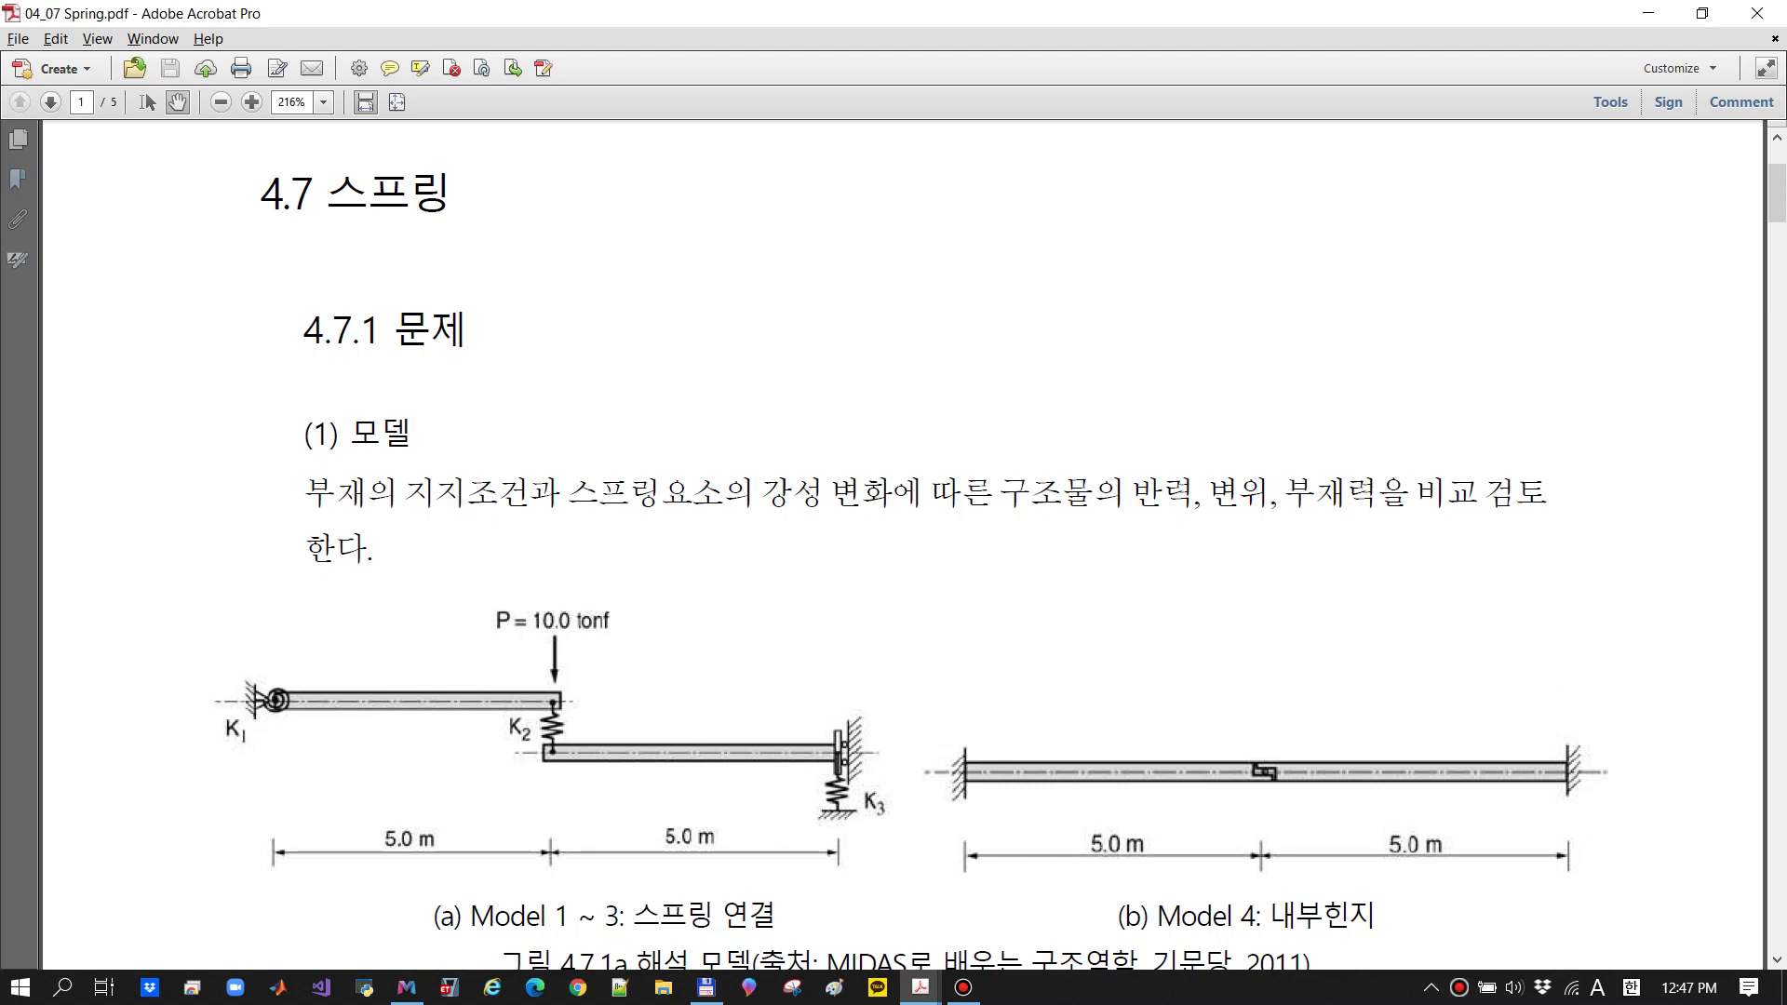
# Examine the problem statement in section 4.7.1: the four beam model diagrams, material, section, load and spring coefficient table
pyautogui.scroll(-3, 910, 564)
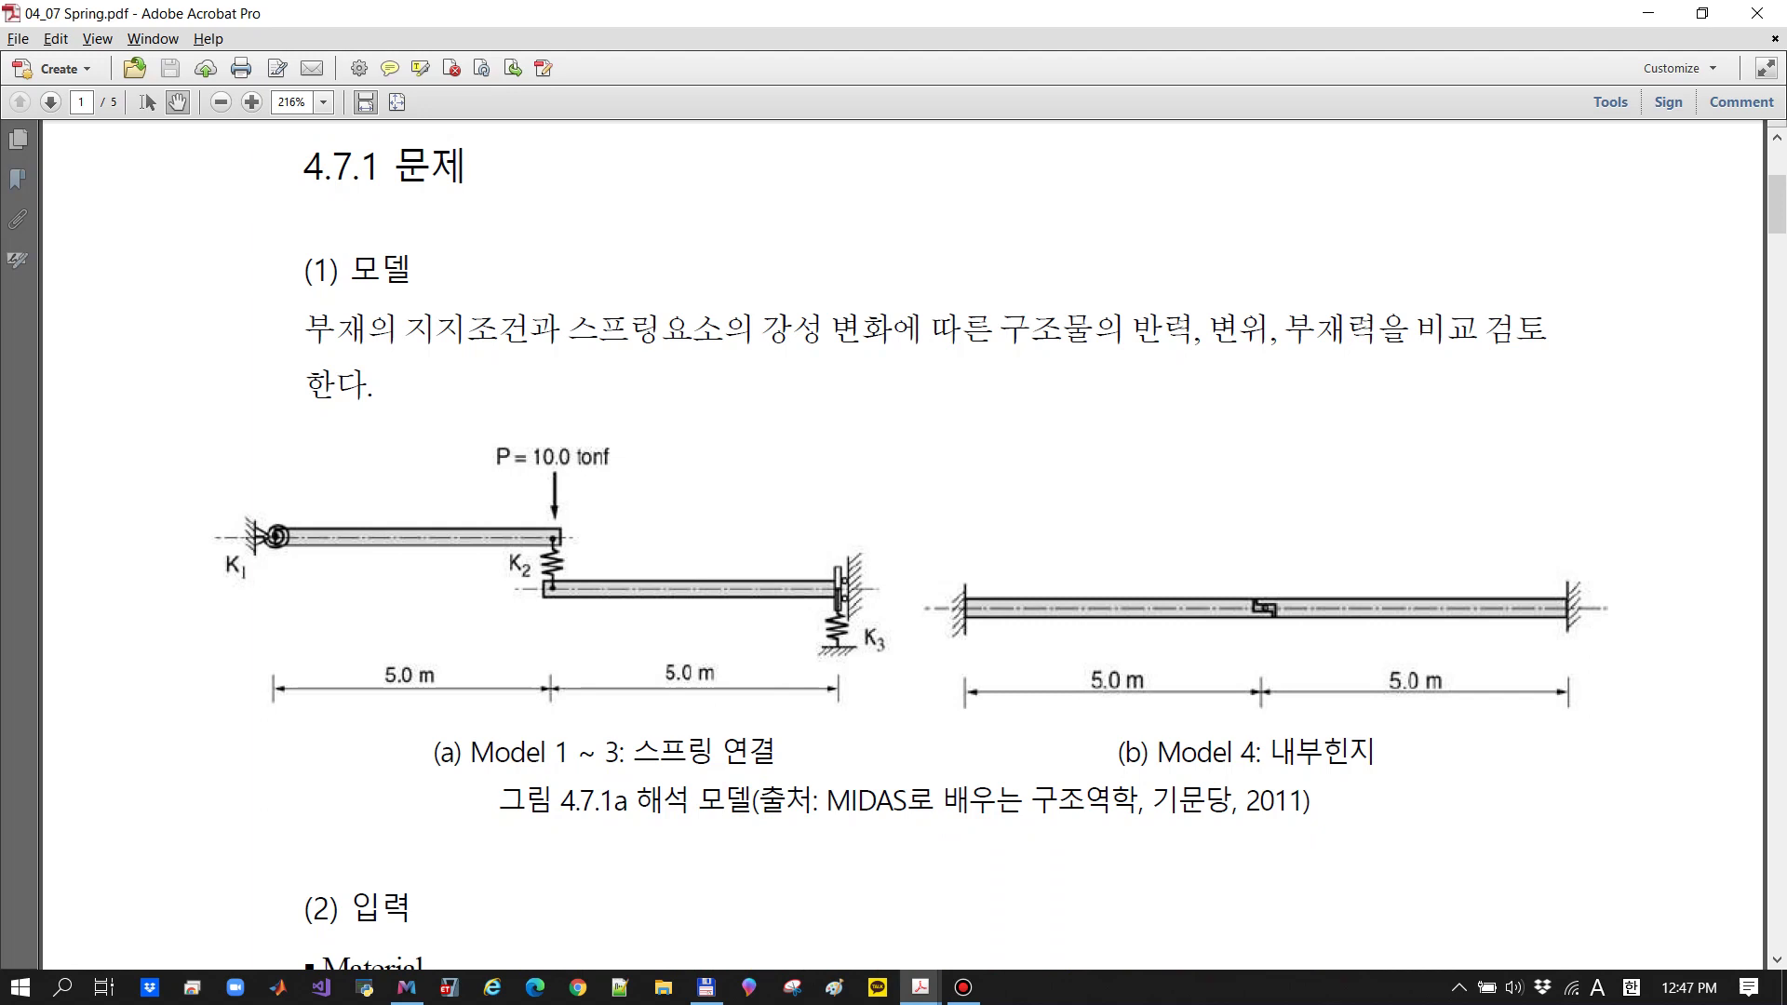
pyautogui.scroll(1, 903, 544)
pyautogui.scroll(-1, 903, 545)
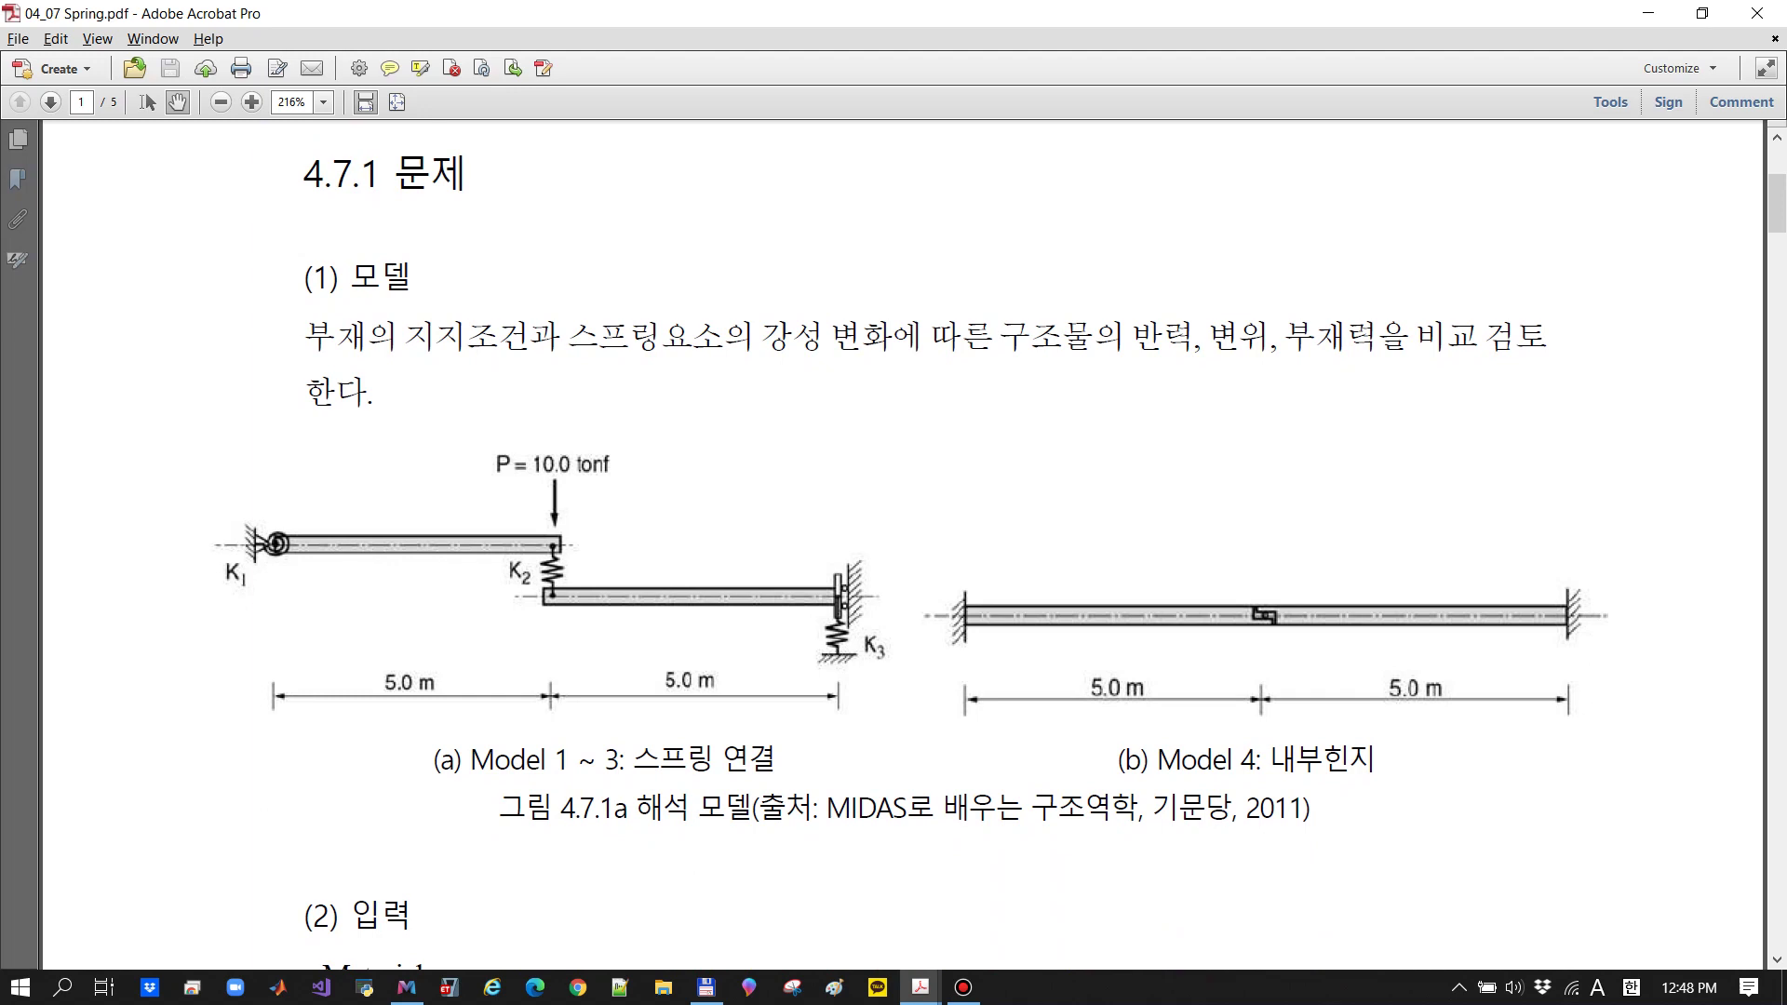
pyautogui.scroll(-5, 903, 545)
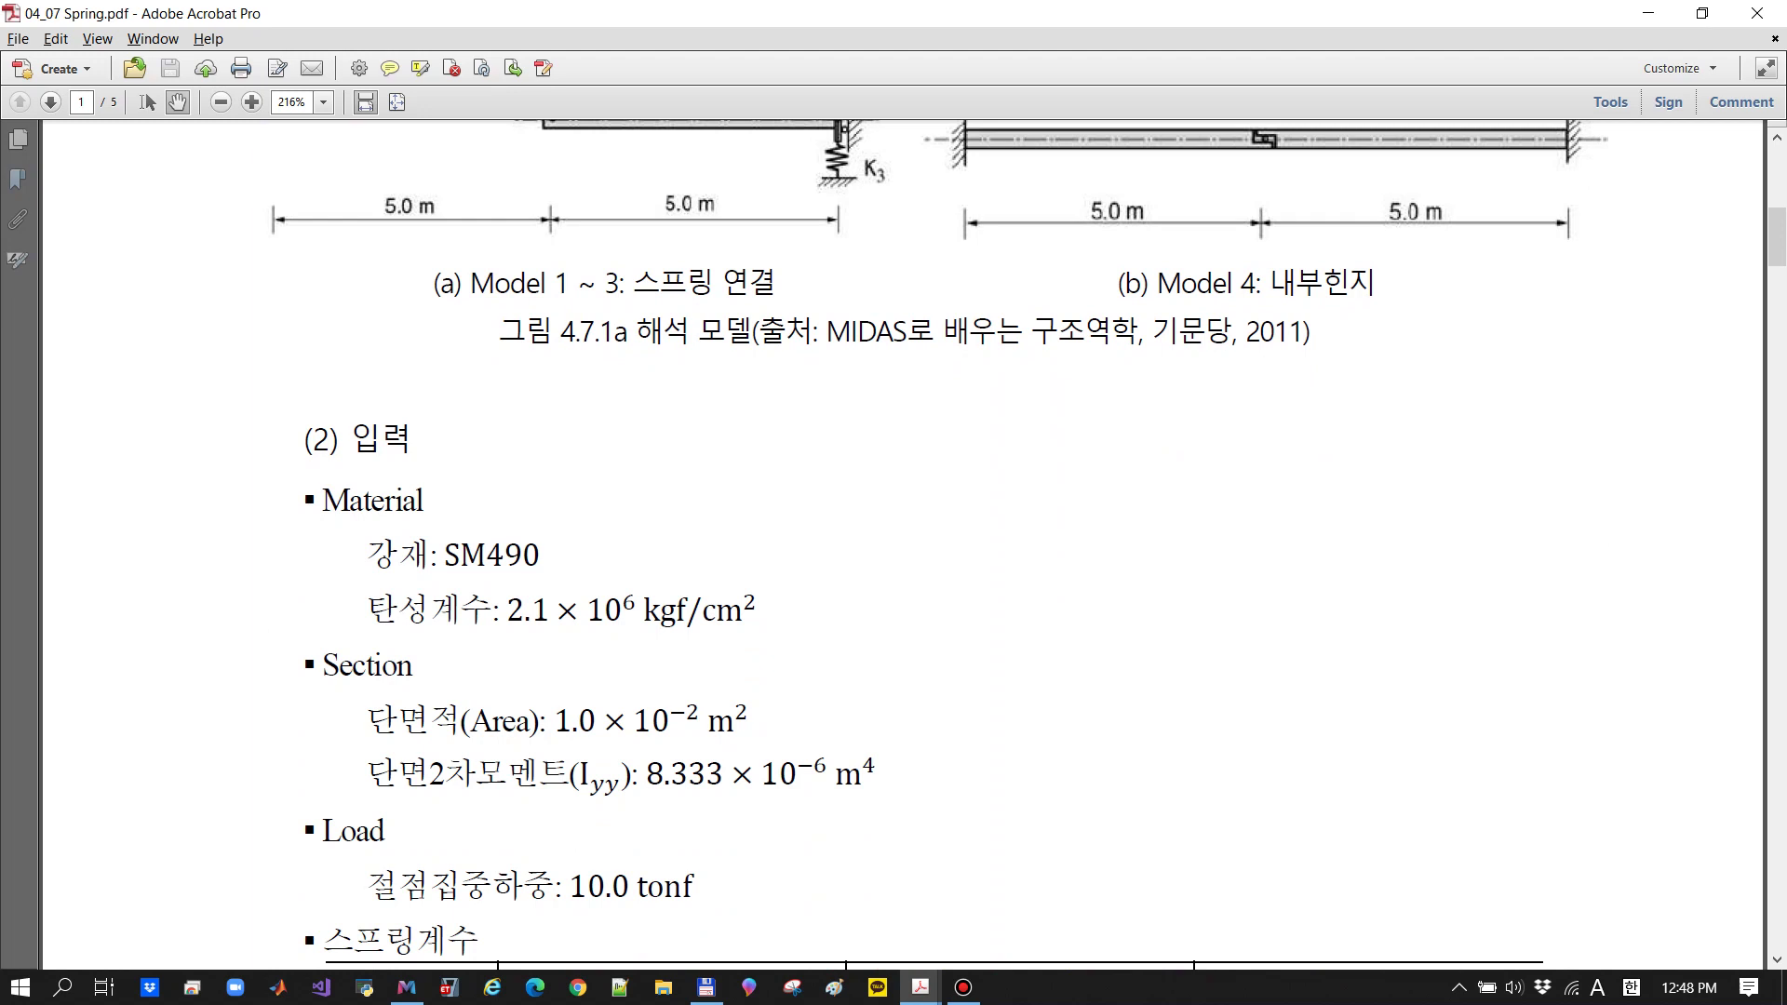
pyautogui.scroll(-1, 940, 540)
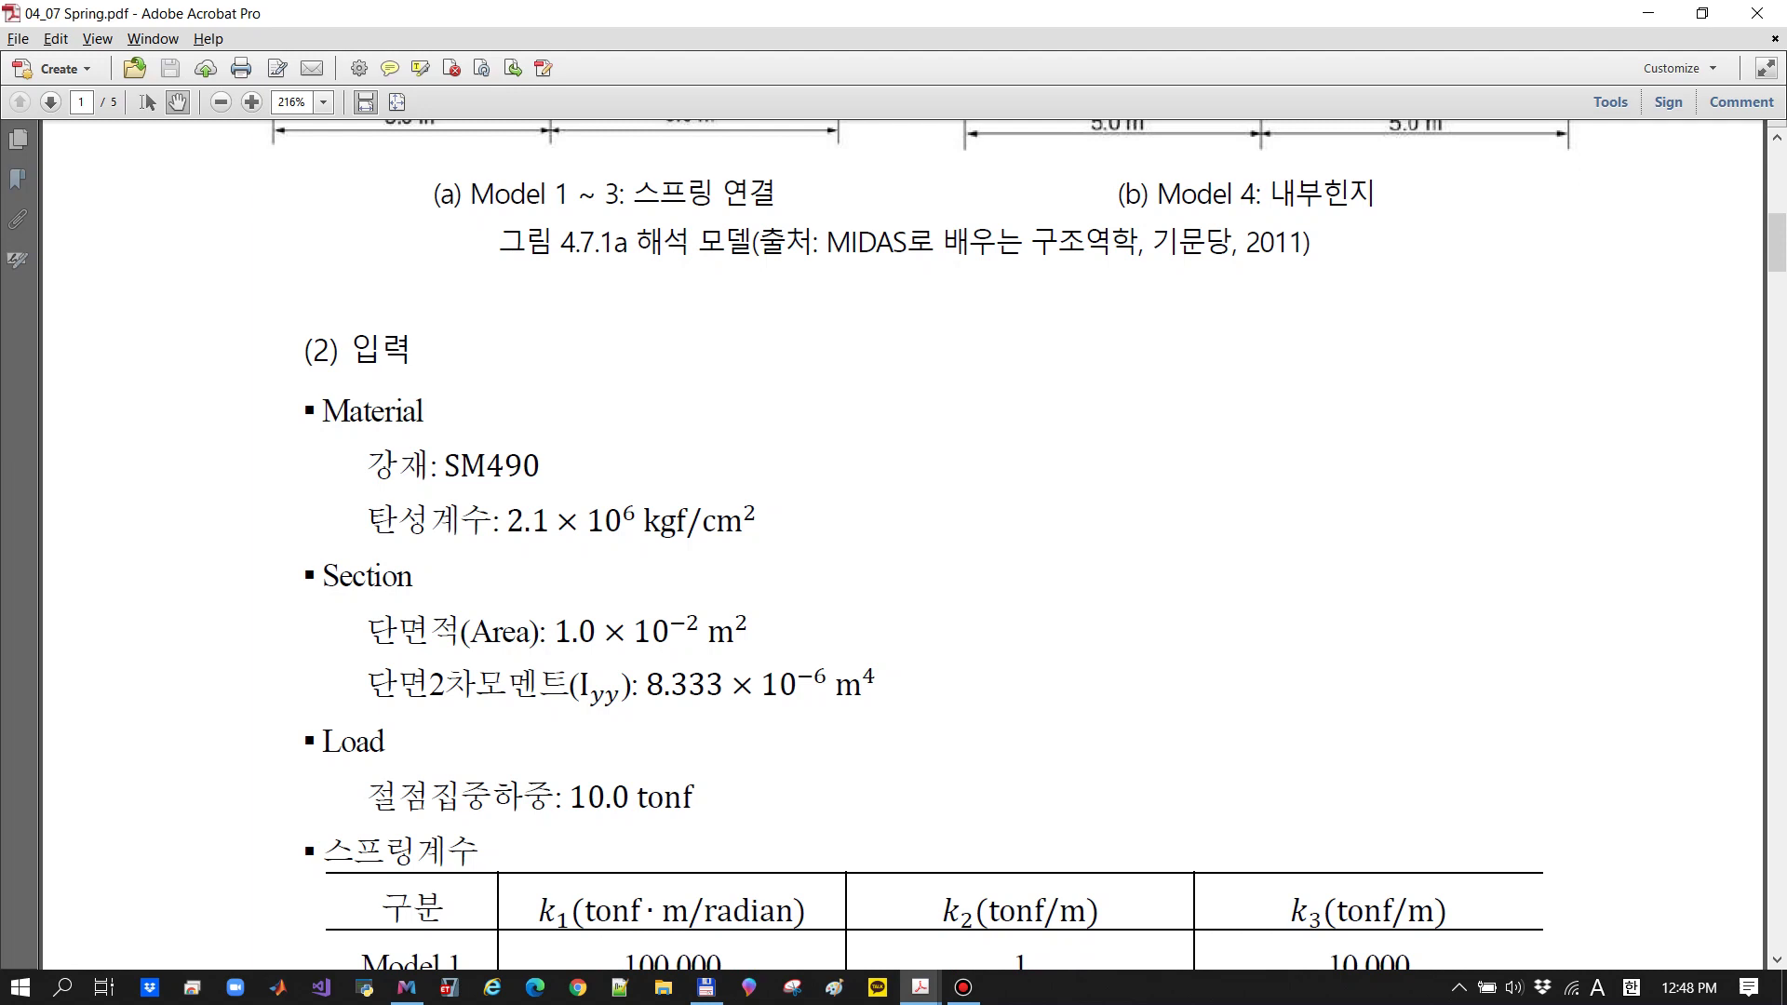
pyautogui.scroll(1, 1028, 545)
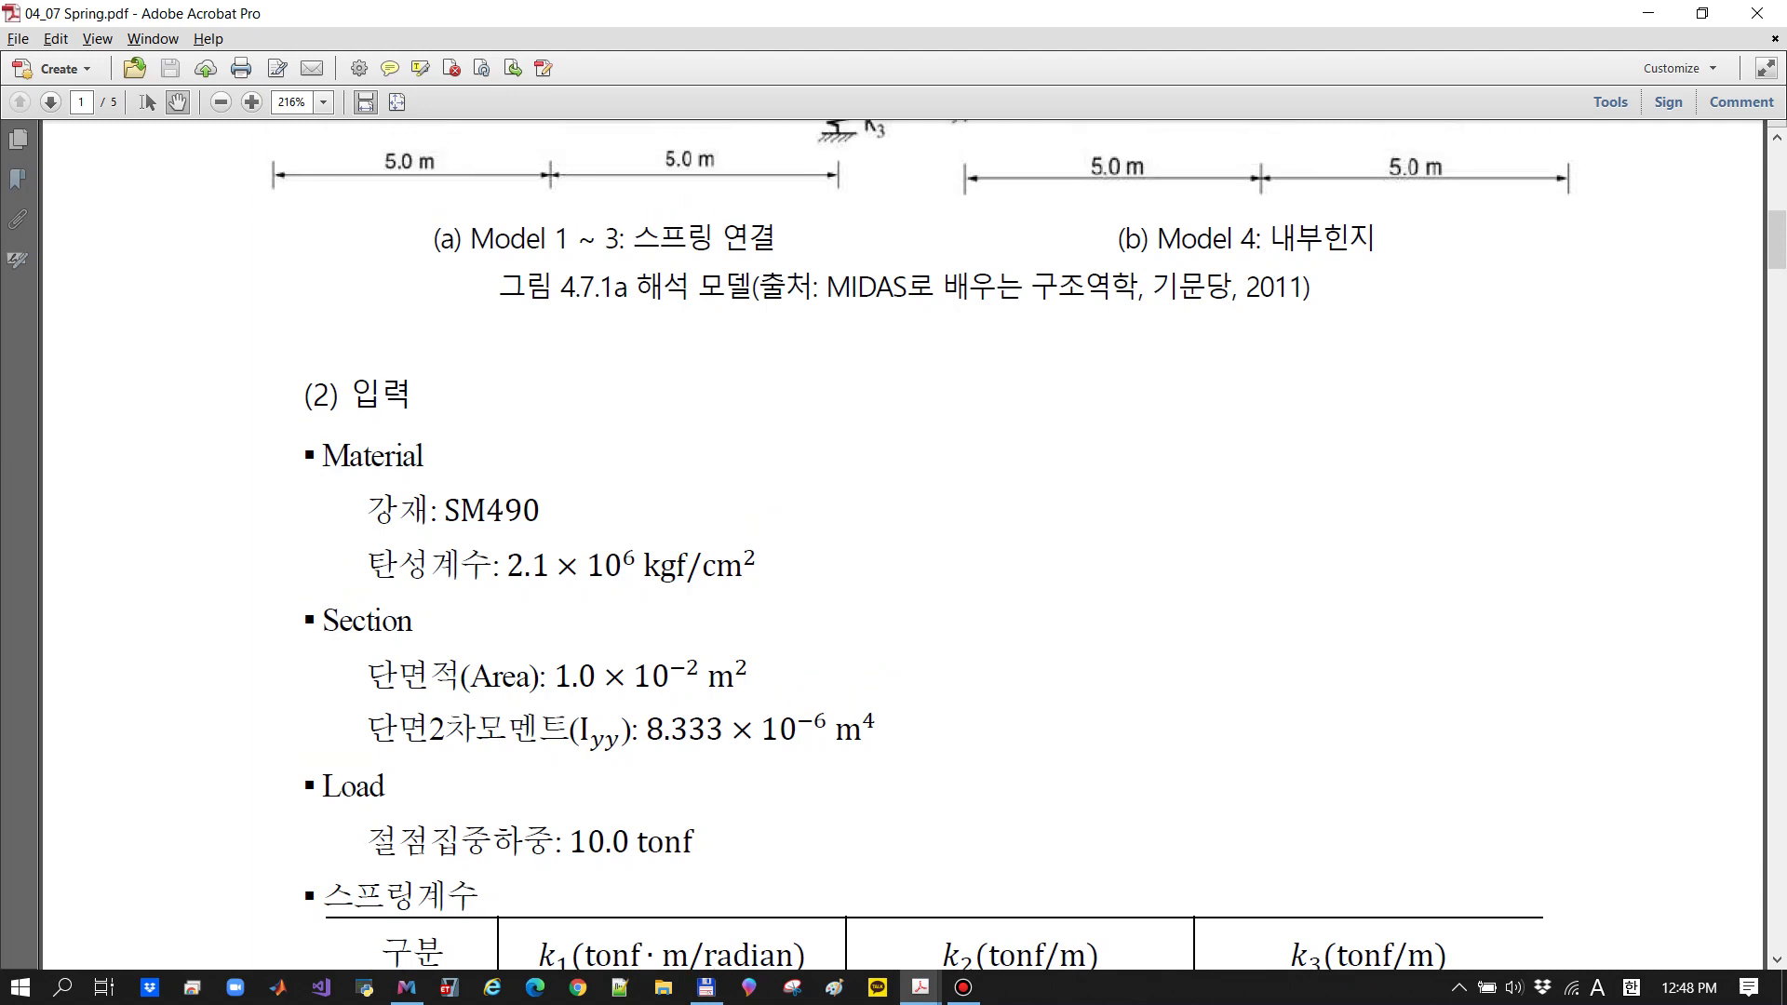
pyautogui.scroll(-6, 922, 545)
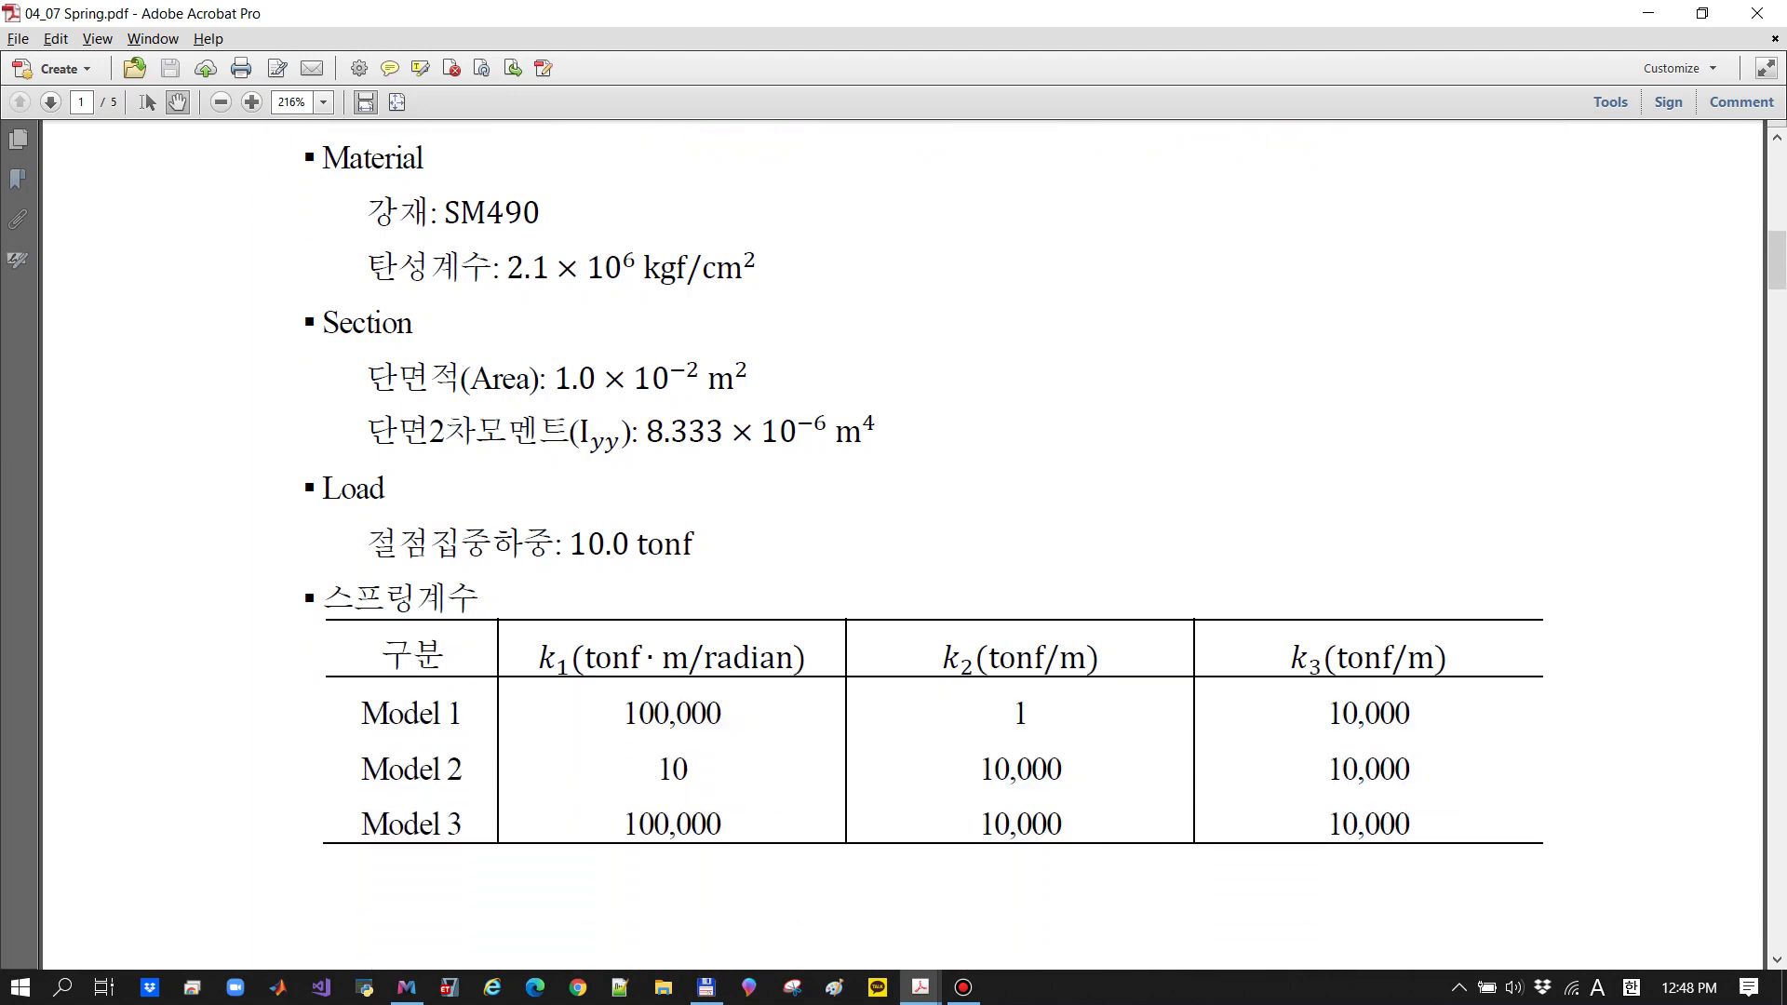
pyautogui.scroll(1, 924, 497)
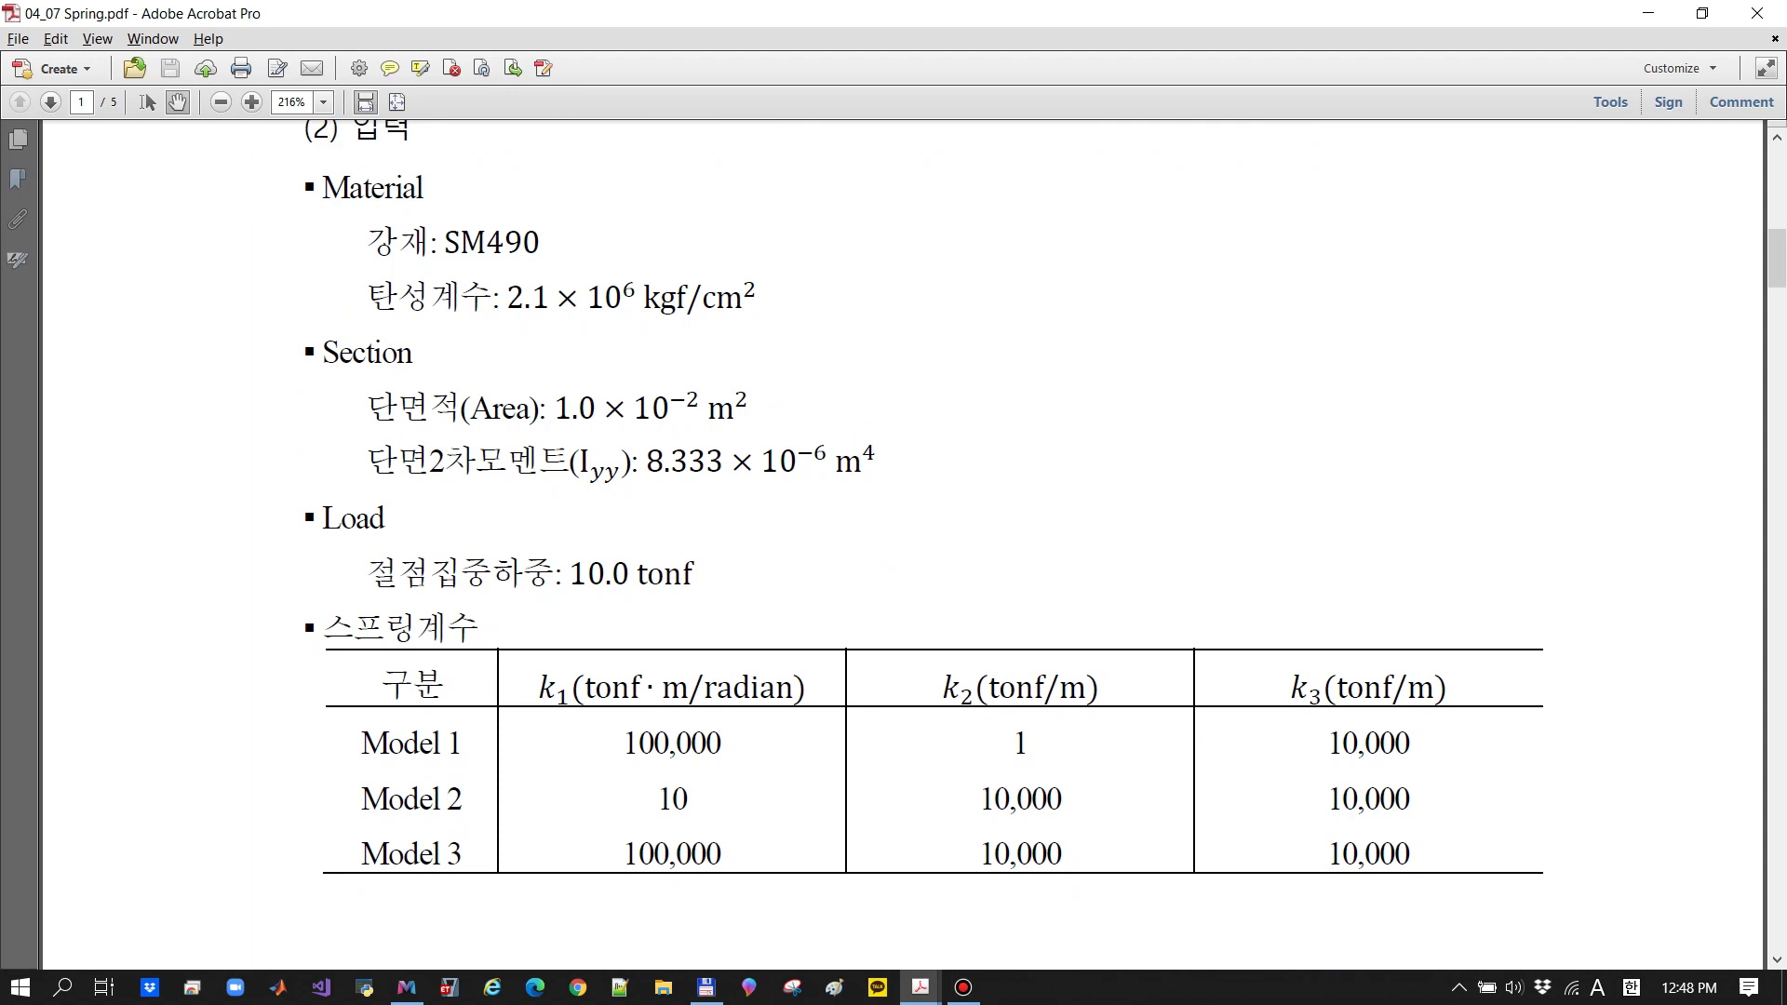
pyautogui.scroll(-2, 903, 545)
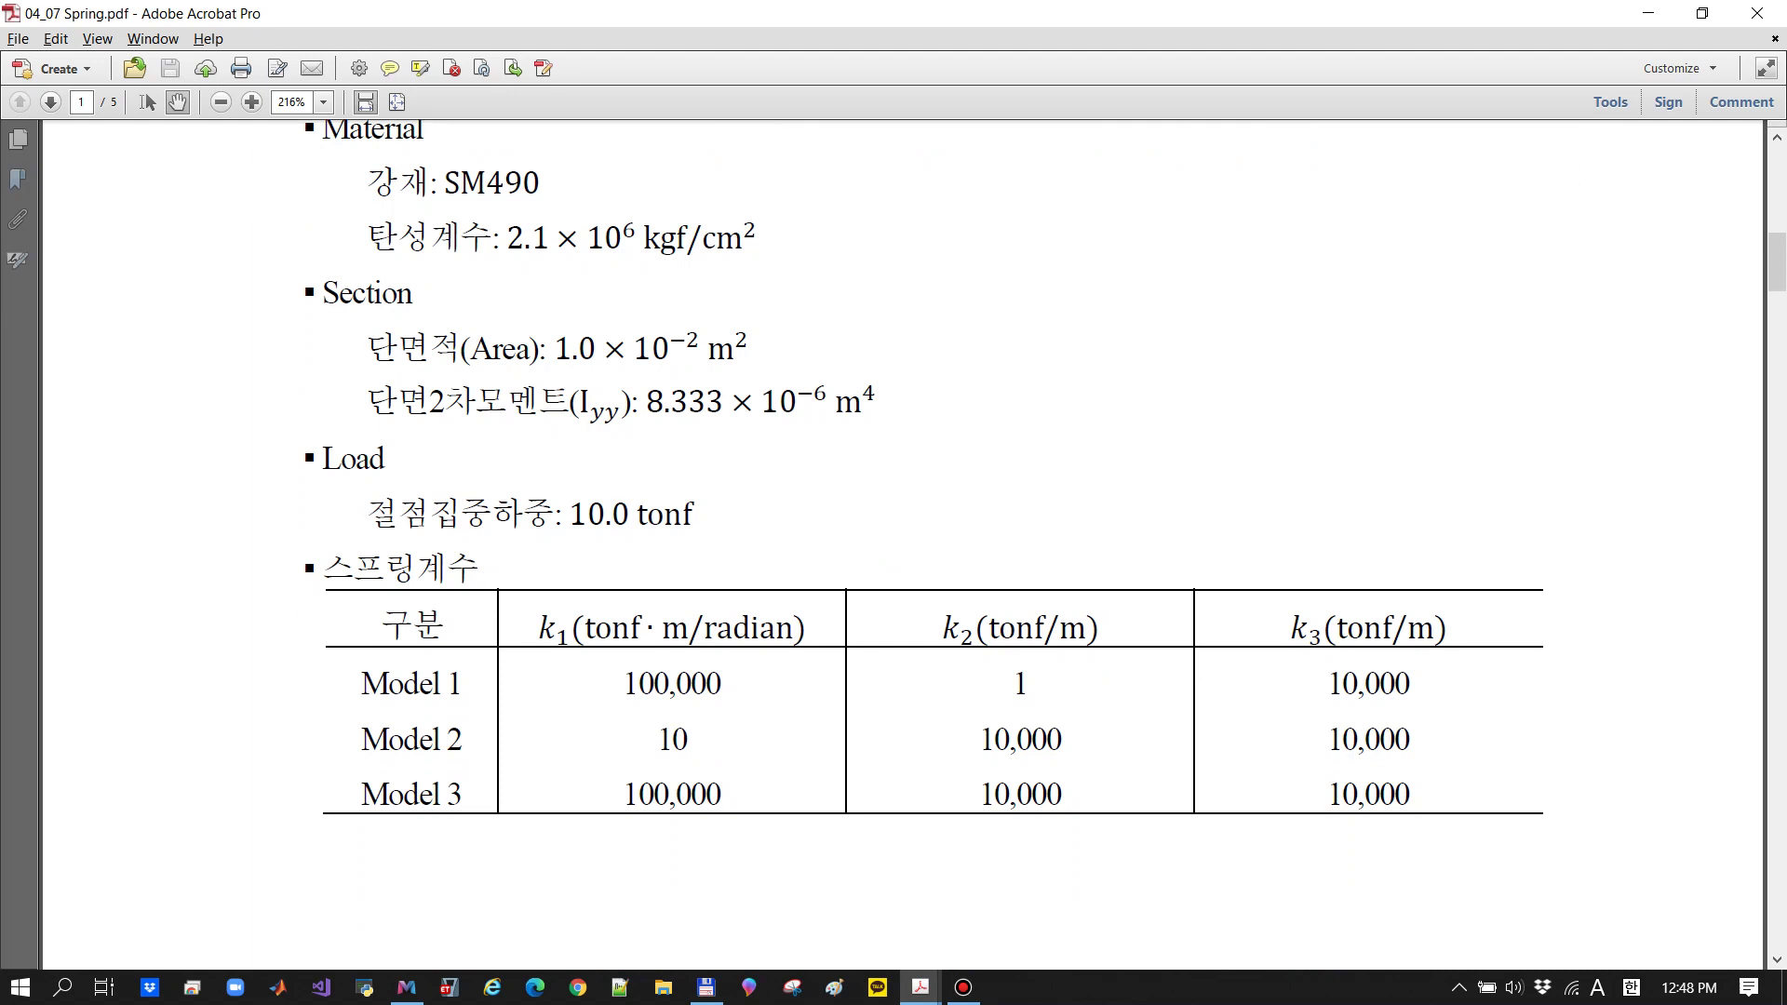
pyautogui.scroll(12, 921, 545)
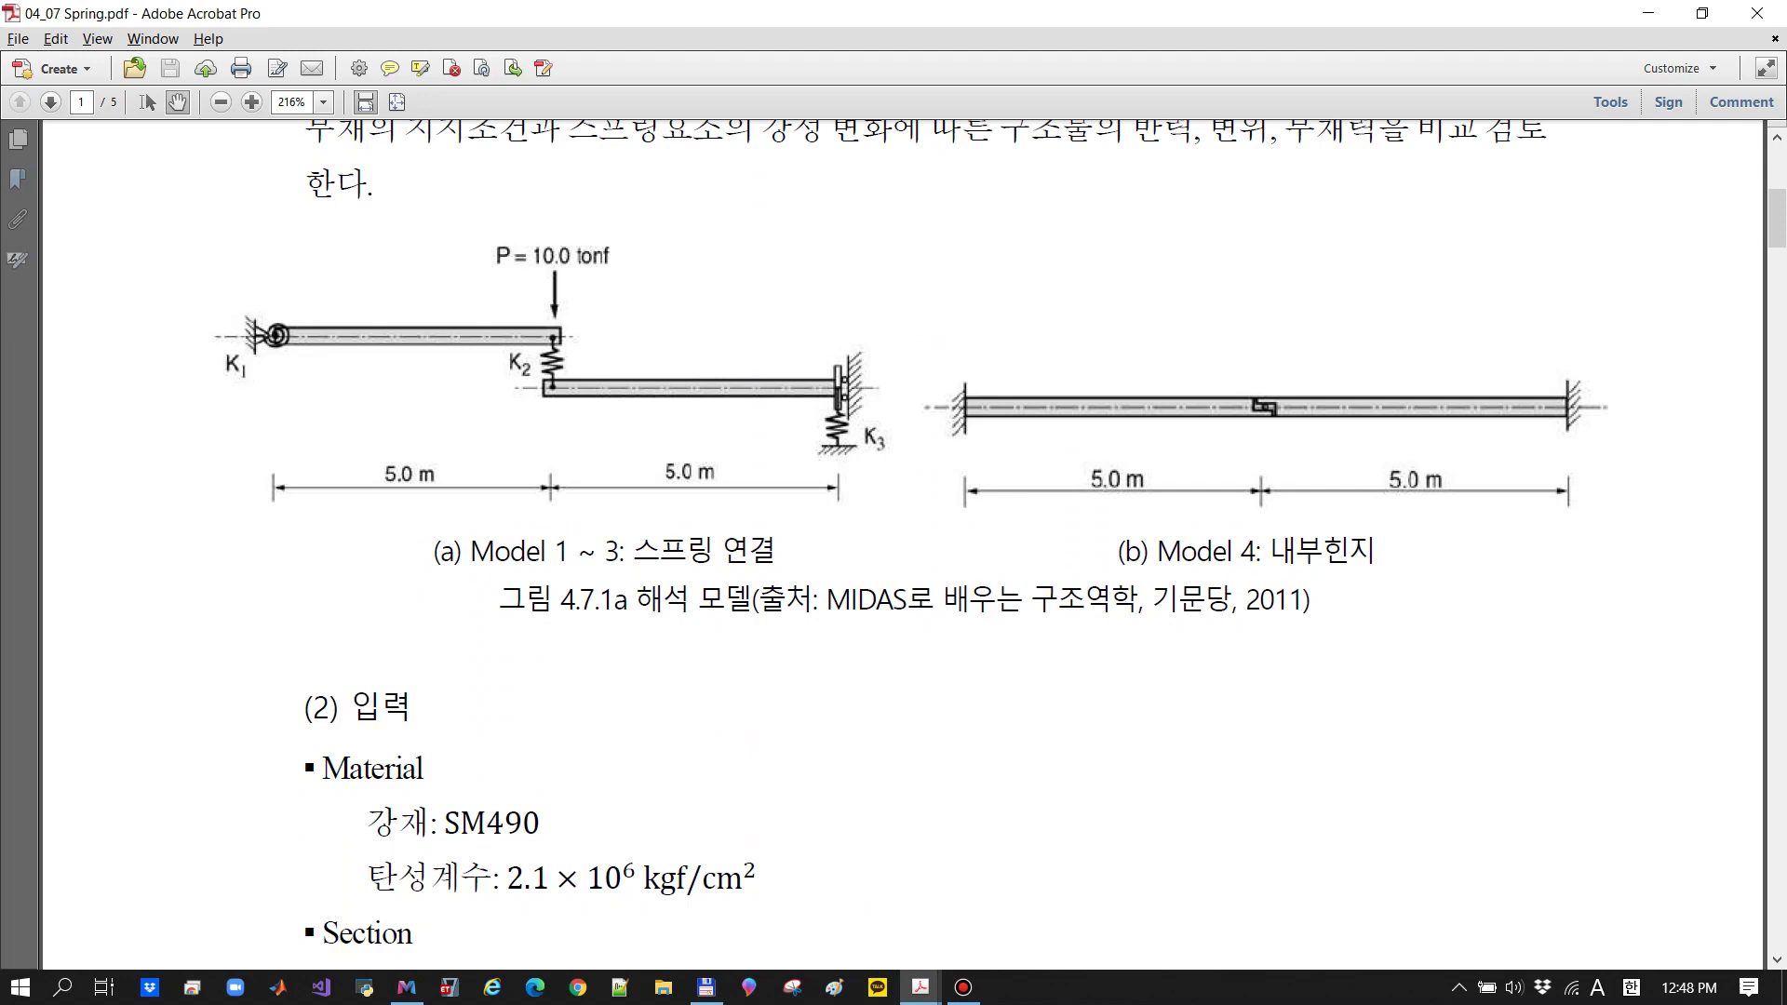
pyautogui.scroll(-10, 902, 546)
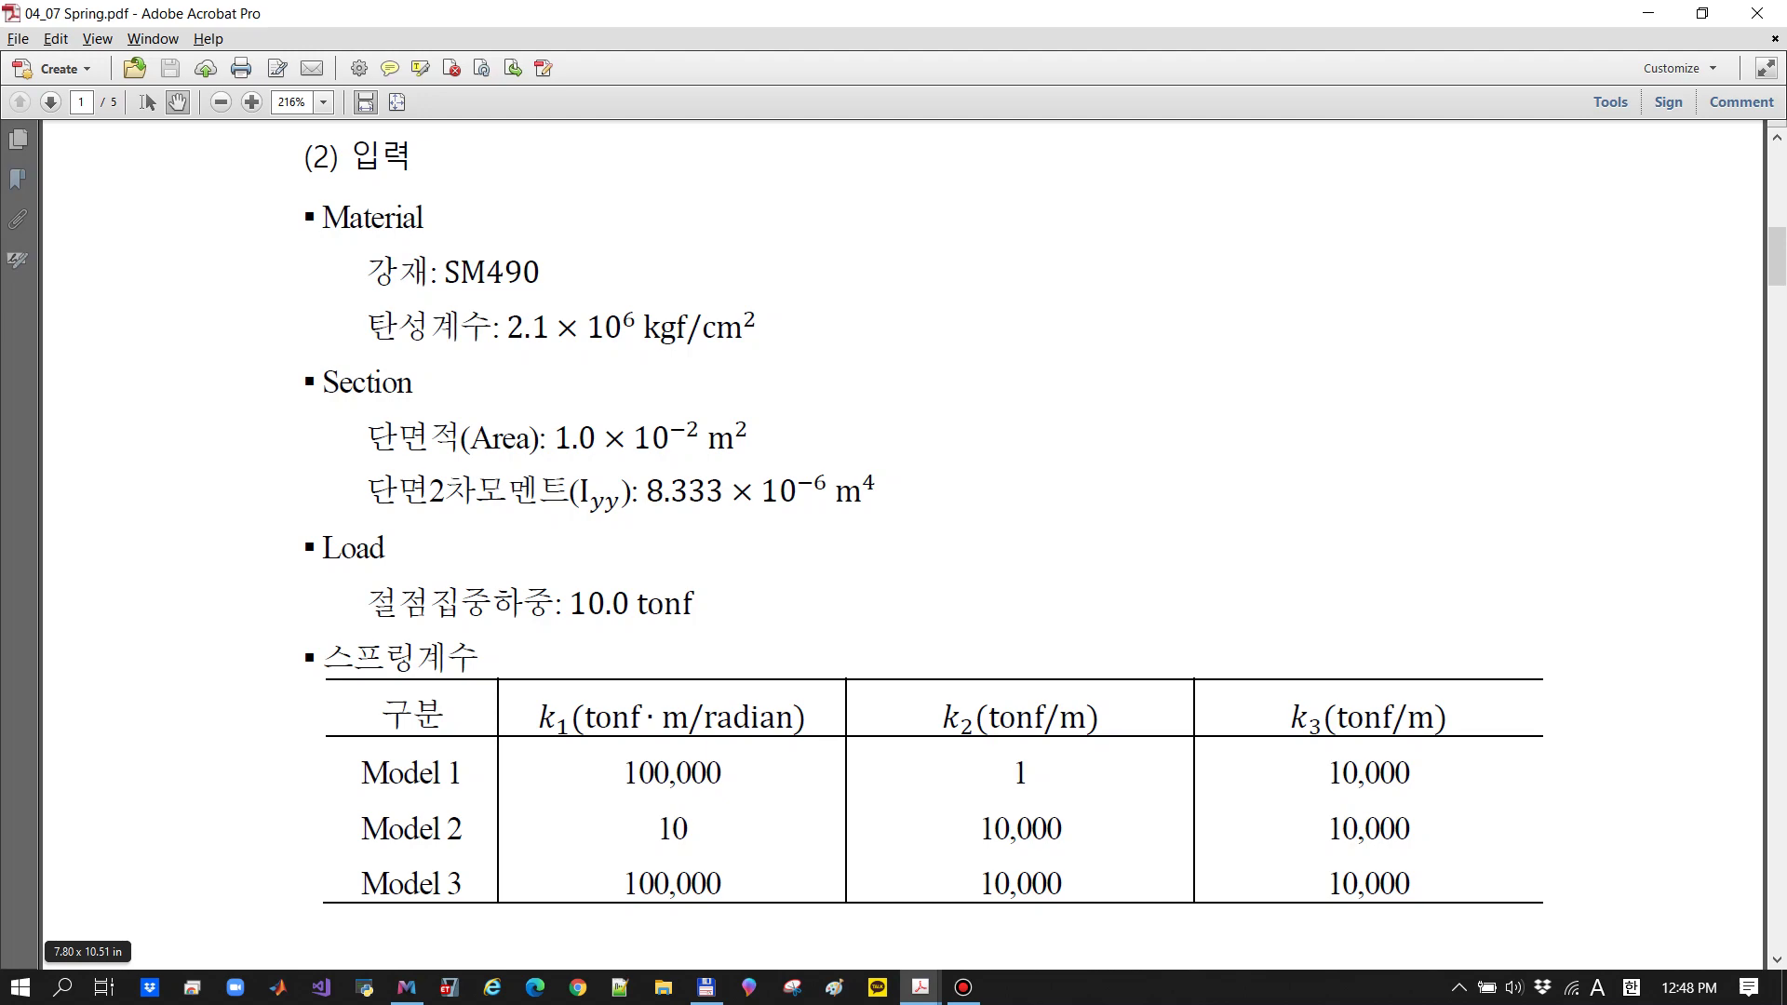
pyautogui.scroll(6, 902, 545)
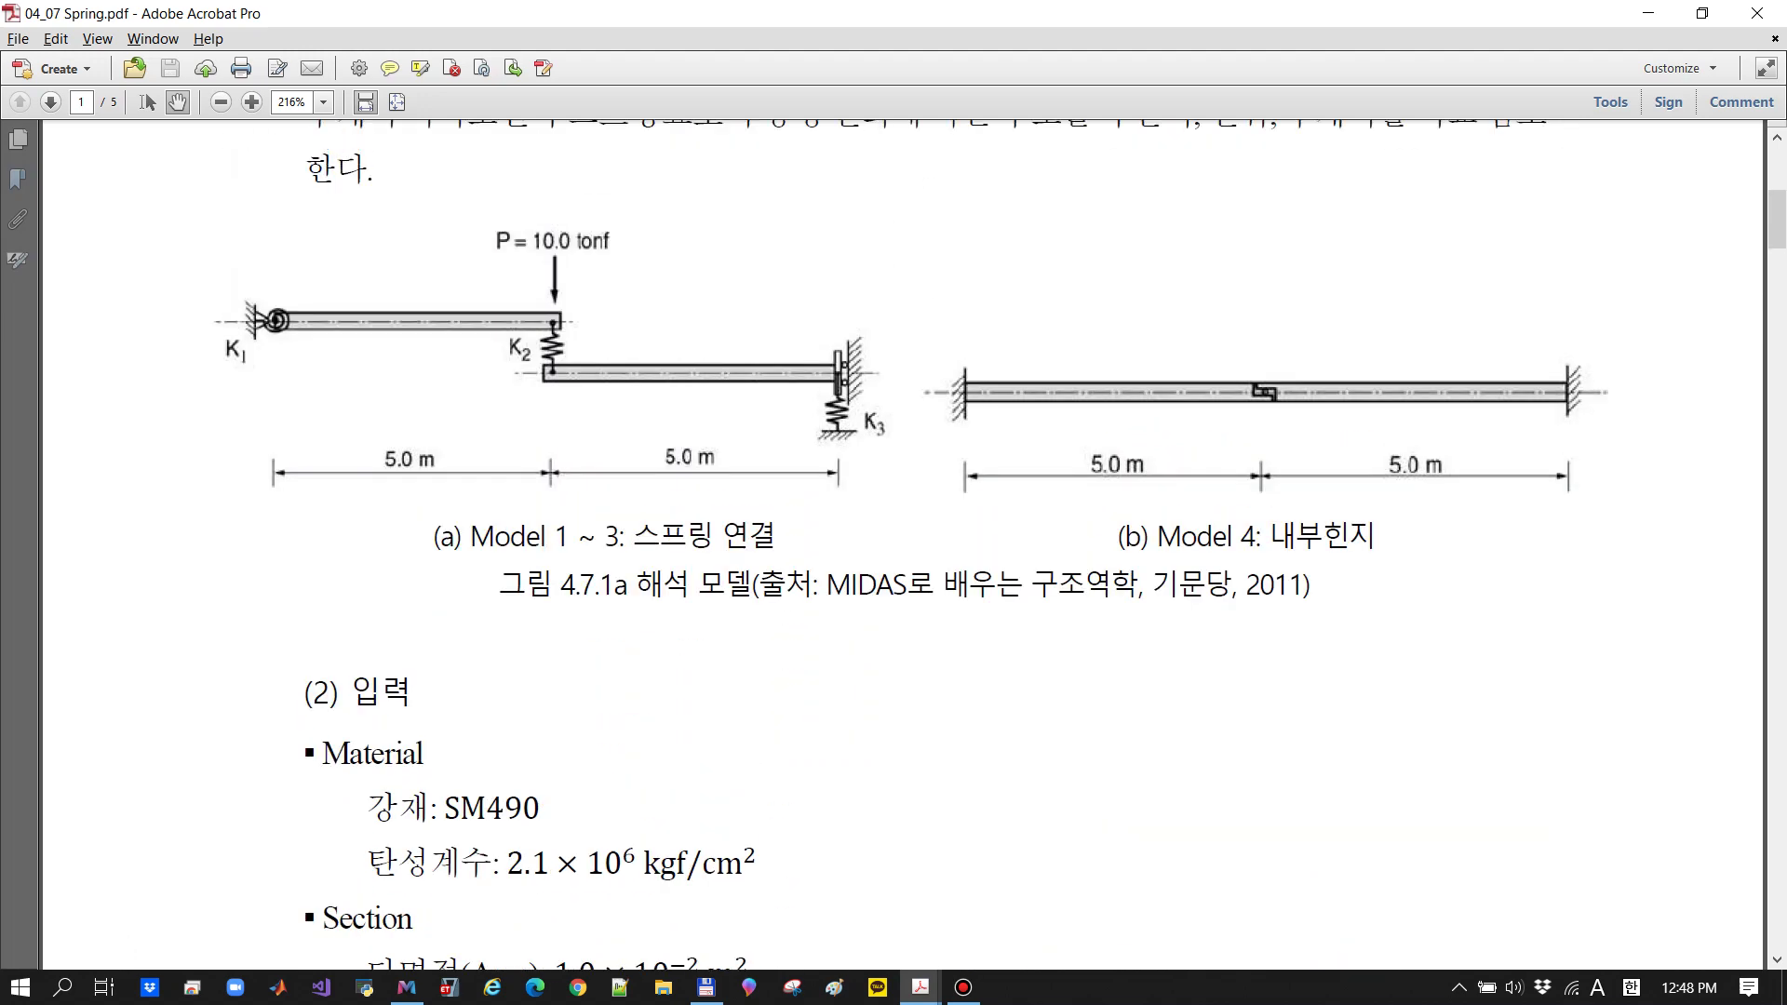
pyautogui.scroll(-11, 903, 546)
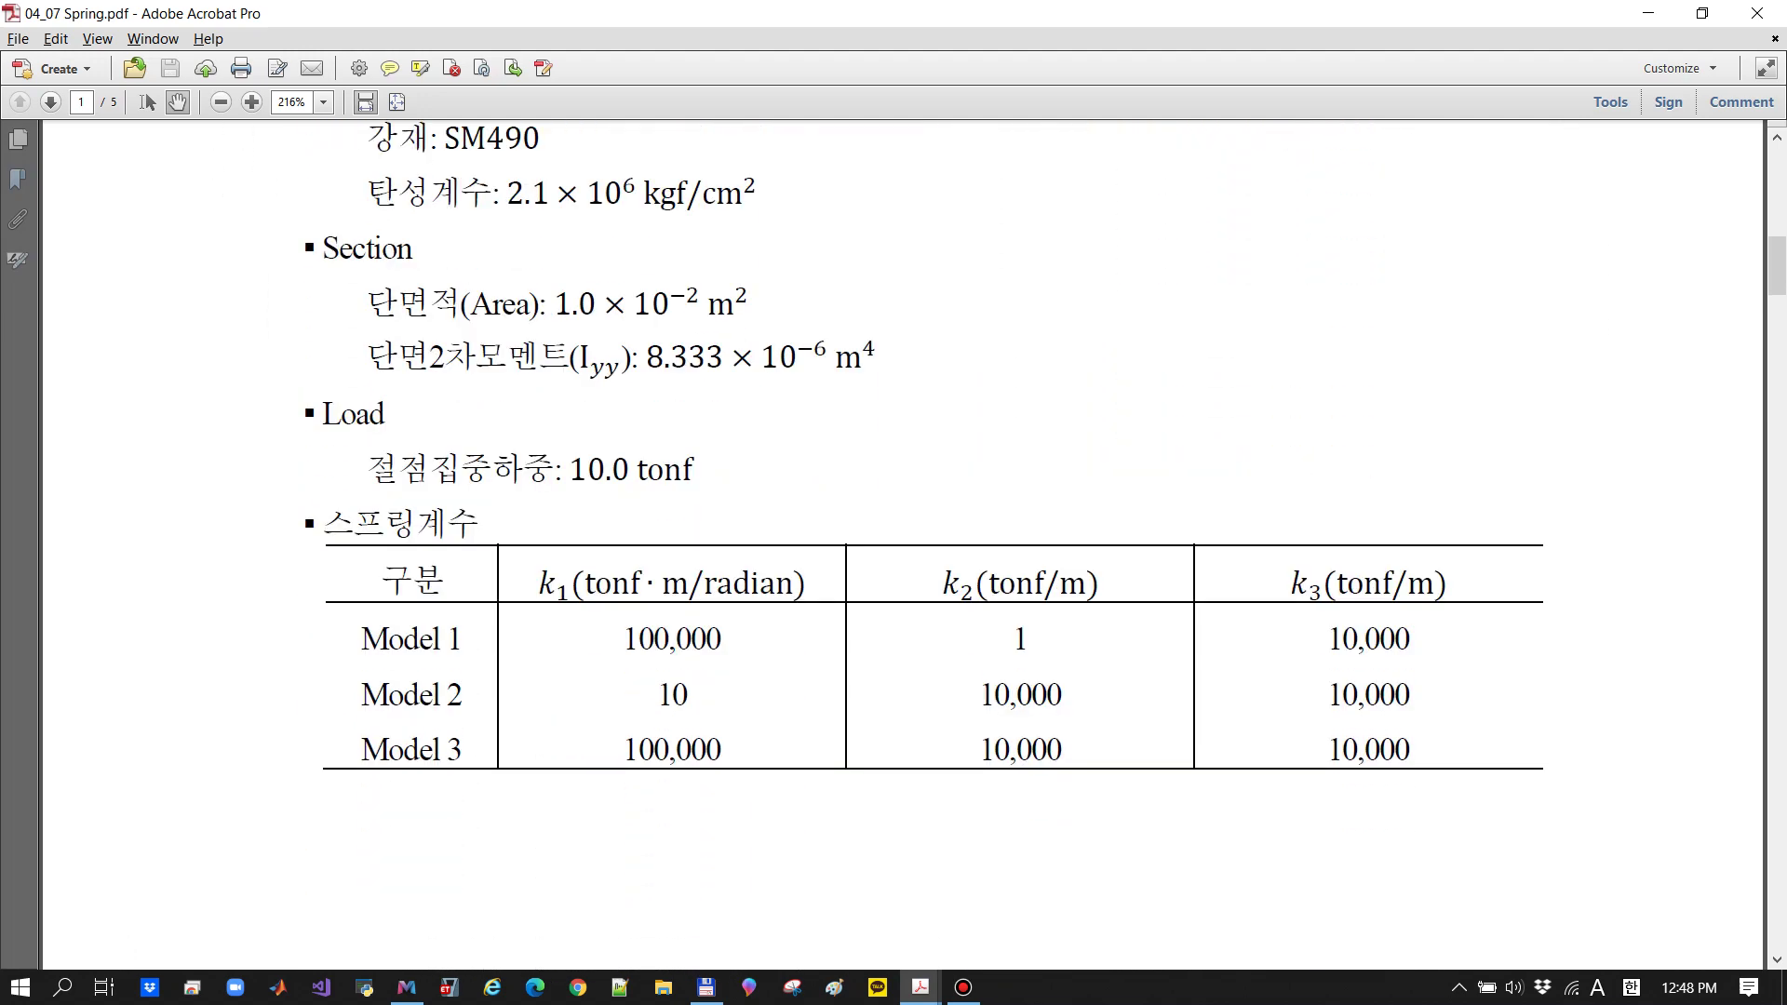
# Review the reaction and deformation results for Models 1 to 4 in section 4.7.3 of the document
pyautogui.scroll(-9, 903, 545)
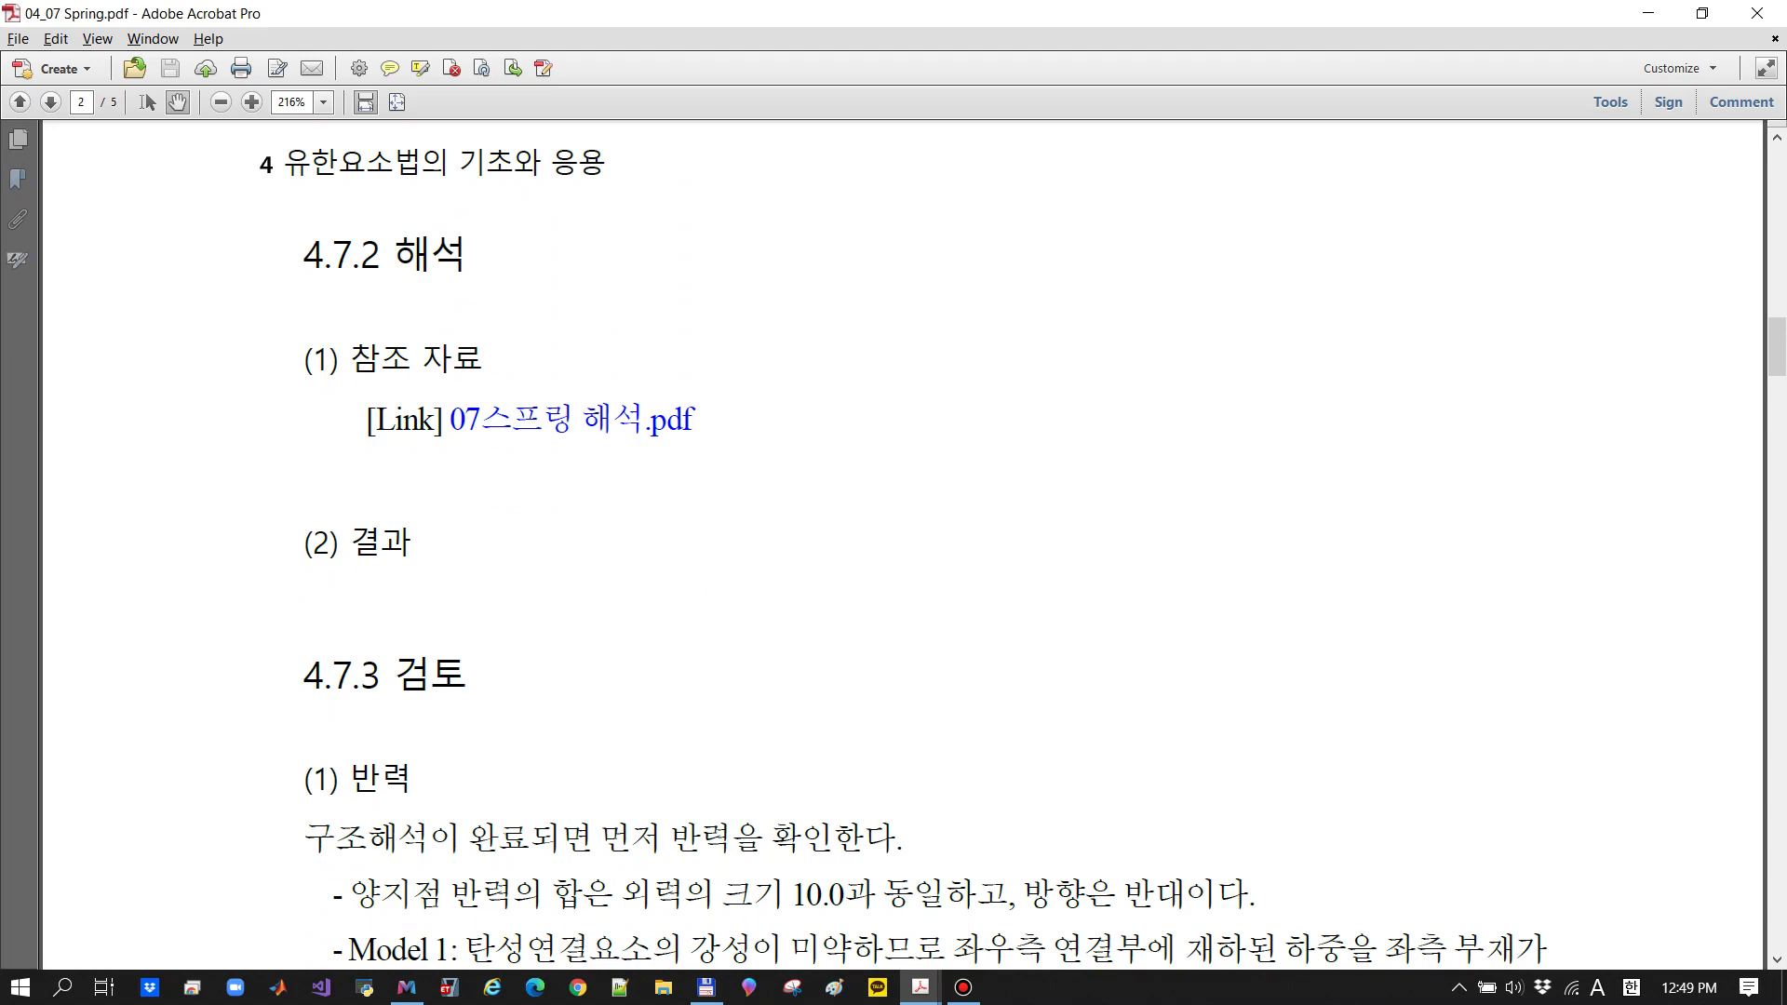
pyautogui.scroll(-6, 903, 546)
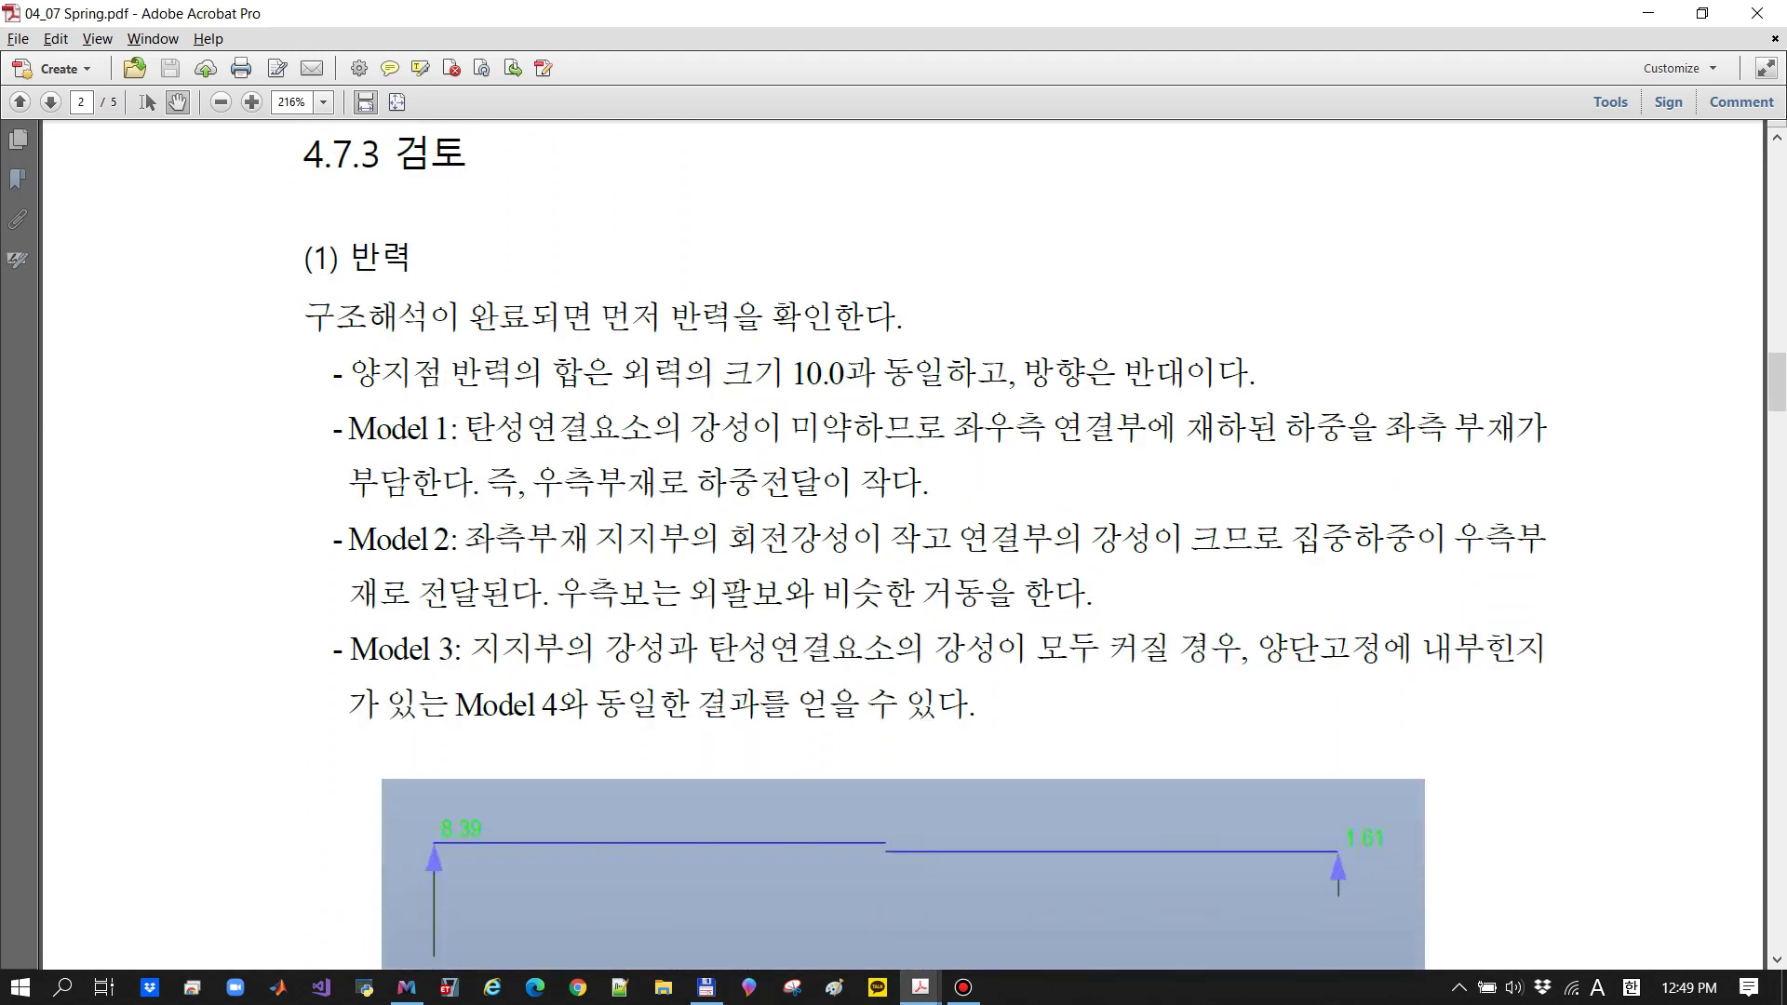
pyautogui.scroll(-5, 903, 545)
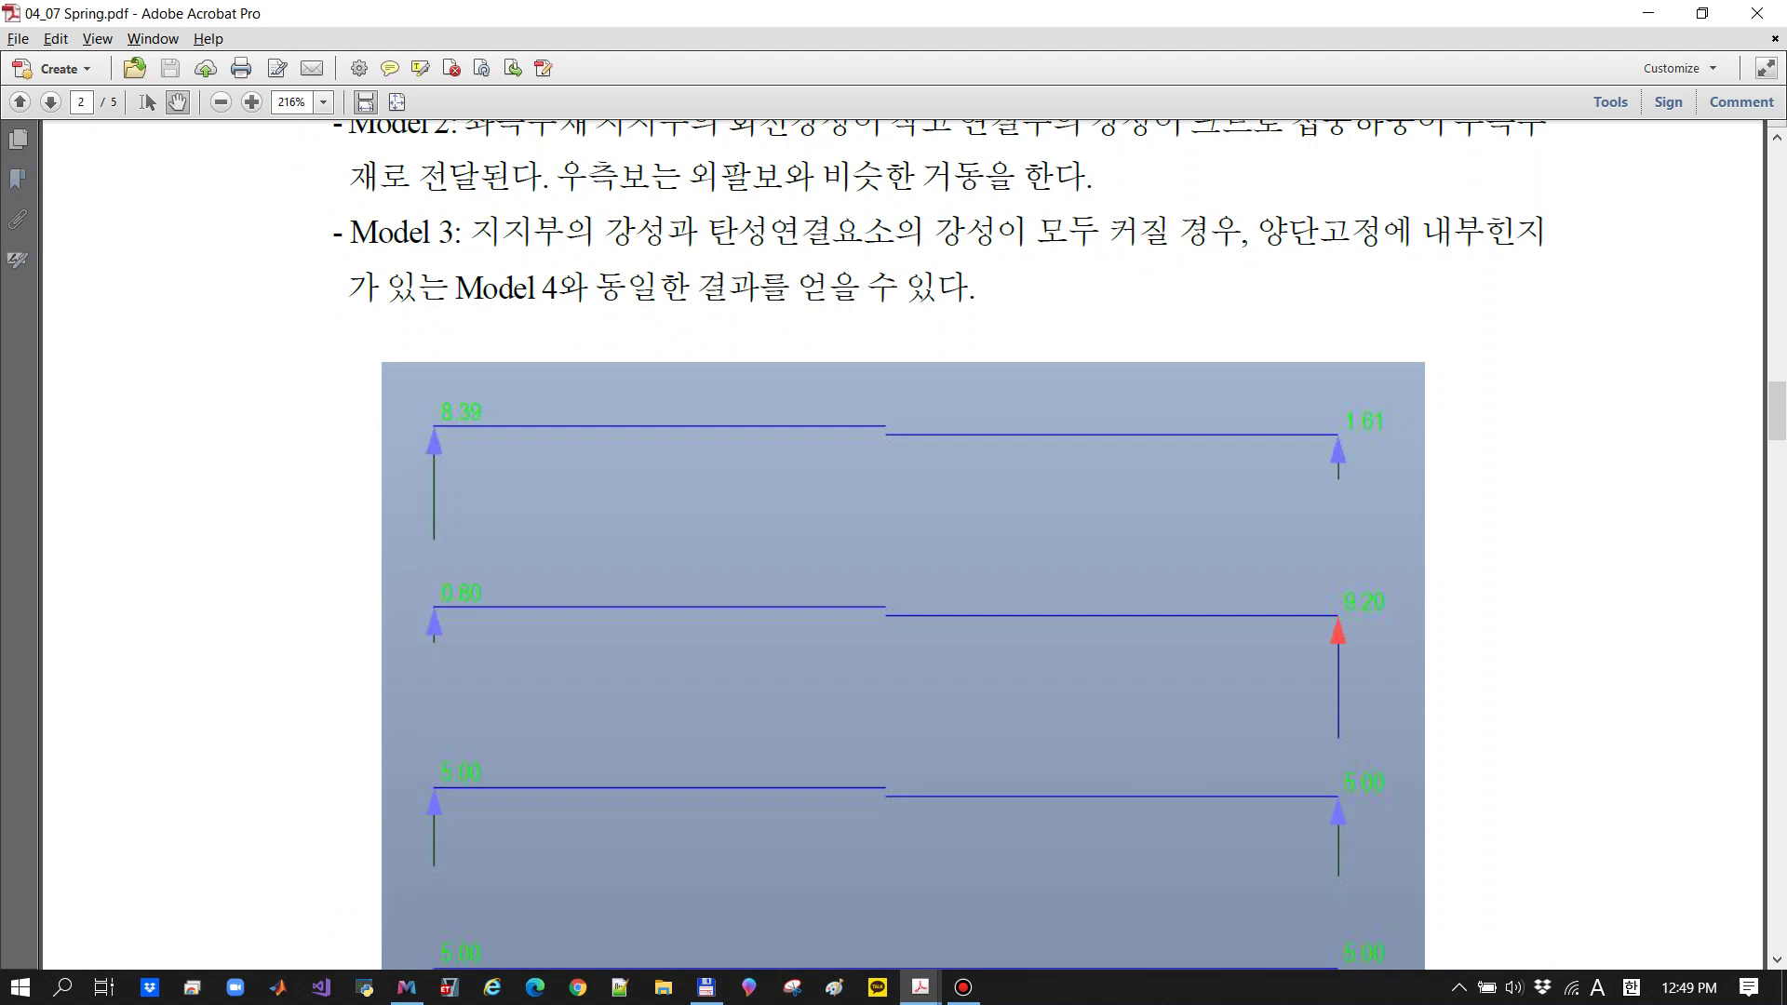
pyautogui.scroll(-3, 903, 546)
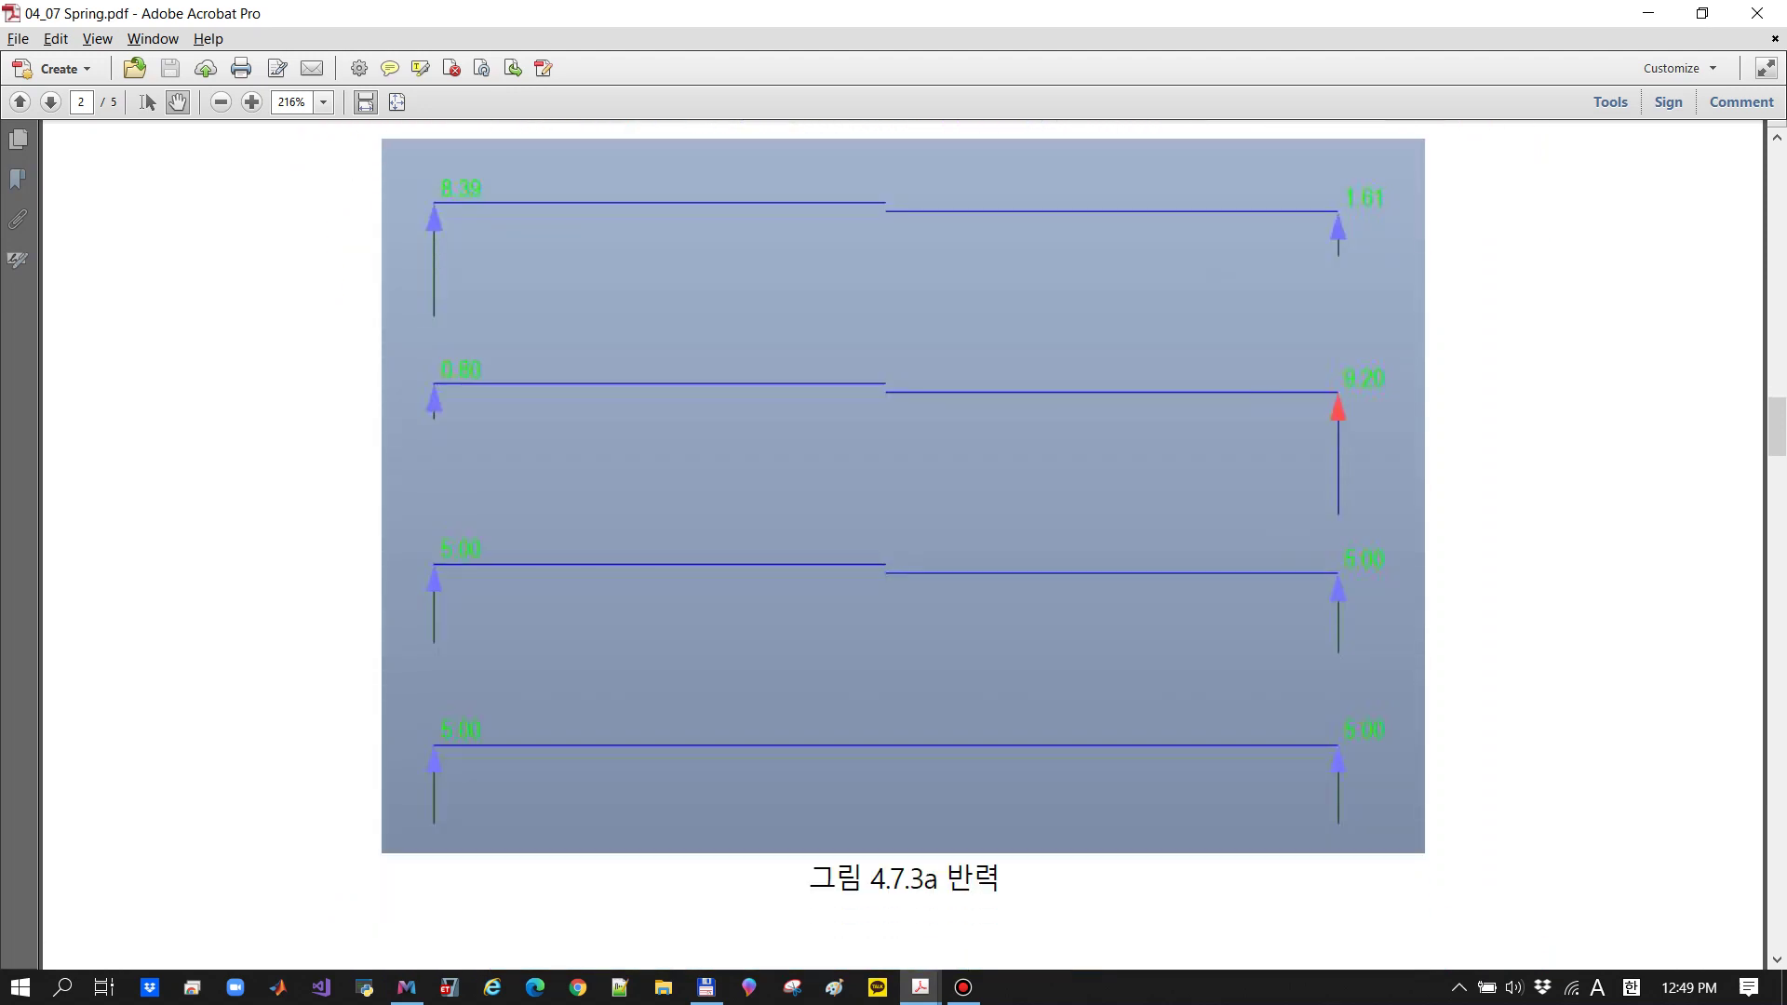
pyautogui.scroll(-11, 902, 546)
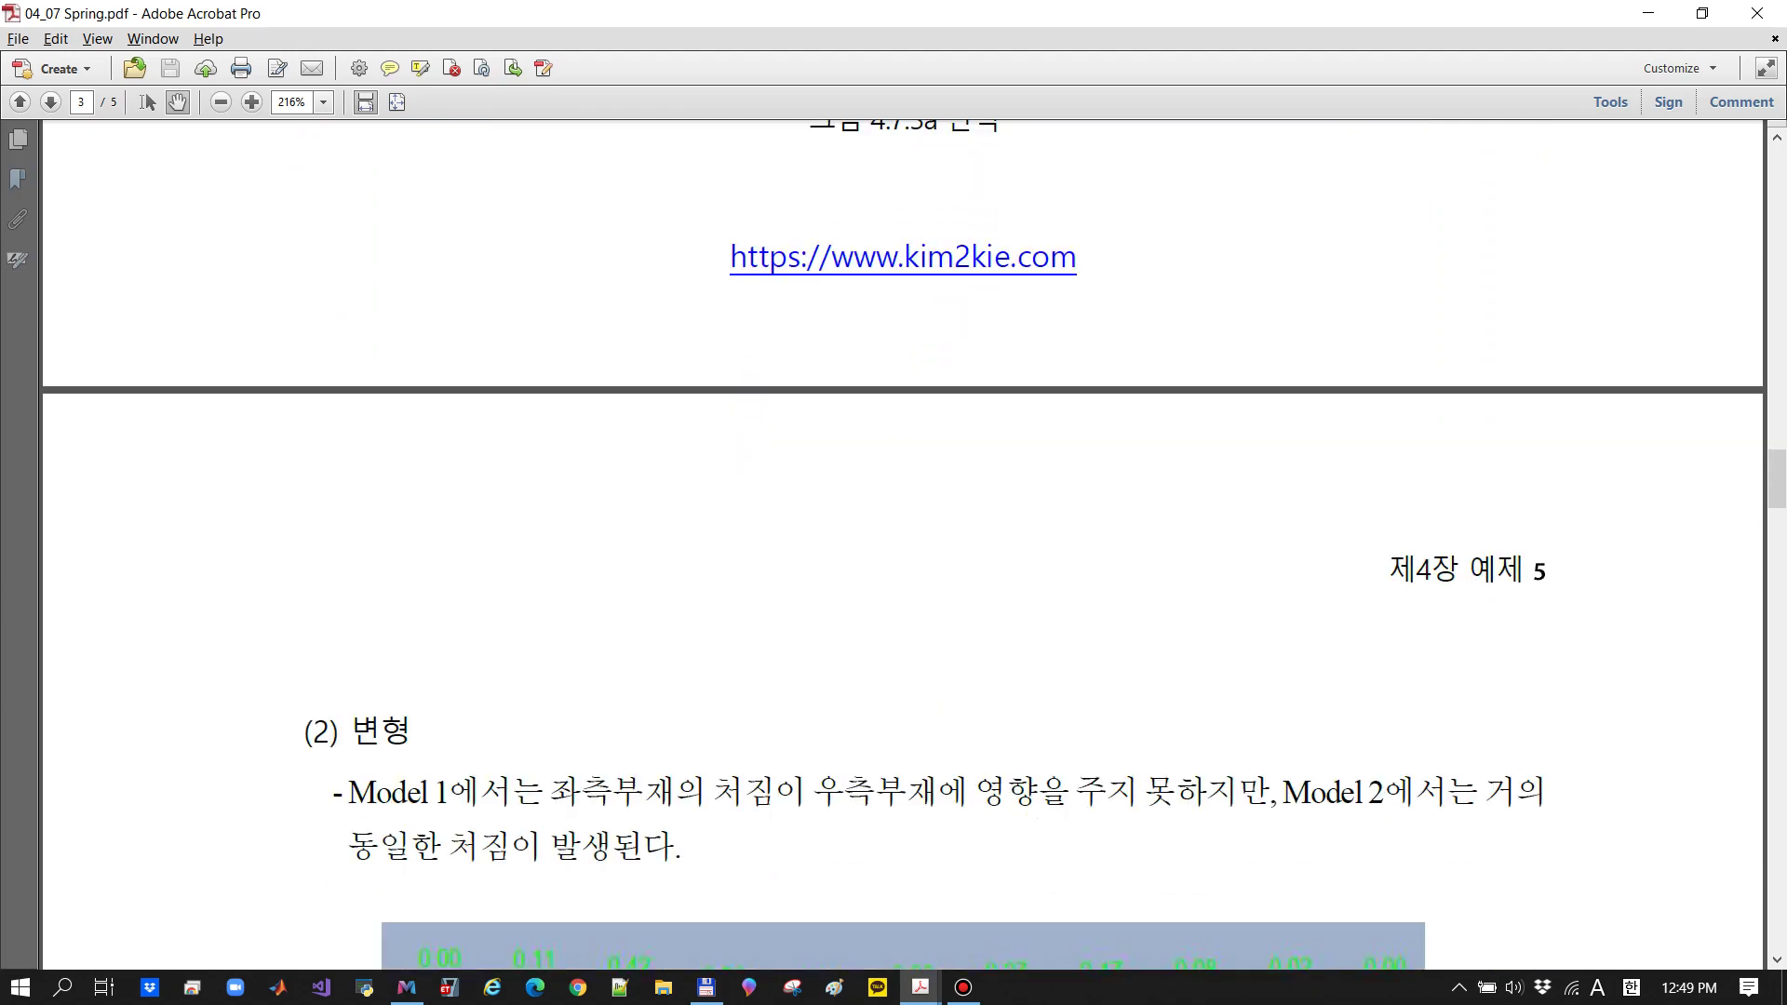
pyautogui.scroll(-5, 903, 545)
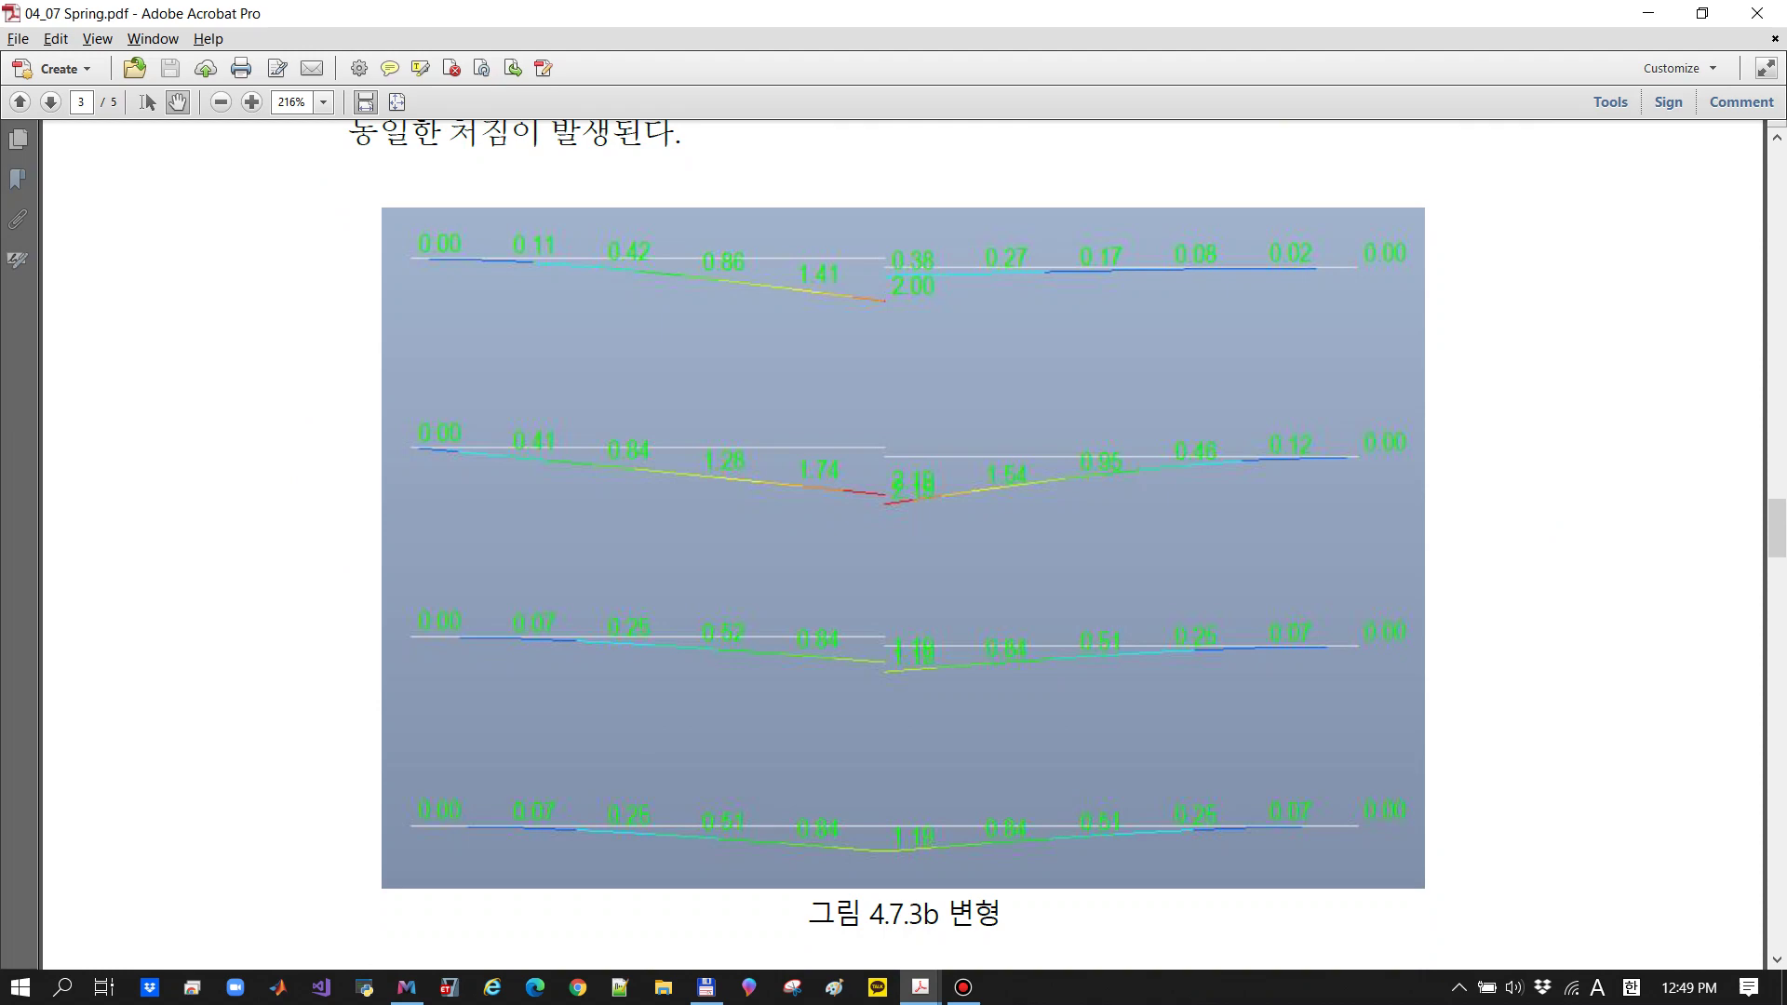
pyautogui.scroll(-8, 903, 544)
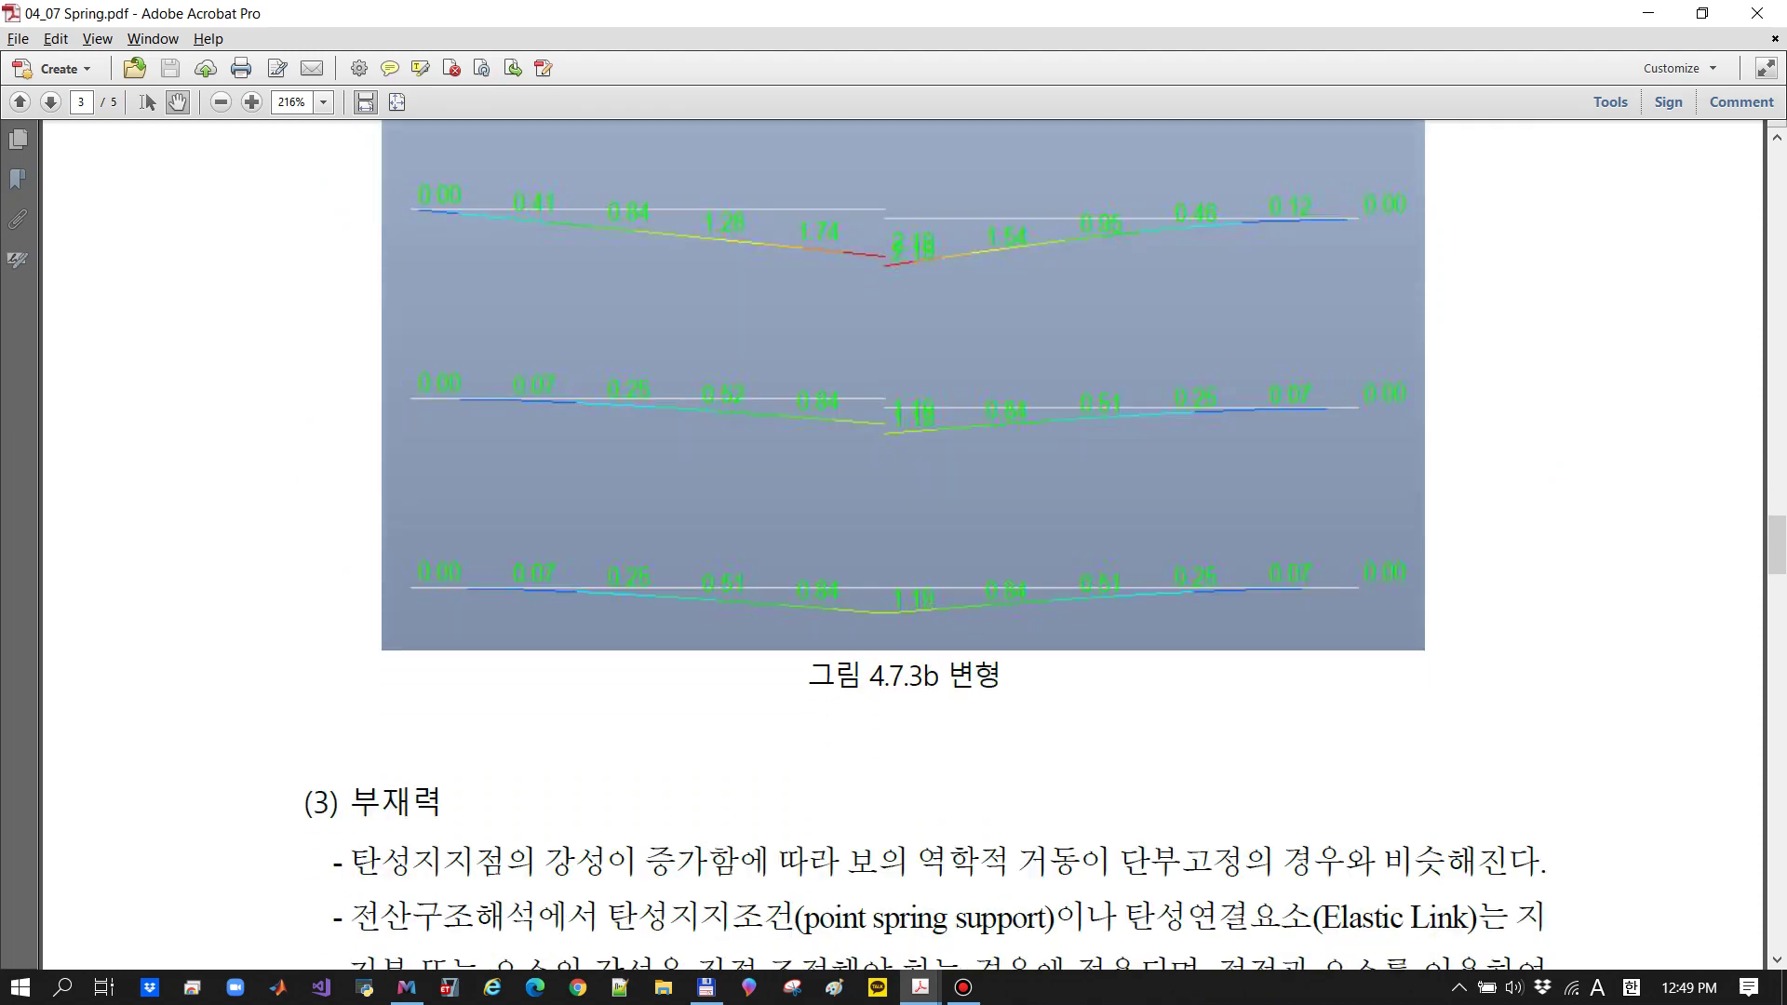
# Review the member force notes with the bending moment and shear diagrams, and read the question in section 4.7.4
pyautogui.scroll(-10, 903, 544)
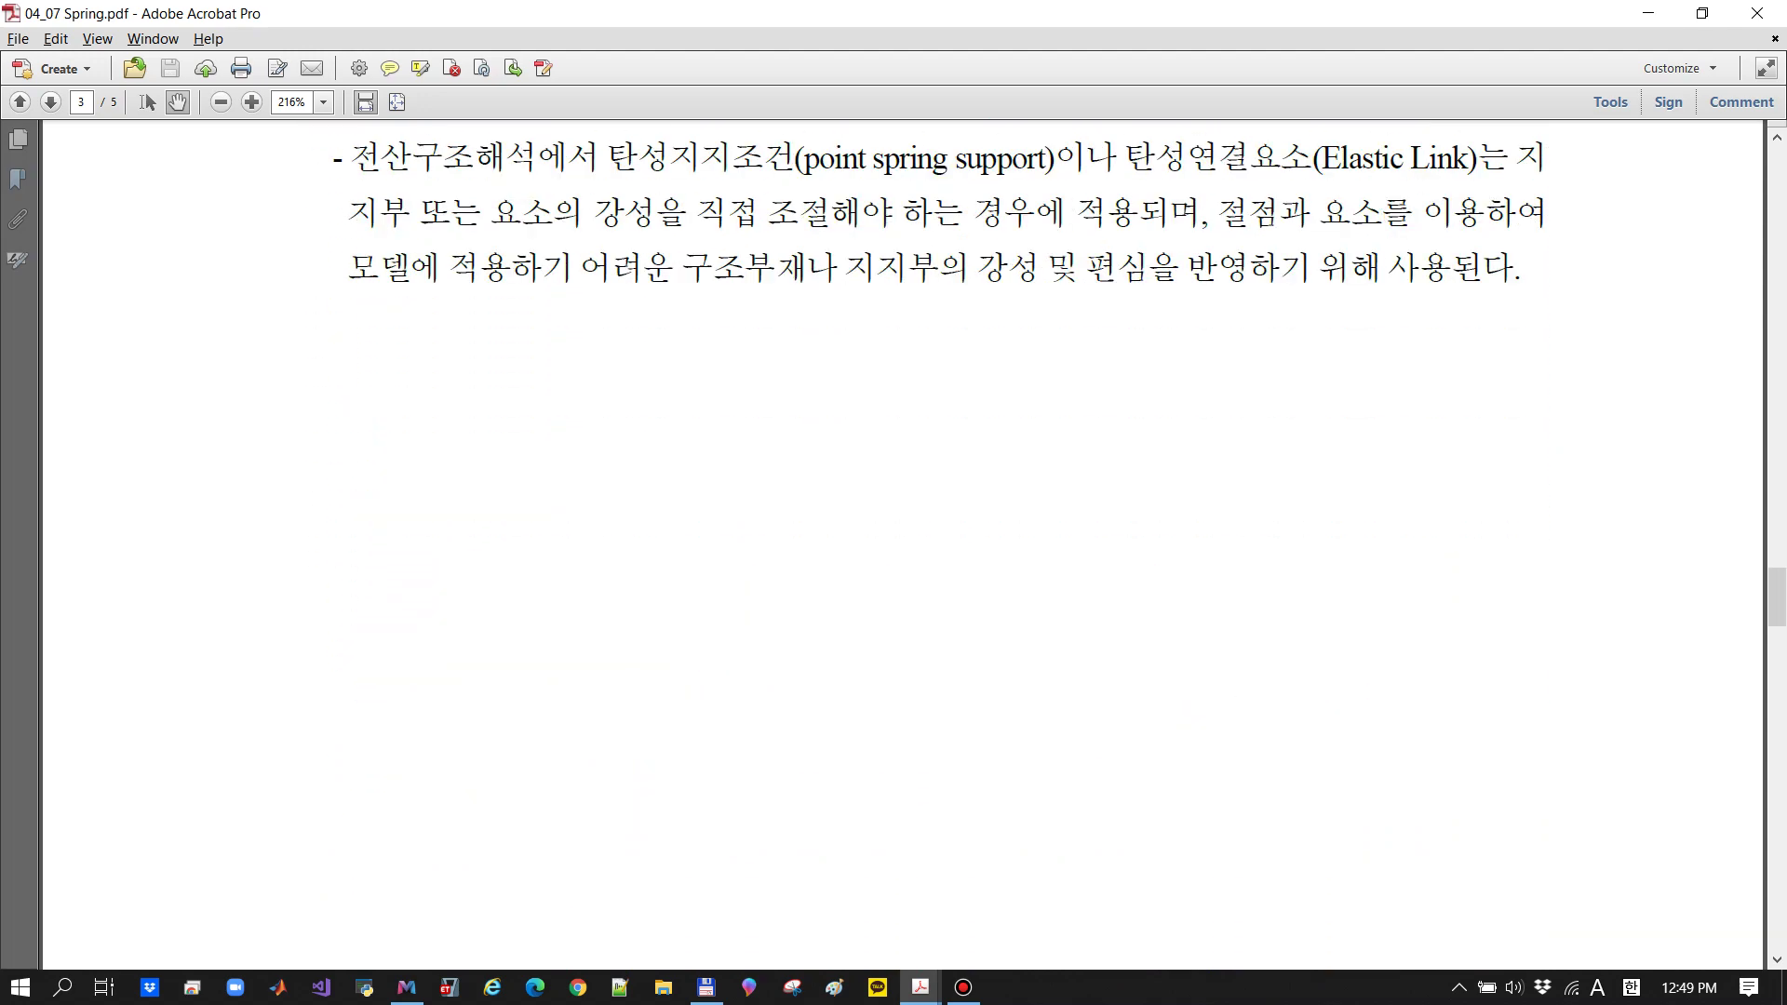
pyautogui.scroll(-5, 903, 545)
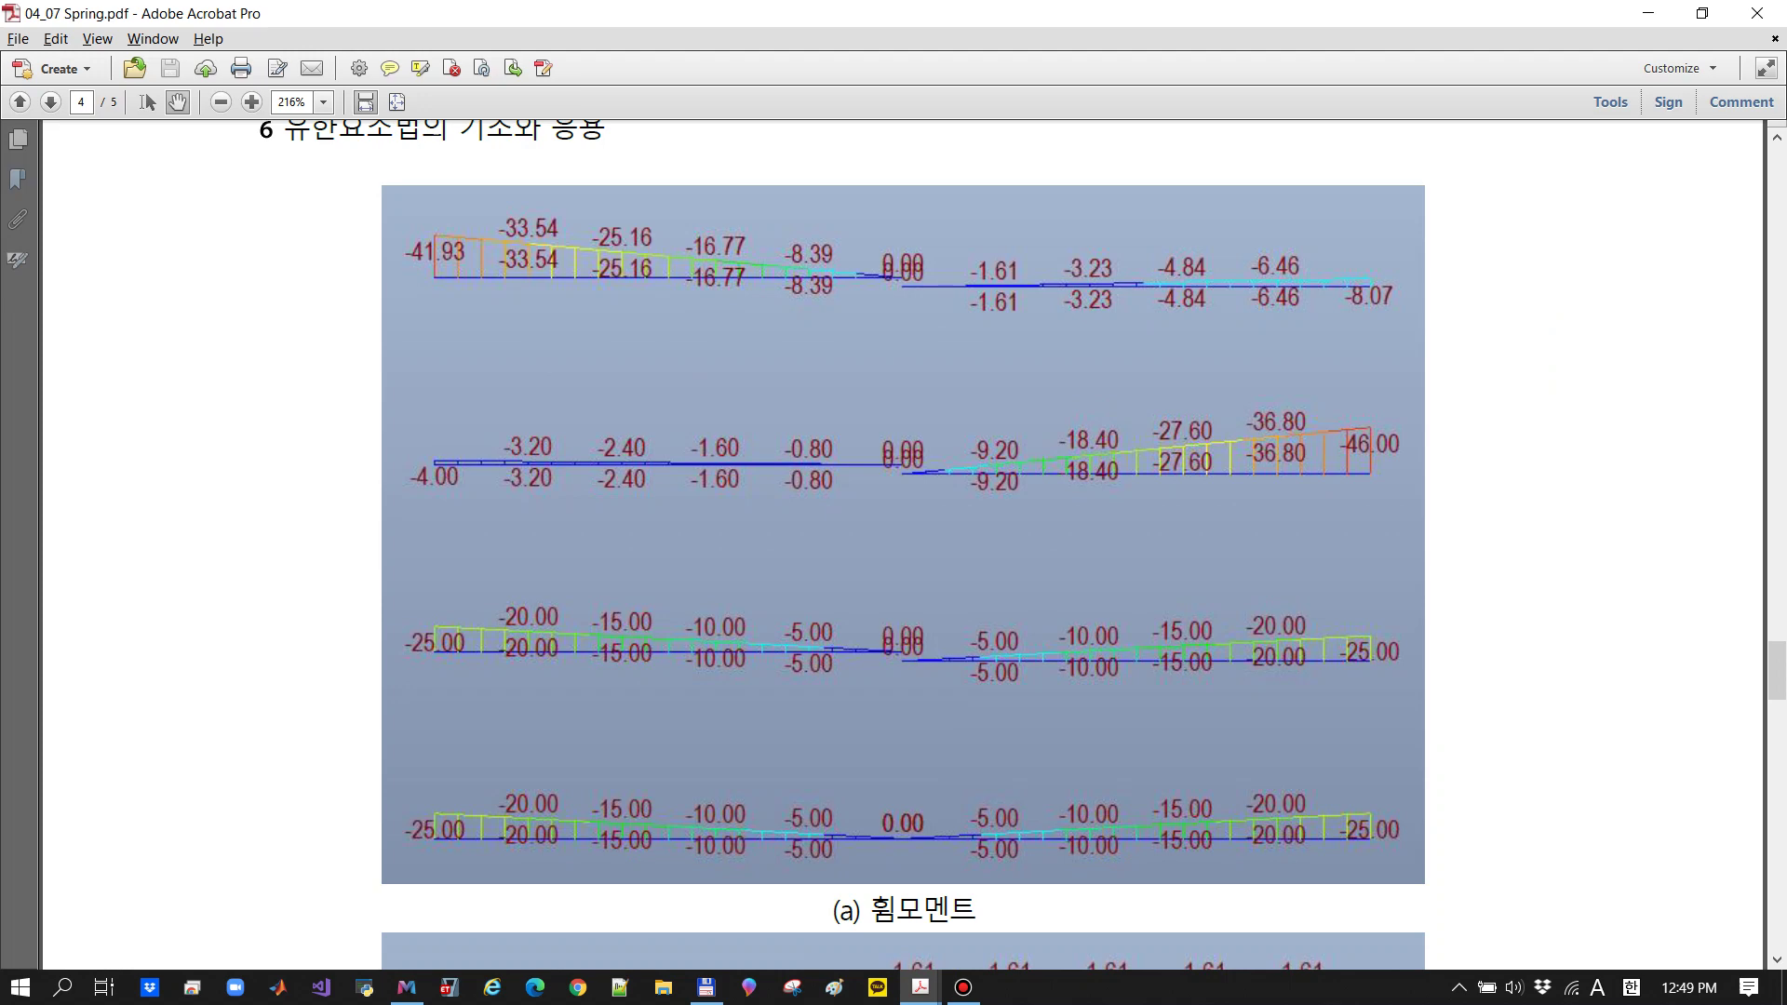
pyautogui.scroll(-7, 903, 545)
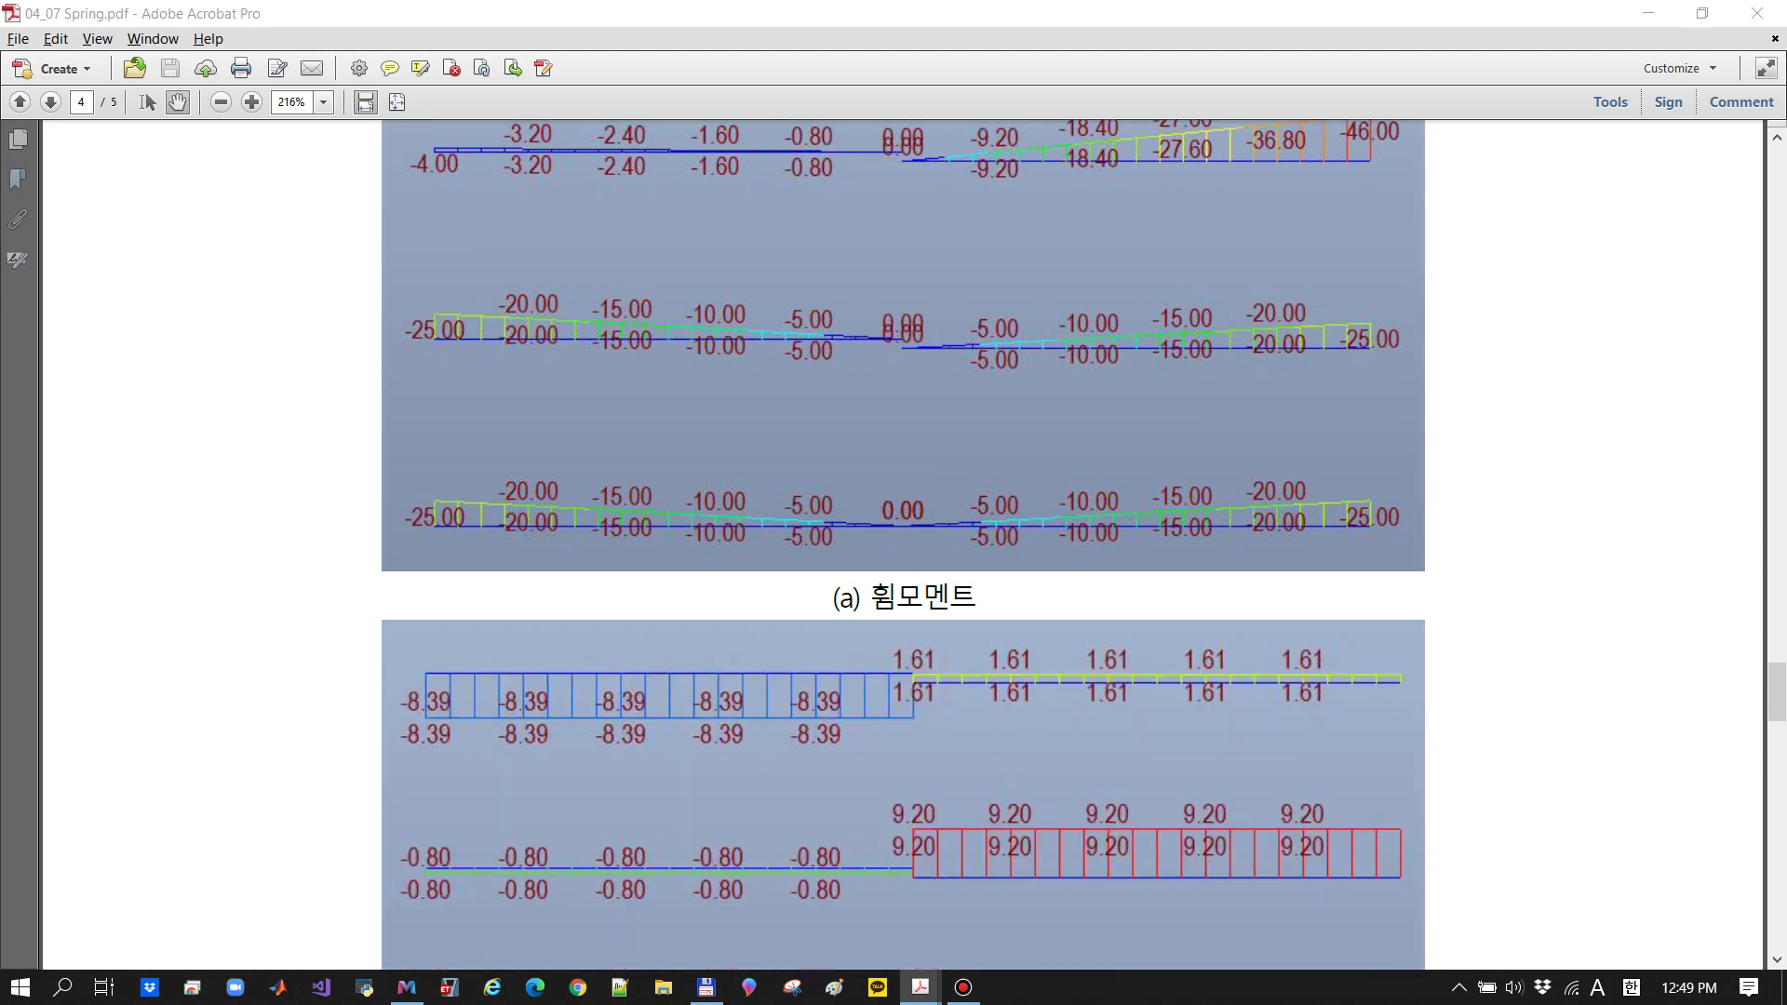
pyautogui.scroll(-1, 903, 545)
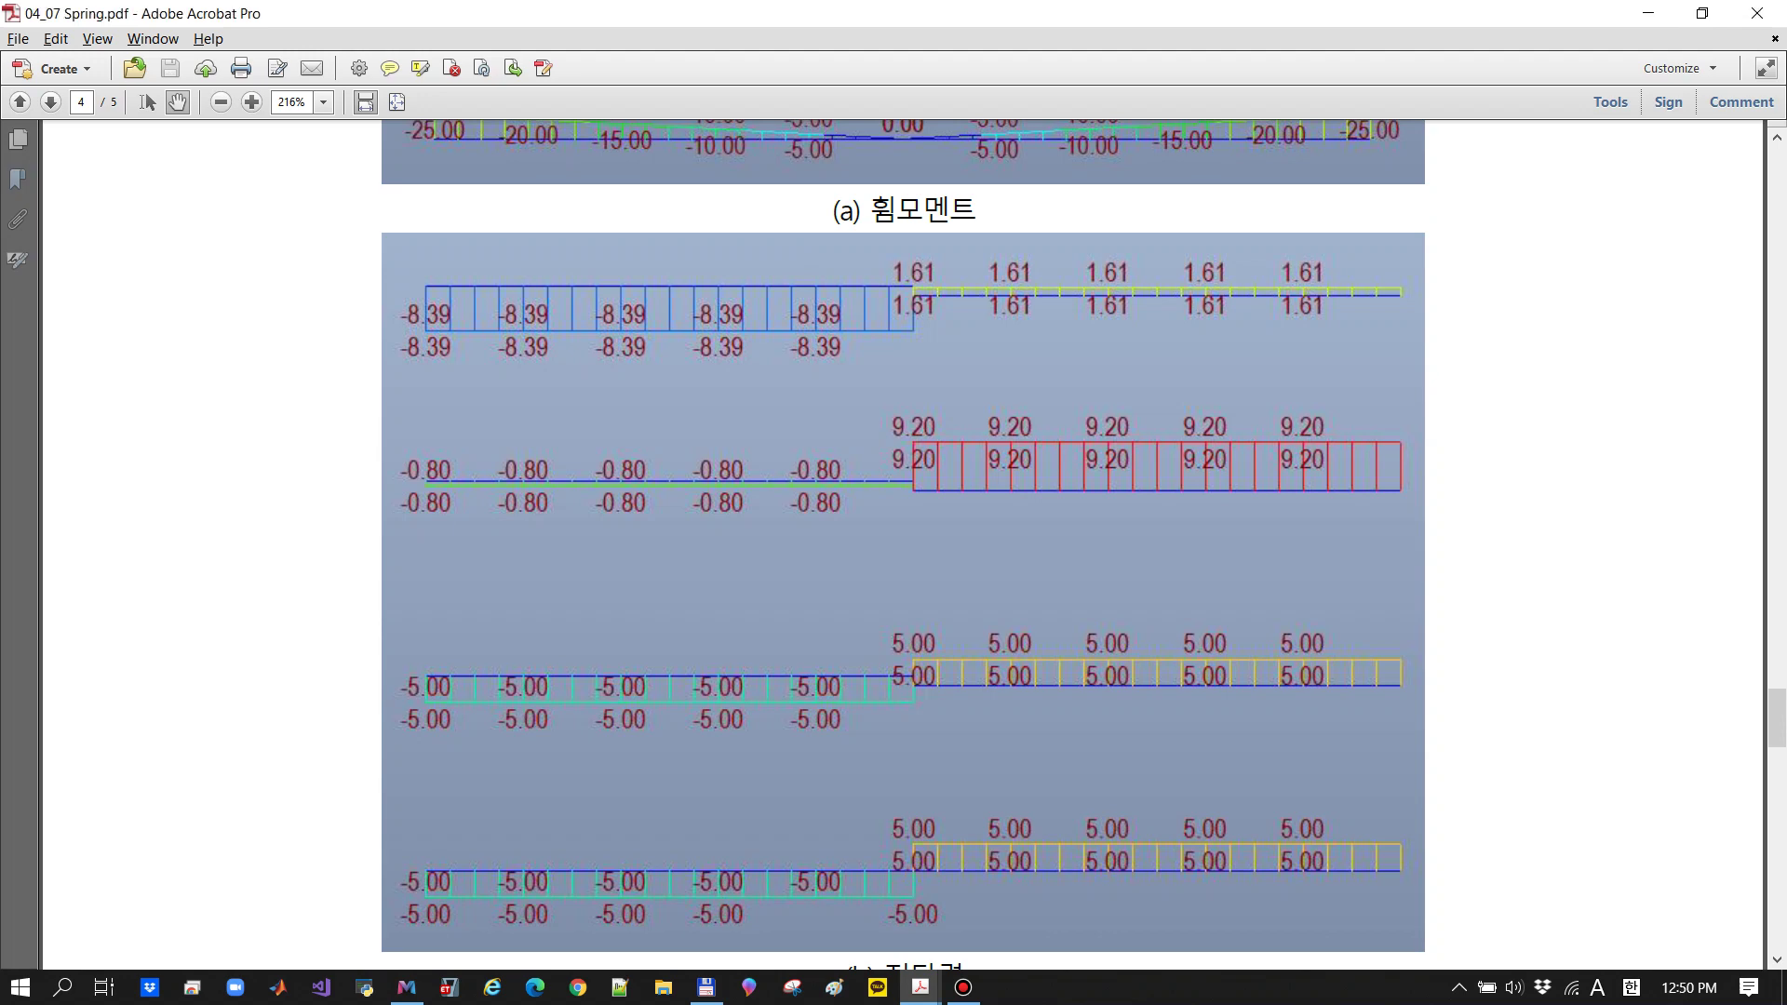
pyautogui.scroll(-14, 903, 544)
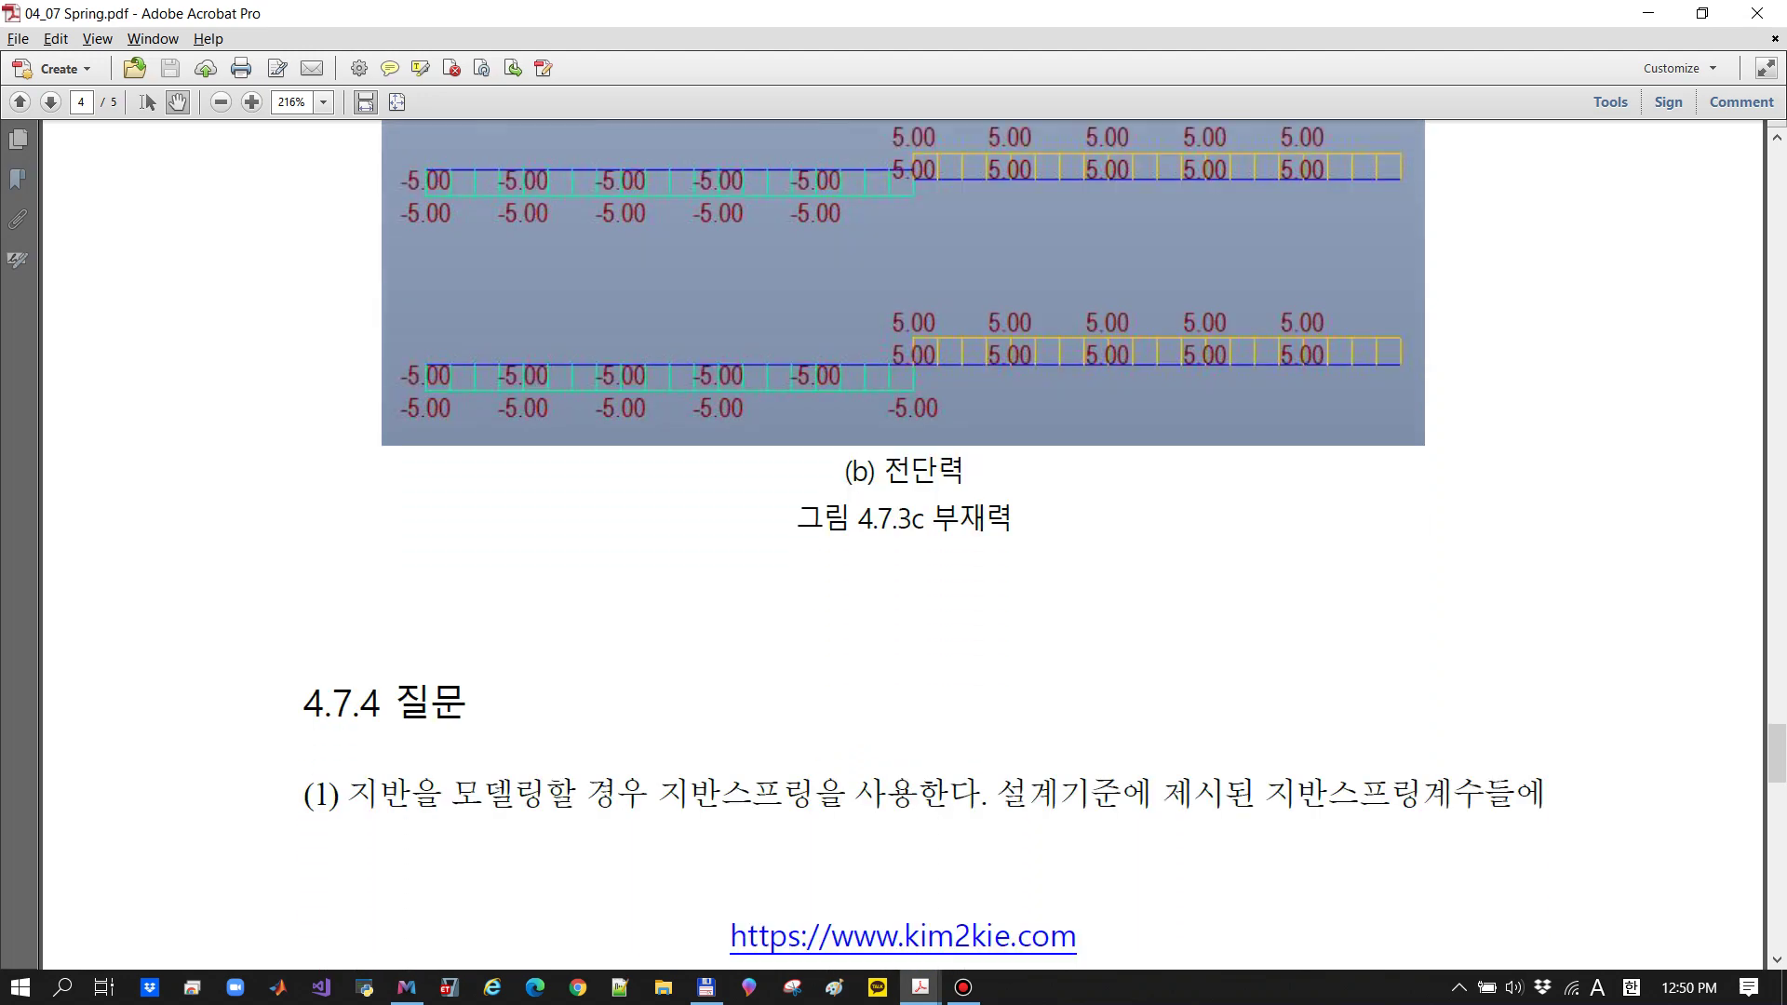
pyautogui.scroll(-8, 902, 544)
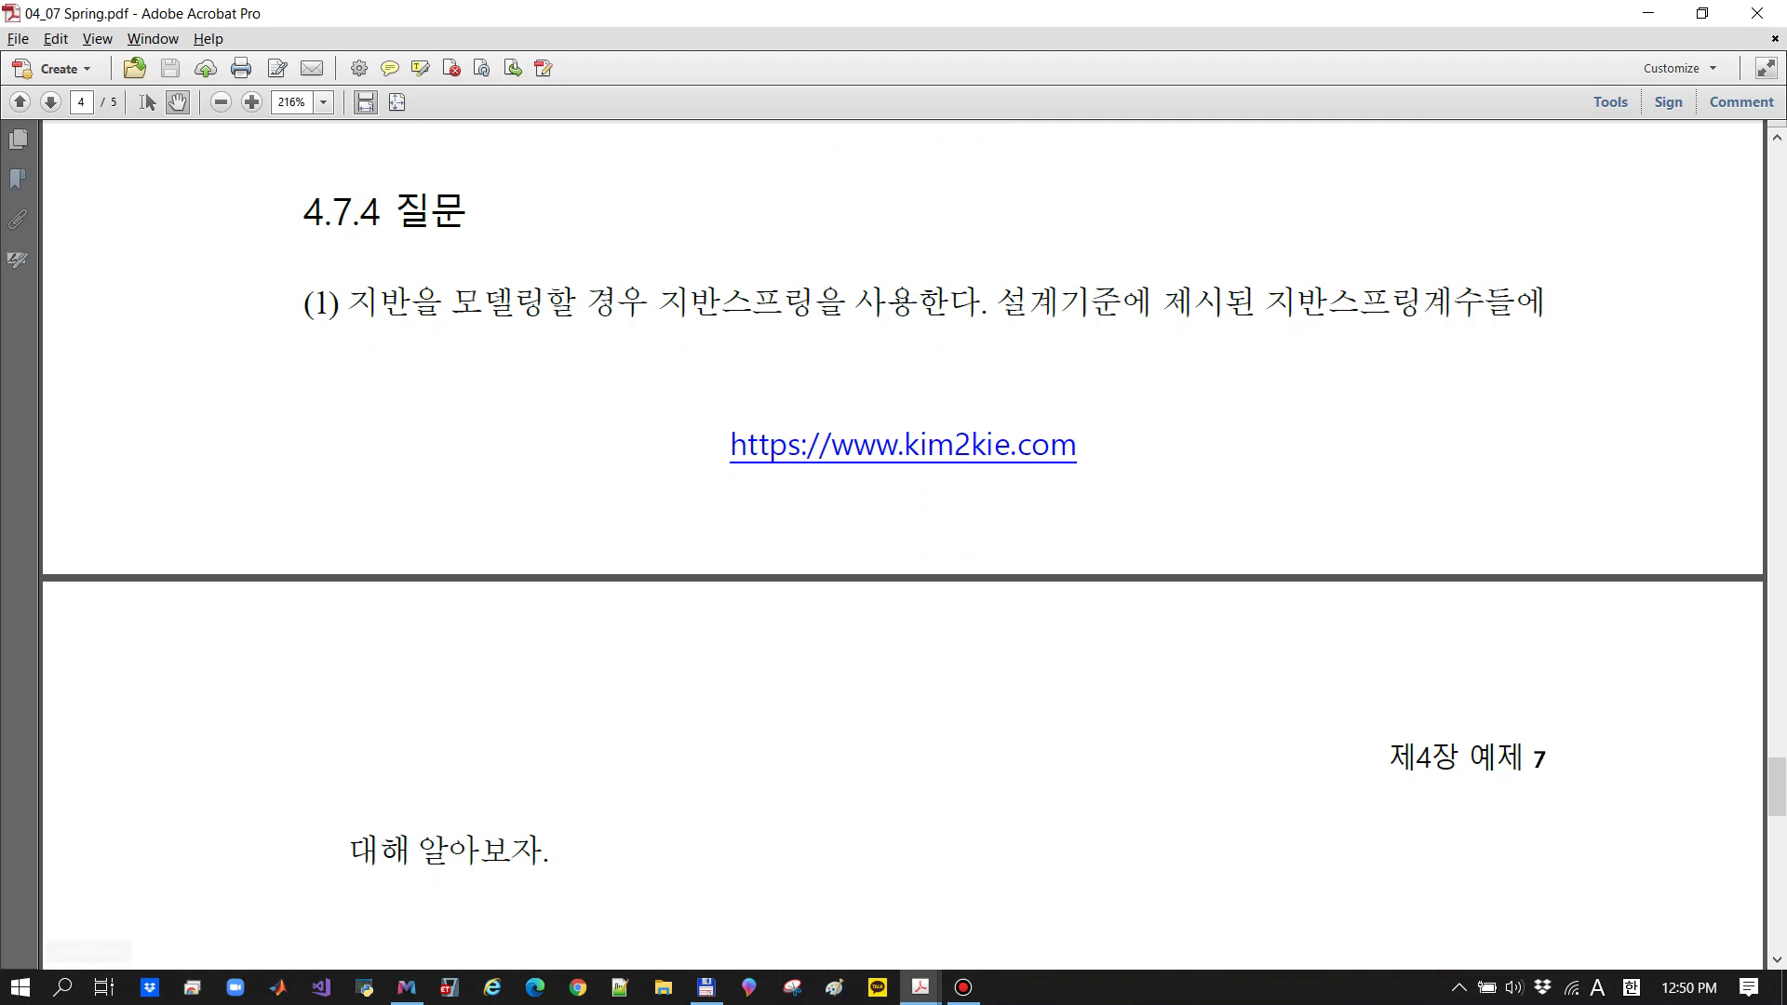
pyautogui.scroll(-1, 903, 507)
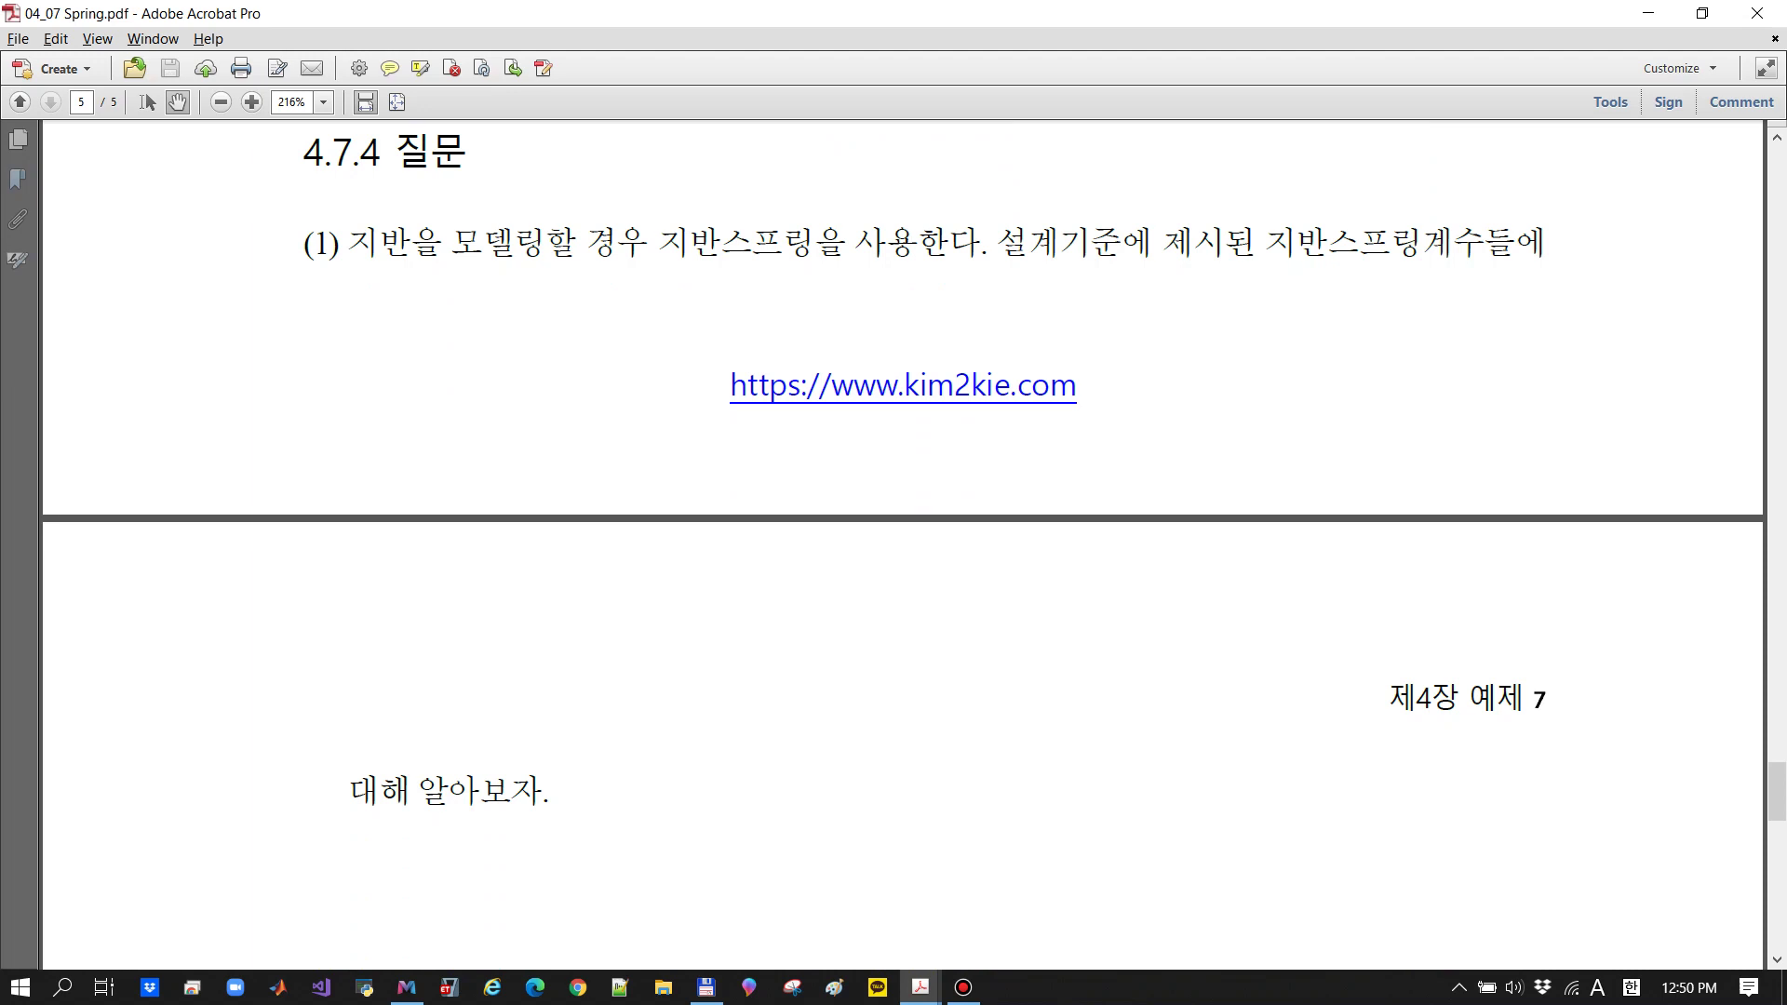
# Switch to the MIDAS Web Platform and launch midas Gen from the 건축 (building) product group
pyautogui.click(406, 986)
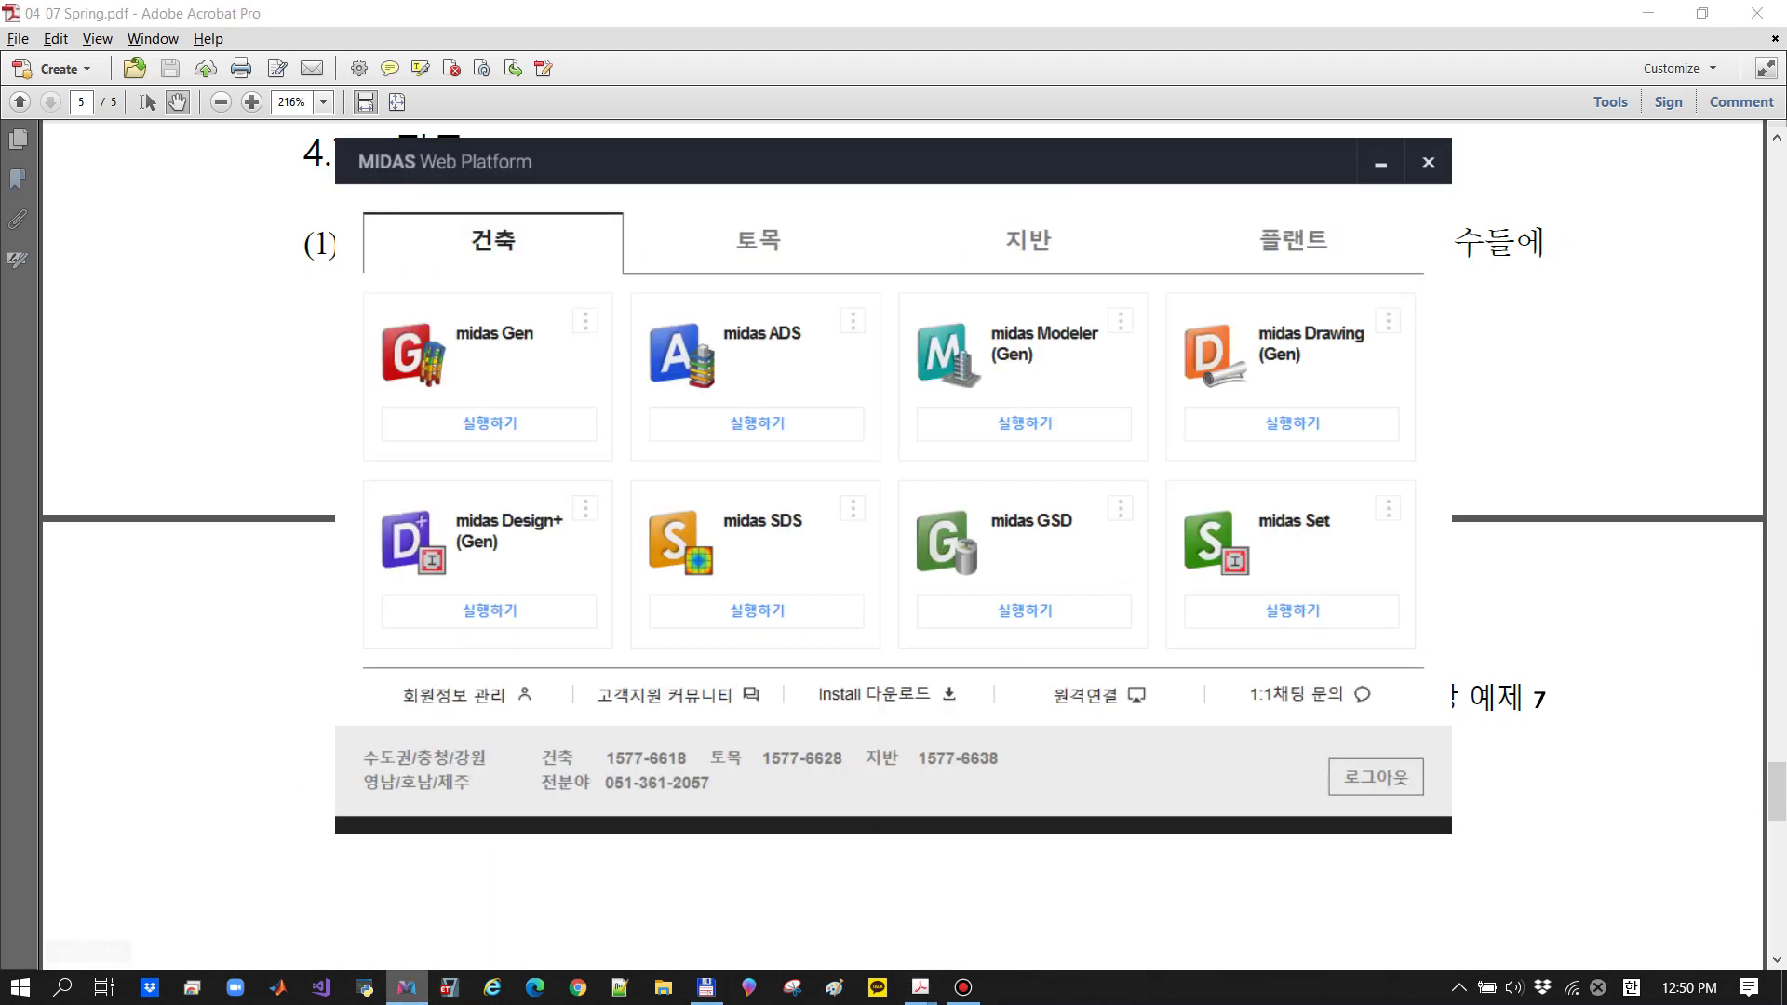
pyautogui.click(758, 241)
pyautogui.click(493, 241)
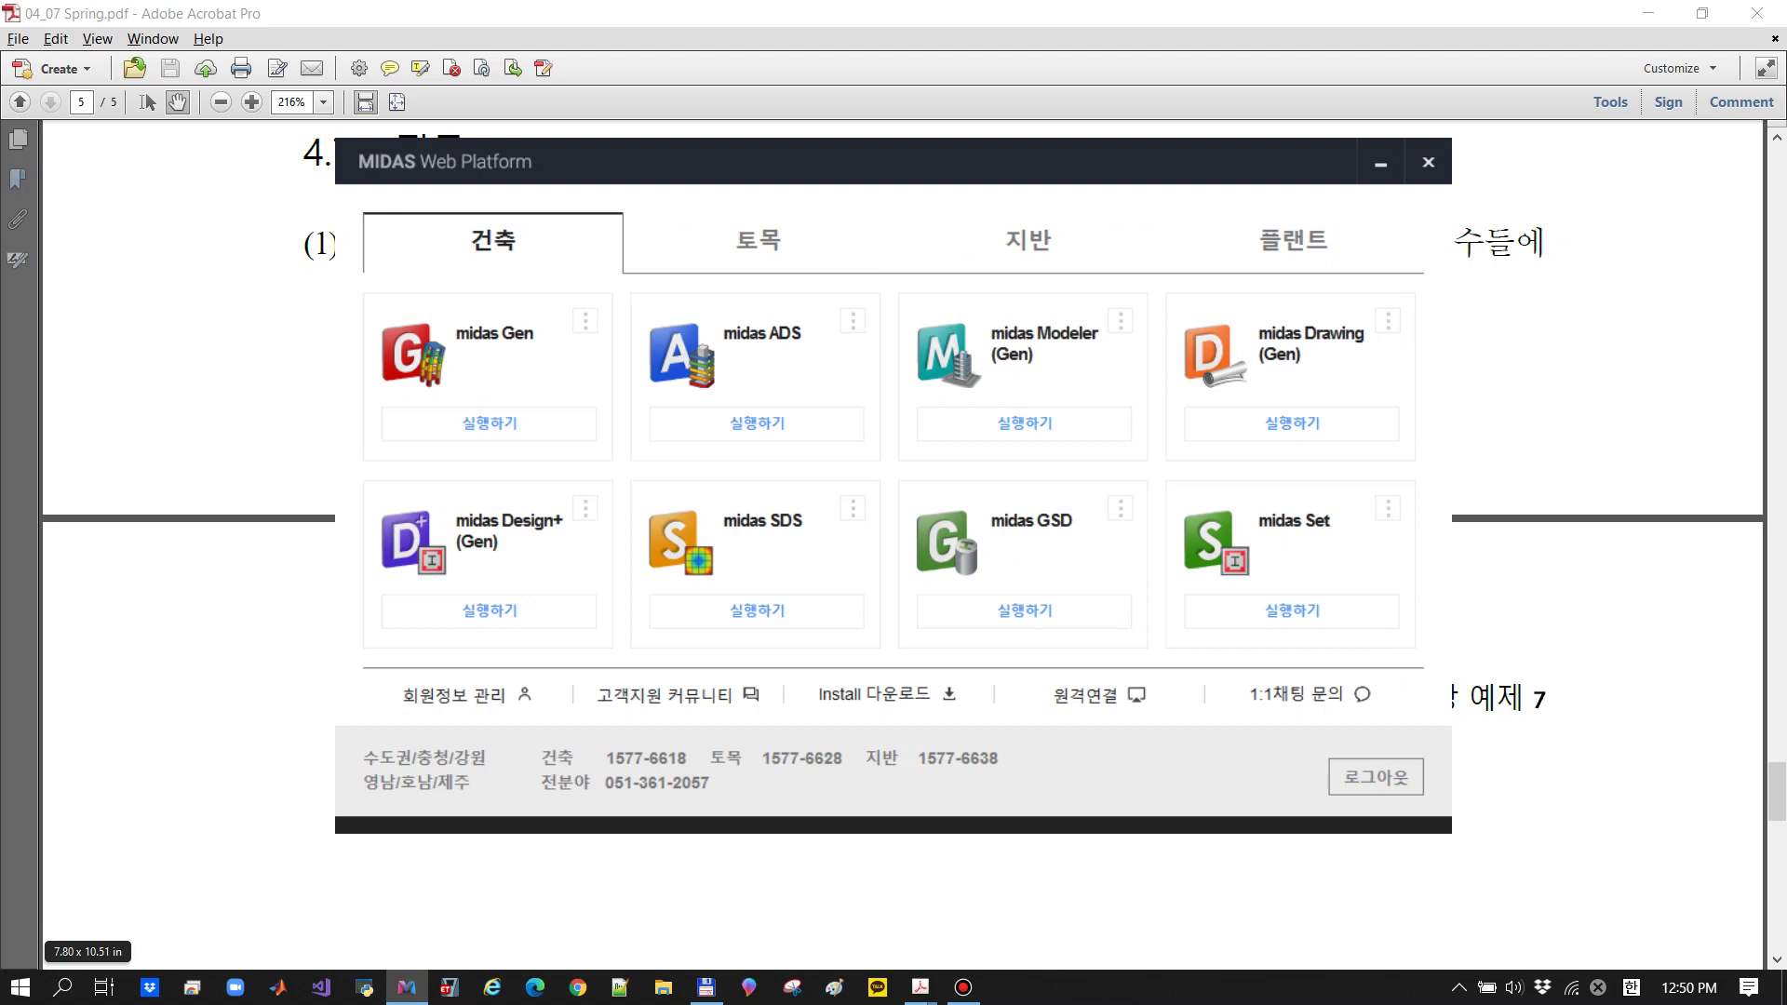
pyautogui.click(759, 241)
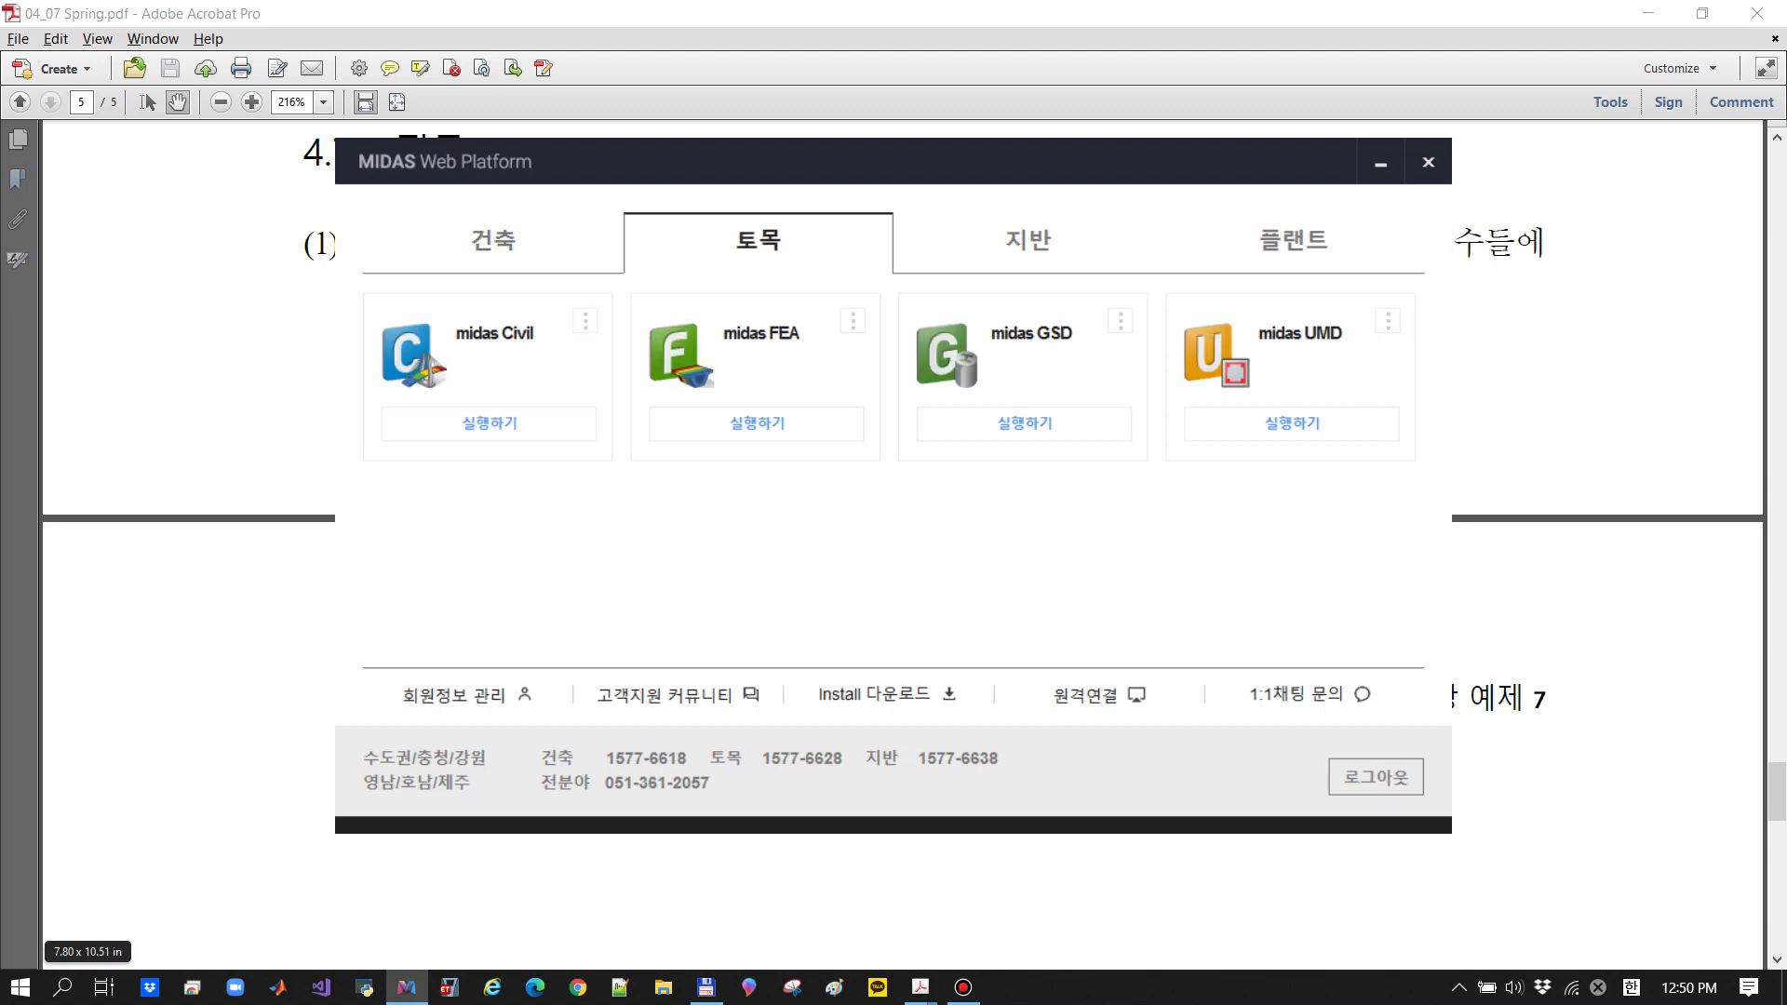
pyautogui.click(493, 240)
pyautogui.click(489, 423)
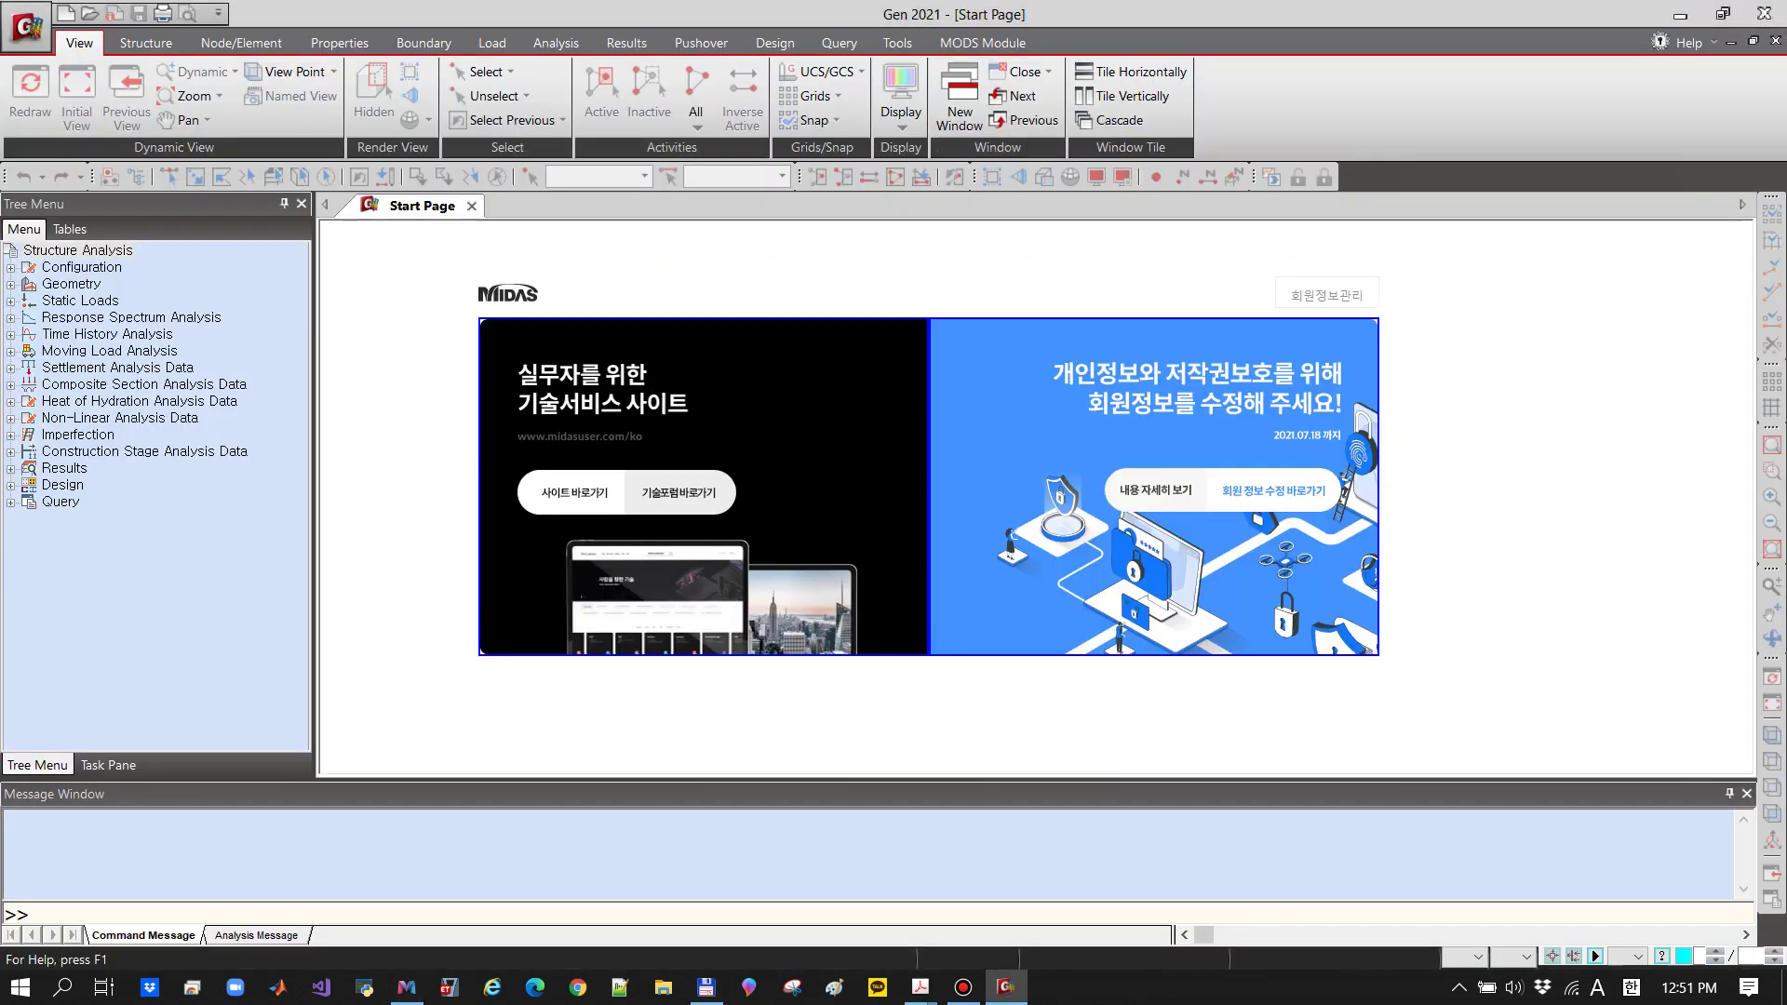
# Create a new empty project in midas Gen
pyautogui.click(897, 43)
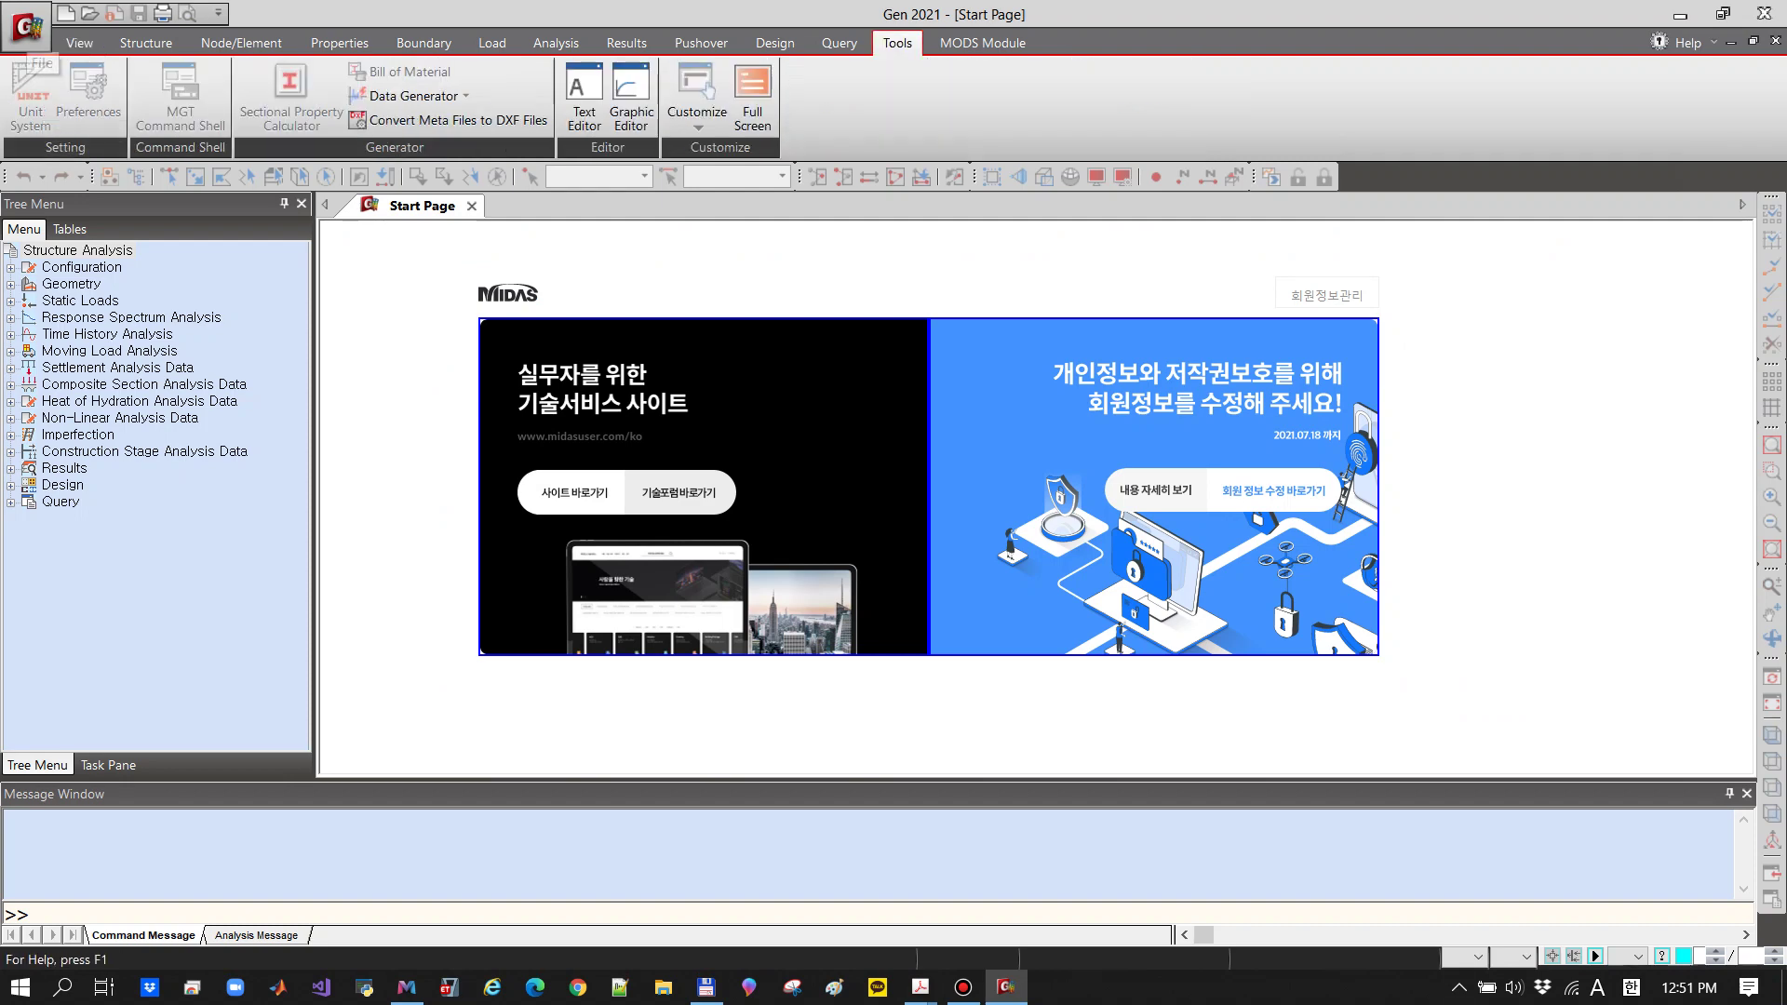
pyautogui.click(28, 28)
pyautogui.click(46, 64)
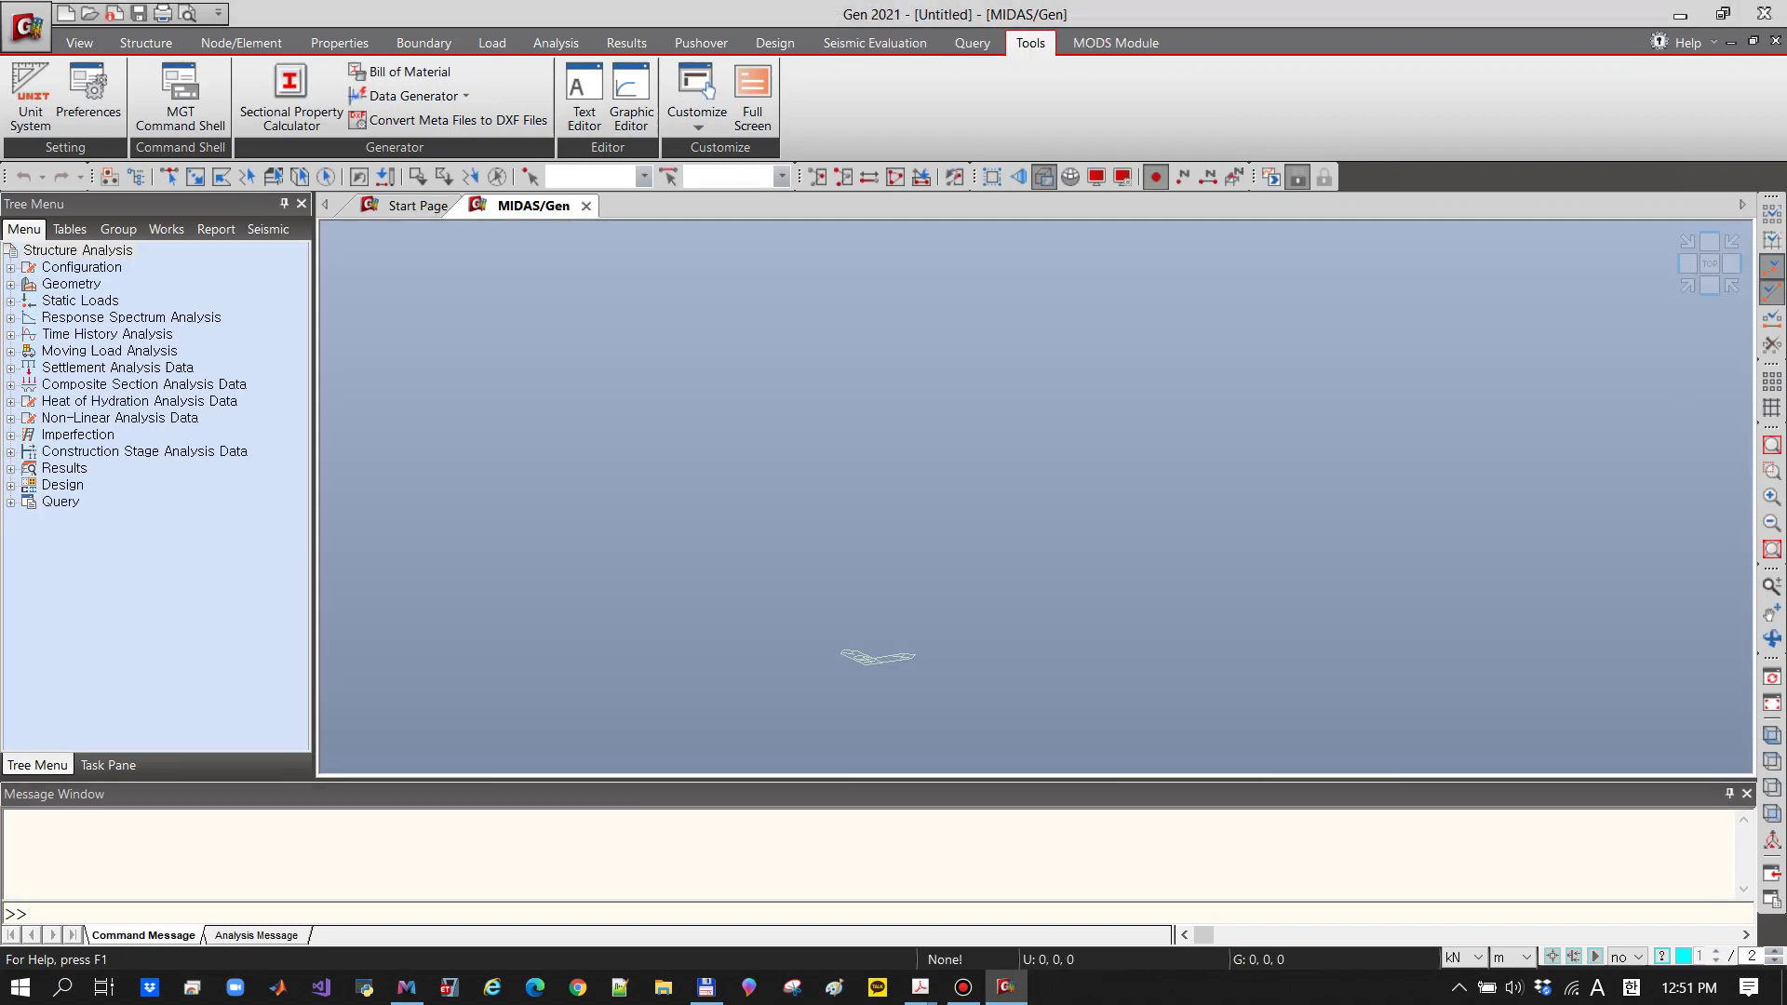
# Save the new project as "Supports k2k" in the 00 Ex folder
pyautogui.click(28, 28)
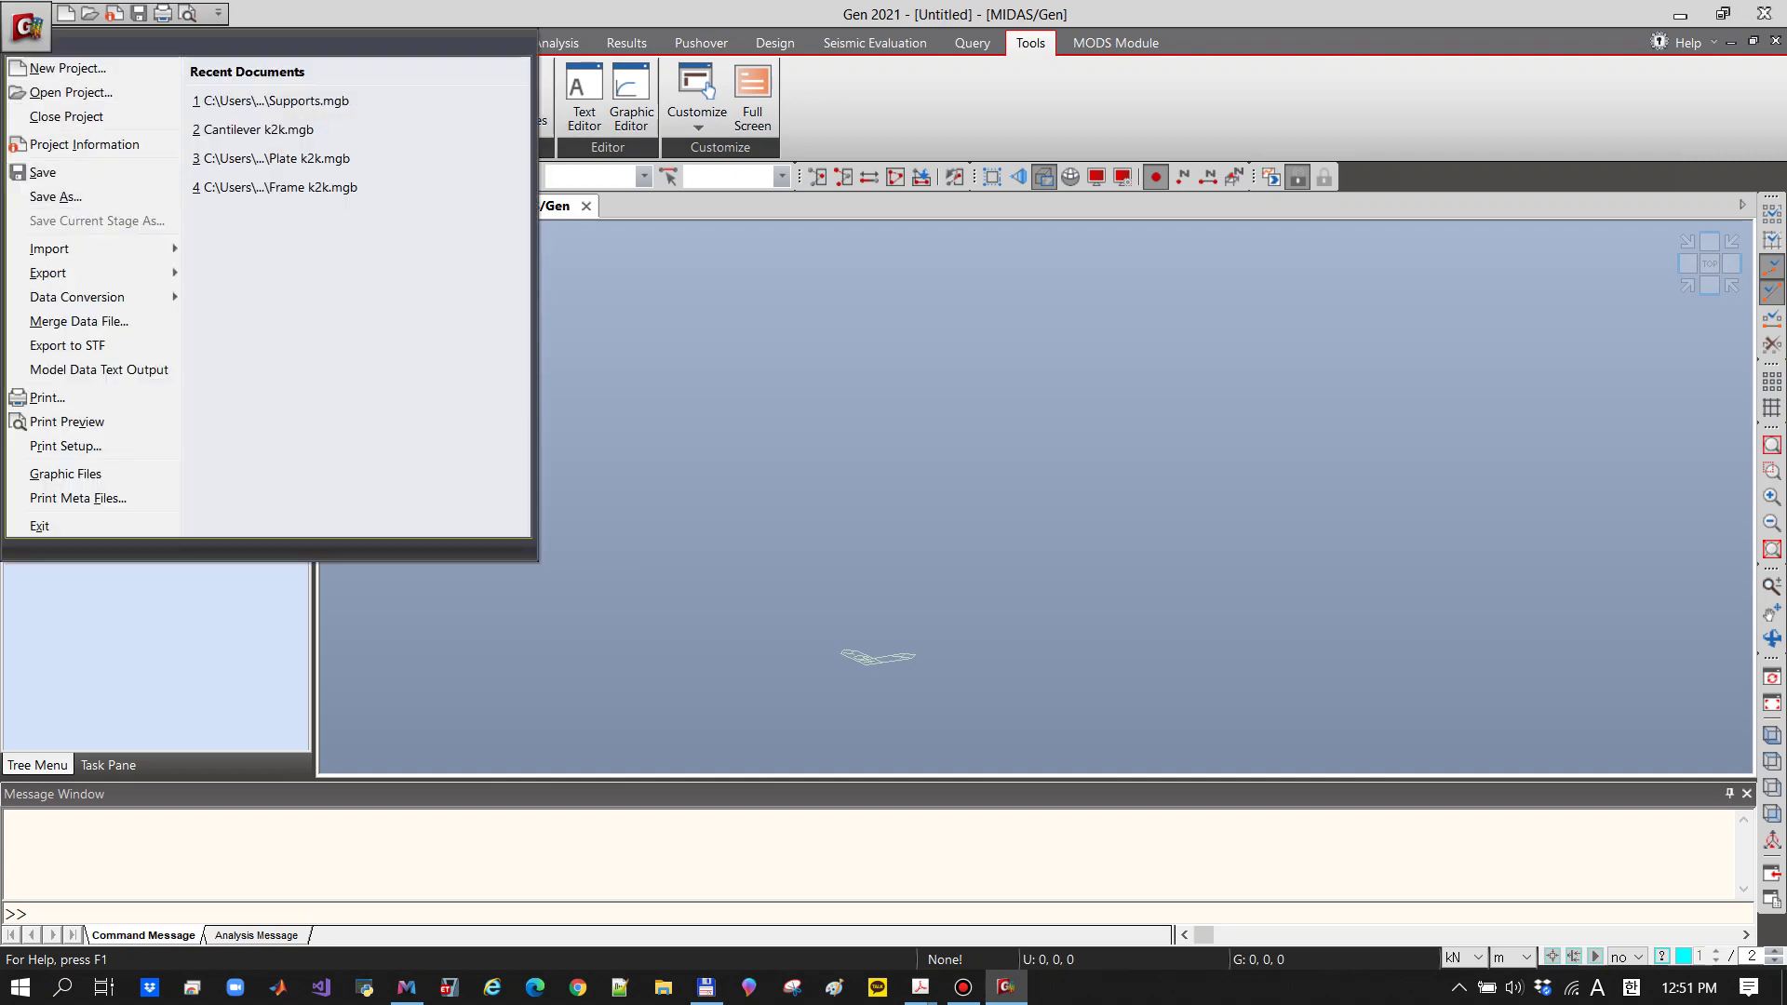
pyautogui.click(56, 196)
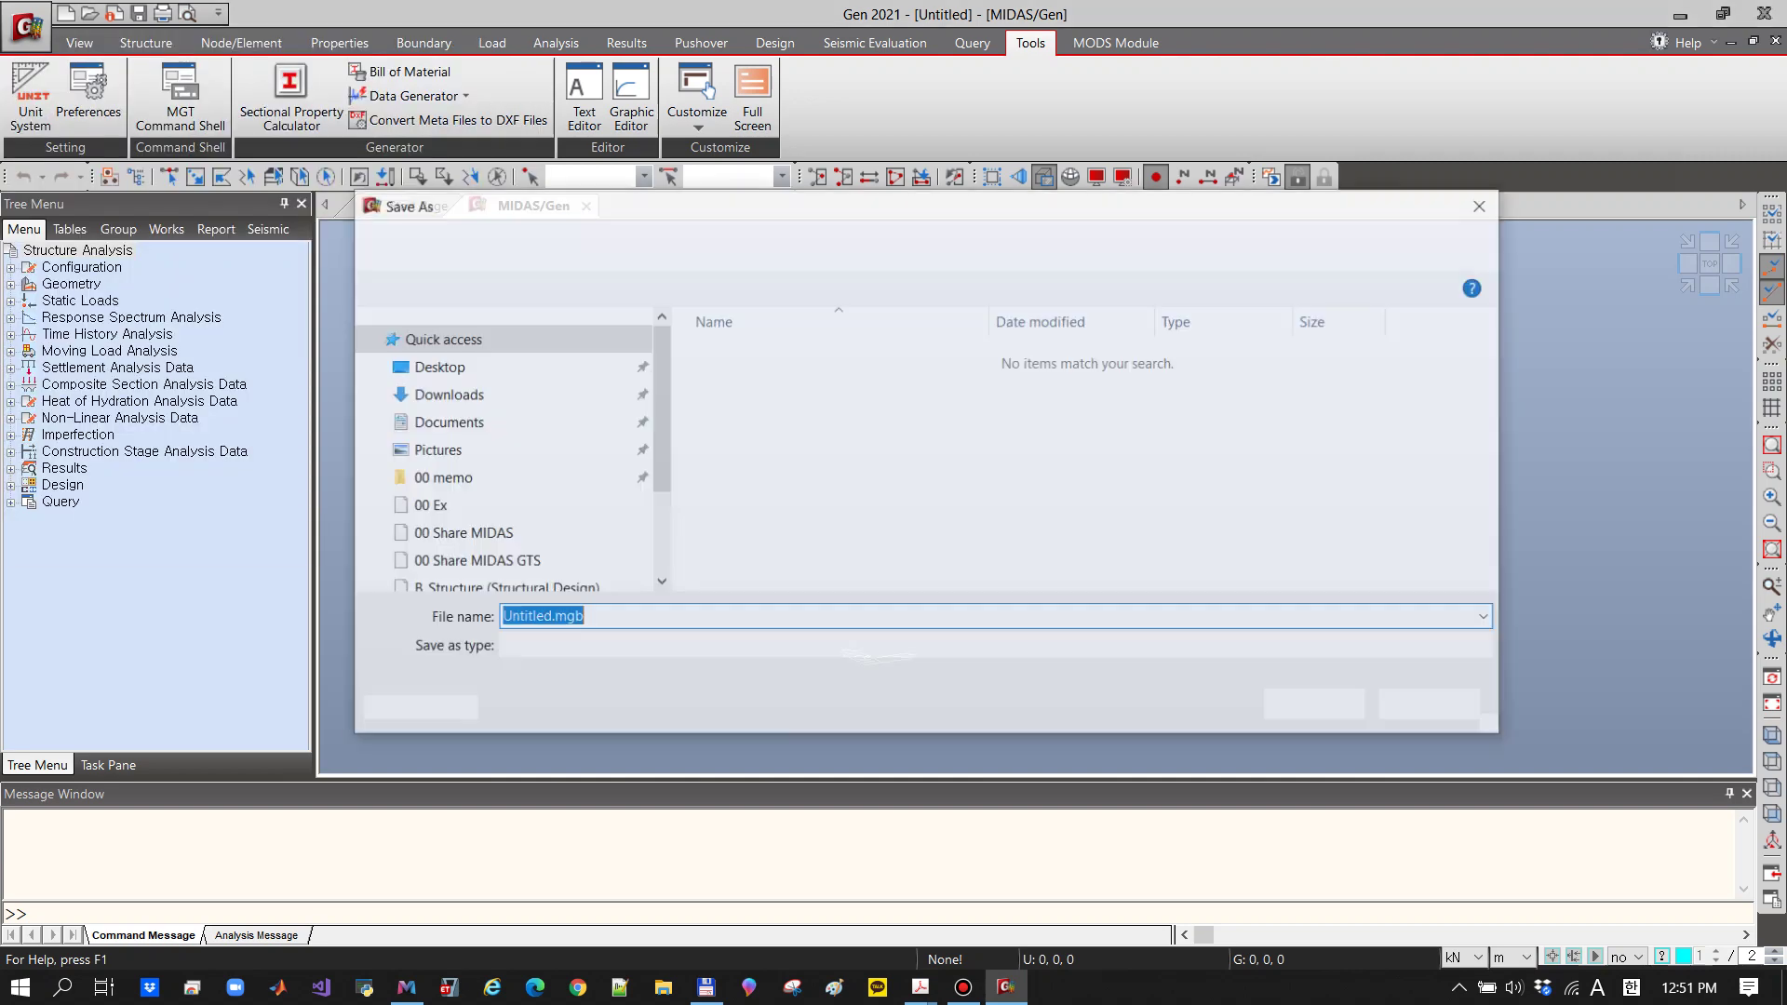
pyautogui.write('S')
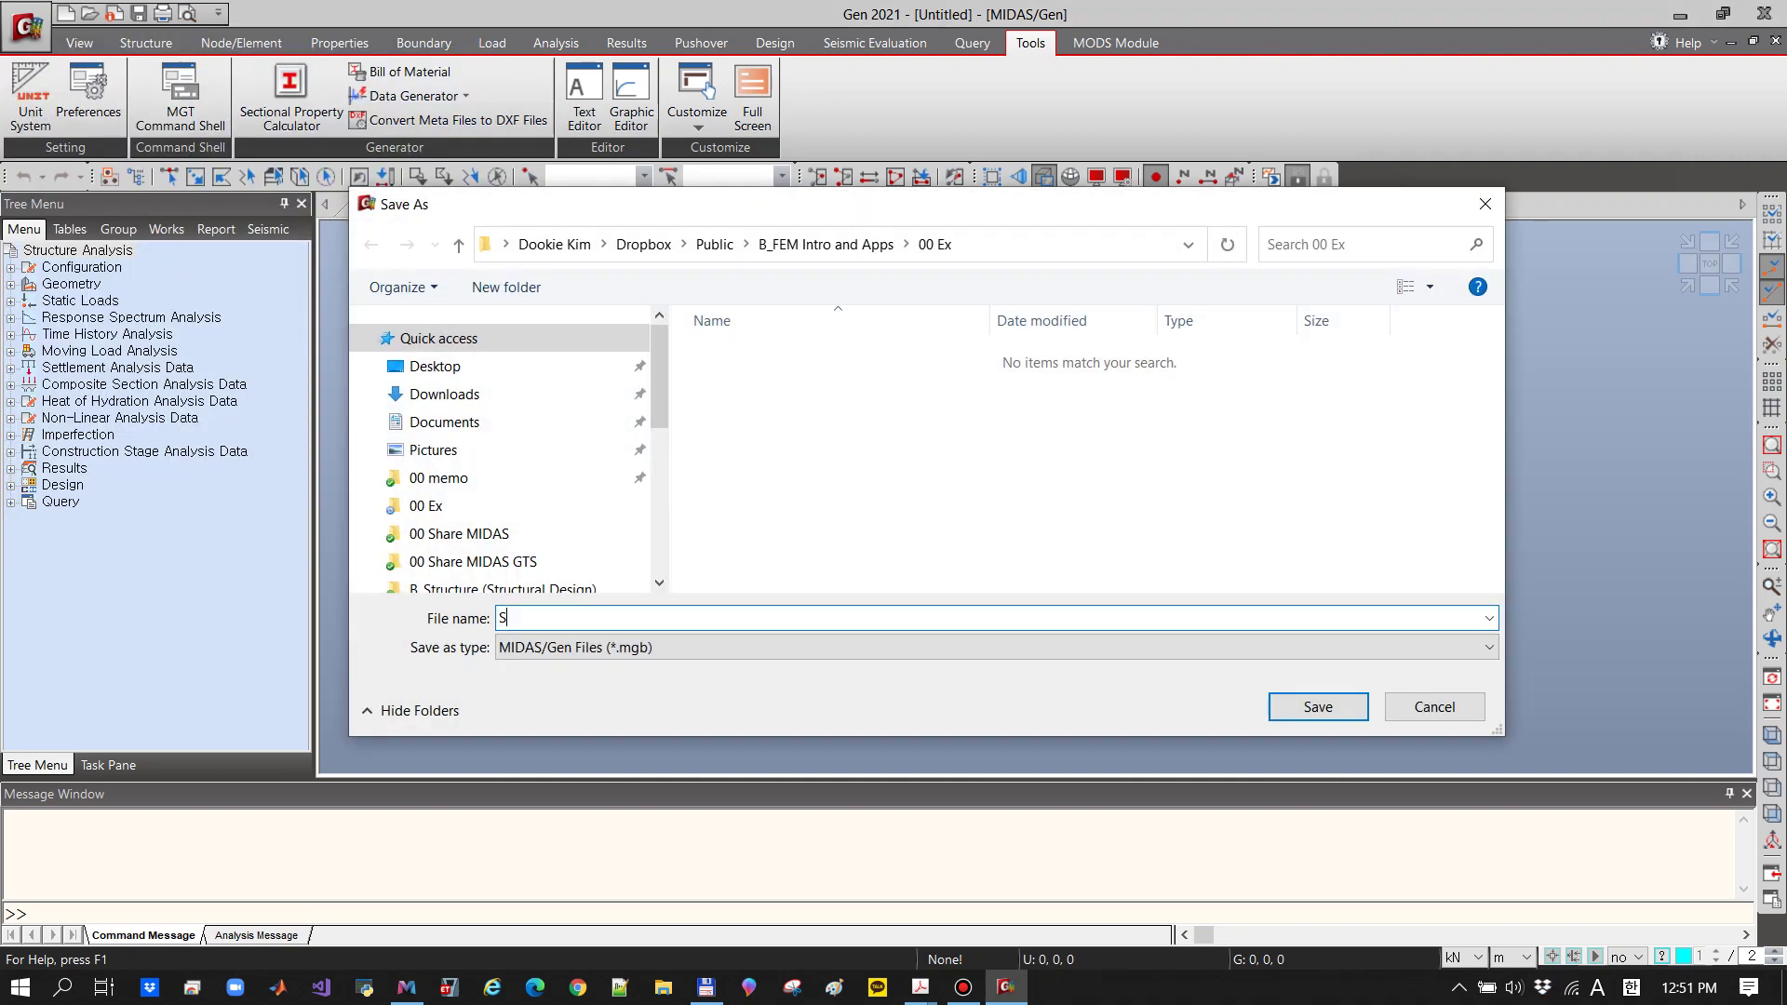
pyautogui.write('upports k2k')
pyautogui.press('Return')
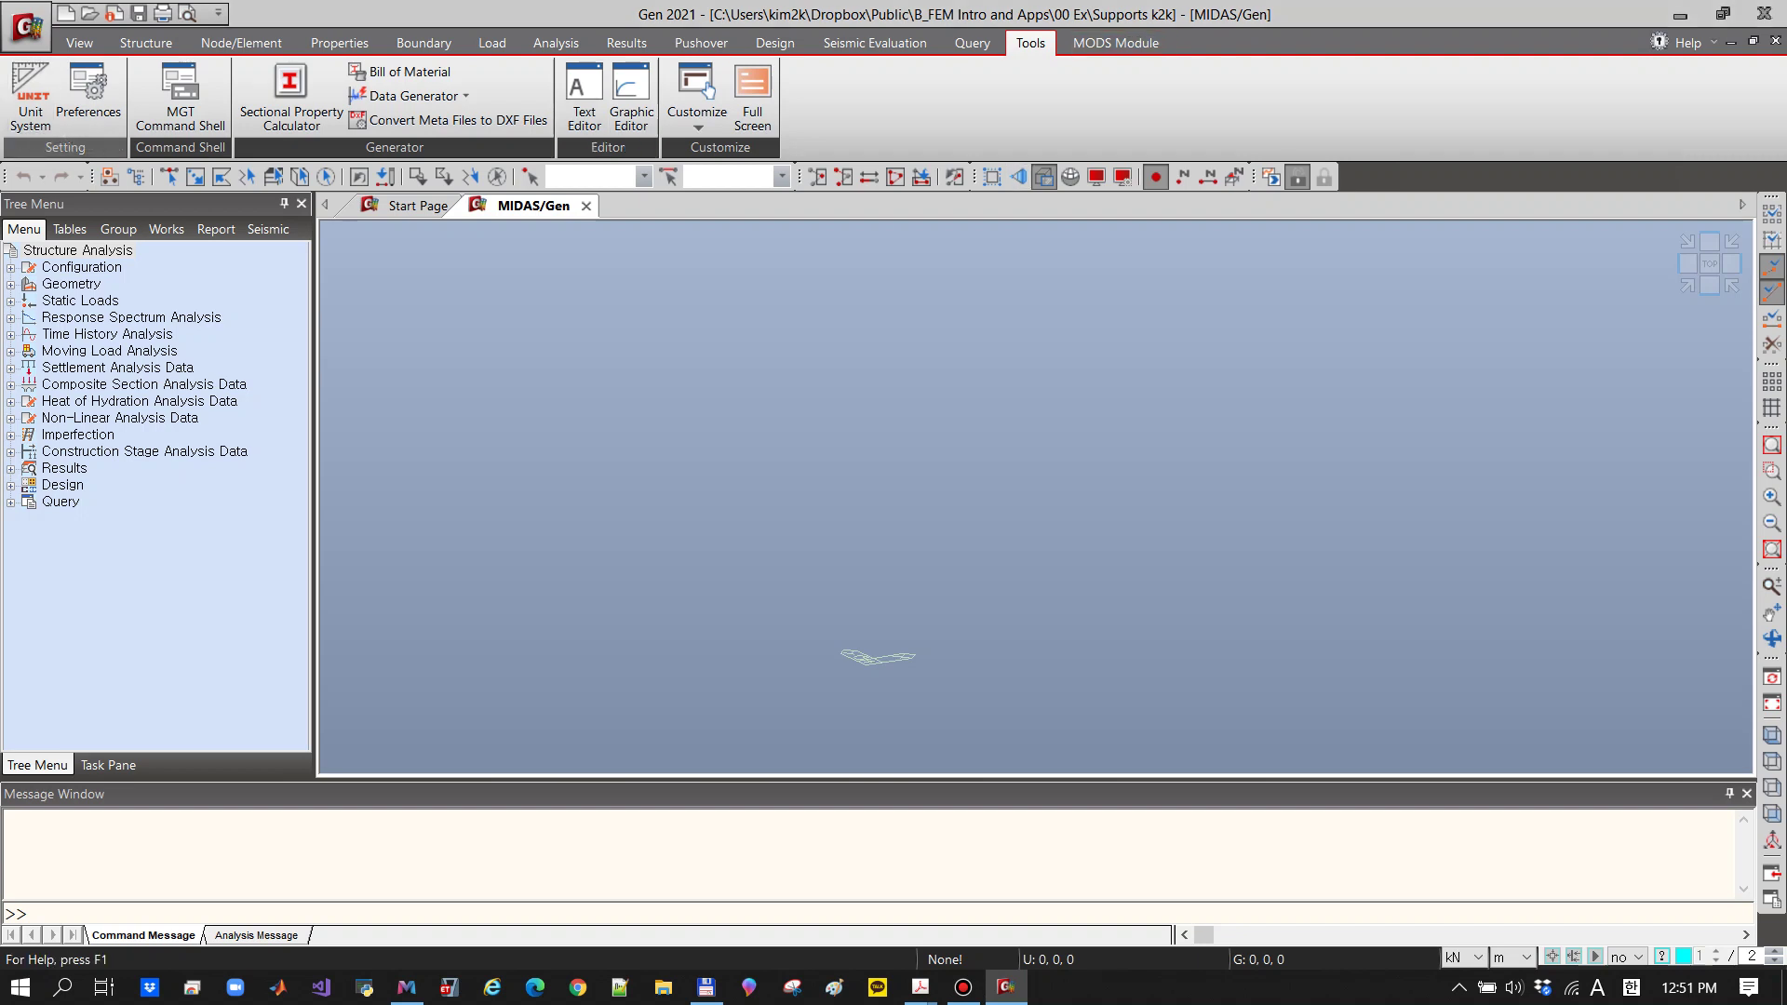
# Set the force unit to tonf (ton) in the unit system
pyautogui.click(30, 98)
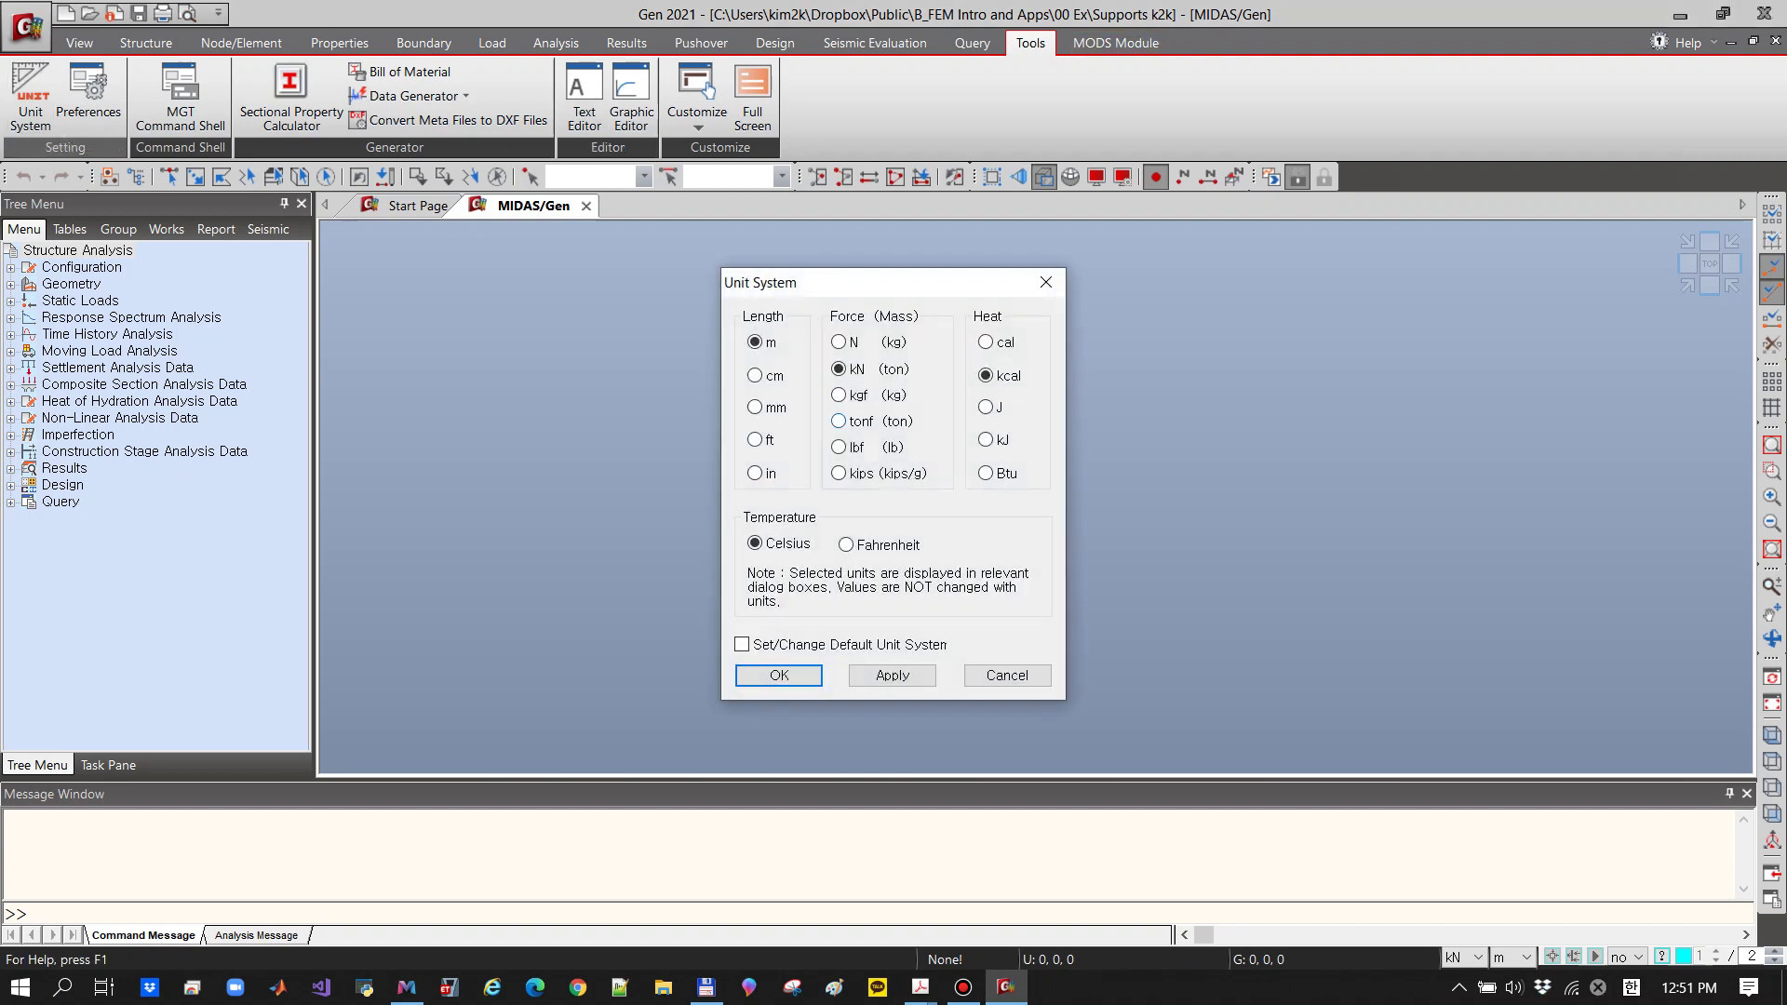
pyautogui.click(839, 421)
pyautogui.press('Return')
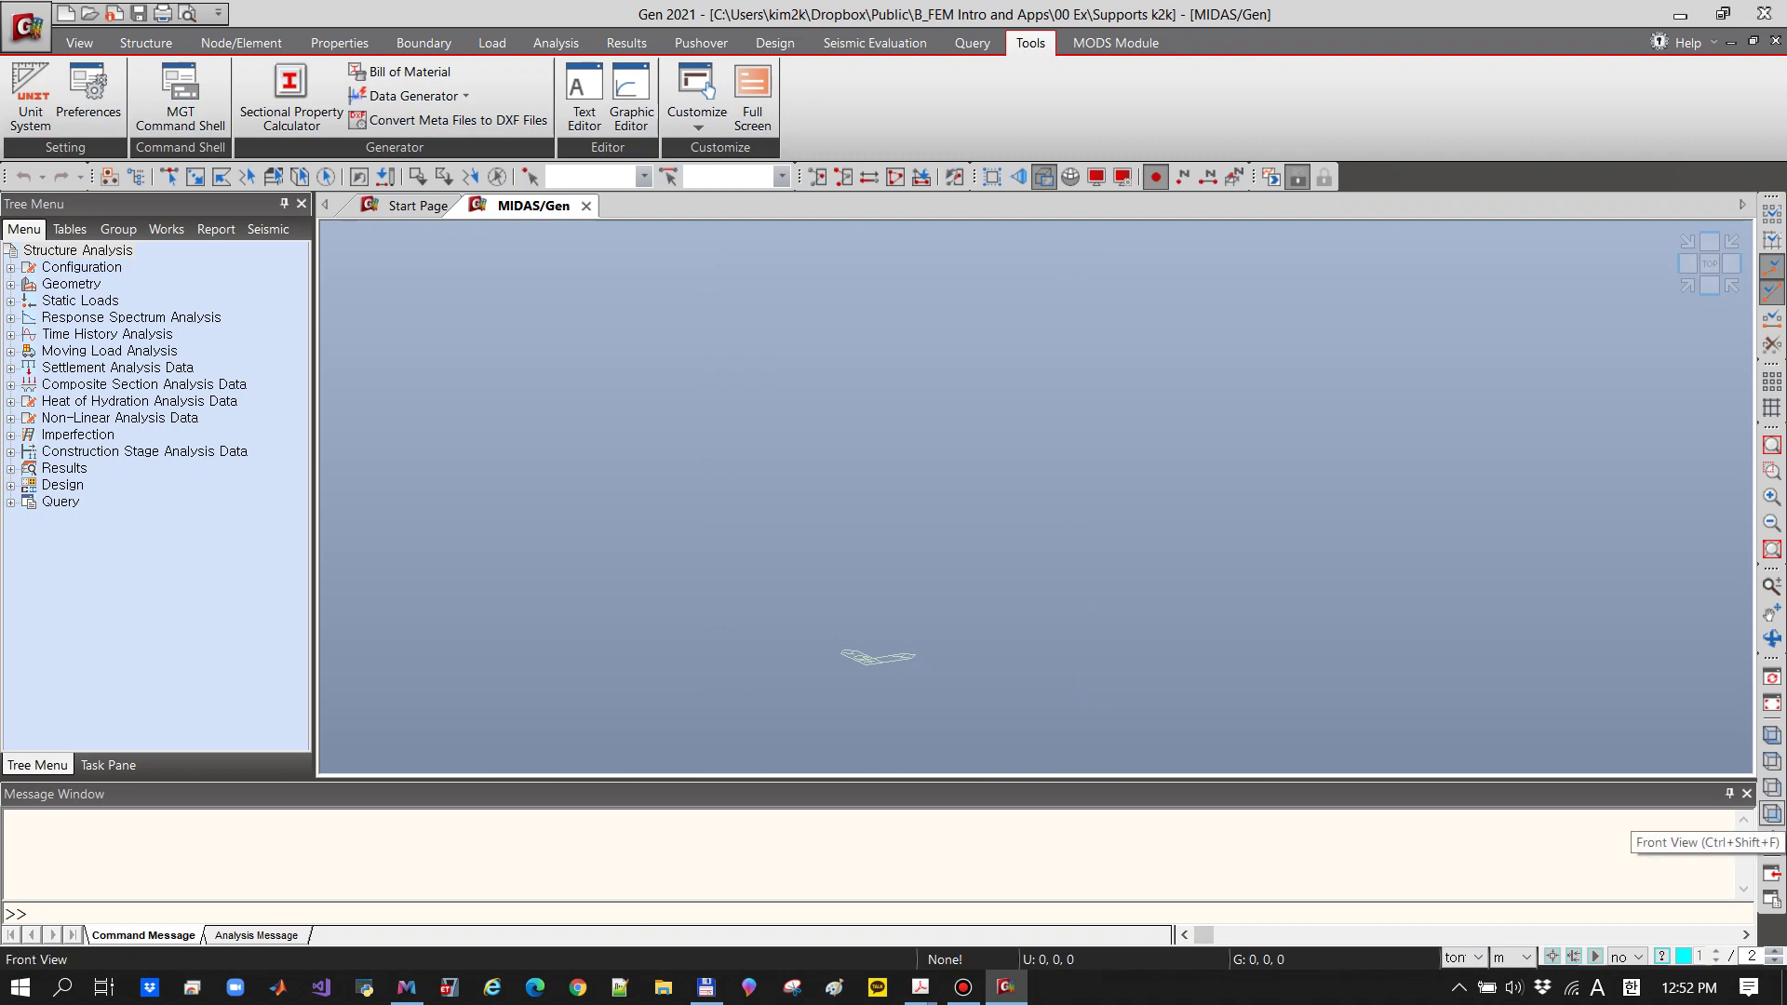
# Switch the model to the front view and enable the display of the UCS axis and view point
pyautogui.click(1772, 812)
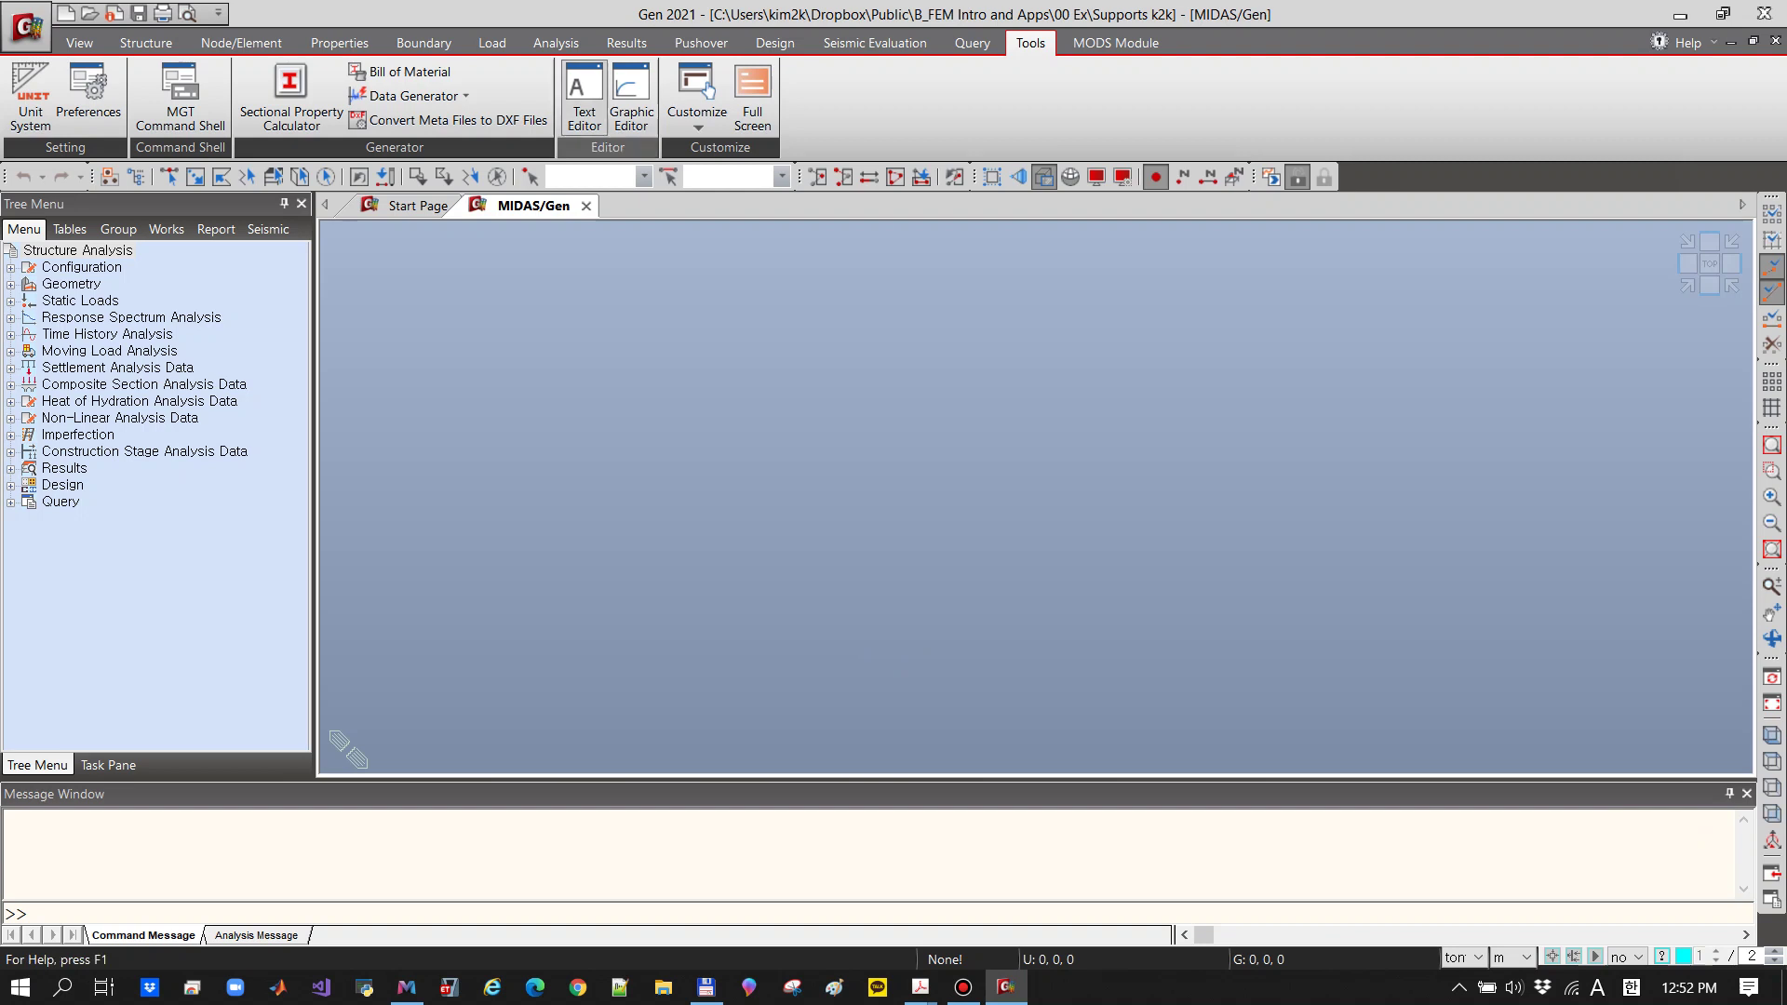
pyautogui.hotkey('ctrl', 'e')
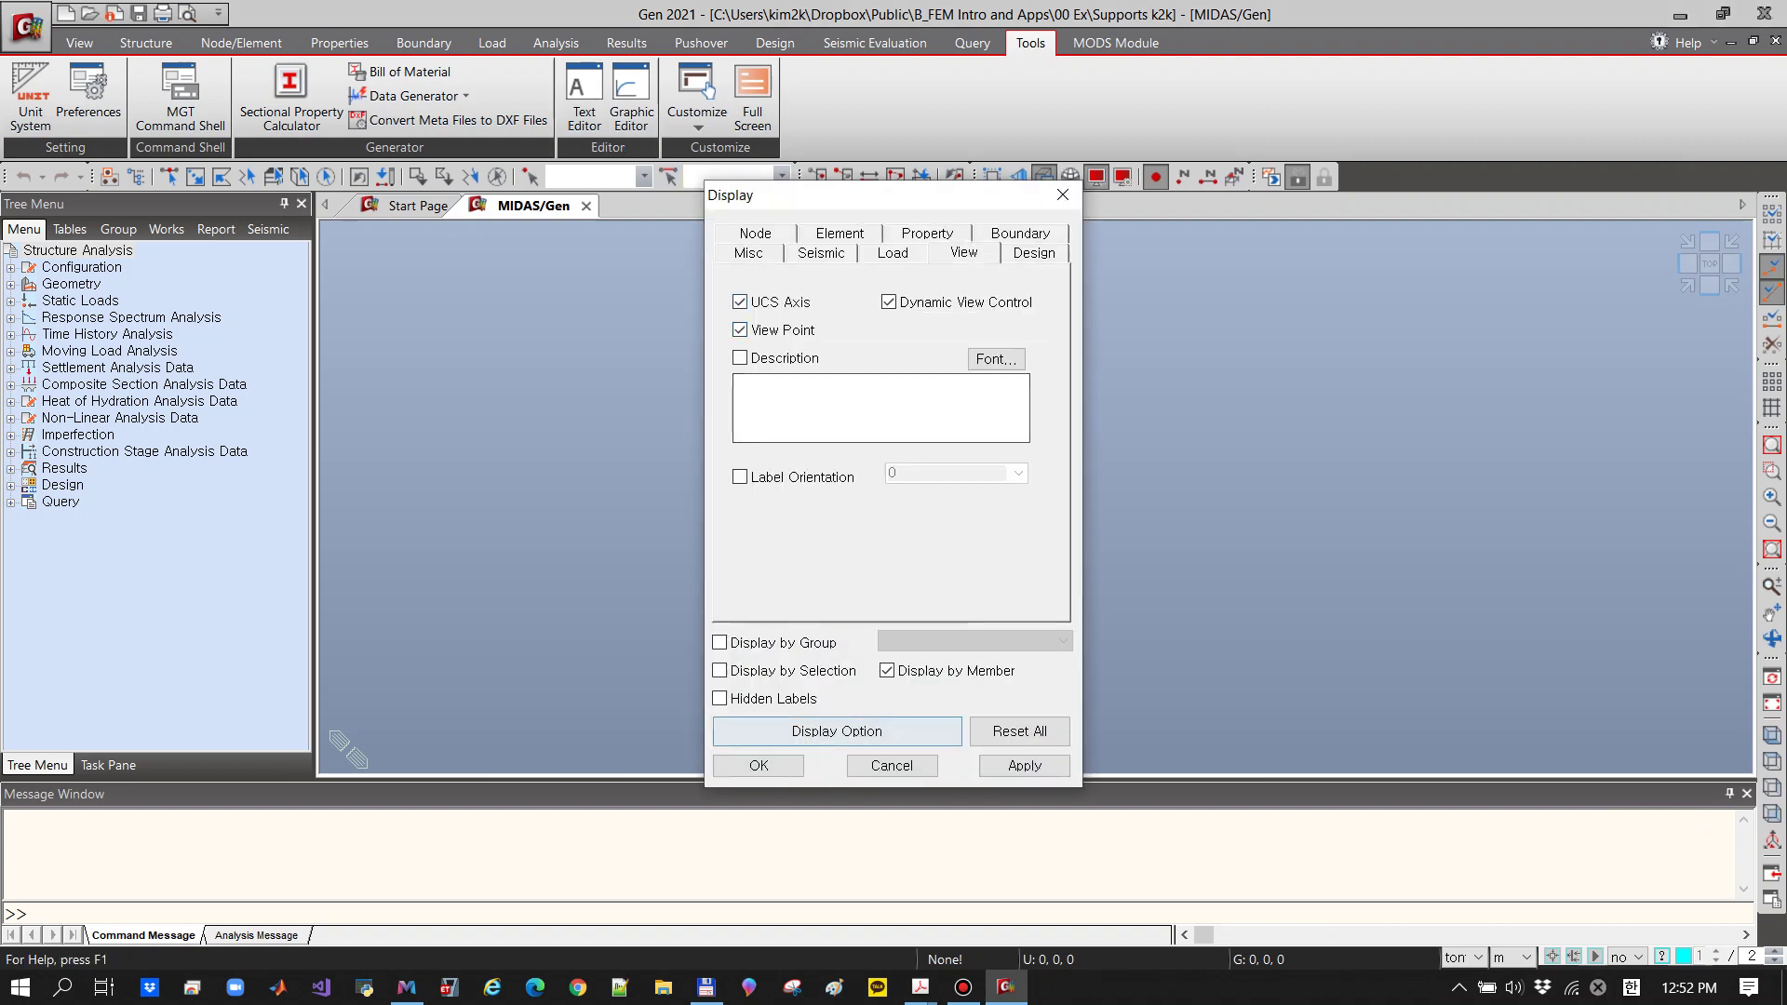
pyautogui.click(758, 765)
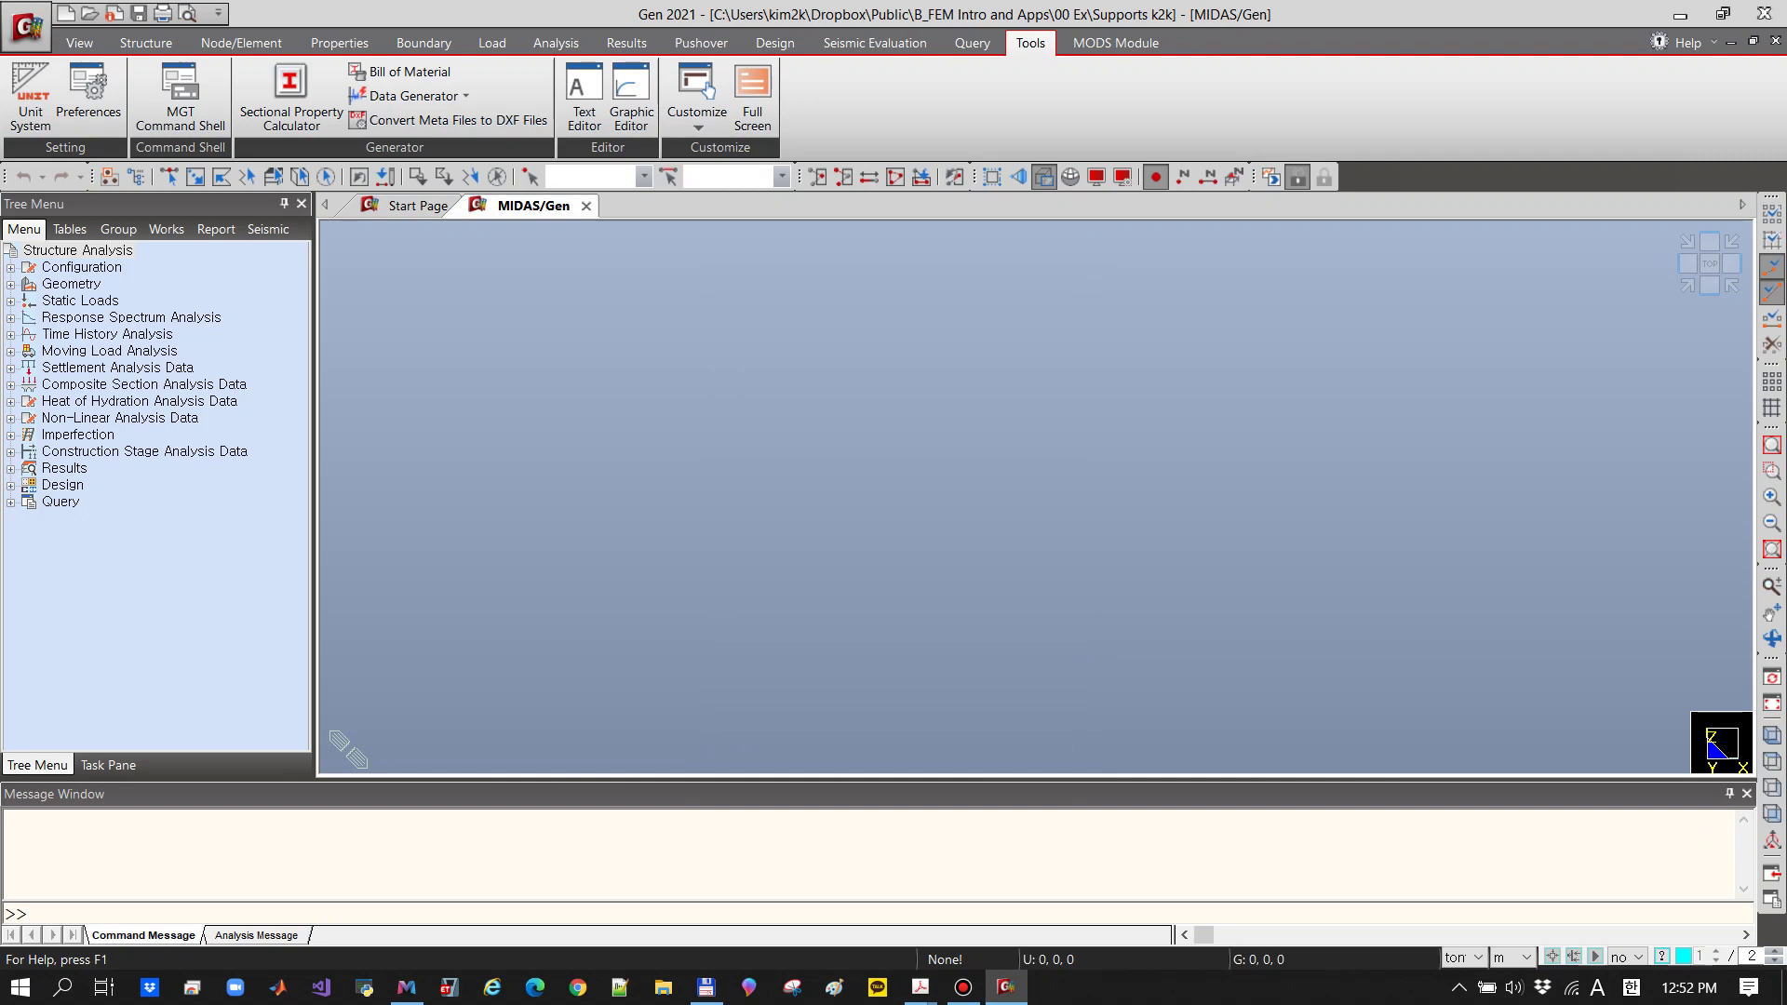
# Start a new steel material definition and name it SM490
pyautogui.click(339, 43)
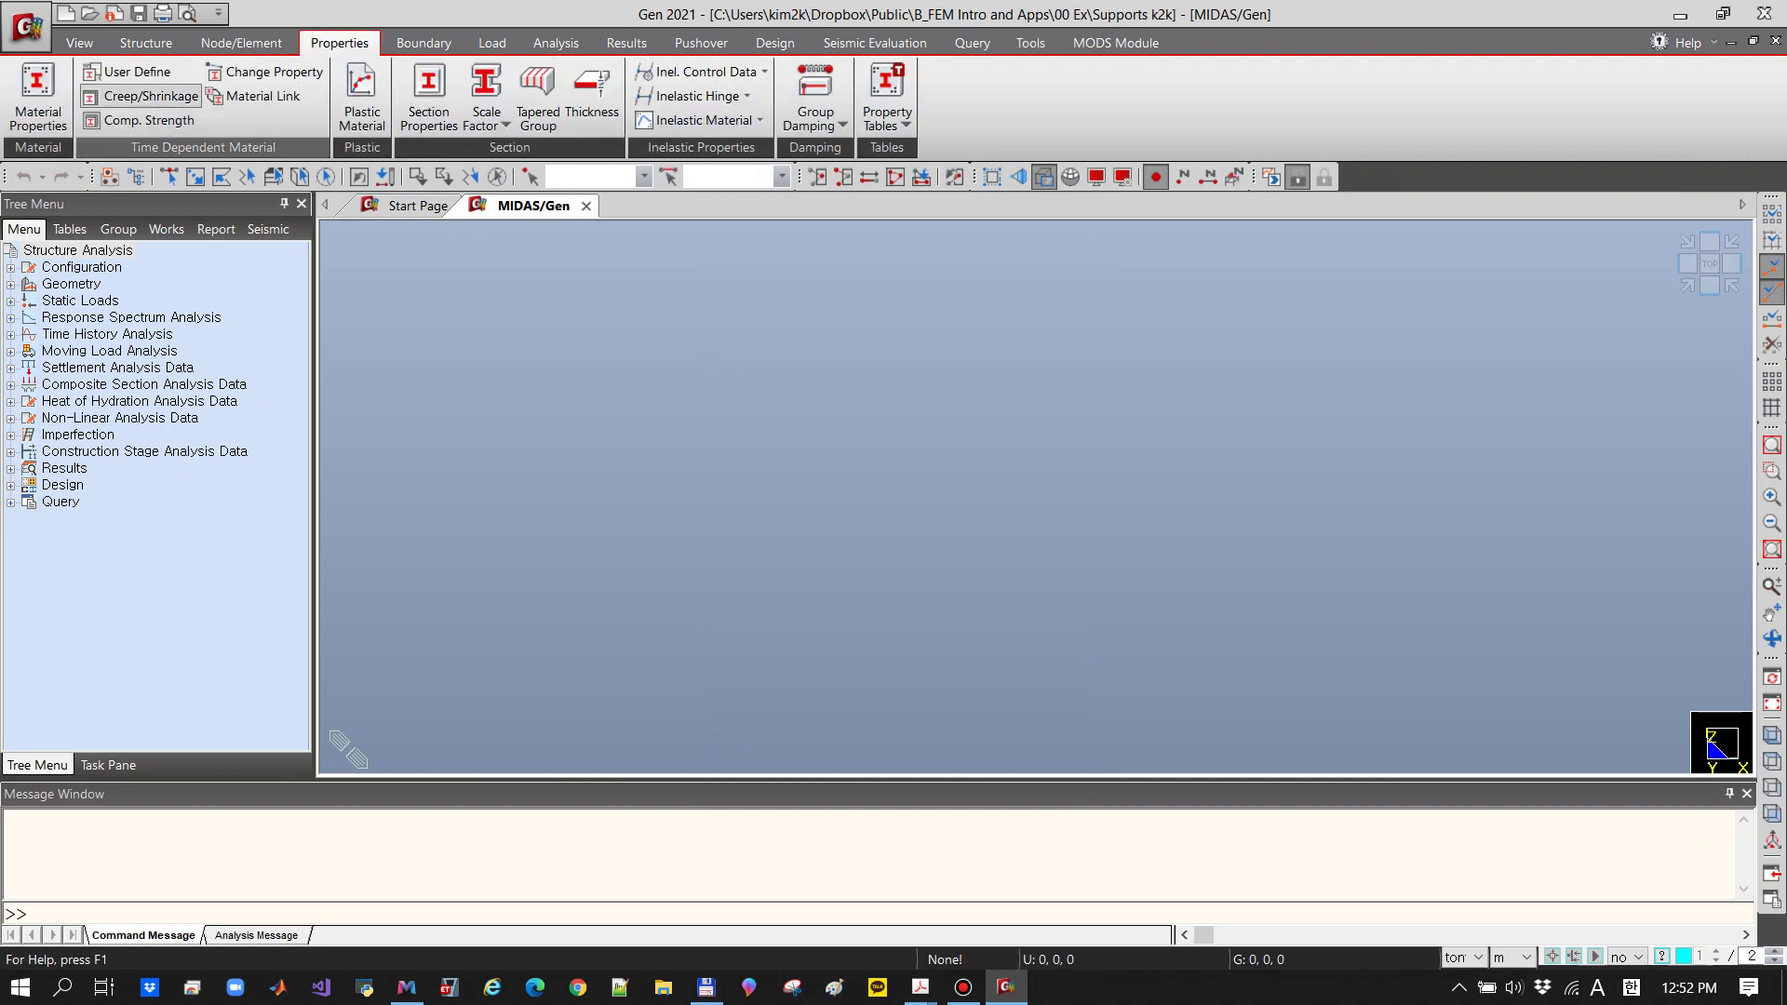
pyautogui.click(37, 93)
pyautogui.moveTo(350, 16); pyautogui.dragTo(1291, 211)
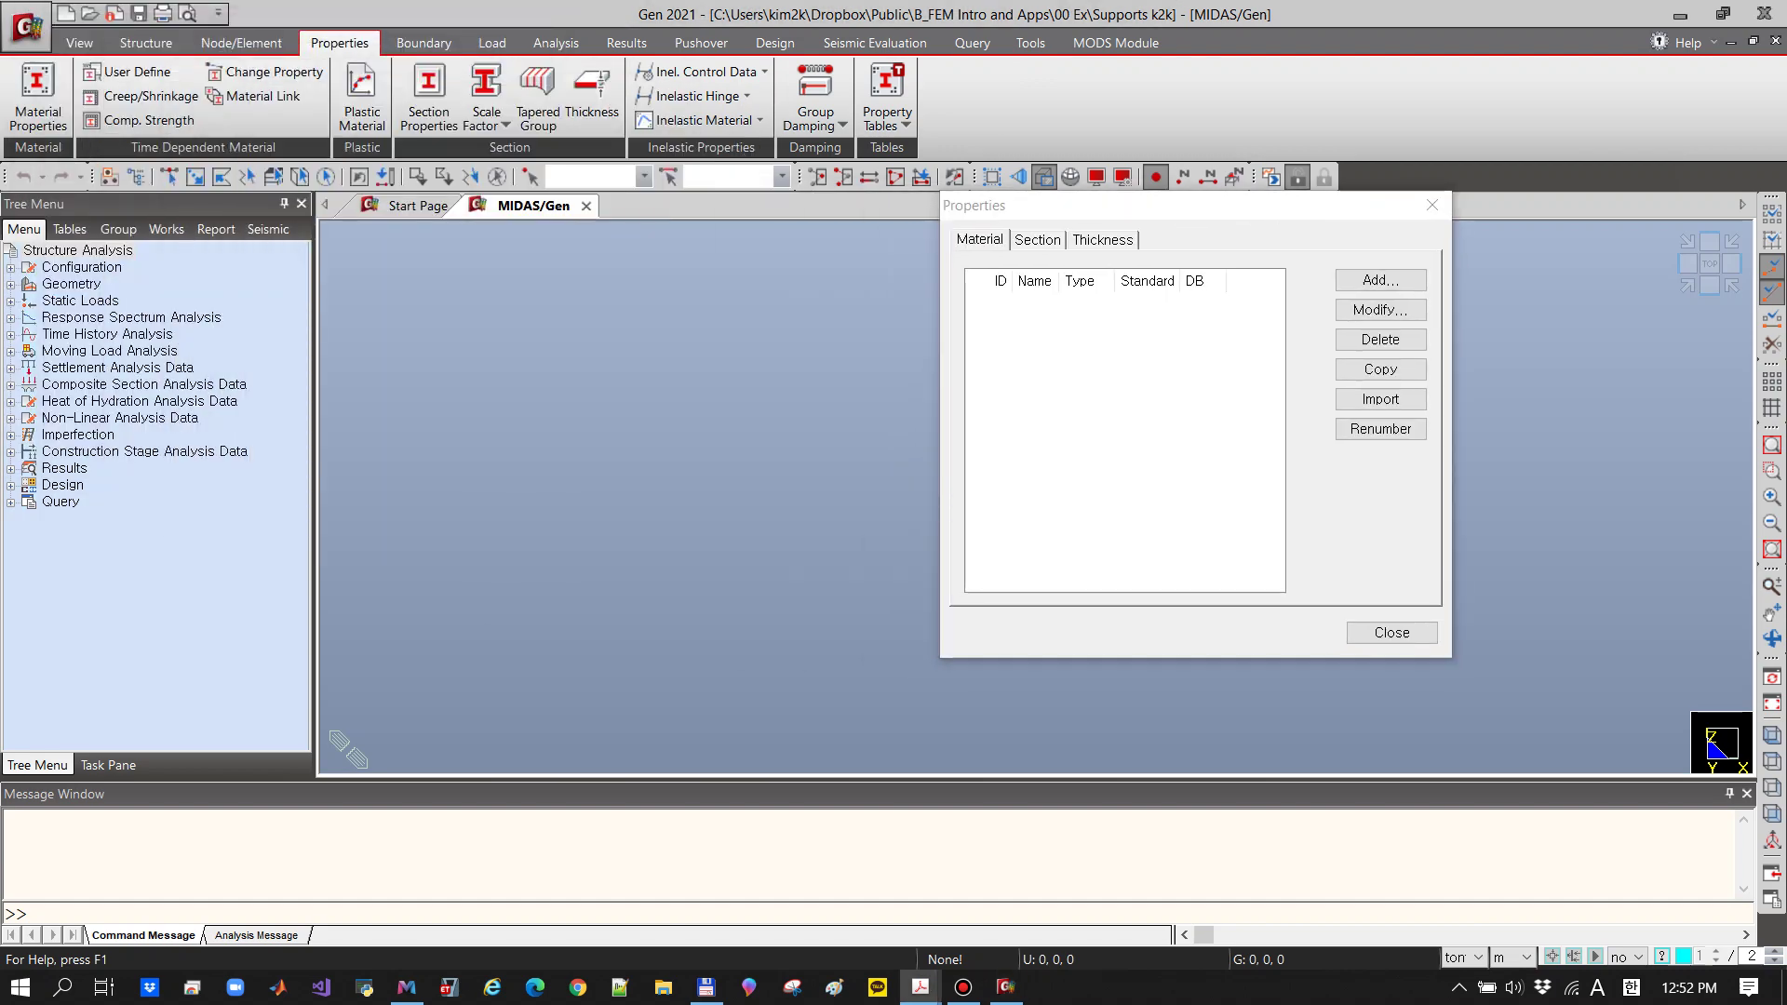
pyautogui.click(1381, 279)
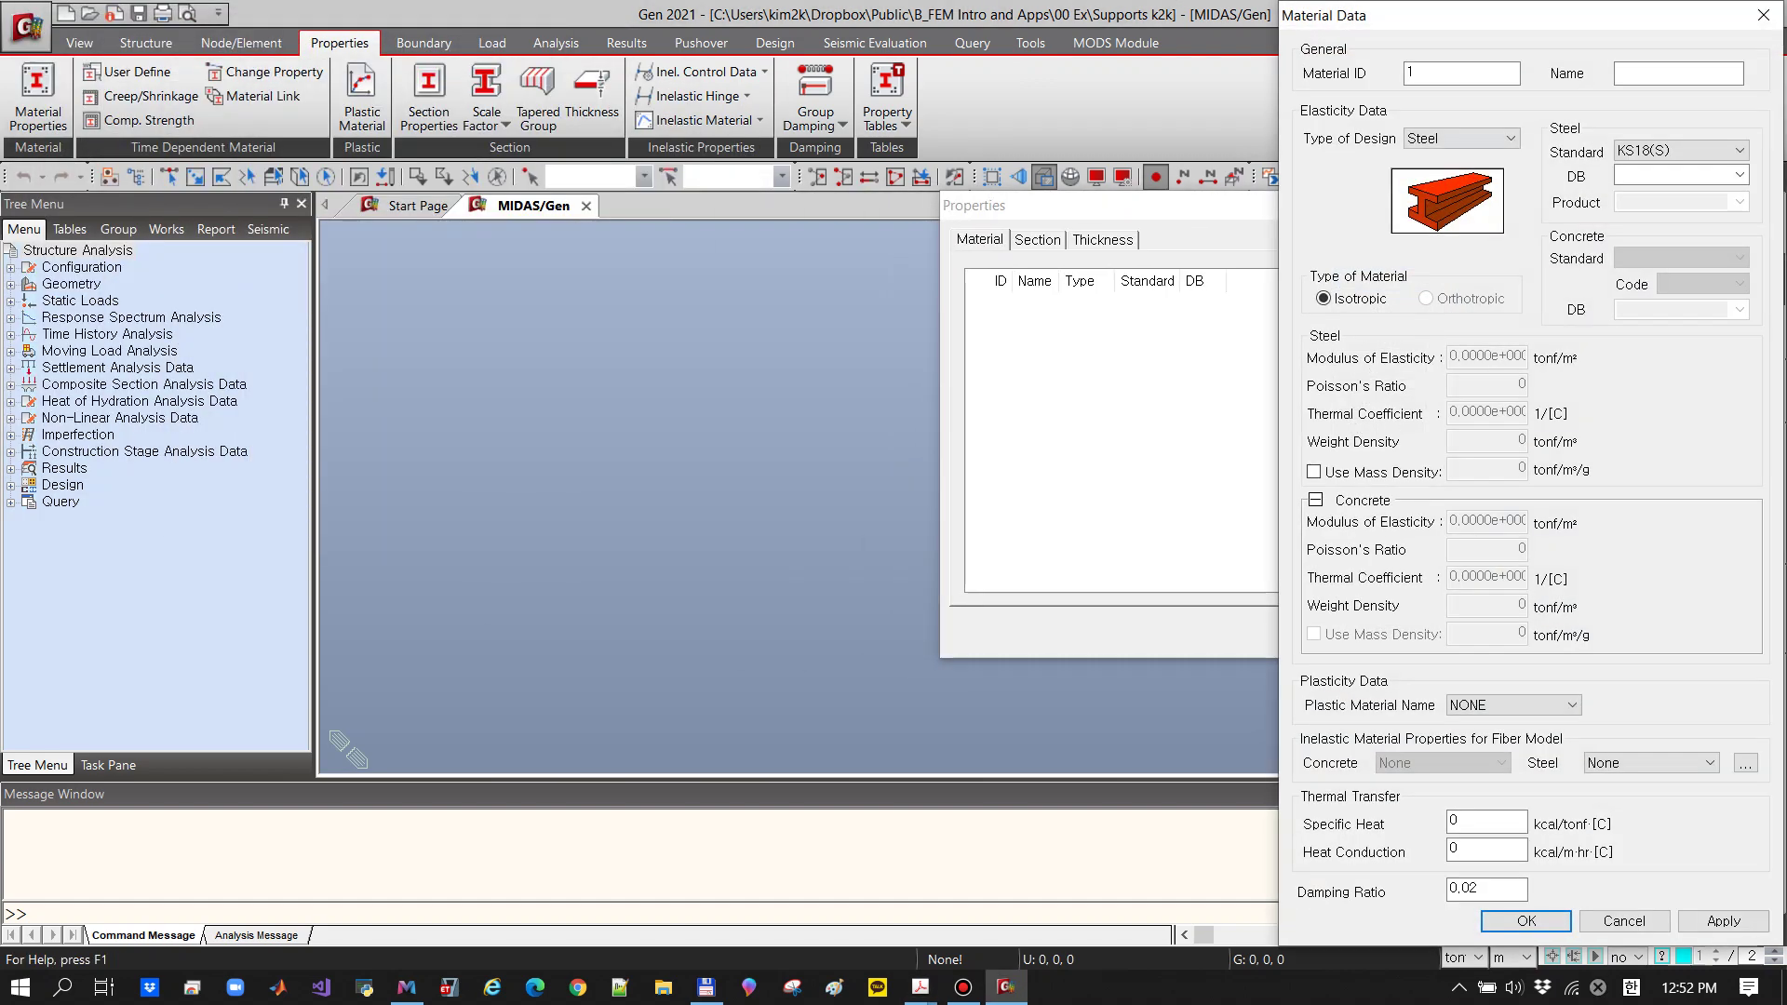
pyautogui.moveTo(1554, 22); pyautogui.dragTo(891, 37)
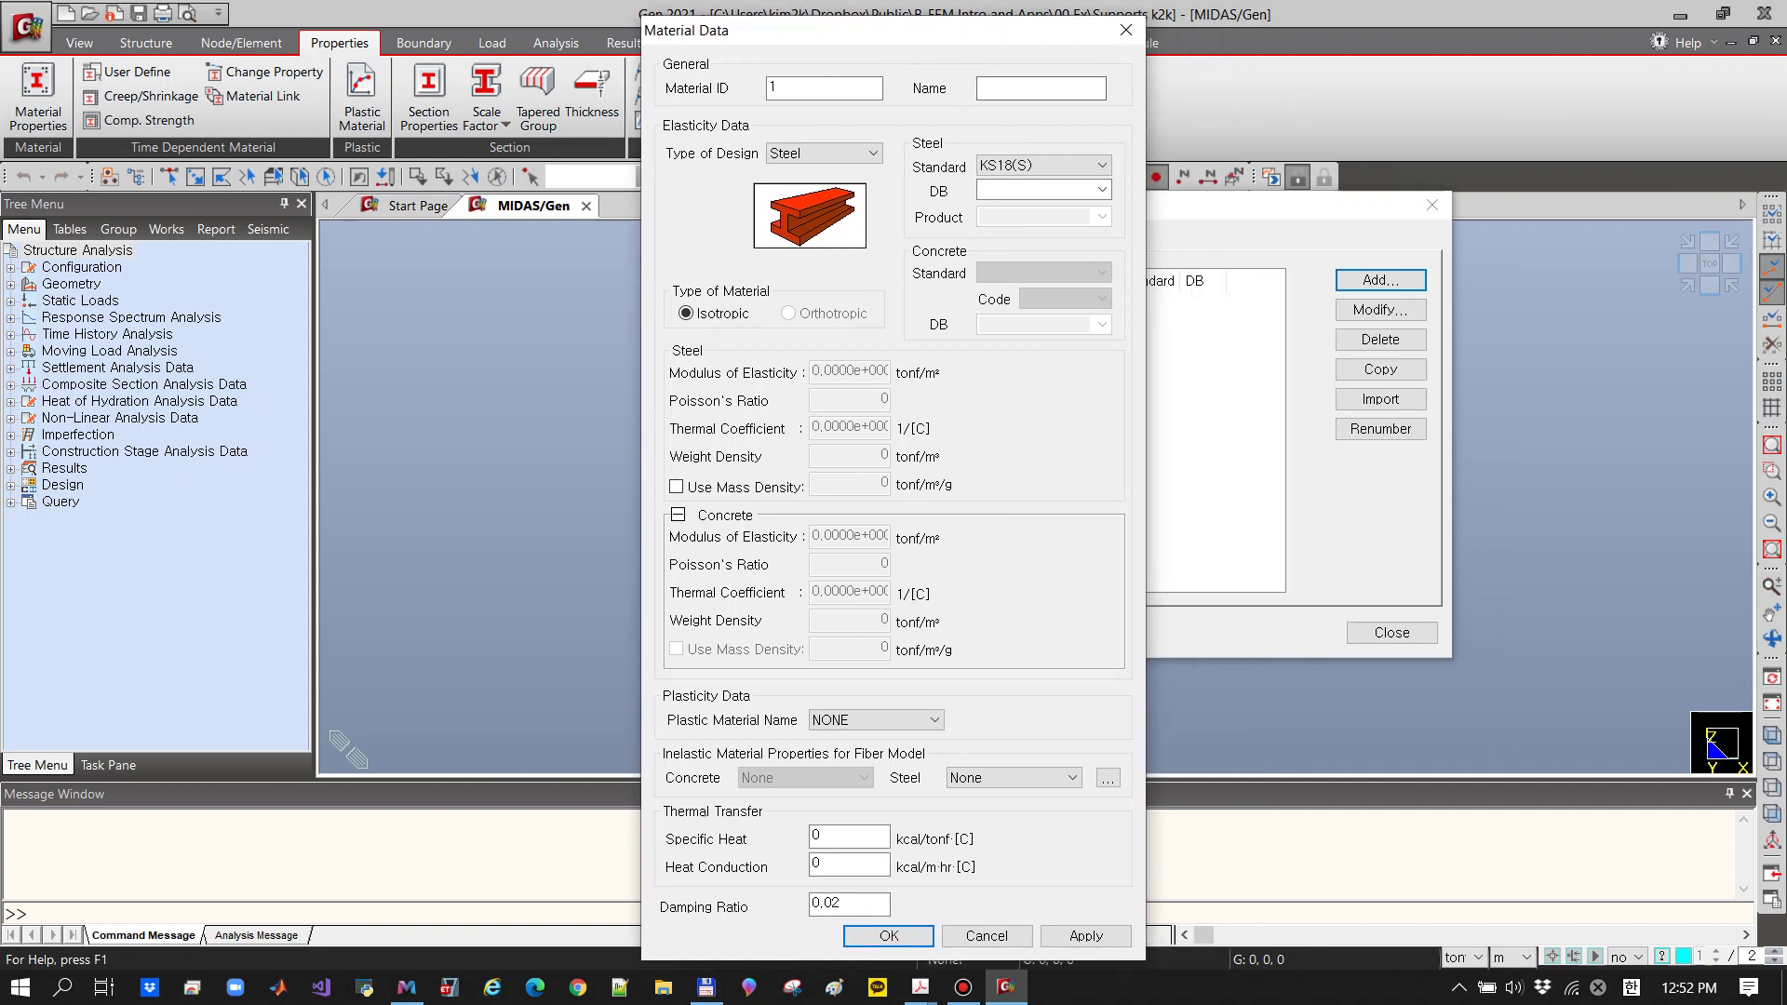
pyautogui.click(1040, 88)
pyautogui.write('SM490')
# Assign the KS-Civil(S) steel standard and the SM490 database grade to the material, and add it
pyautogui.press('Tab')
pyautogui.press('Tab')
pyautogui.hotkey('alt', 'Down')
pyautogui.press('Down')
pyautogui.press('Down')
pyautogui.press('Down')
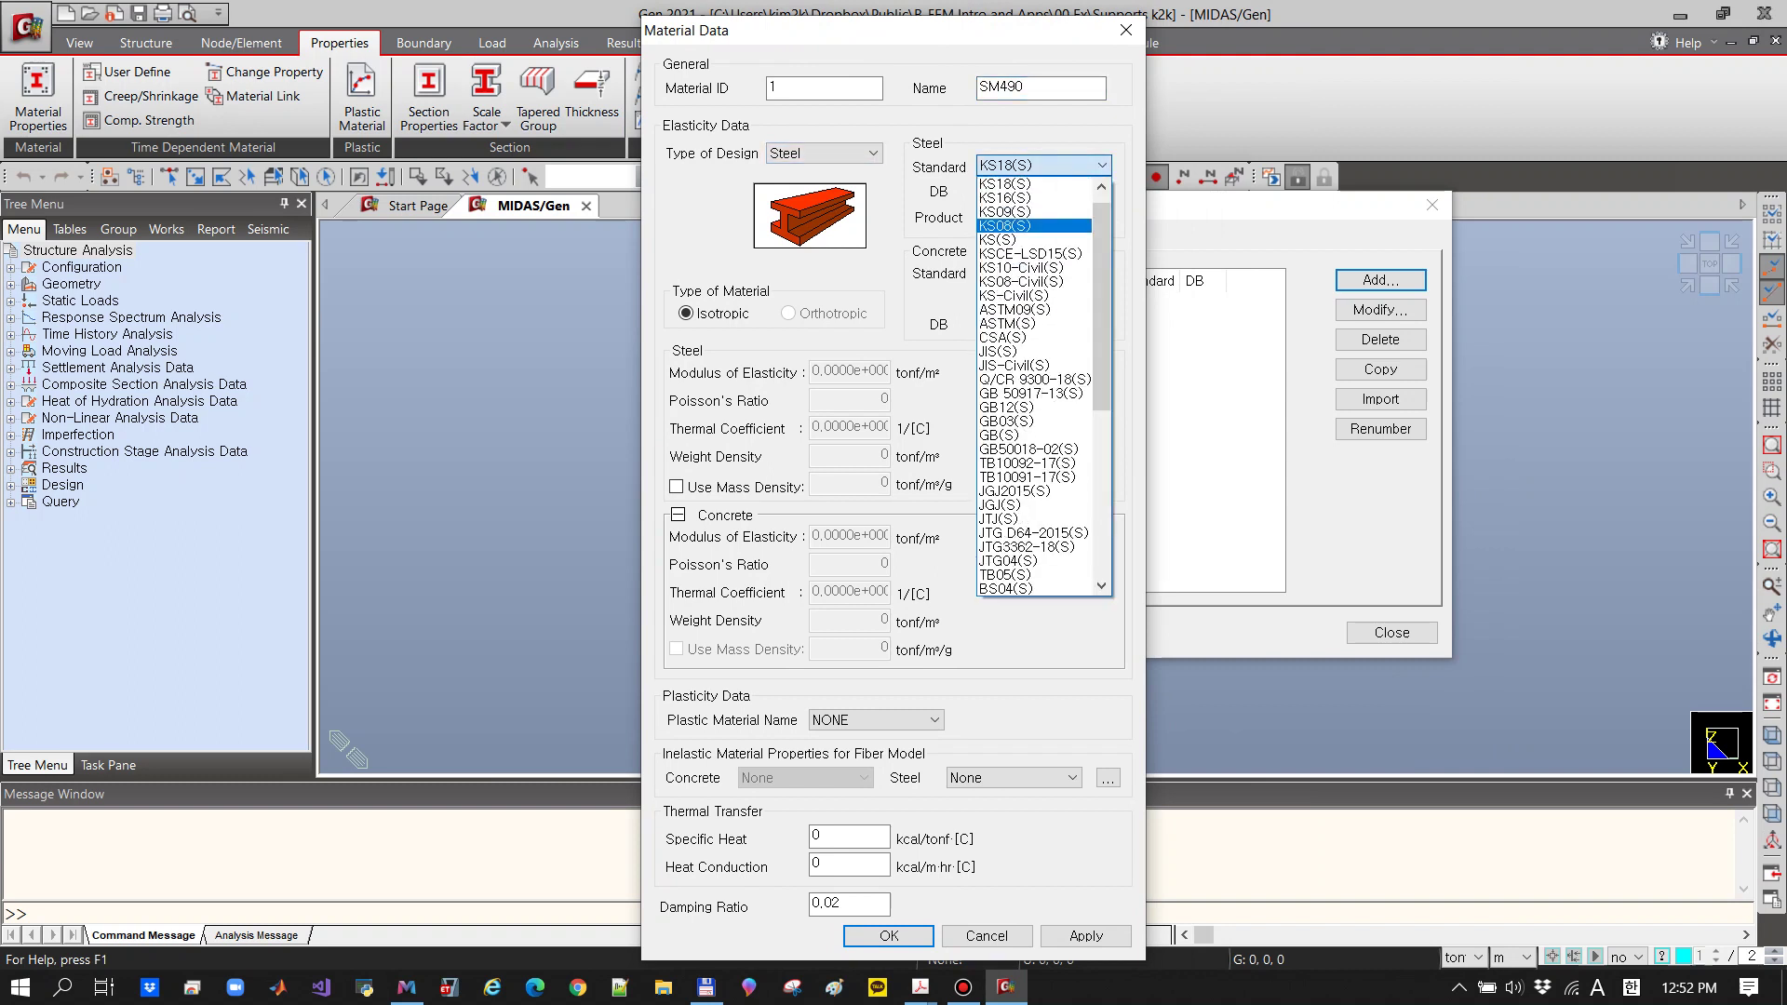
pyautogui.press('Down')
pyautogui.press('Down')
pyautogui.press('Down')
pyautogui.press('Down')
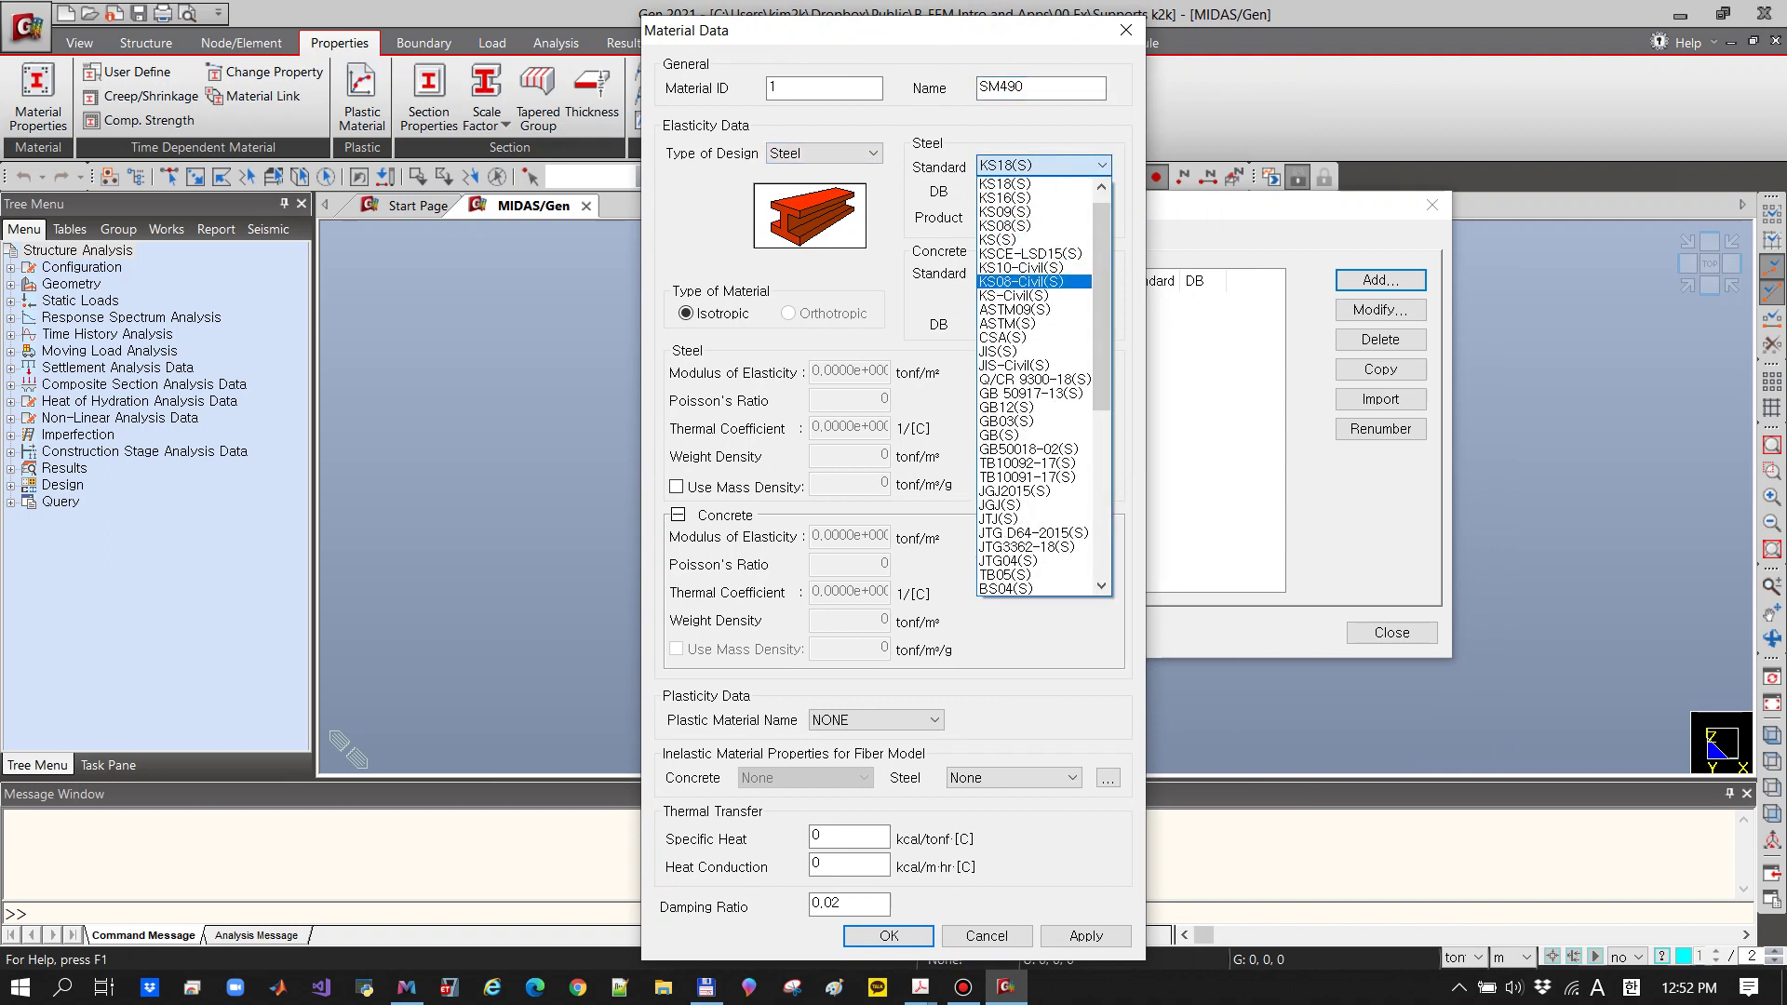
pyautogui.press('Down')
pyautogui.press('Return')
pyautogui.press('Tab')
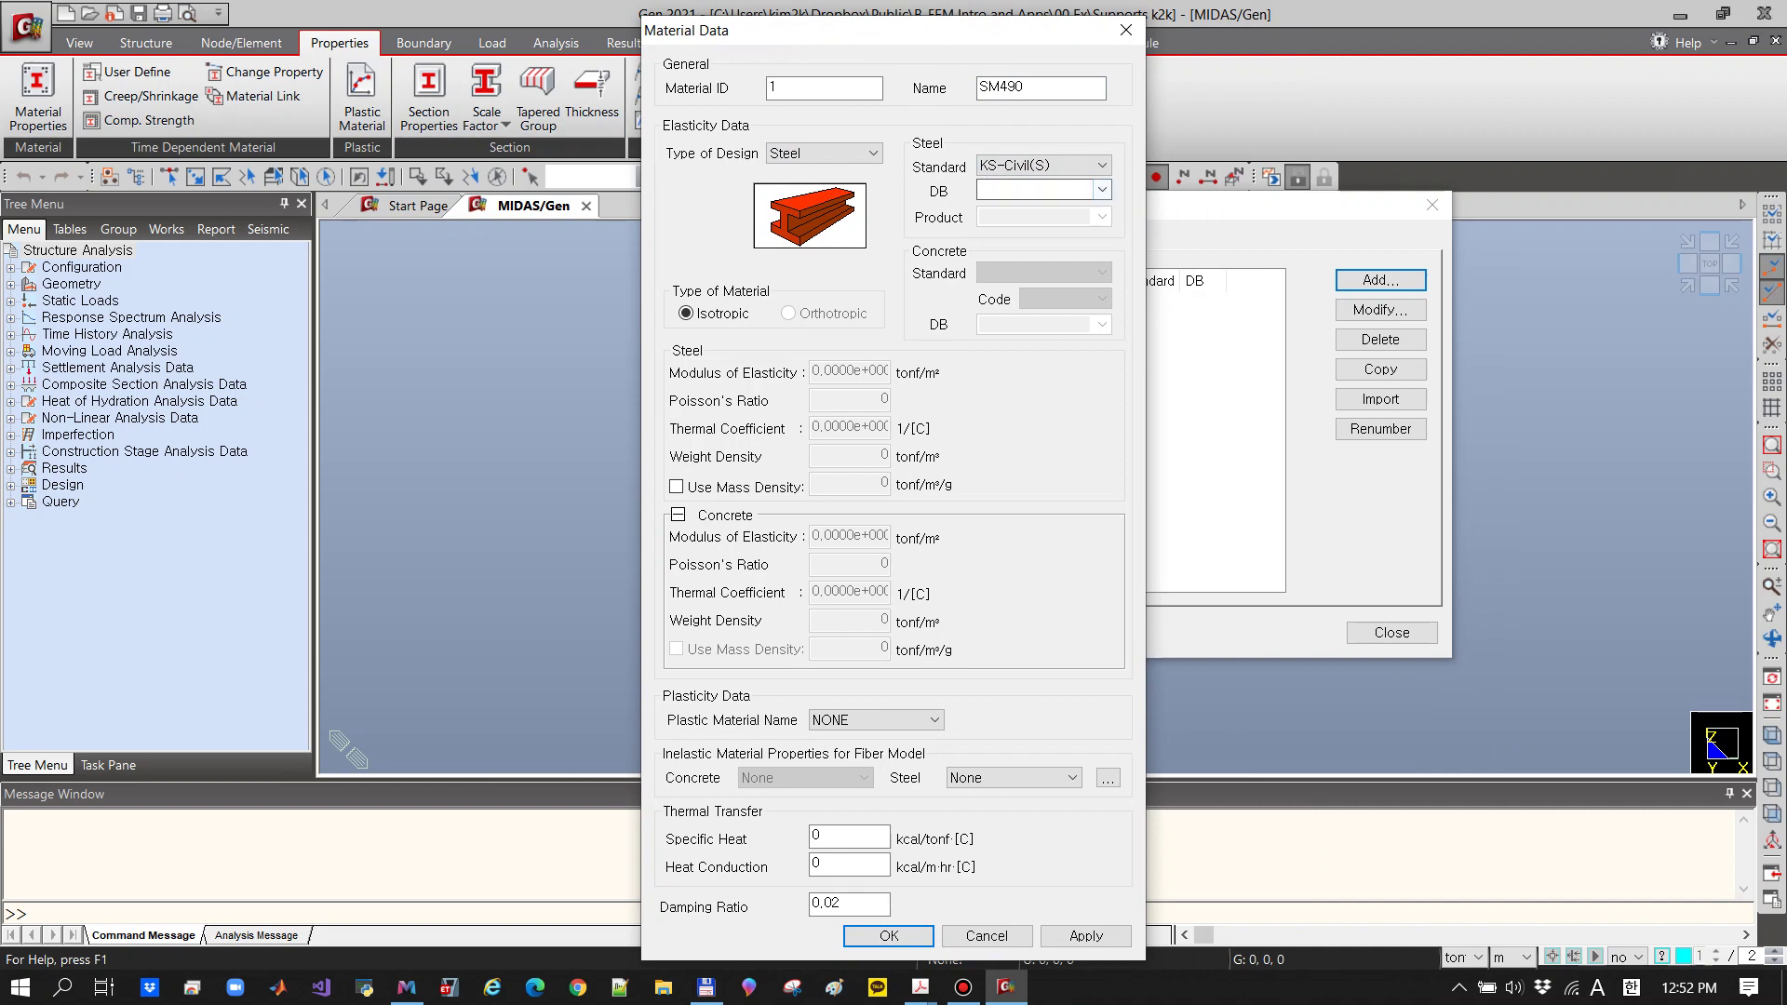
pyautogui.click(1102, 190)
pyautogui.moveTo(1102, 373); pyautogui.dragTo(1102, 428)
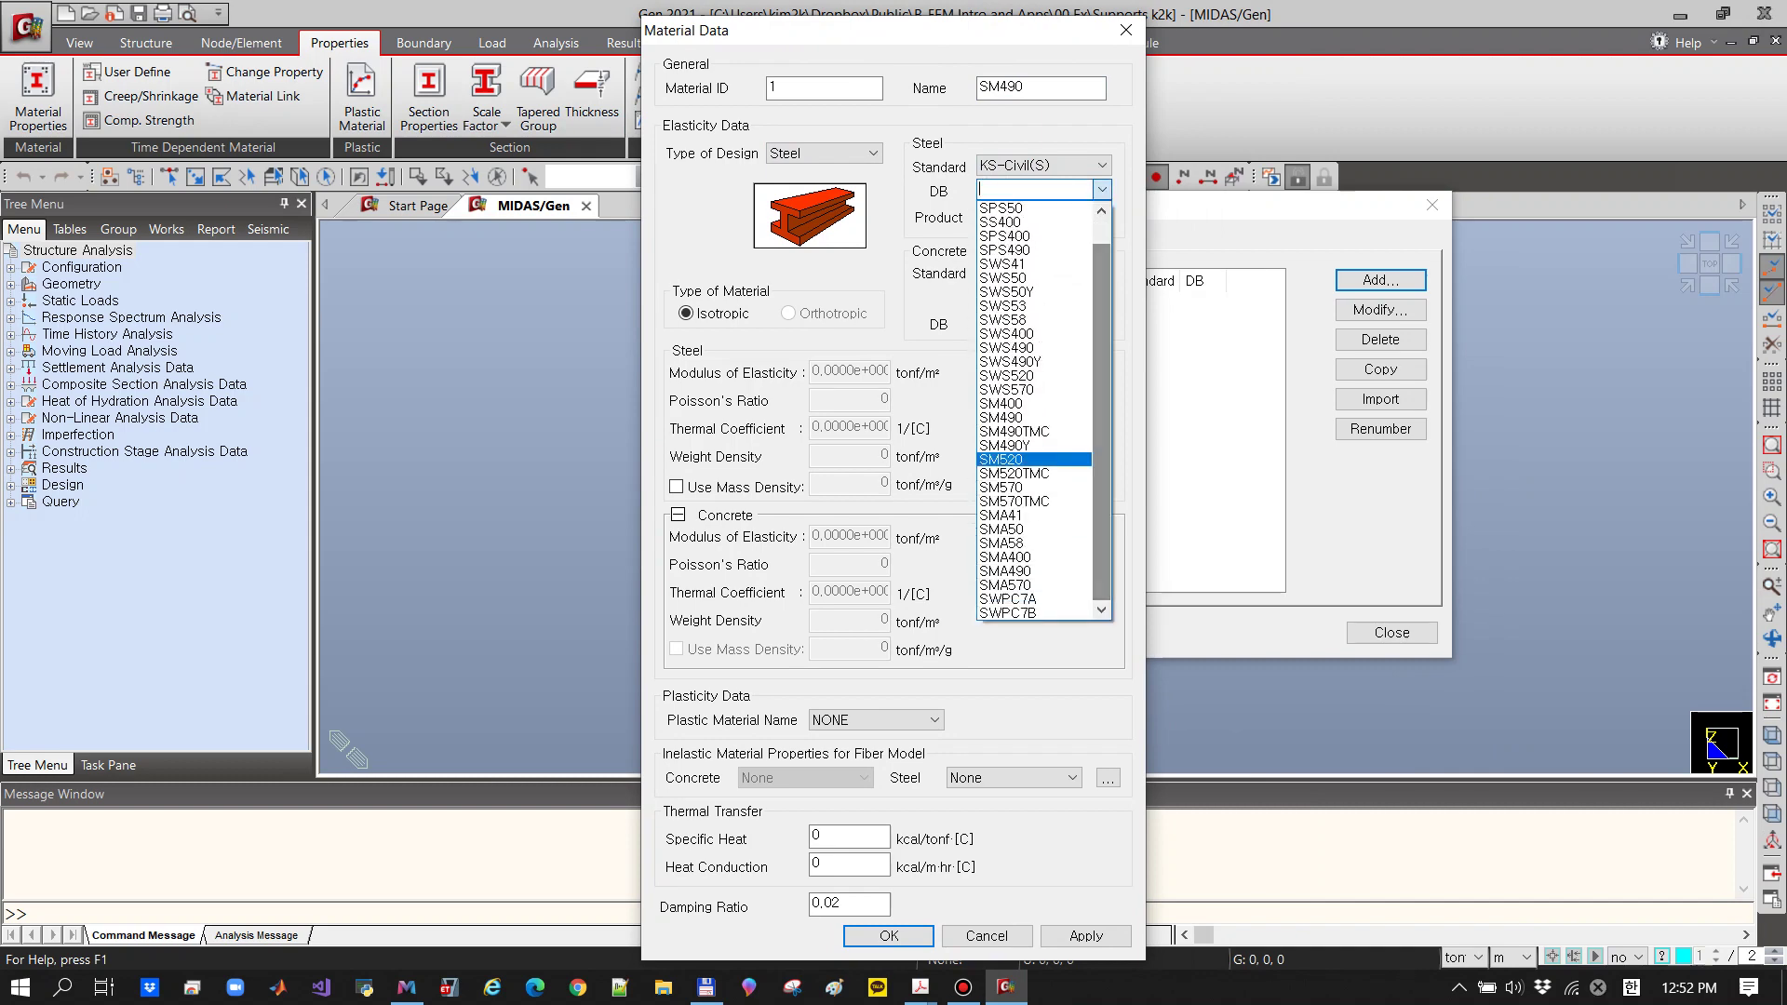
pyautogui.press('Return')
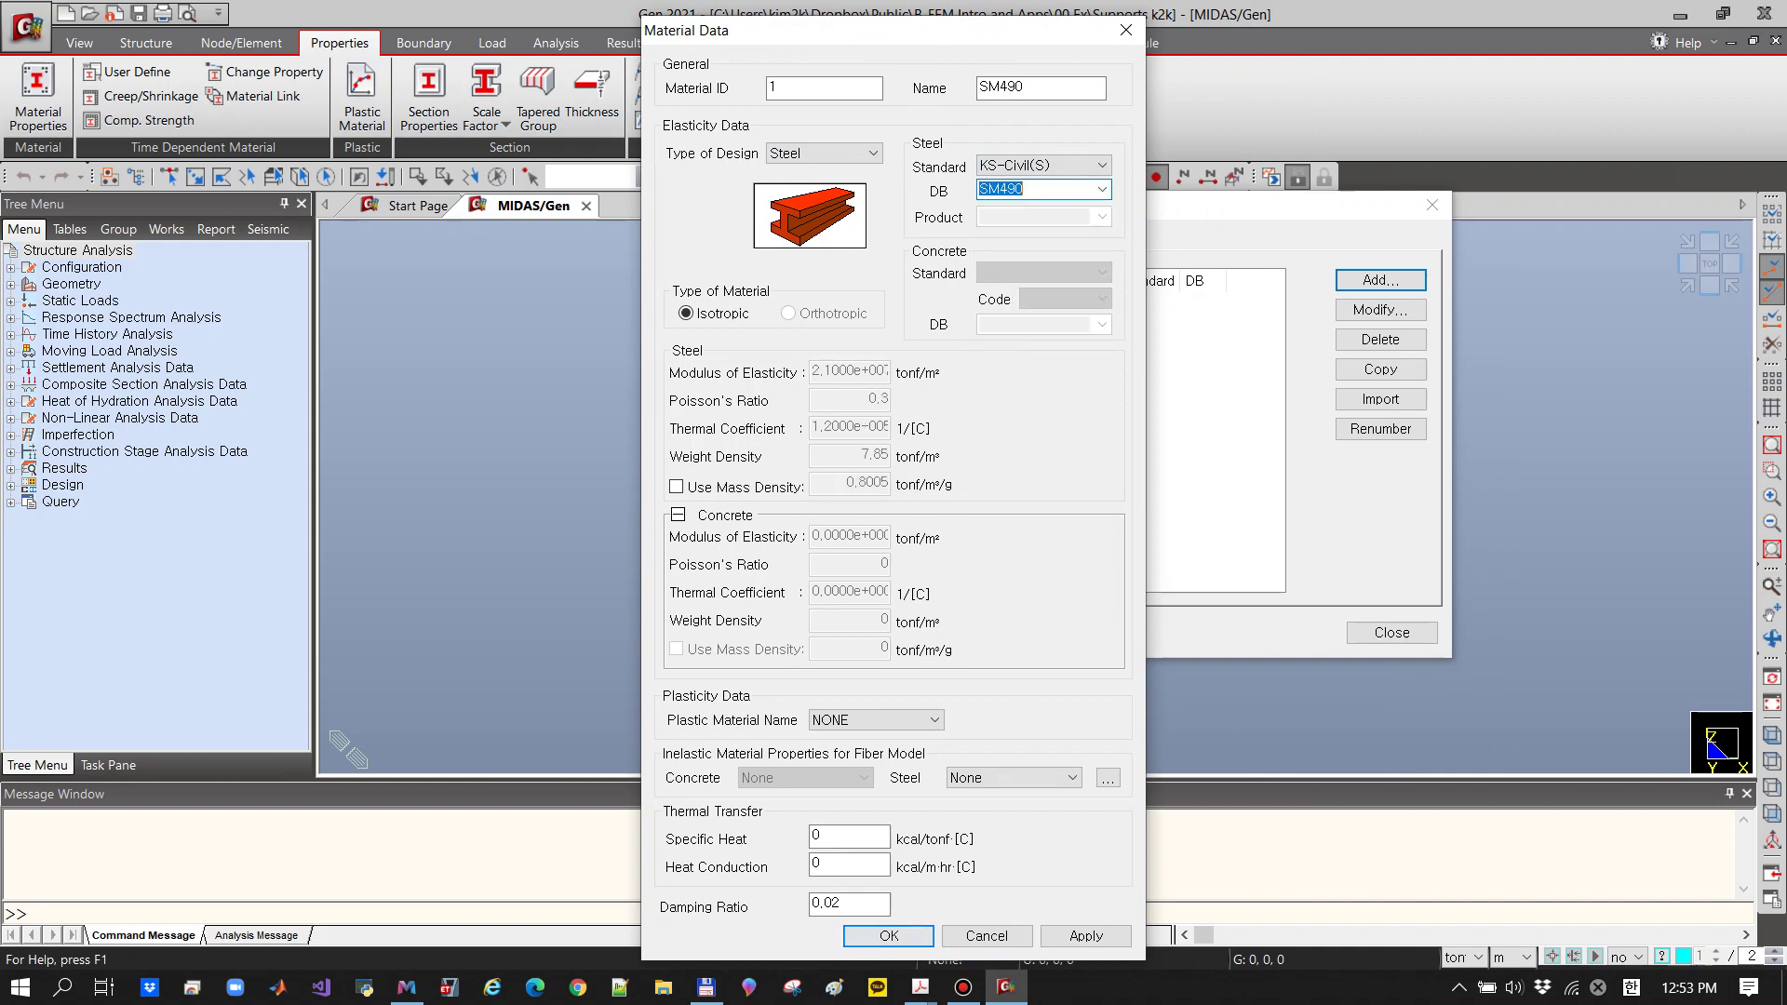
pyautogui.press('Return')
# Start a new value-type H-Section definition and name it Sect
pyautogui.hotkey('ctrl', 'Tab')
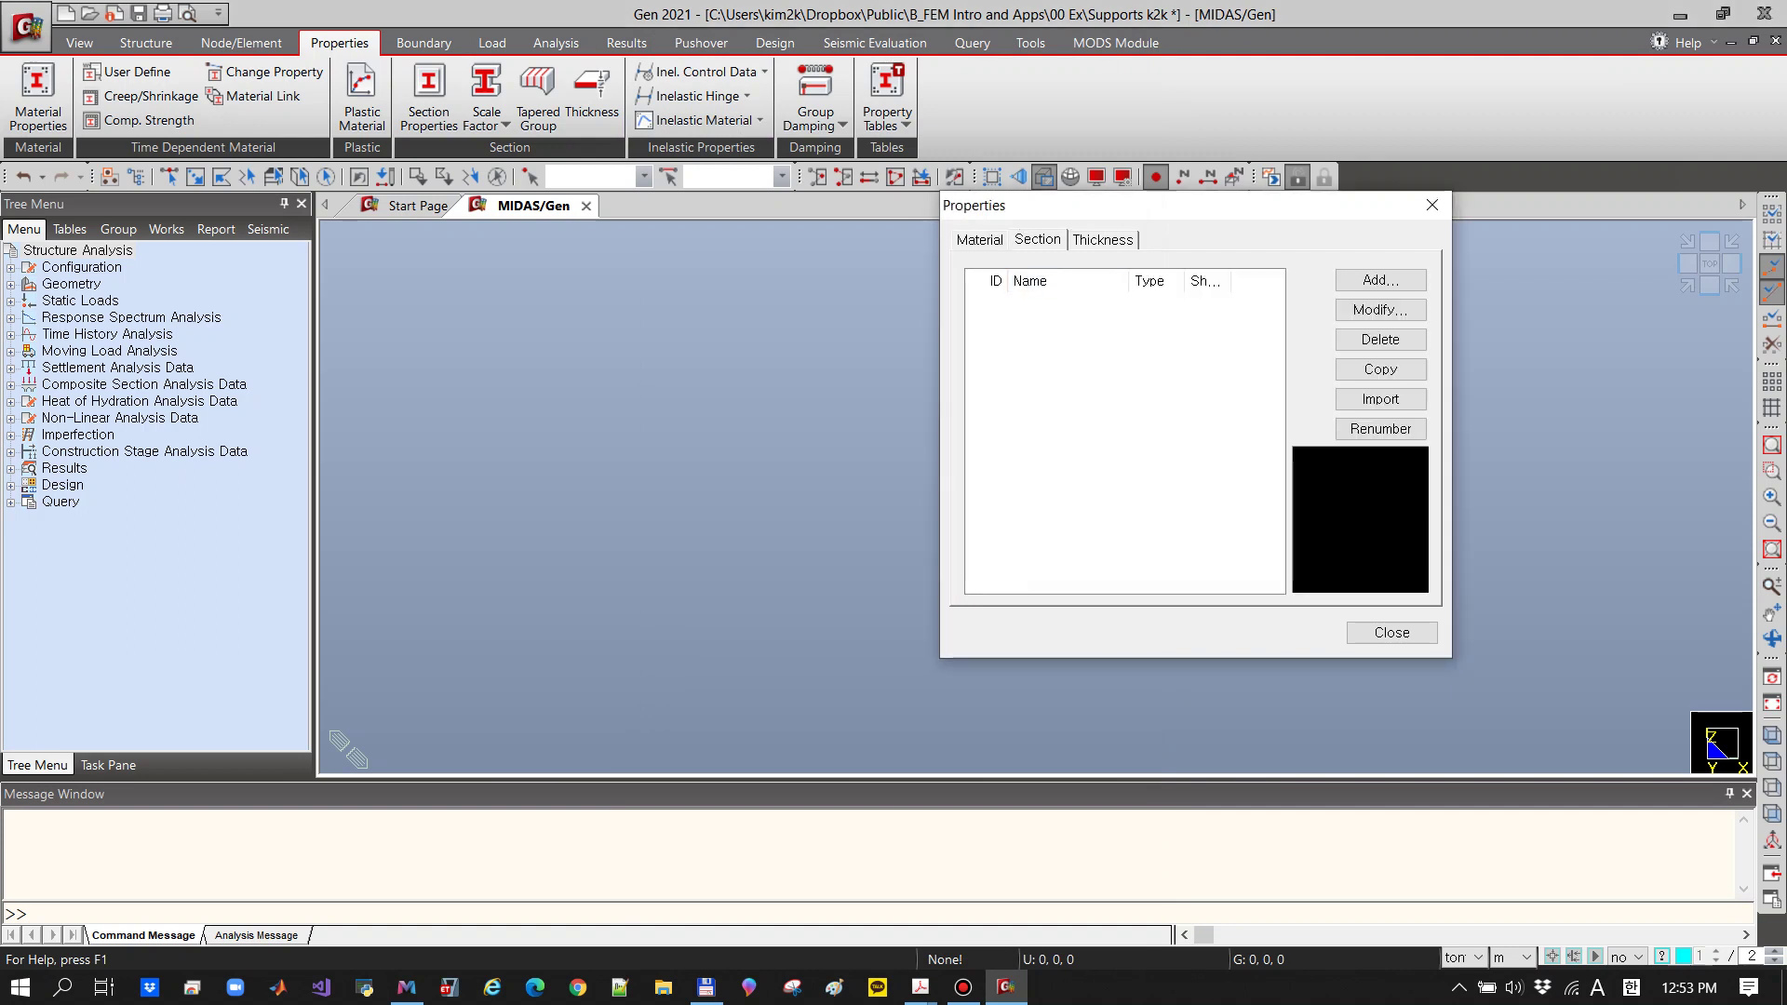
pyautogui.press('space')
pyautogui.moveTo(1493, 192); pyautogui.dragTo(782, 79)
pyautogui.click(688, 118)
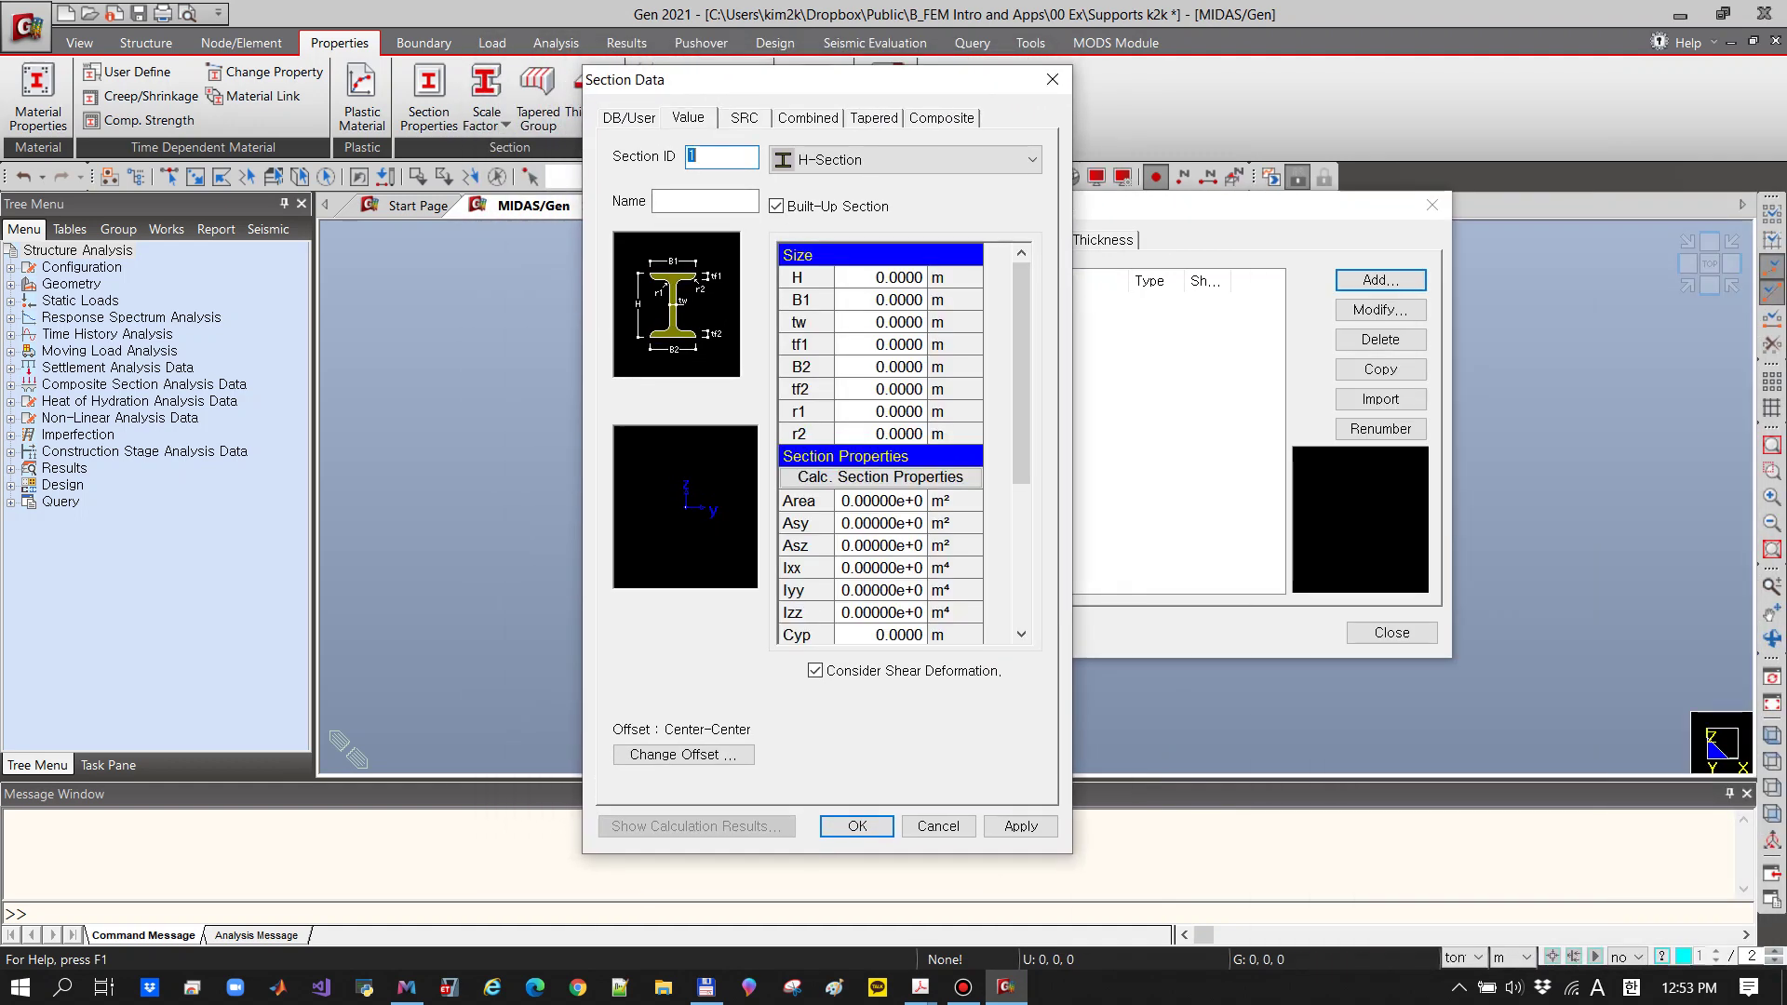
pyautogui.click(704, 201)
pyautogui.write('Sect')
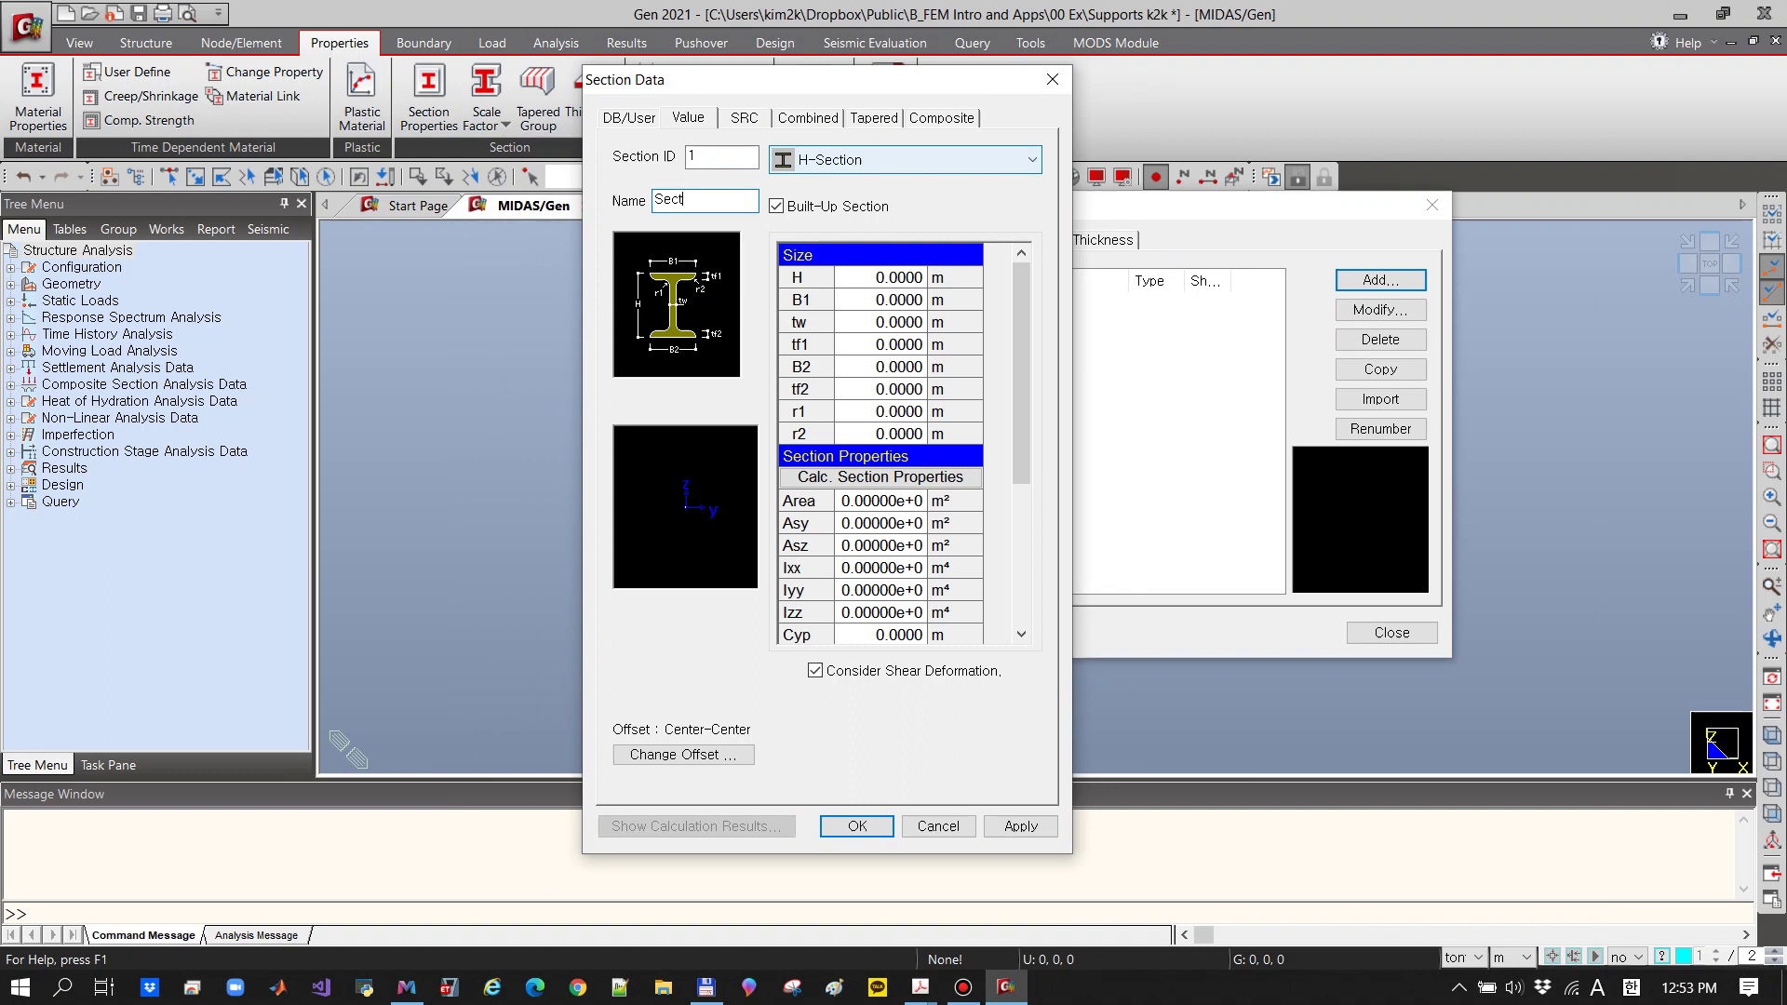
# Give the section an area of 0.01 m² and Iyy of 8.333e-6 m⁴, add it, and close the properties
pyautogui.click(880, 501)
pyautogui.click(880, 500)
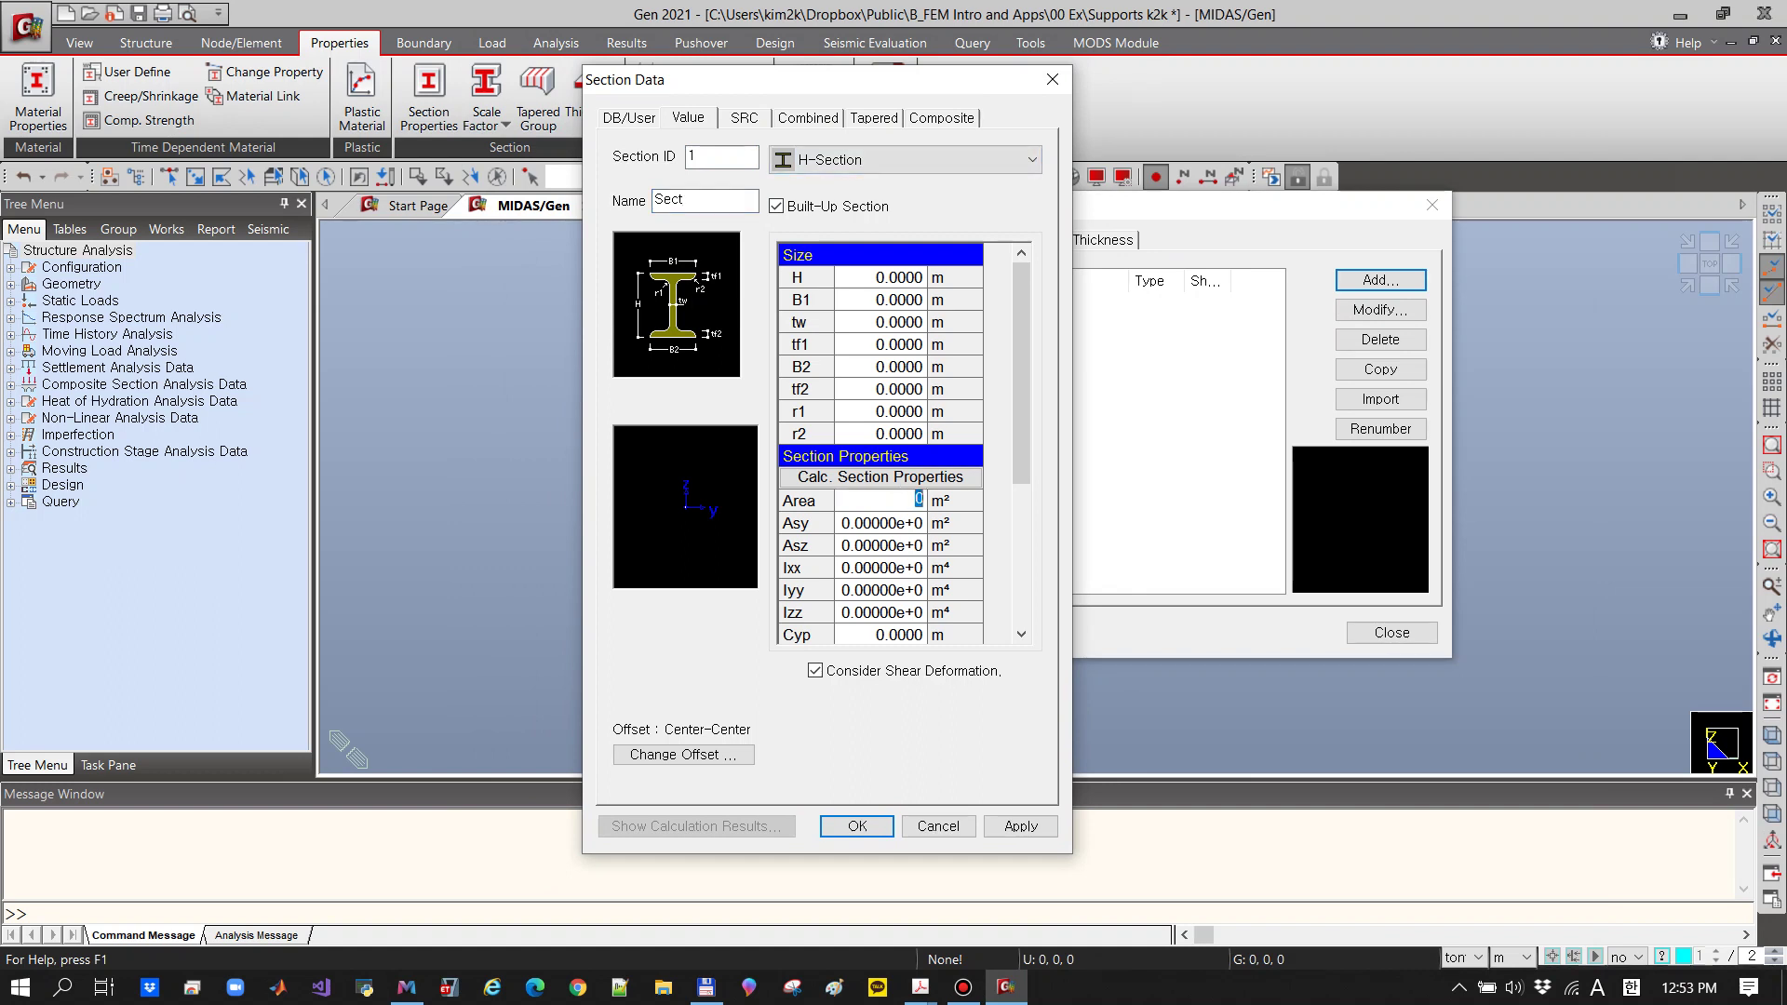
pyautogui.write('0.01')
pyautogui.click(881, 590)
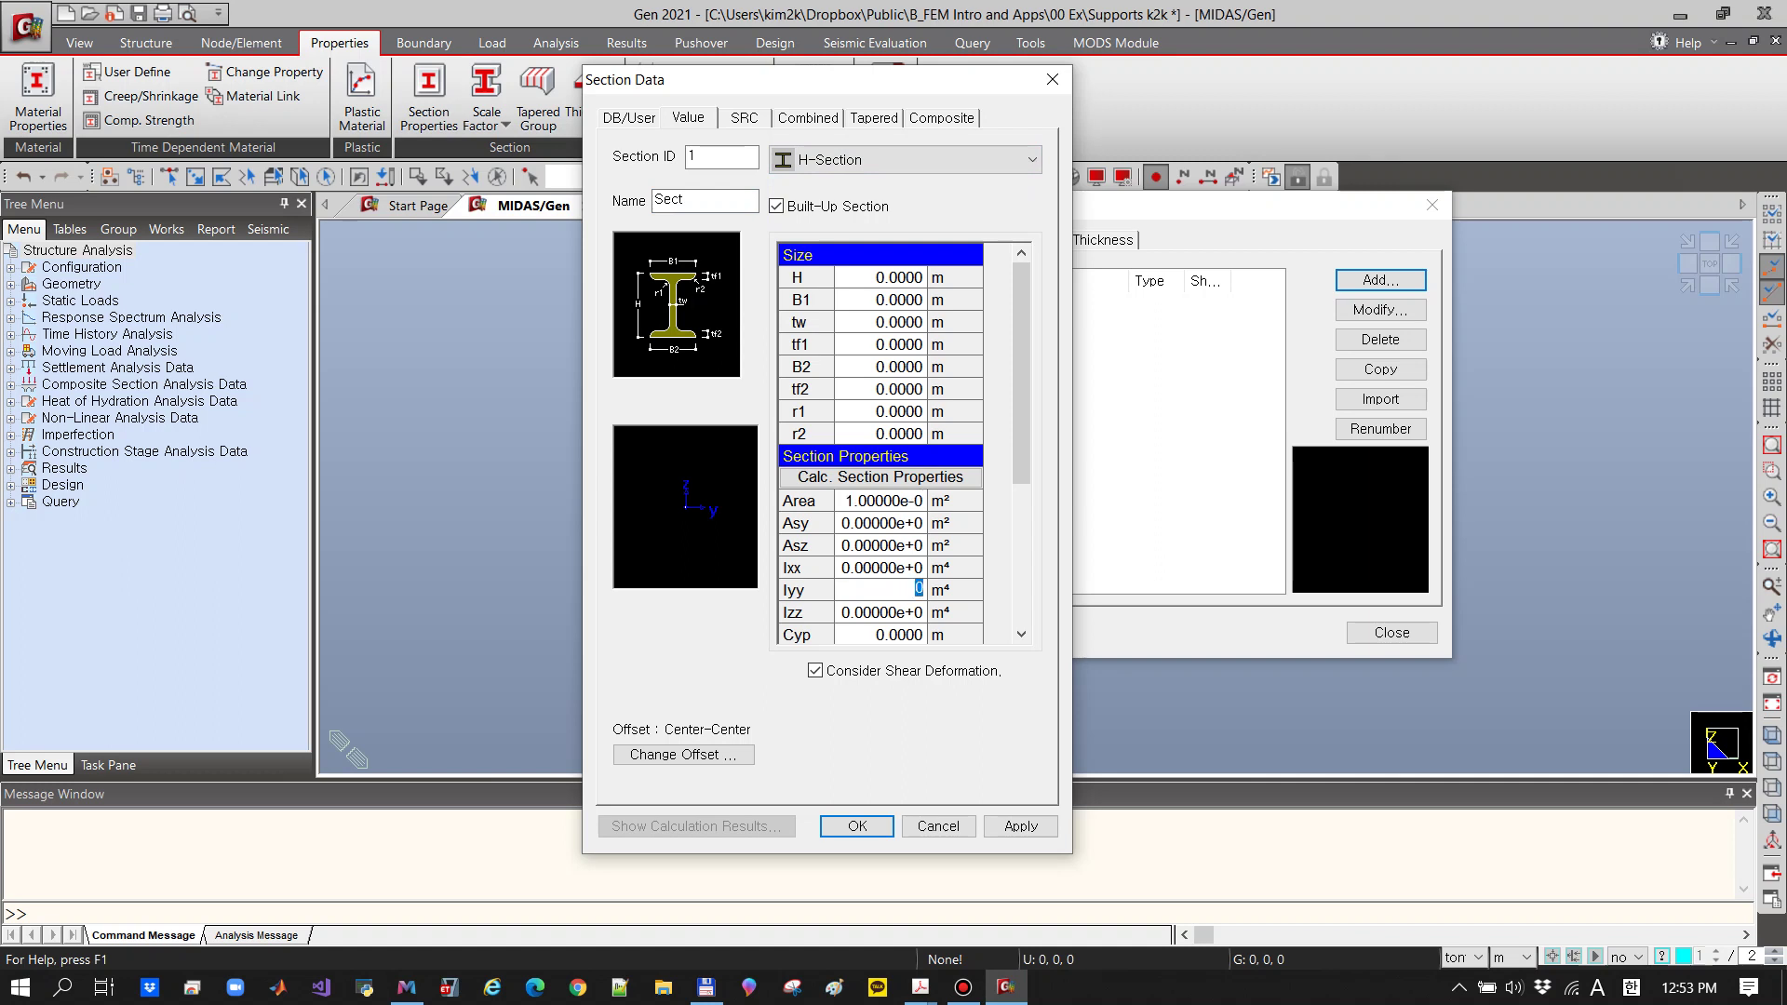
pyautogui.write('8.333e-6')
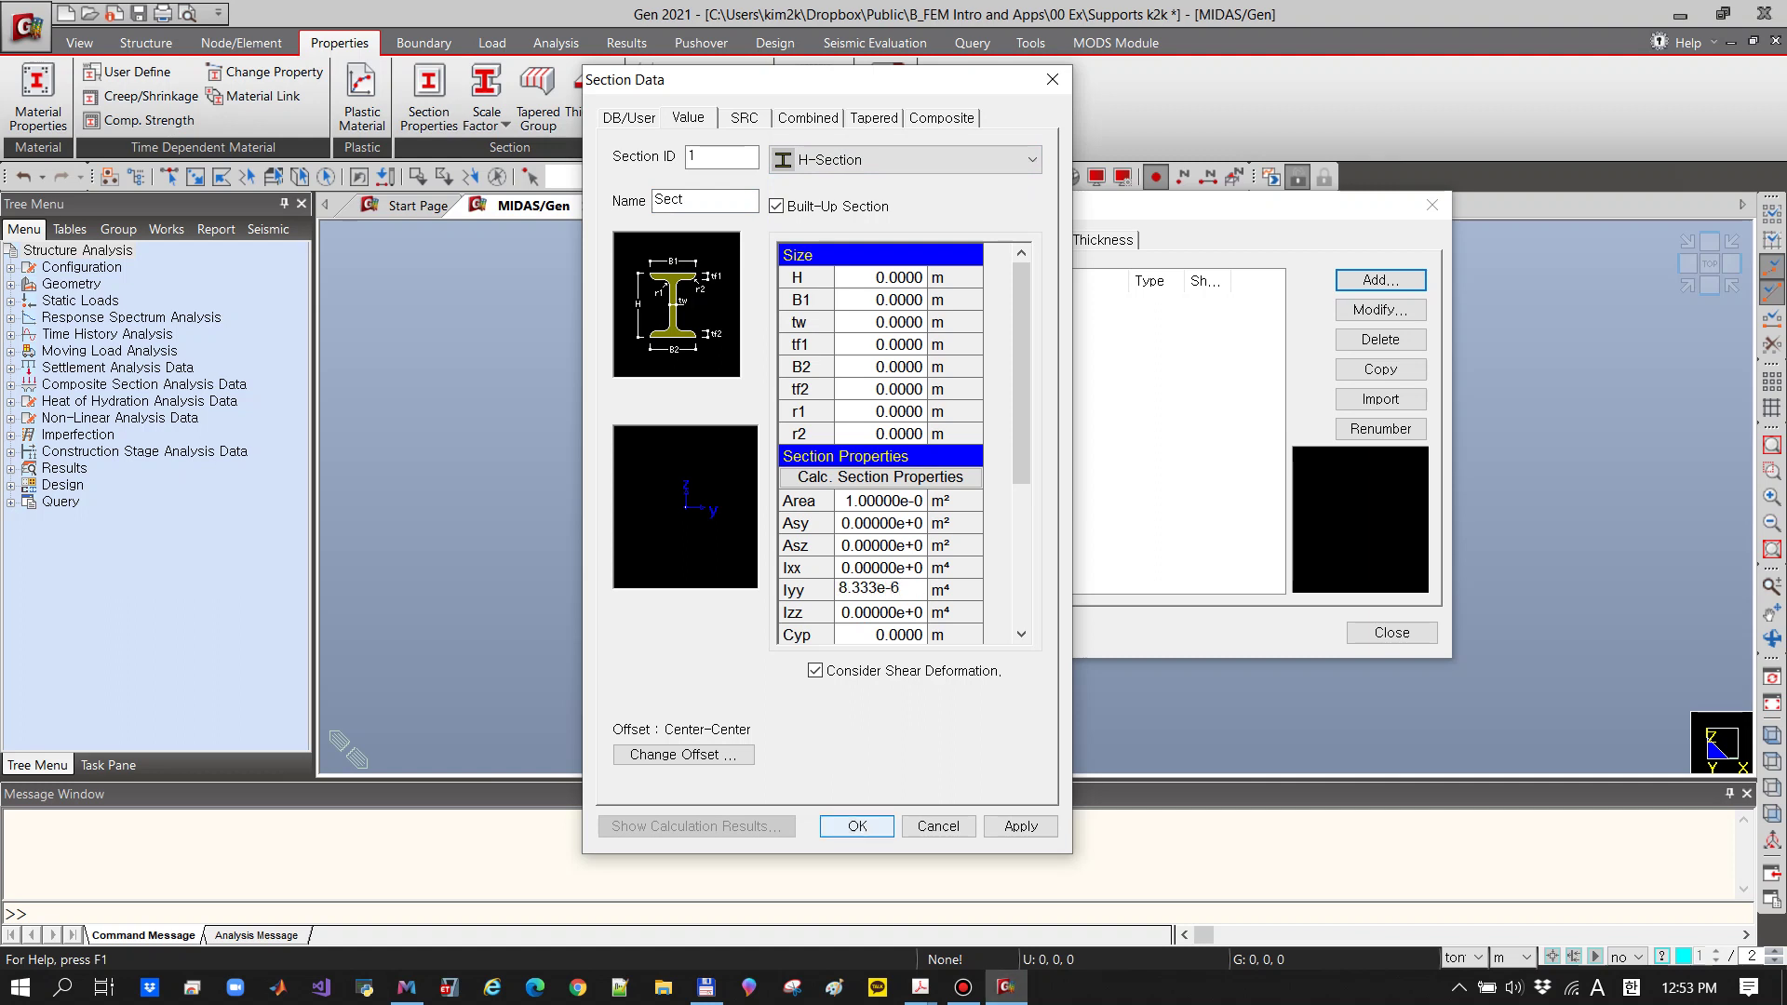
pyautogui.click(857, 826)
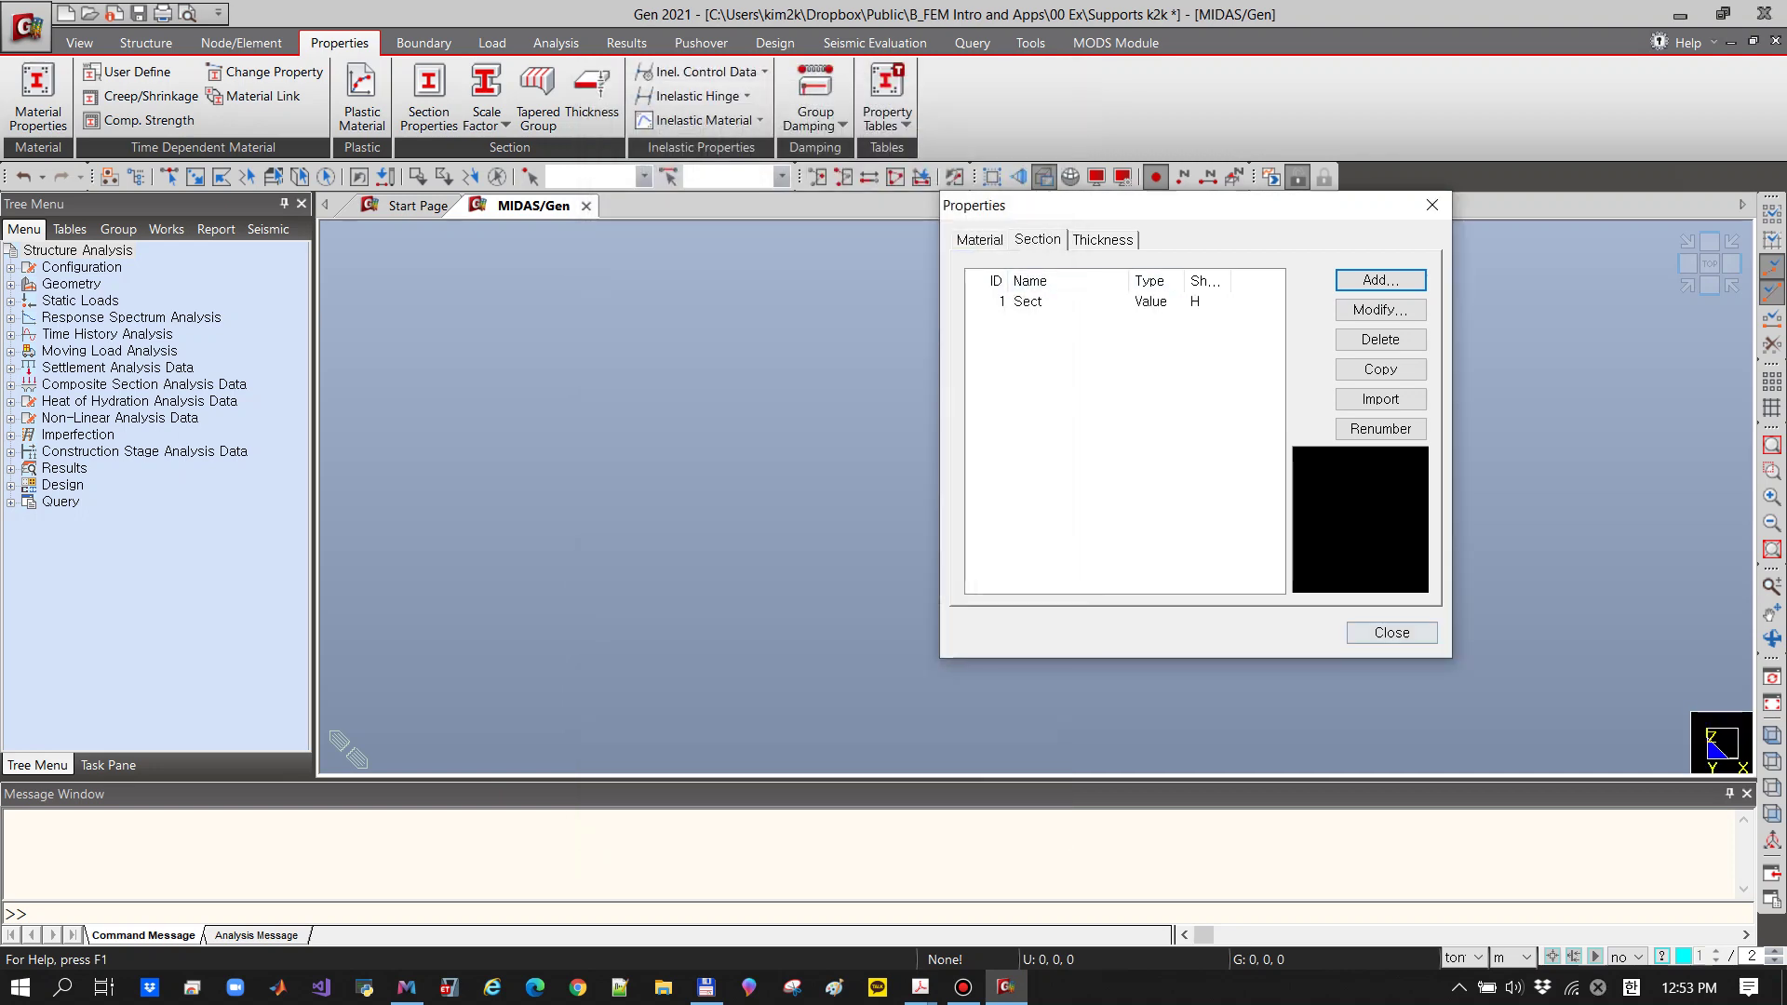
pyautogui.click(1392, 632)
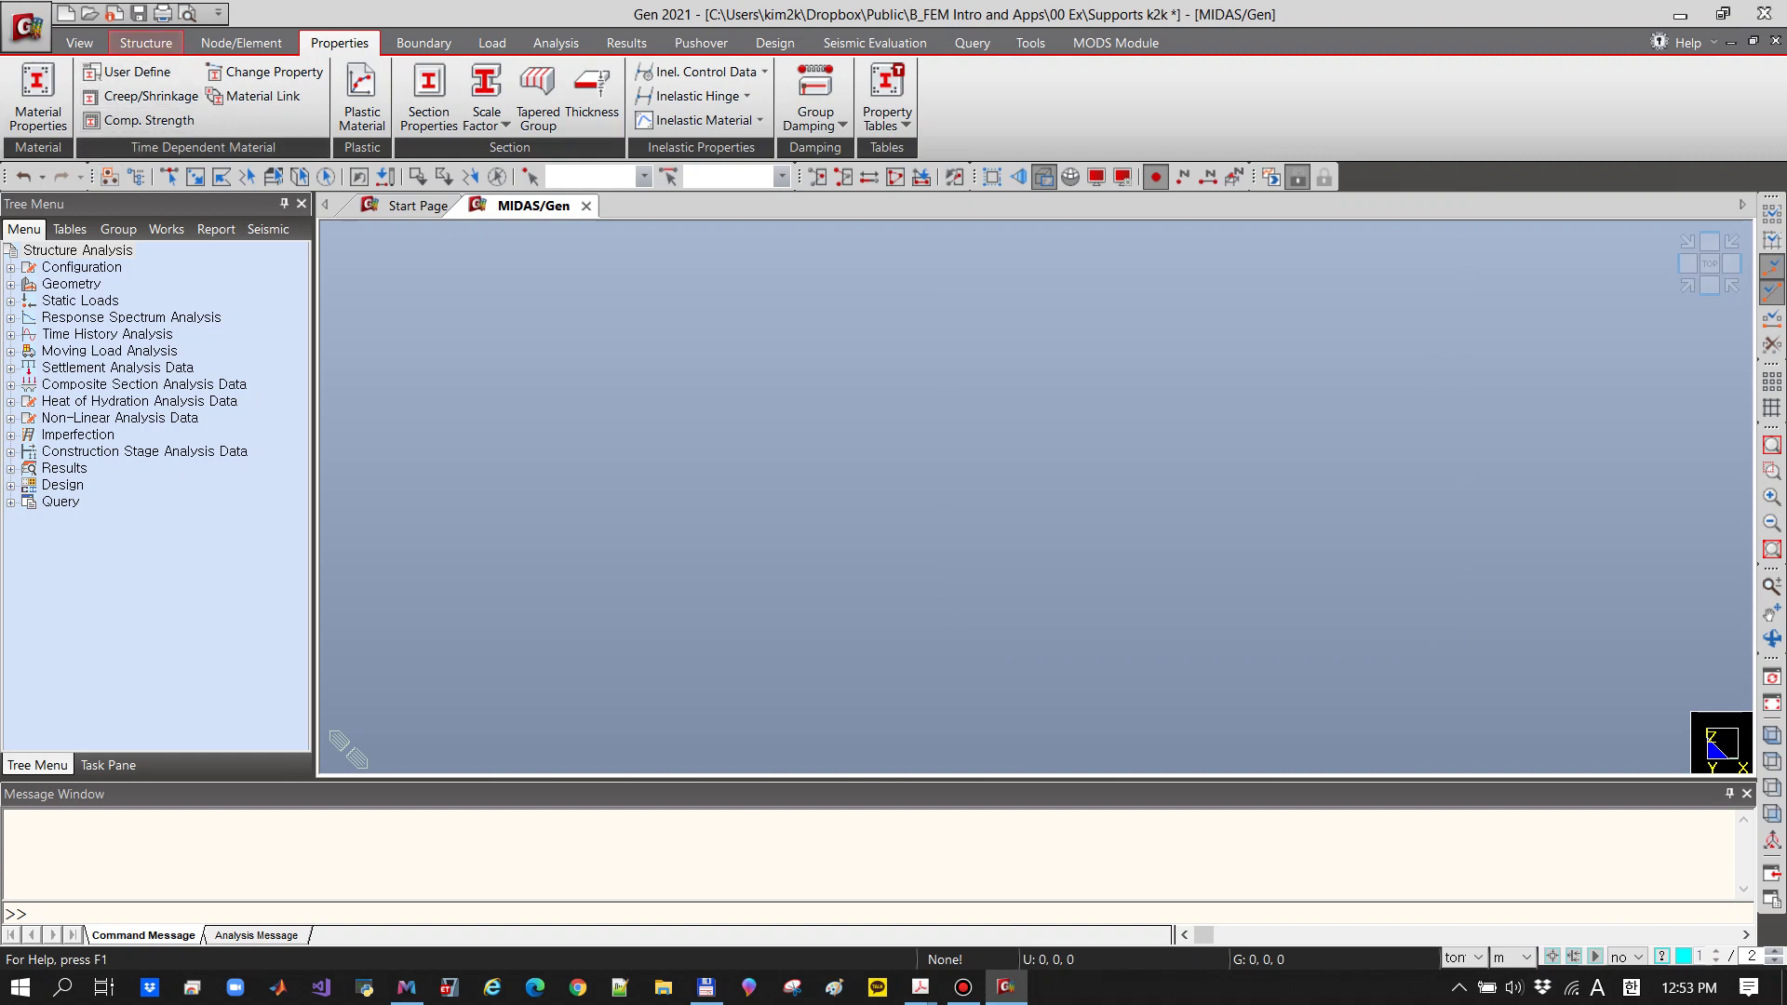
# Set the structure type to X-Z Plane
pyautogui.click(145, 43)
pyautogui.click(36, 93)
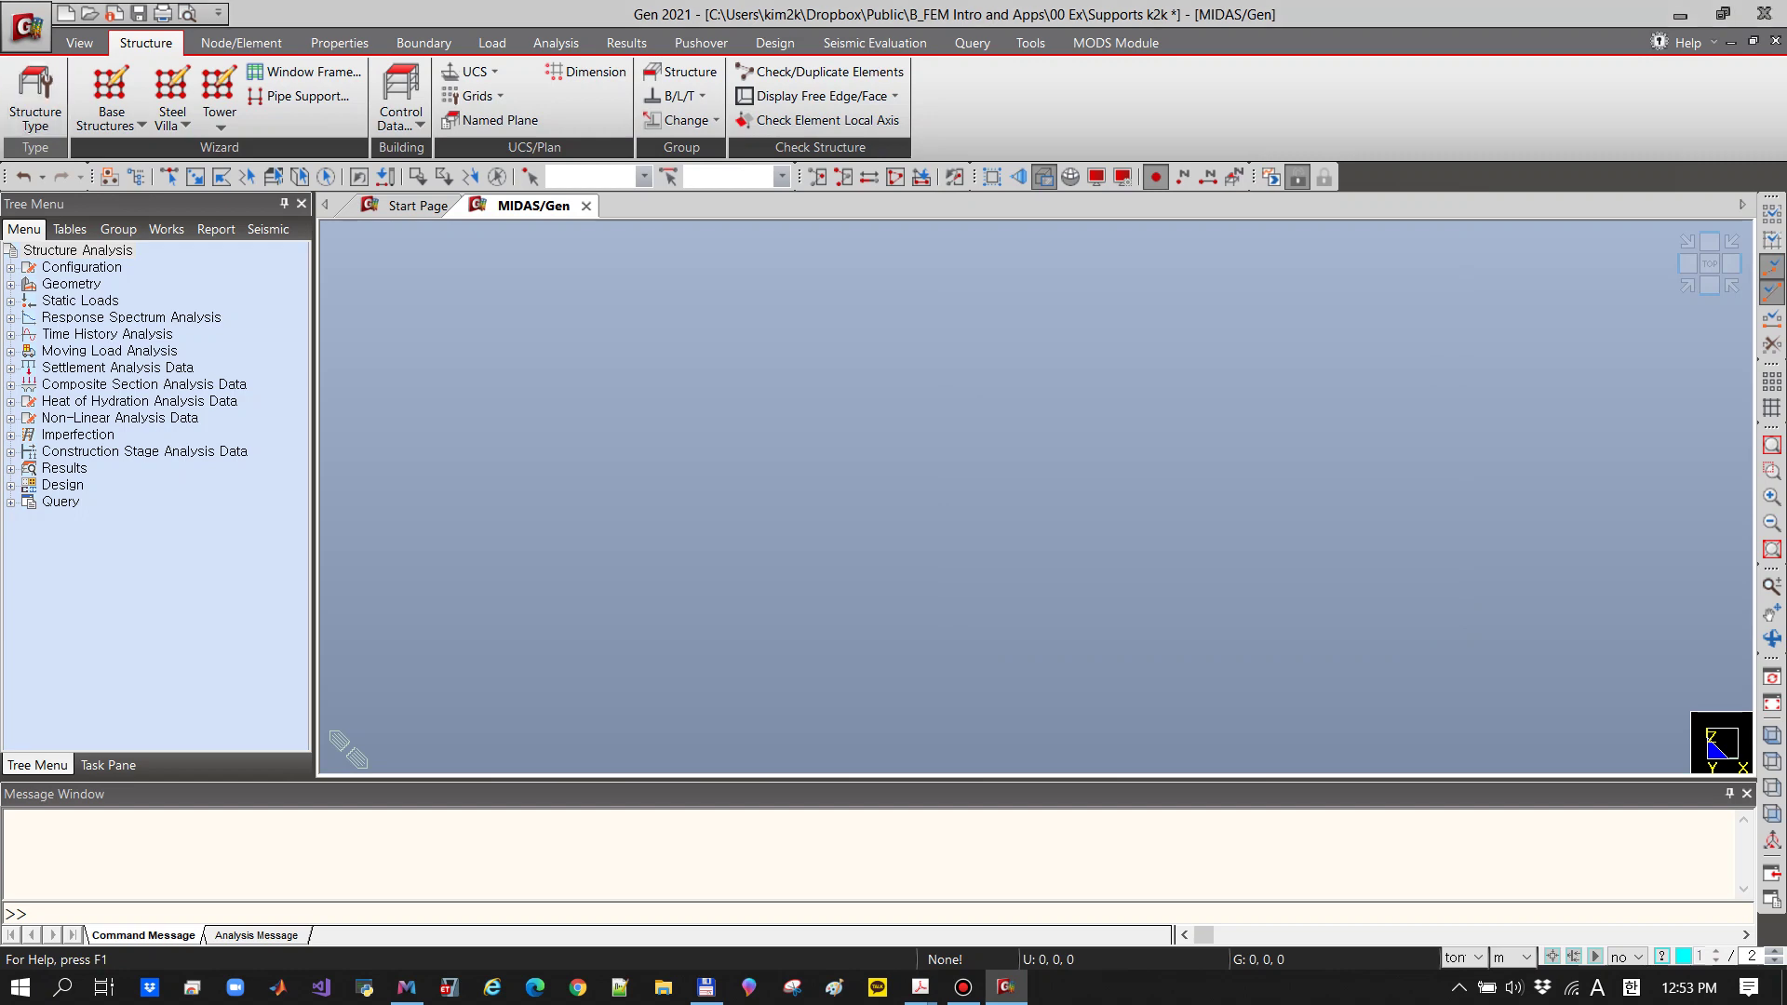
pyautogui.moveTo(962, 263); pyautogui.dragTo(1105, 240)
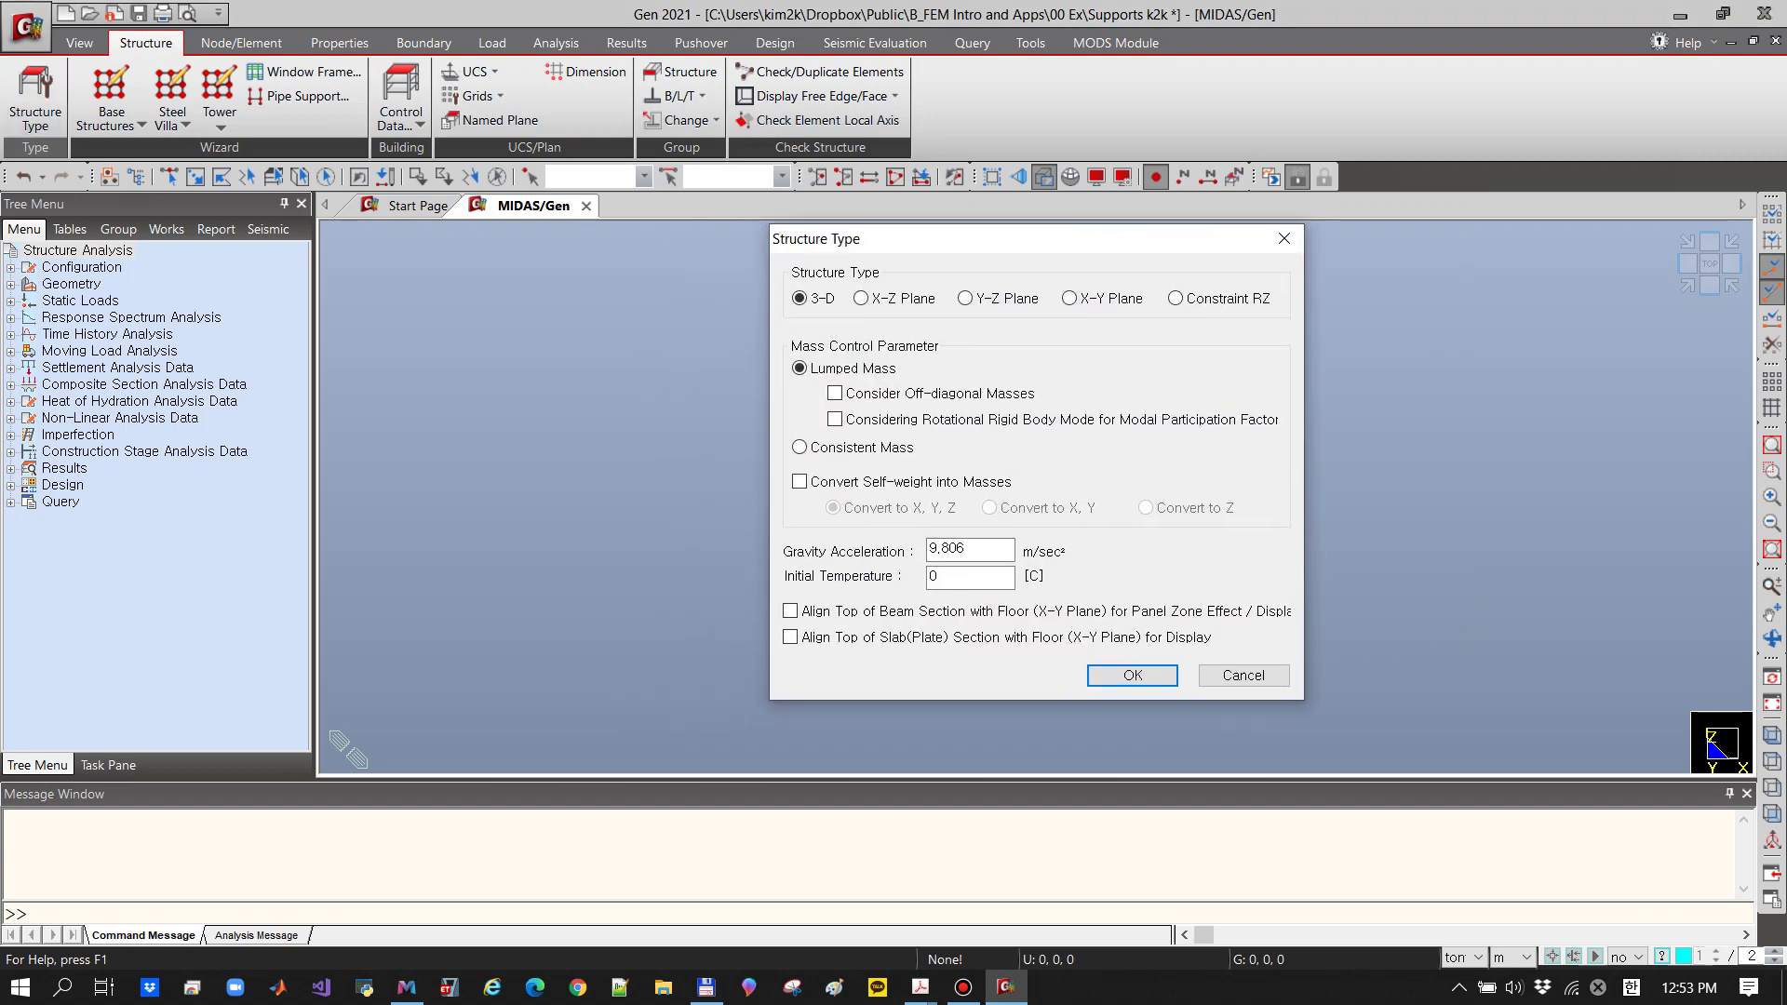
pyautogui.click(860, 298)
pyautogui.click(1132, 675)
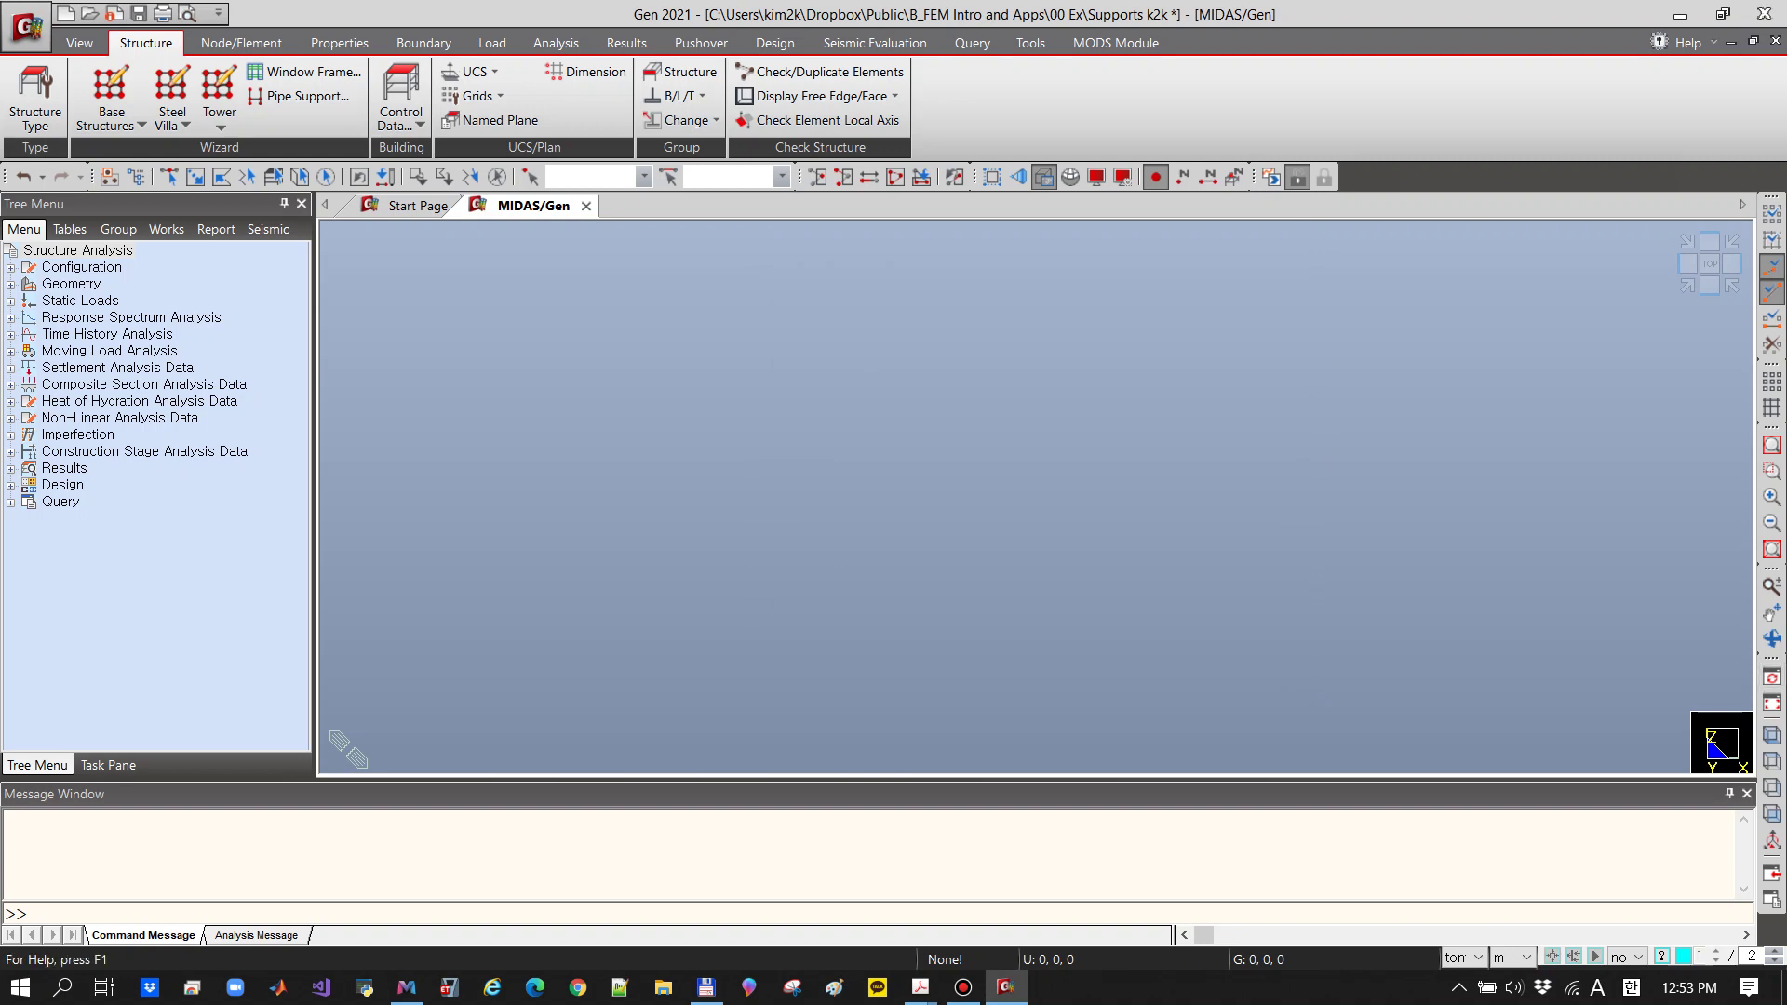
# Create a node at the origin, coordinates 0, 0, 0
pyautogui.click(241, 43)
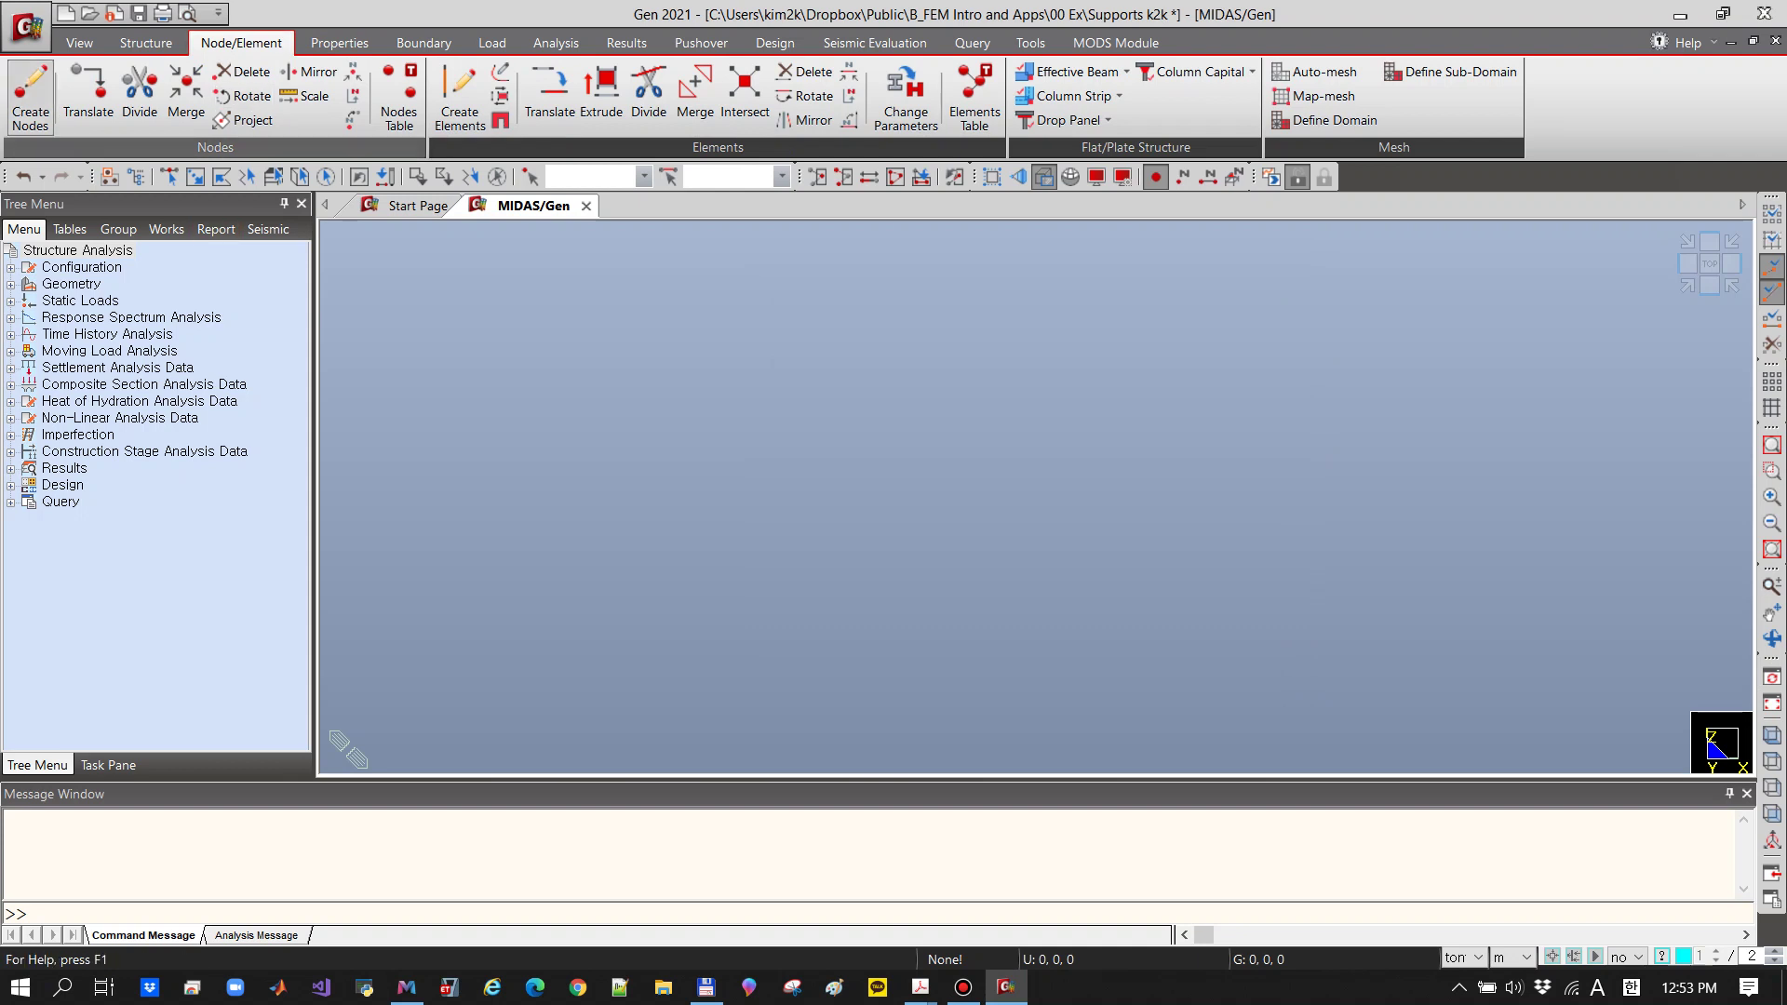
pyautogui.click(31, 98)
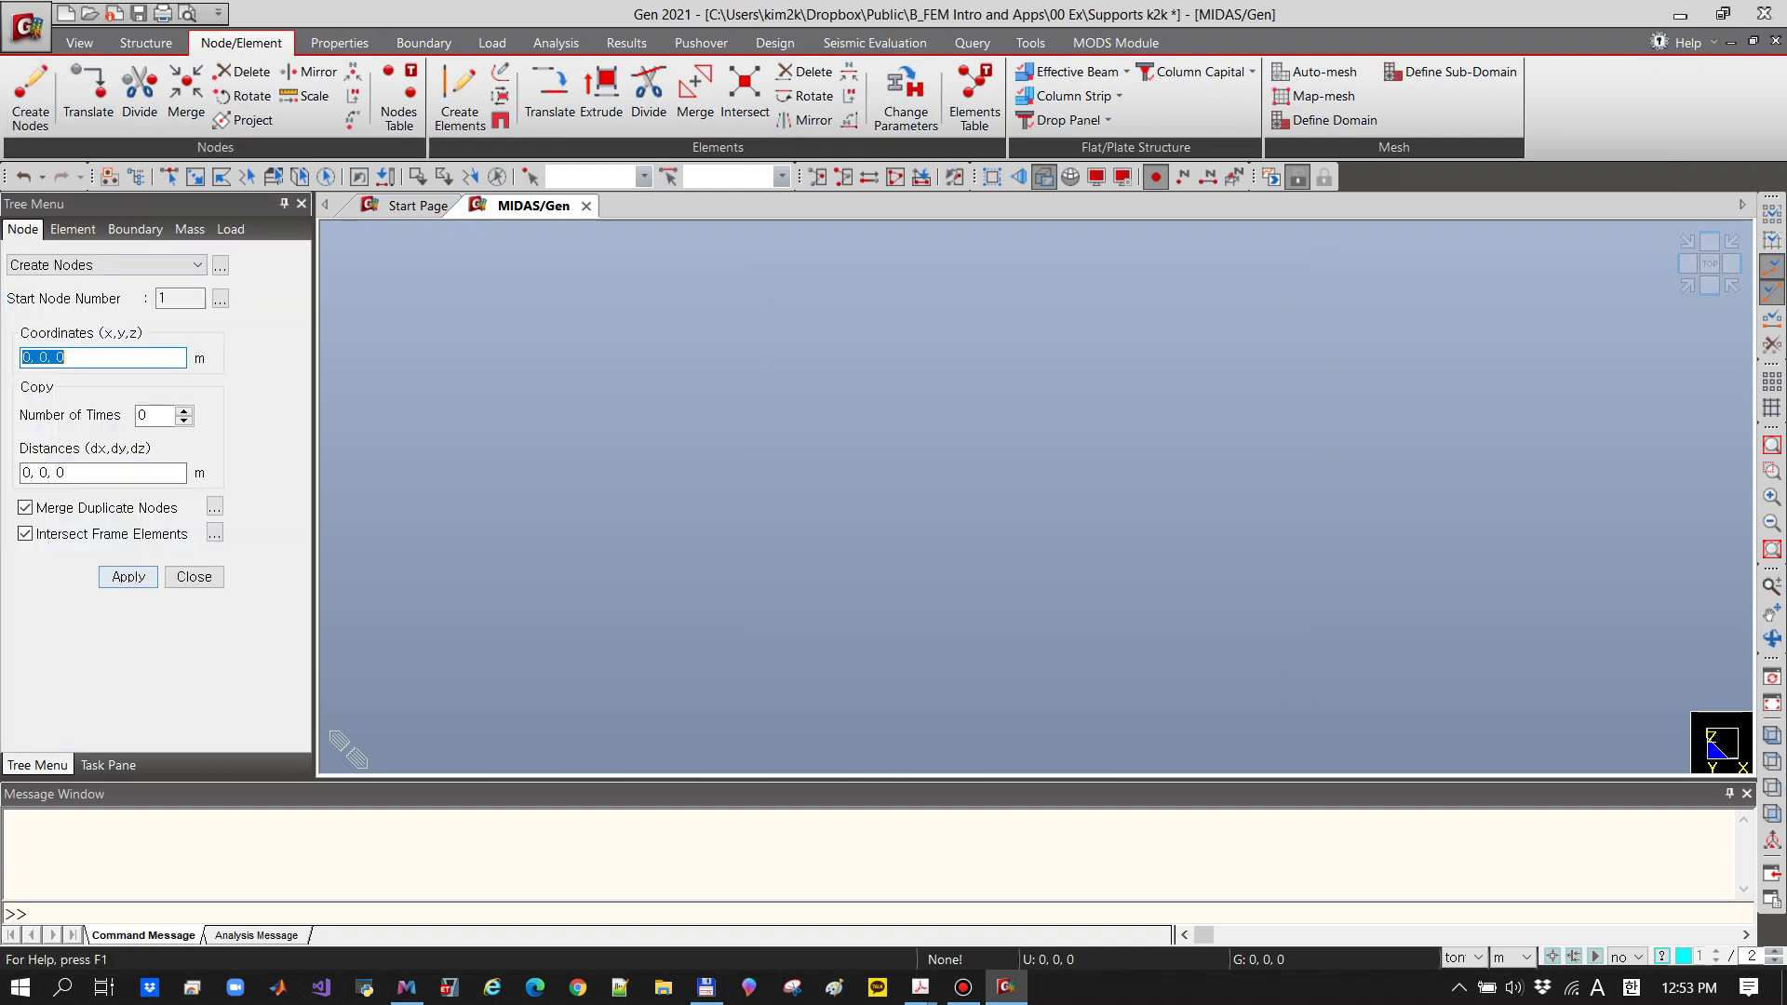
pyautogui.click(127, 577)
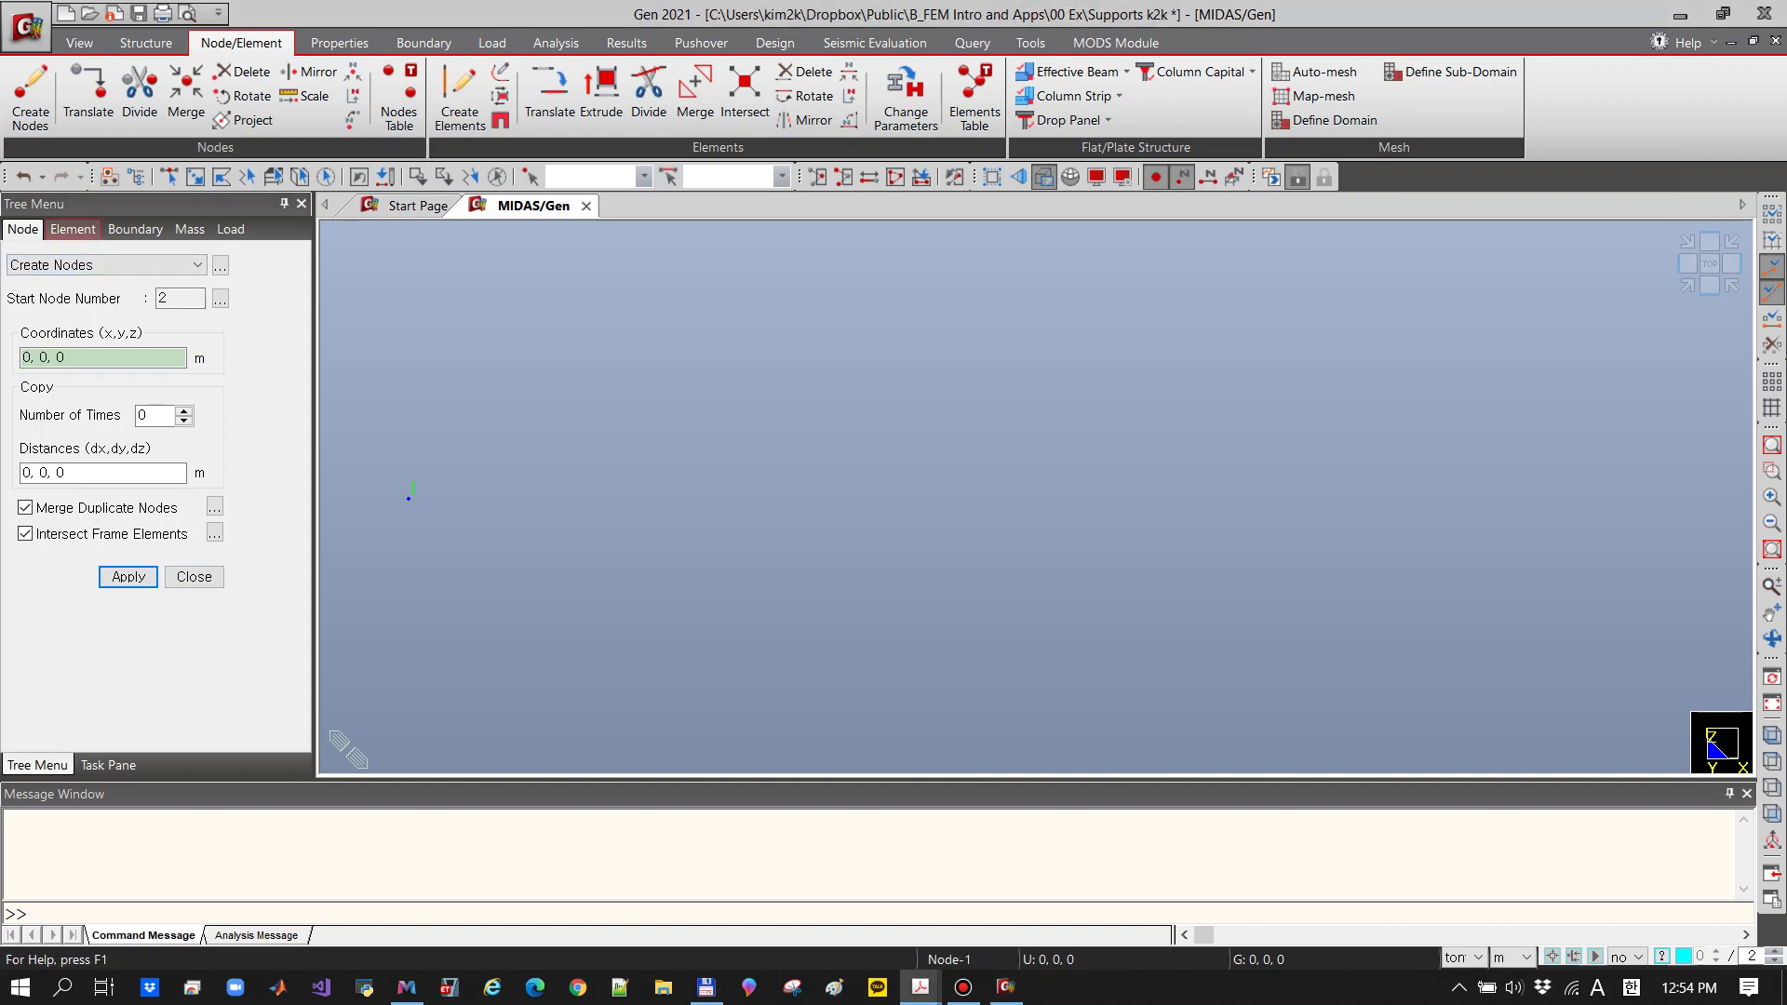
# Extrude the origin node into beam elements with equal translation distances of 1, 0, 0 m, repeated five times, using material SM490 and section Sect
pyautogui.click(73, 229)
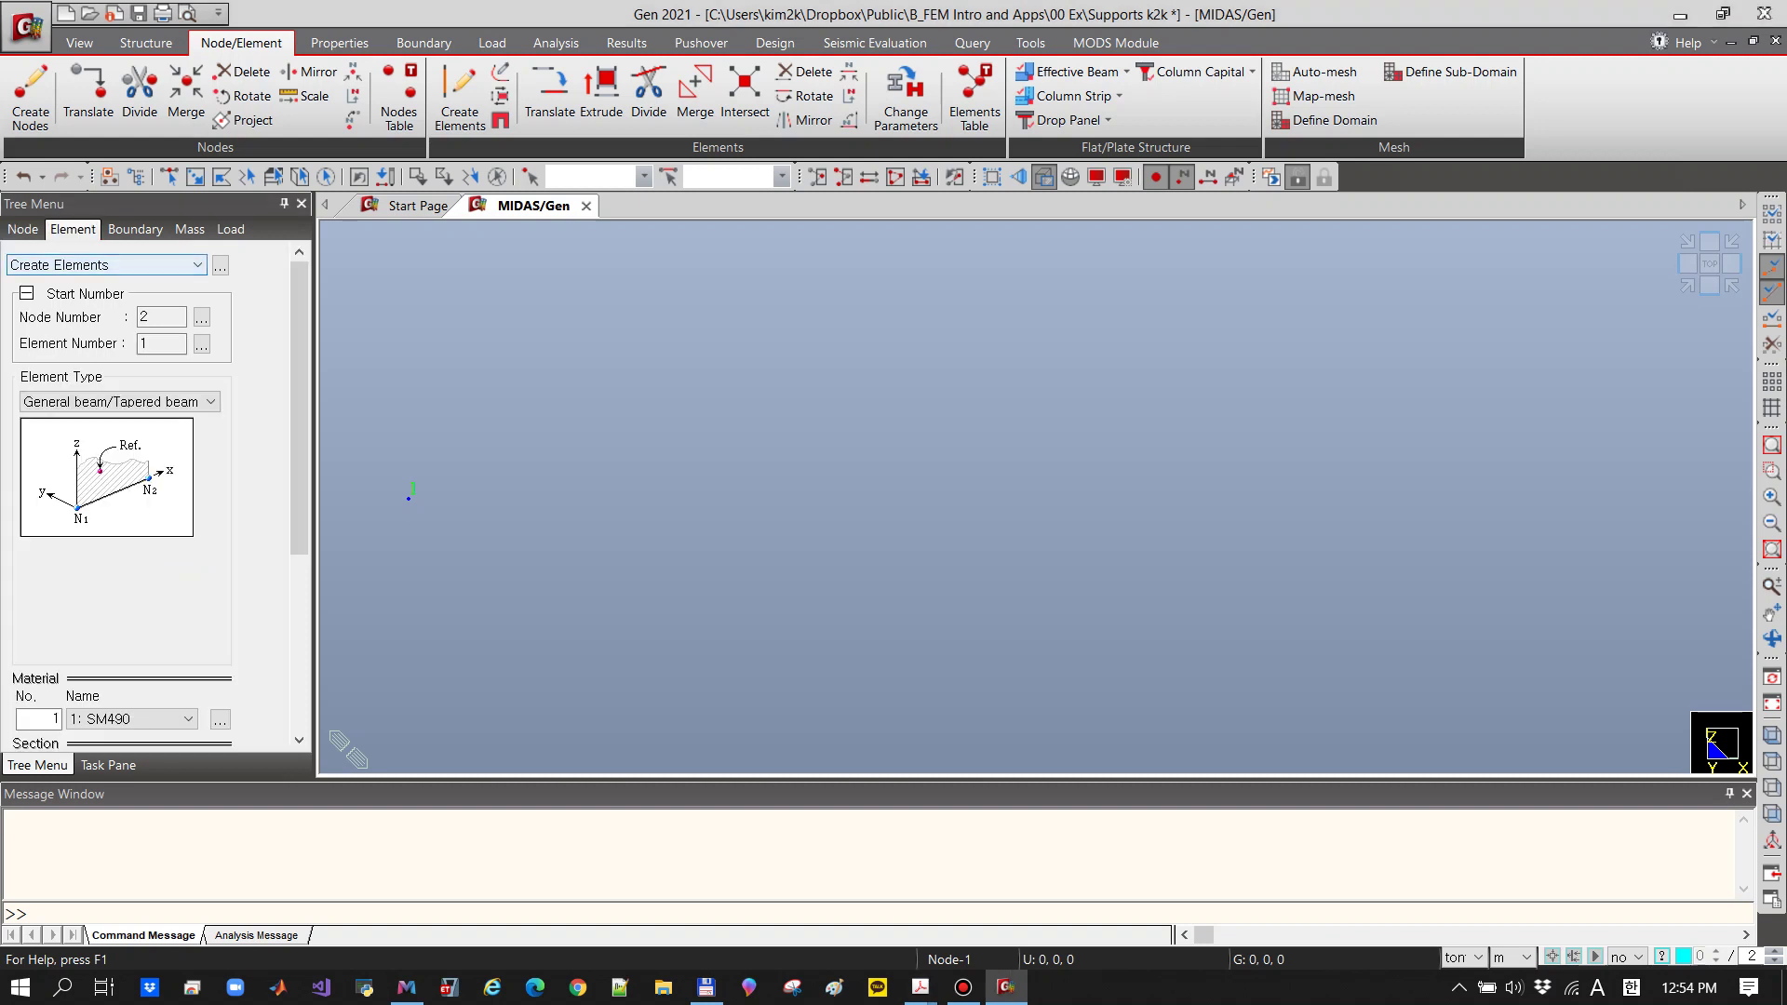
pyautogui.click(197, 265)
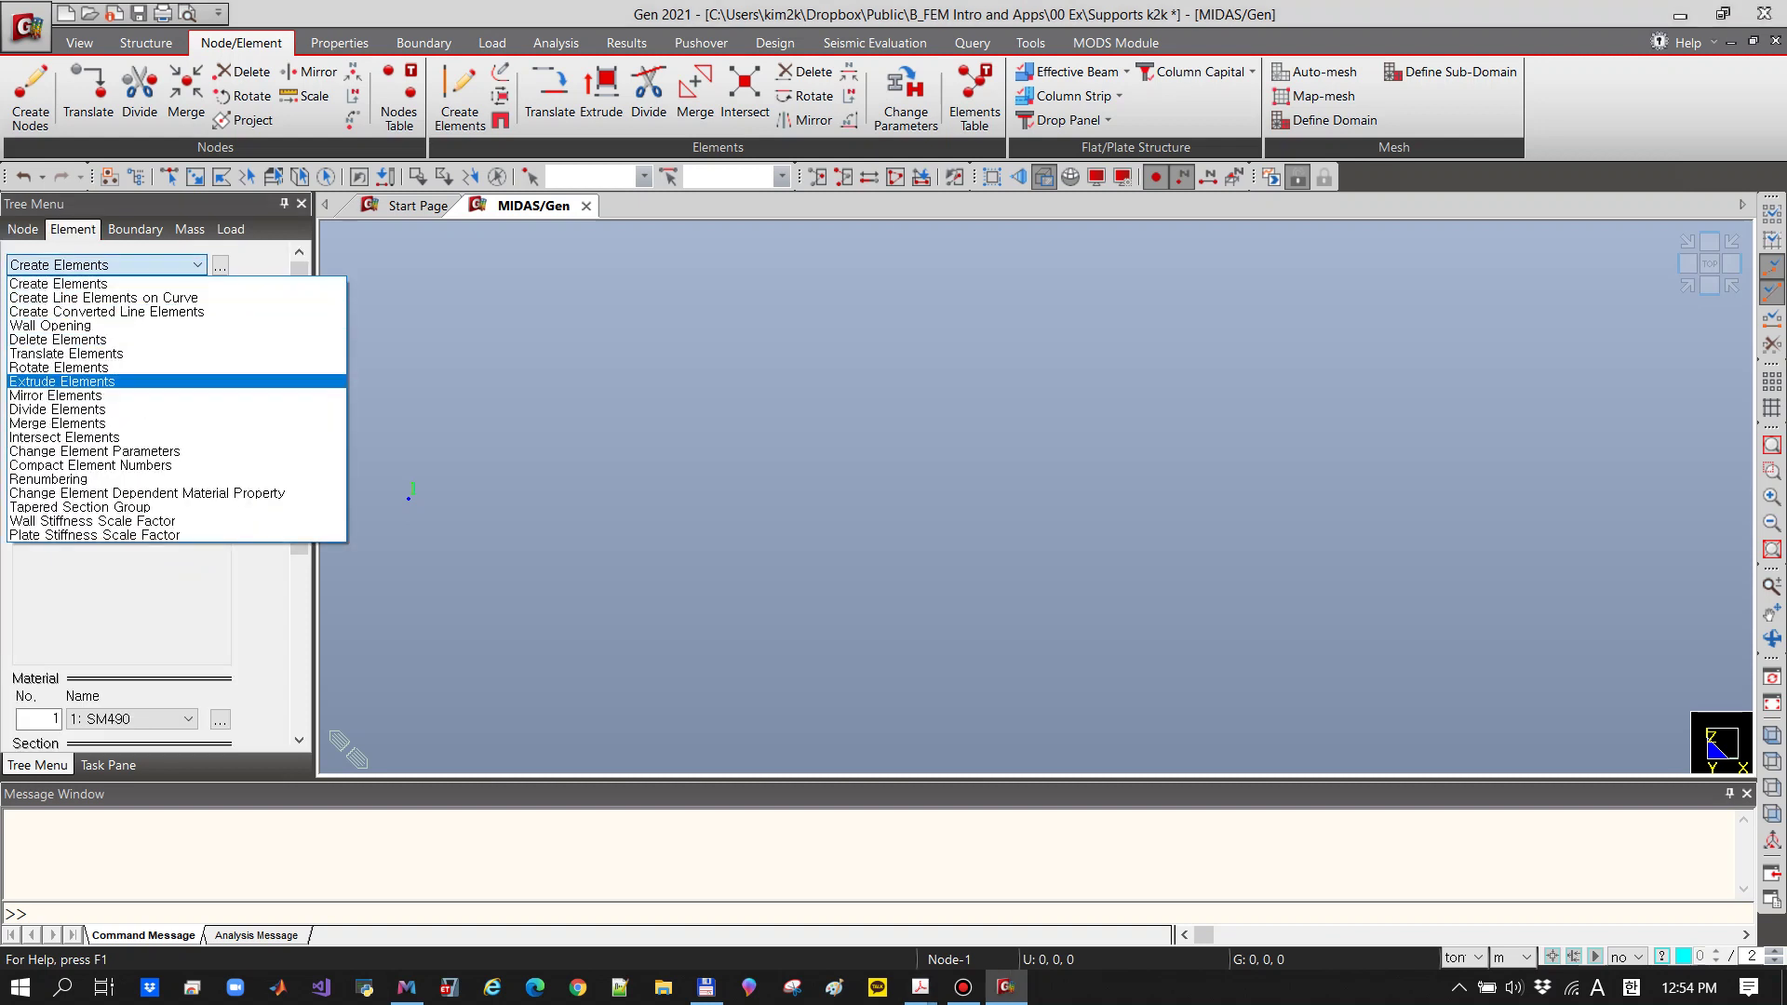
pyautogui.click(56, 382)
pyautogui.scroll(-3, 149, 493)
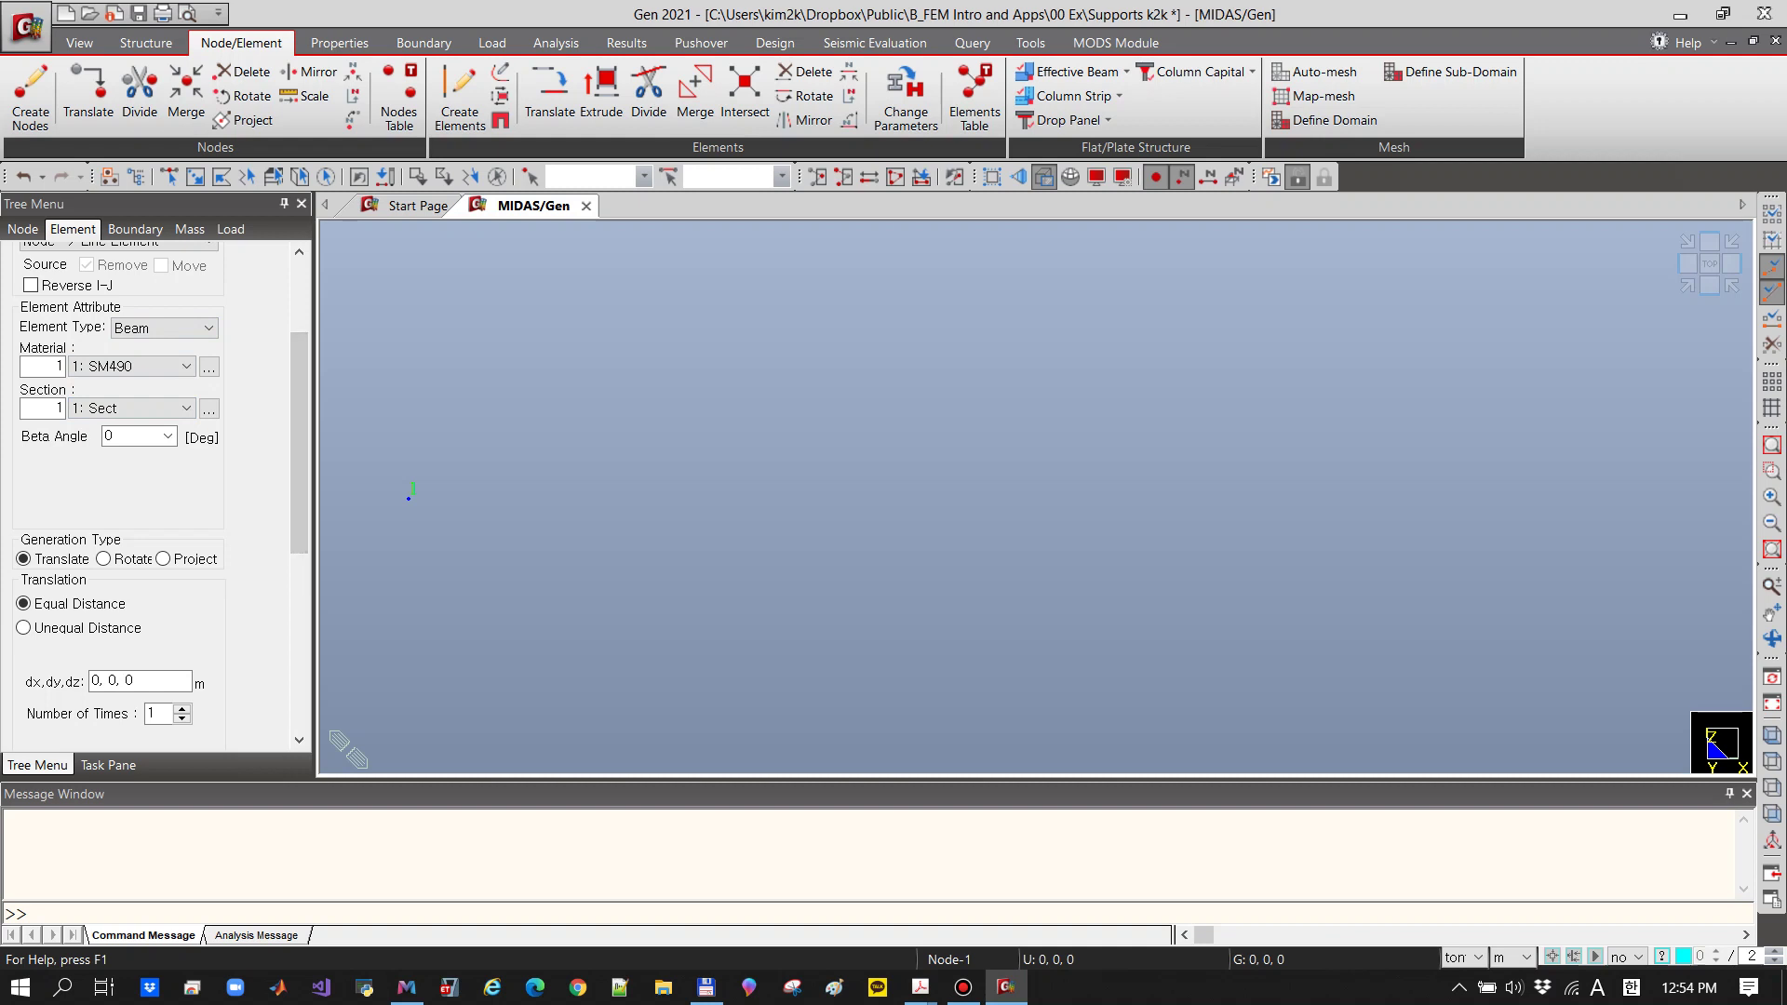
pyautogui.scroll(-5, 119, 484)
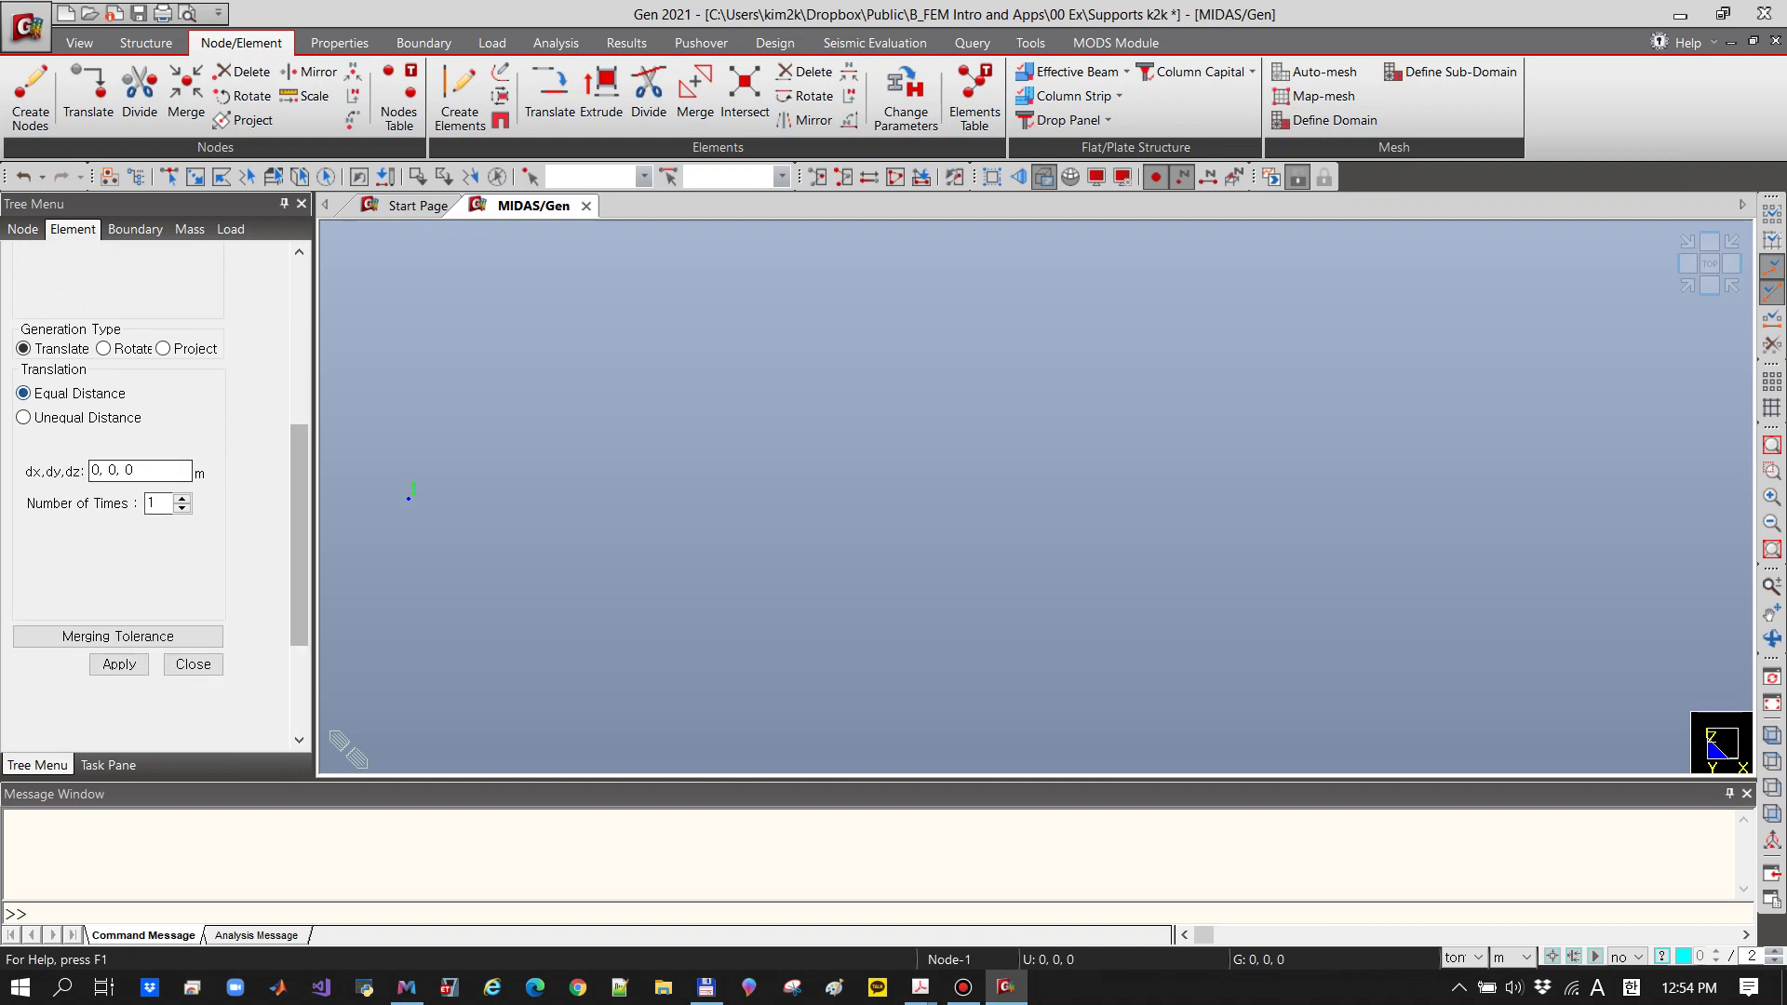
pyautogui.click(104, 471)
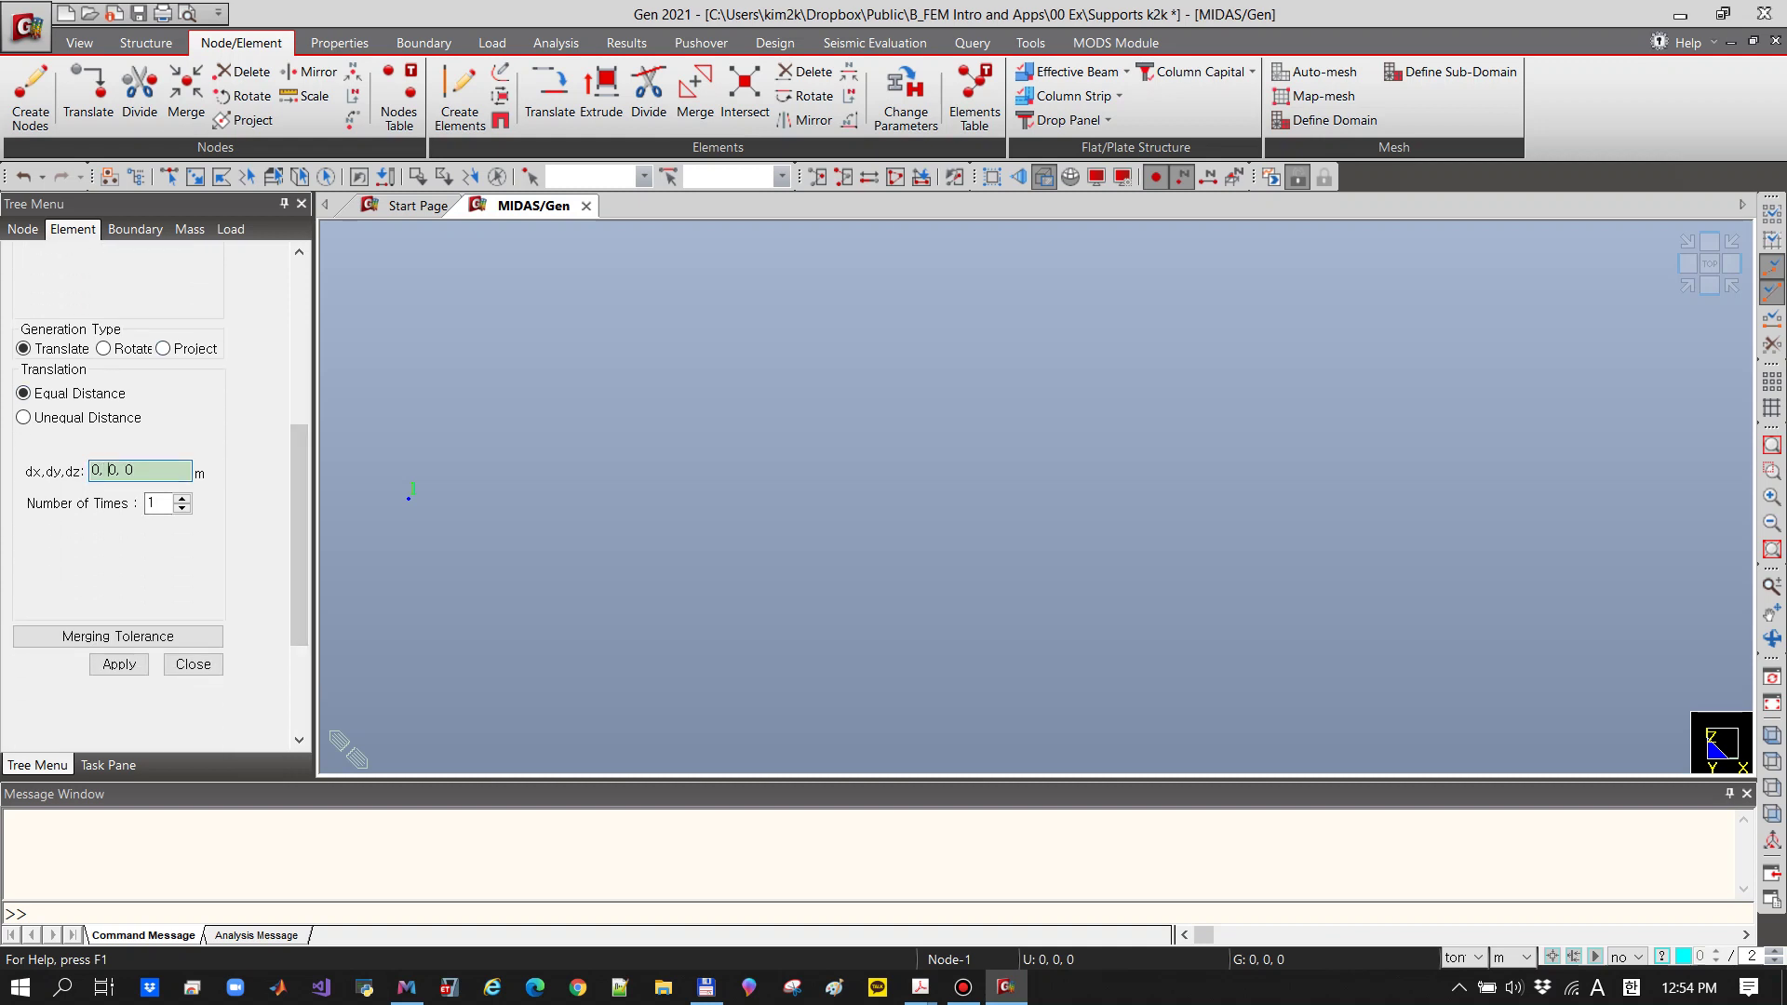
pyautogui.press('BackSpace')
pyautogui.write('1')
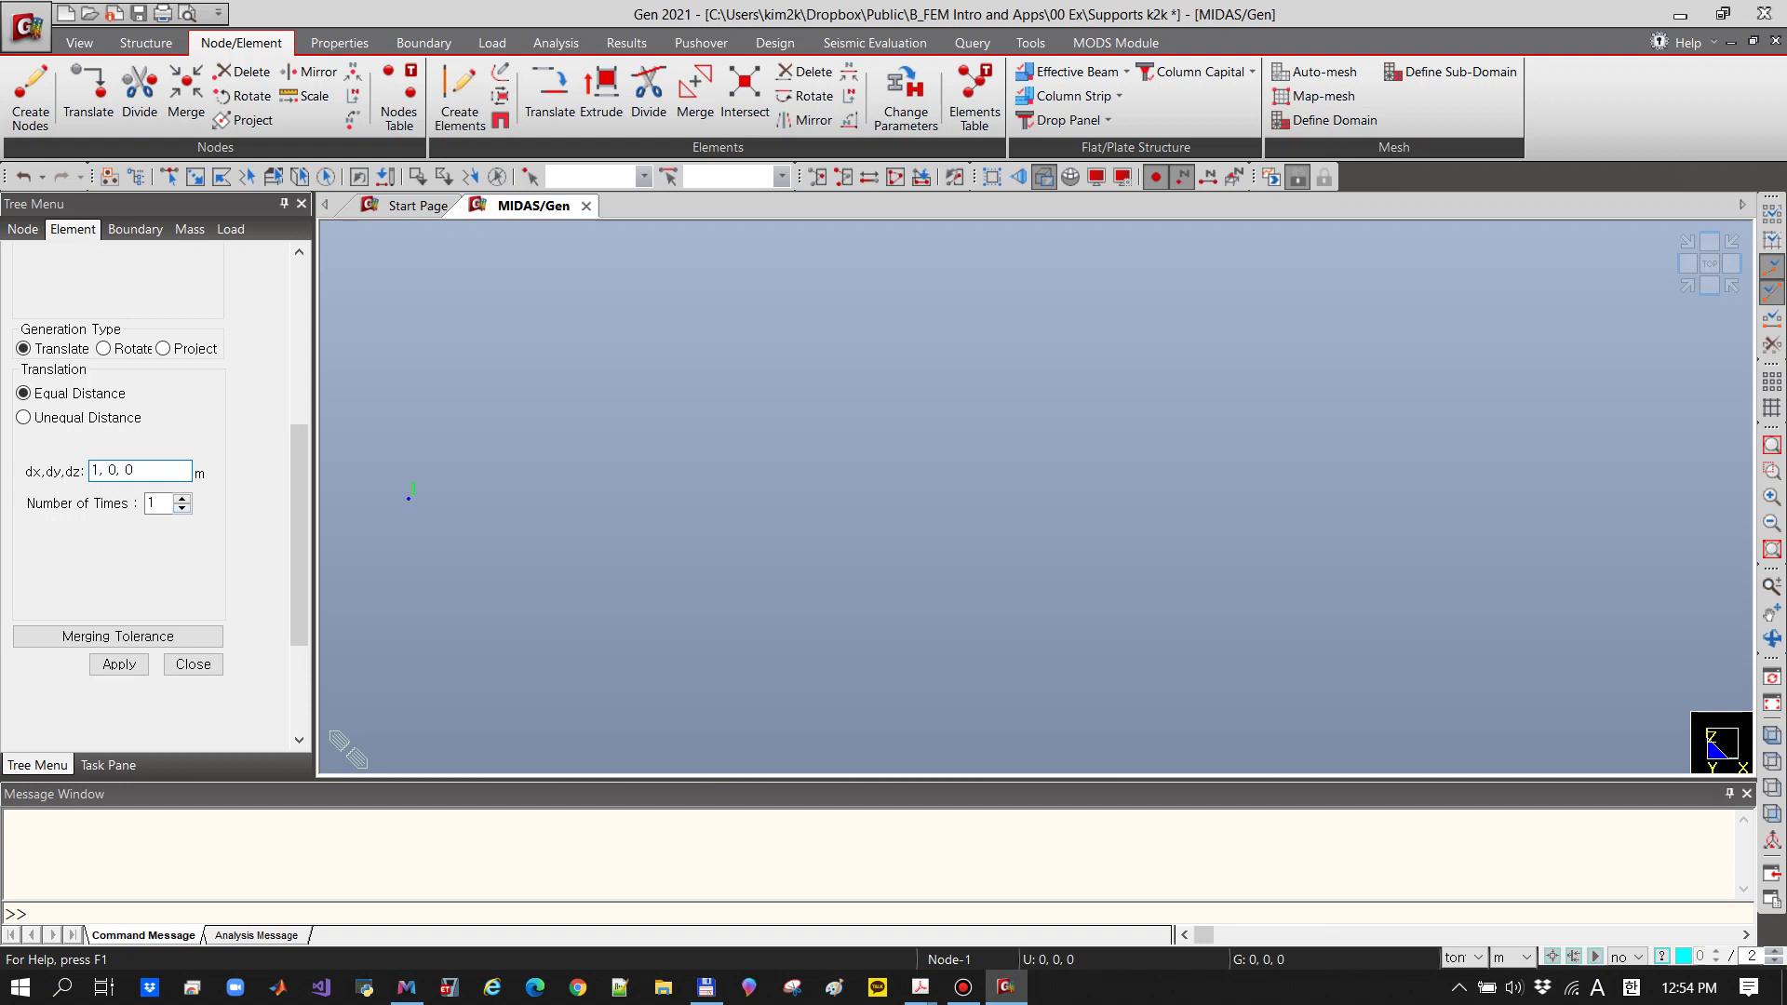
pyautogui.press('Tab')
pyautogui.press('Up')
pyautogui.press('Up')
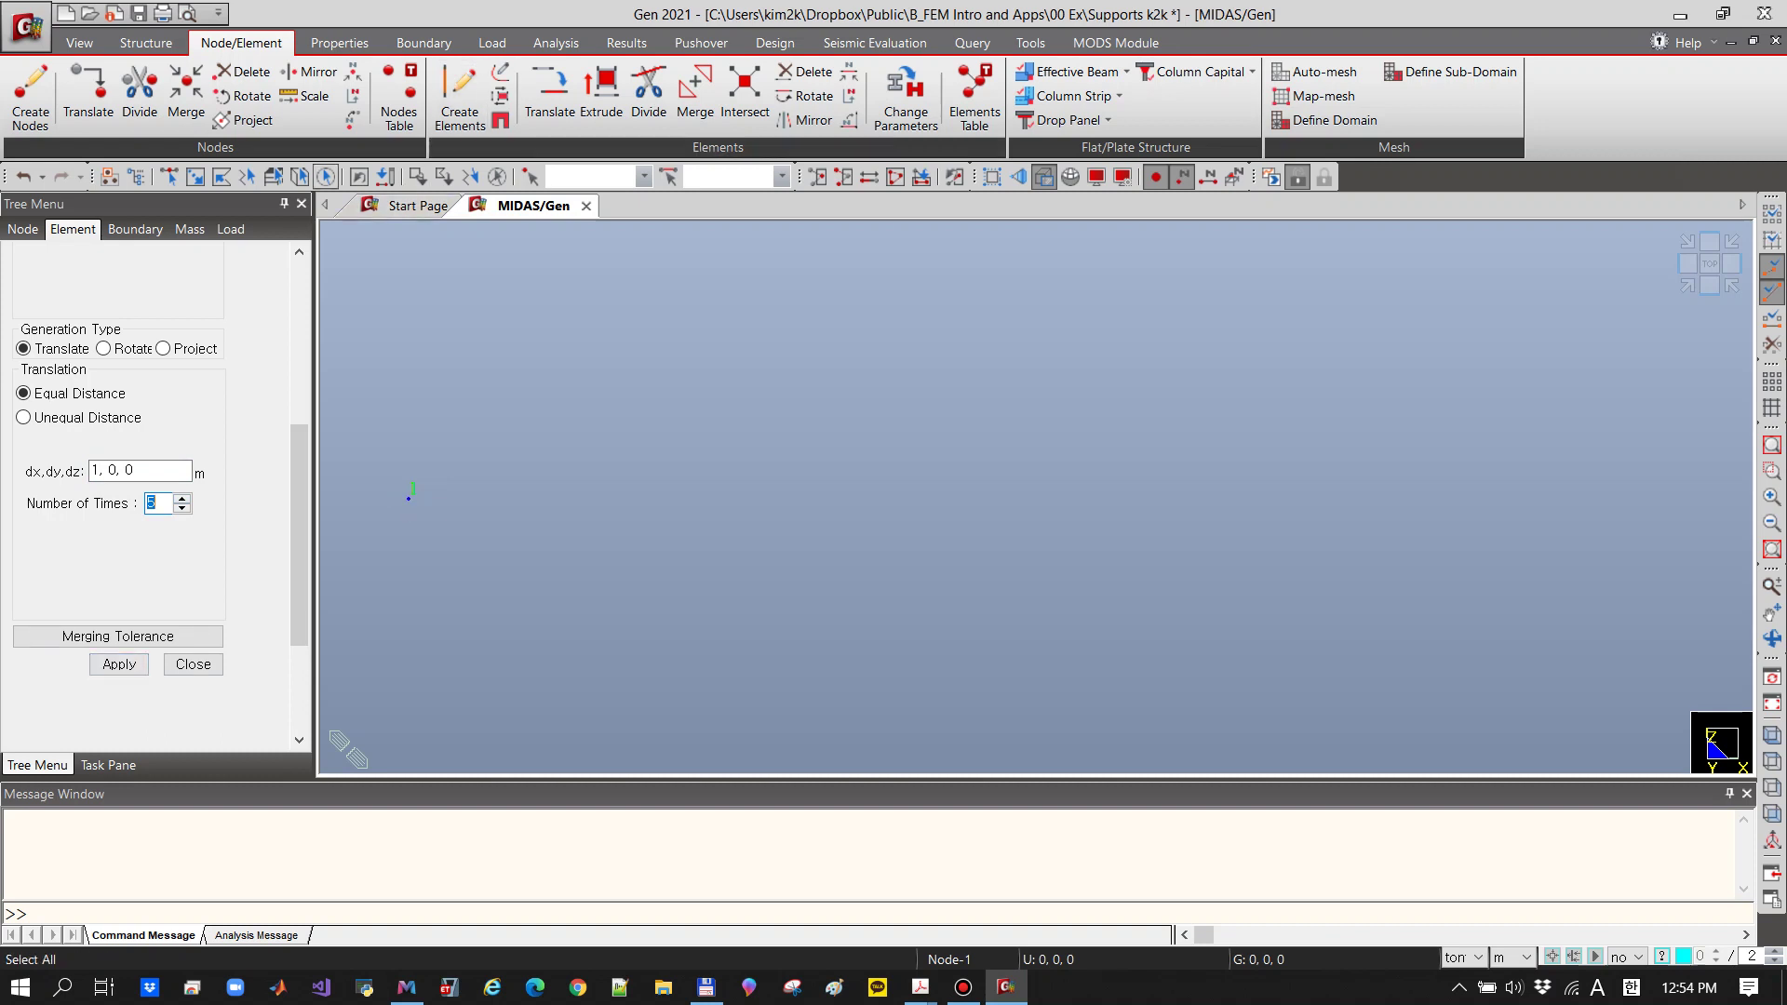
pyautogui.click(326, 177)
pyautogui.press('Return')
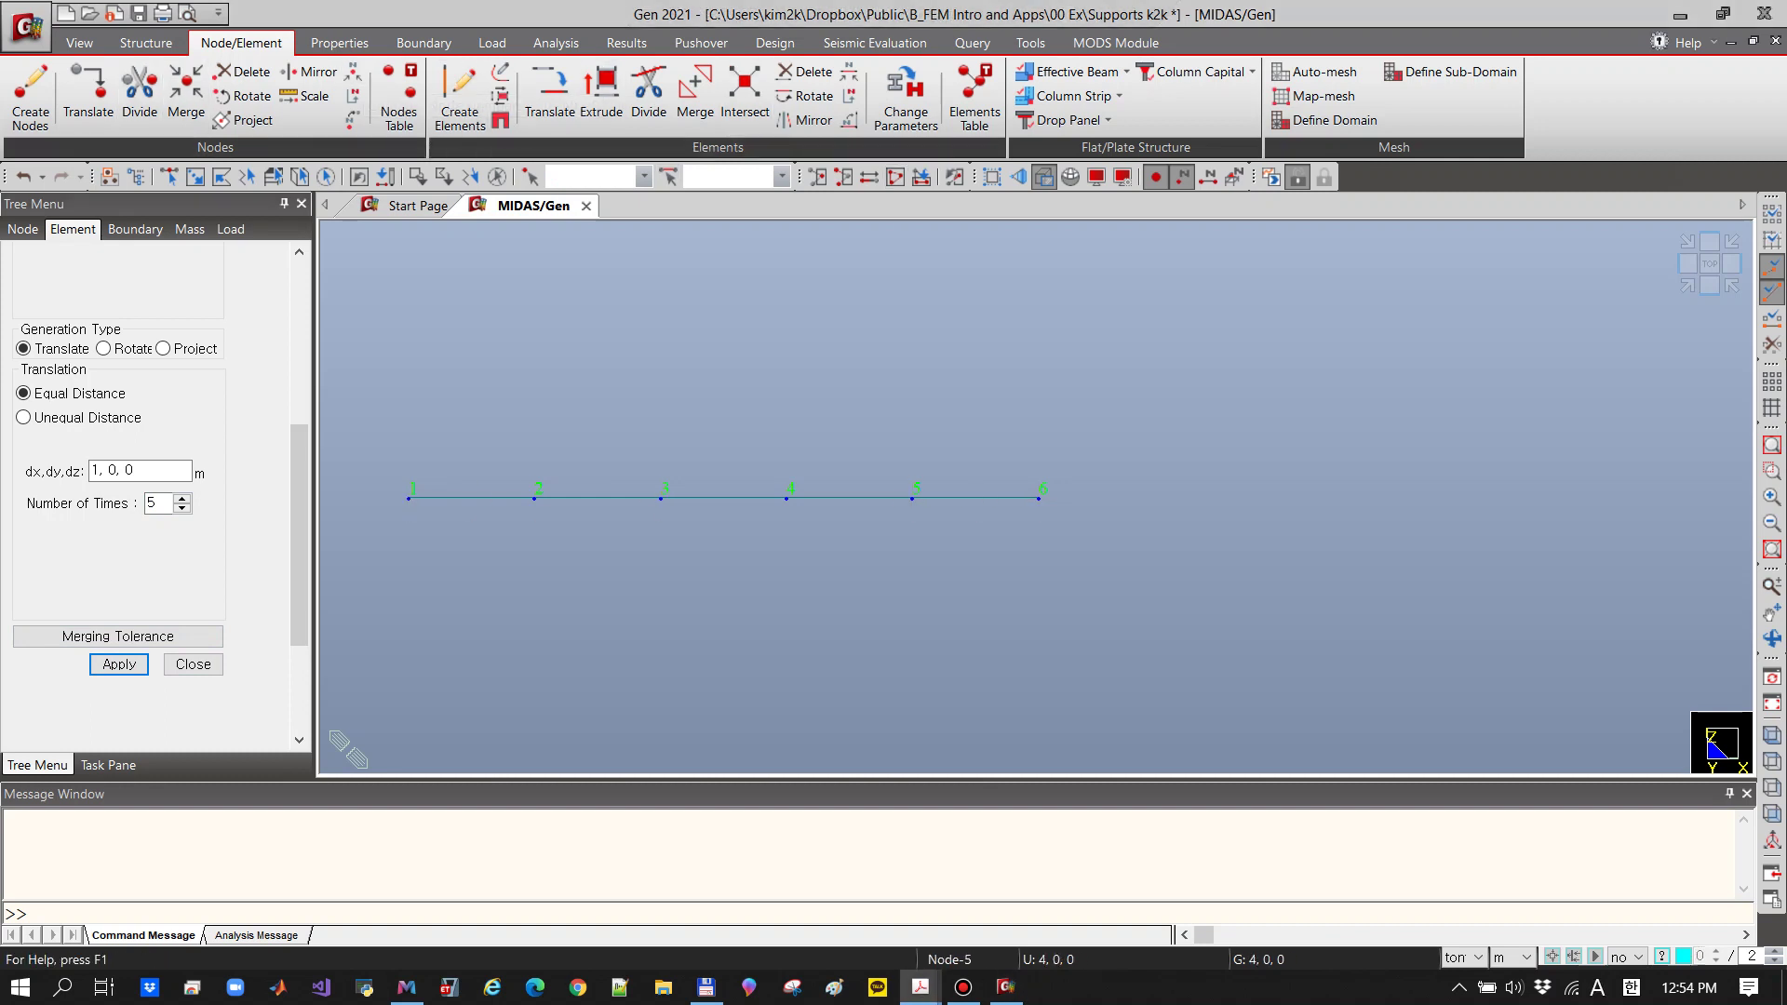
# Copy all beam elements once by 5, 0, -0.1 m, including node attributes and element attributes
pyautogui.click(326, 177)
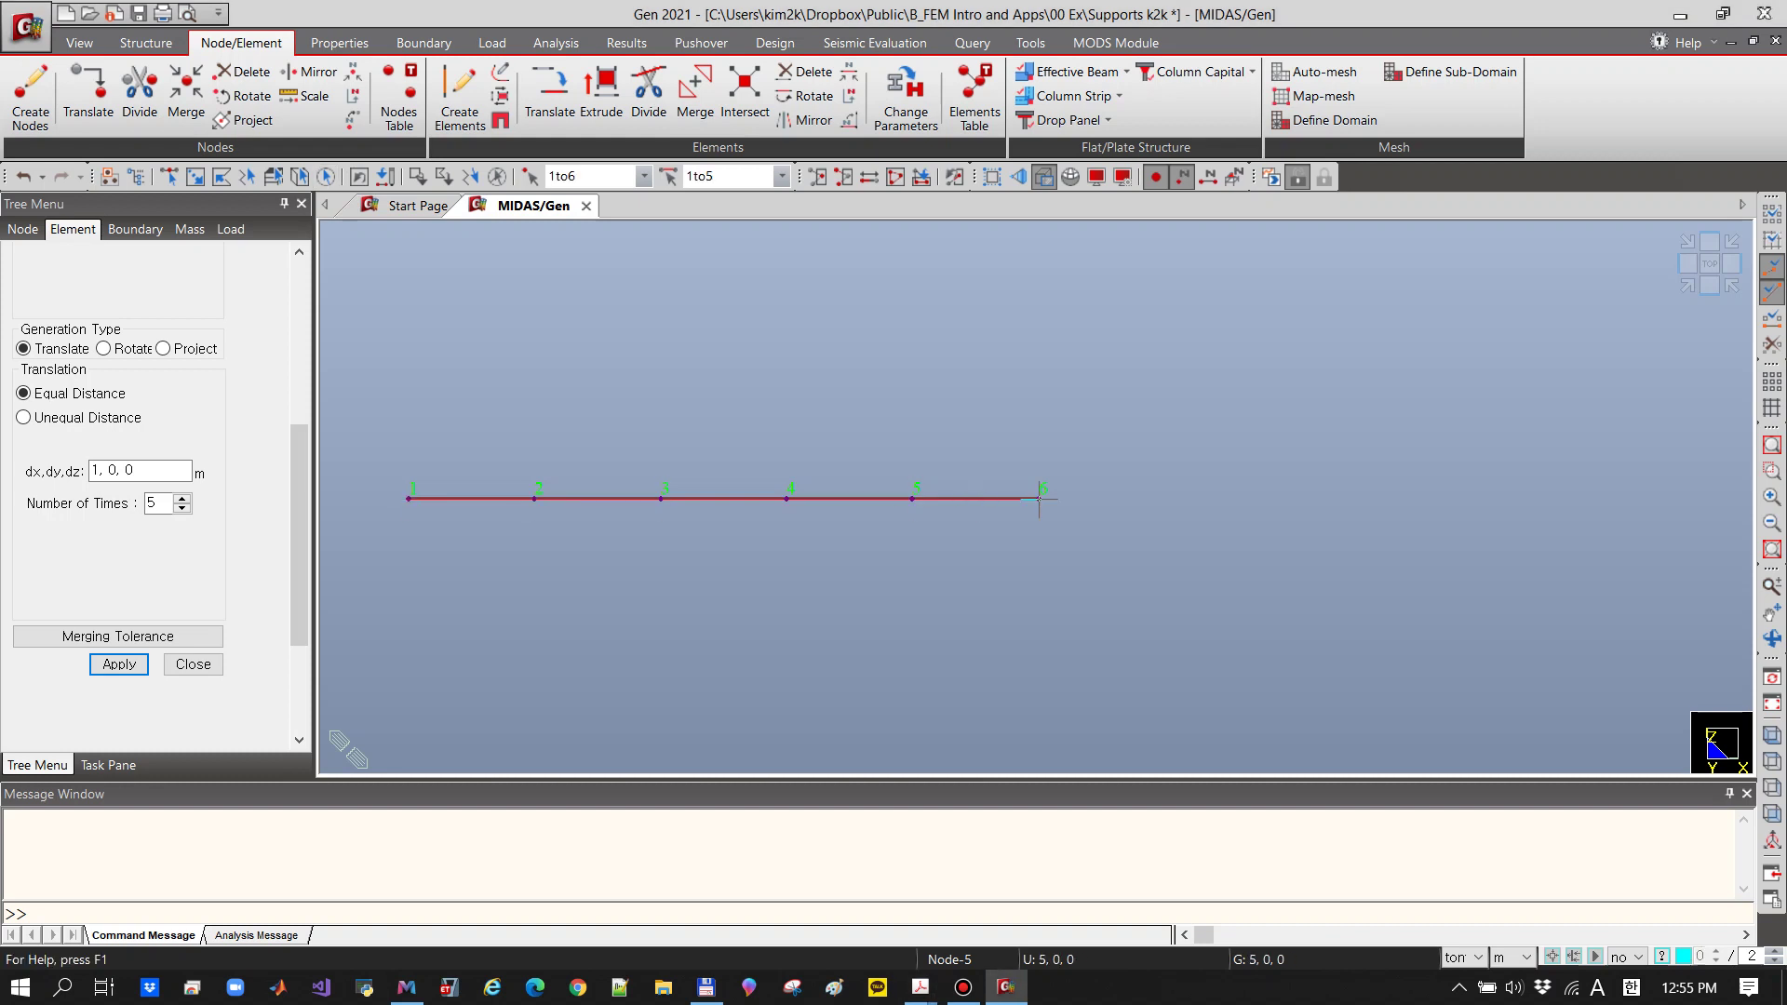
pyautogui.moveTo(300, 537); pyautogui.dragTo(300, 371)
pyautogui.click(140, 264)
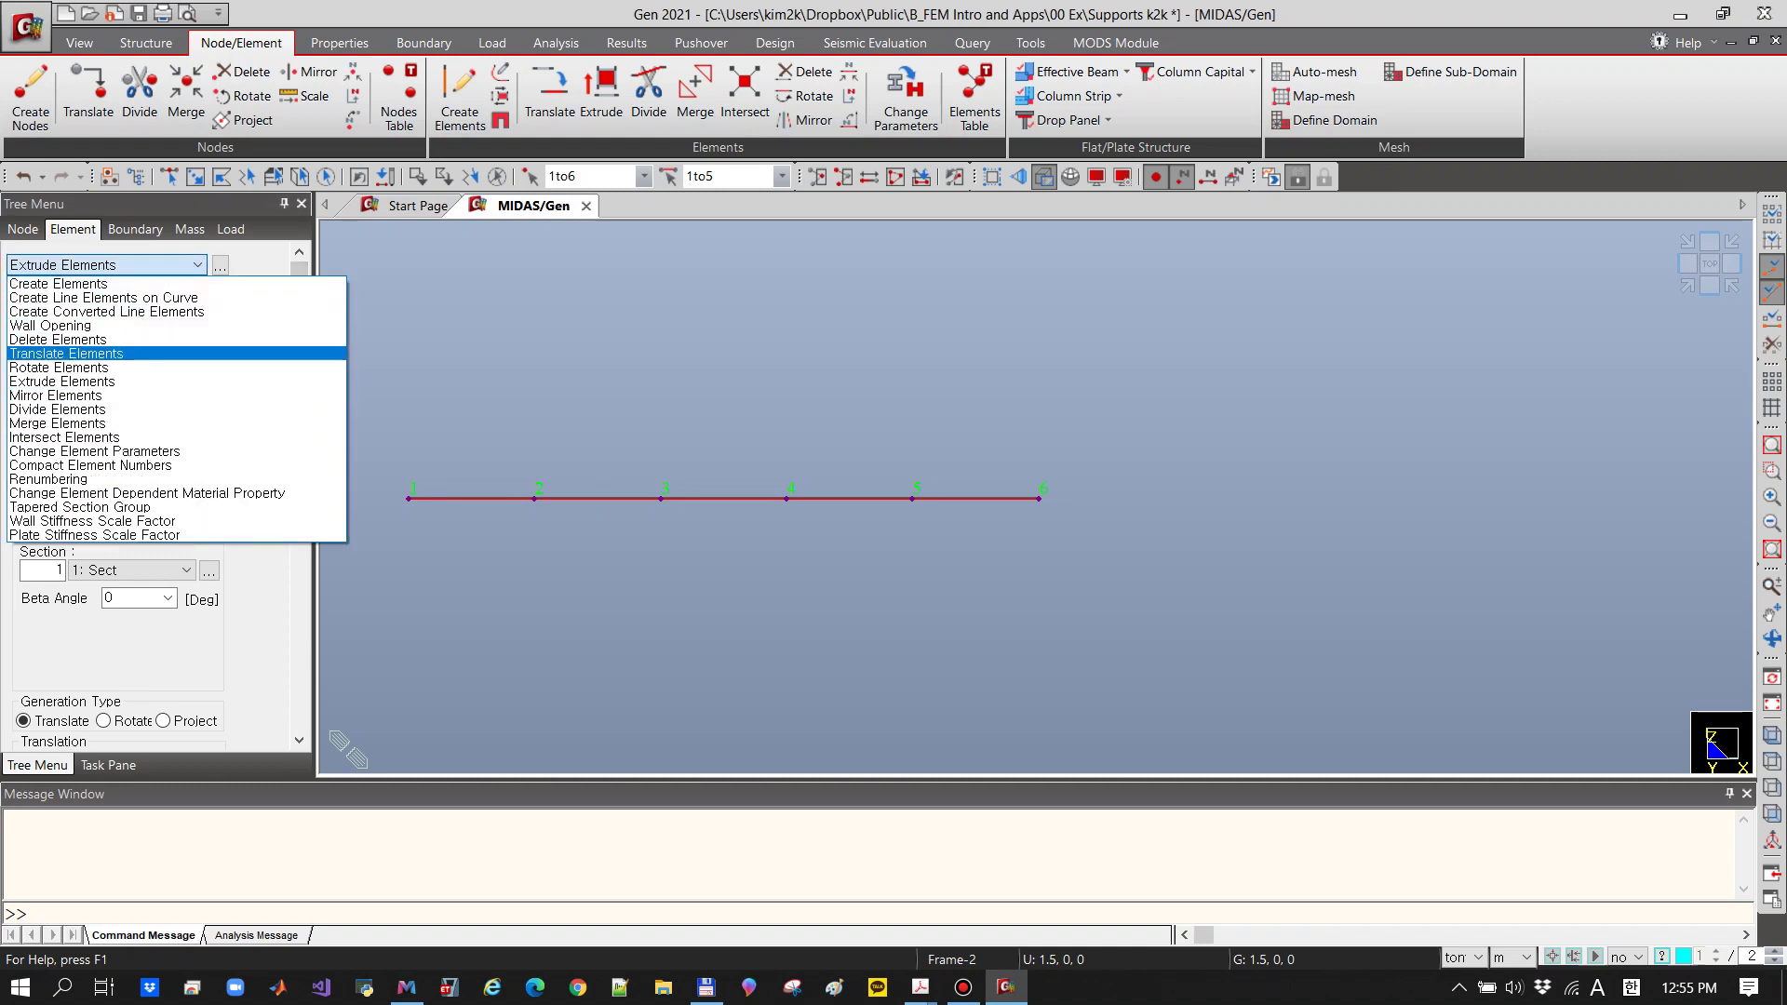
pyautogui.click(65, 352)
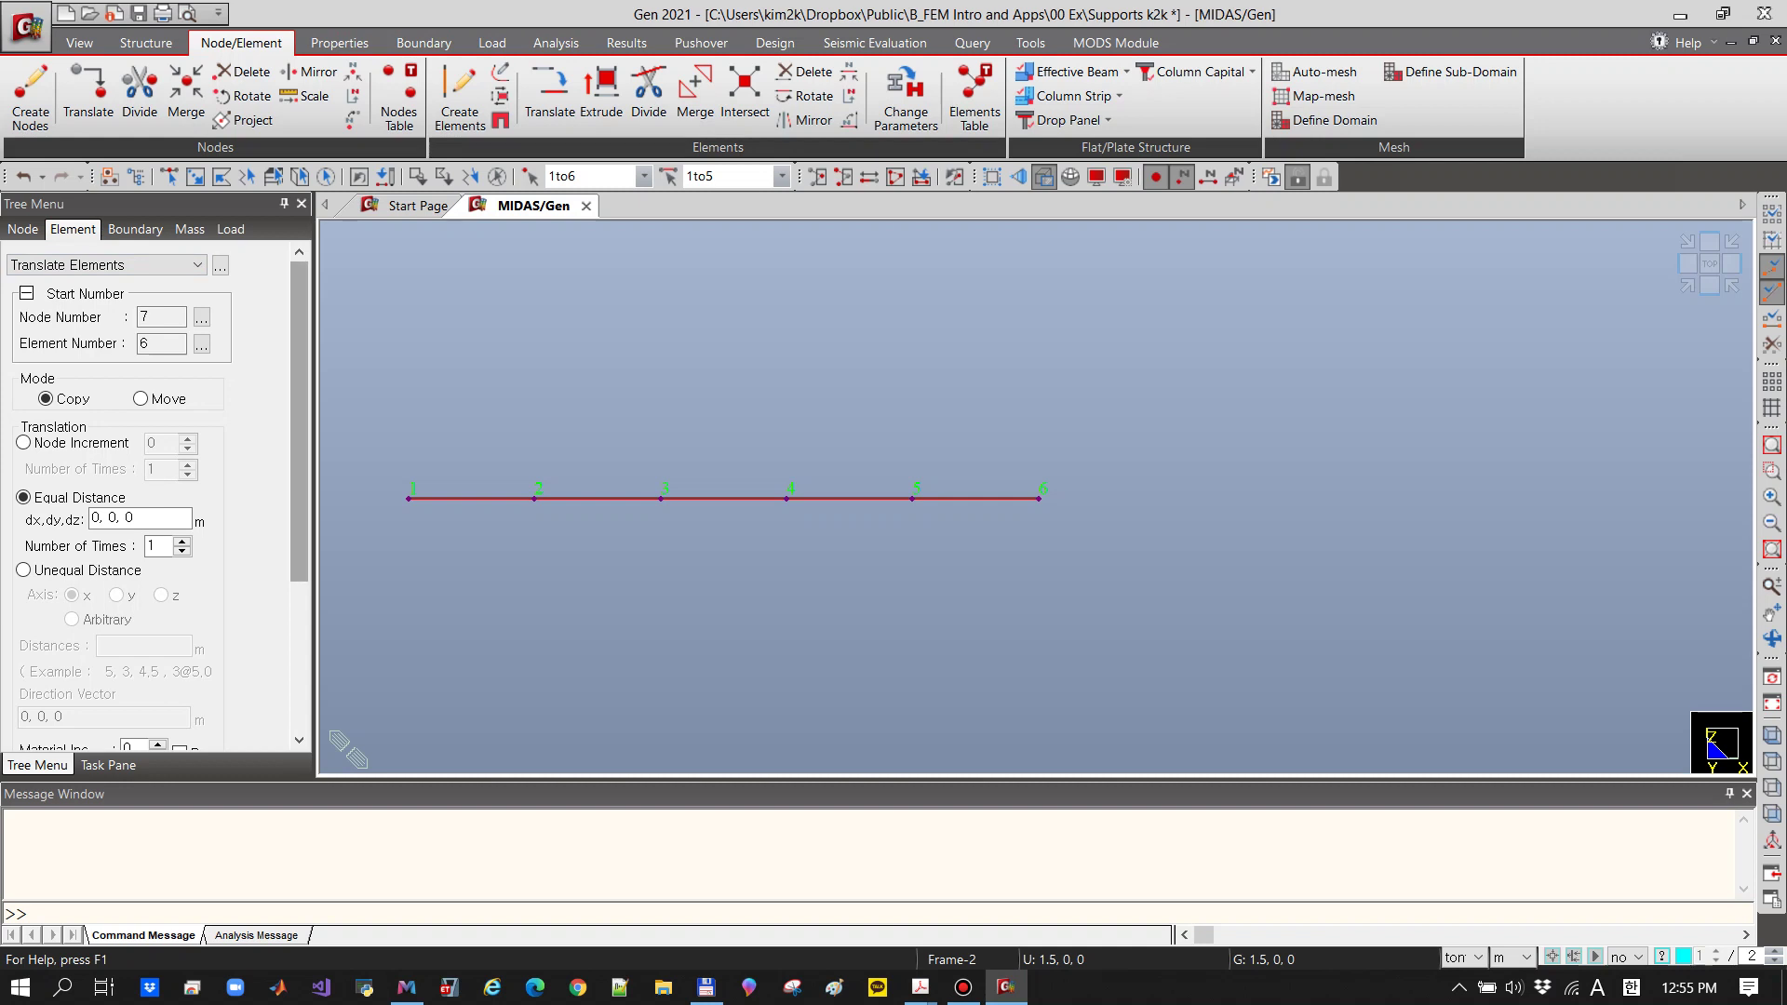
pyautogui.moveTo(299, 400); pyautogui.dragTo(298, 462)
pyautogui.click(146, 421)
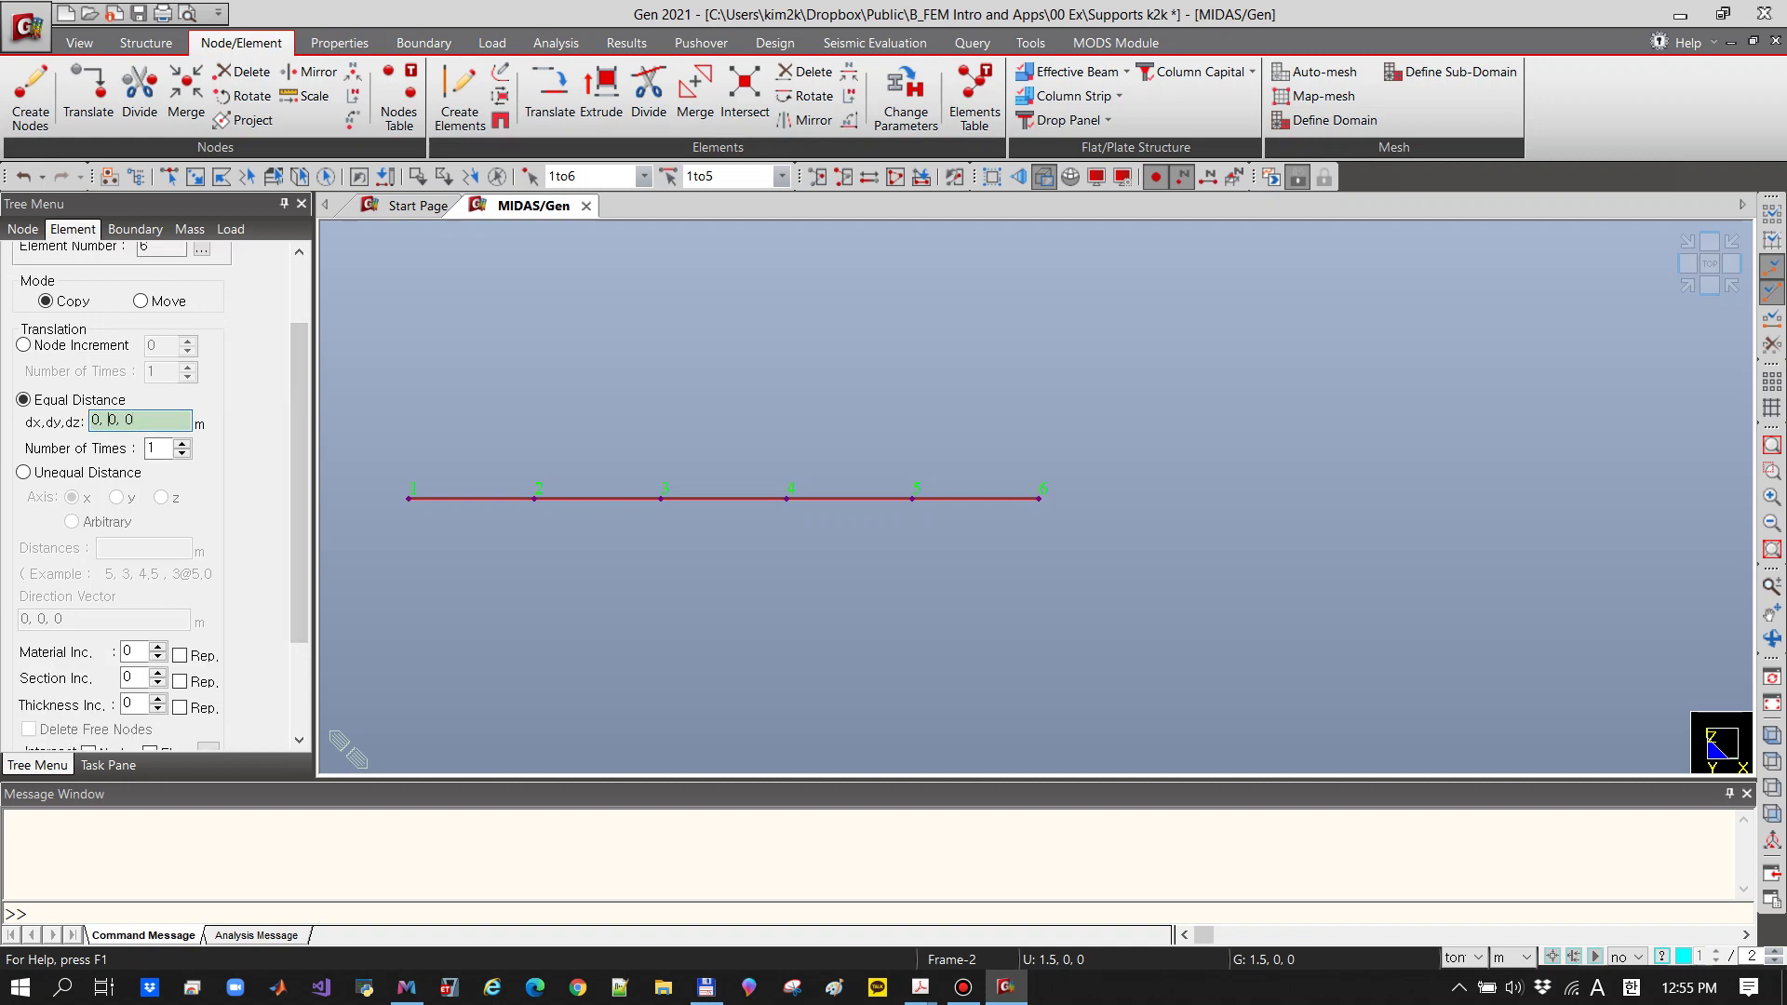
pyautogui.doubleClick(96, 421)
pyautogui.write('5')
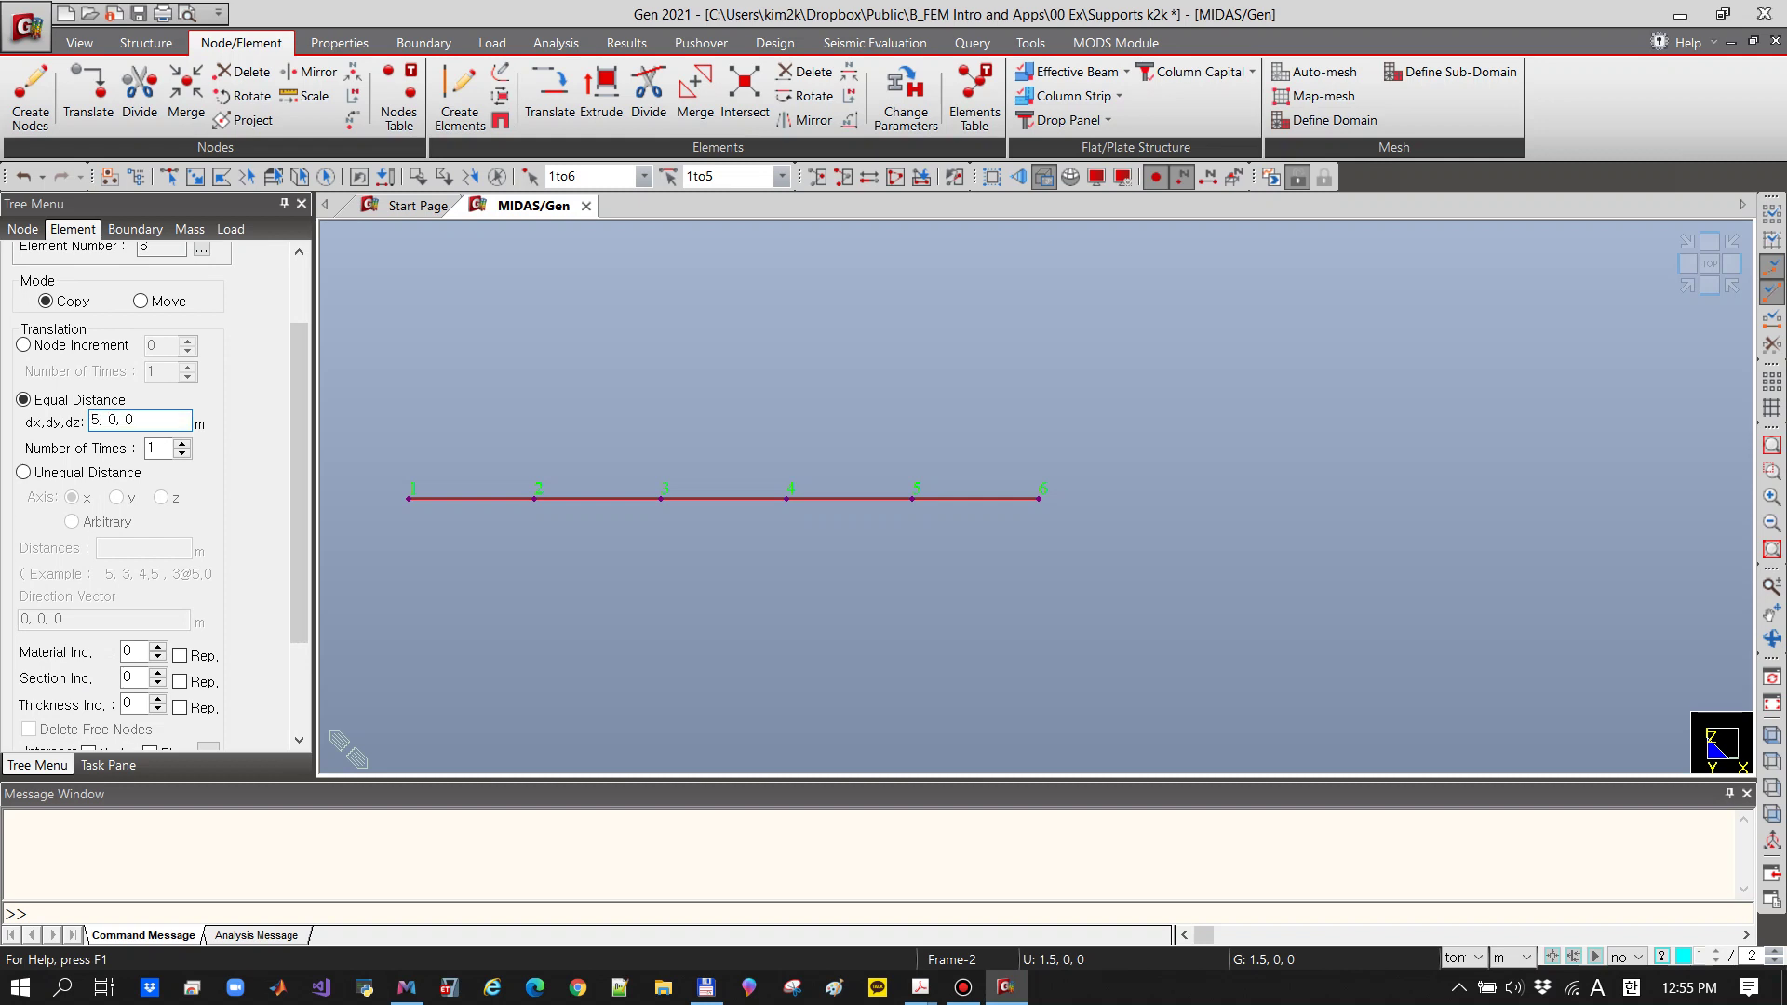
pyautogui.doubleClick(129, 420)
pyautogui.write('-0.1')
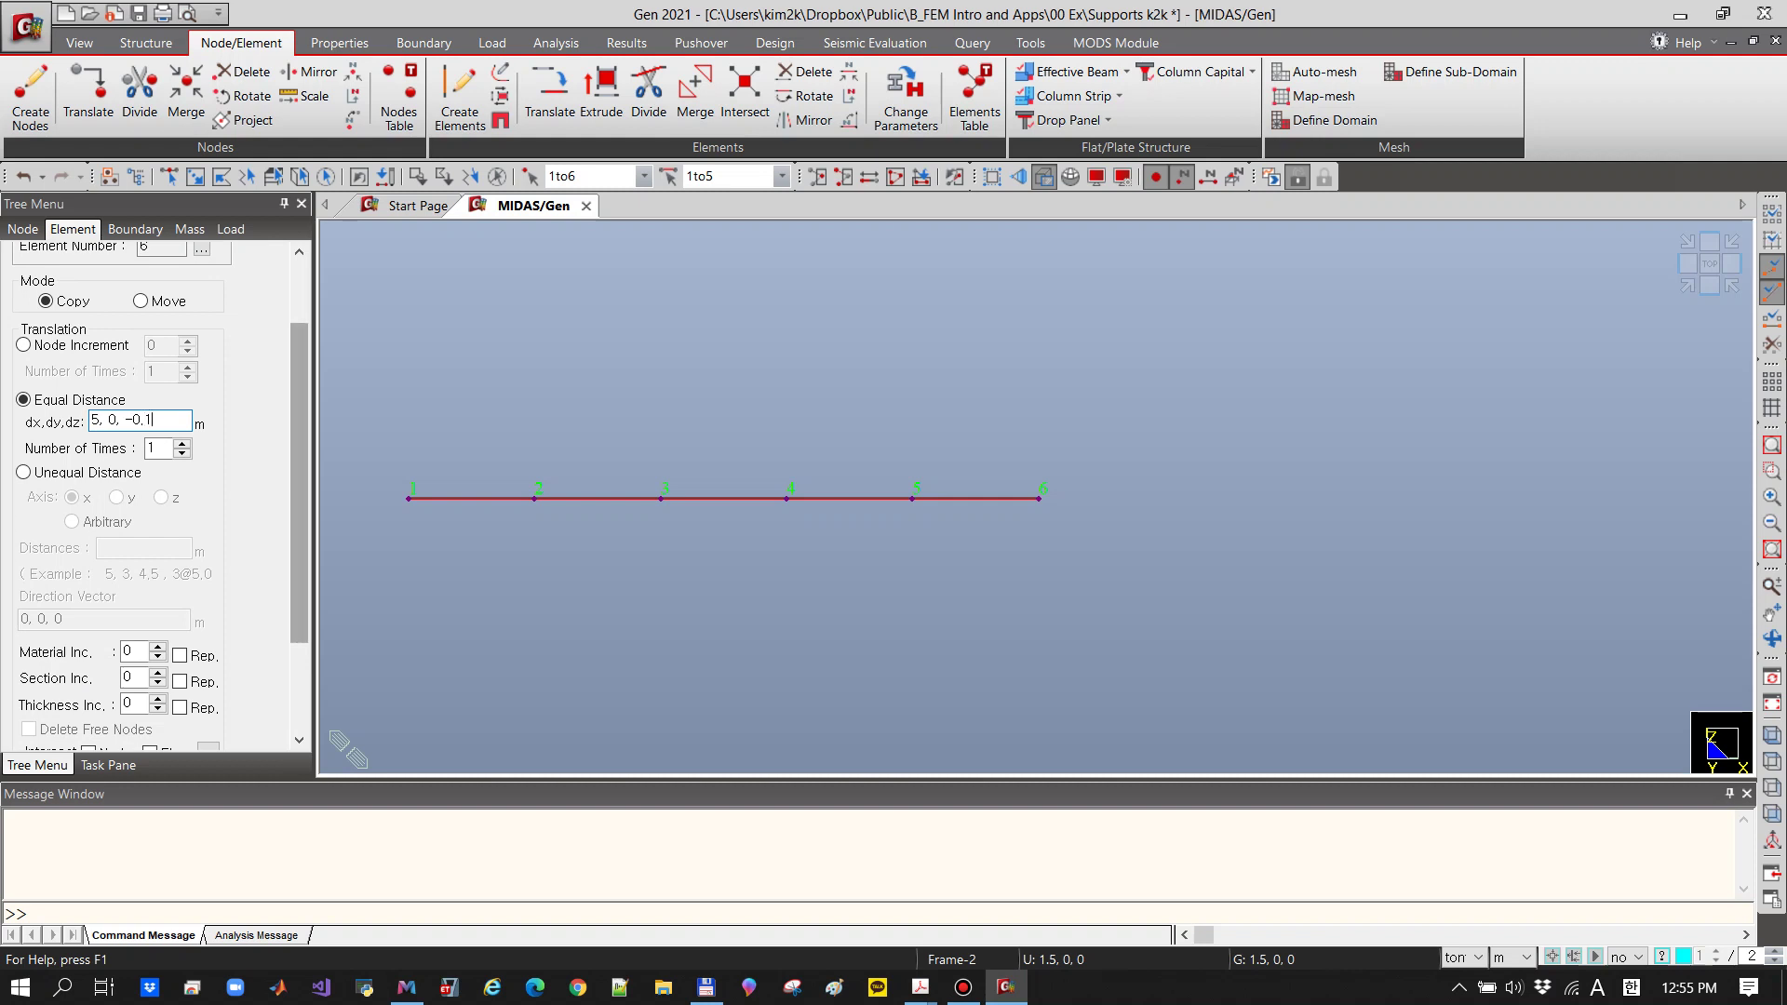
pyautogui.scroll(-3, 160, 495)
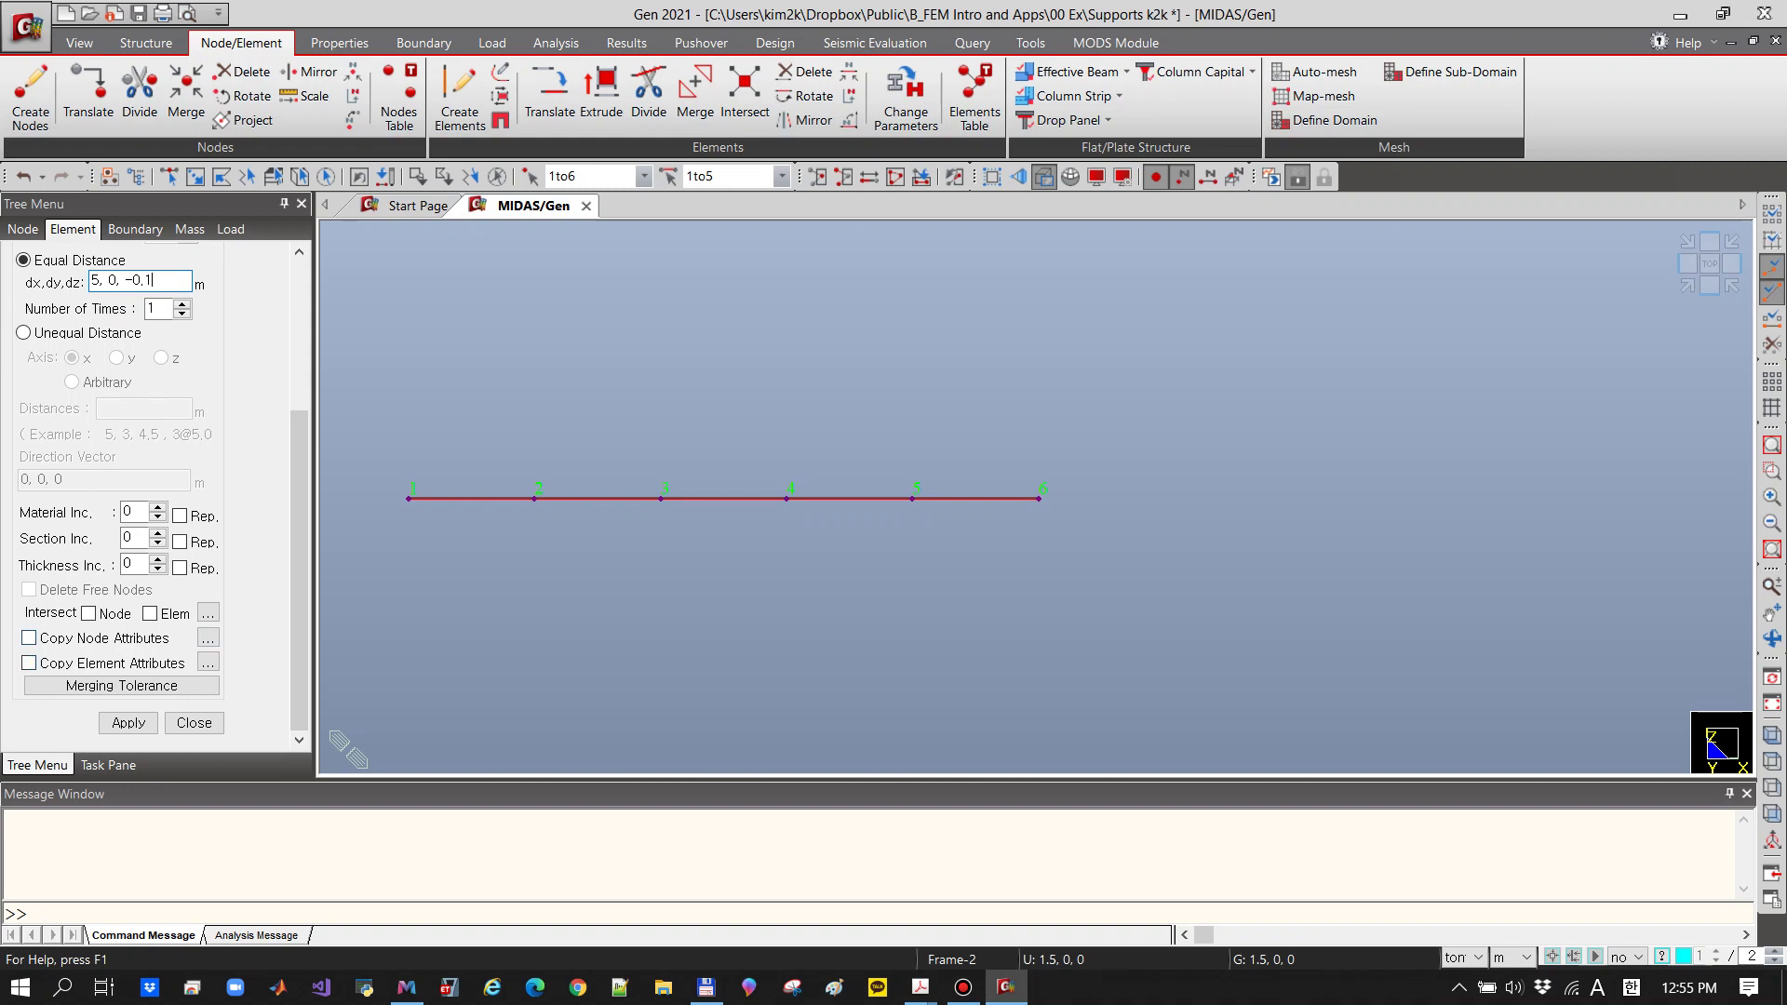
pyautogui.click(29, 637)
pyautogui.click(128, 723)
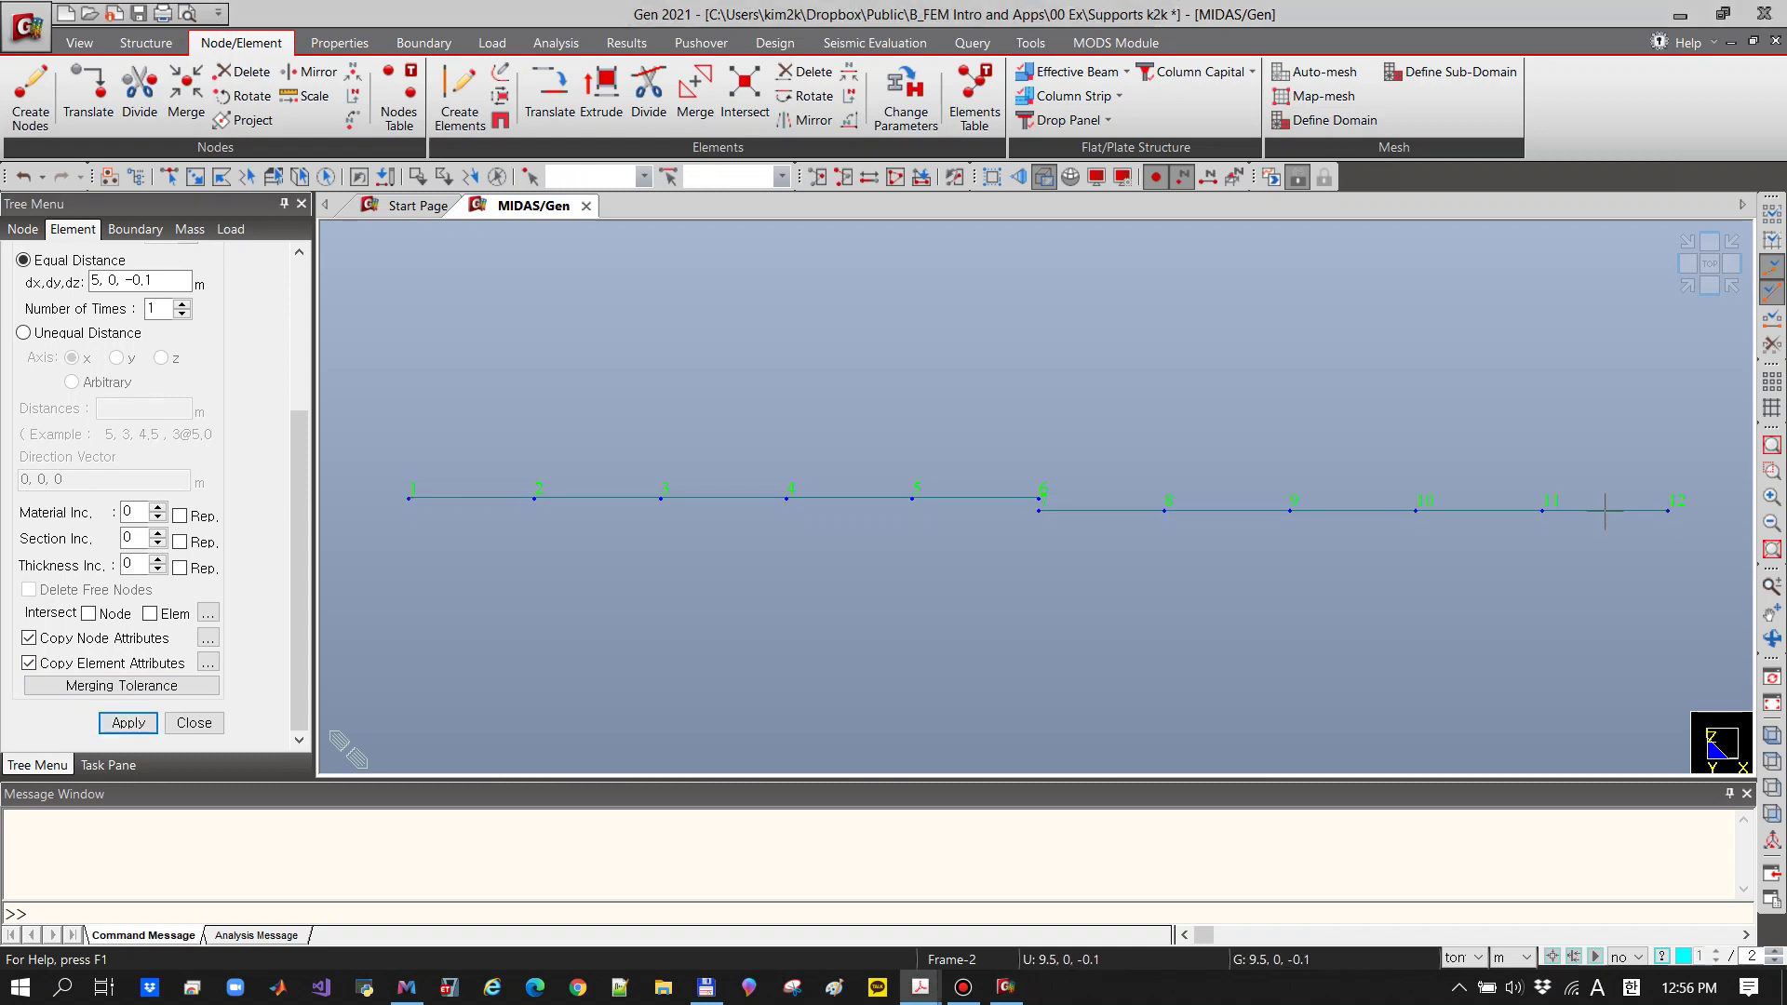
# Check the section 4.7.1 model figure in 04_07 Spring.pdf and add a support restraining Dx and Dz at node 1 in midas Gen
pyautogui.moveTo(919, 986)
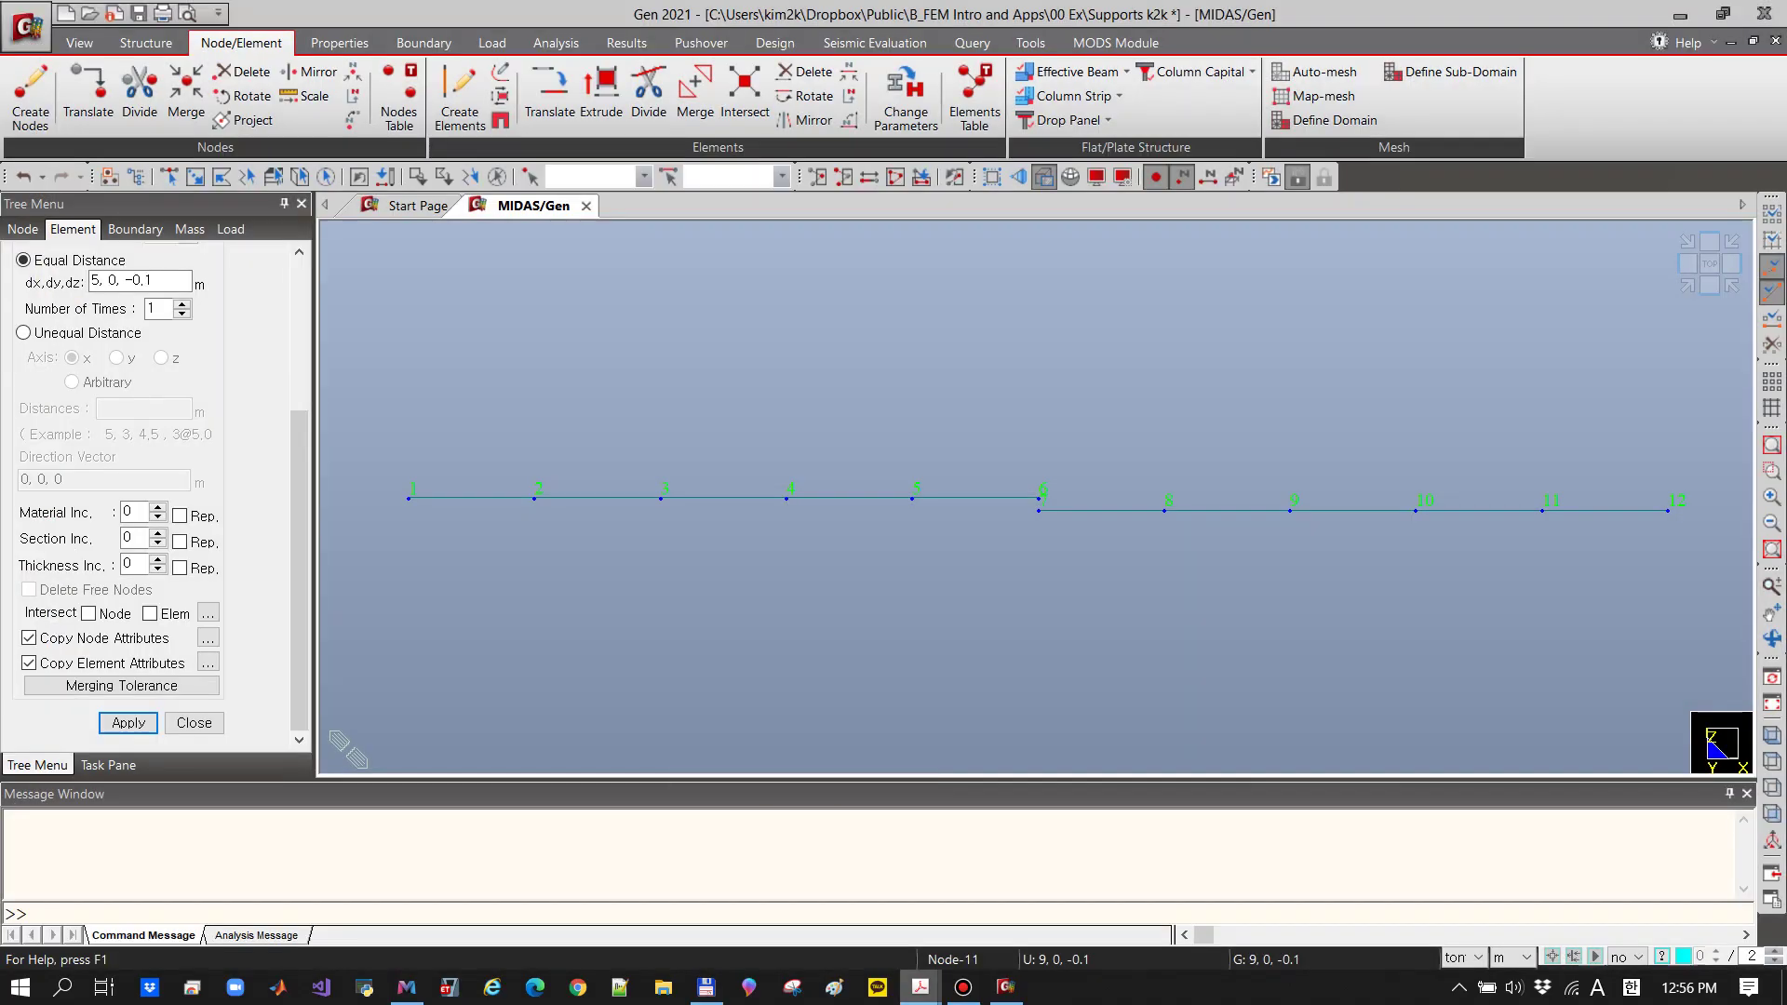
pyautogui.click(1000, 903)
pyautogui.press('Home')
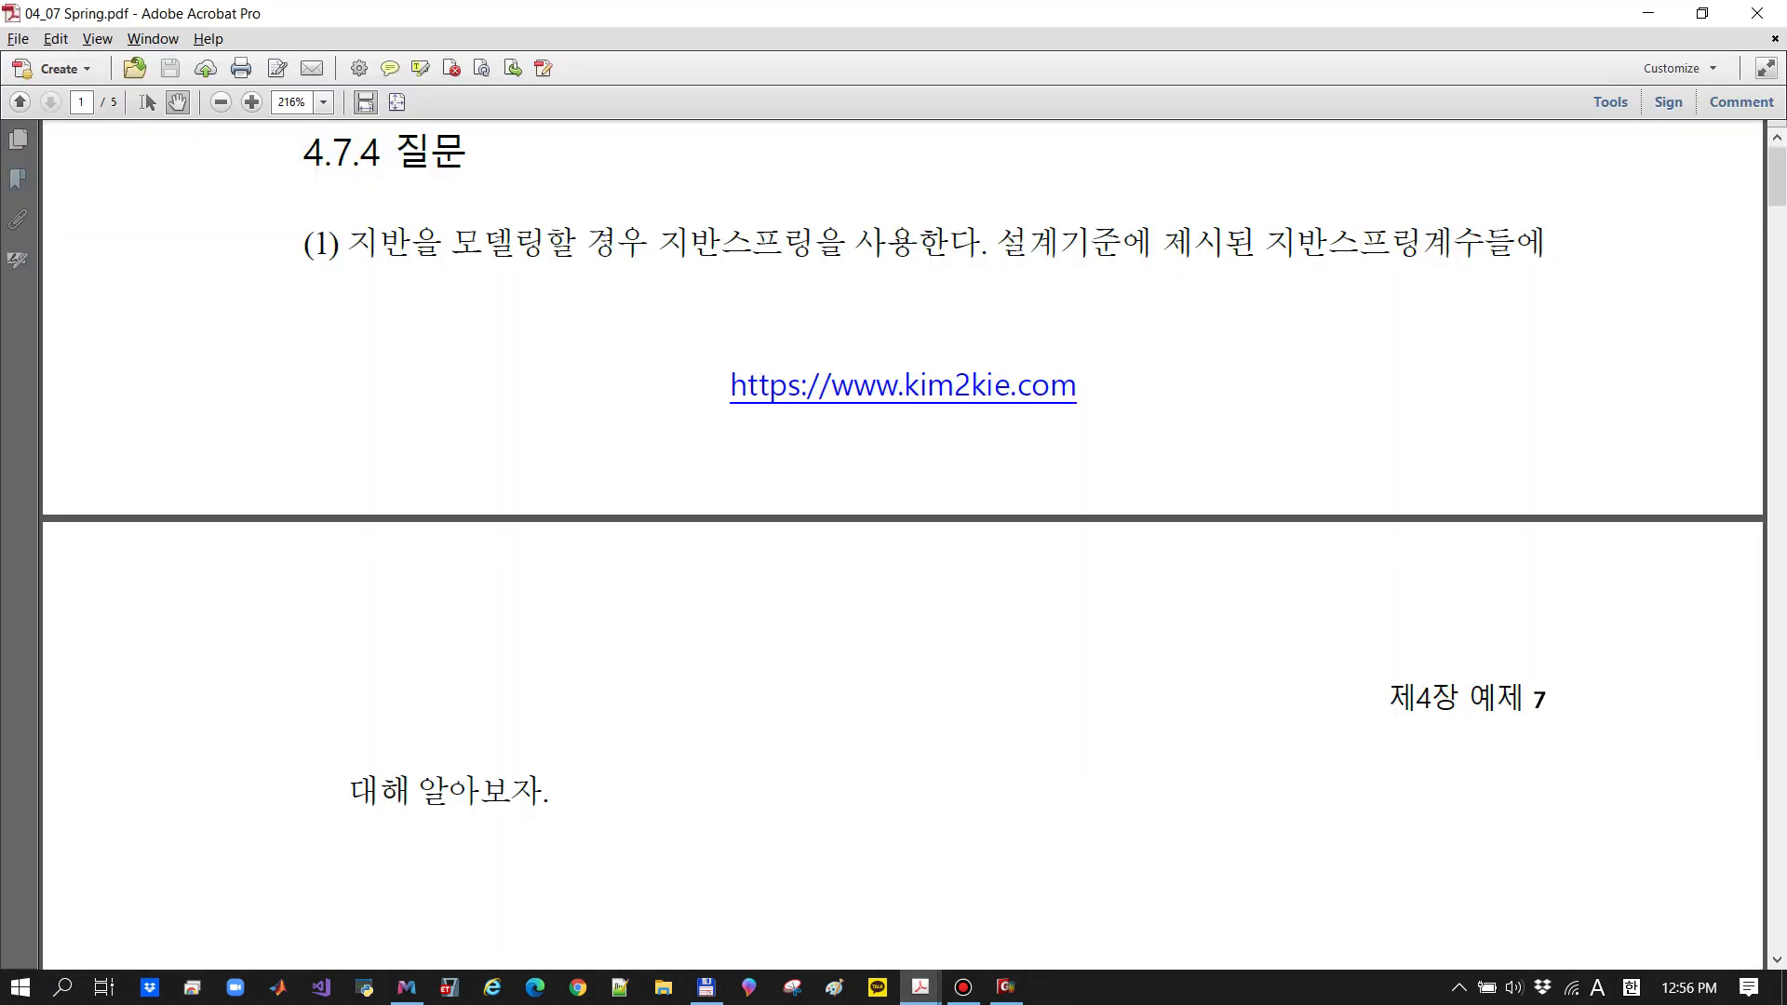
pyautogui.scroll(-4, 903, 544)
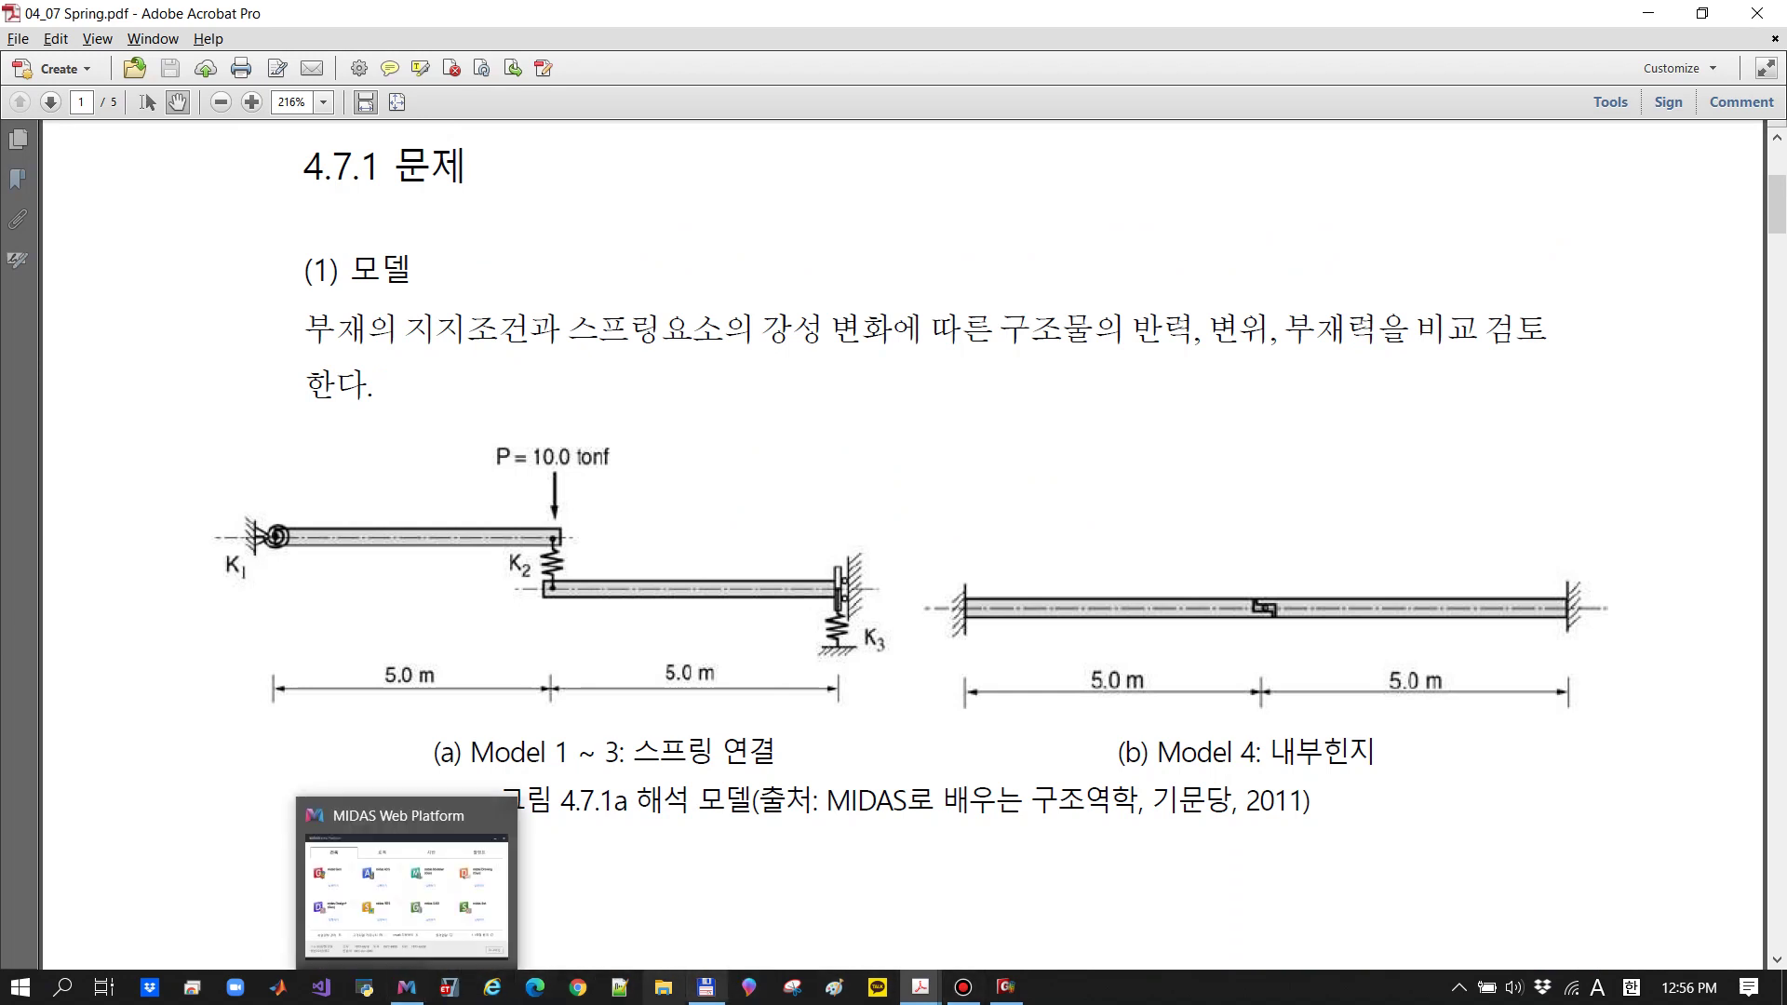
pyautogui.click(1005, 987)
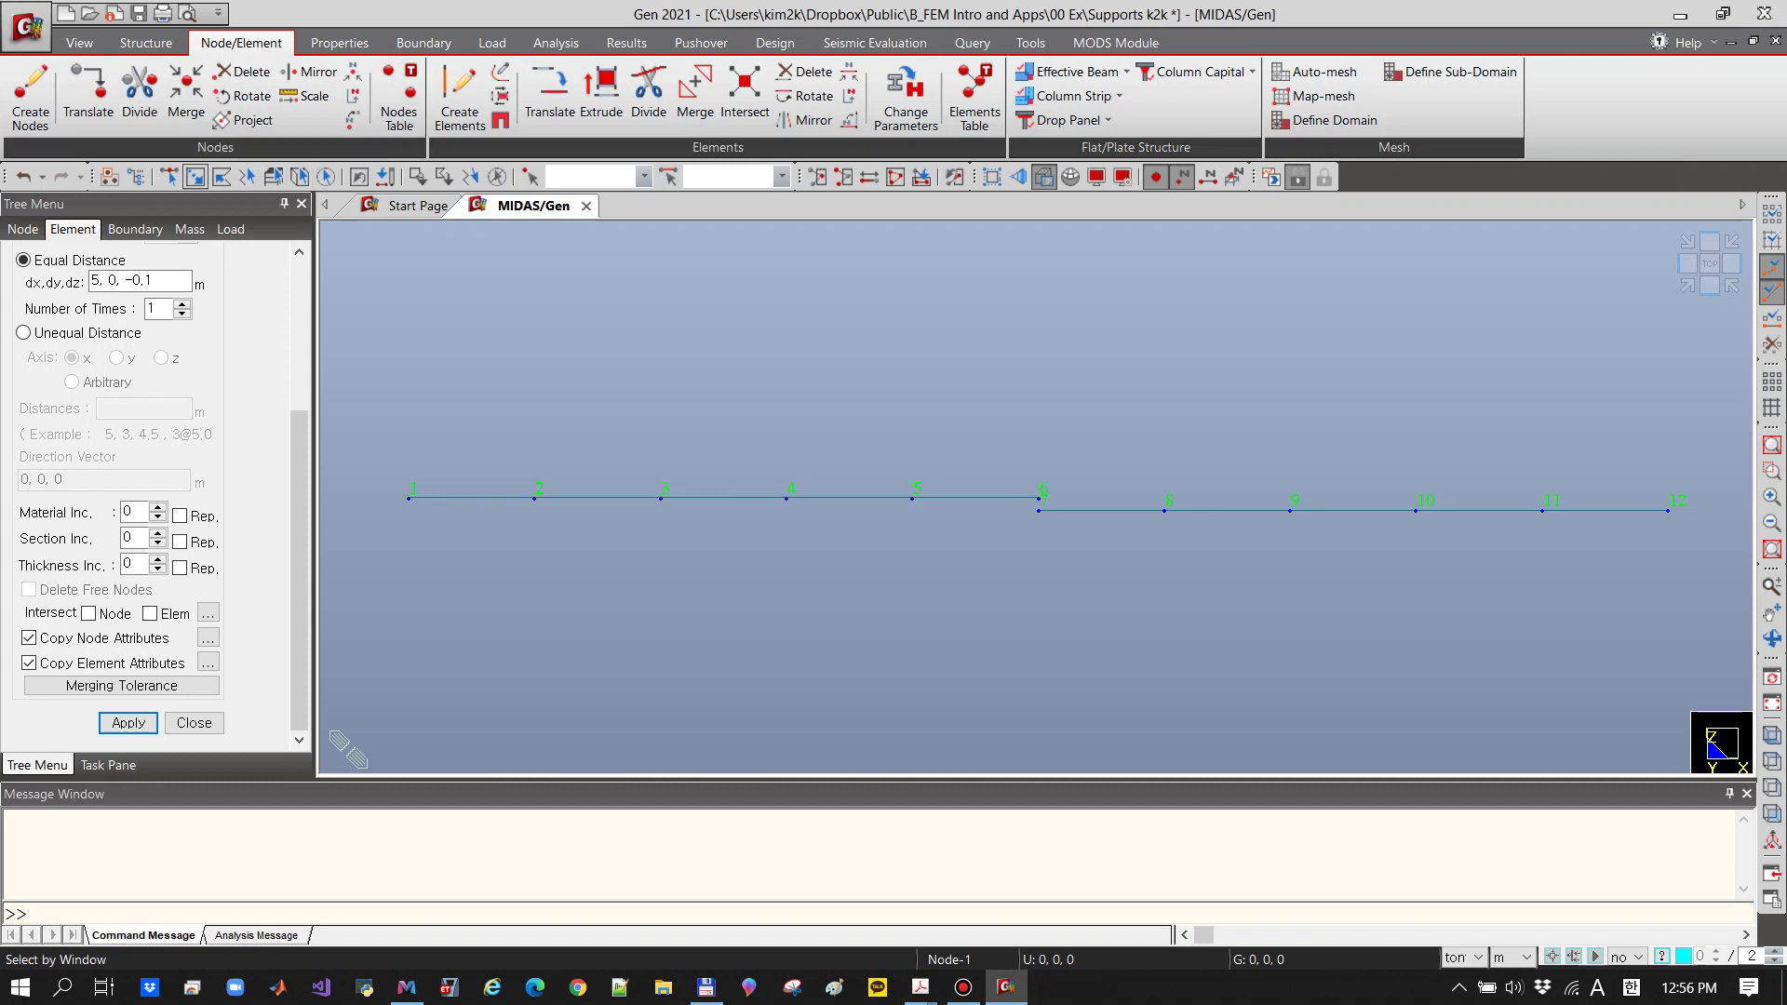
pyautogui.click(194, 177)
pyautogui.click(447, 418)
pyautogui.click(380, 605)
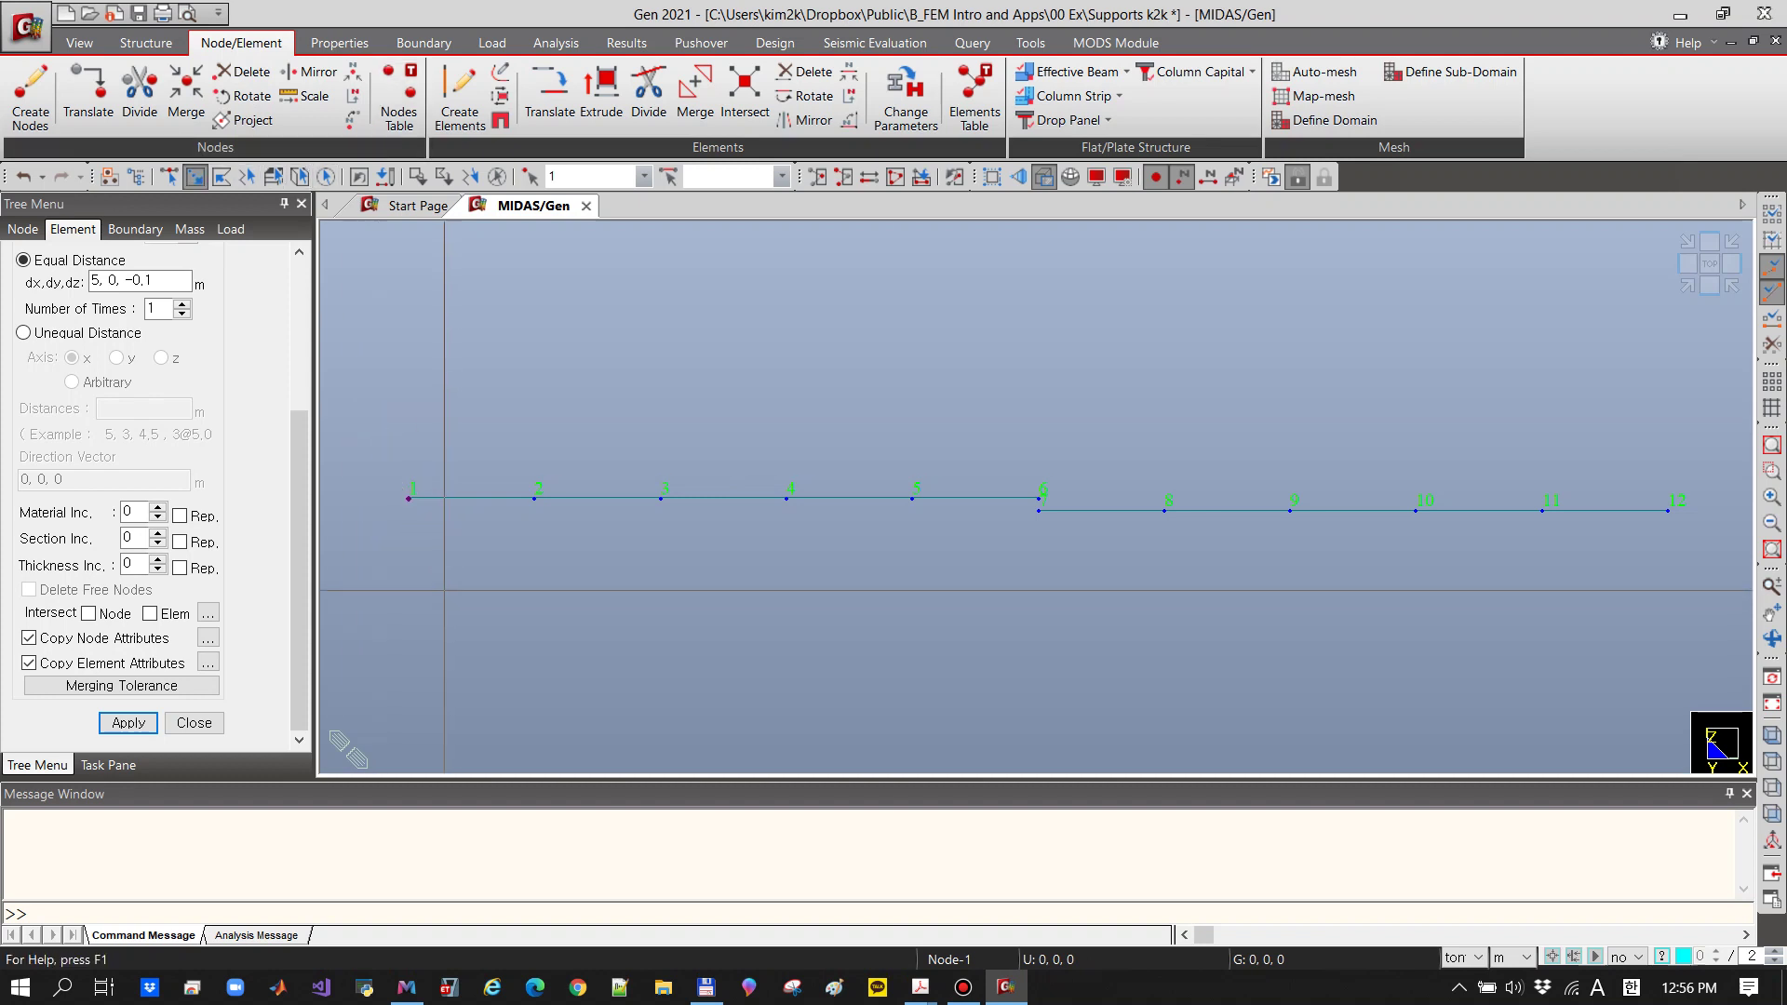
pyautogui.click(423, 43)
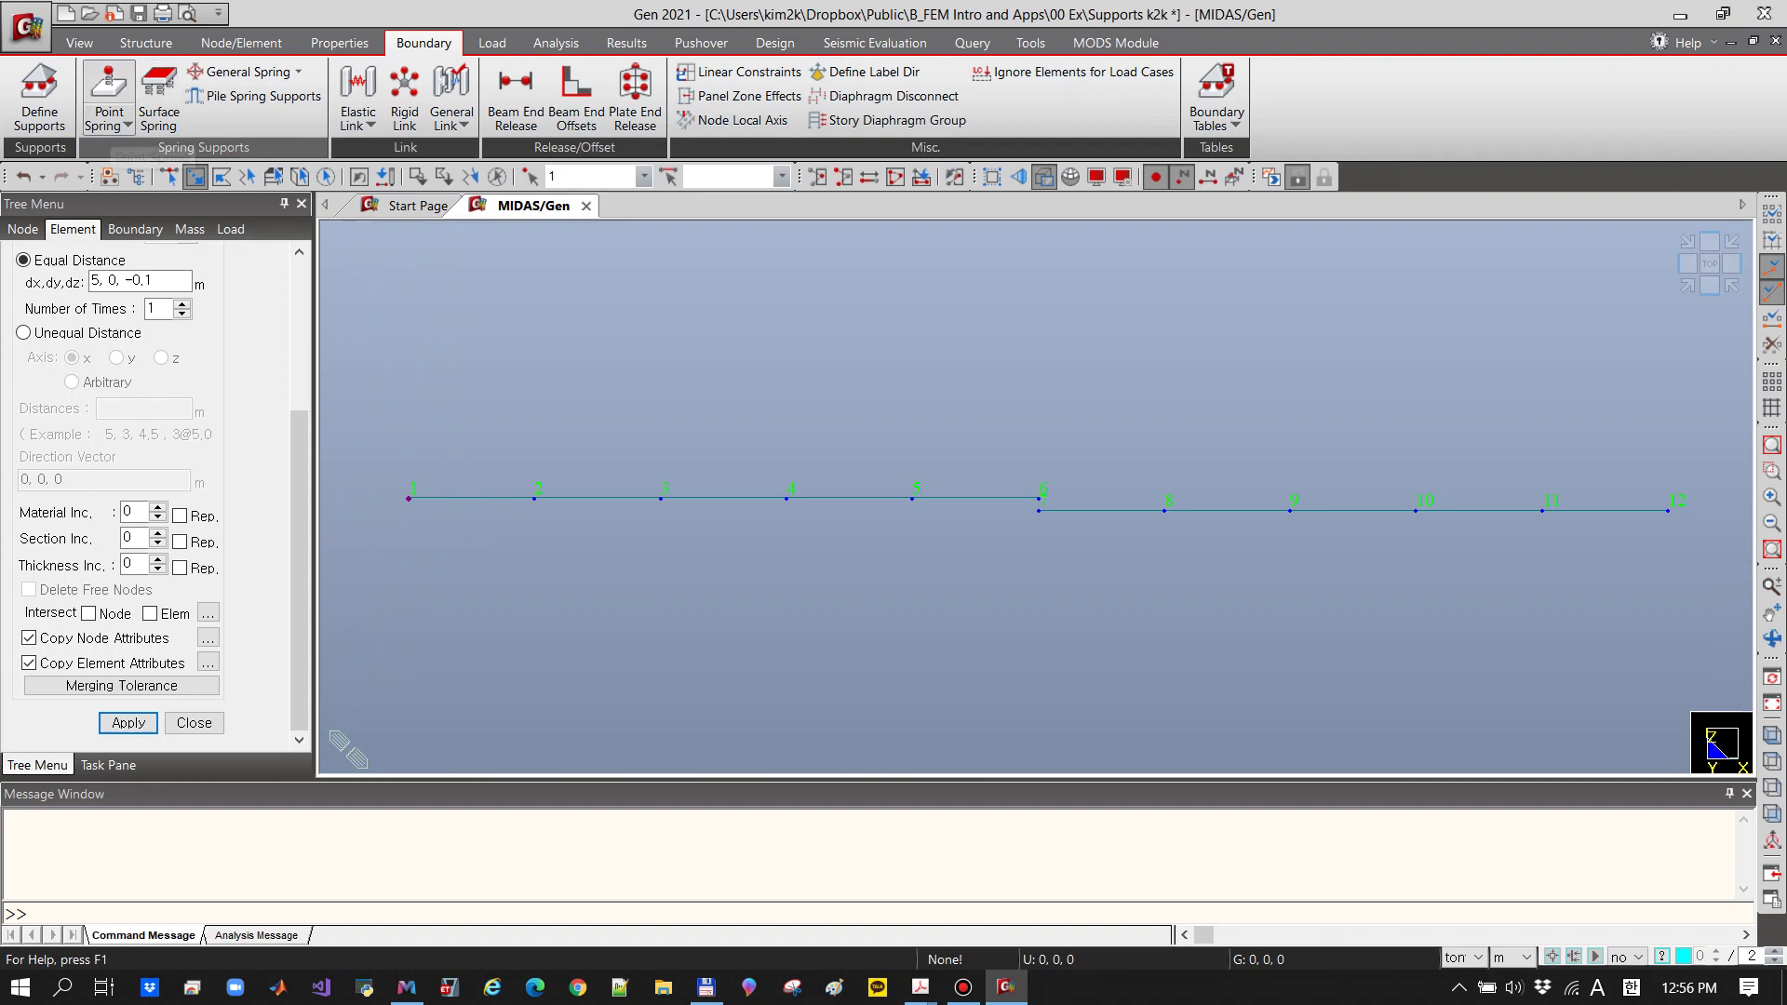
pyautogui.click(39, 93)
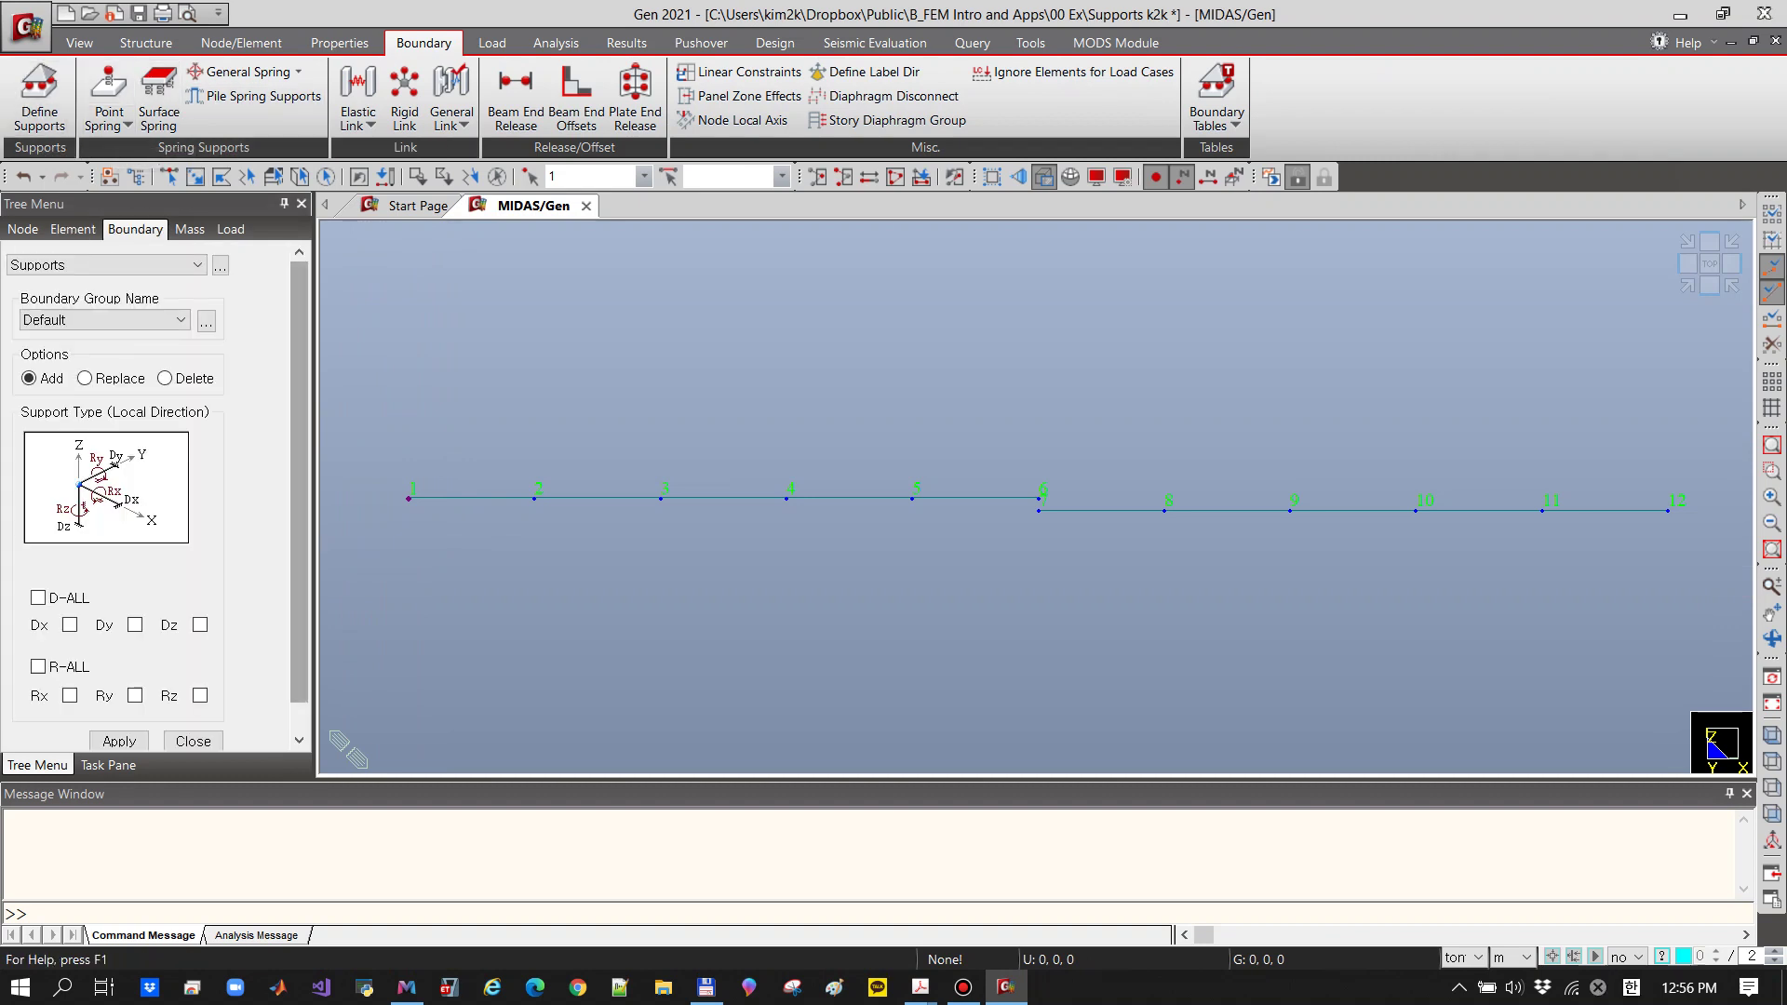
pyautogui.scroll(-1, 154, 494)
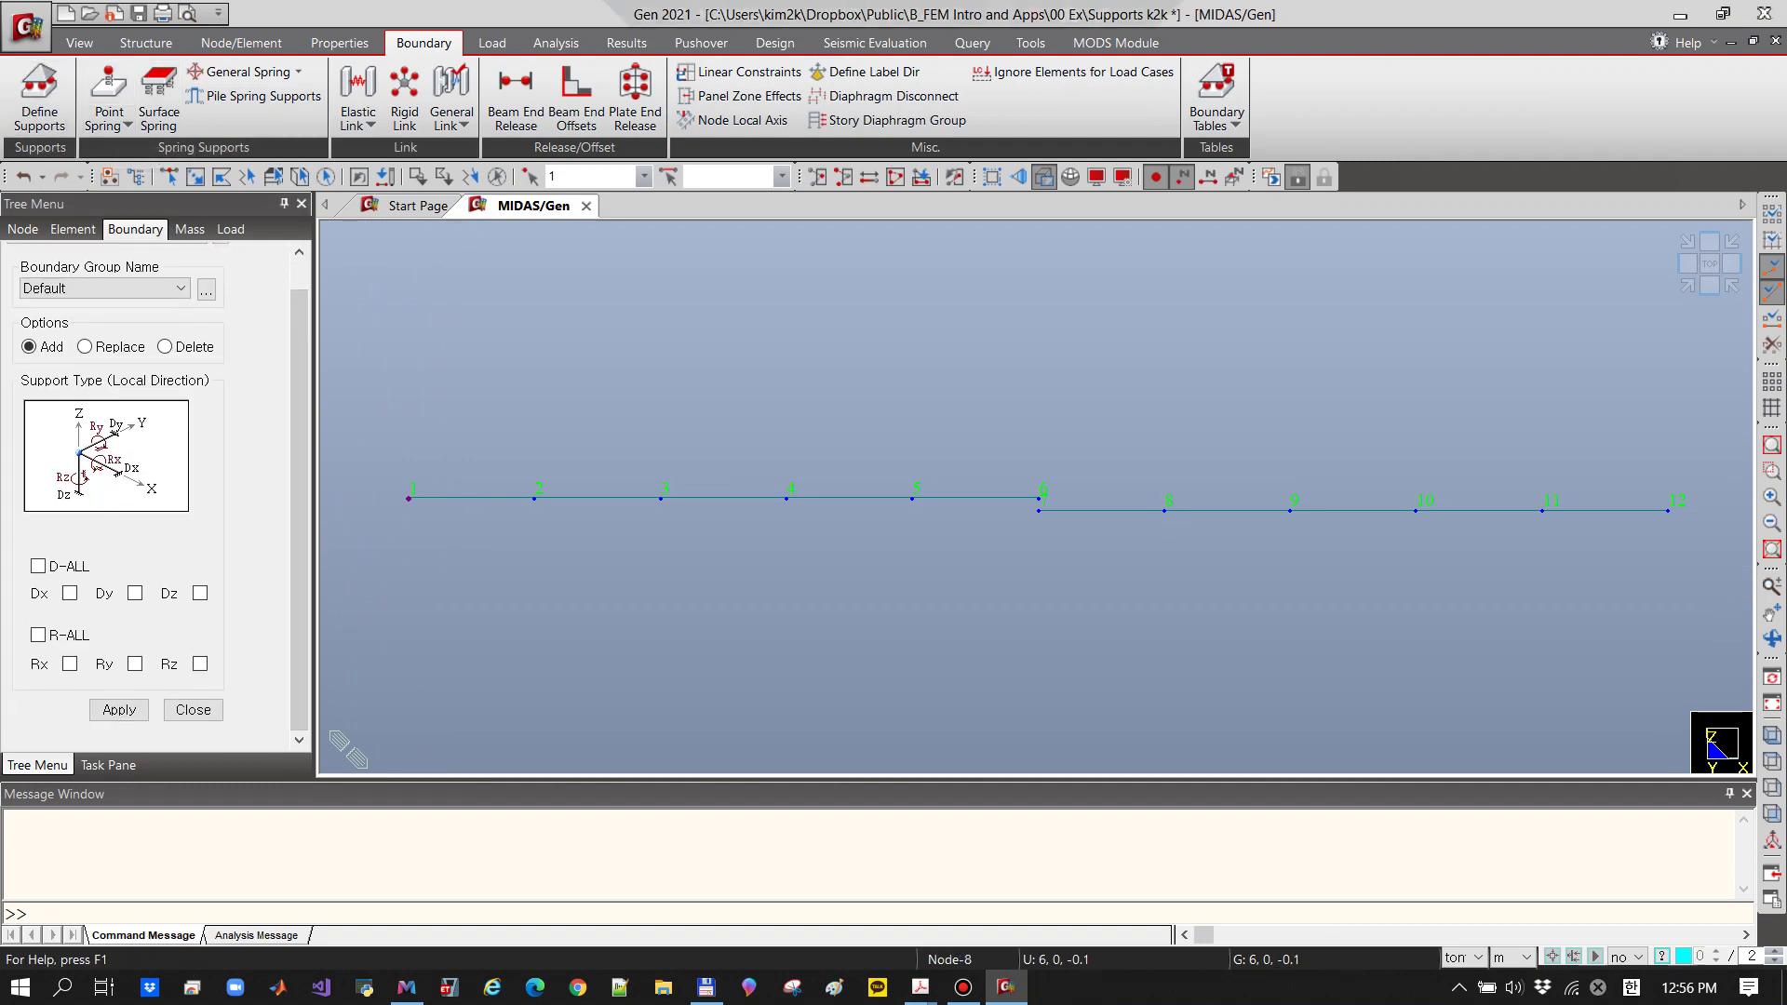
pyautogui.click(70, 593)
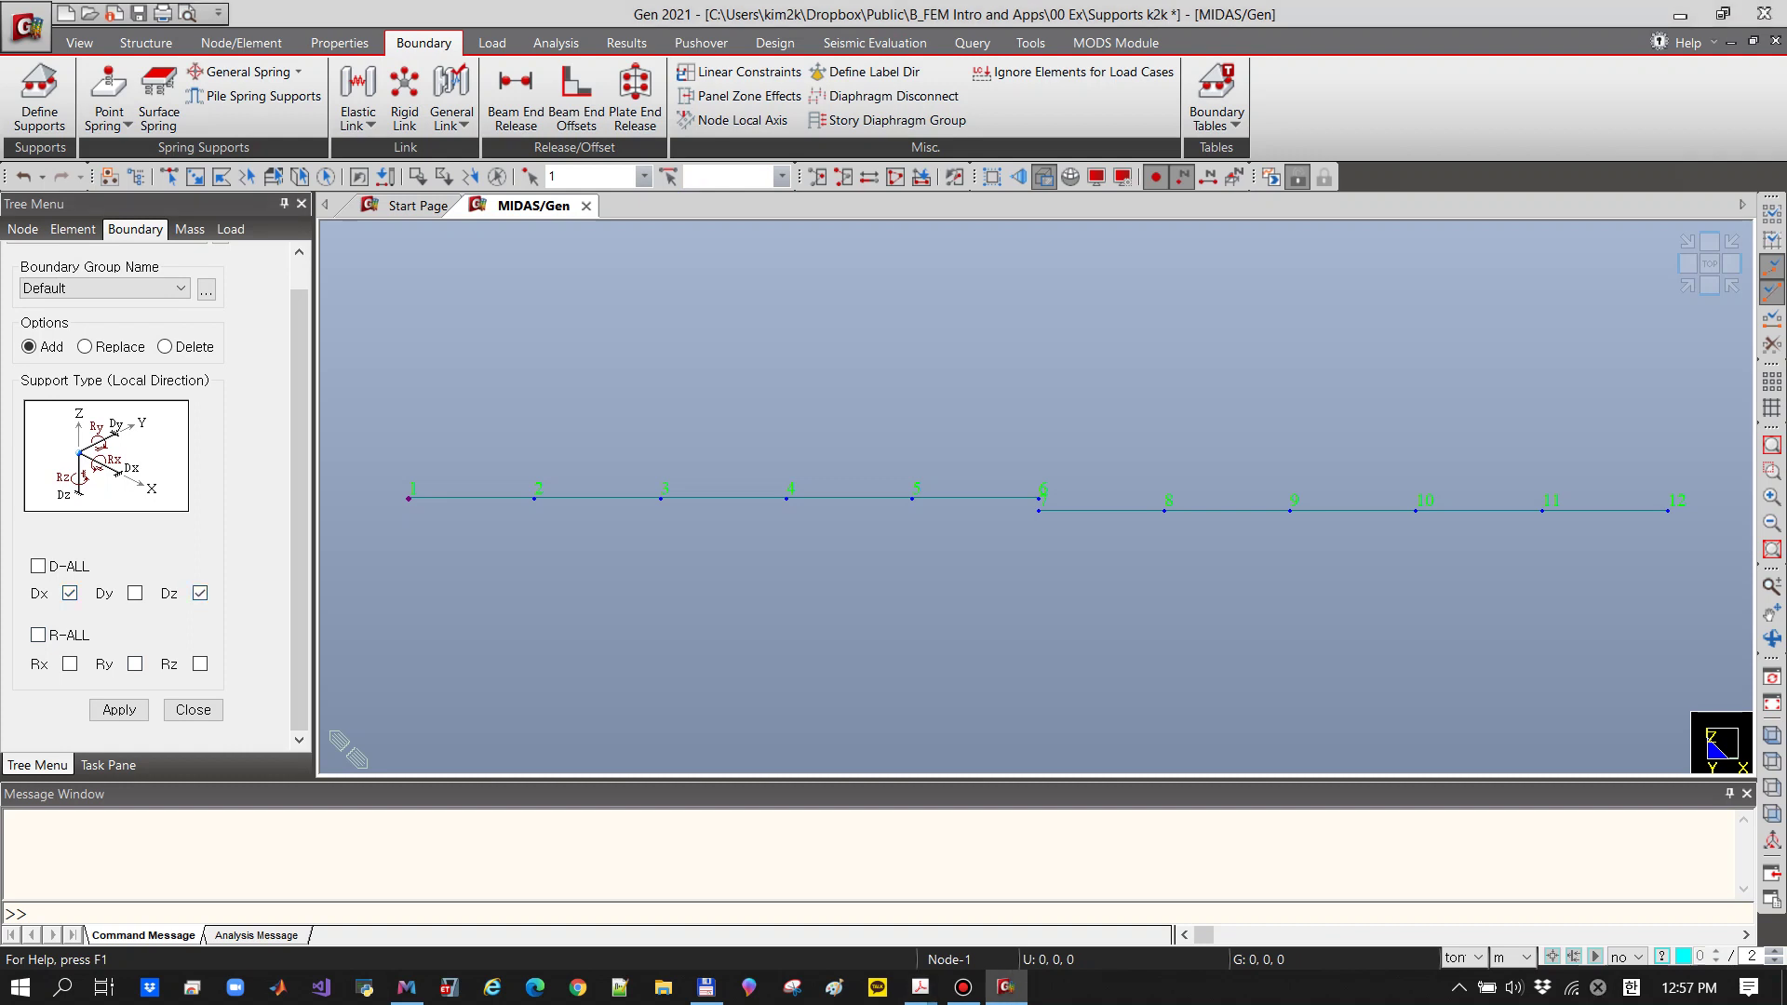
pyautogui.click(119, 709)
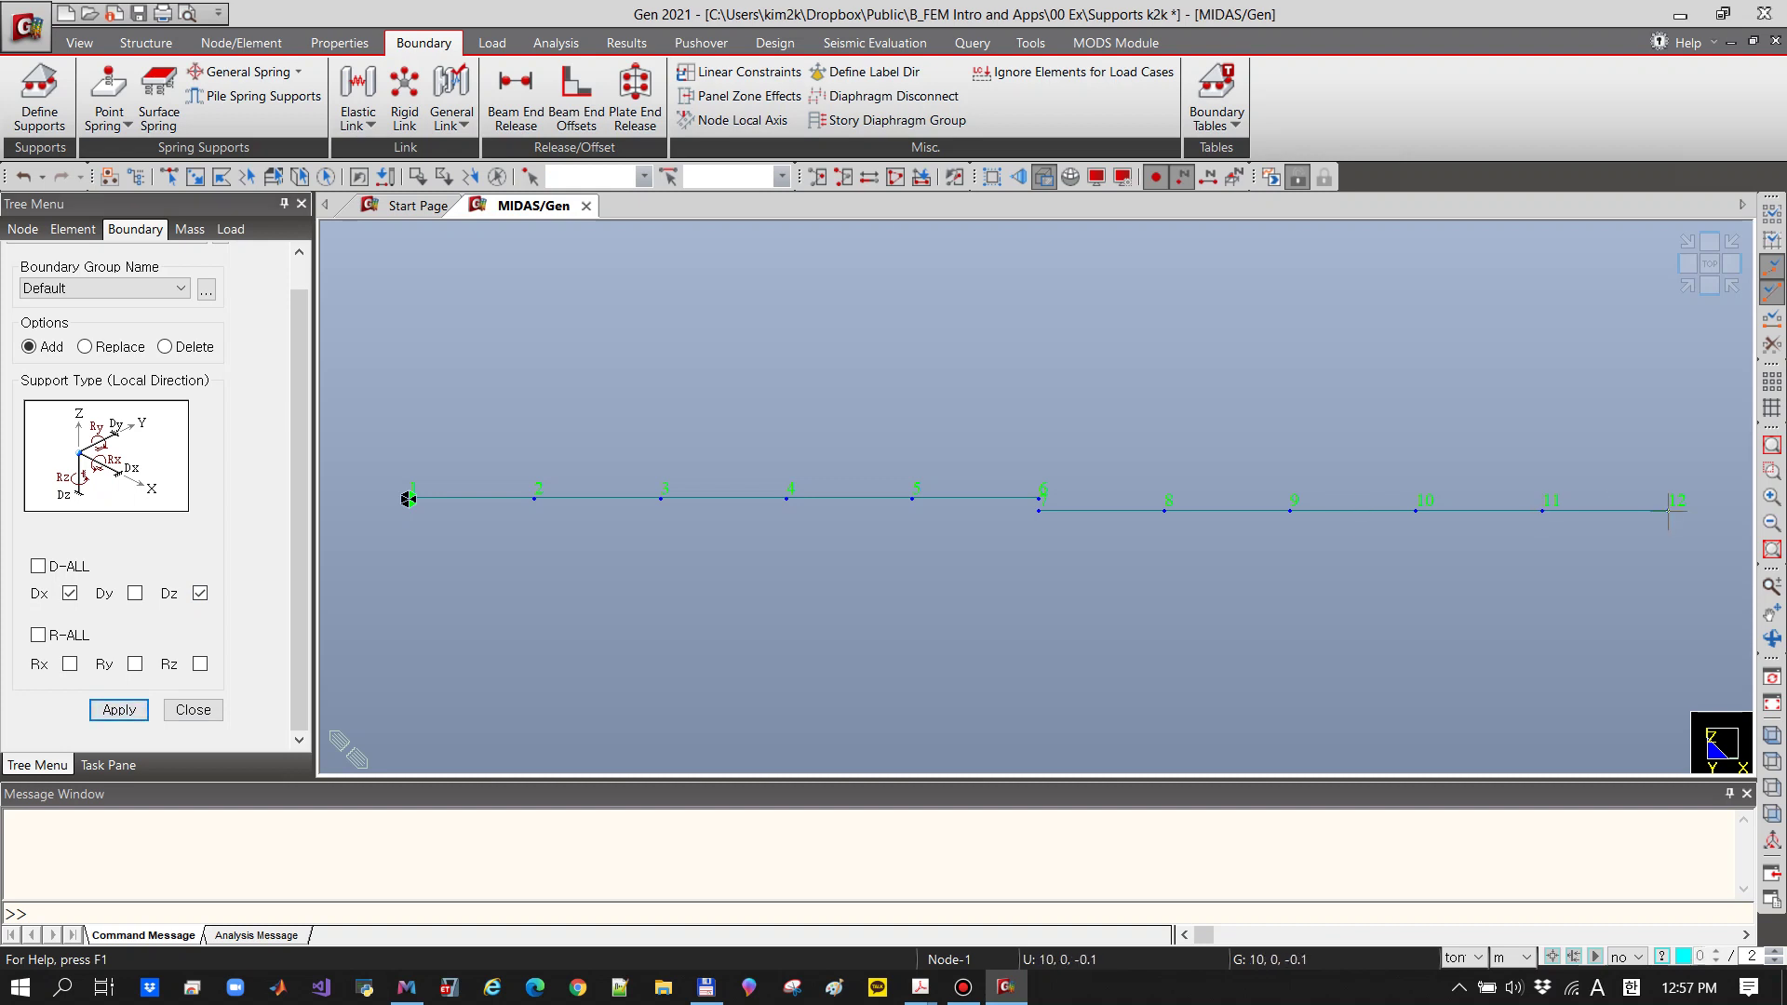
# Add a support at node 12 restraining Dx and Ry, with Dz left free
pyautogui.click(196, 177)
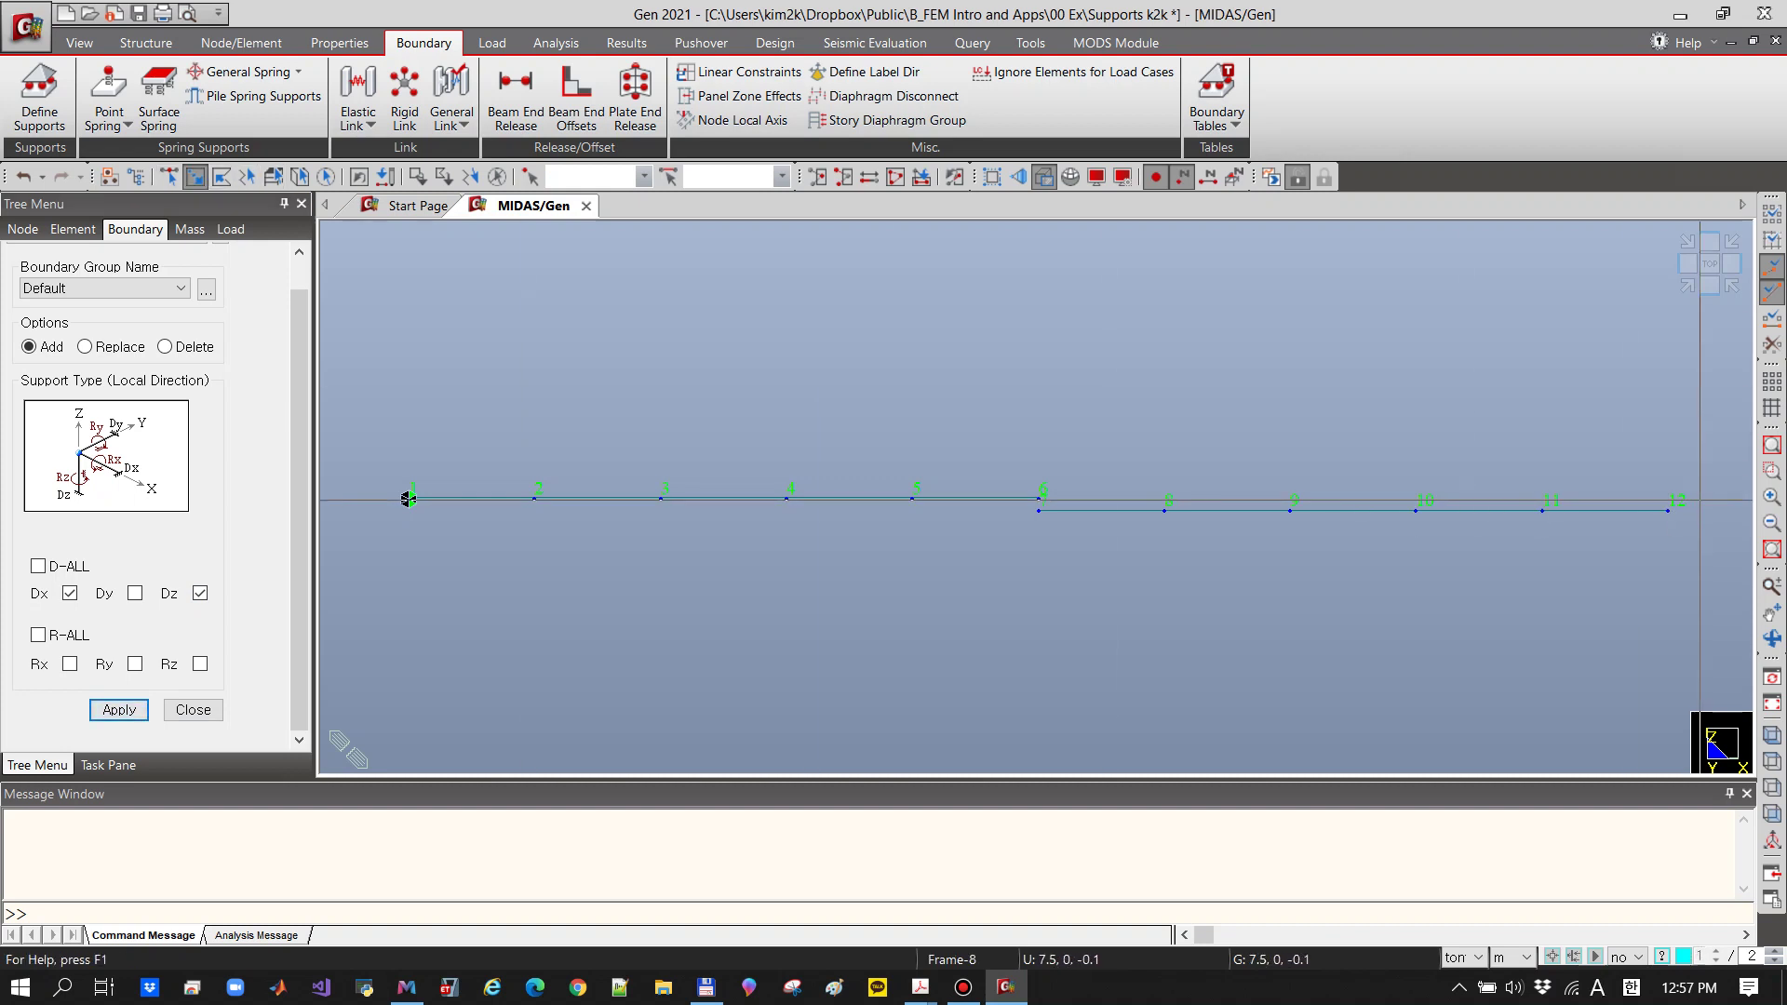
pyautogui.moveTo(1650, 459); pyautogui.dragTo(1697, 564)
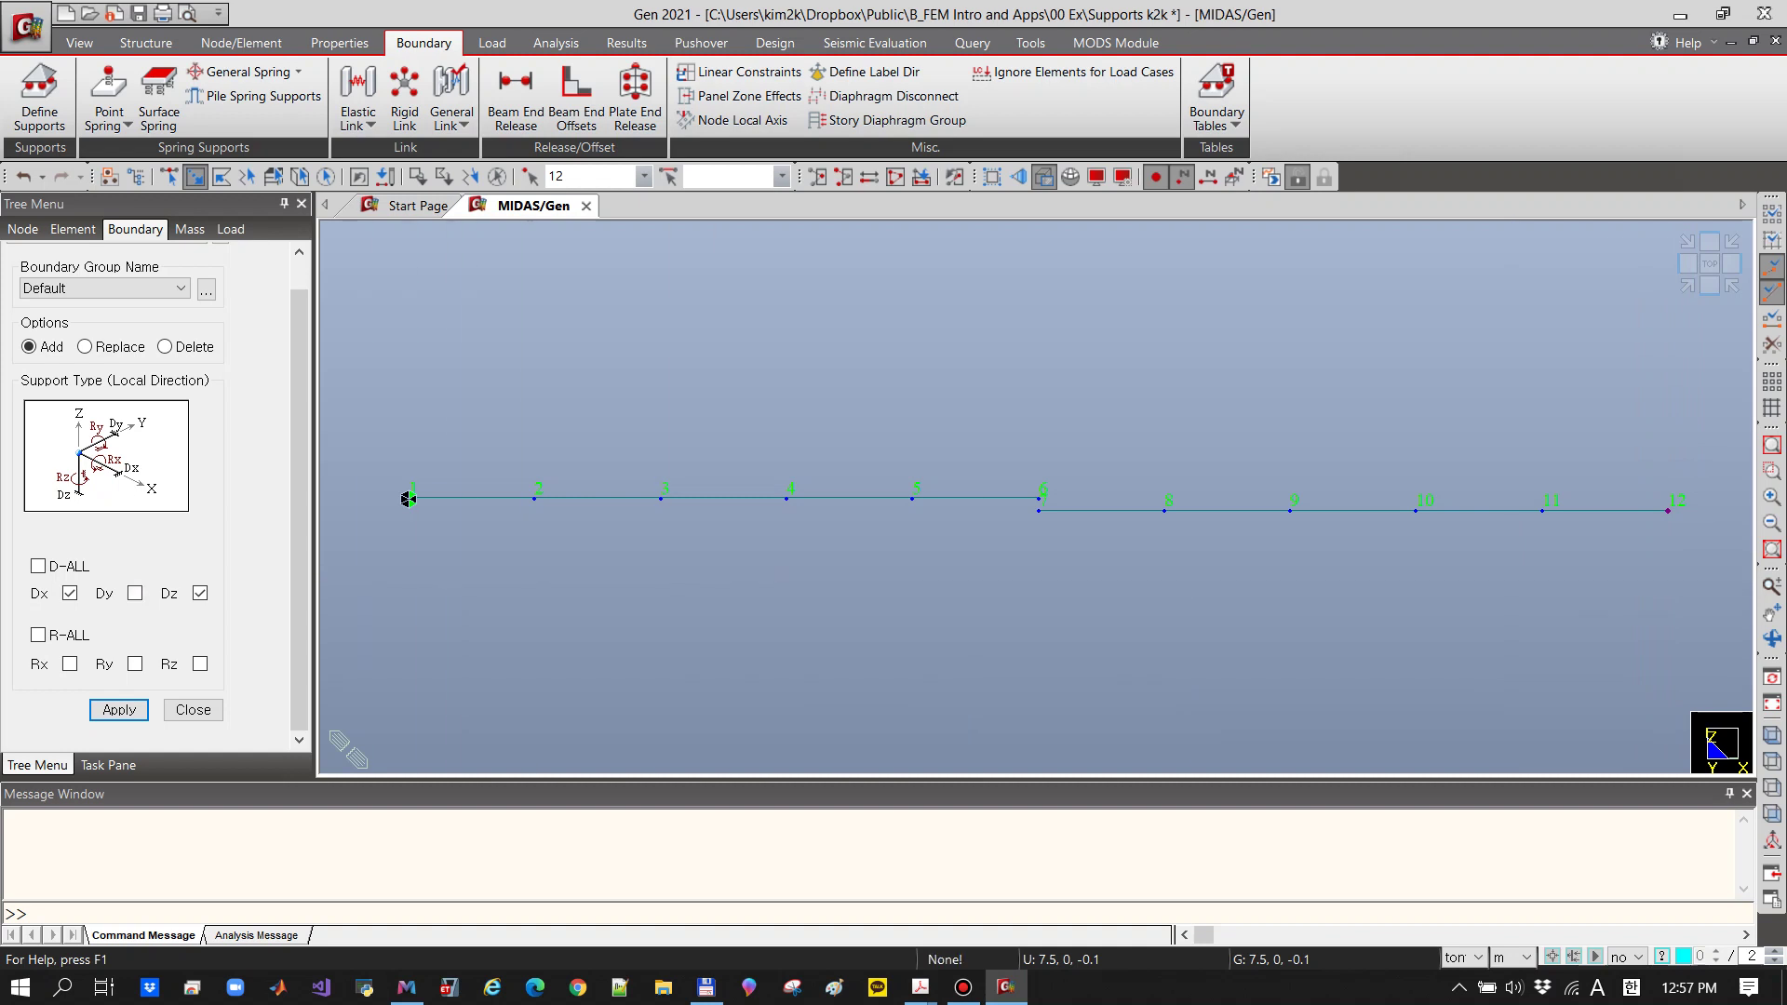
pyautogui.click(199, 593)
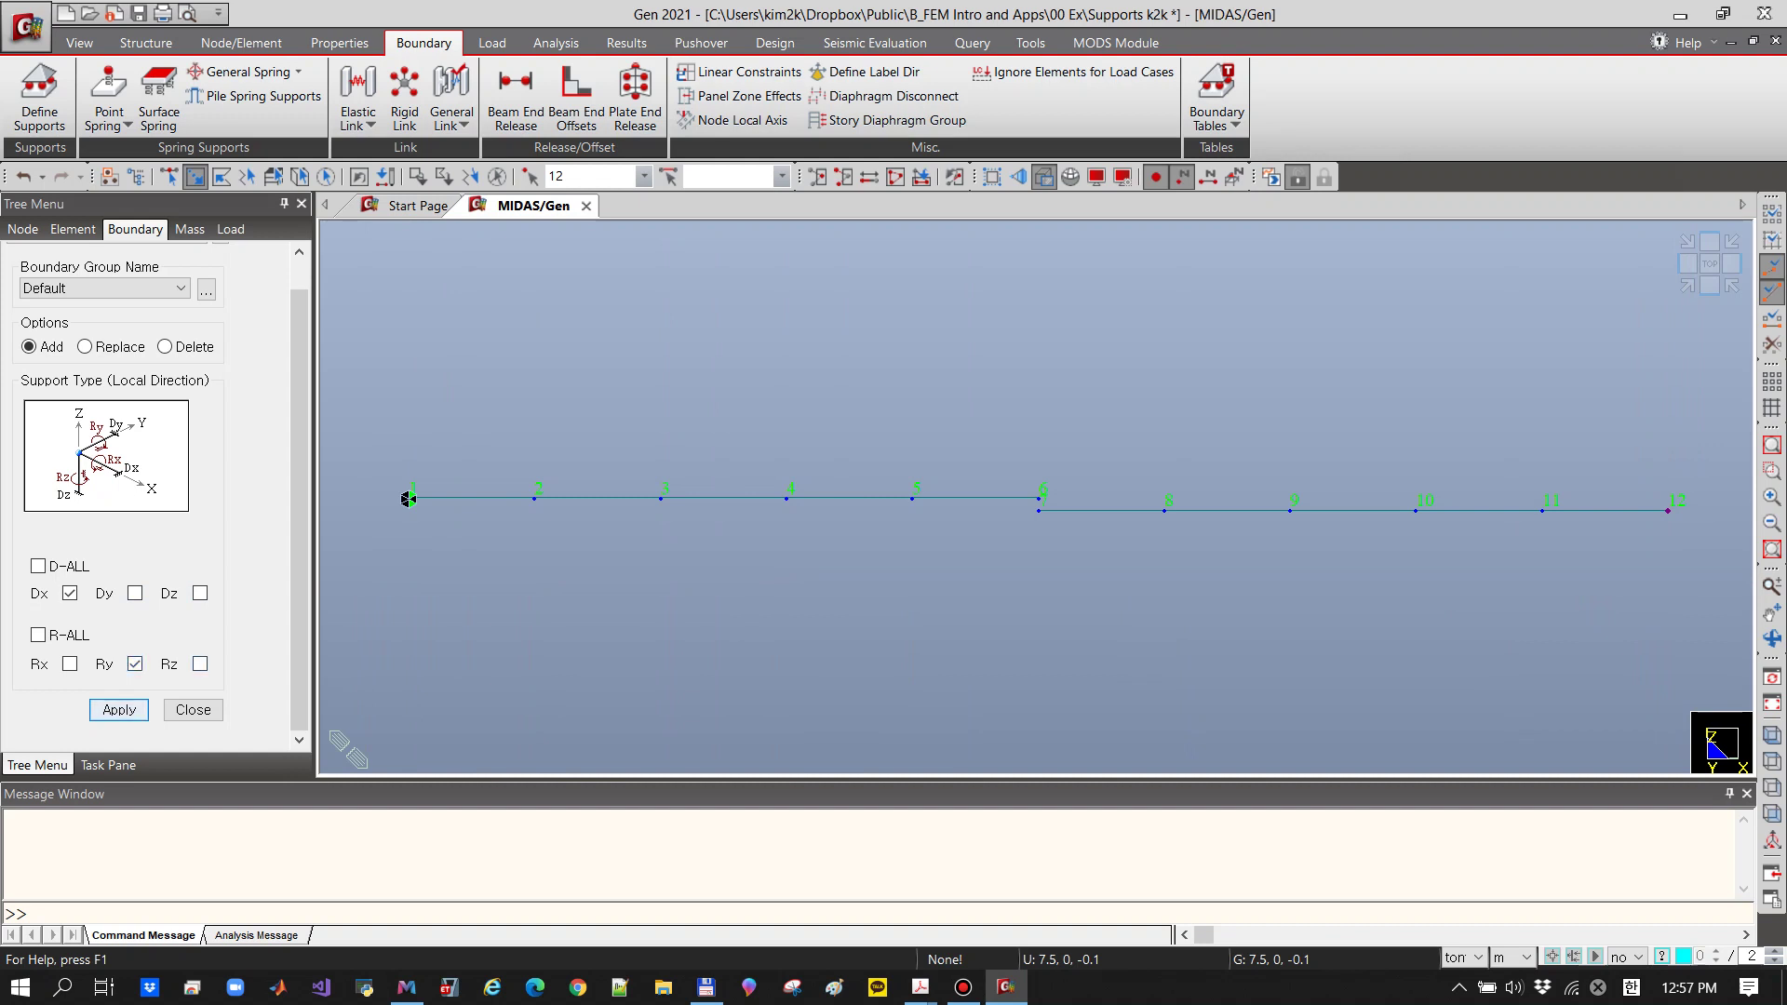
pyautogui.click(120, 709)
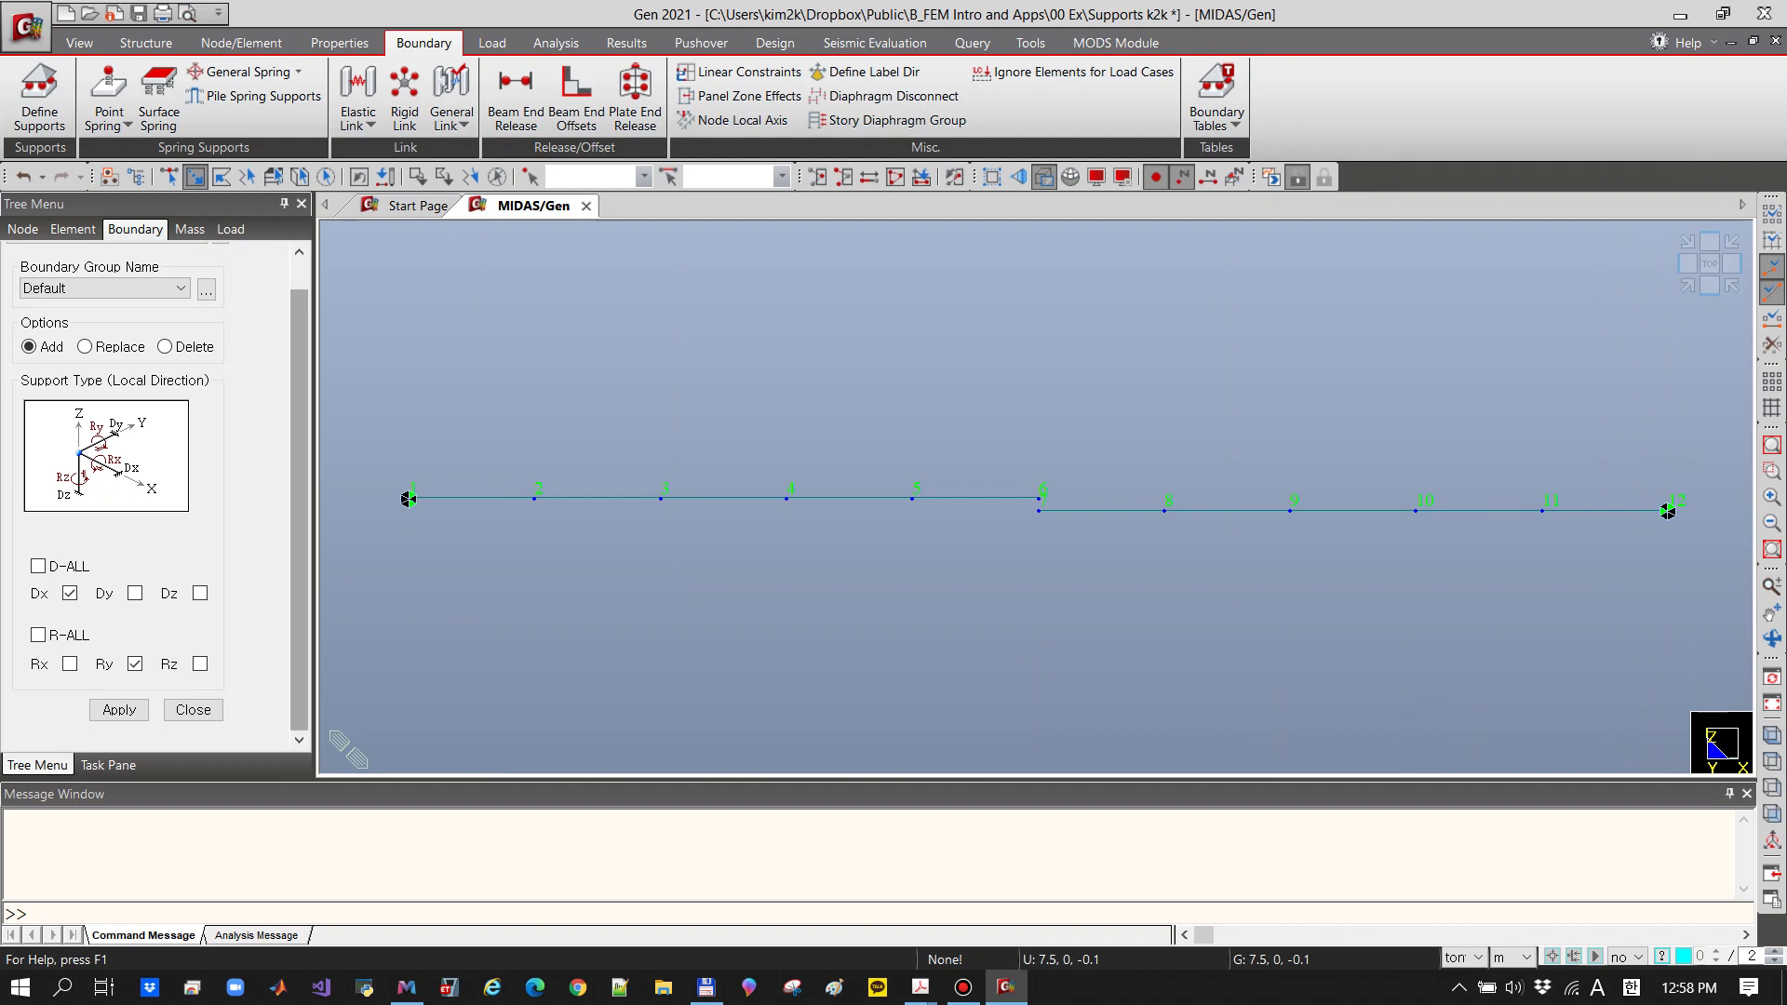
# Check the model figure in 04_07 Spring.pdf, then add a linear point spring with SRy 100000 tonf·m/[rad] at node 1 in midas Gen
pyautogui.click(921, 988)
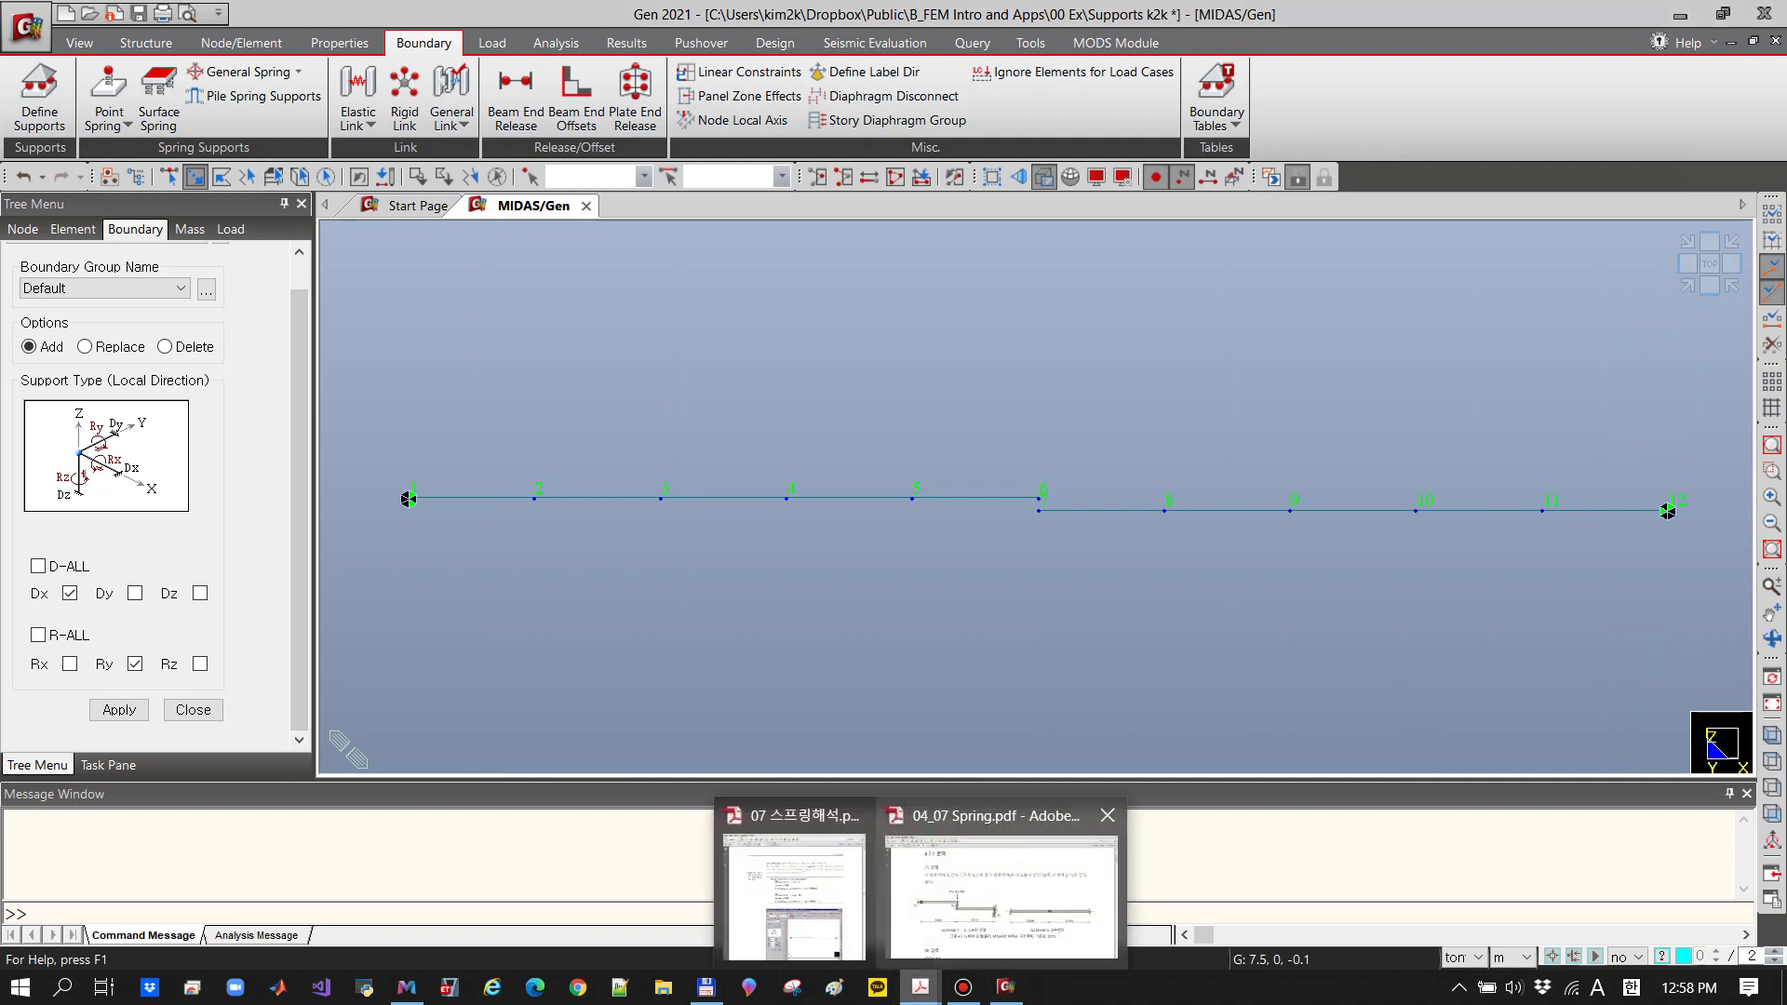
pyautogui.click(1001, 893)
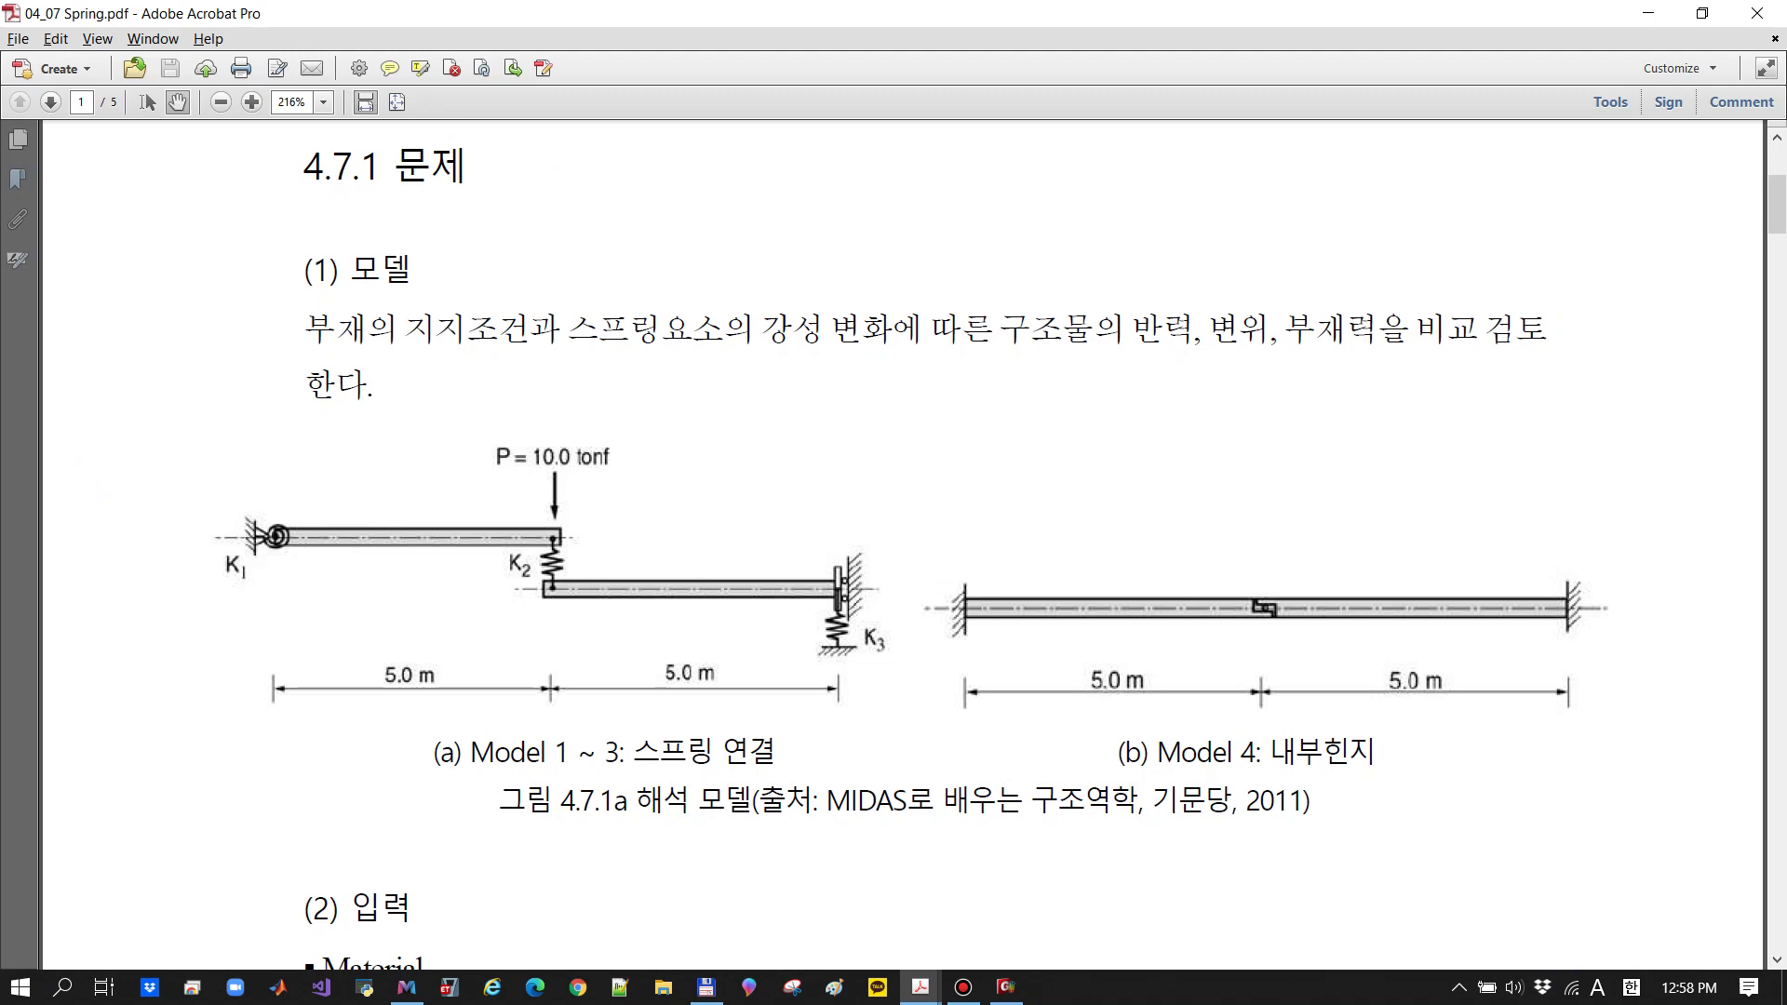
pyautogui.click(1005, 986)
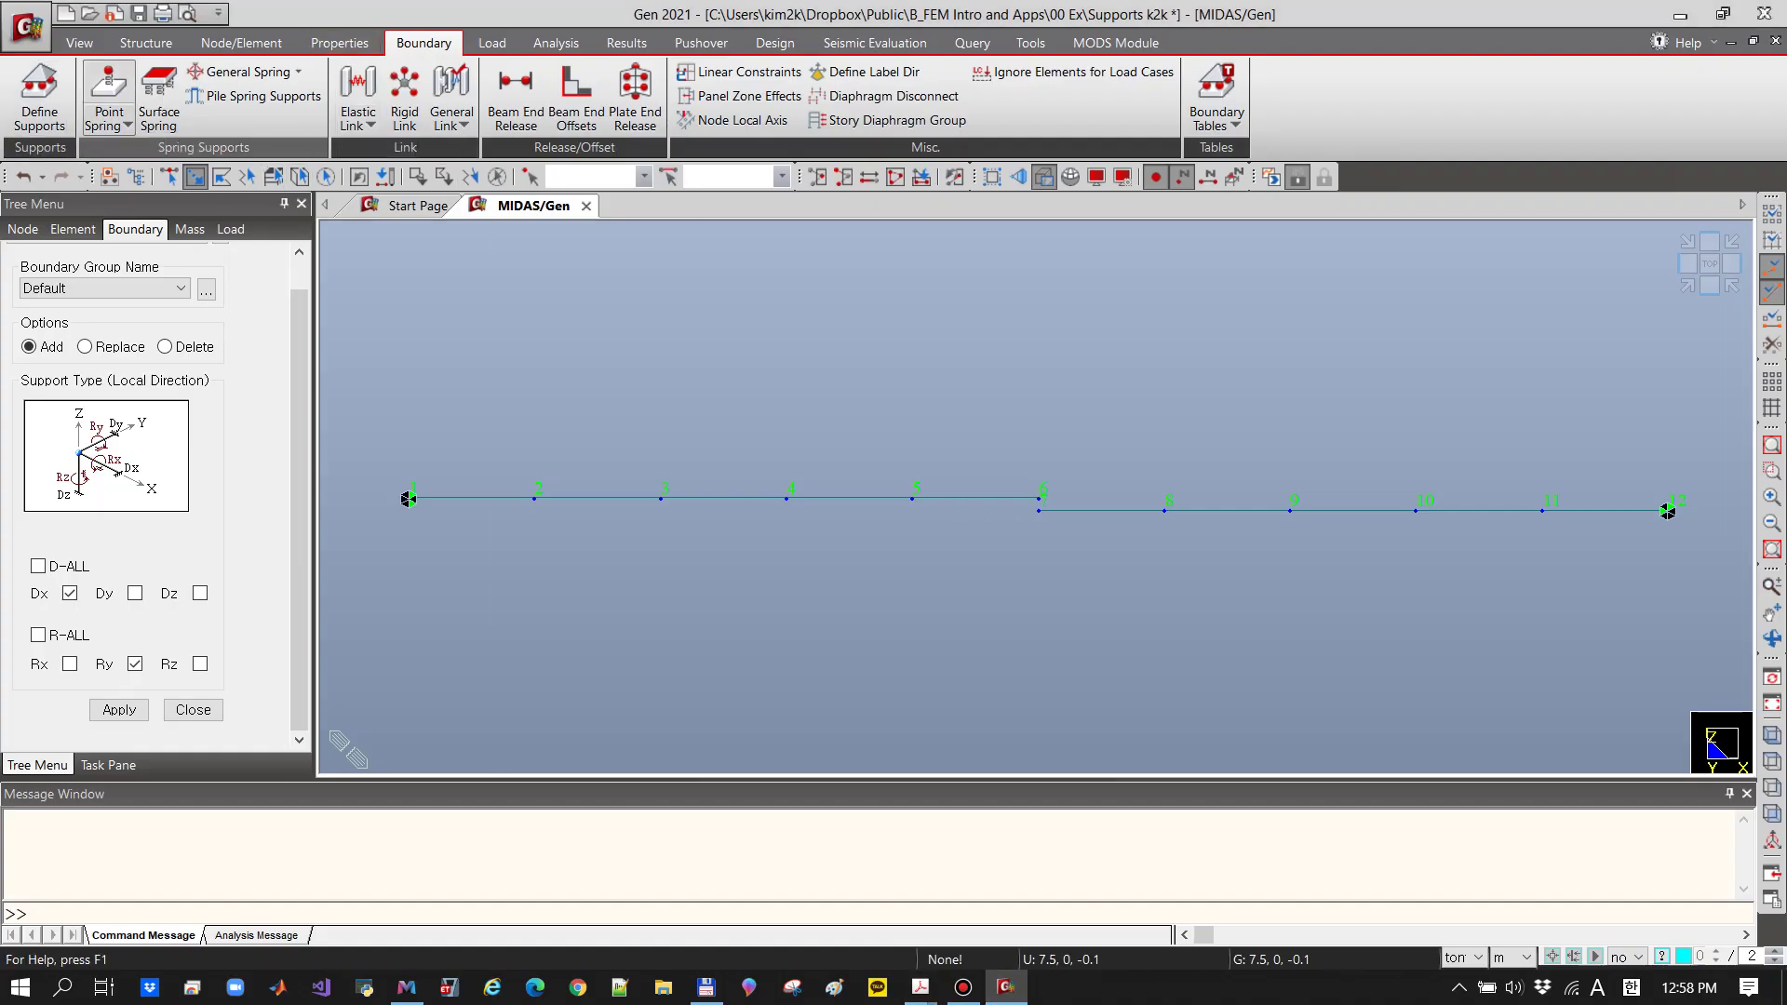
pyautogui.click(109, 102)
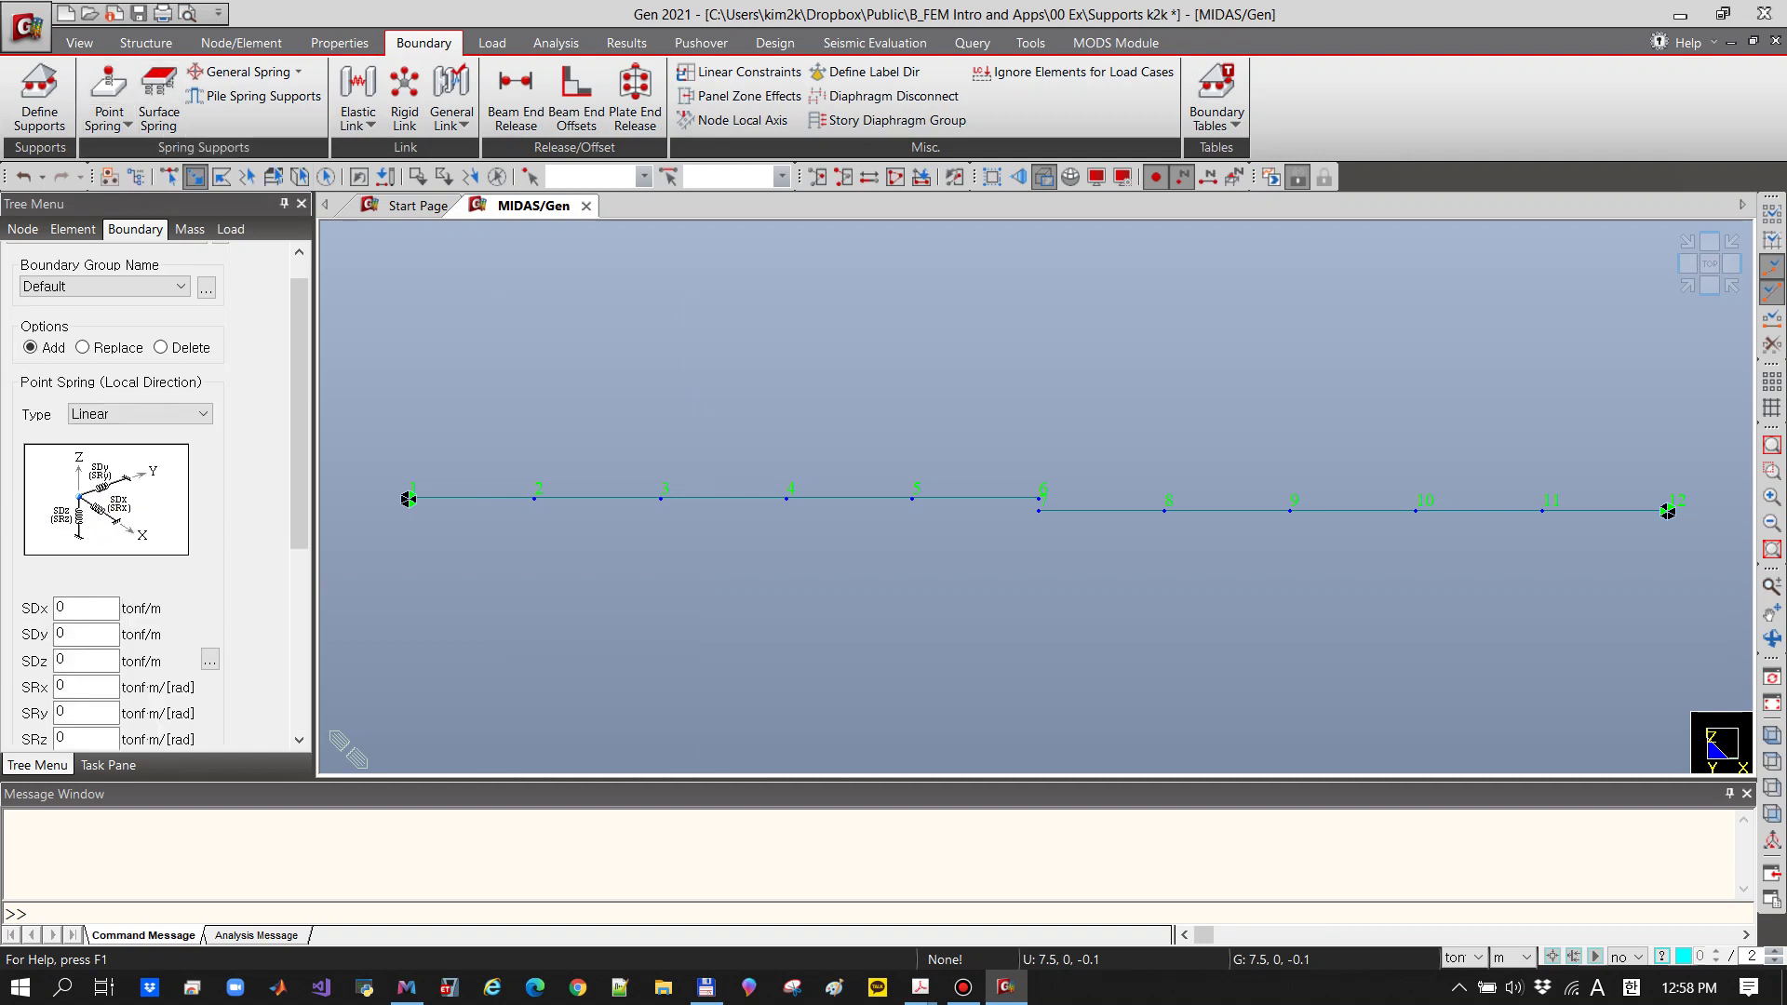
pyautogui.moveTo(369, 424); pyautogui.dragTo(438, 561)
pyautogui.scroll(-3, 158, 493)
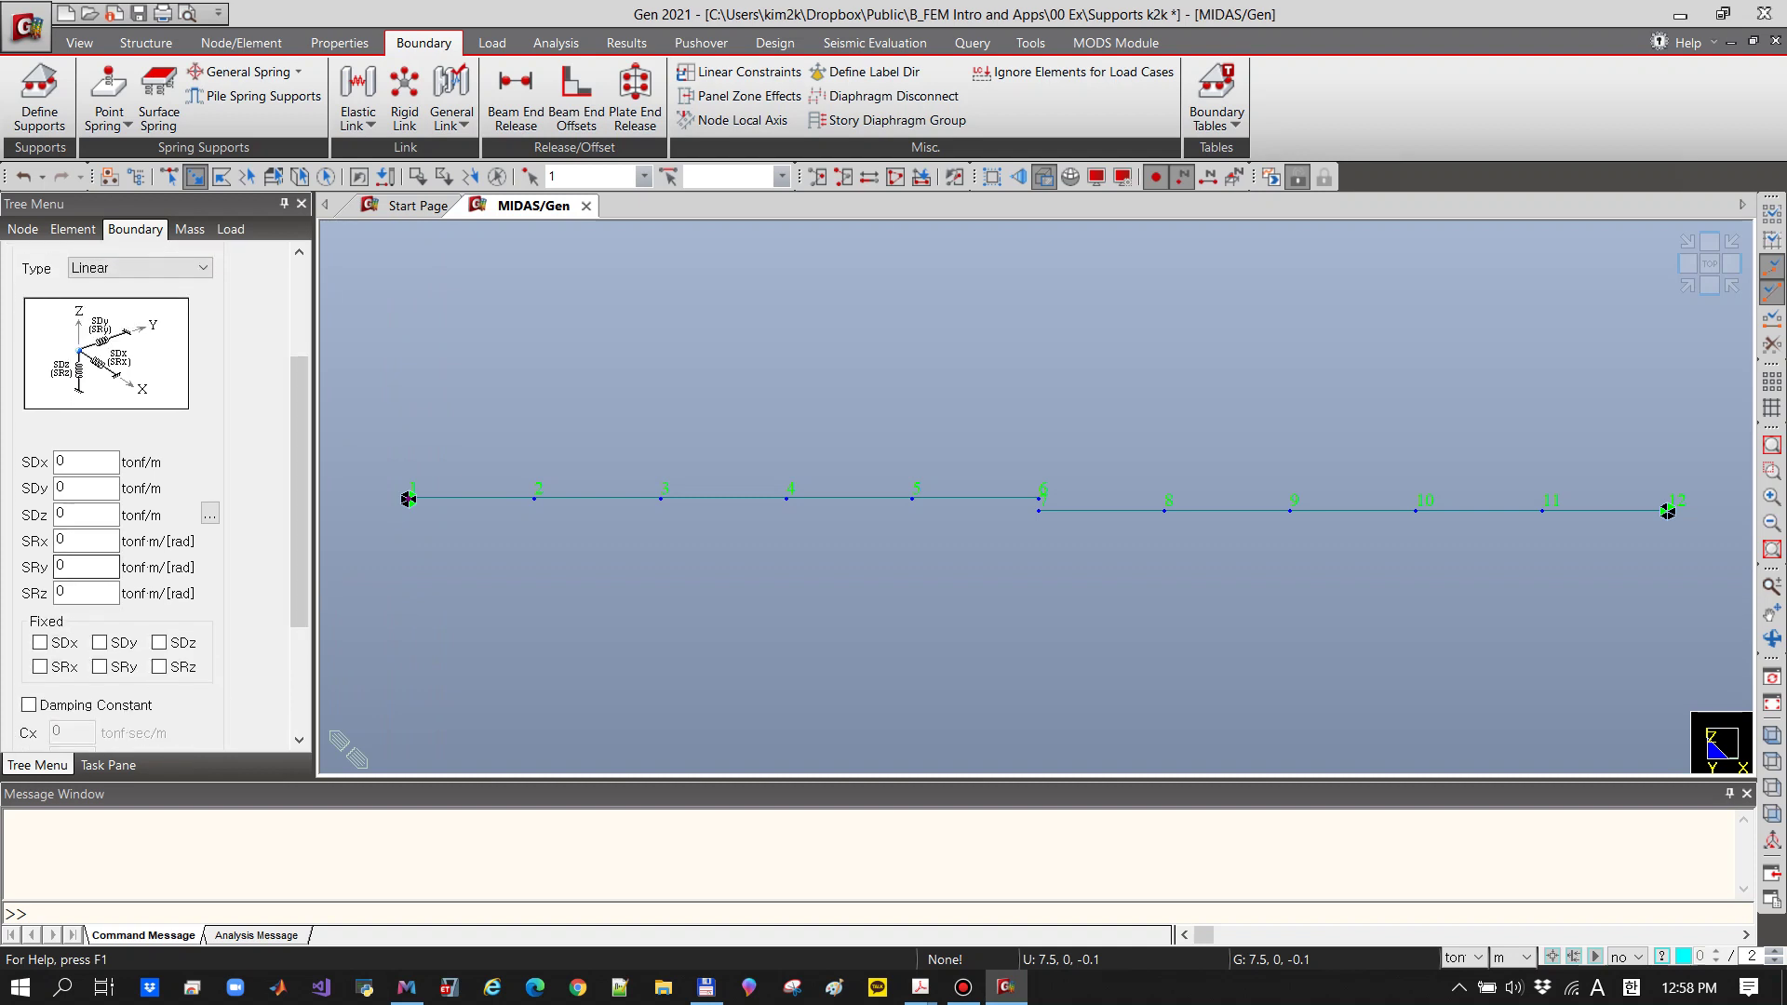
pyautogui.doubleClick(84, 566)
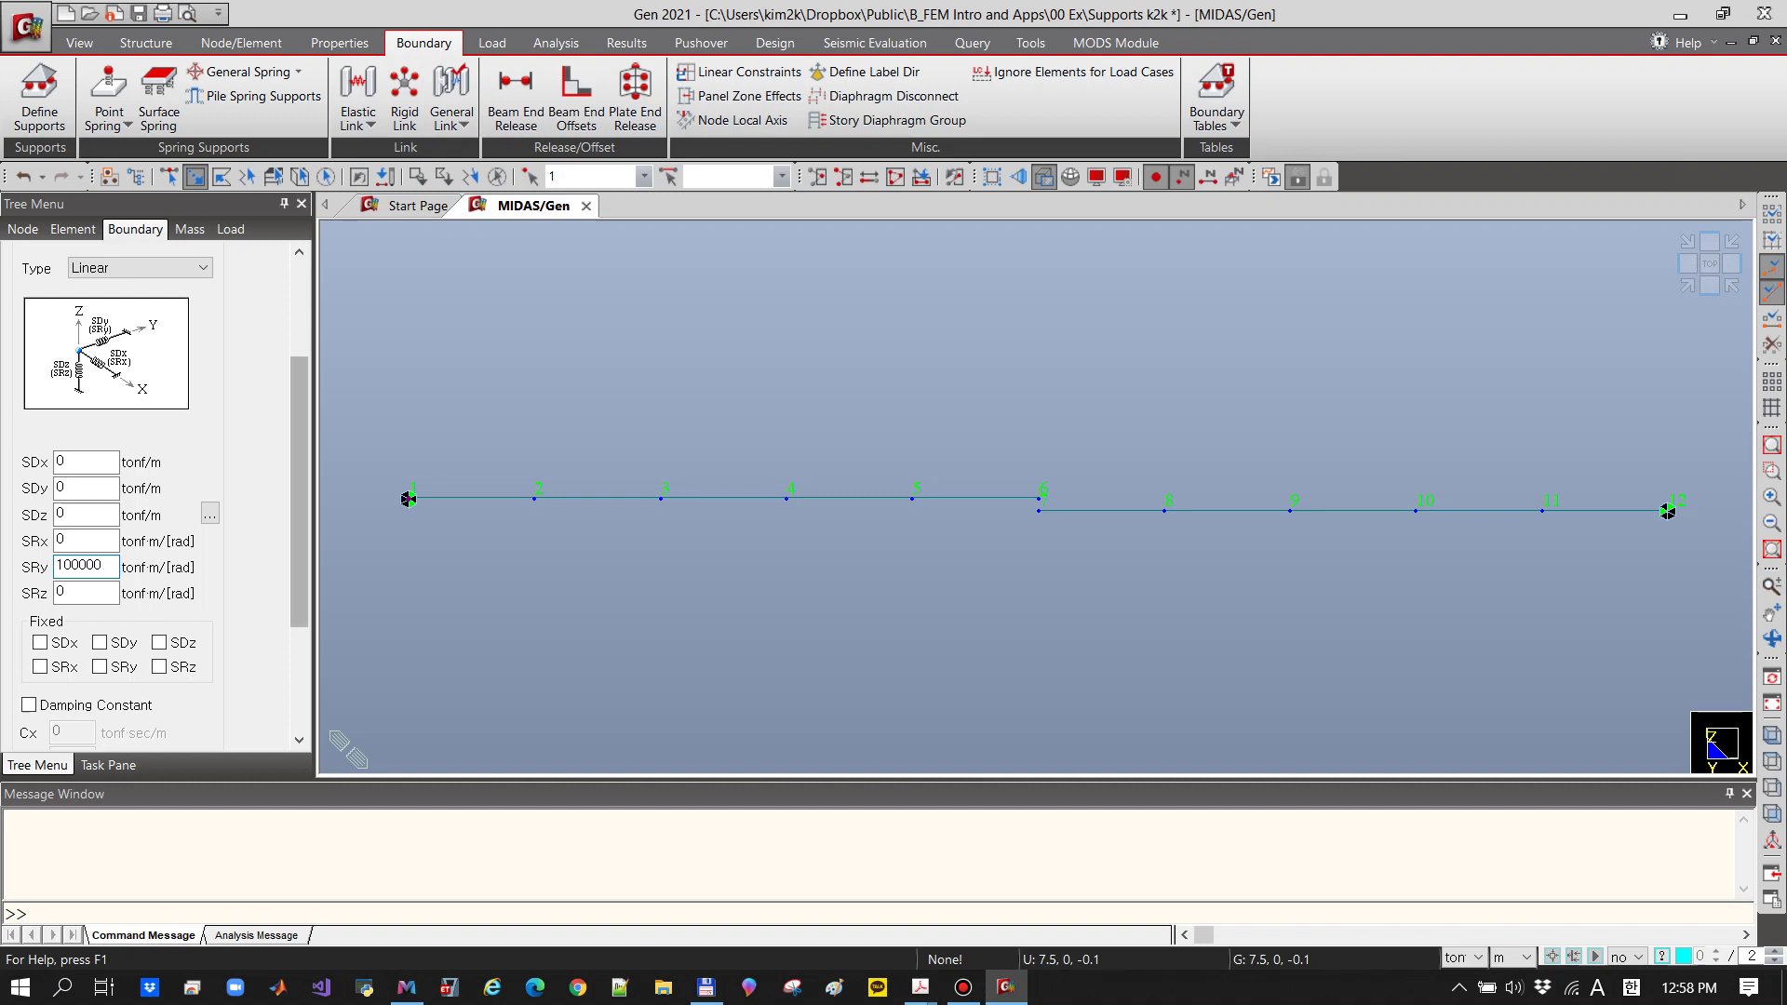
pyautogui.scroll(-3, 154, 493)
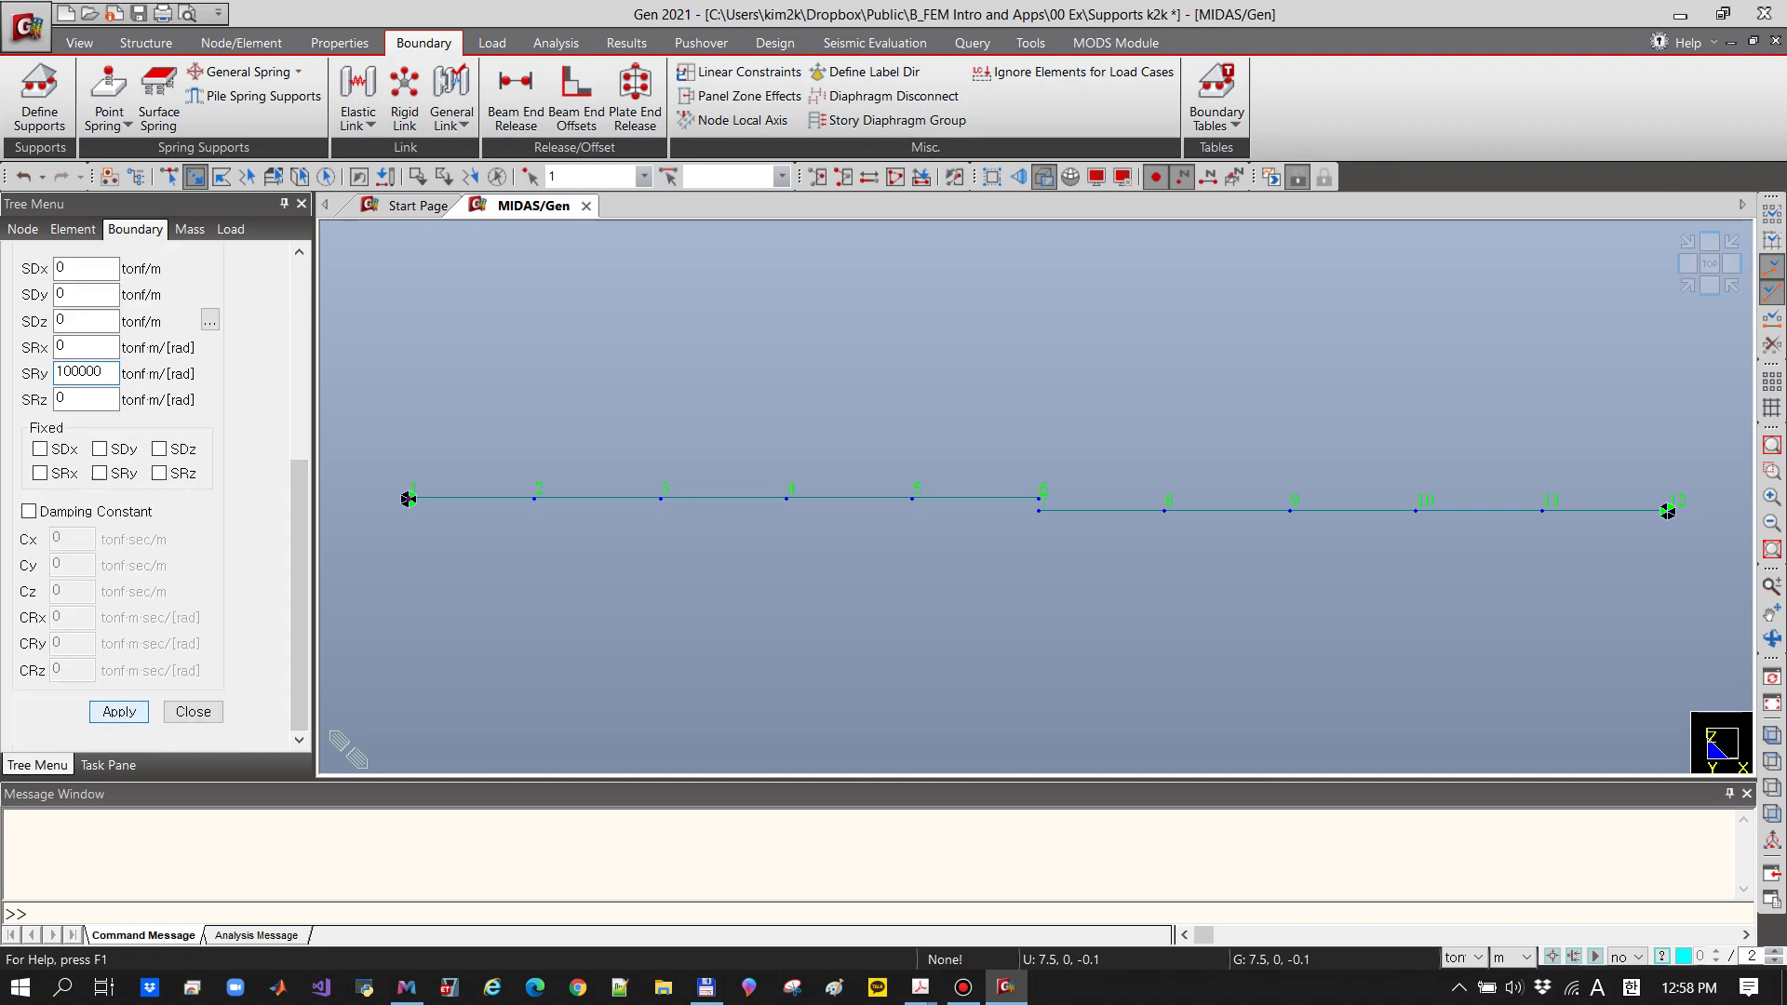
pyautogui.click(119, 711)
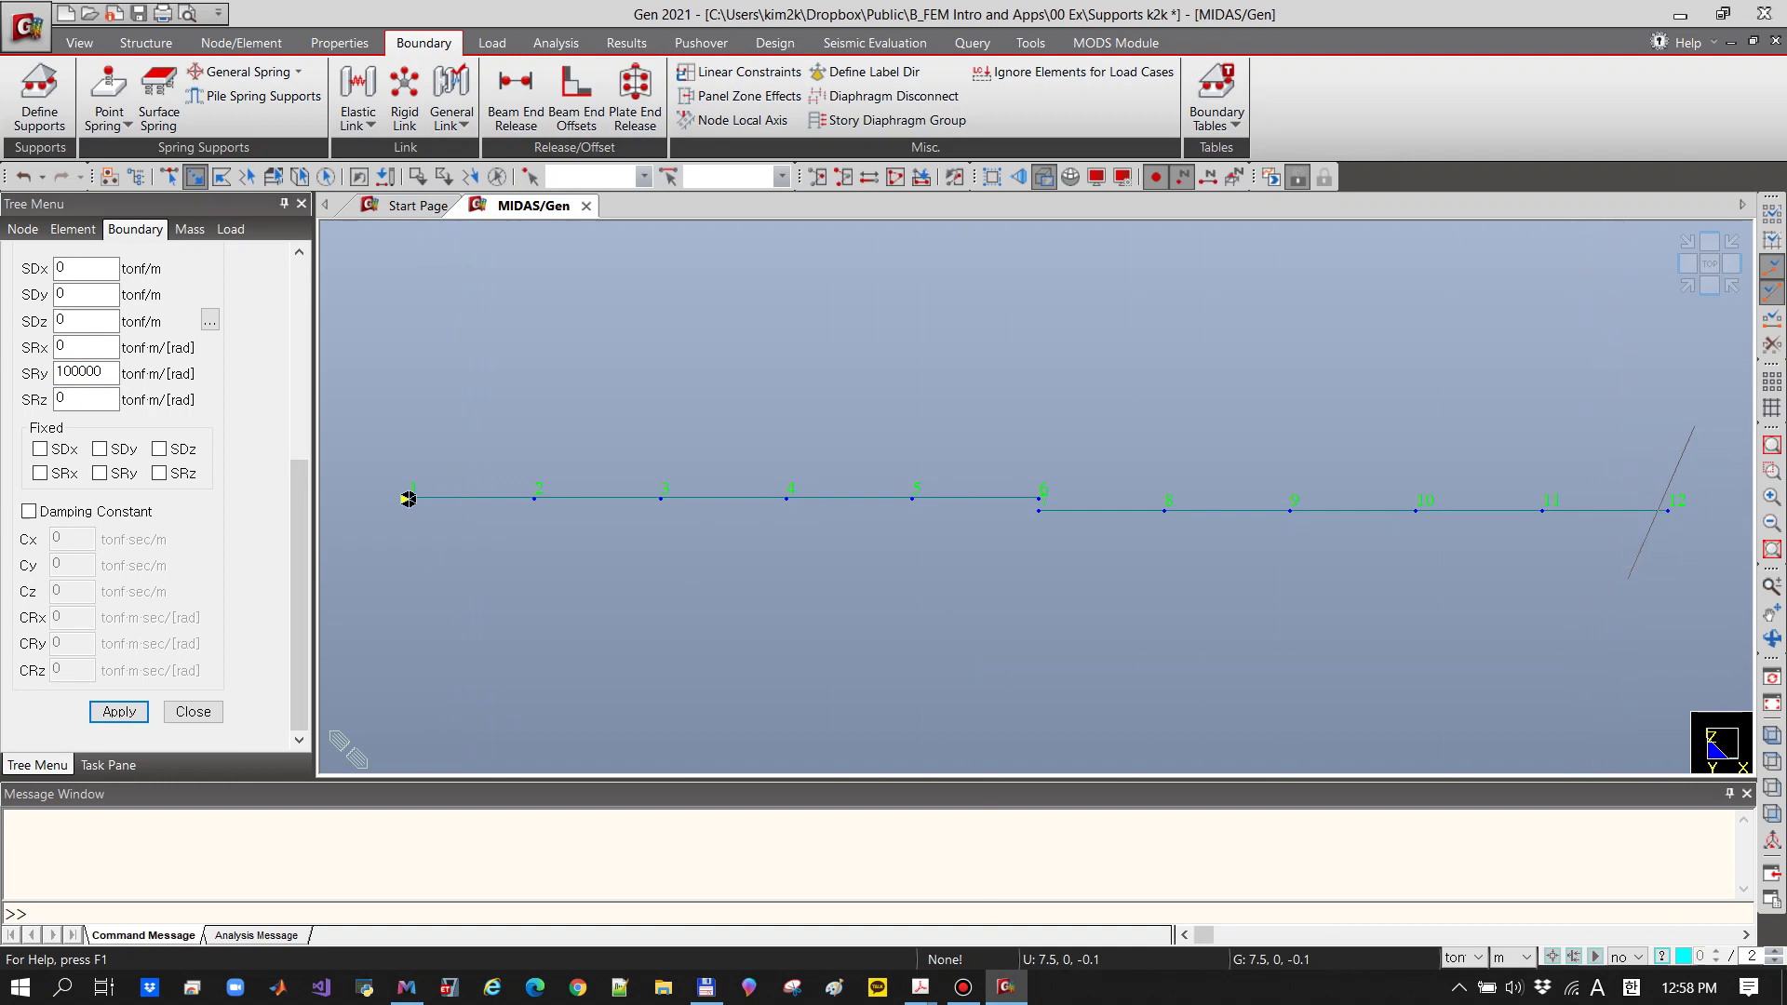
# Add a linear point spring at node 12 with SDz 10000 tonf/m and SRy 0
pyautogui.click(1667, 510)
pyautogui.moveTo(105, 372); pyautogui.dragTo(53, 372)
pyautogui.write('0')
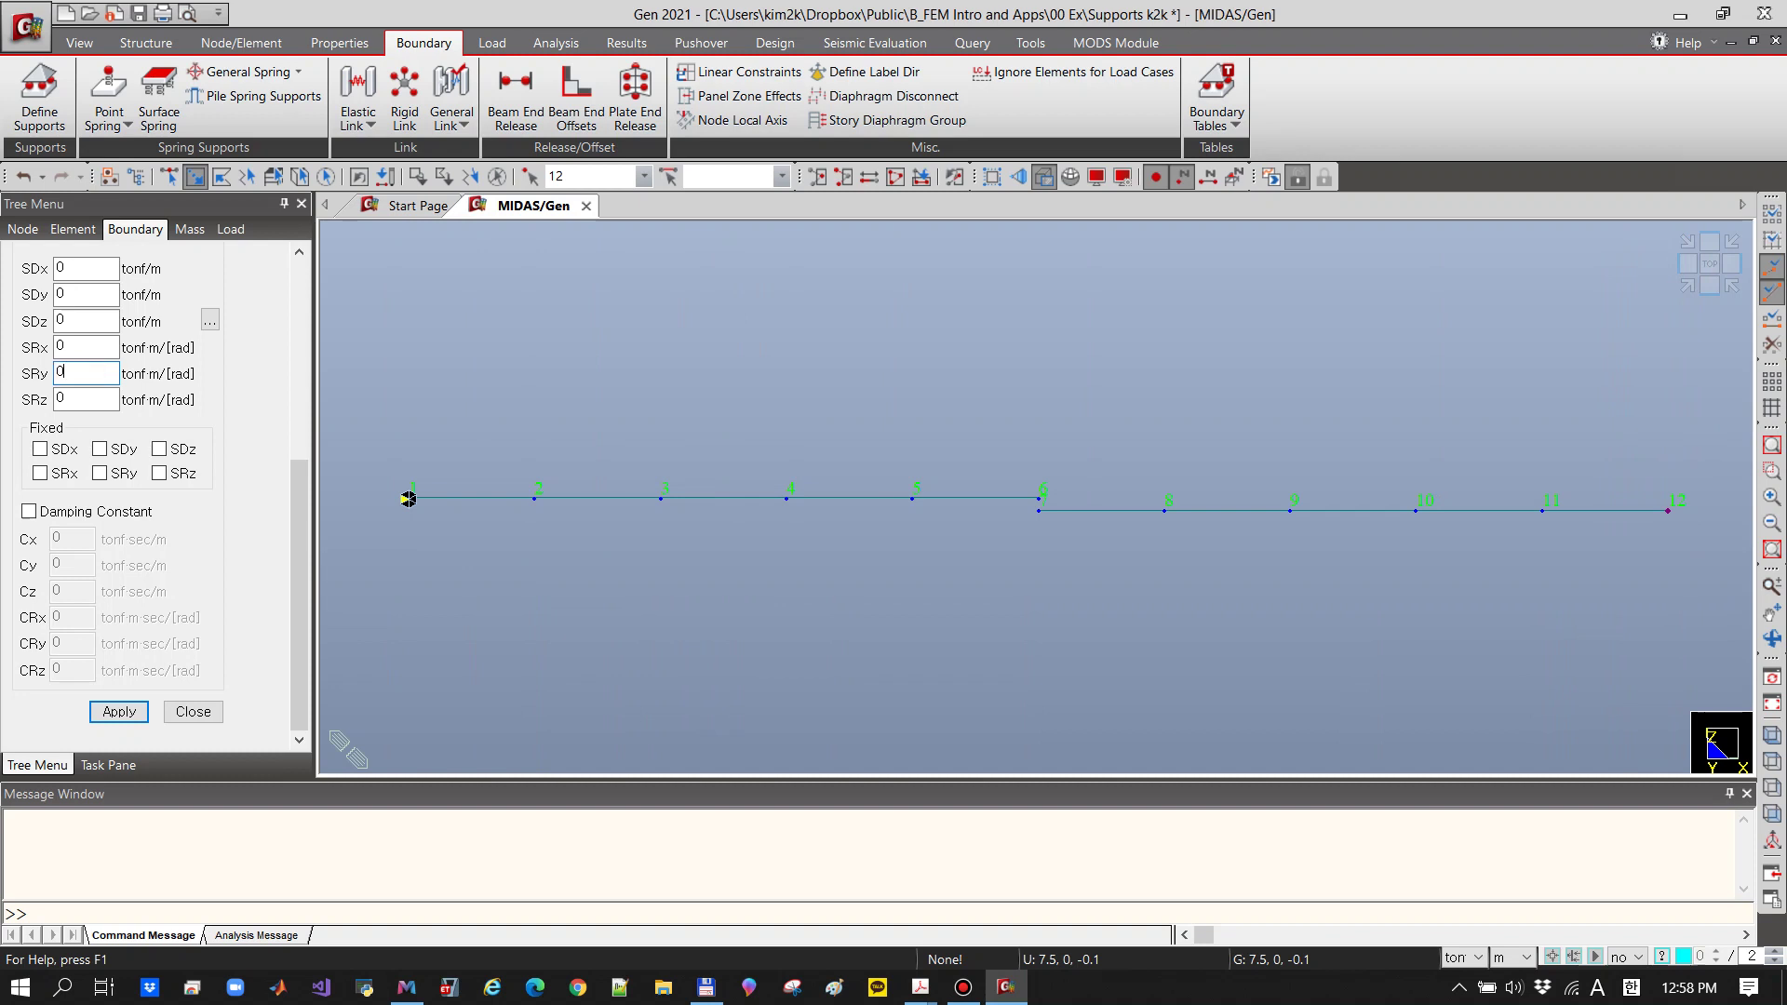
pyautogui.hotkey('shift', 'Tab')
pyautogui.hotkey('shift', 'Tab')
pyautogui.click(119, 711)
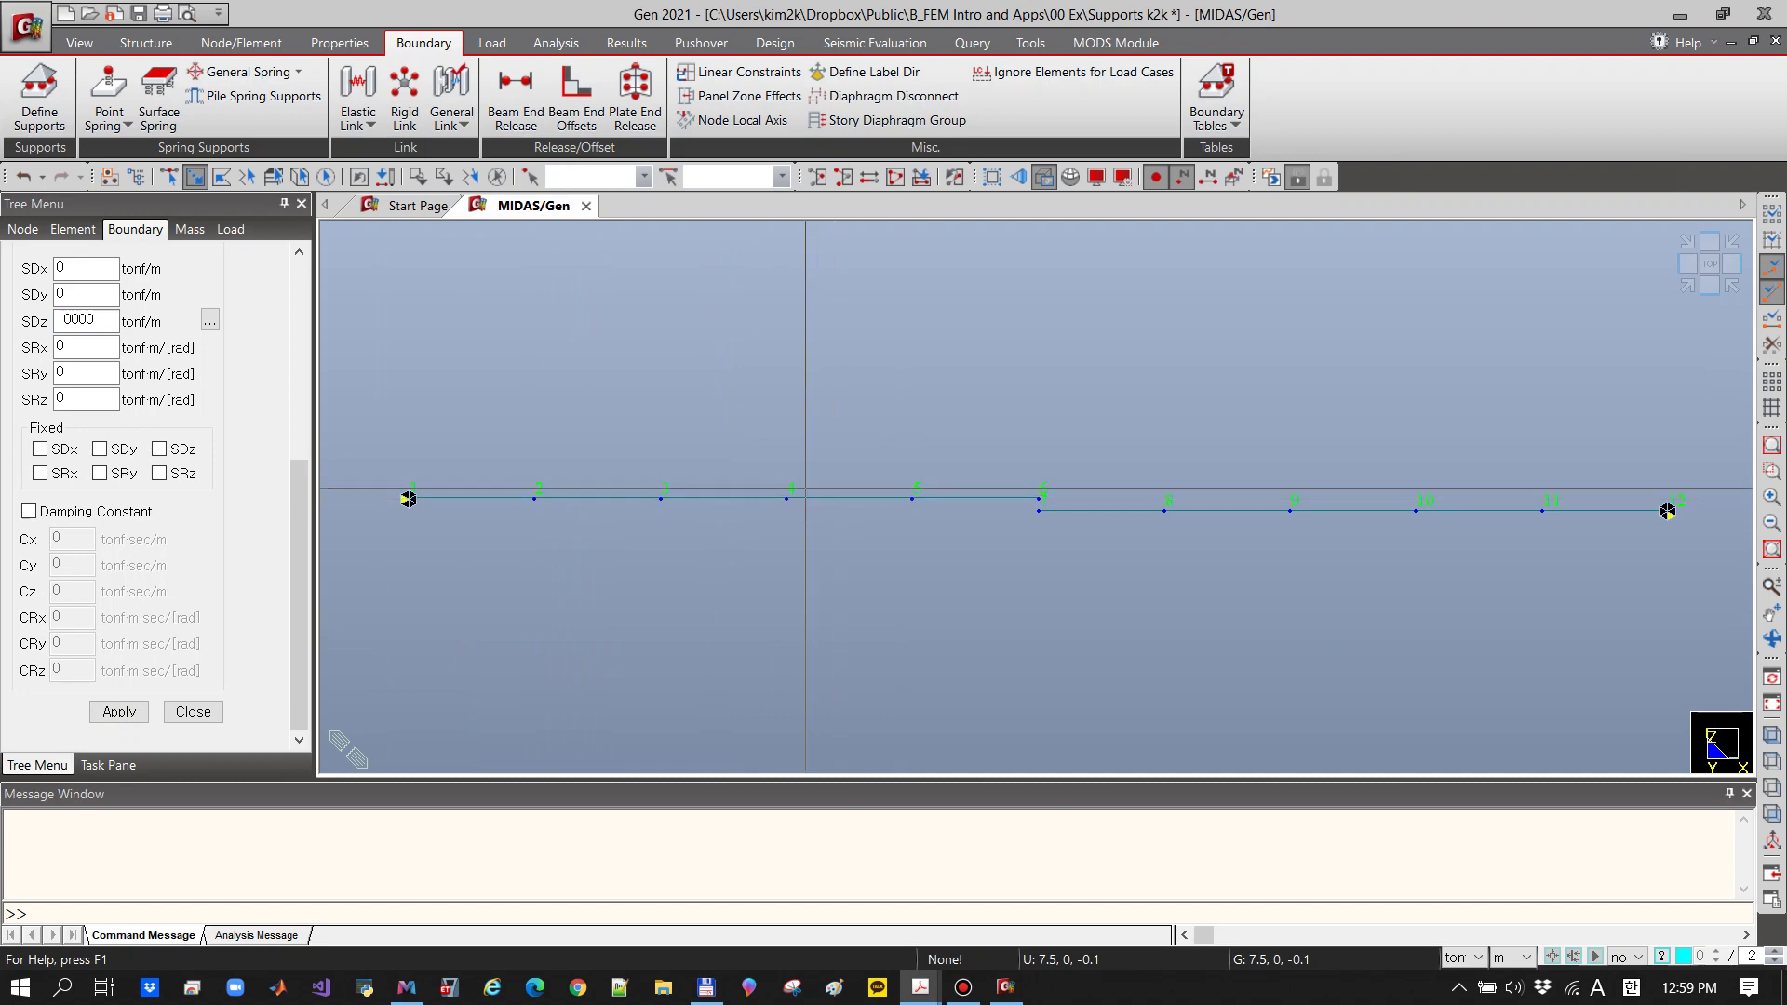
# Create a static load case named 절점하중 with type User Defined Load (USER)
pyautogui.click(492, 42)
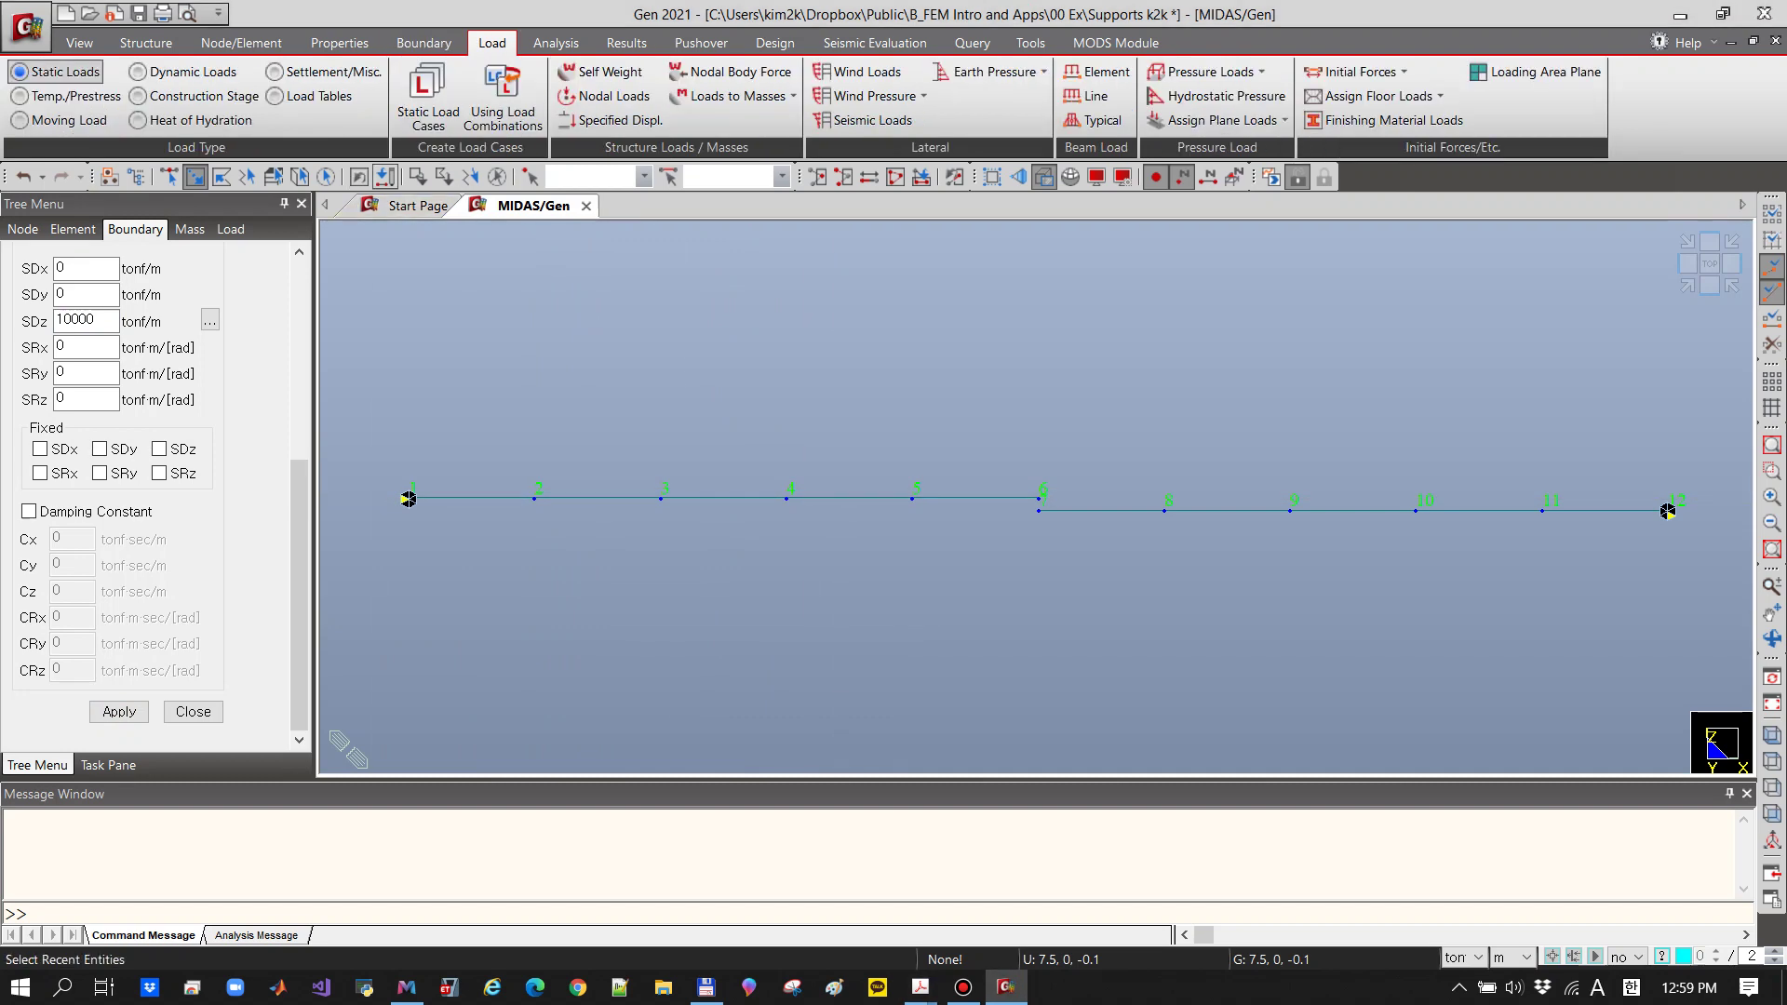
pyautogui.click(428, 102)
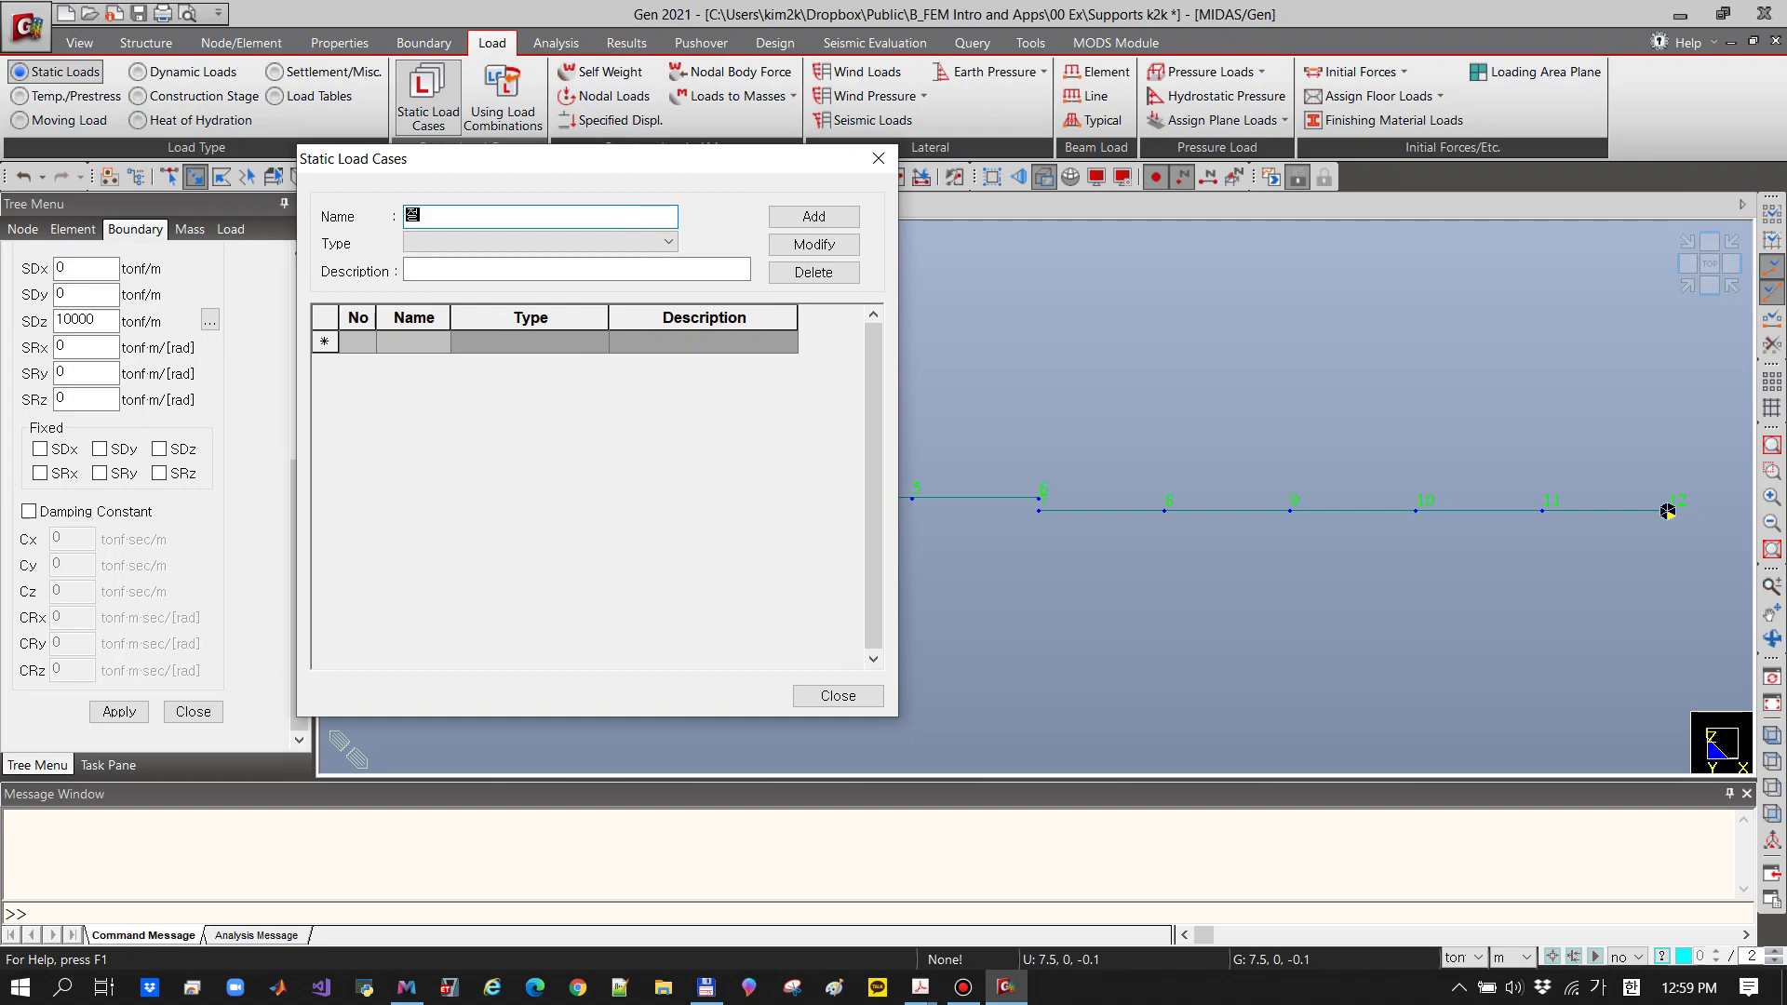
pyautogui.write('절점하중')
pyautogui.press('Tab')
pyautogui.hotkey('alt', 'Down')
pyautogui.press('Return')
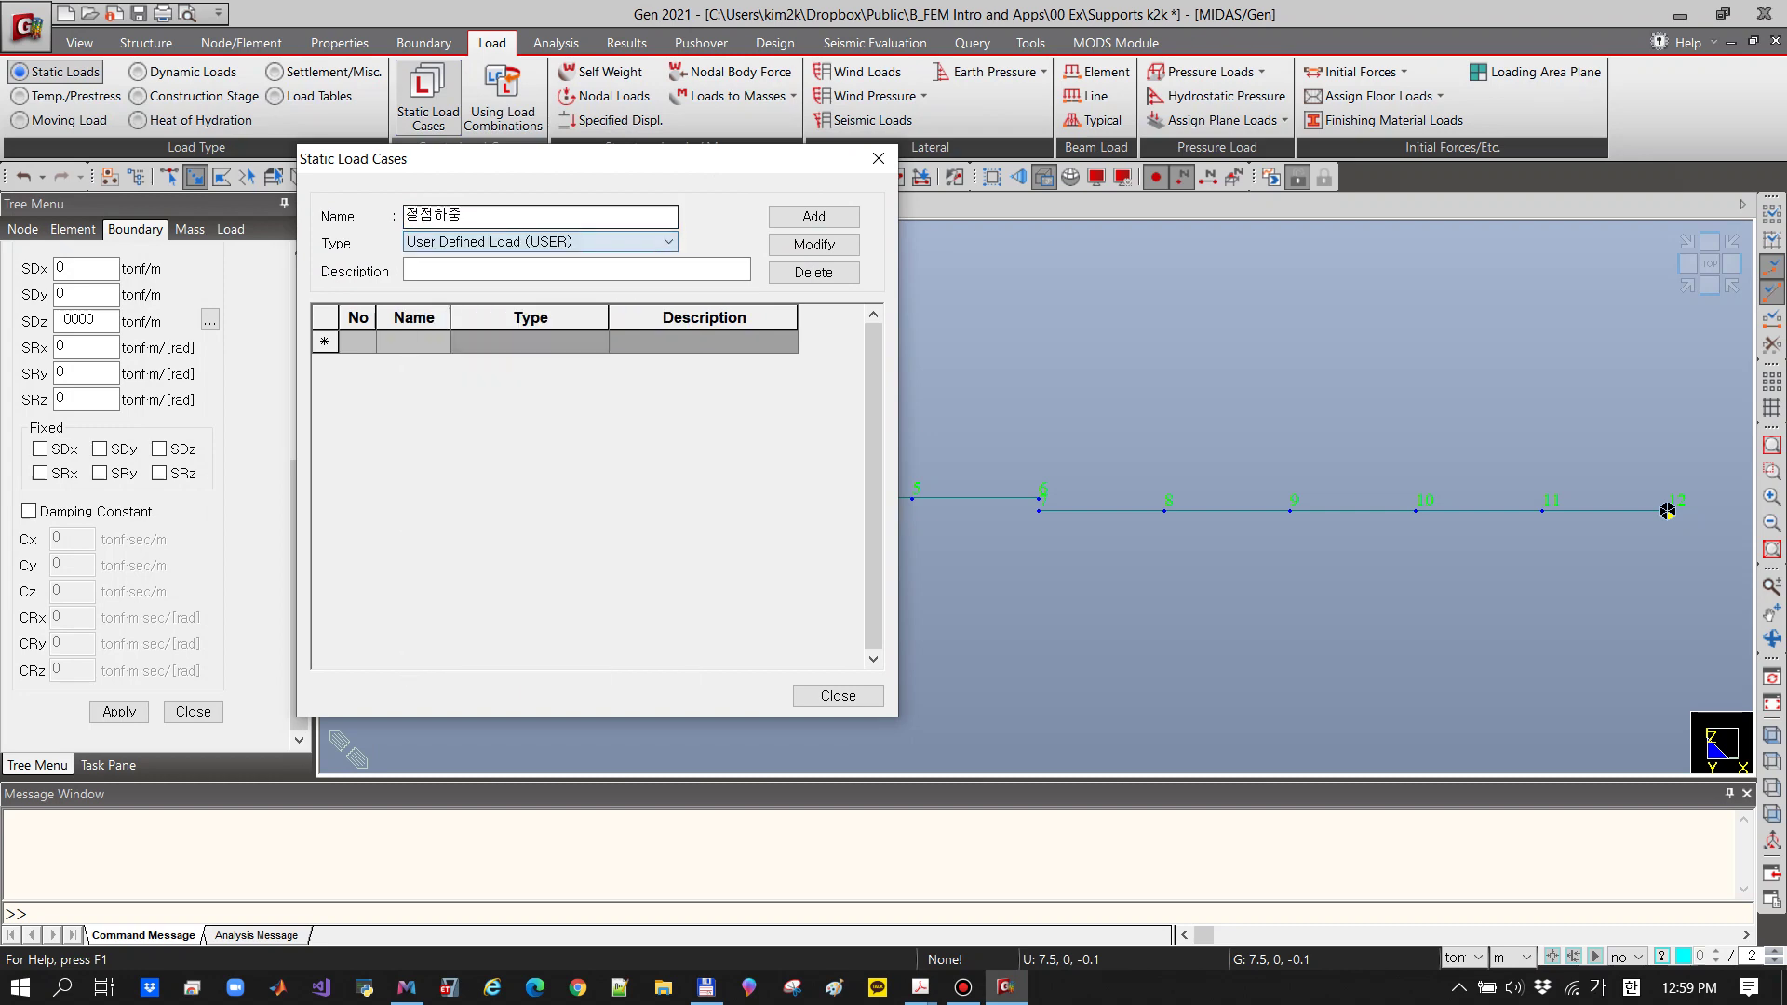
pyautogui.click(813, 216)
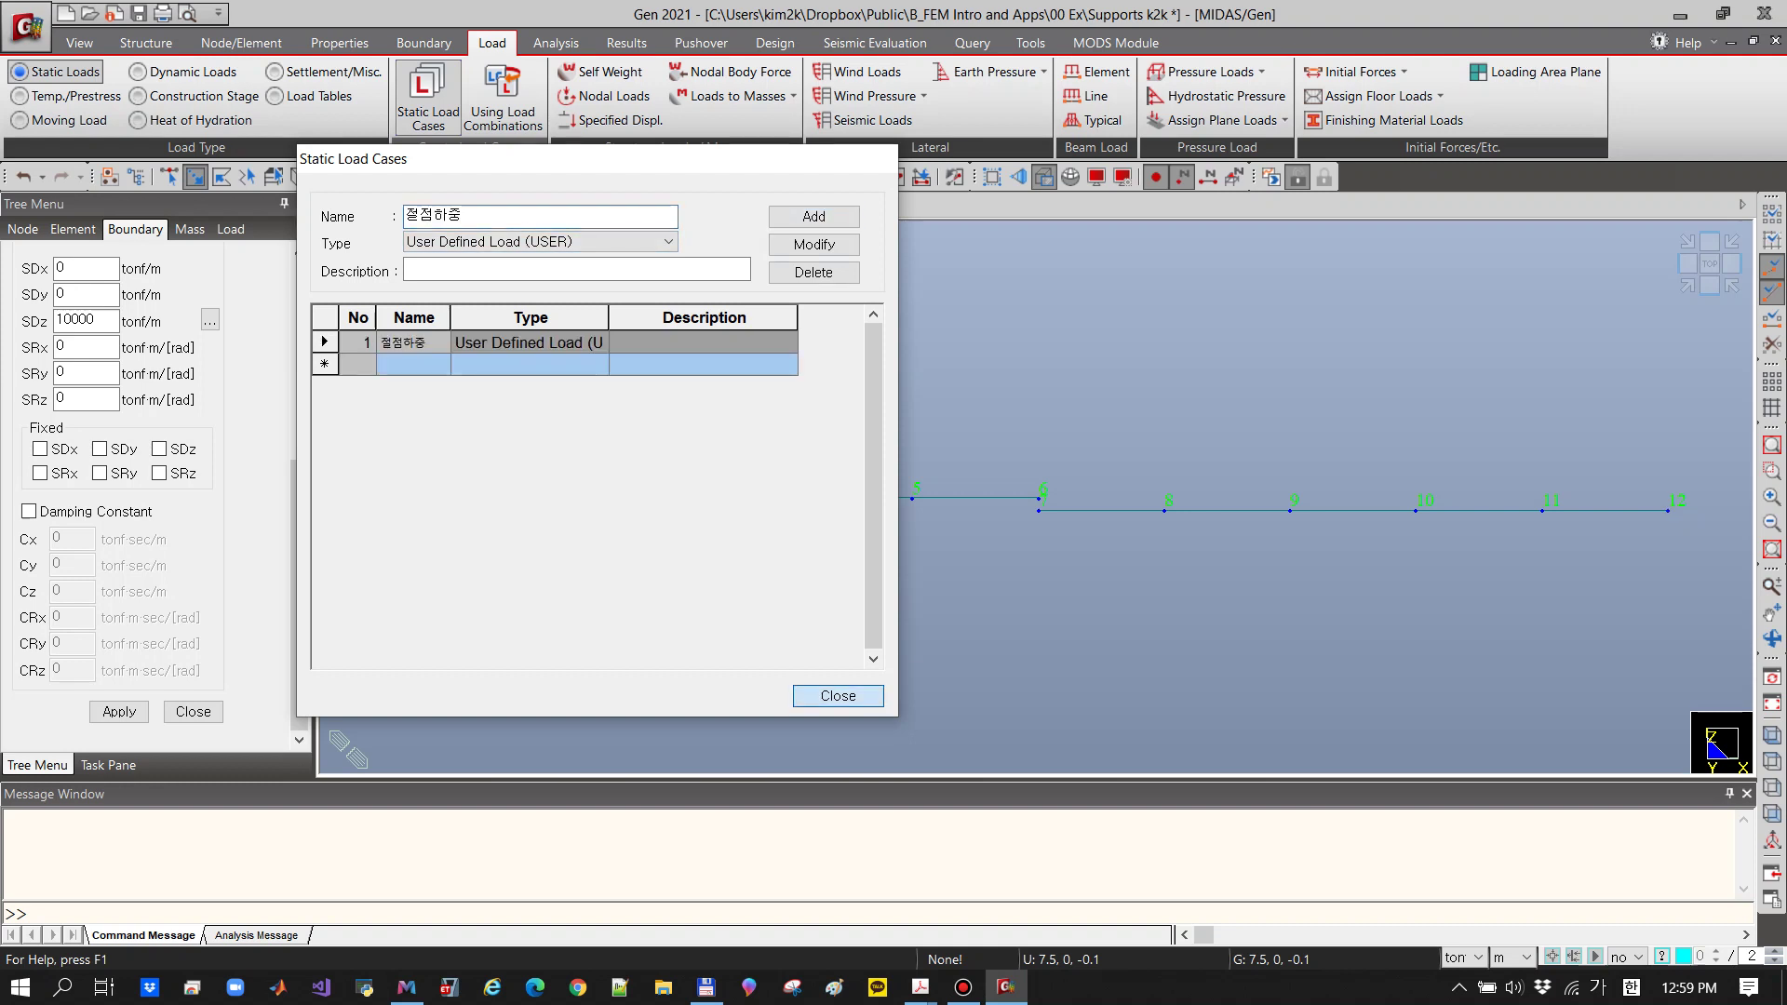
pyautogui.click(838, 696)
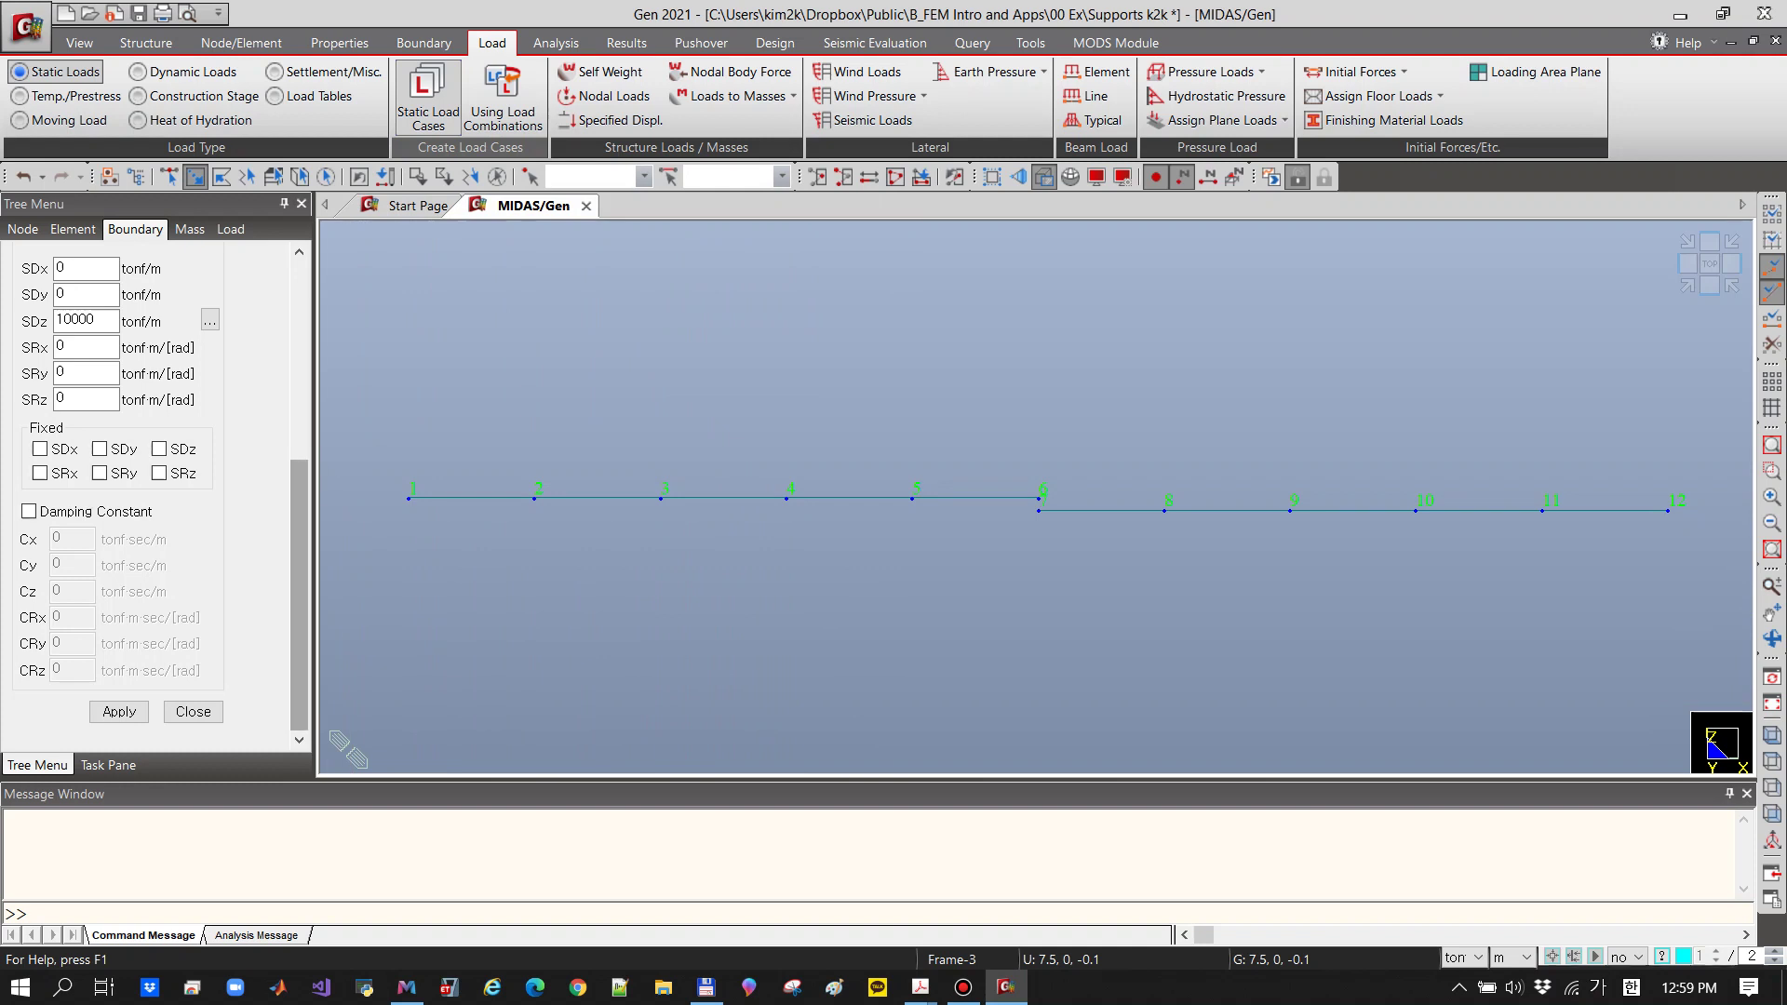
# Apply a nodal load of FZ -10 tonf at node 6 under load case 절점하중
pyautogui.moveTo(299, 524); pyautogui.dragTo(299, 327)
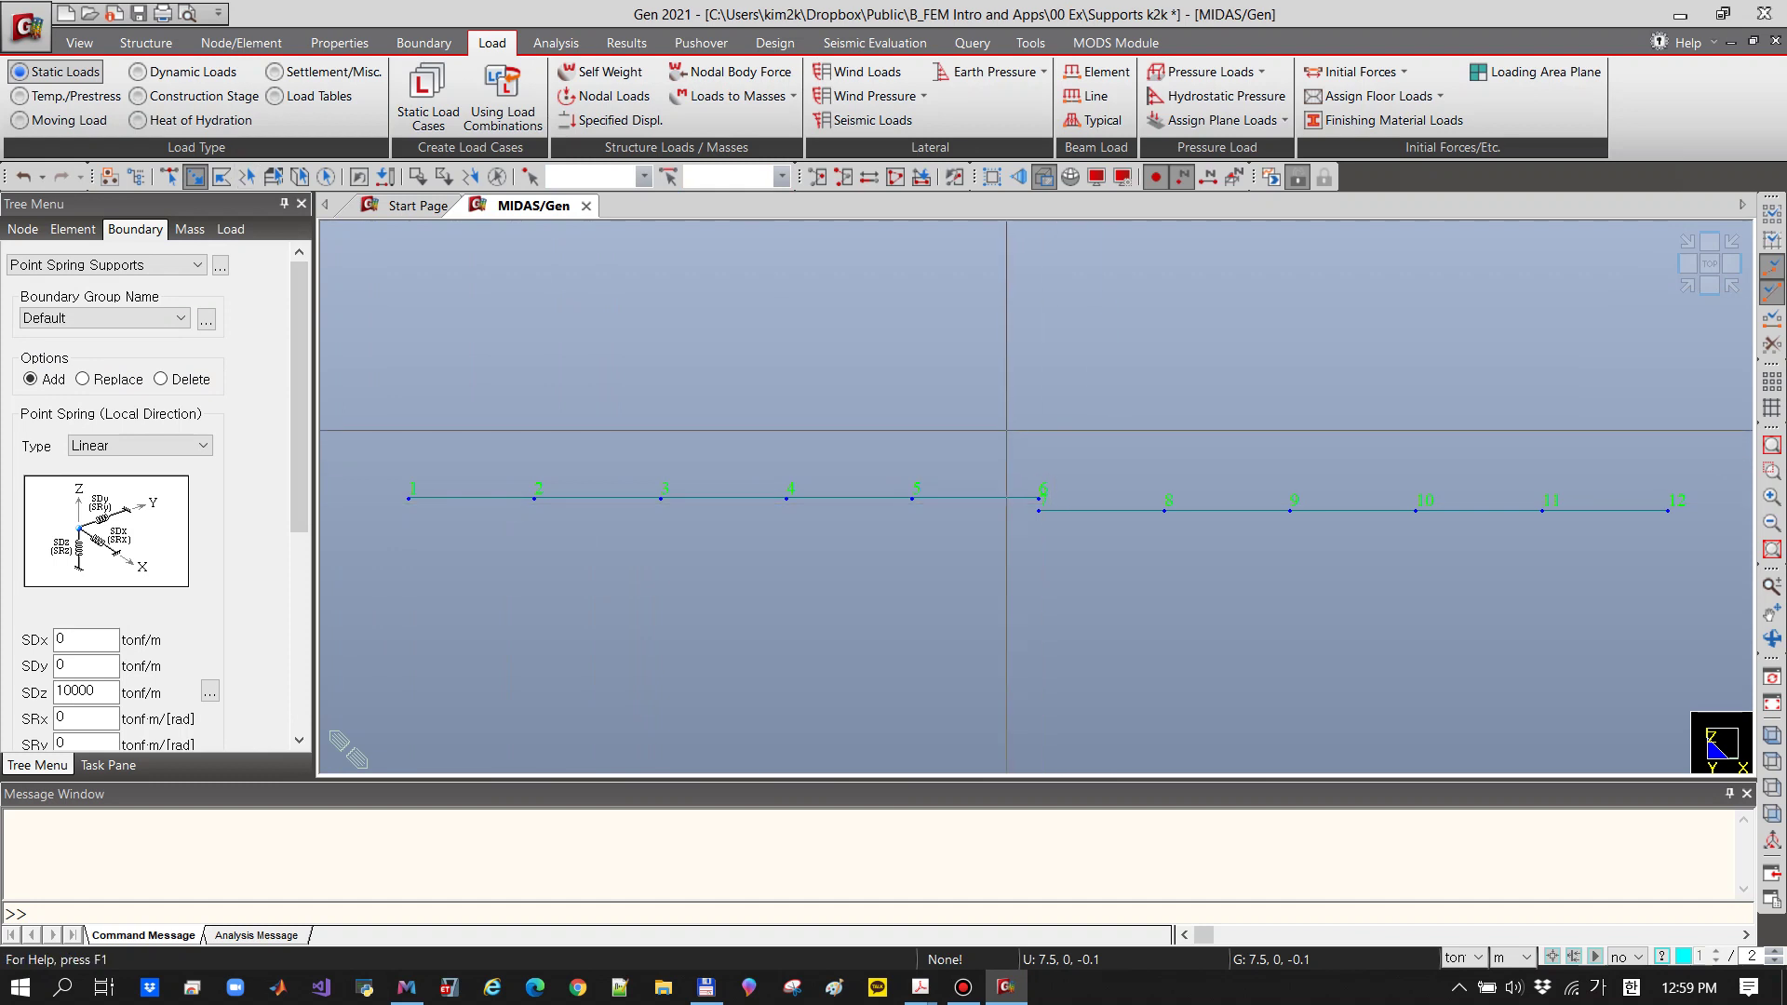
pyautogui.click(1030, 459)
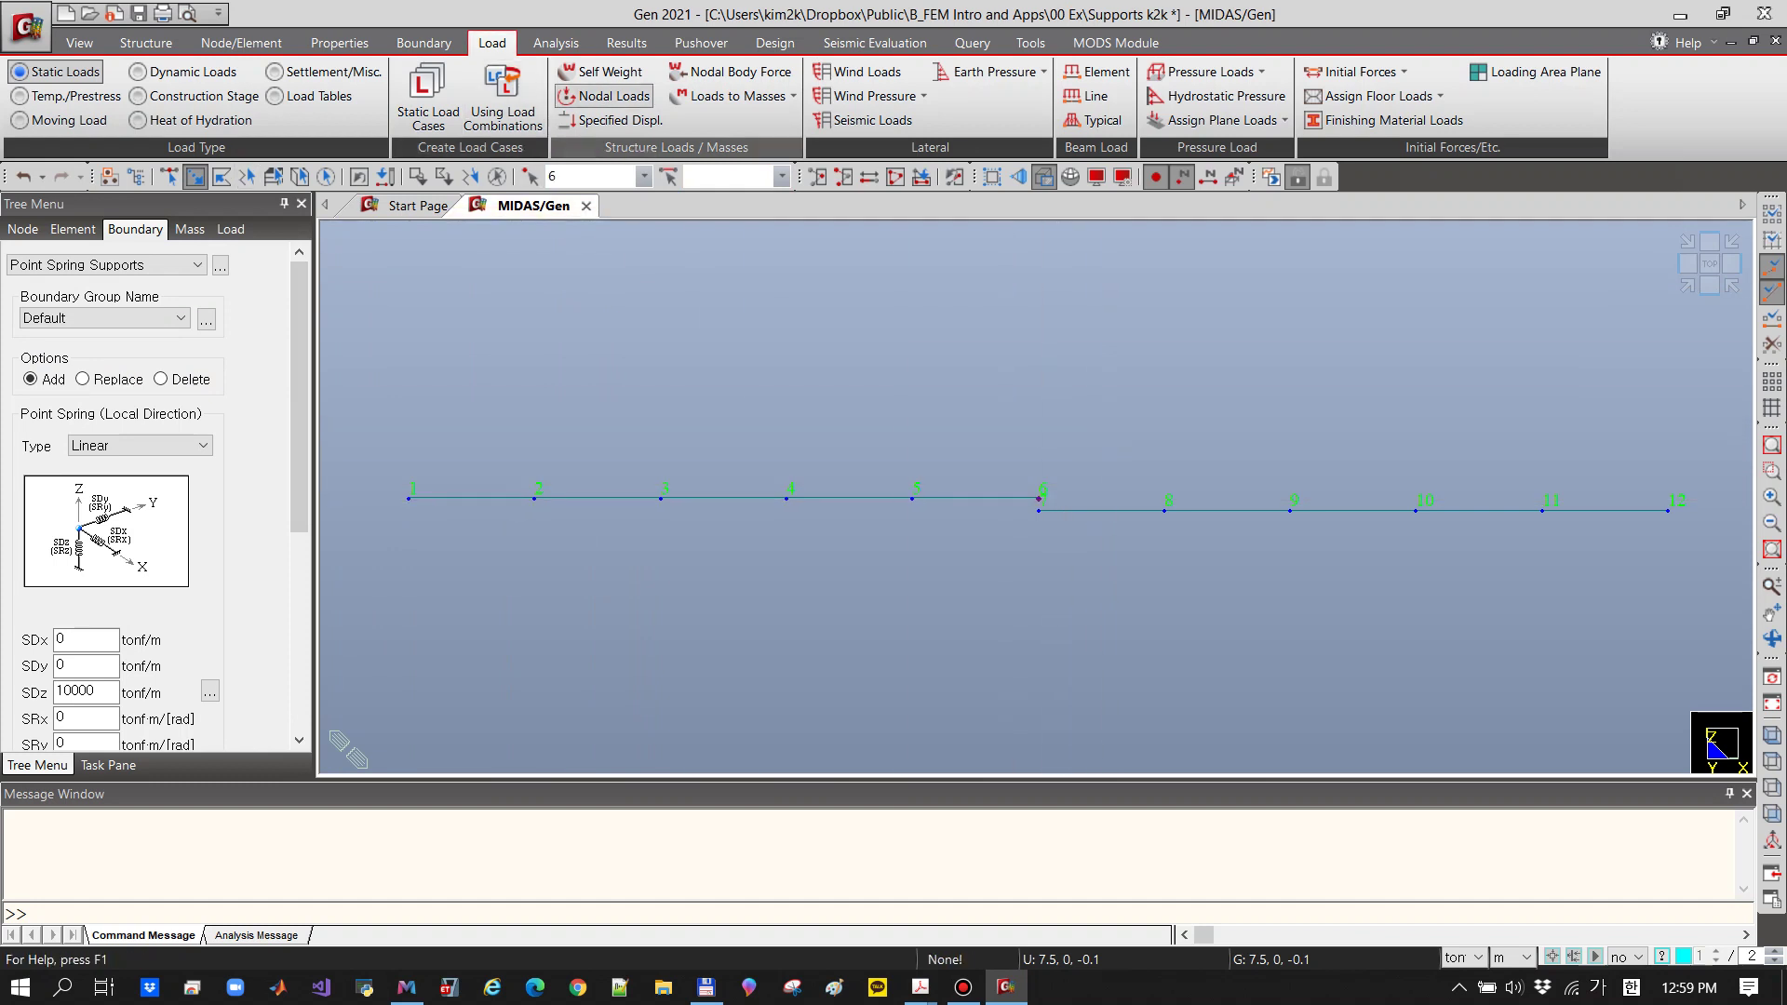
pyautogui.click(609, 95)
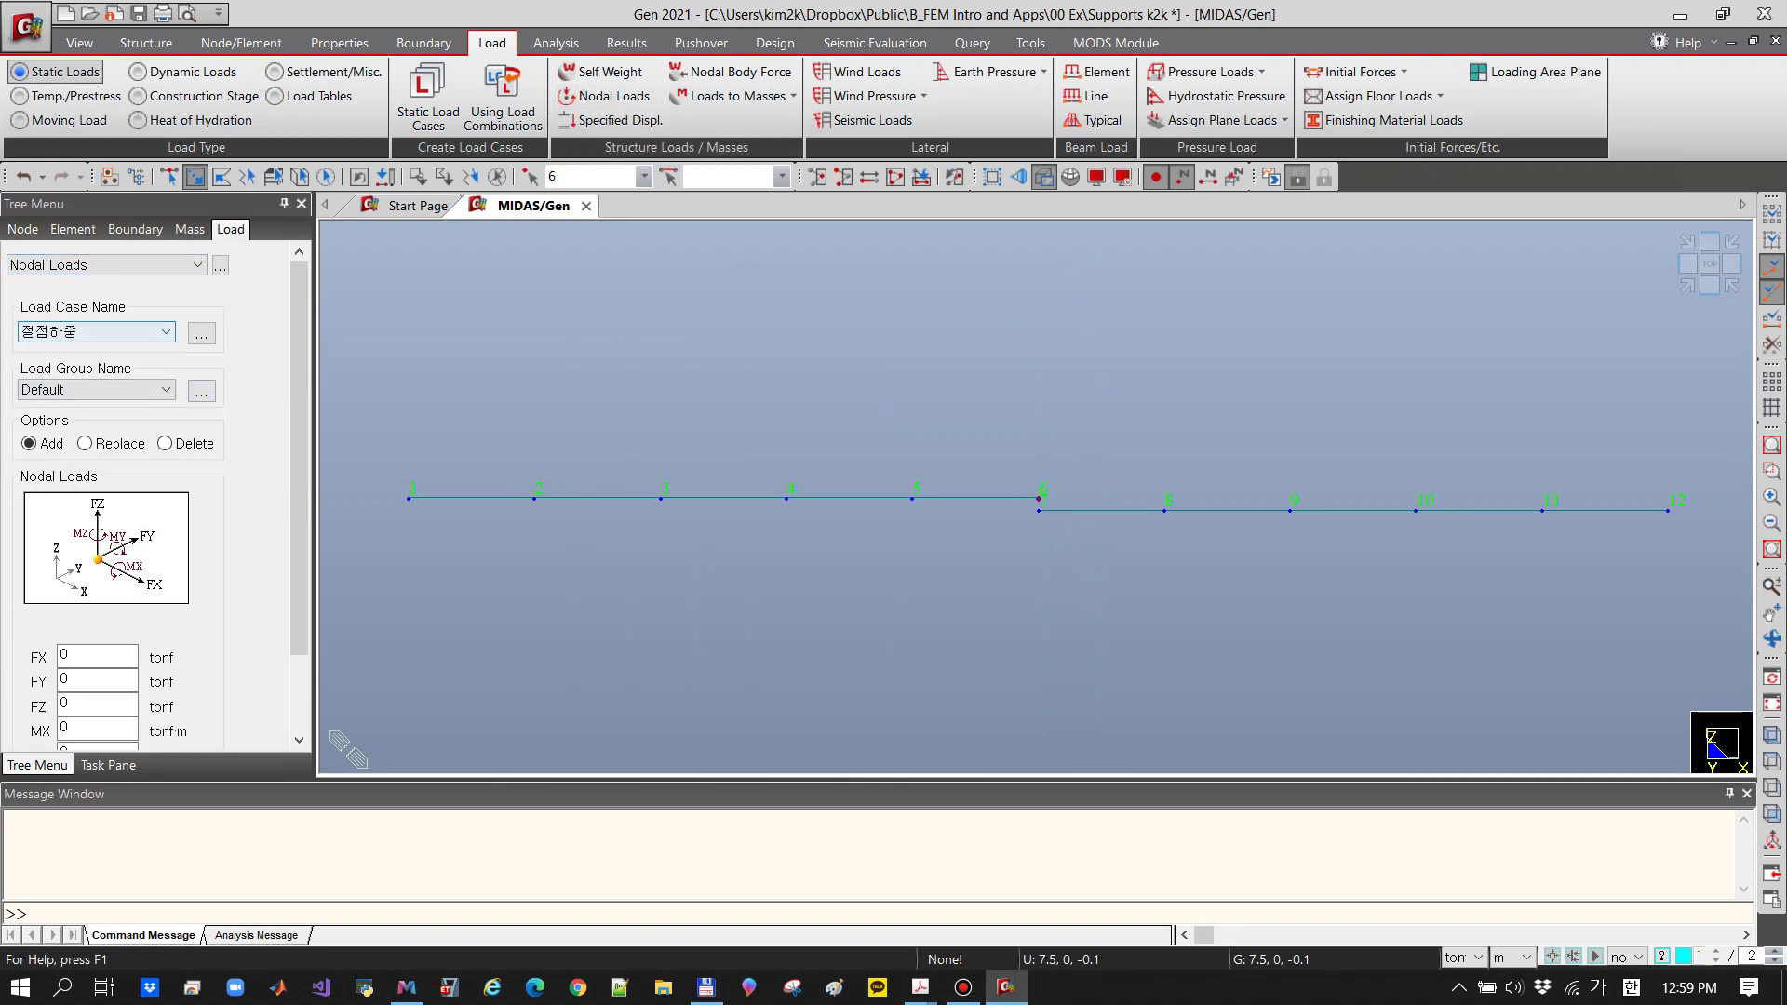
pyautogui.scroll(-3, 298, 465)
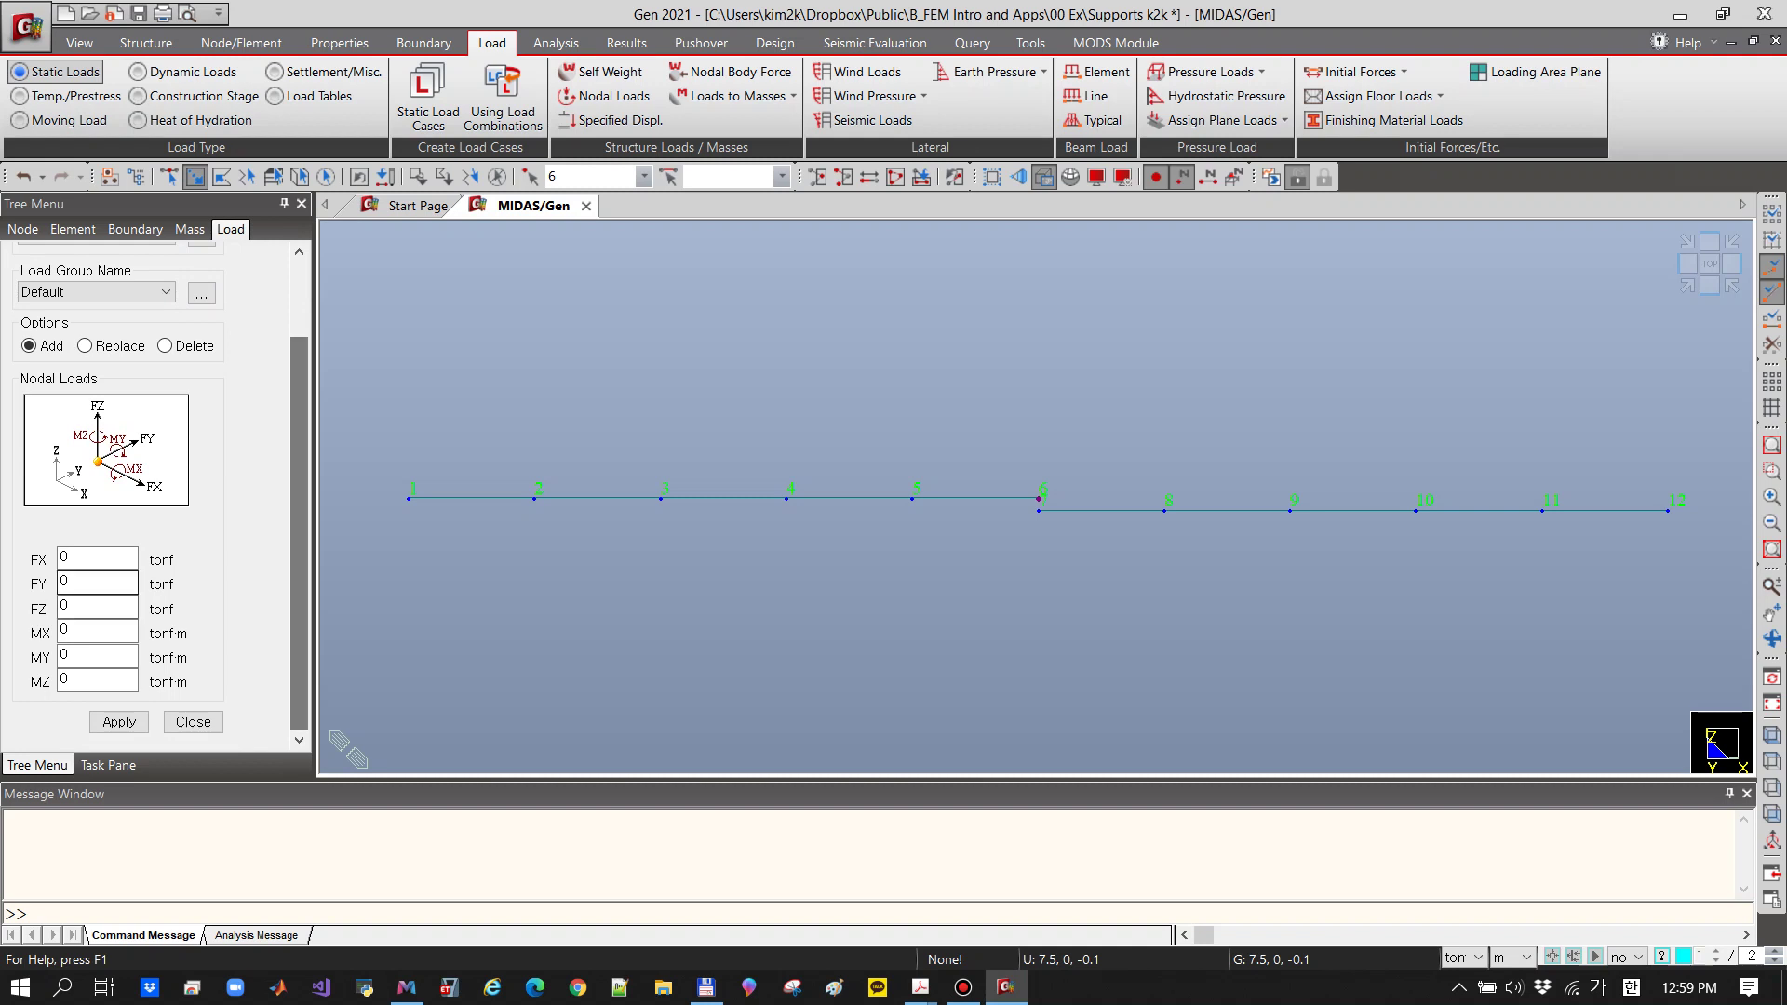
pyautogui.press('Tab')
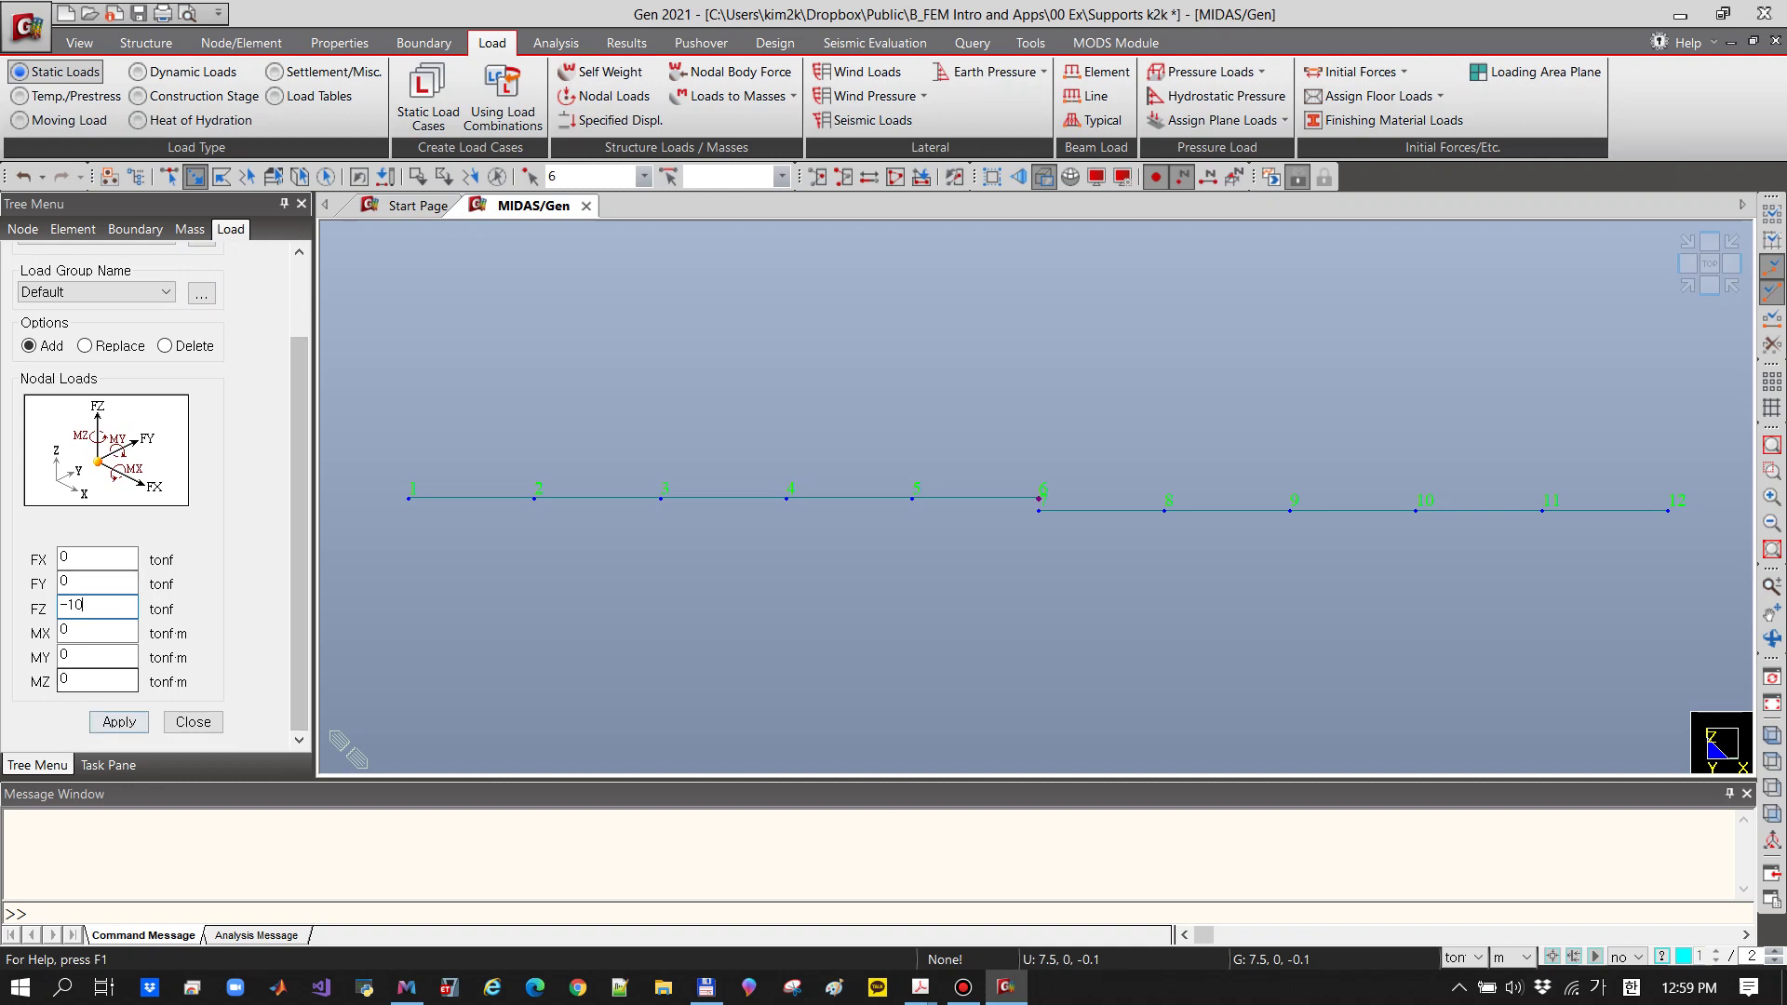
pyautogui.click(119, 721)
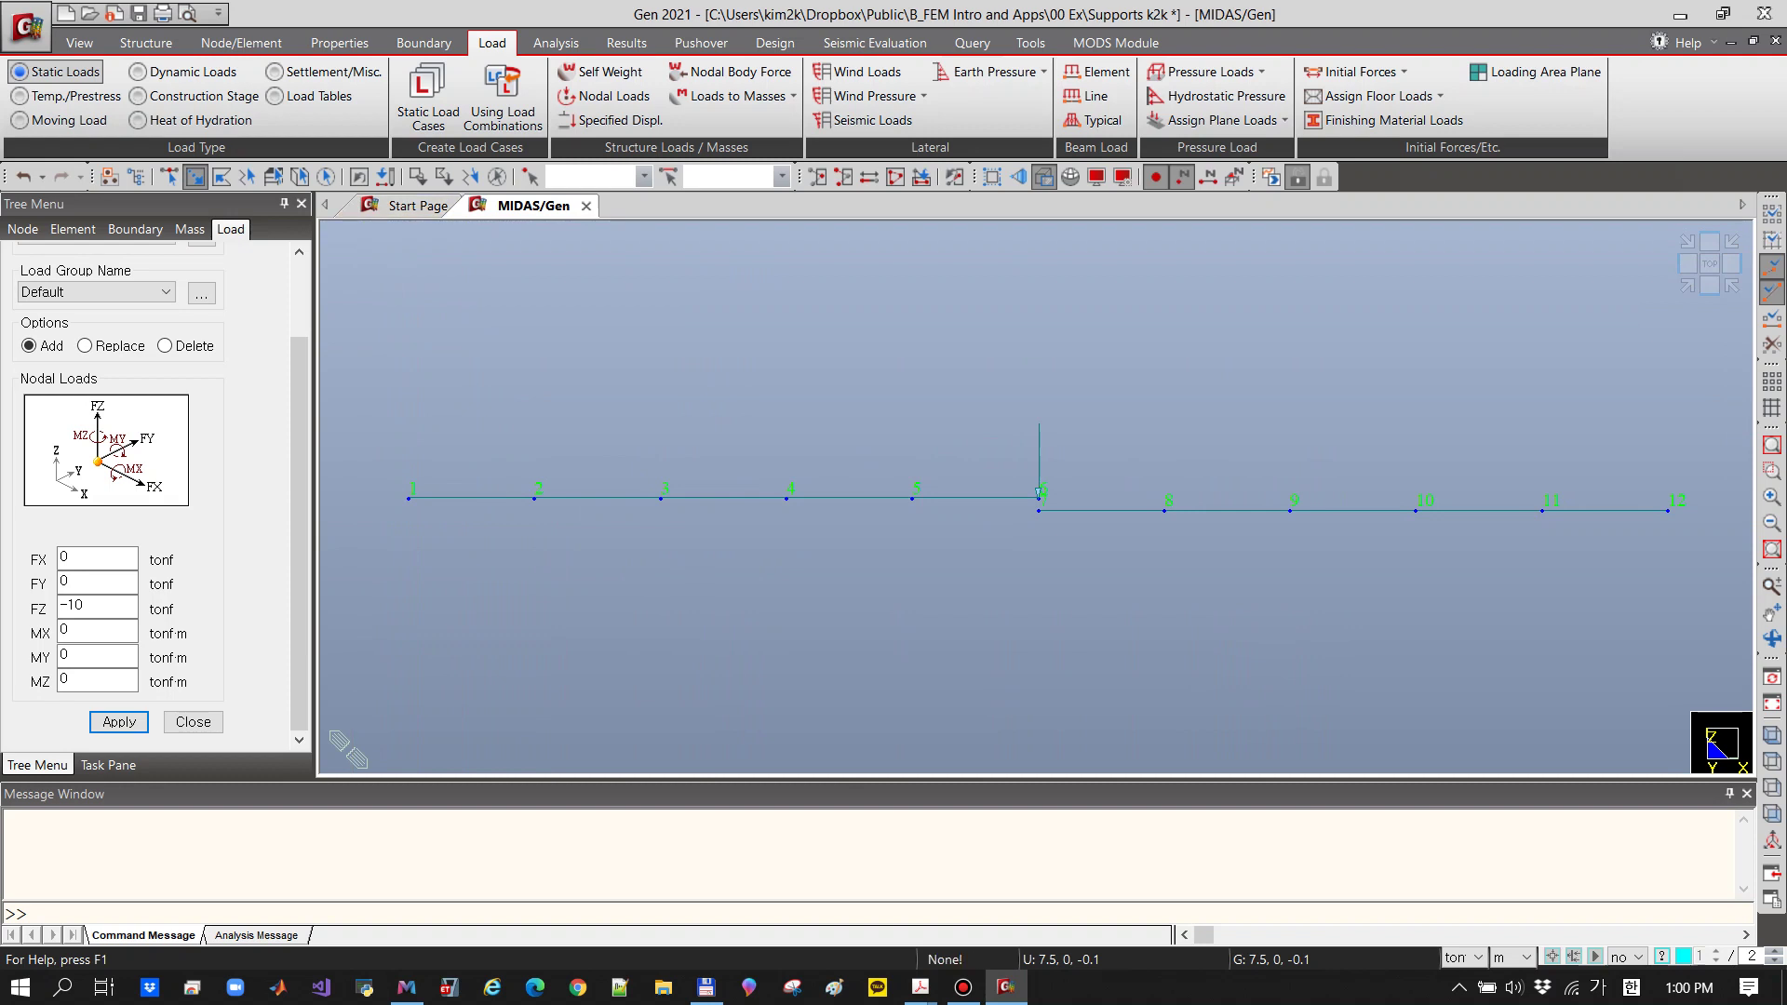
# Copy all elements three times at equal distances of 0, 0, -2 m, including node attributes and element attributes
pyautogui.click(326, 177)
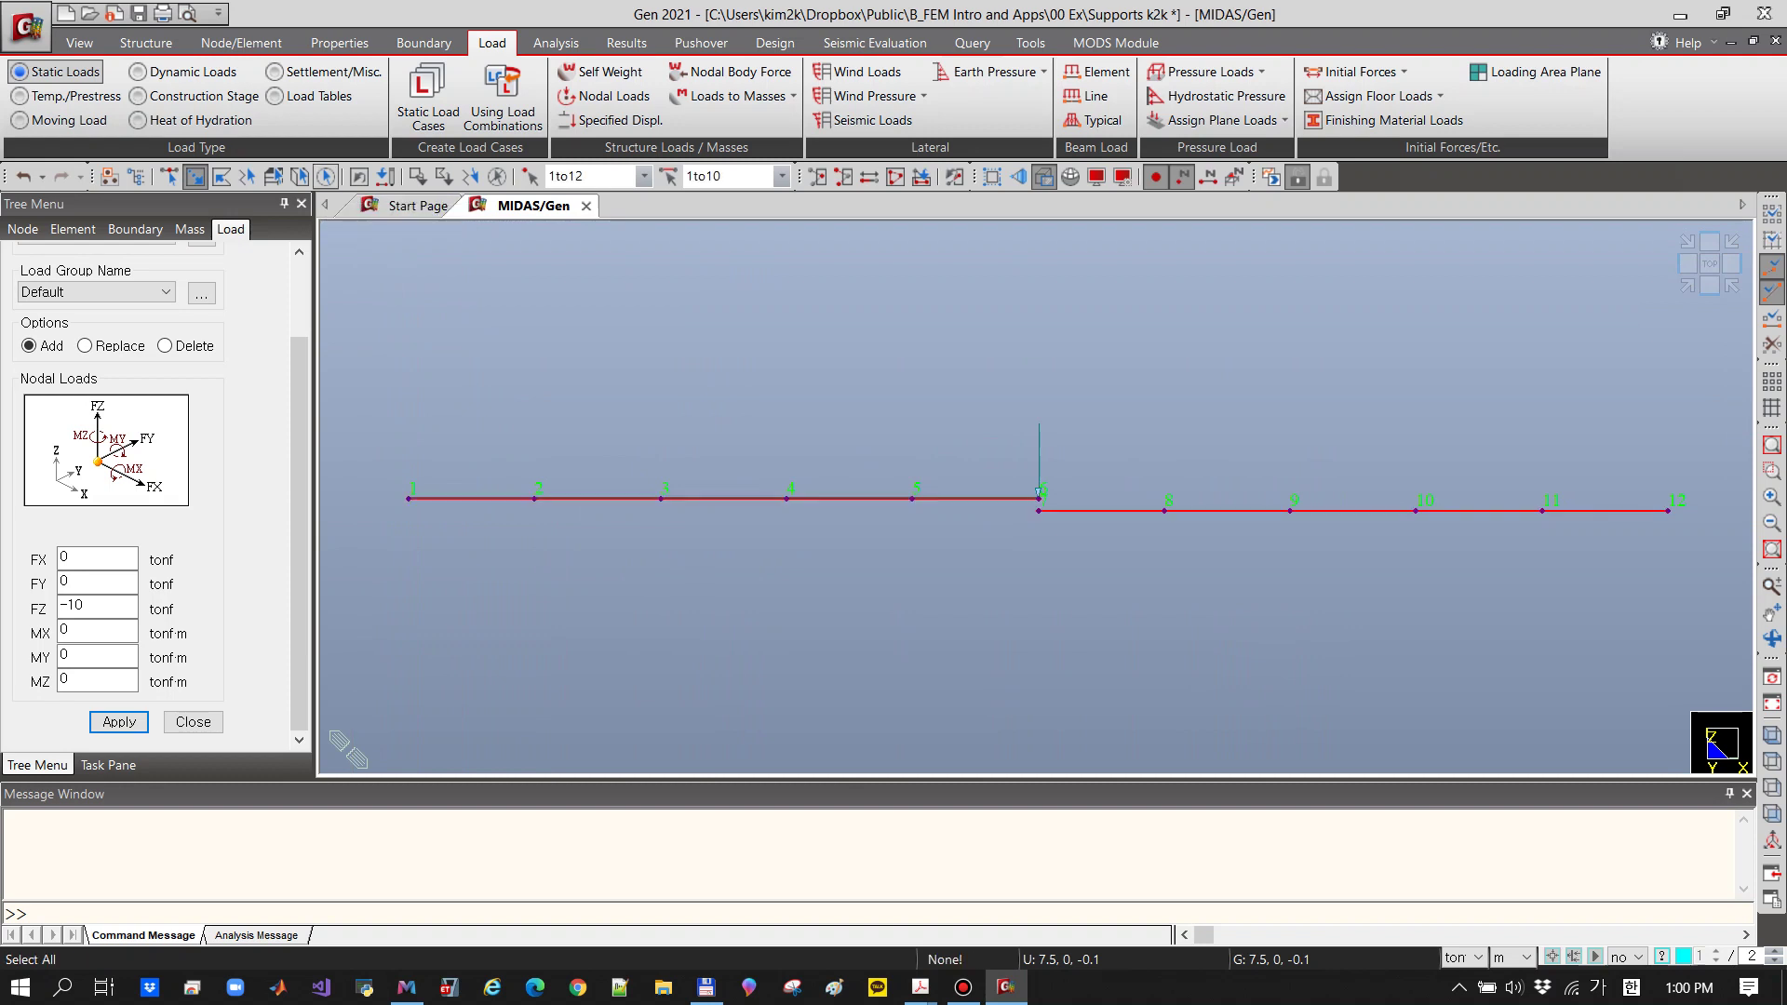
pyautogui.click(241, 43)
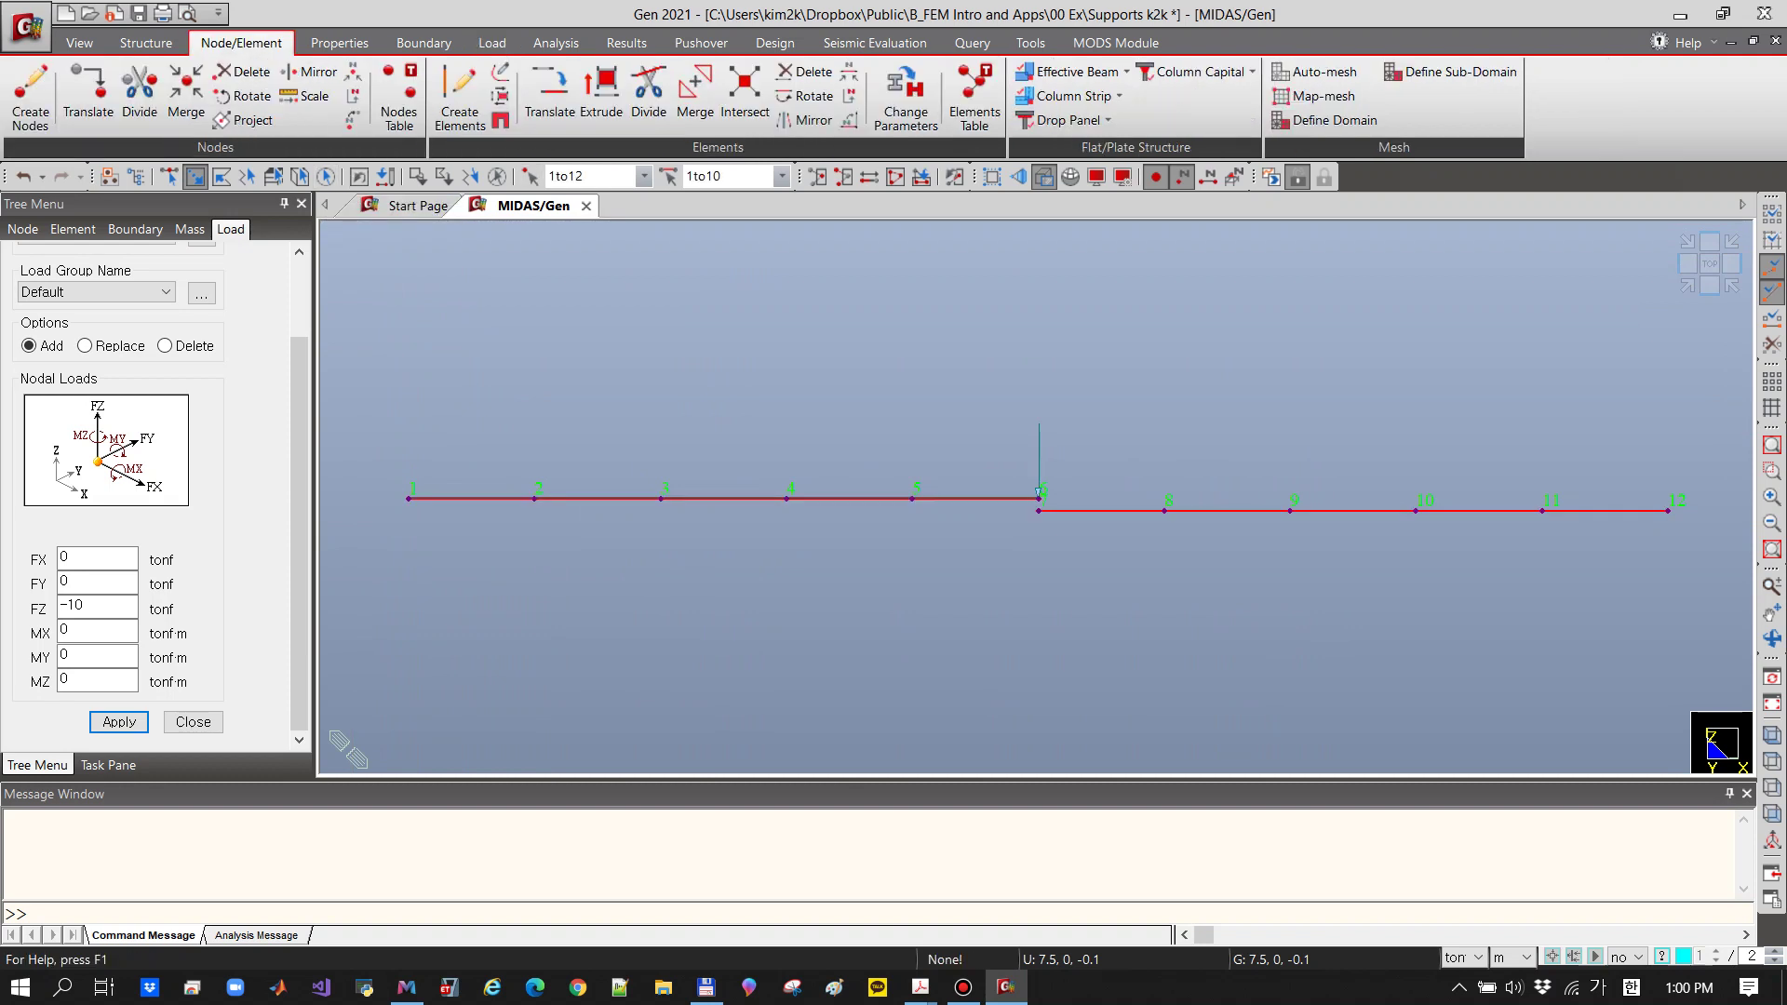
pyautogui.click(575, 98)
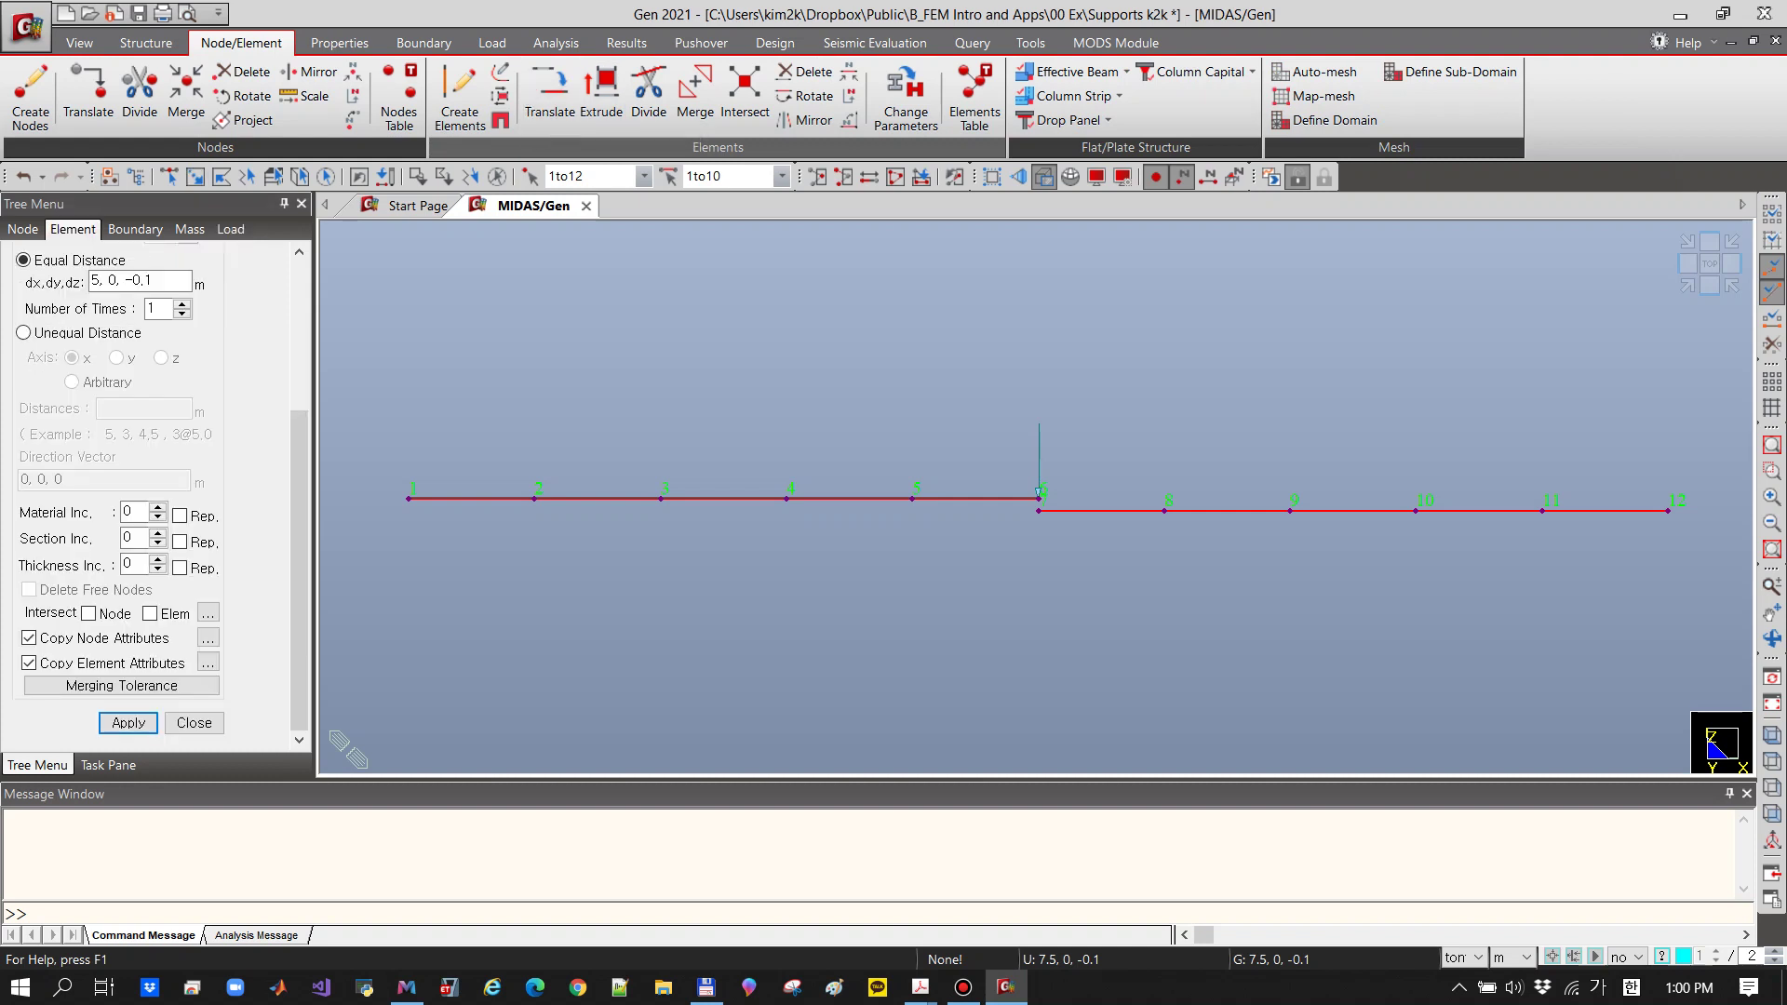
pyautogui.scroll(5, 299, 559)
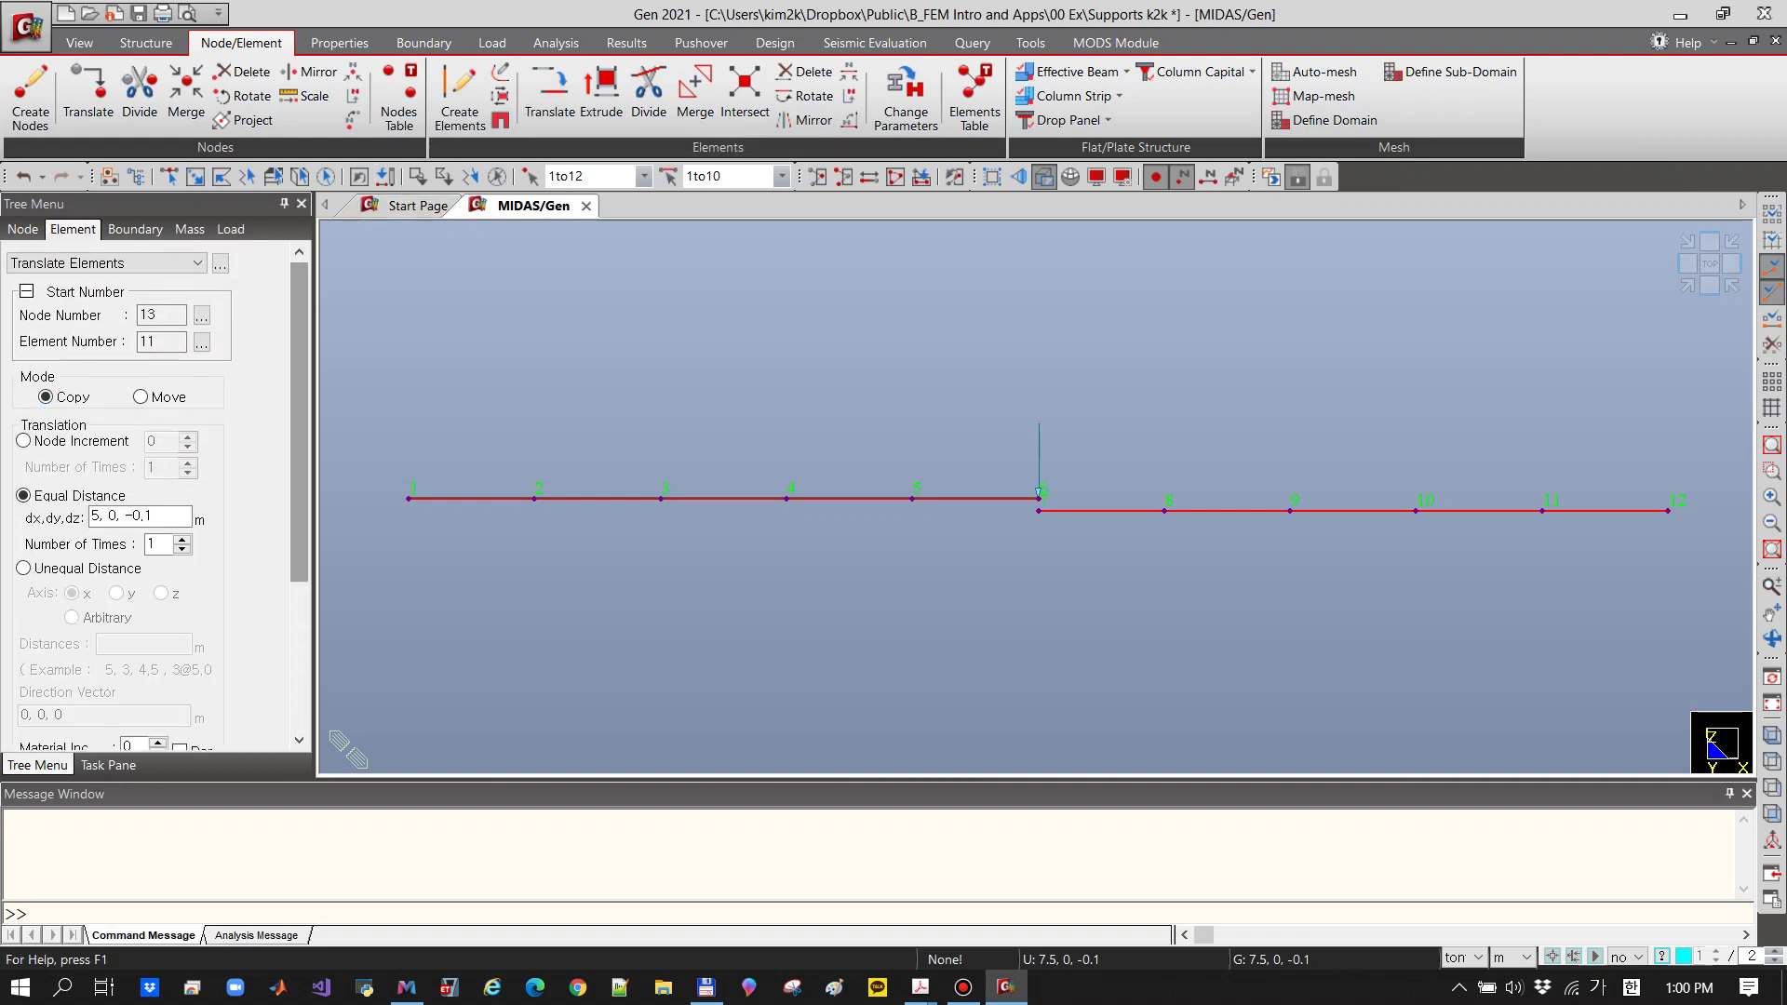
pyautogui.scroll(-3, 299, 465)
pyautogui.click(140, 410)
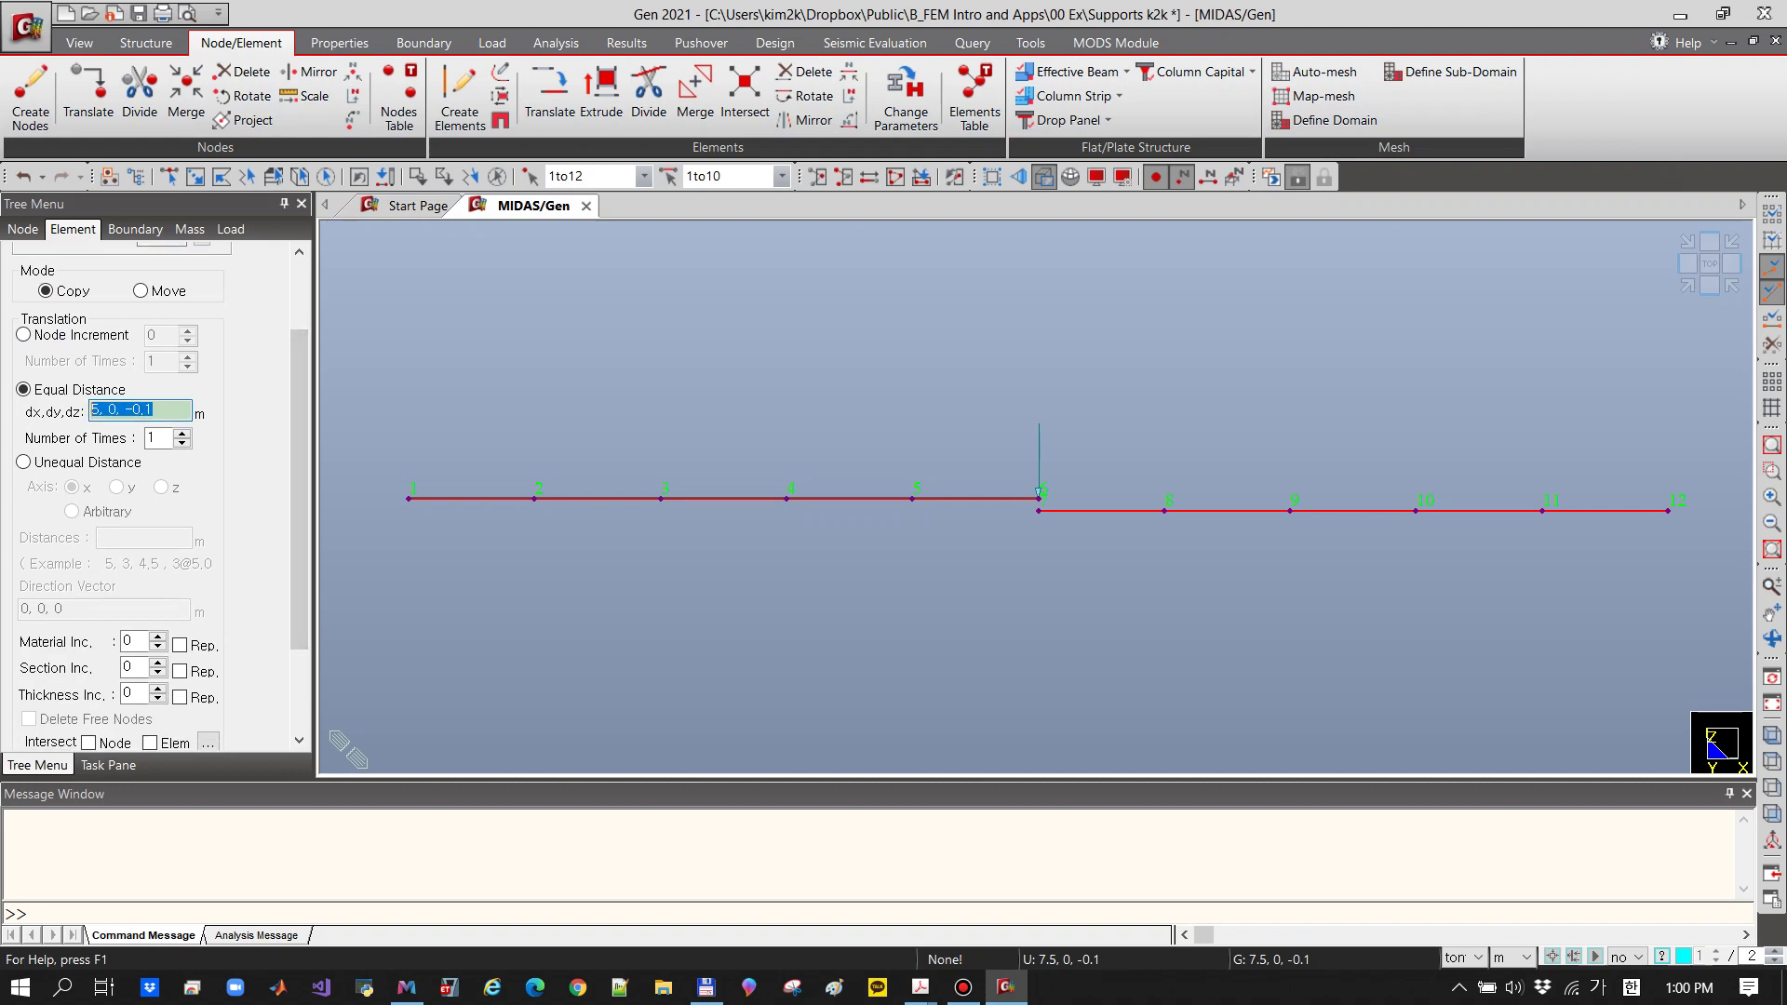
pyautogui.write('0,0,-2')
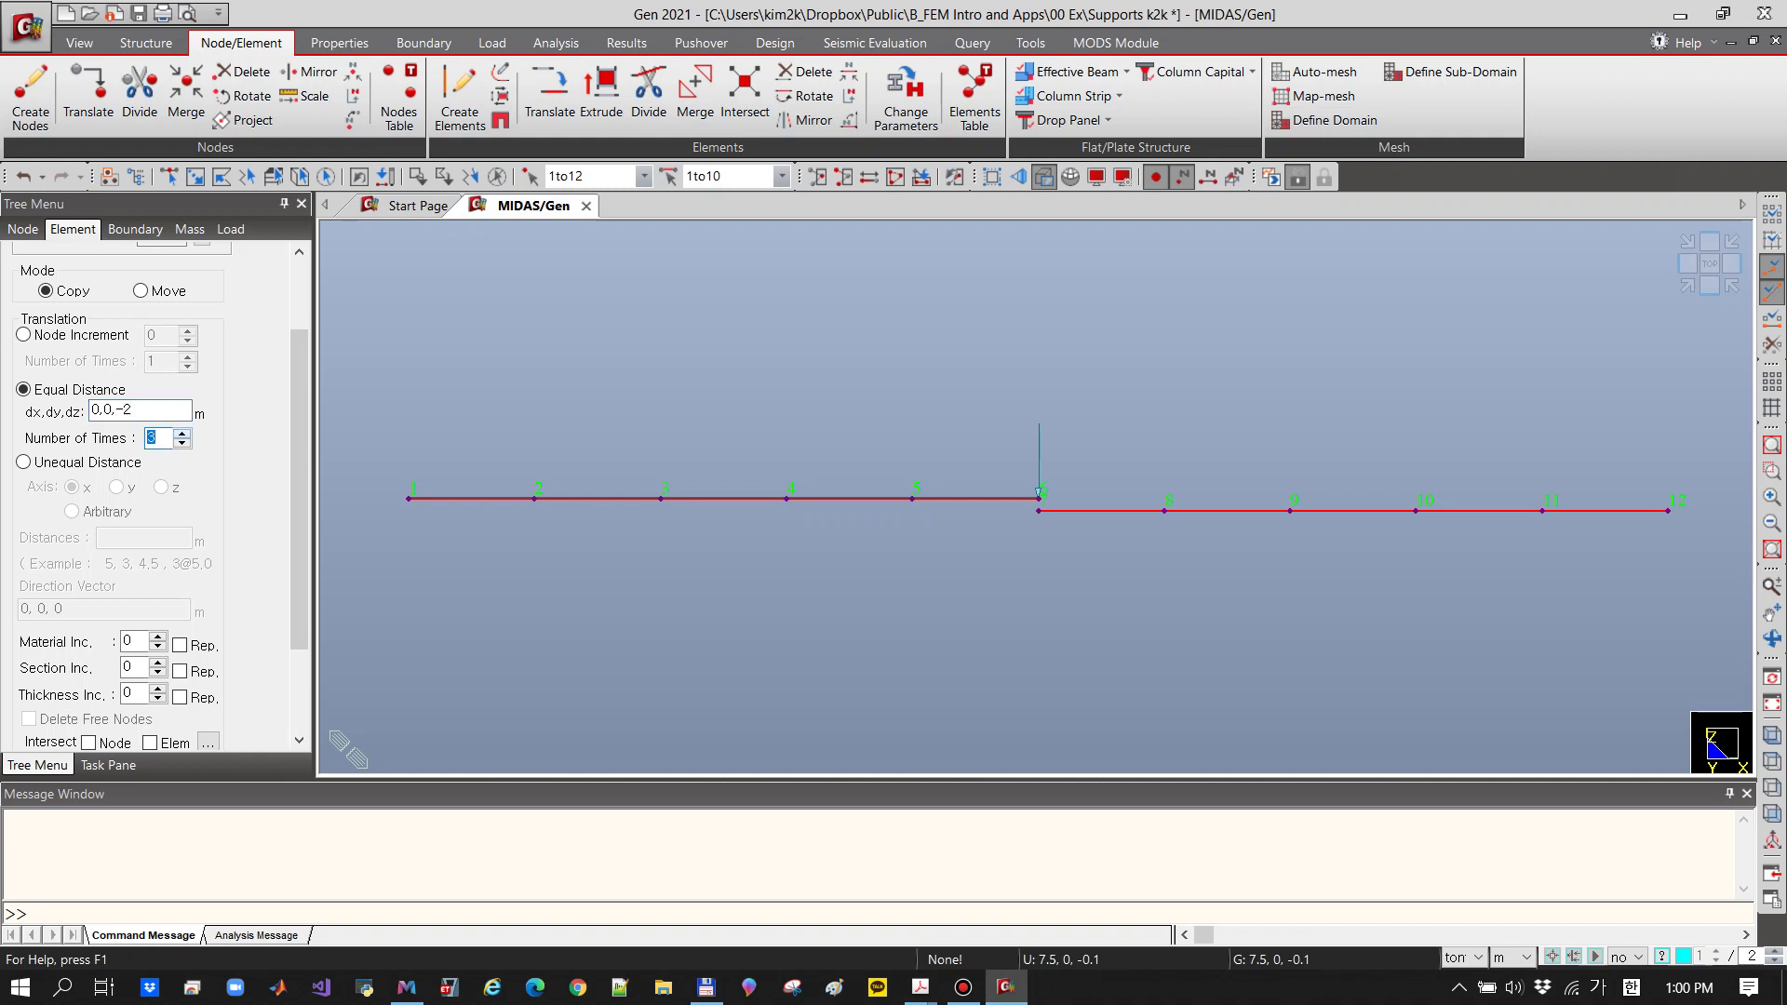
pyautogui.scroll(-3, 154, 493)
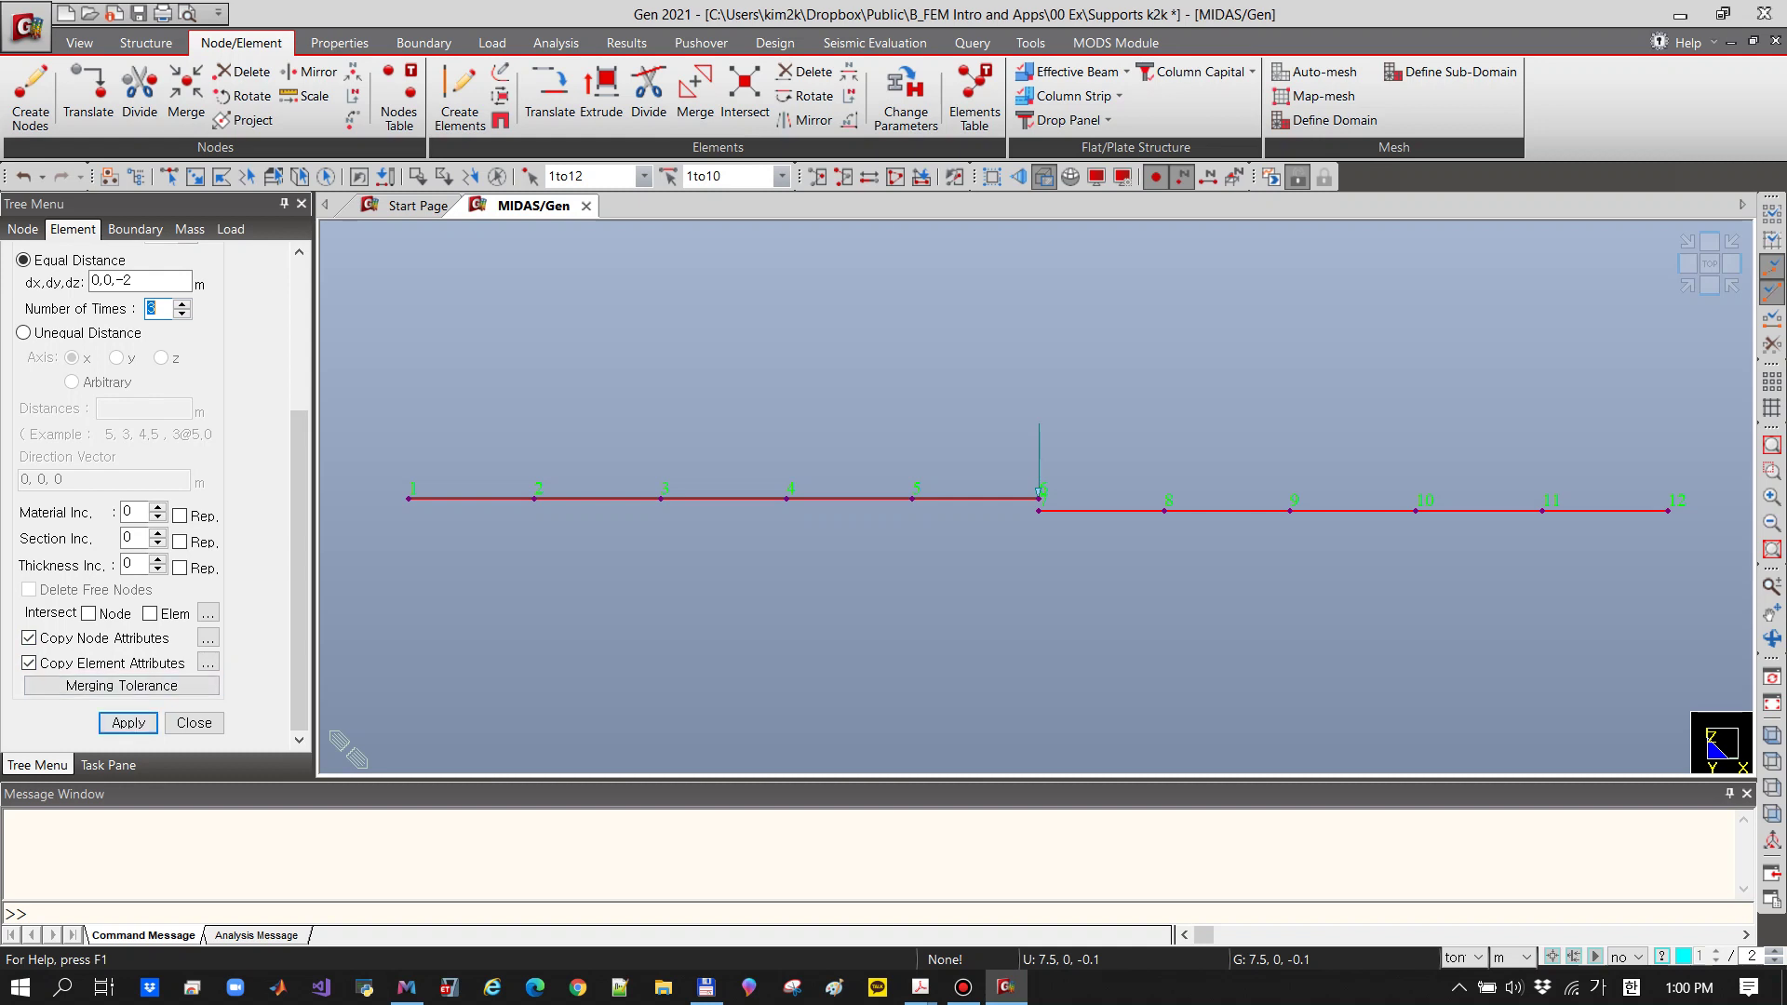
pyautogui.click(128, 722)
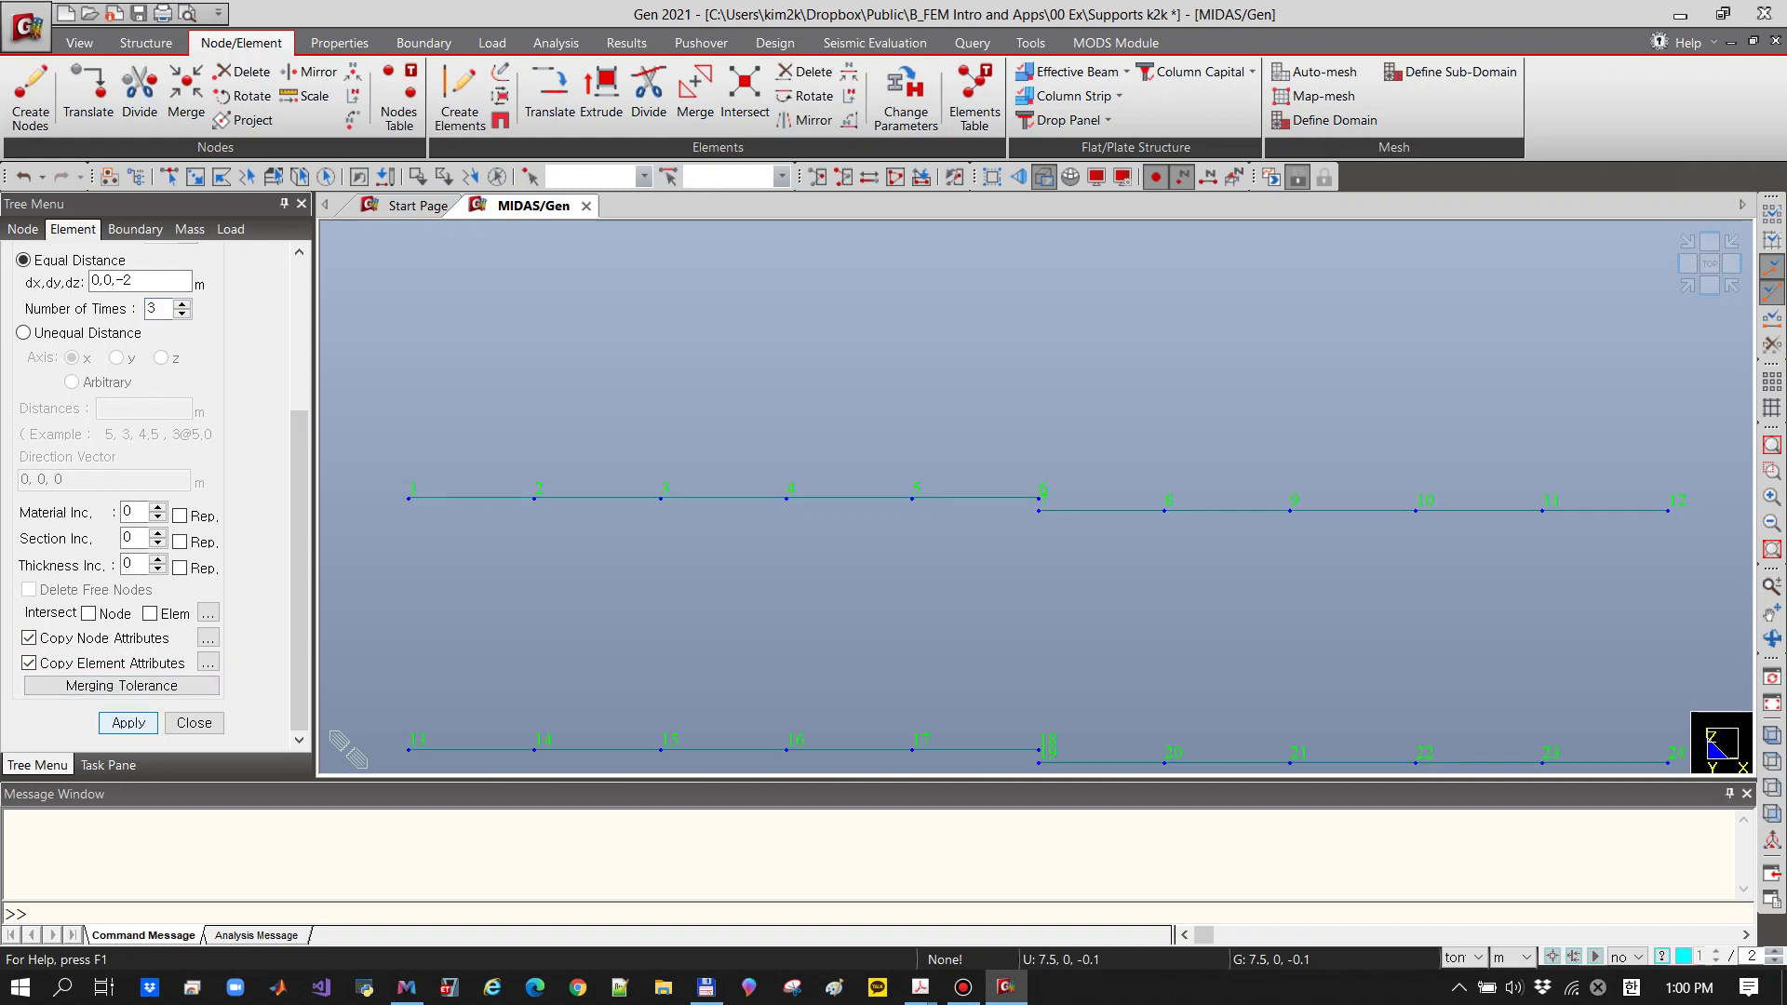
# Turn on the display of support symbols for the whole model
pyautogui.click(1772, 813)
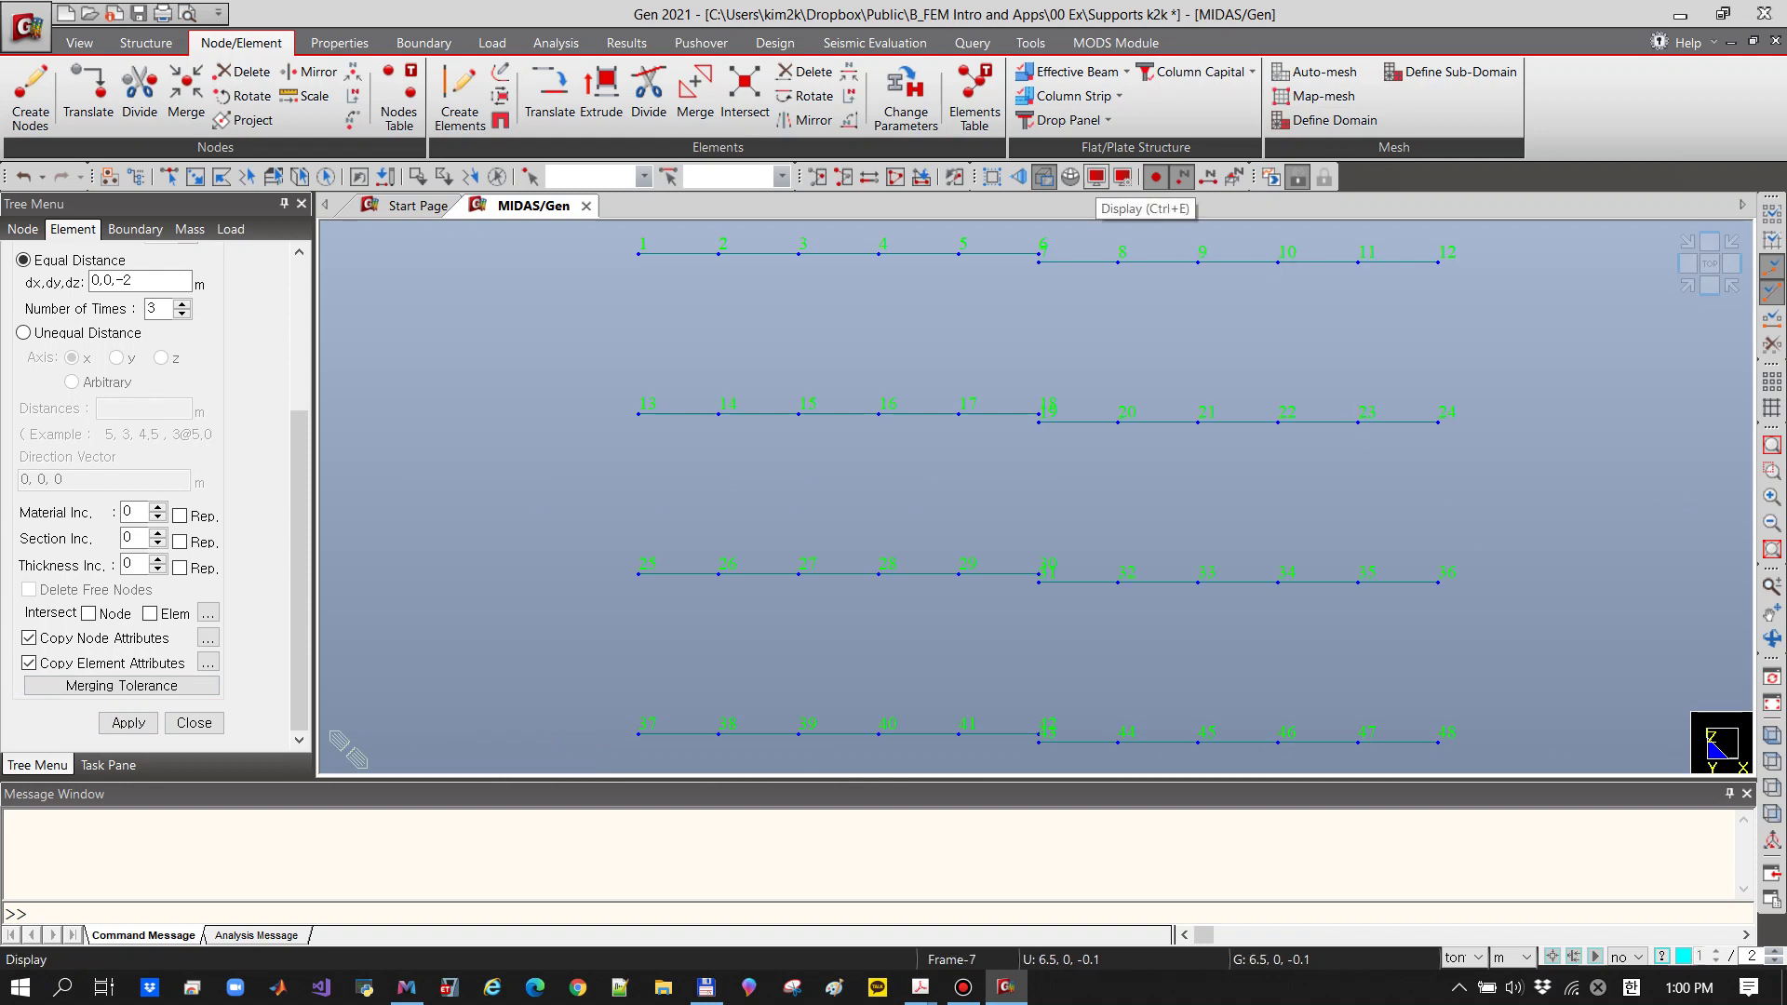
pyautogui.click(1096, 177)
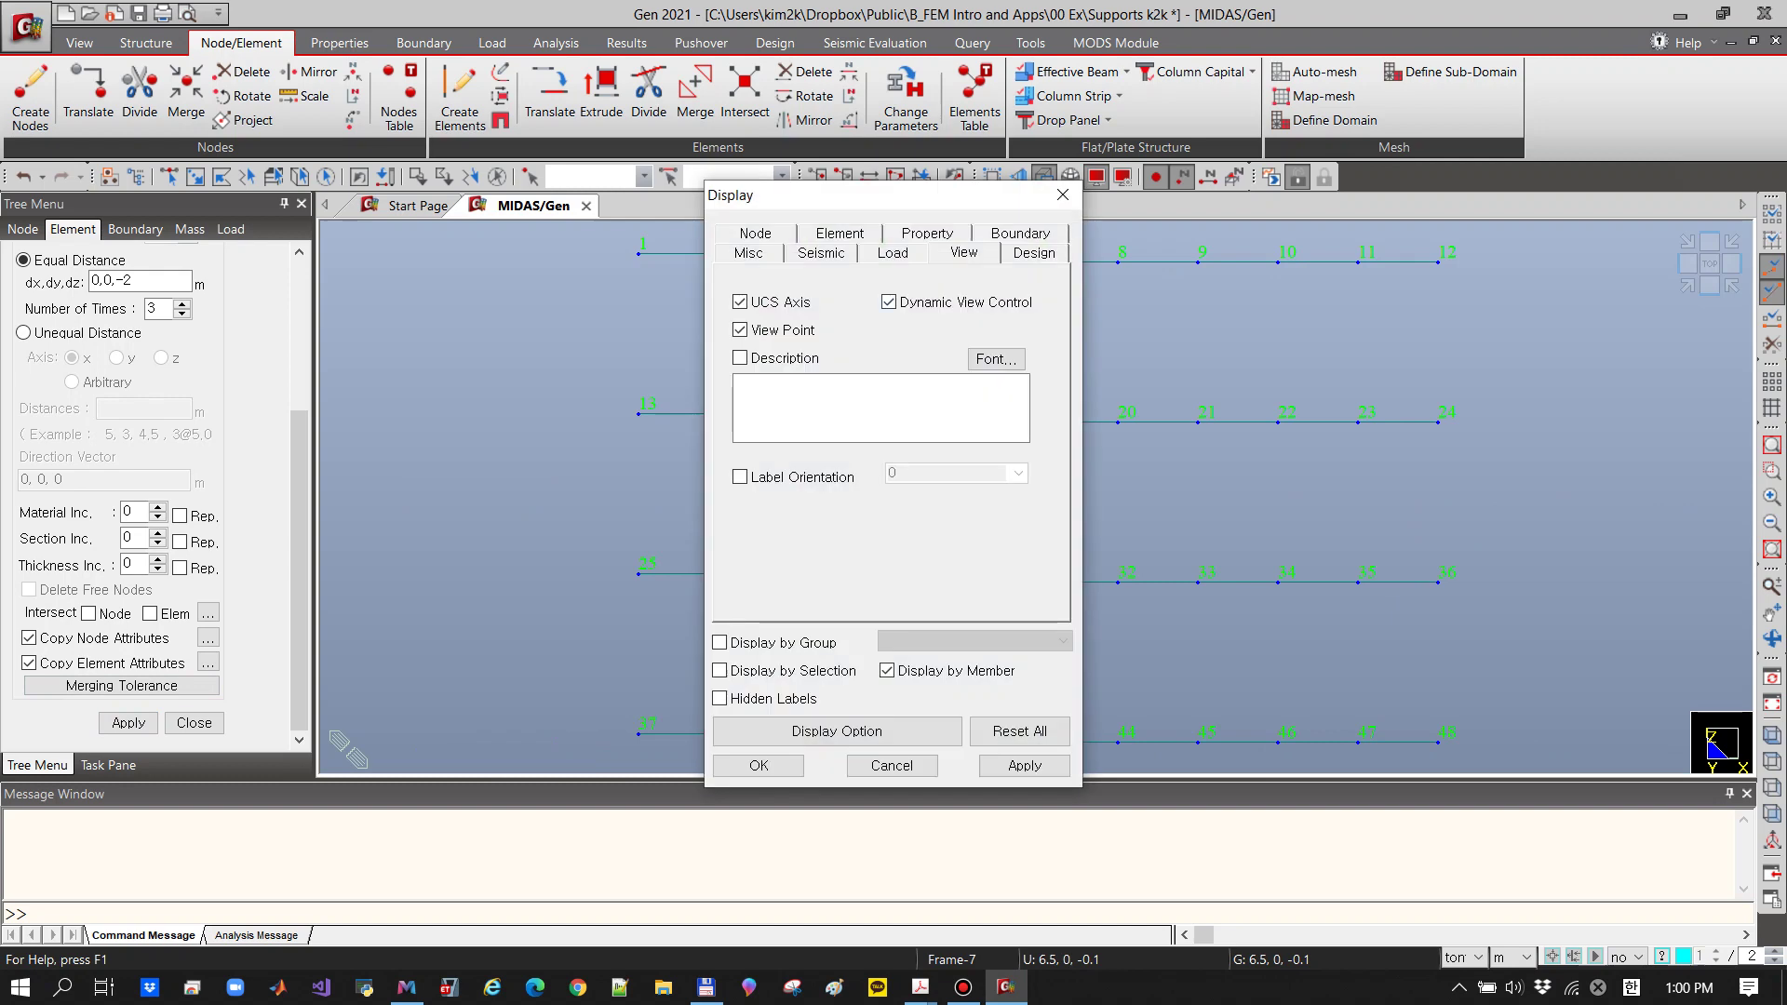
pyautogui.click(1020, 232)
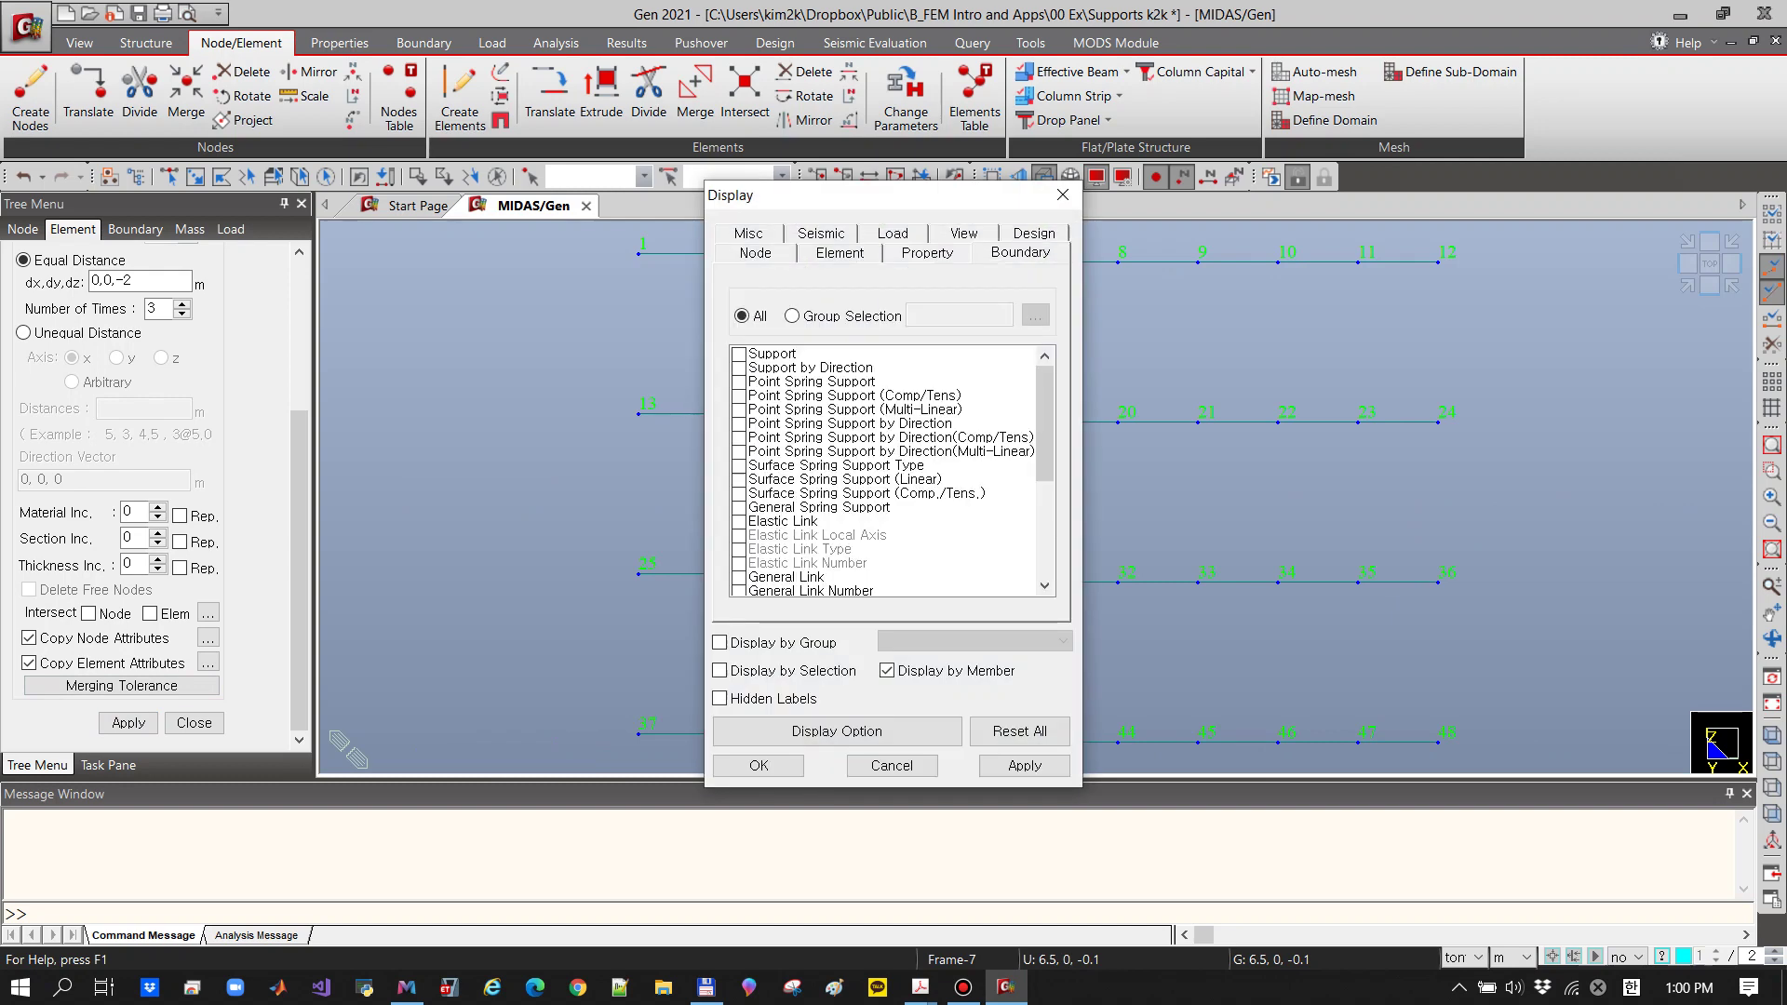
pyautogui.click(773, 354)
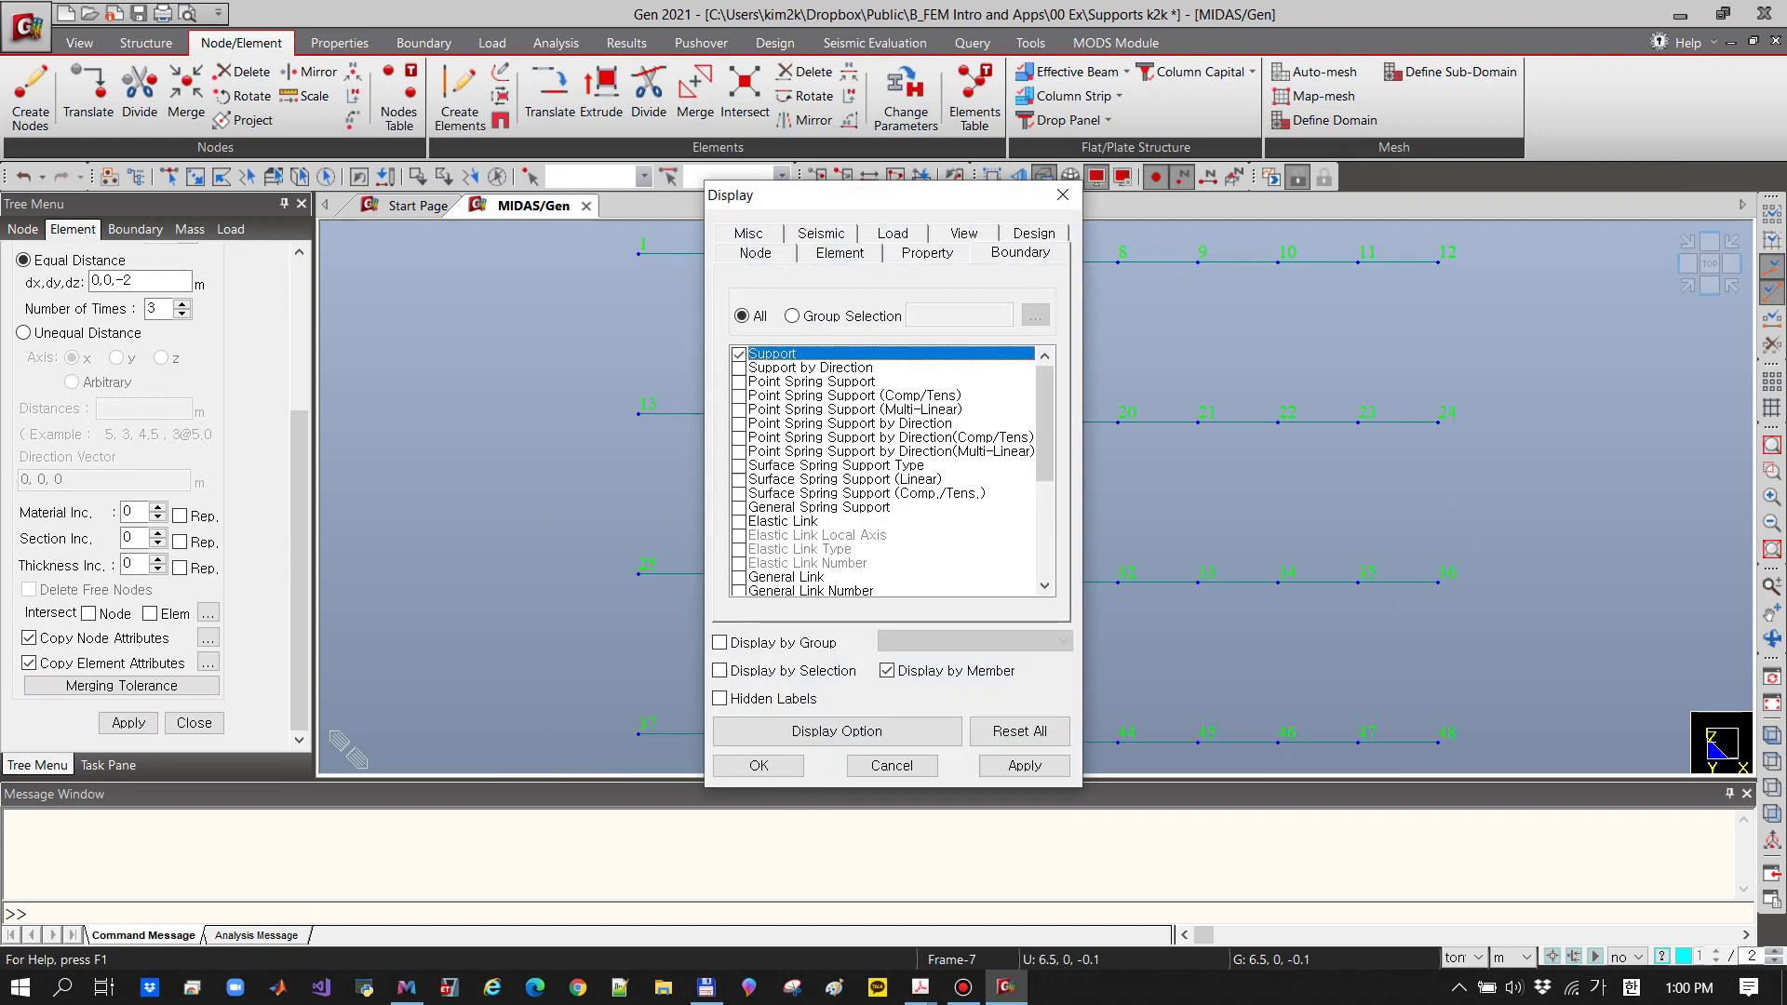
pyautogui.click(758, 765)
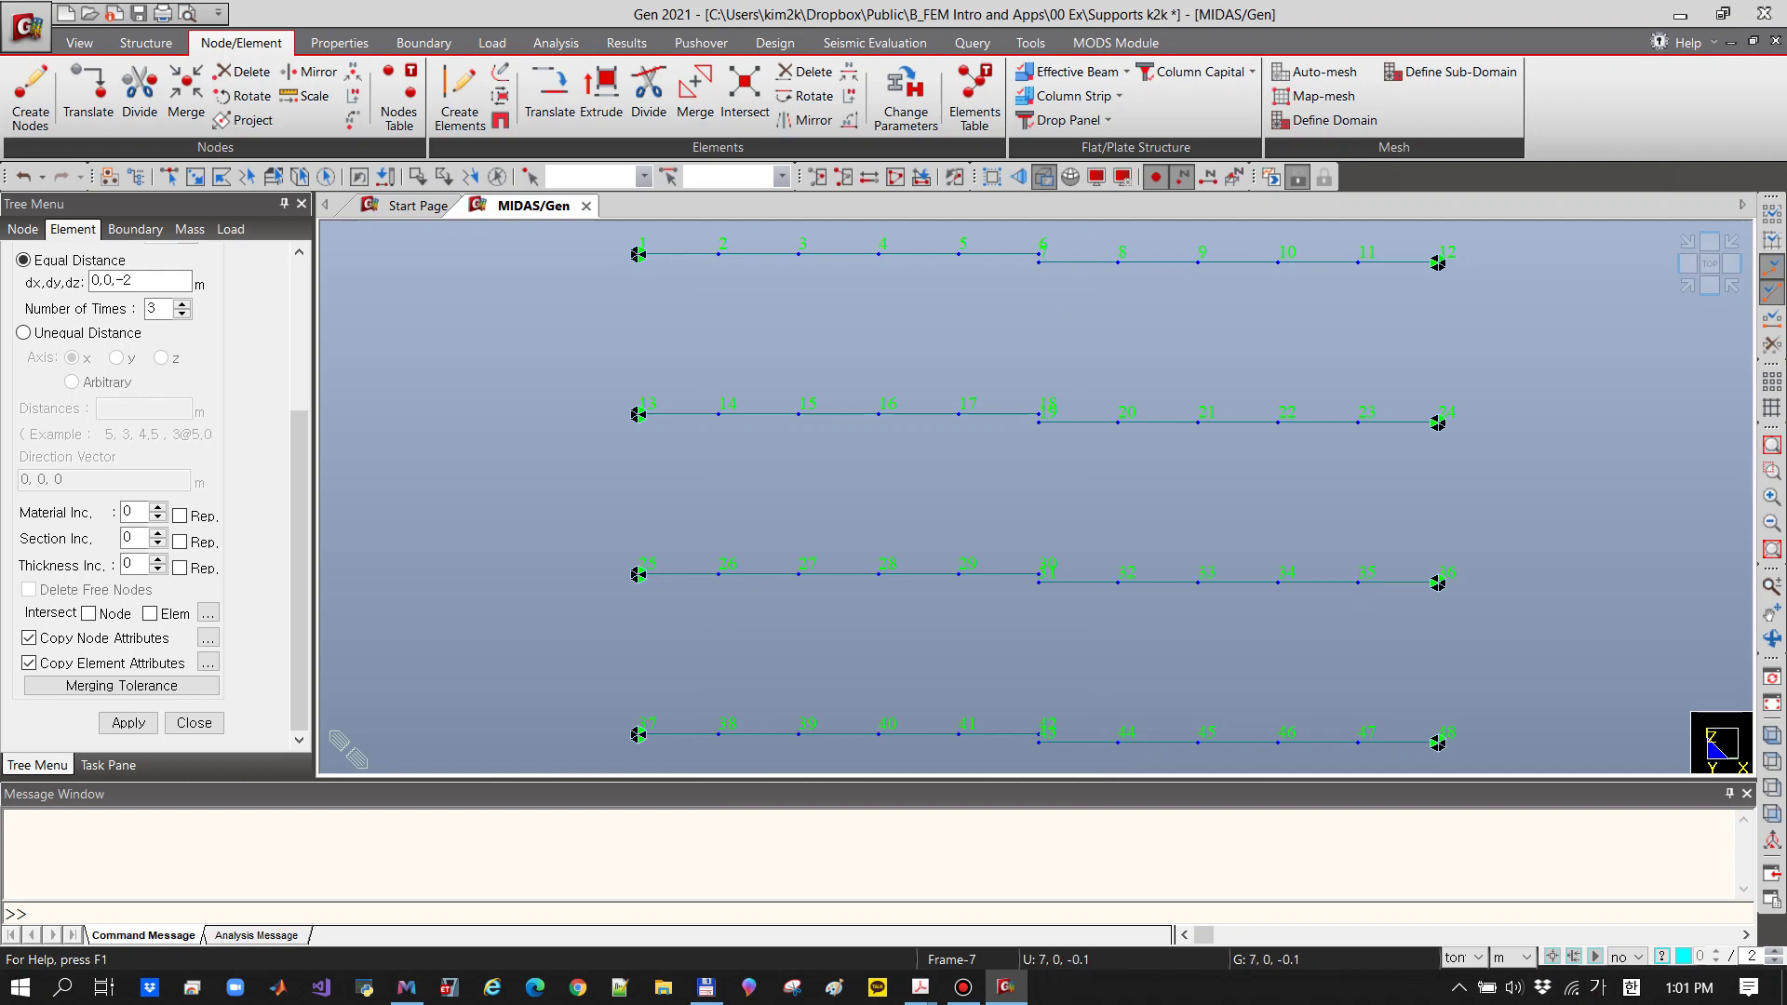
# Turn off the display of support symbols and show the point spring support symbols instead
pyautogui.click(1096, 177)
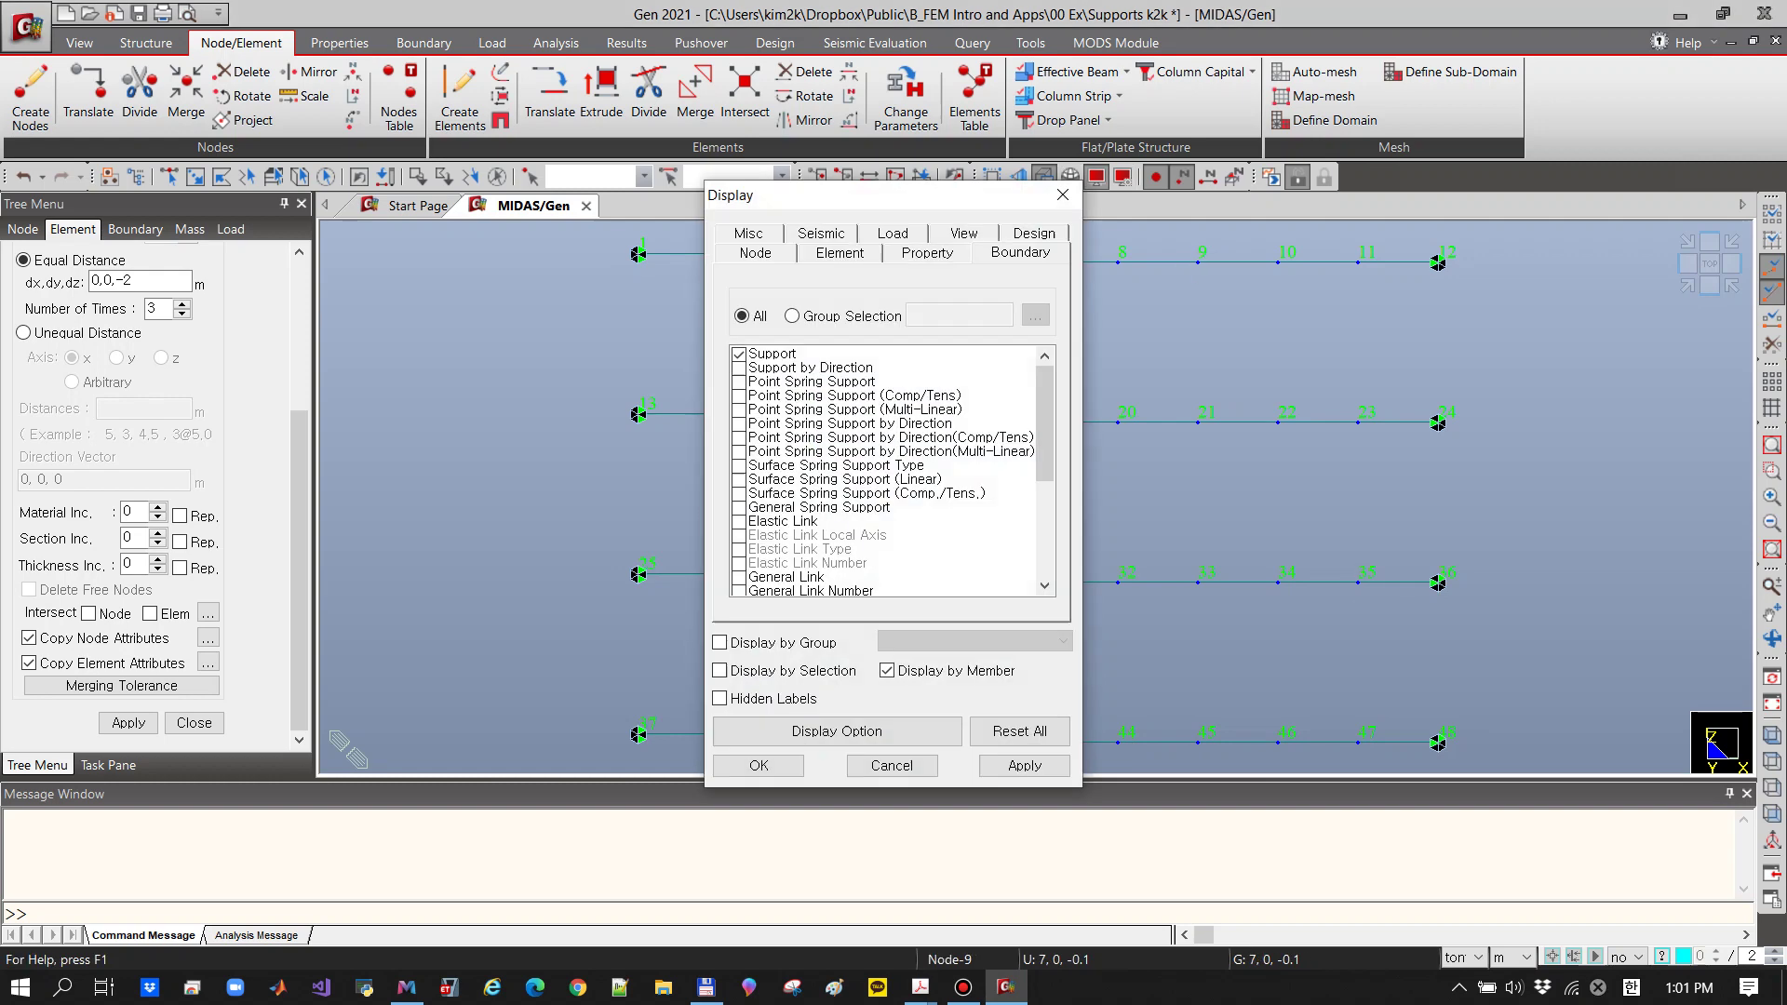
pyautogui.click(739, 354)
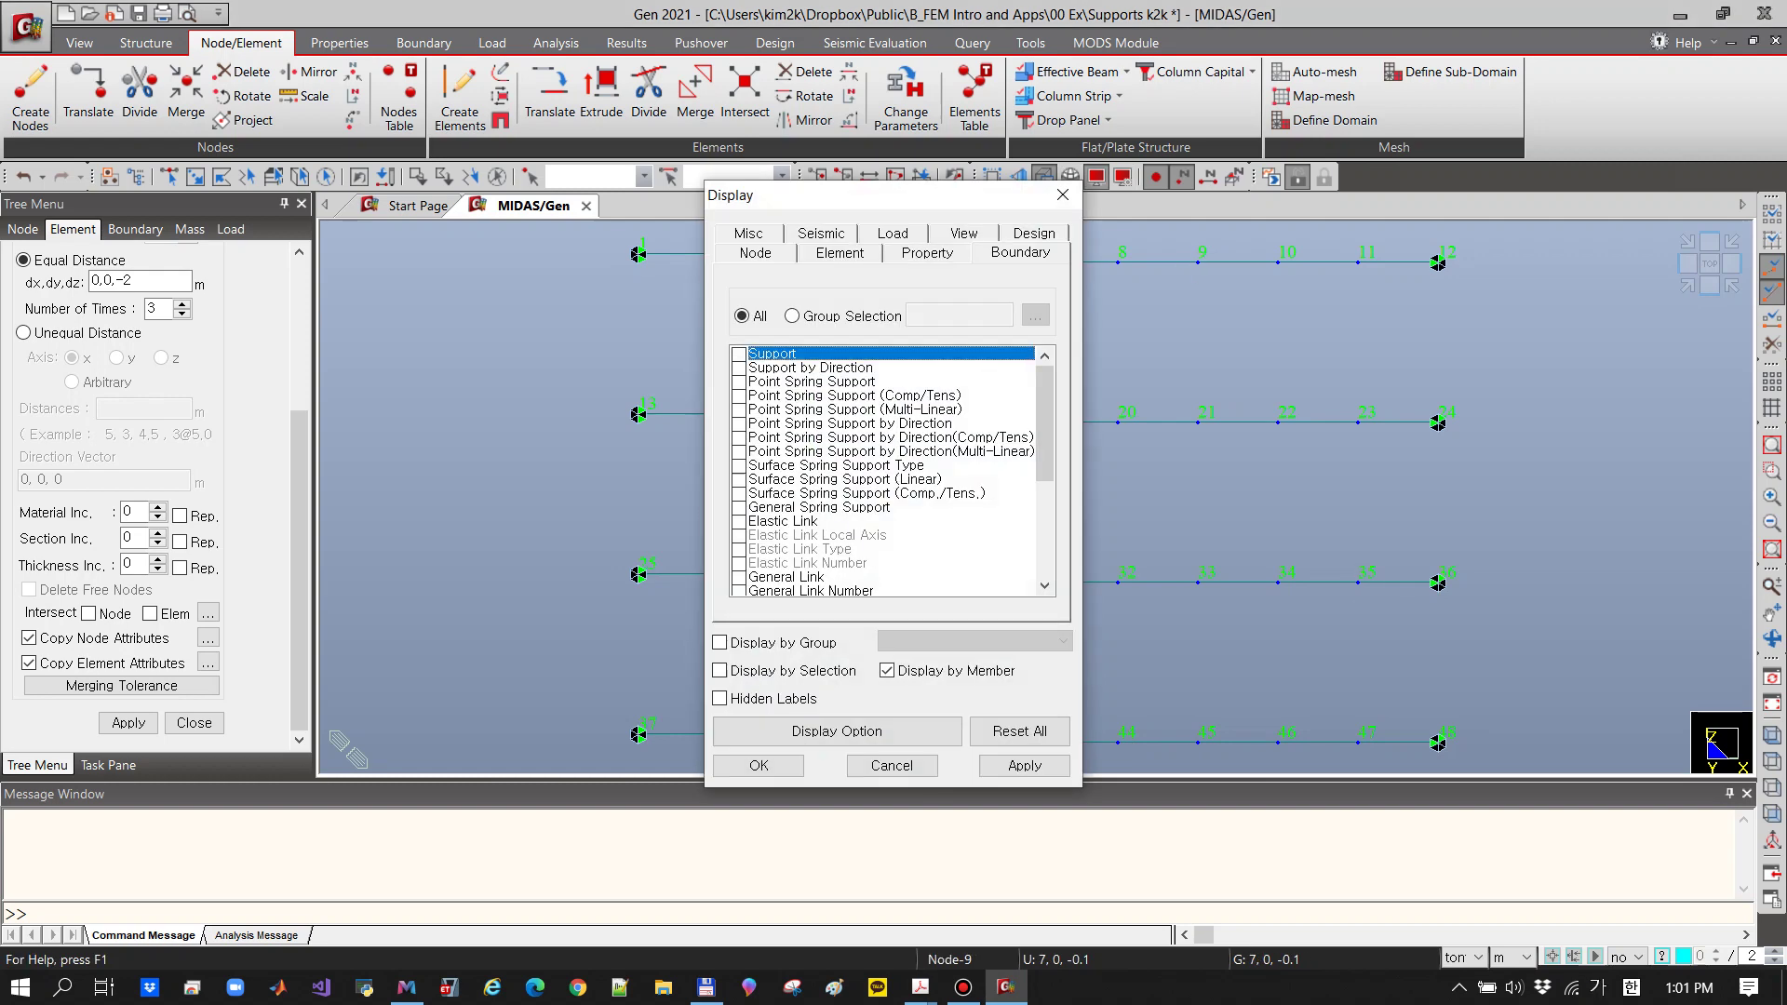
pyautogui.click(812, 381)
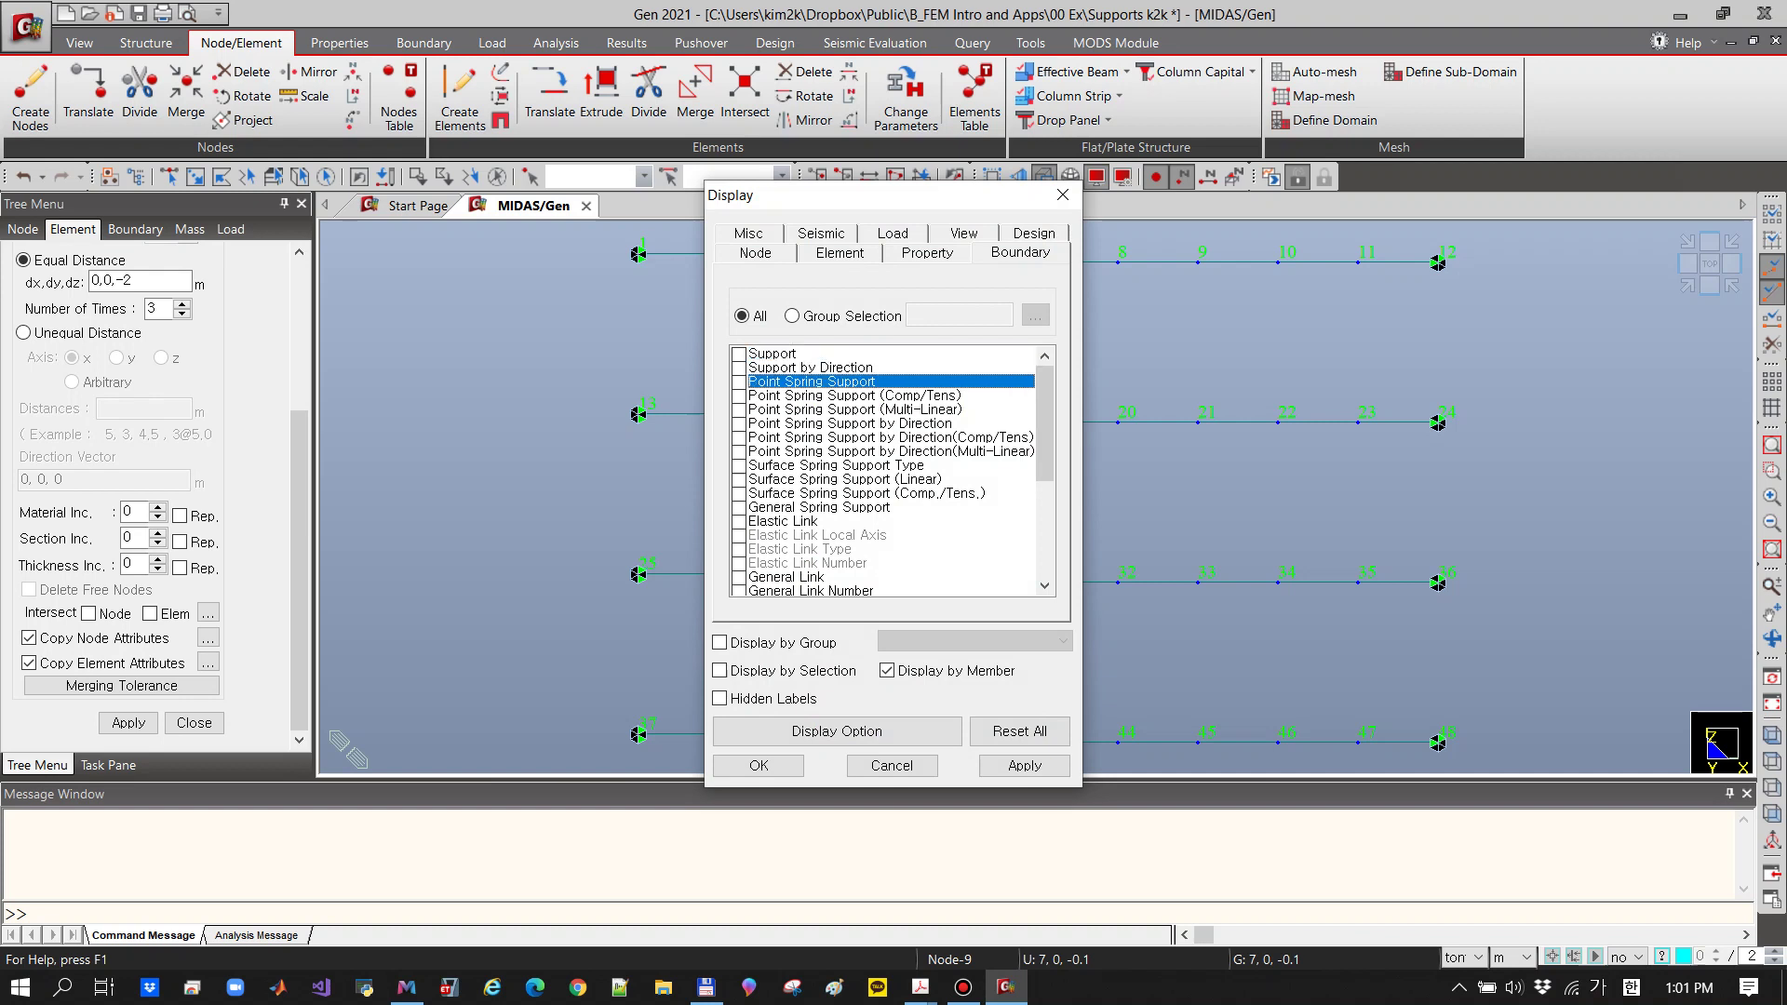
pyautogui.click(759, 765)
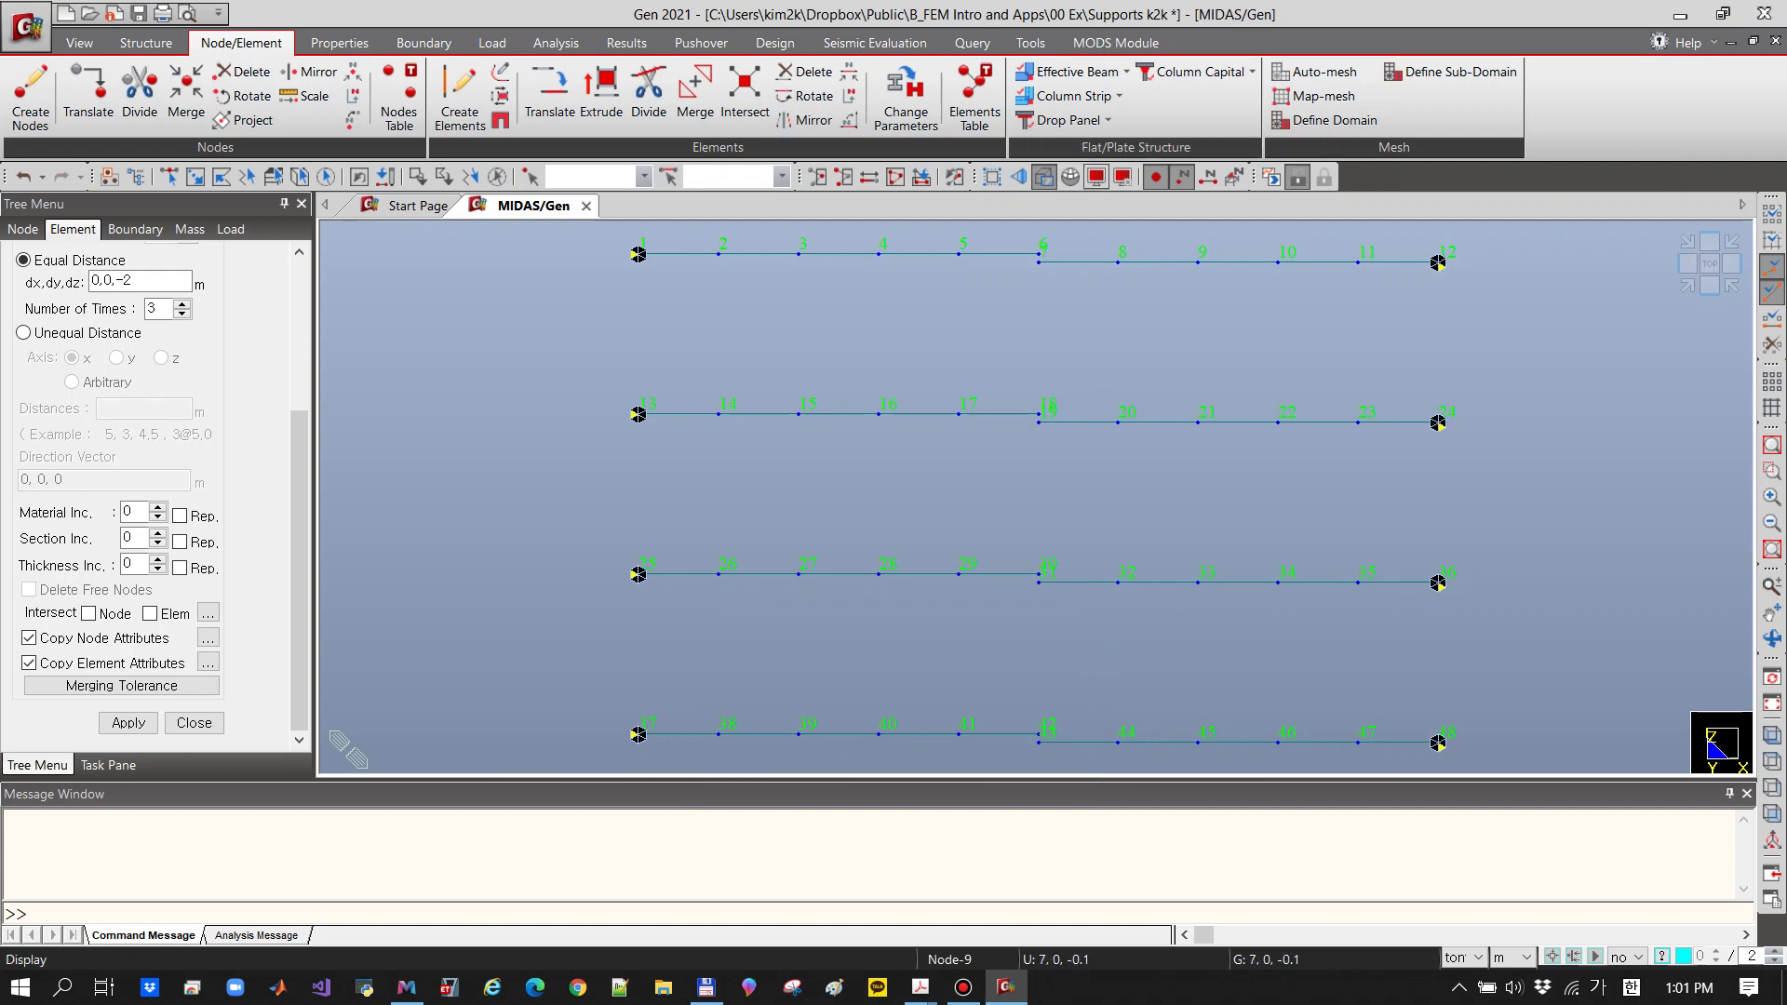
# Turn off the display of point spring support symbols for the whole model
pyautogui.click(1096, 176)
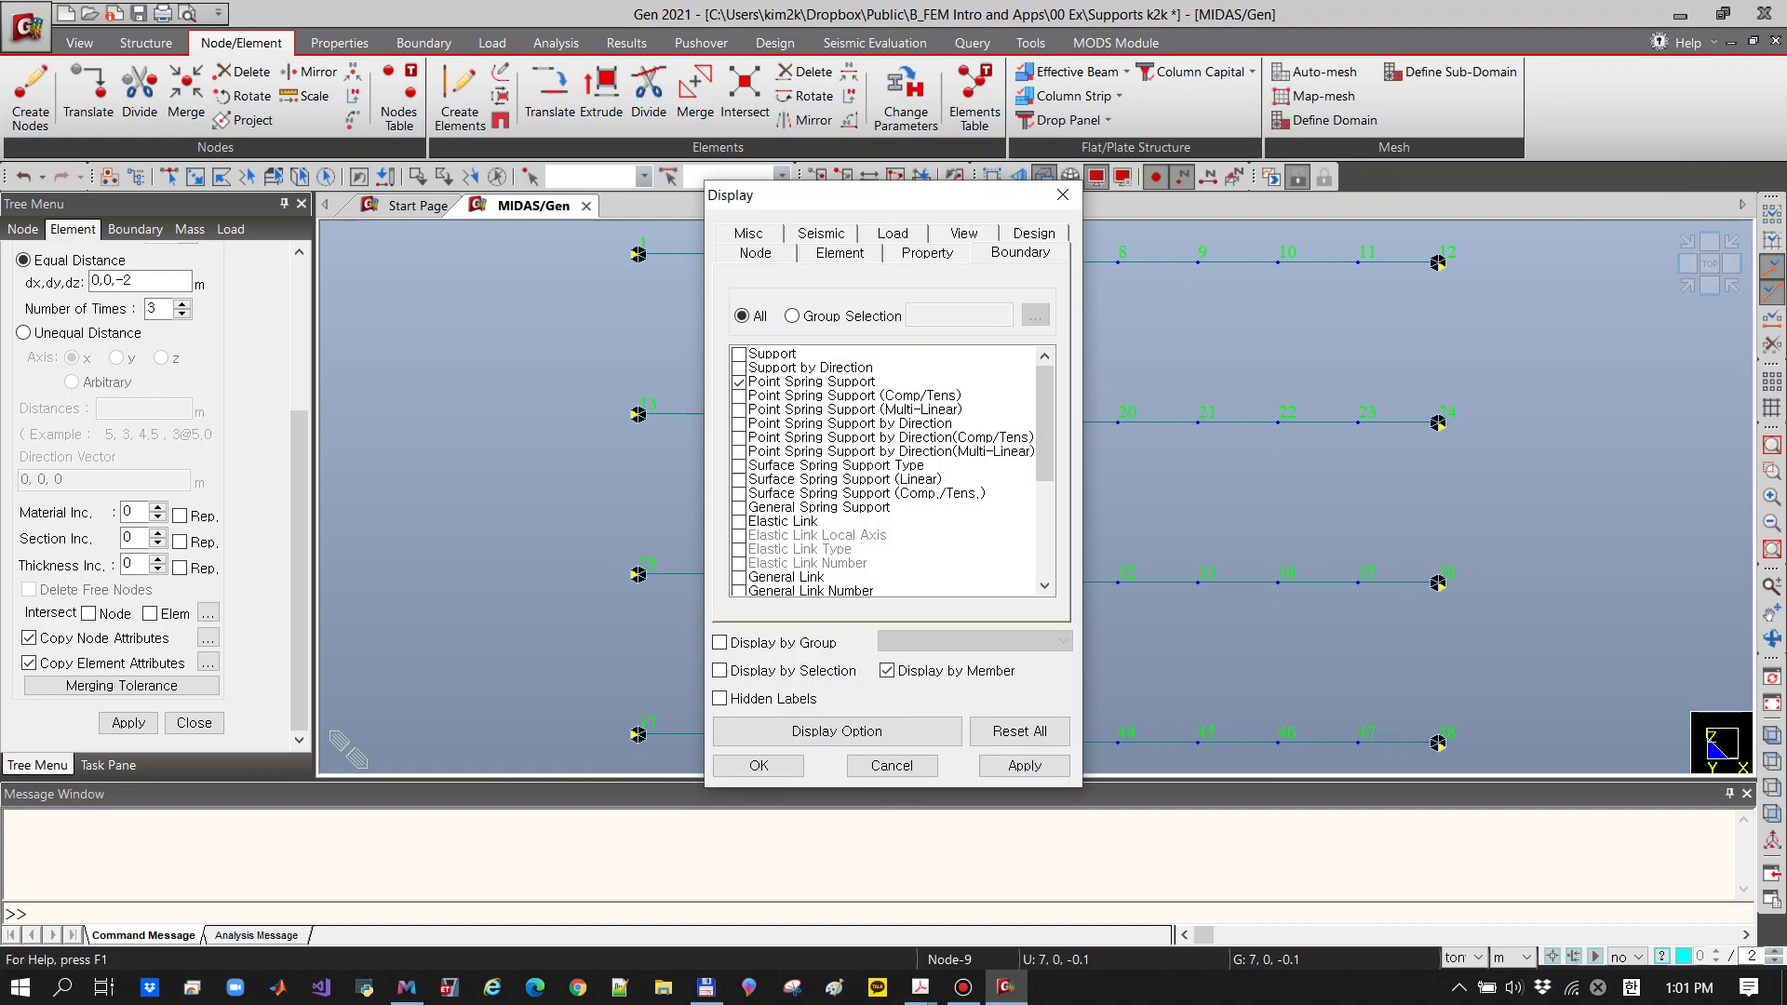
pyautogui.click(739, 382)
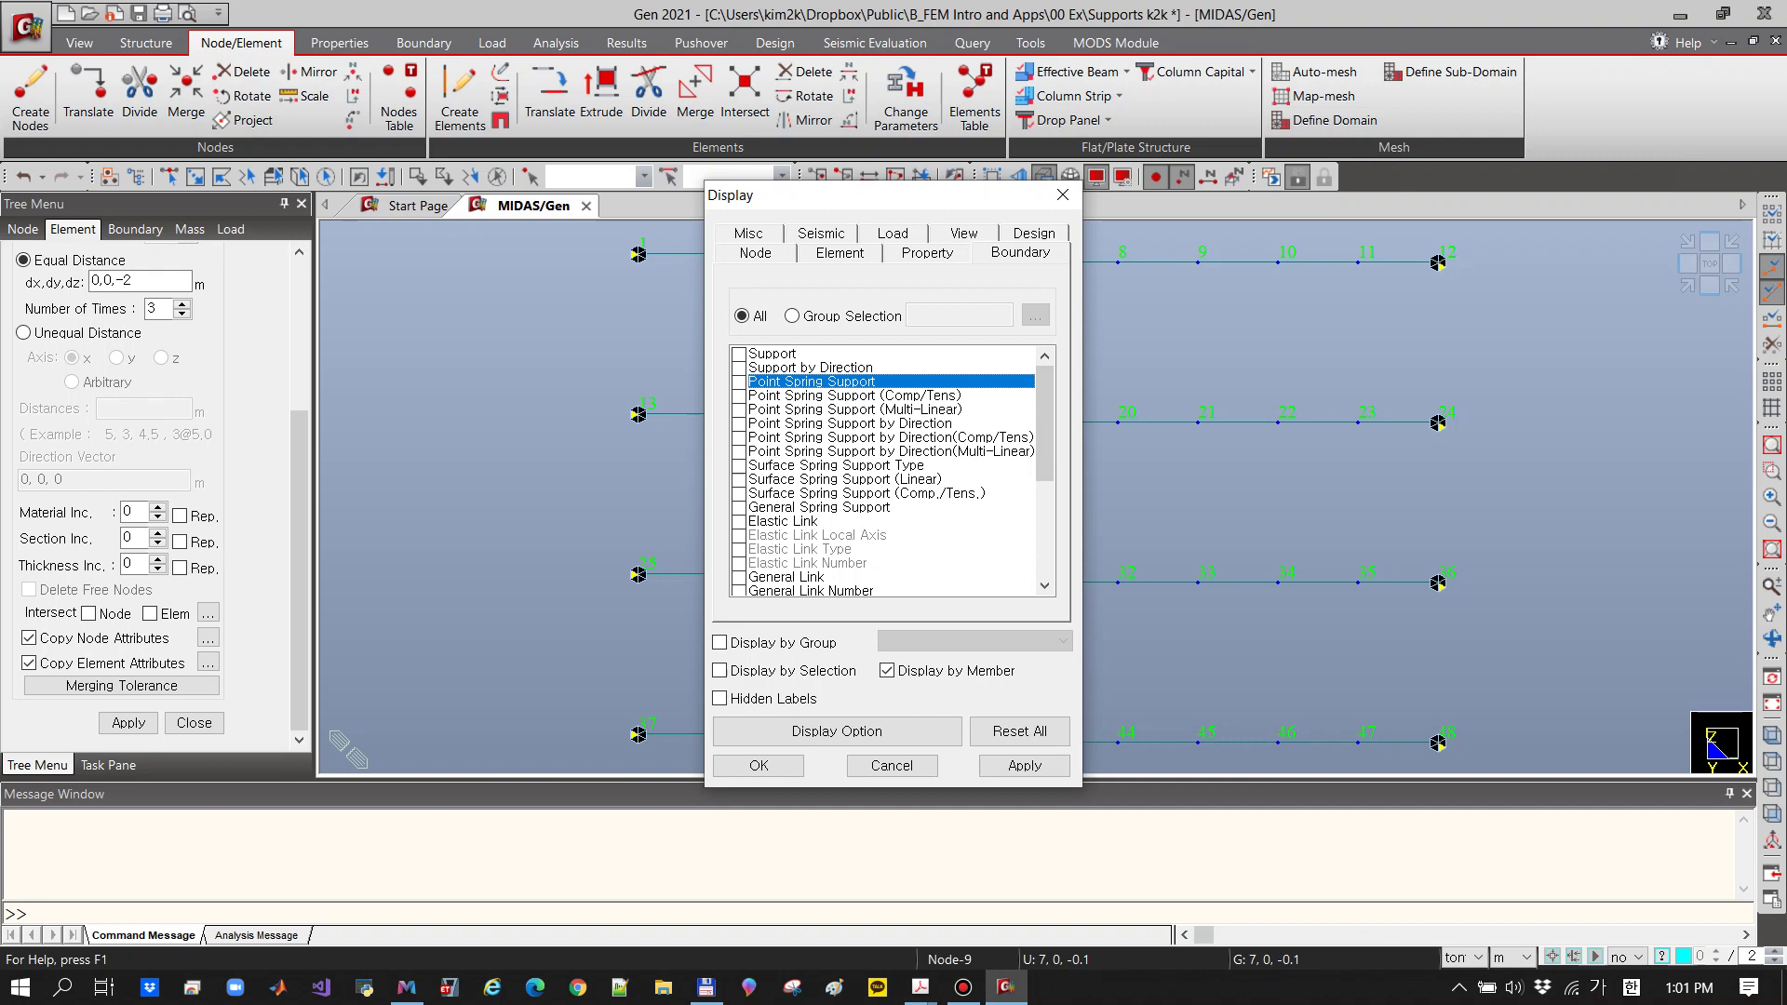
pyautogui.click(758, 765)
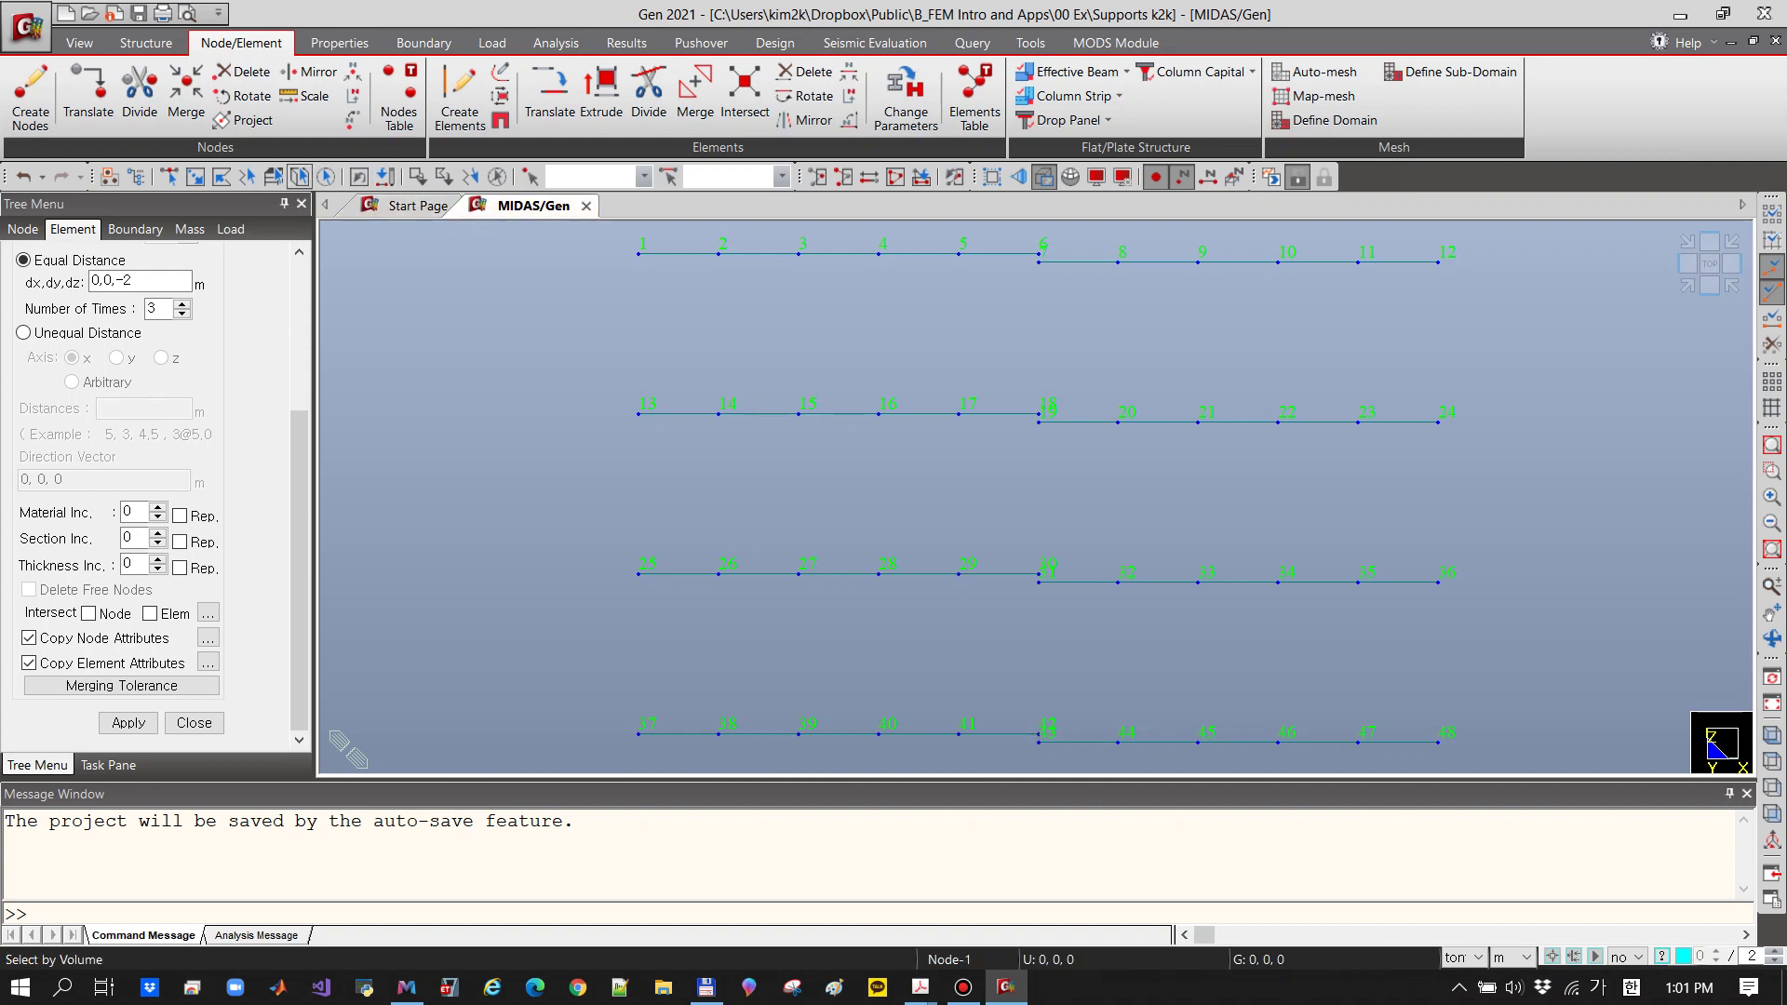
# Move nodes 43 to 48 of the lowest beam by 0, 0, 0.1 m with Translate Nodes
pyautogui.click(195, 177)
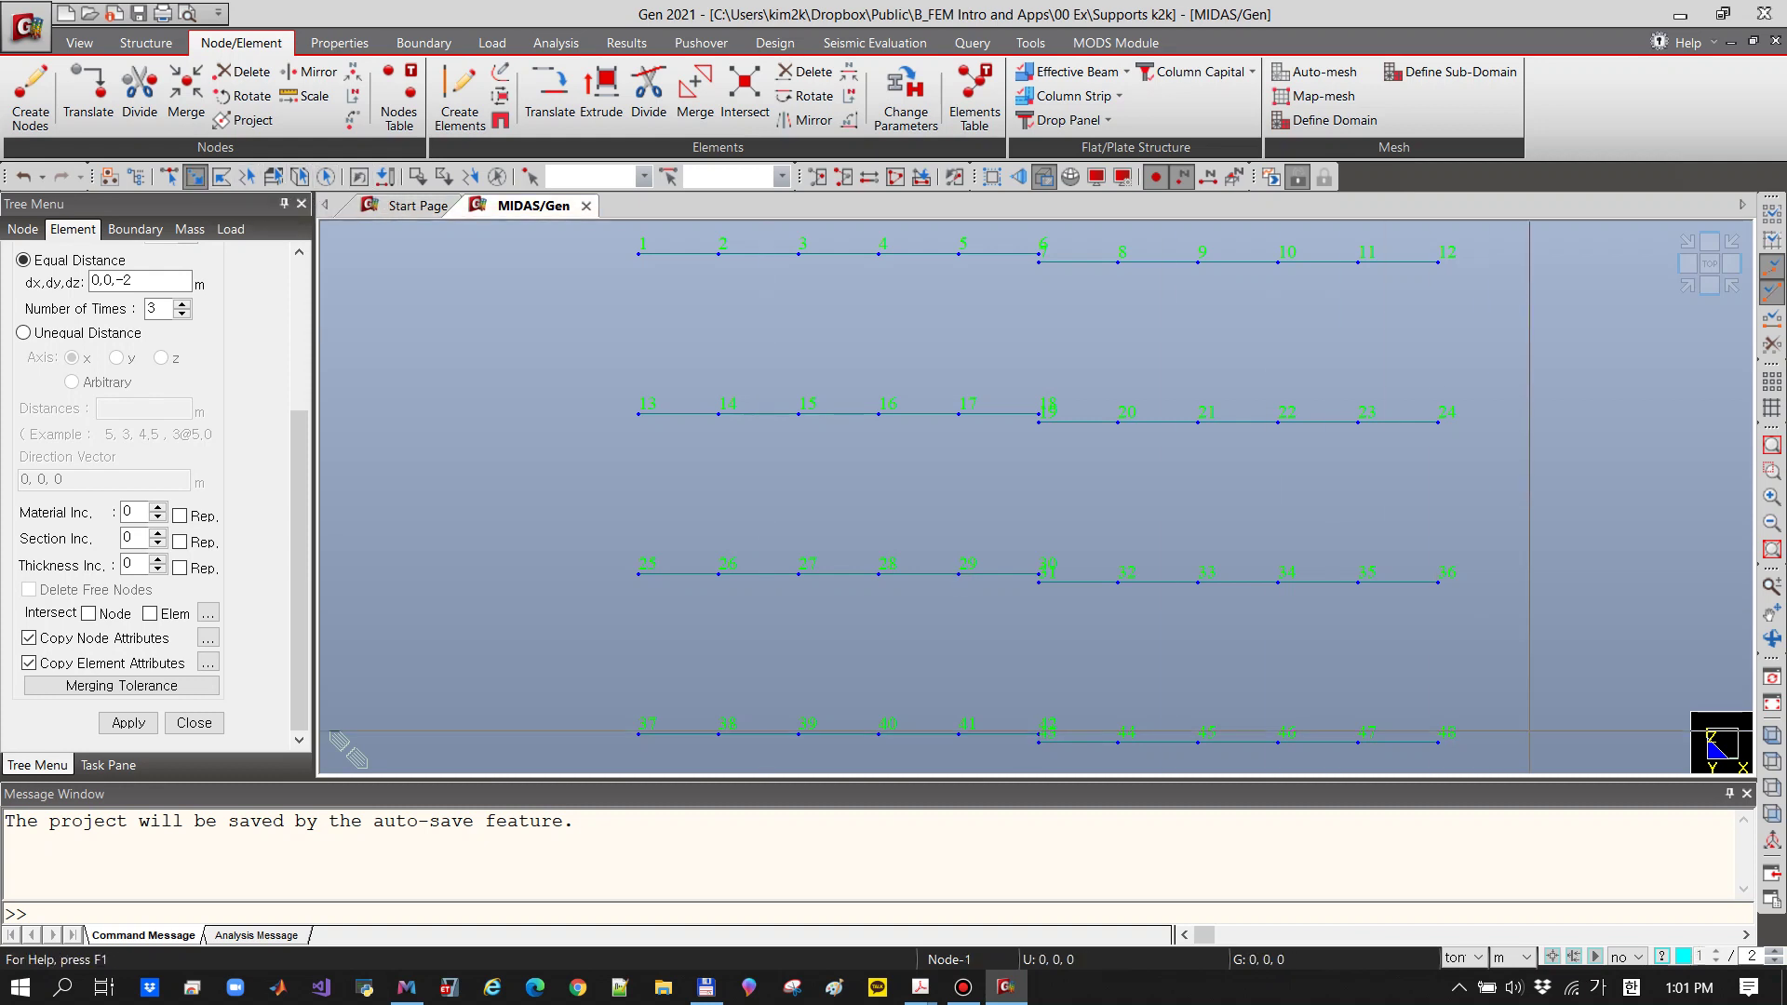
pyautogui.moveTo(1029, 761)
pyautogui.mouseDown()
pyautogui.moveTo(1024, 735)
pyautogui.moveTo(1052, 749)
pyautogui.moveTo(1006, 743)
pyautogui.mouseUp()
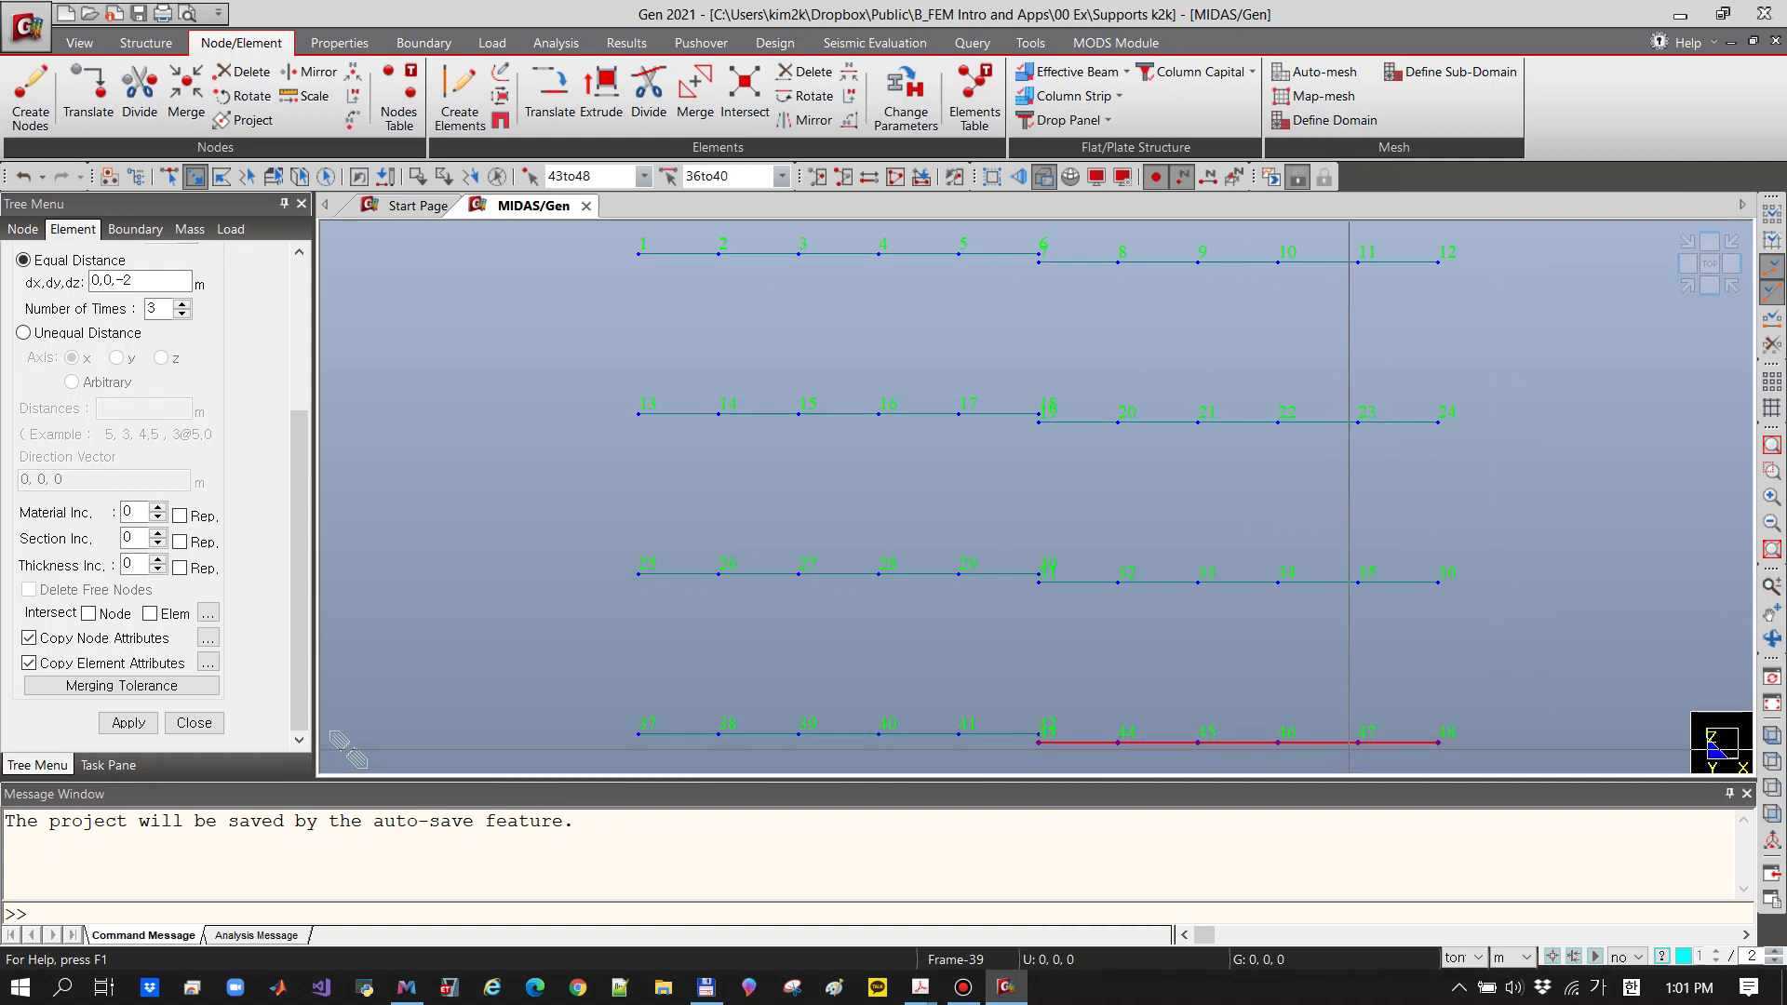
pyautogui.click(23, 229)
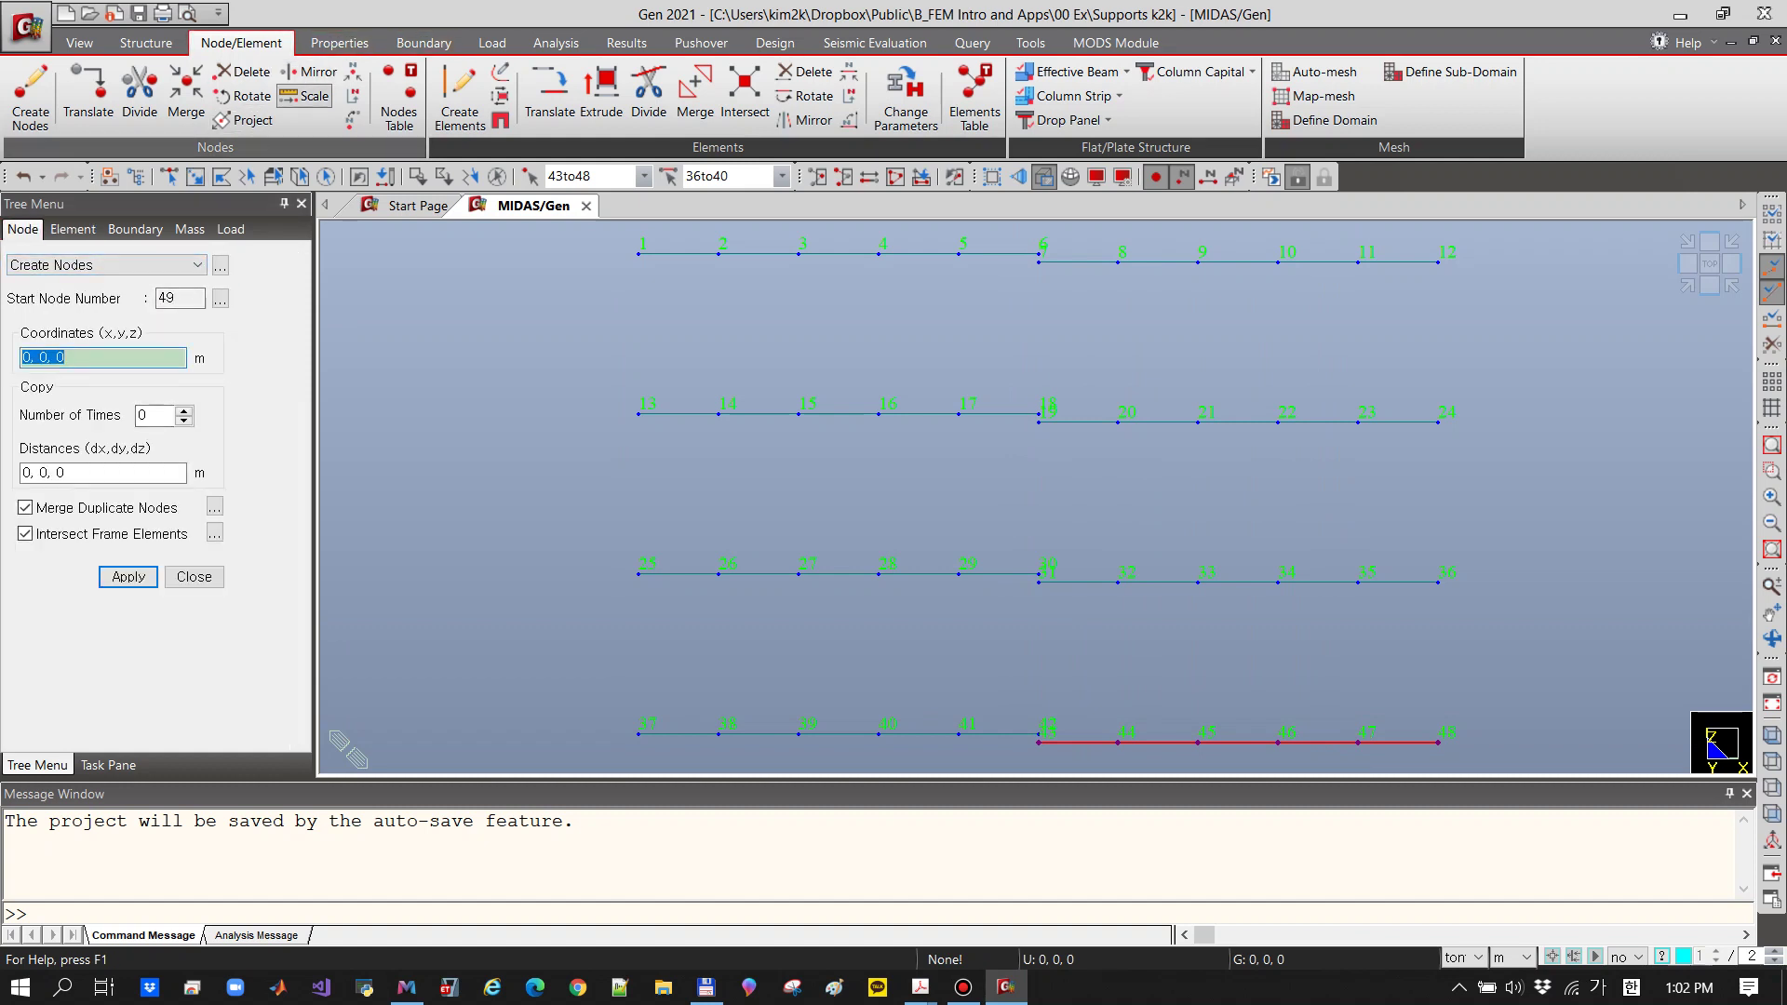
pyautogui.click(88, 93)
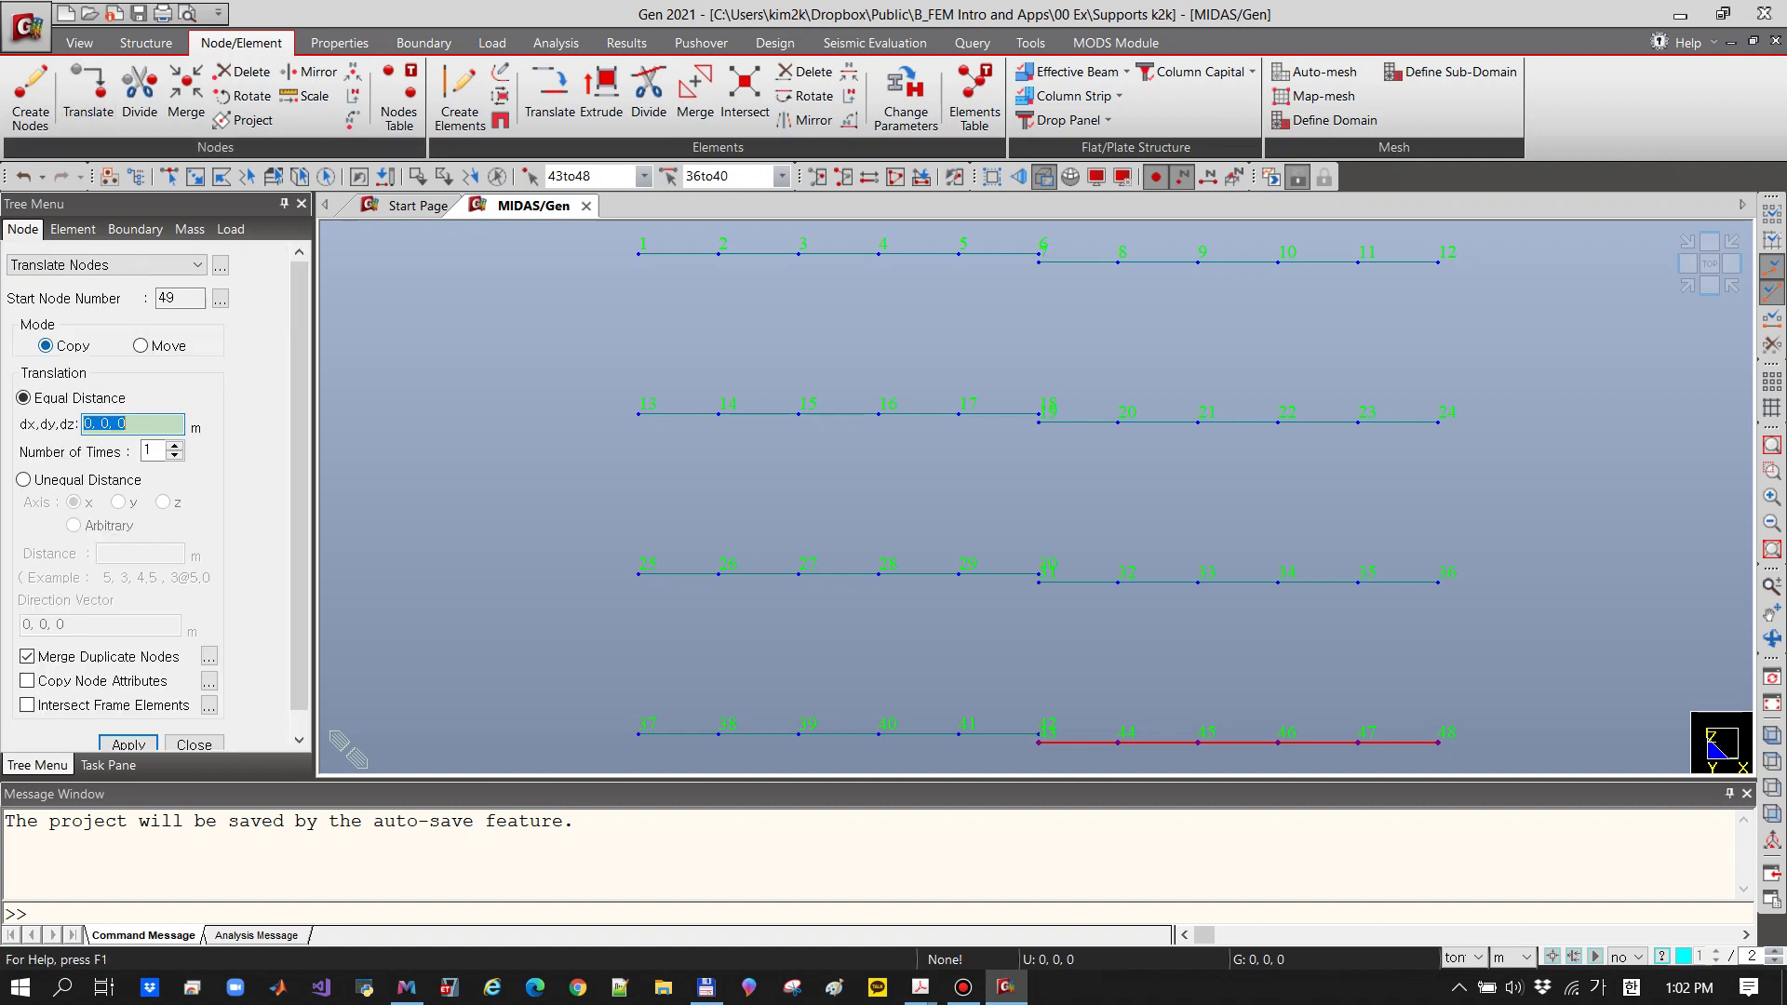
pyautogui.click(140, 345)
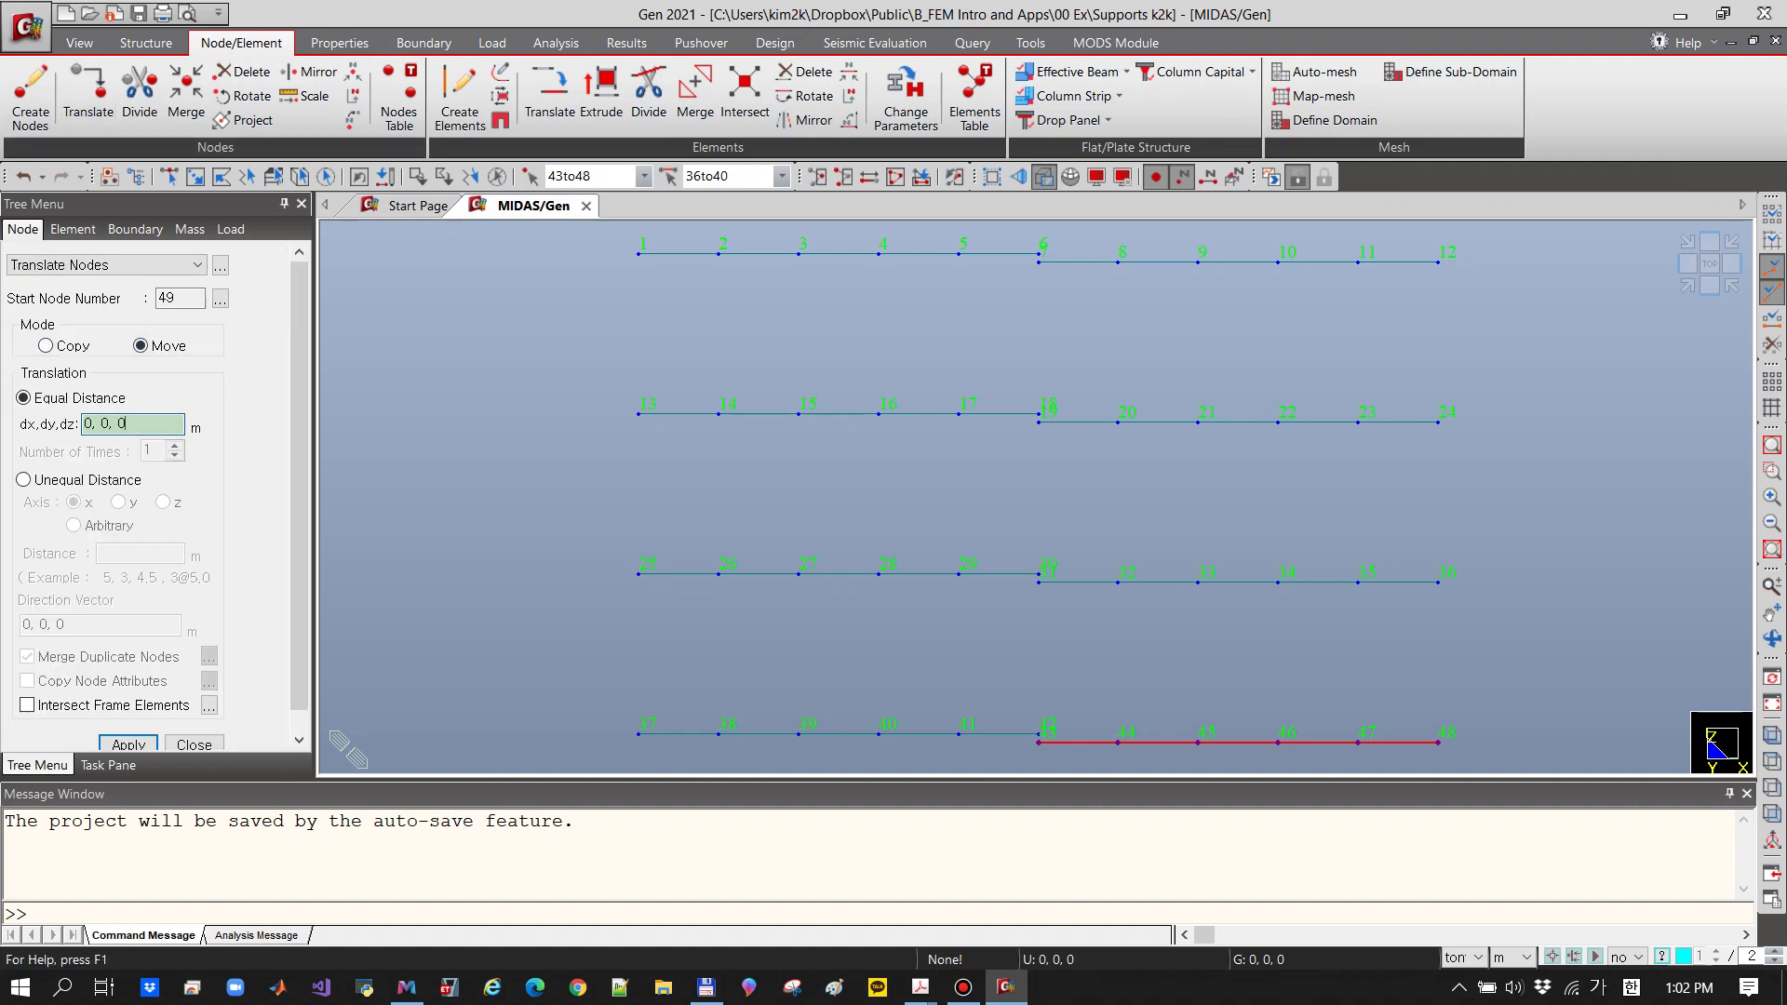
pyautogui.write('0')
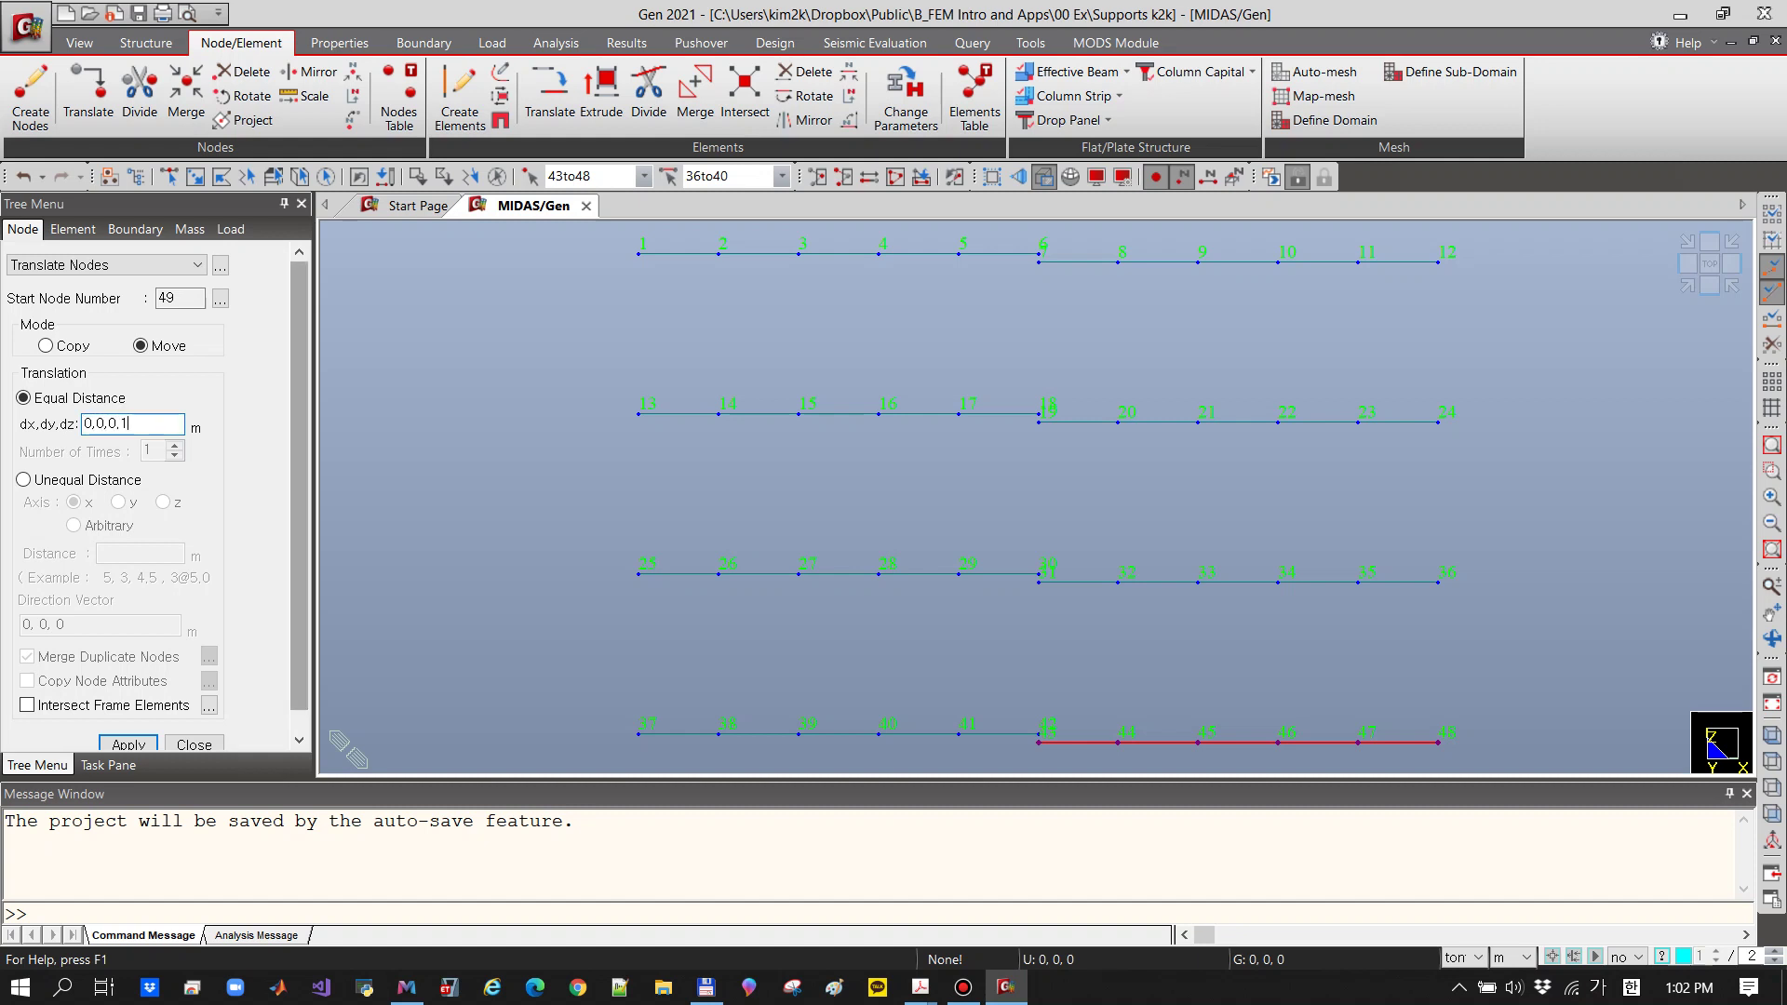
pyautogui.scroll(-1, 298, 493)
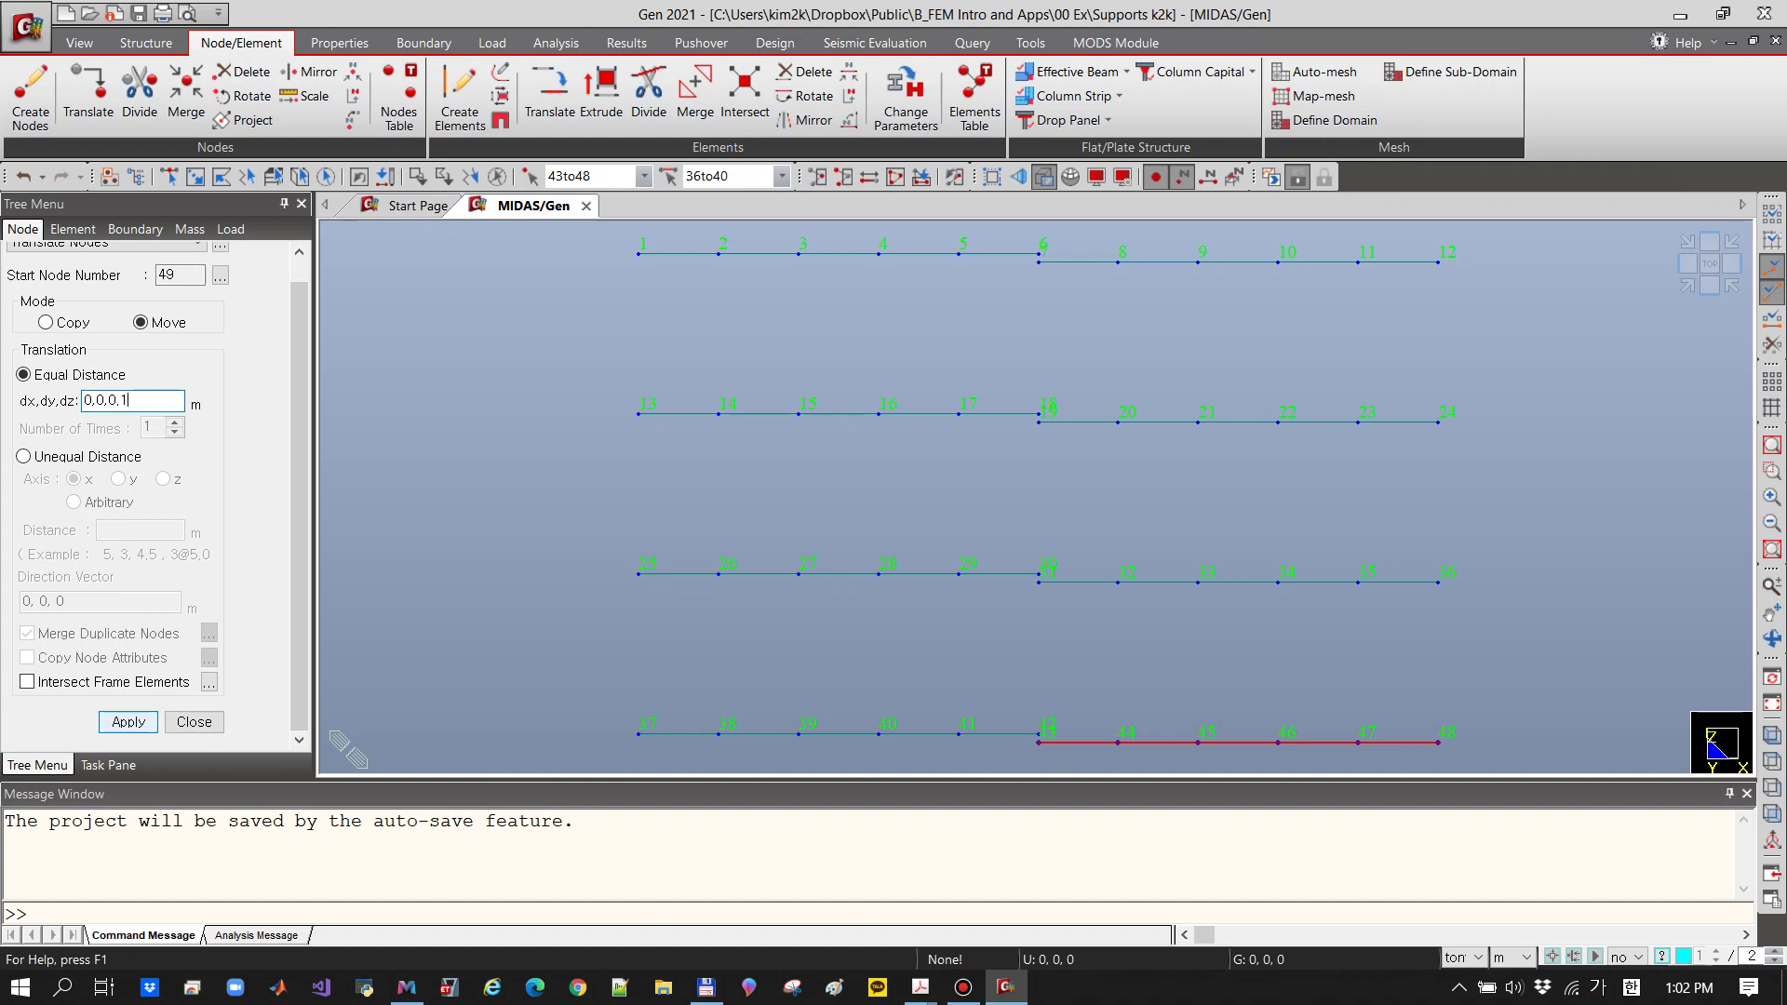
pyautogui.click(128, 721)
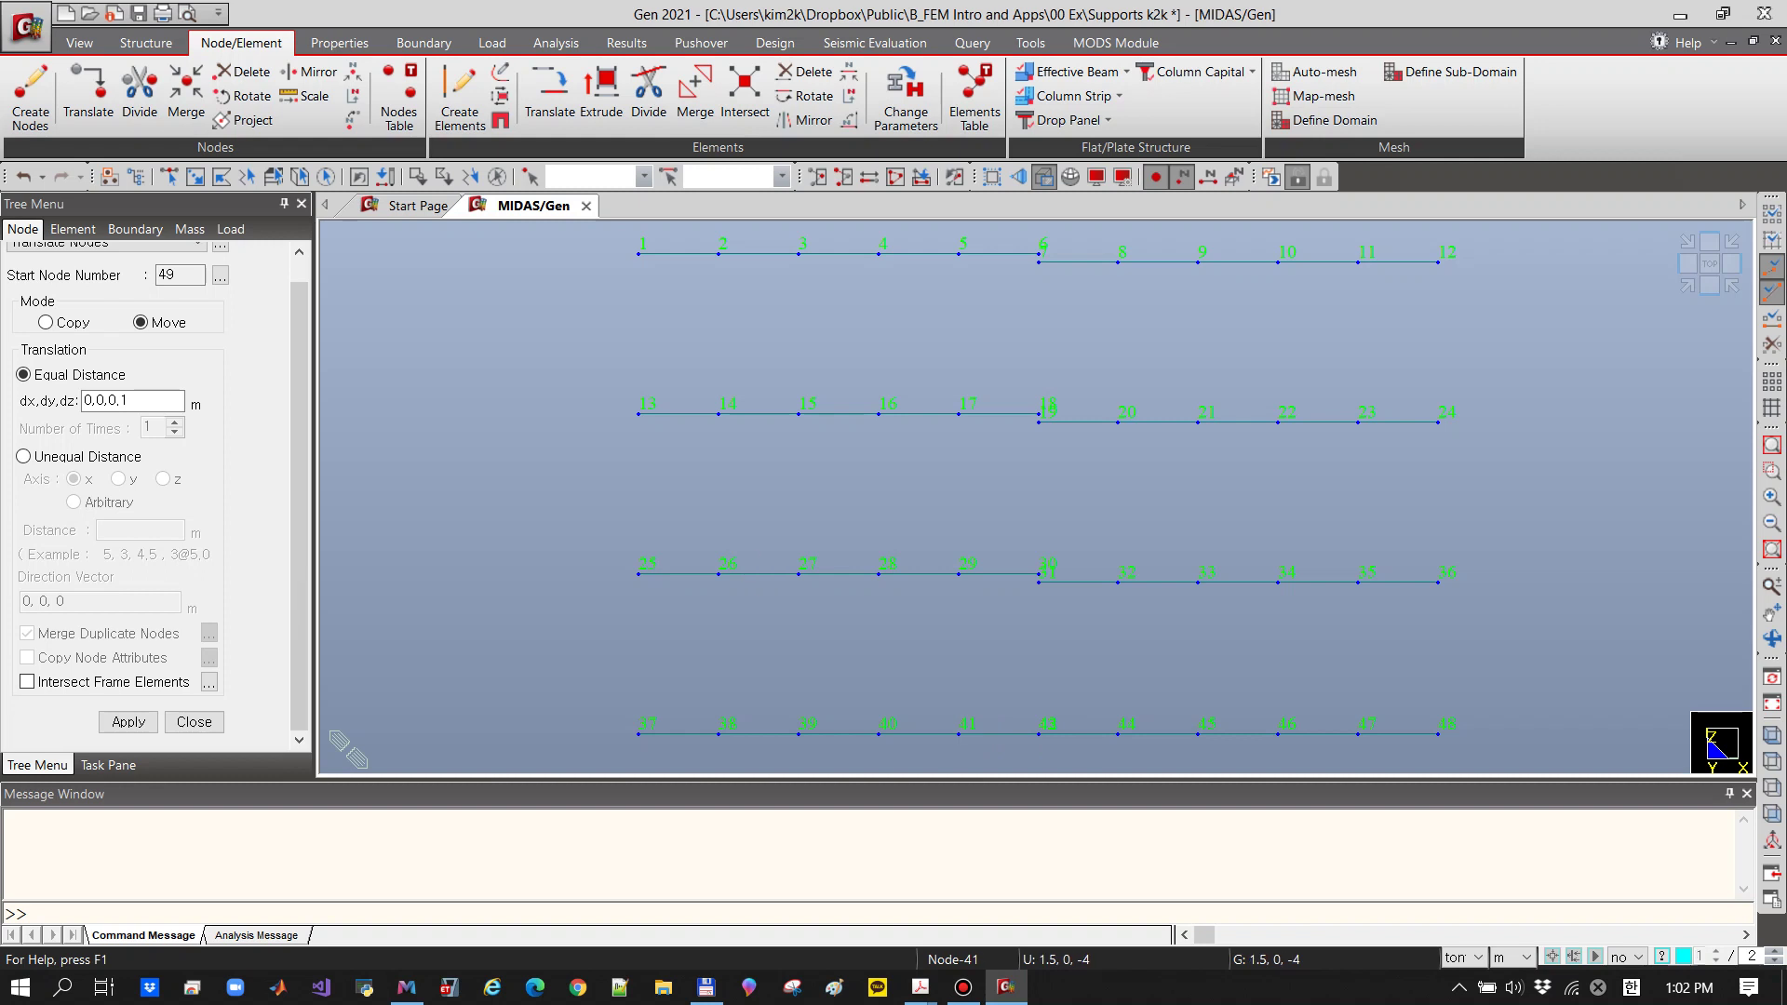
# Merge all coincident nodes with a 0.001 m tolerance, removing merged nodes, and save the model
pyautogui.scroll(1, 300, 503)
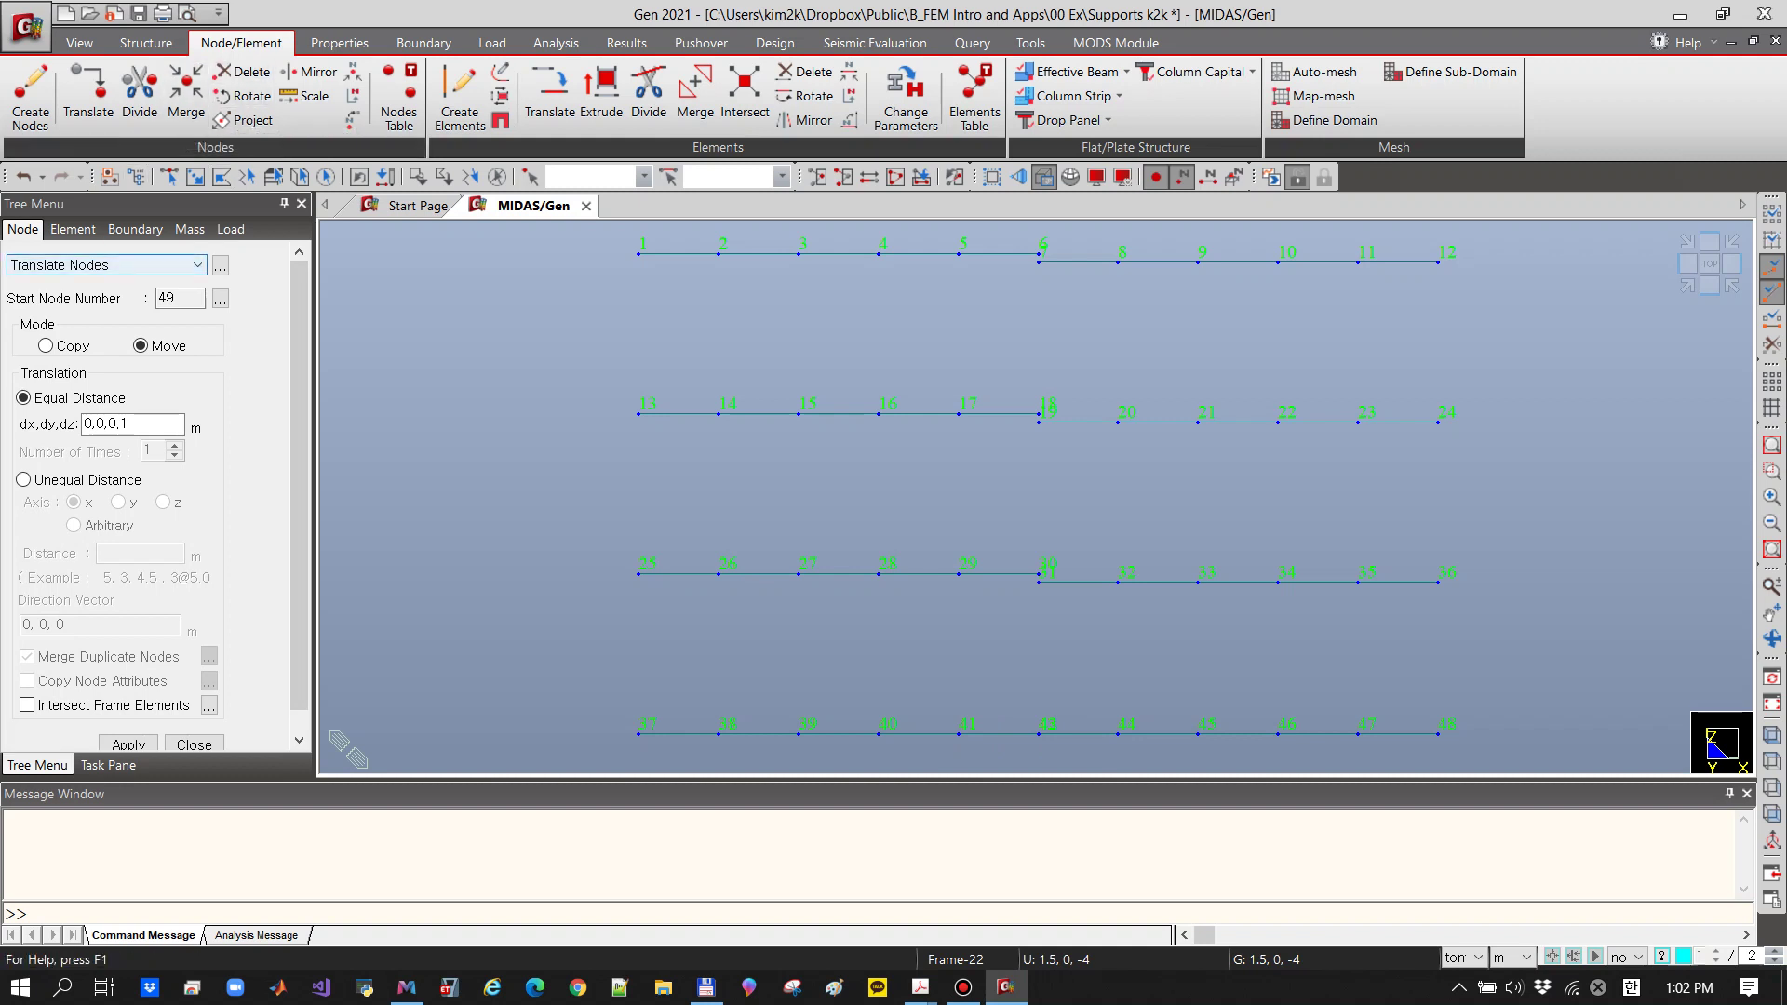
pyautogui.click(186, 93)
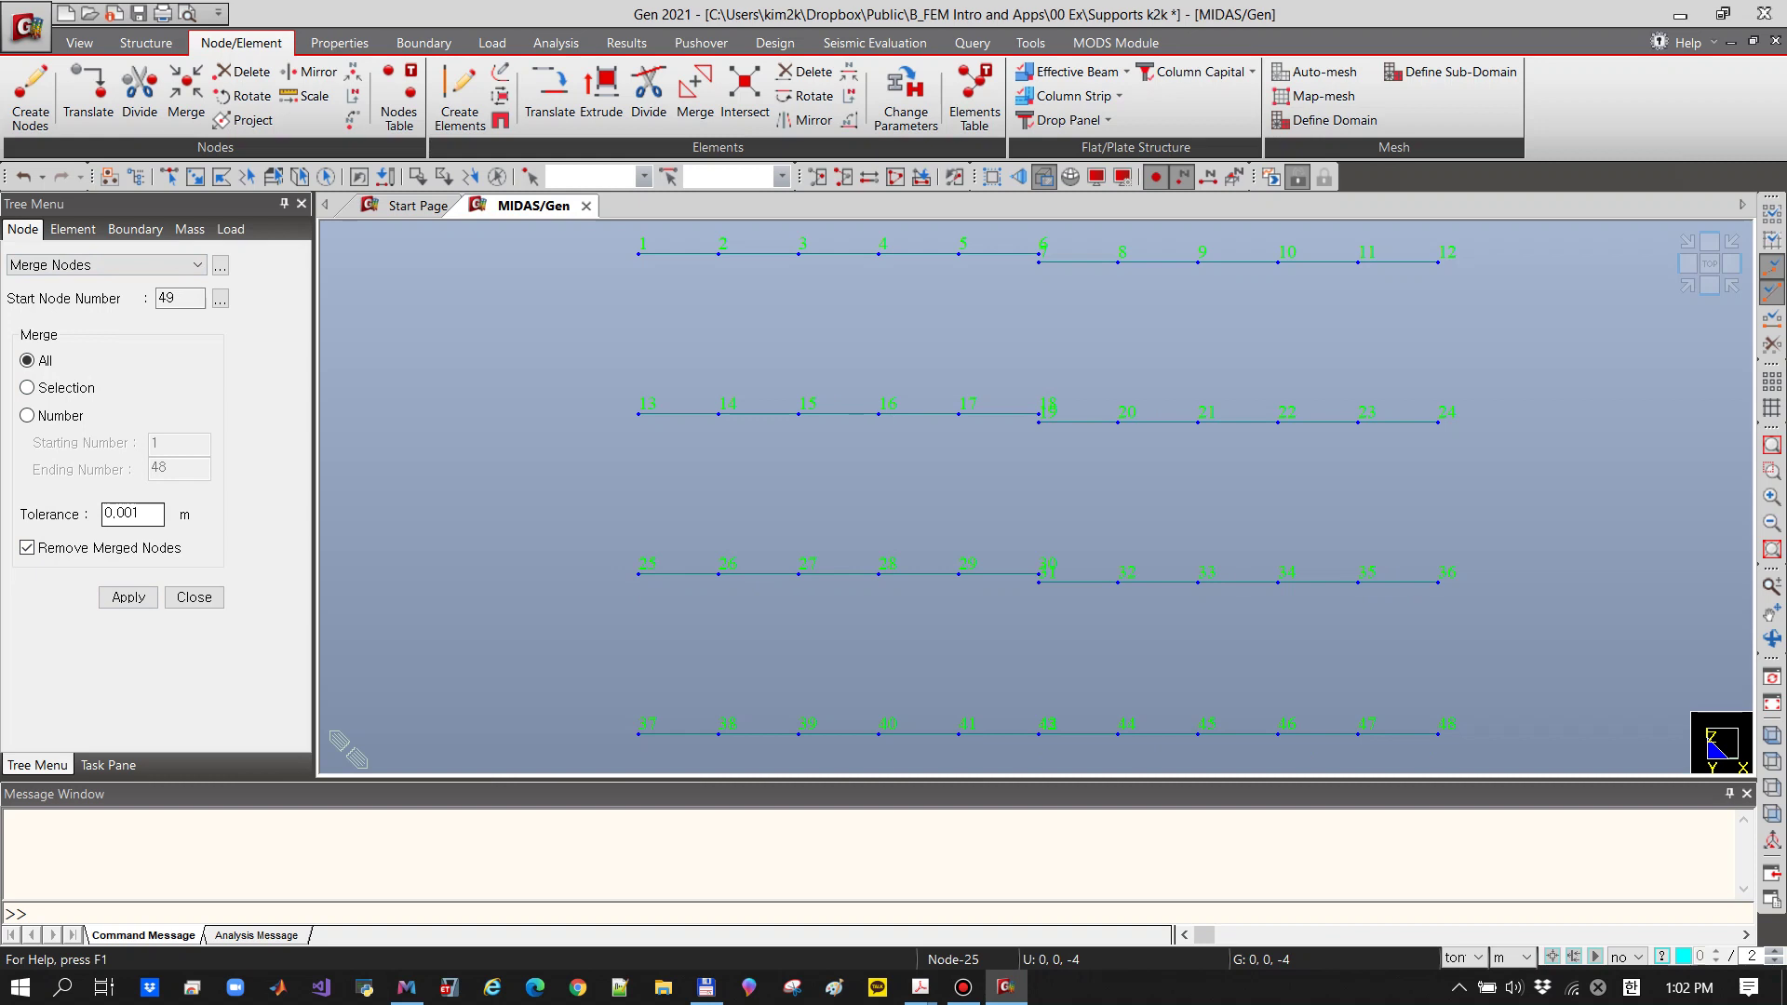
pyautogui.click(128, 596)
pyautogui.hotkey('ctrl', 's')
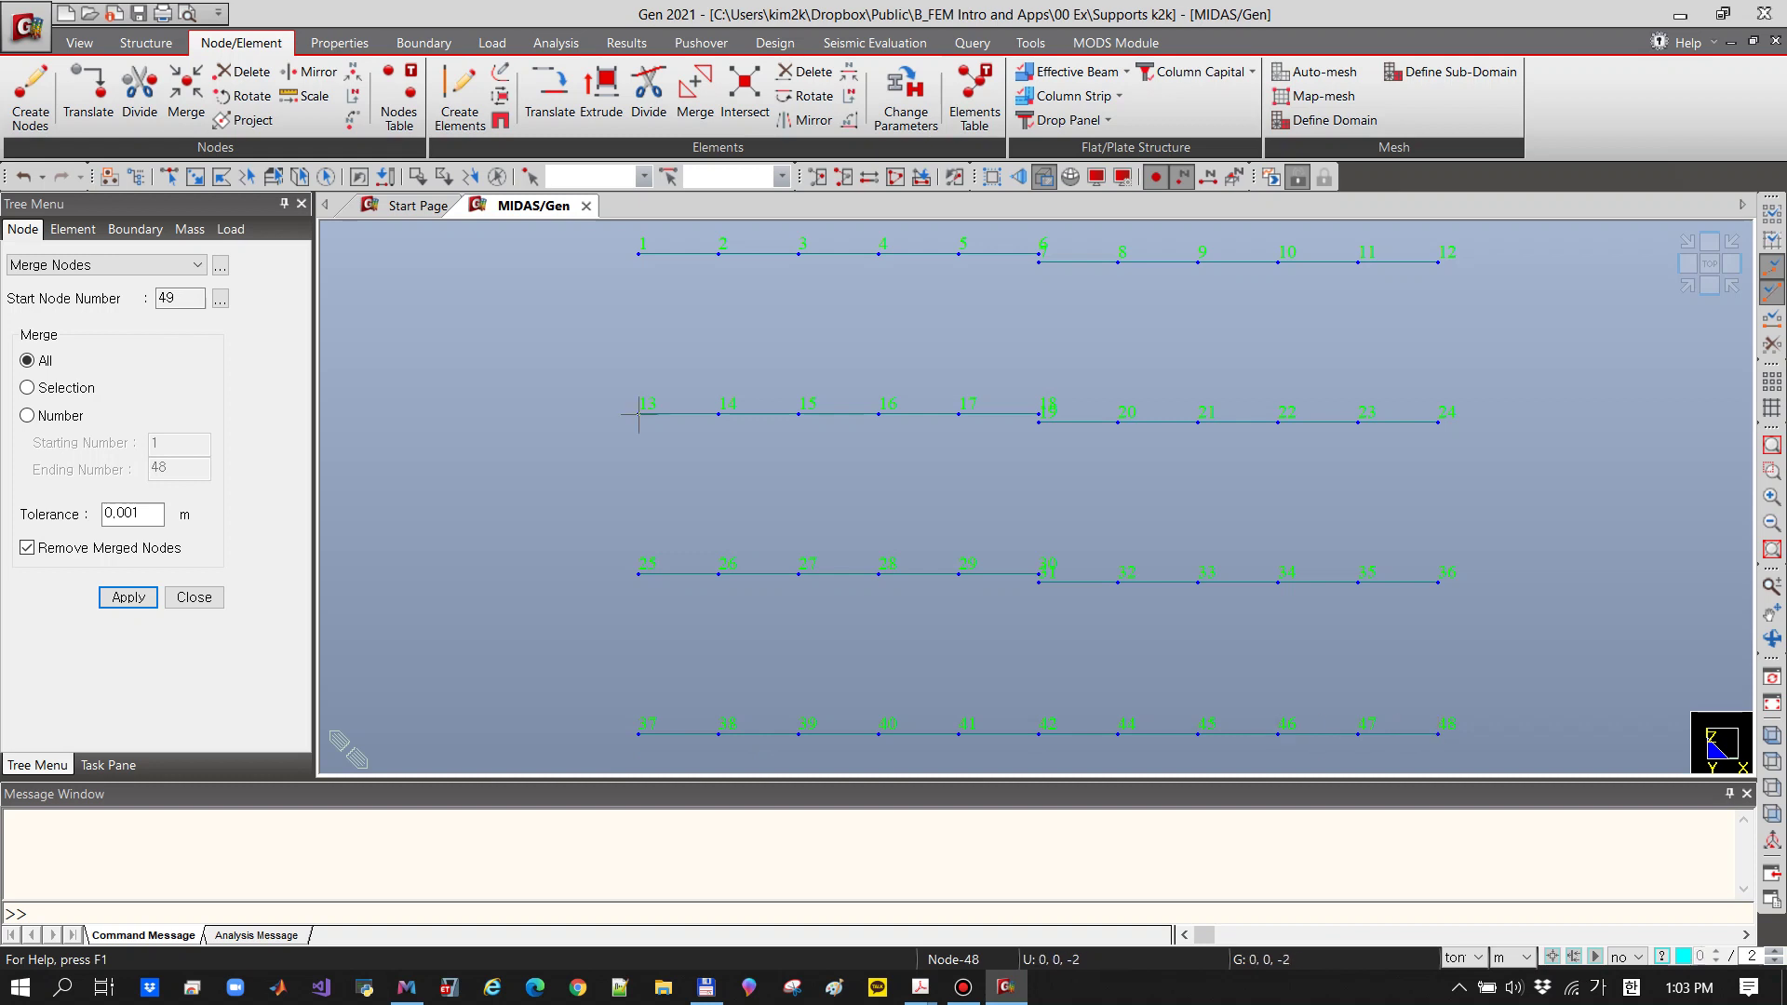
# Replace the supports at end nodes 37 and 48 of the lowest beam with Dx, Dz and Ry restraints
pyautogui.click(195, 177)
pyautogui.moveTo(644, 671); pyautogui.dragTo(648, 670)
pyautogui.moveTo(1473, 760); pyautogui.dragTo(1473, 761)
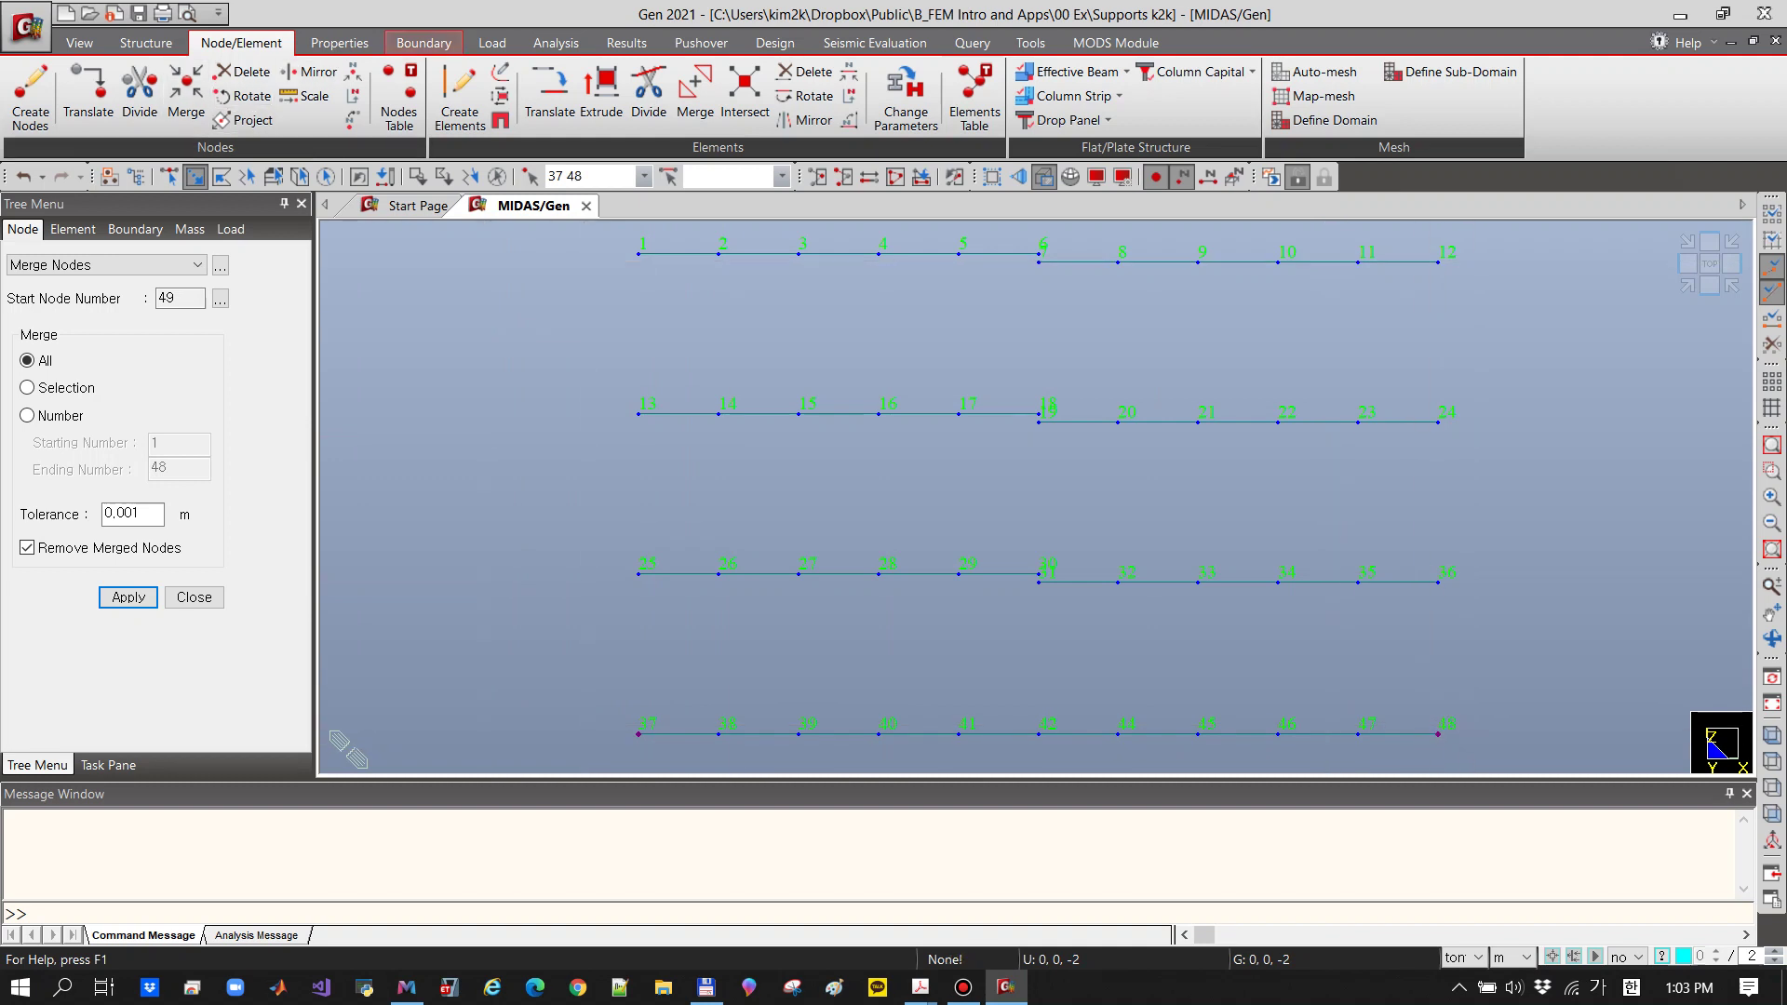
pyautogui.click(423, 43)
pyautogui.click(39, 103)
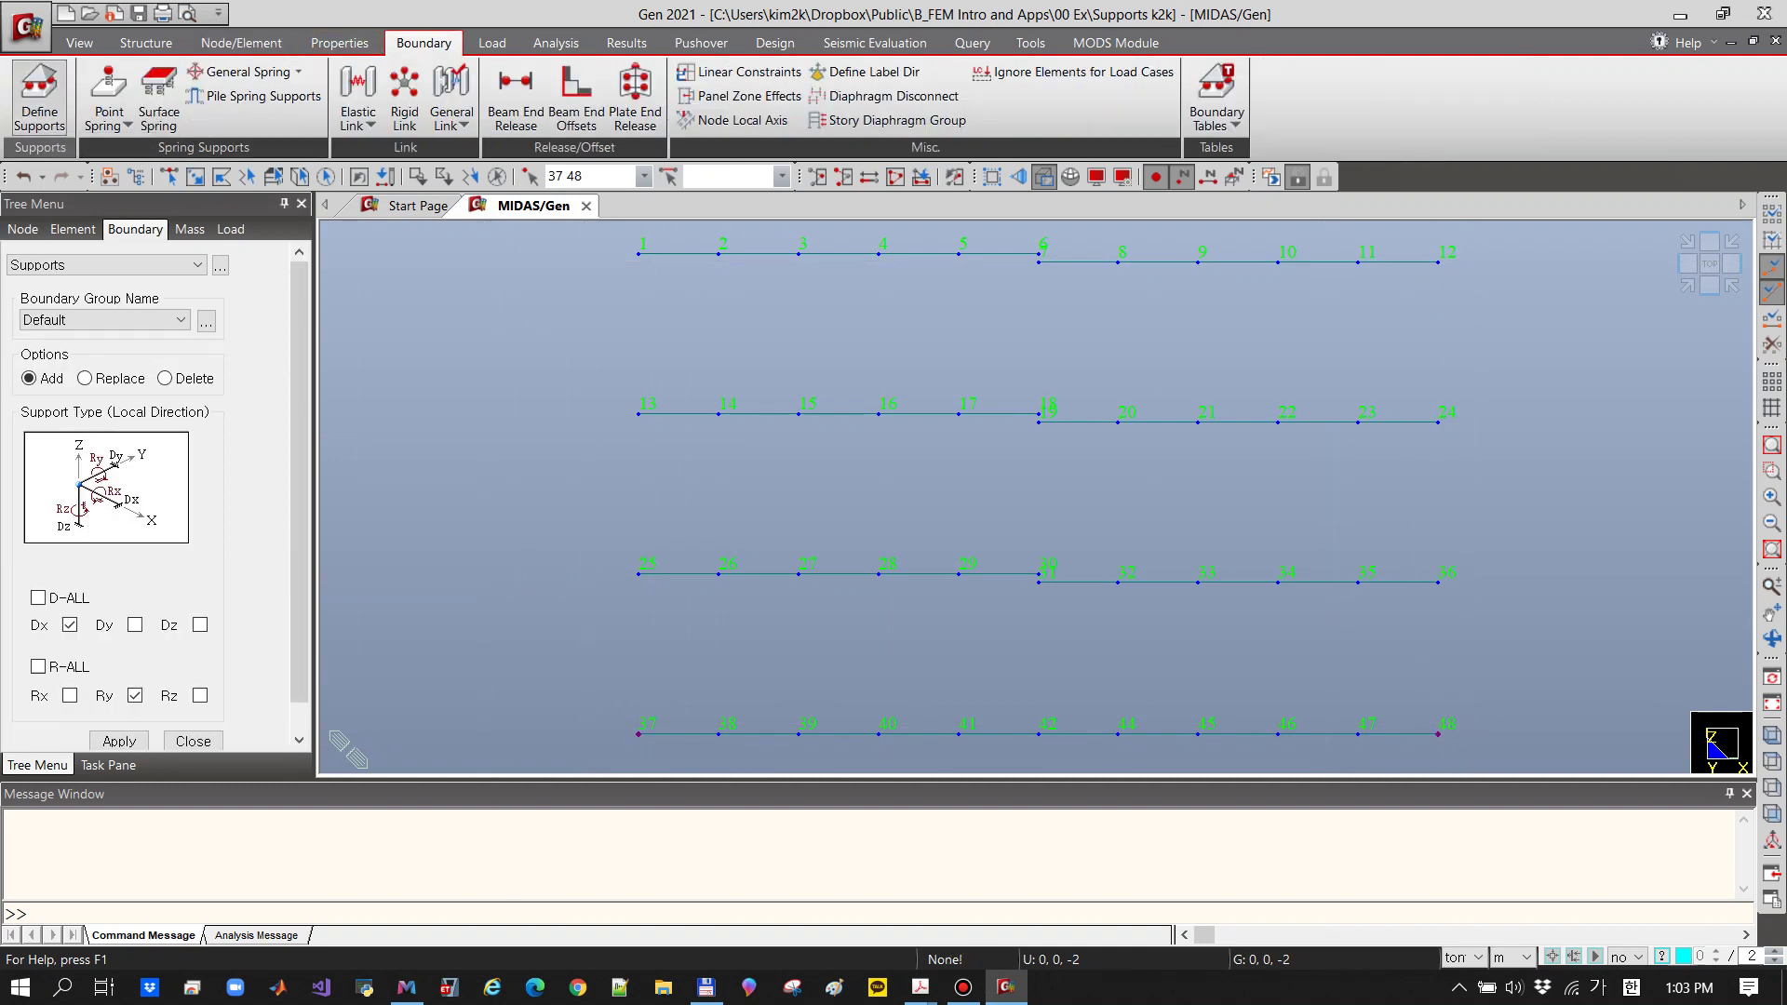
pyautogui.scroll(-1, 199, 596)
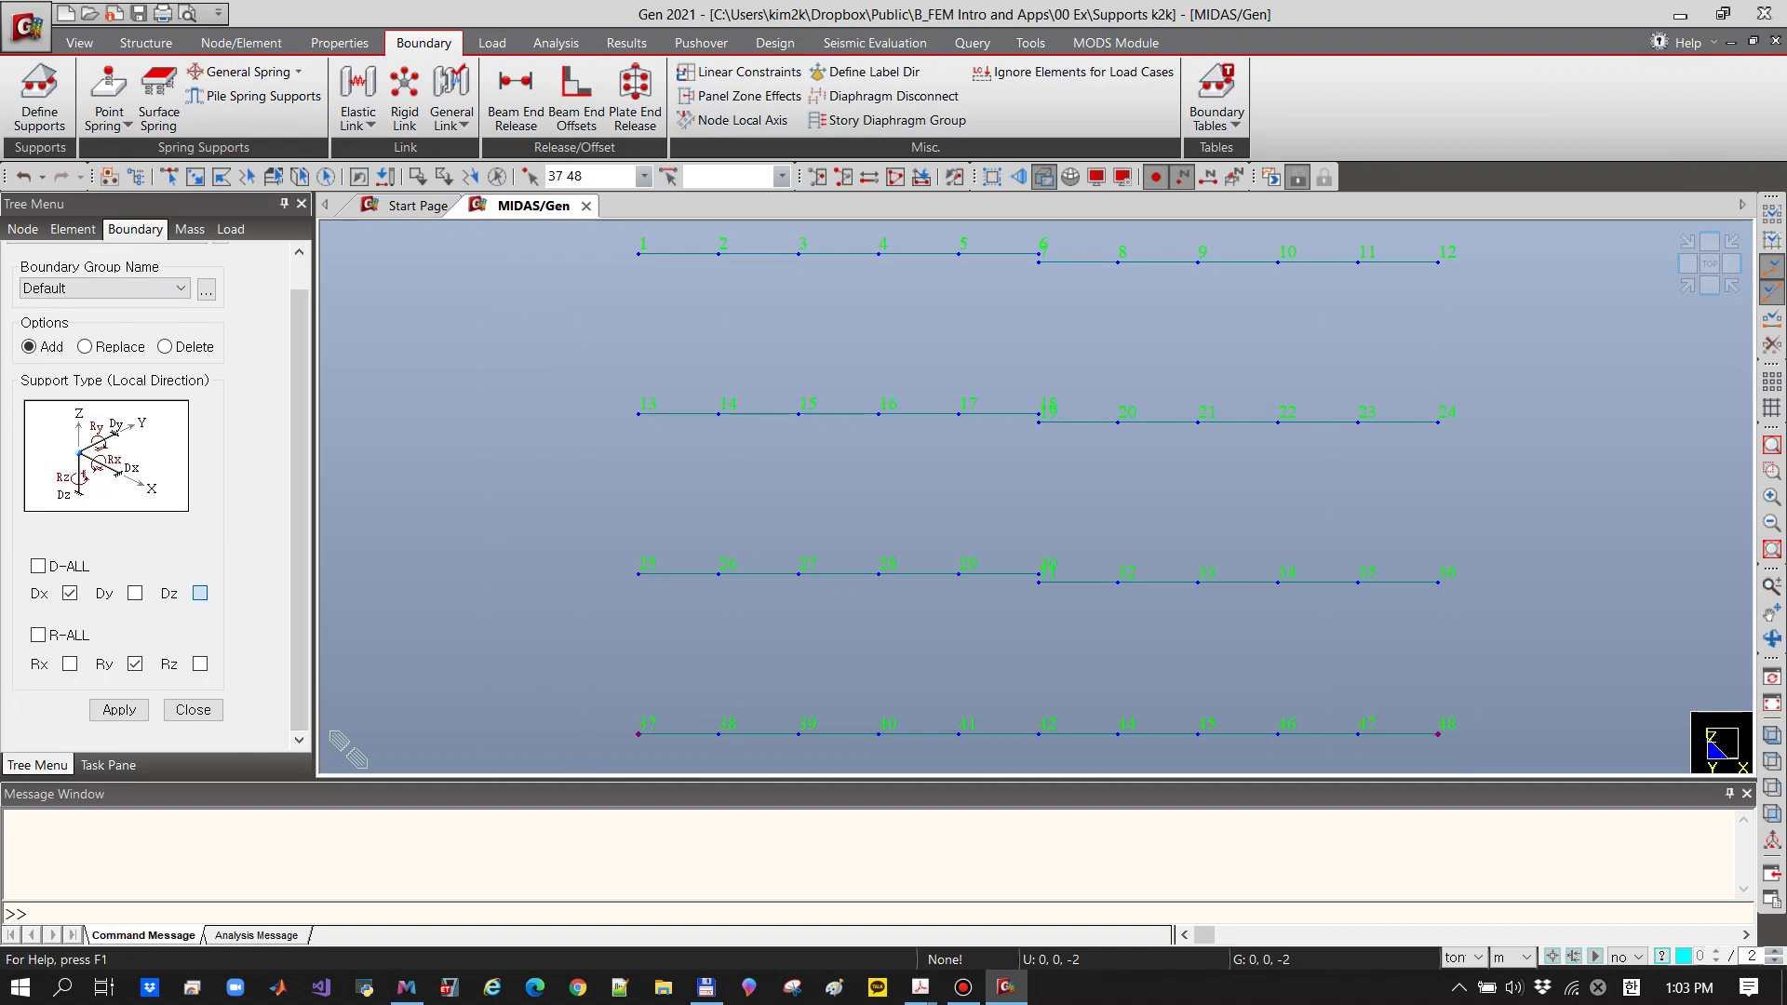
pyautogui.click(199, 593)
pyautogui.click(84, 346)
pyautogui.click(119, 709)
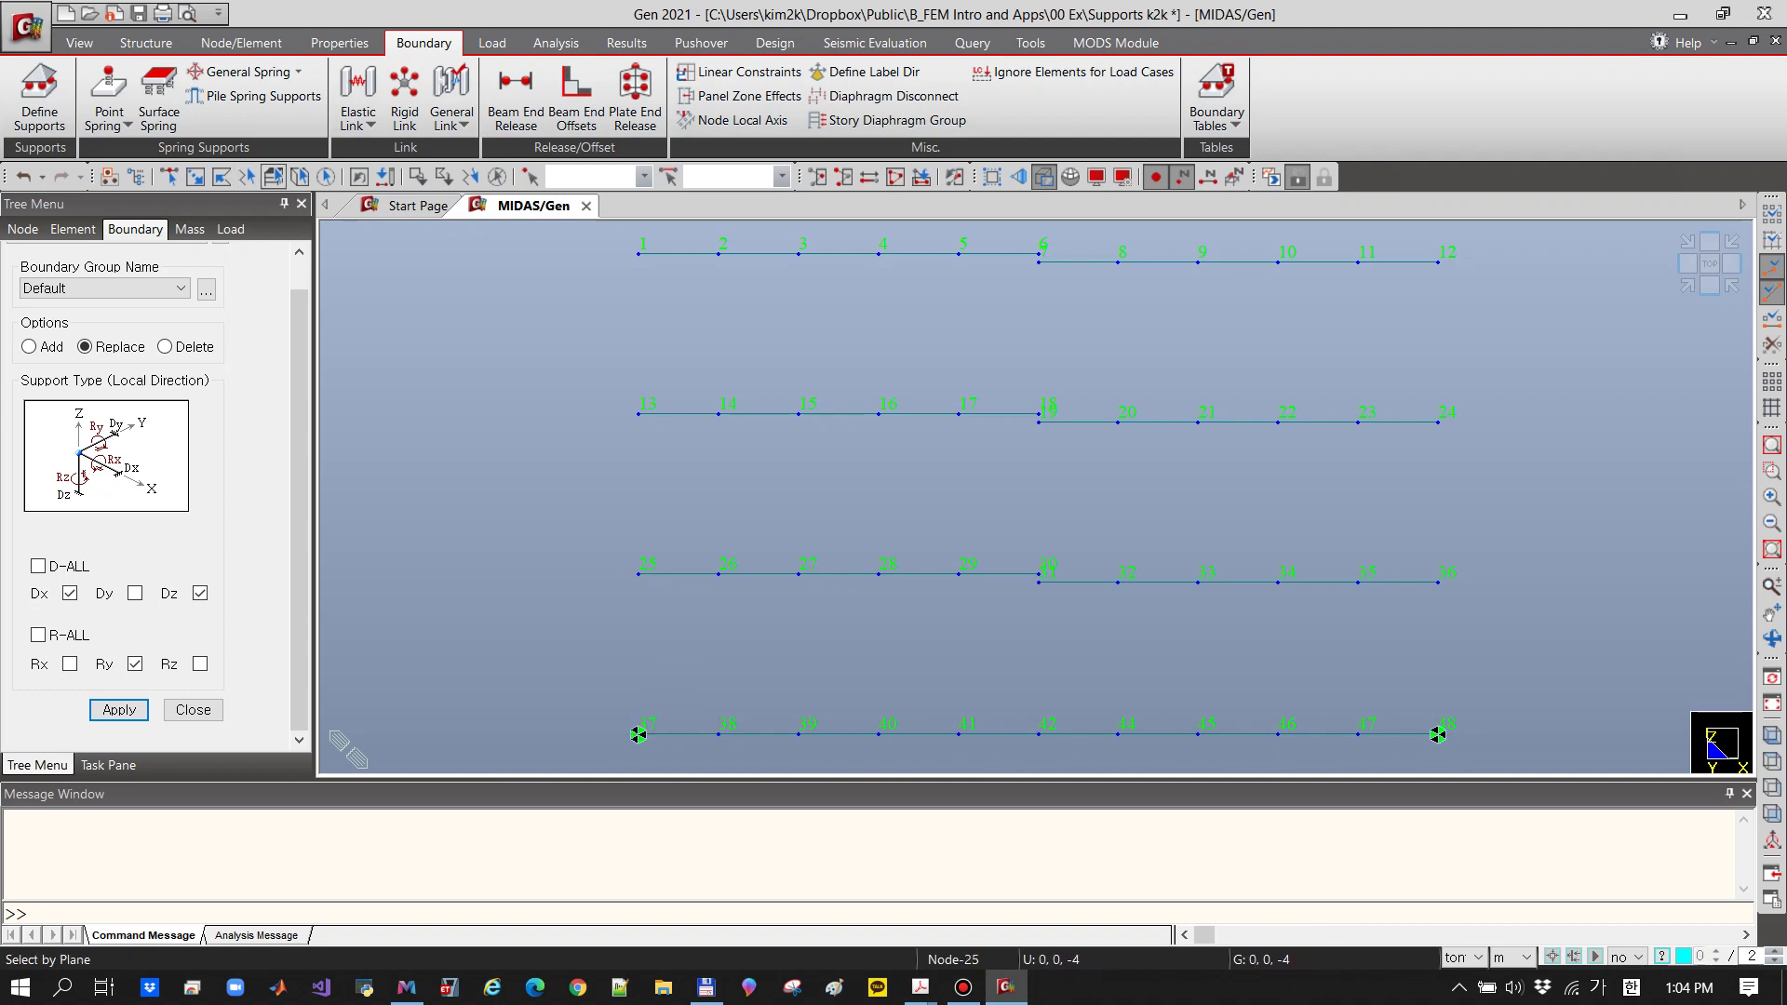
# Delete the point spring supports at end nodes 37 and 48 of the lowest beam
pyautogui.click(194, 176)
pyautogui.moveTo(563, 651); pyautogui.dragTo(669, 761)
pyautogui.moveTo(1409, 660); pyautogui.dragTo(1492, 761)
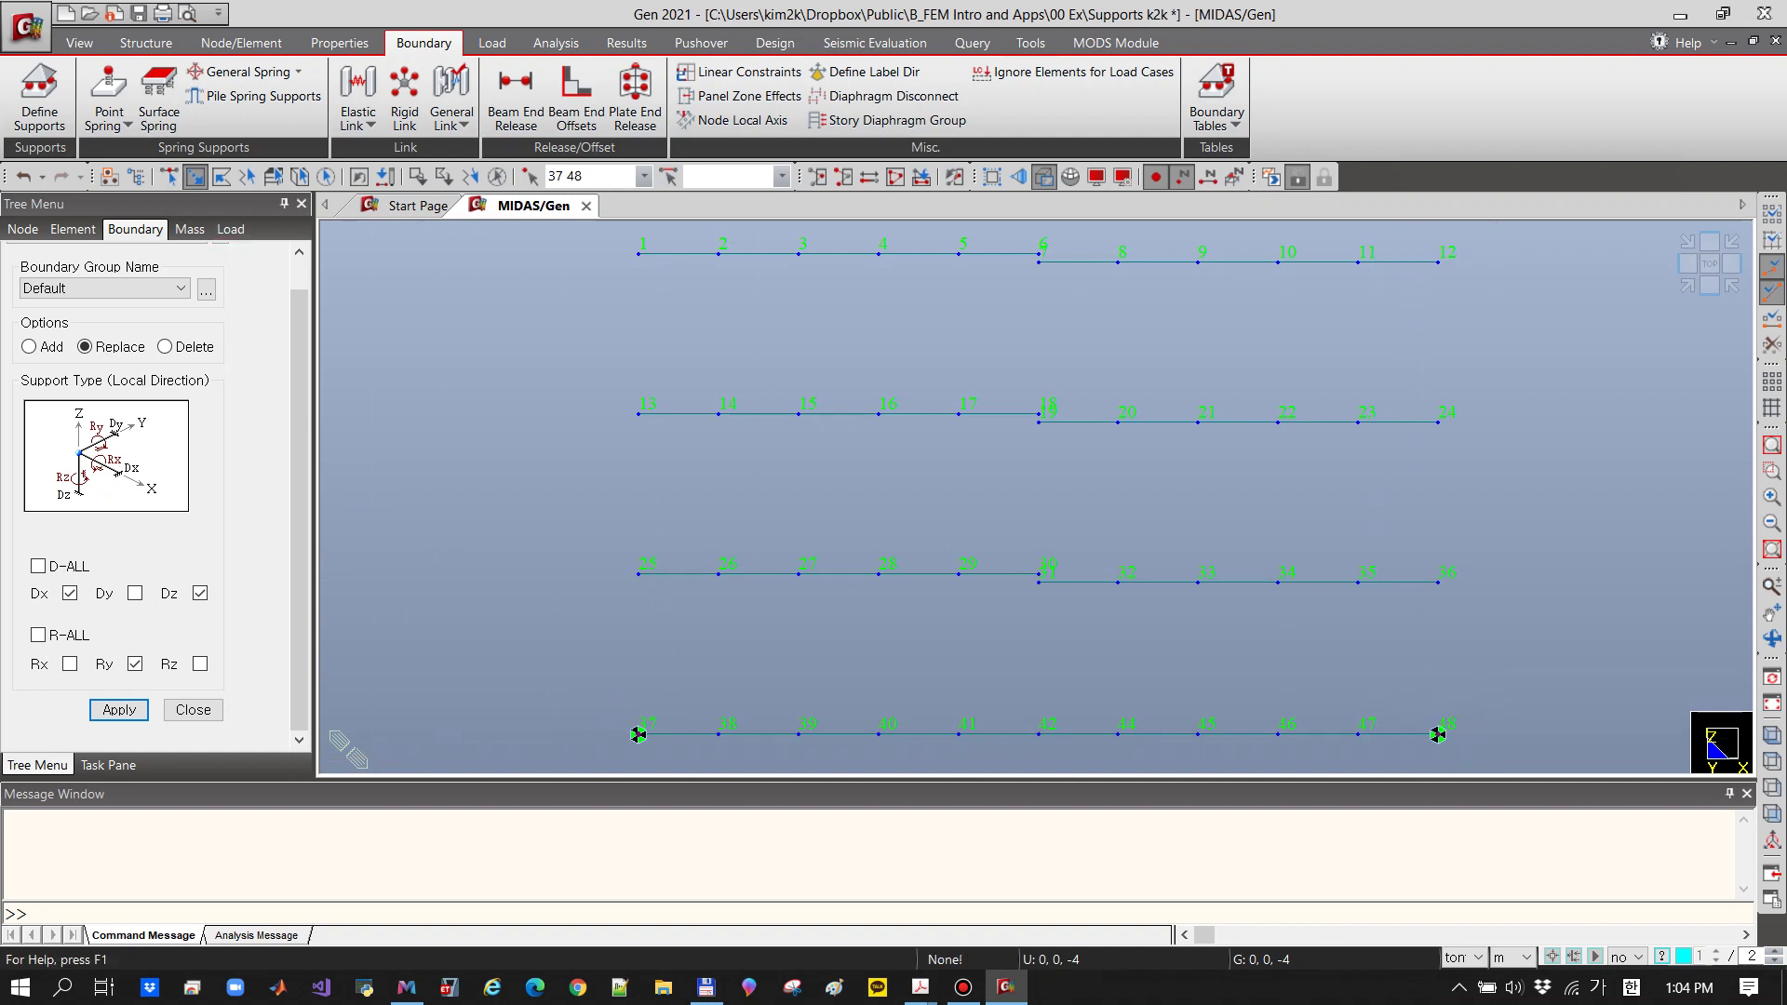
pyautogui.click(109, 93)
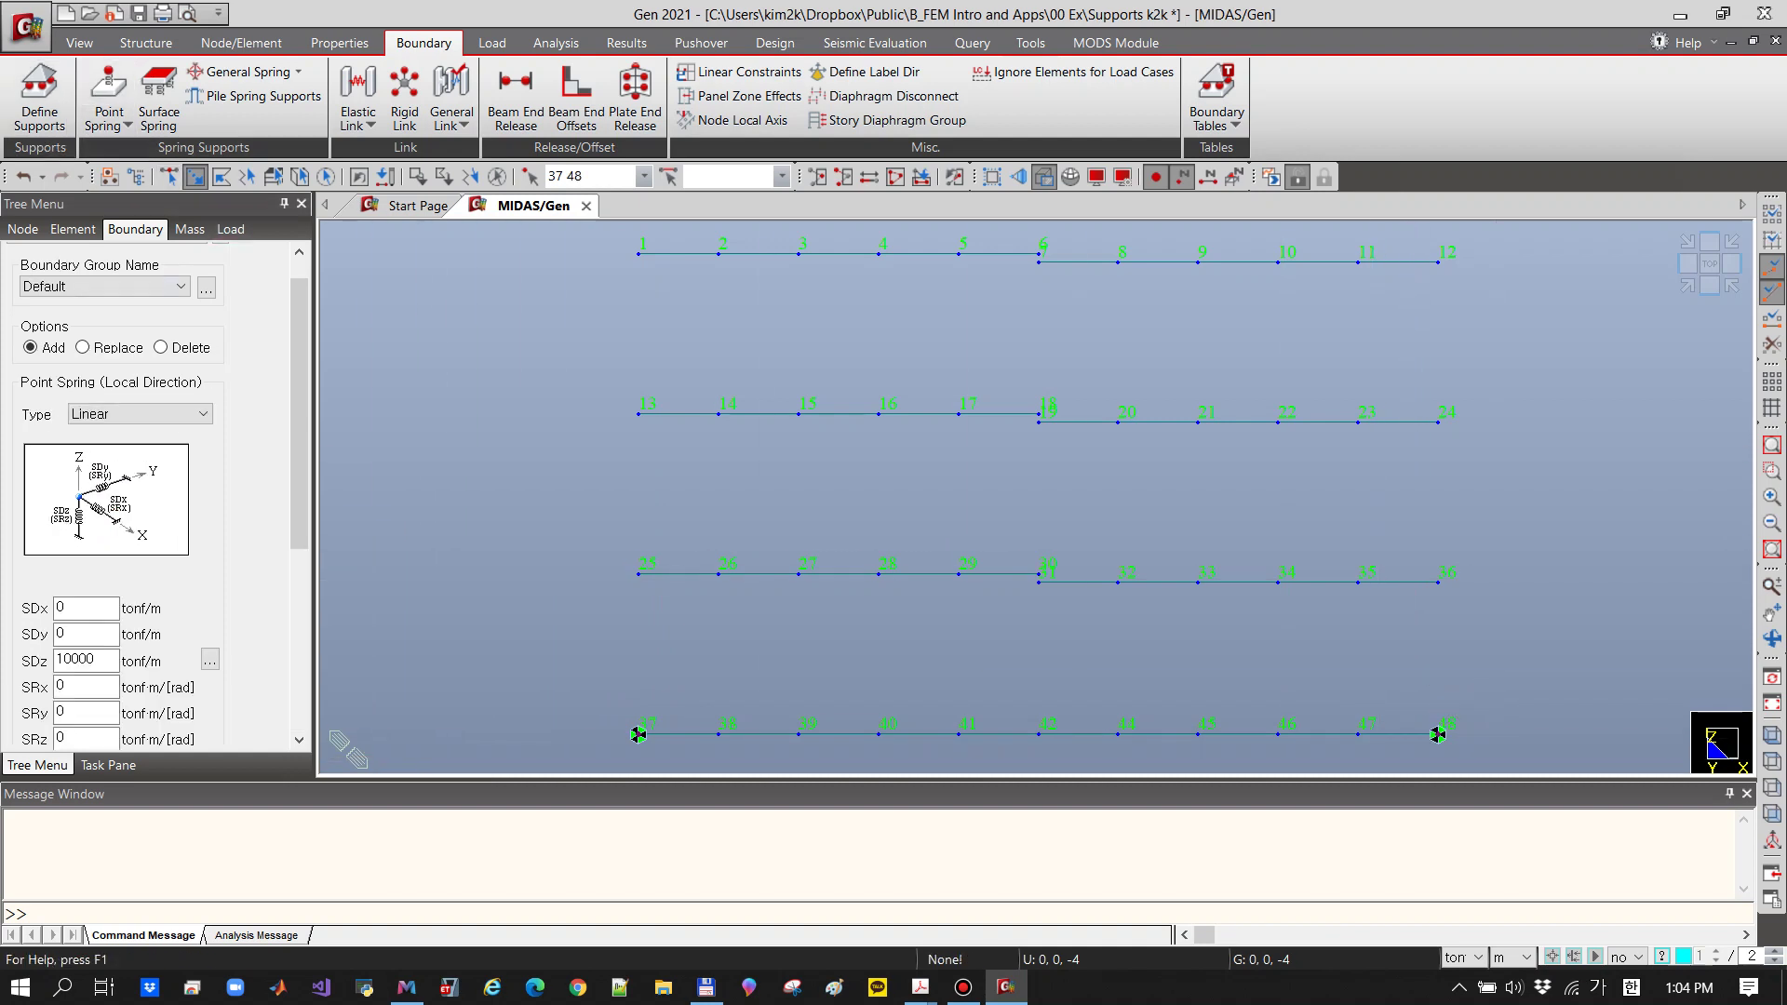
pyautogui.click(161, 347)
pyautogui.moveTo(300, 418); pyautogui.dragTo(300, 600)
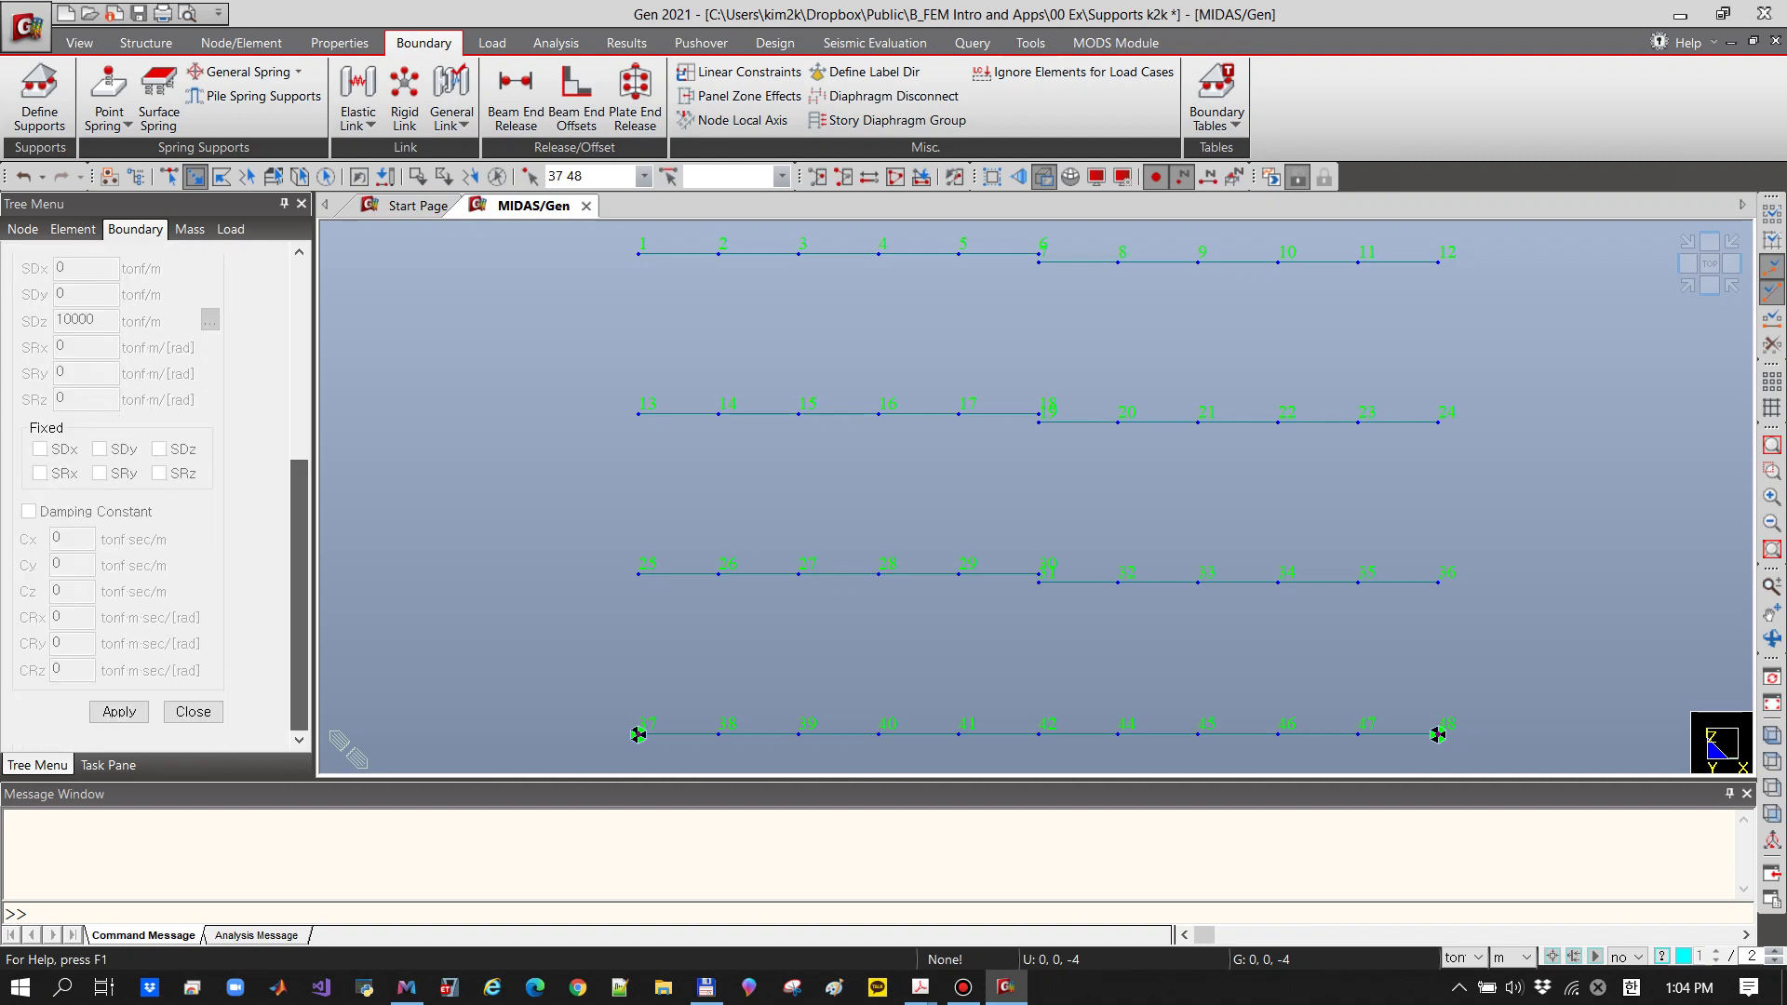
pyautogui.click(119, 711)
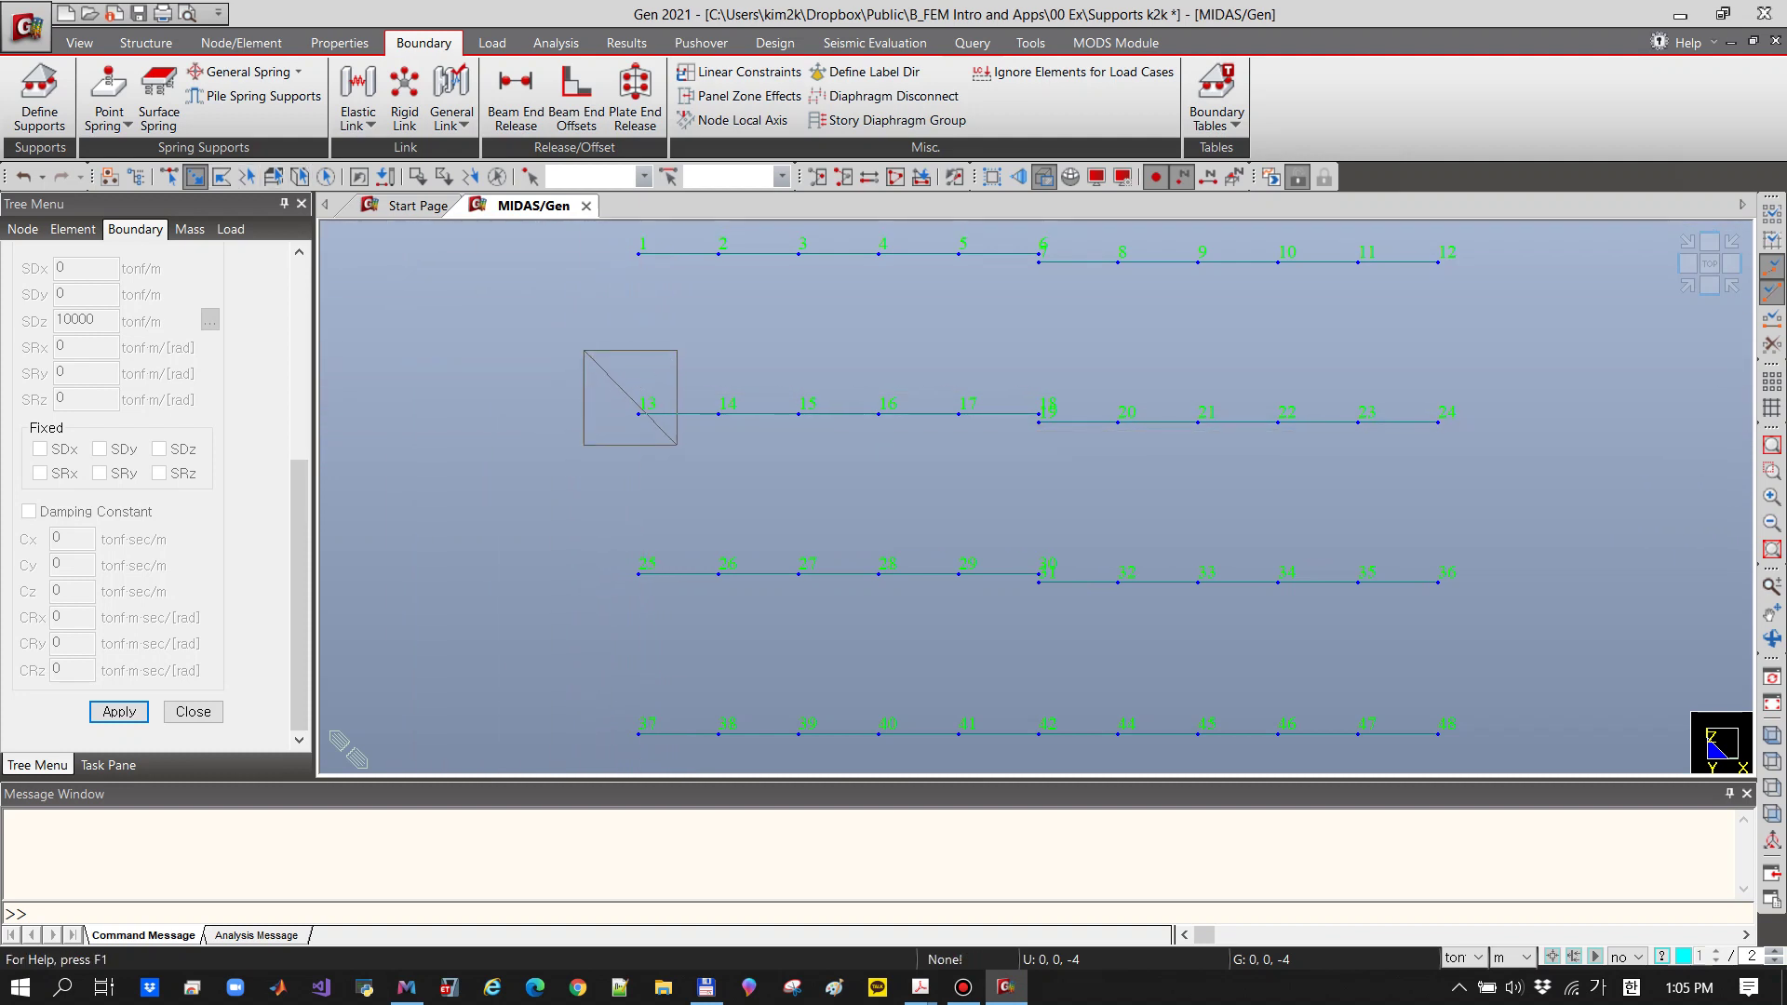
# Replace the point spring support at node 13 with a linear one of SDz 0 and SRy 10 tonf·m/[rad]
pyautogui.click(638, 413)
pyautogui.scroll(5, 158, 493)
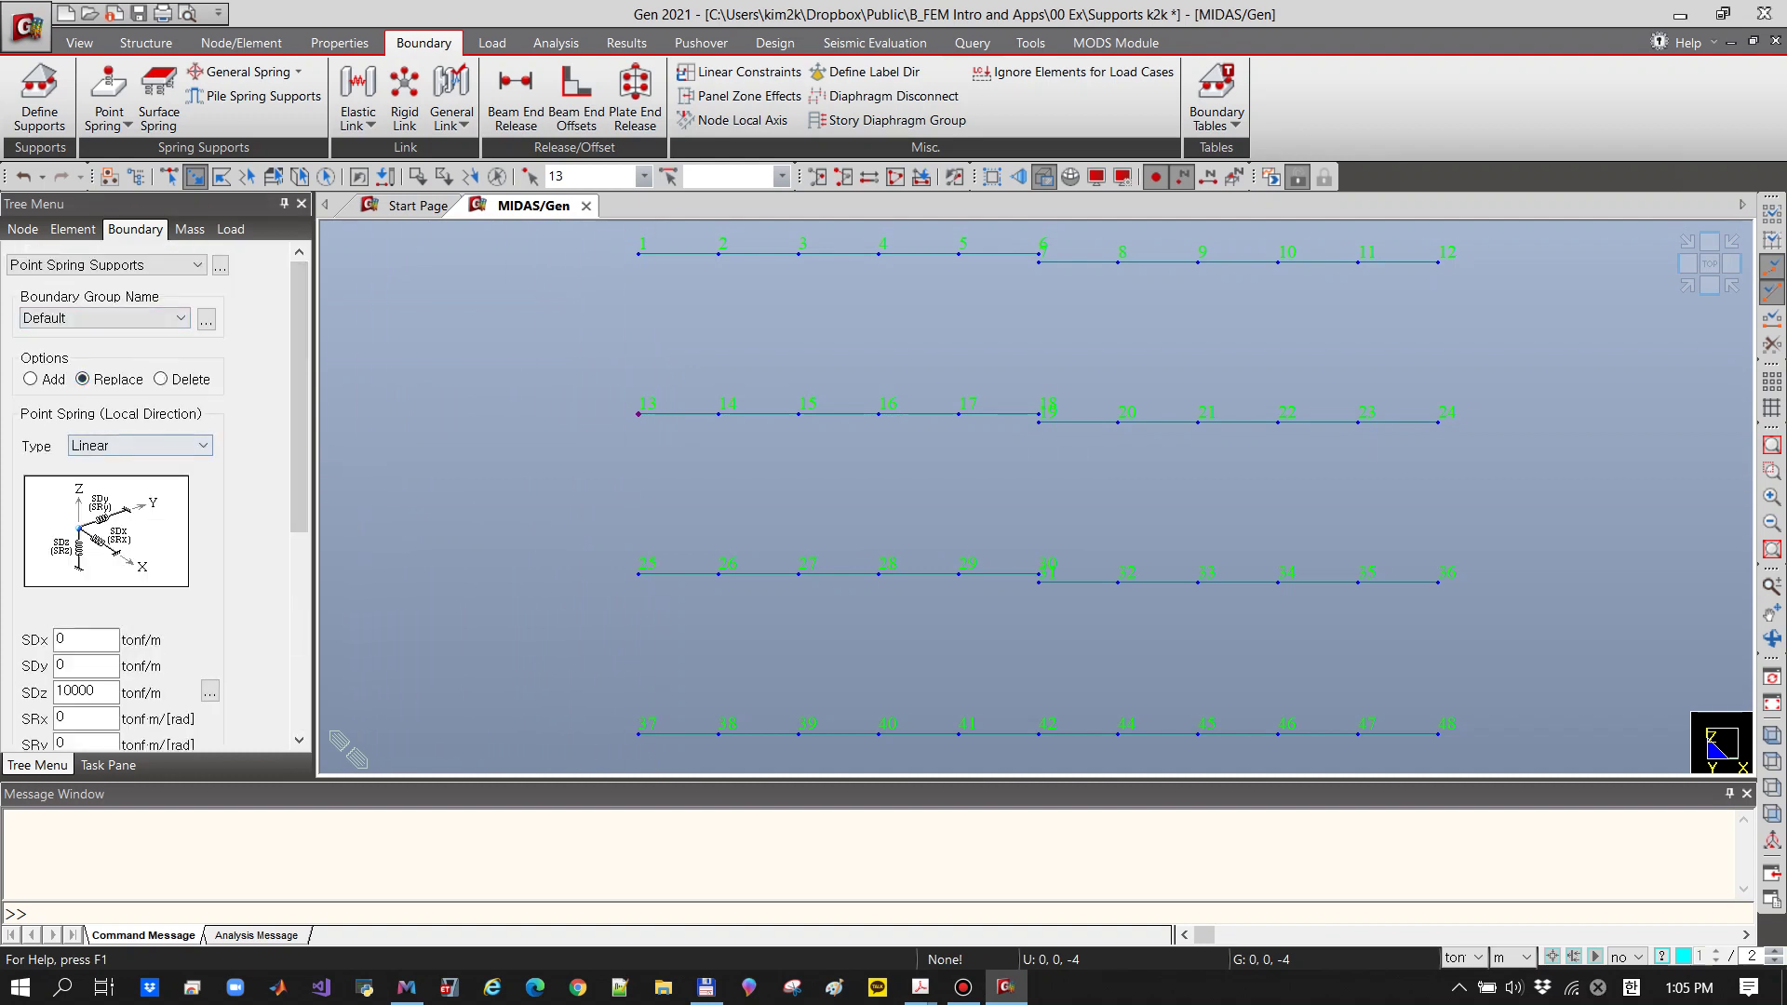
pyautogui.moveTo(299, 424); pyautogui.dragTo(299, 552)
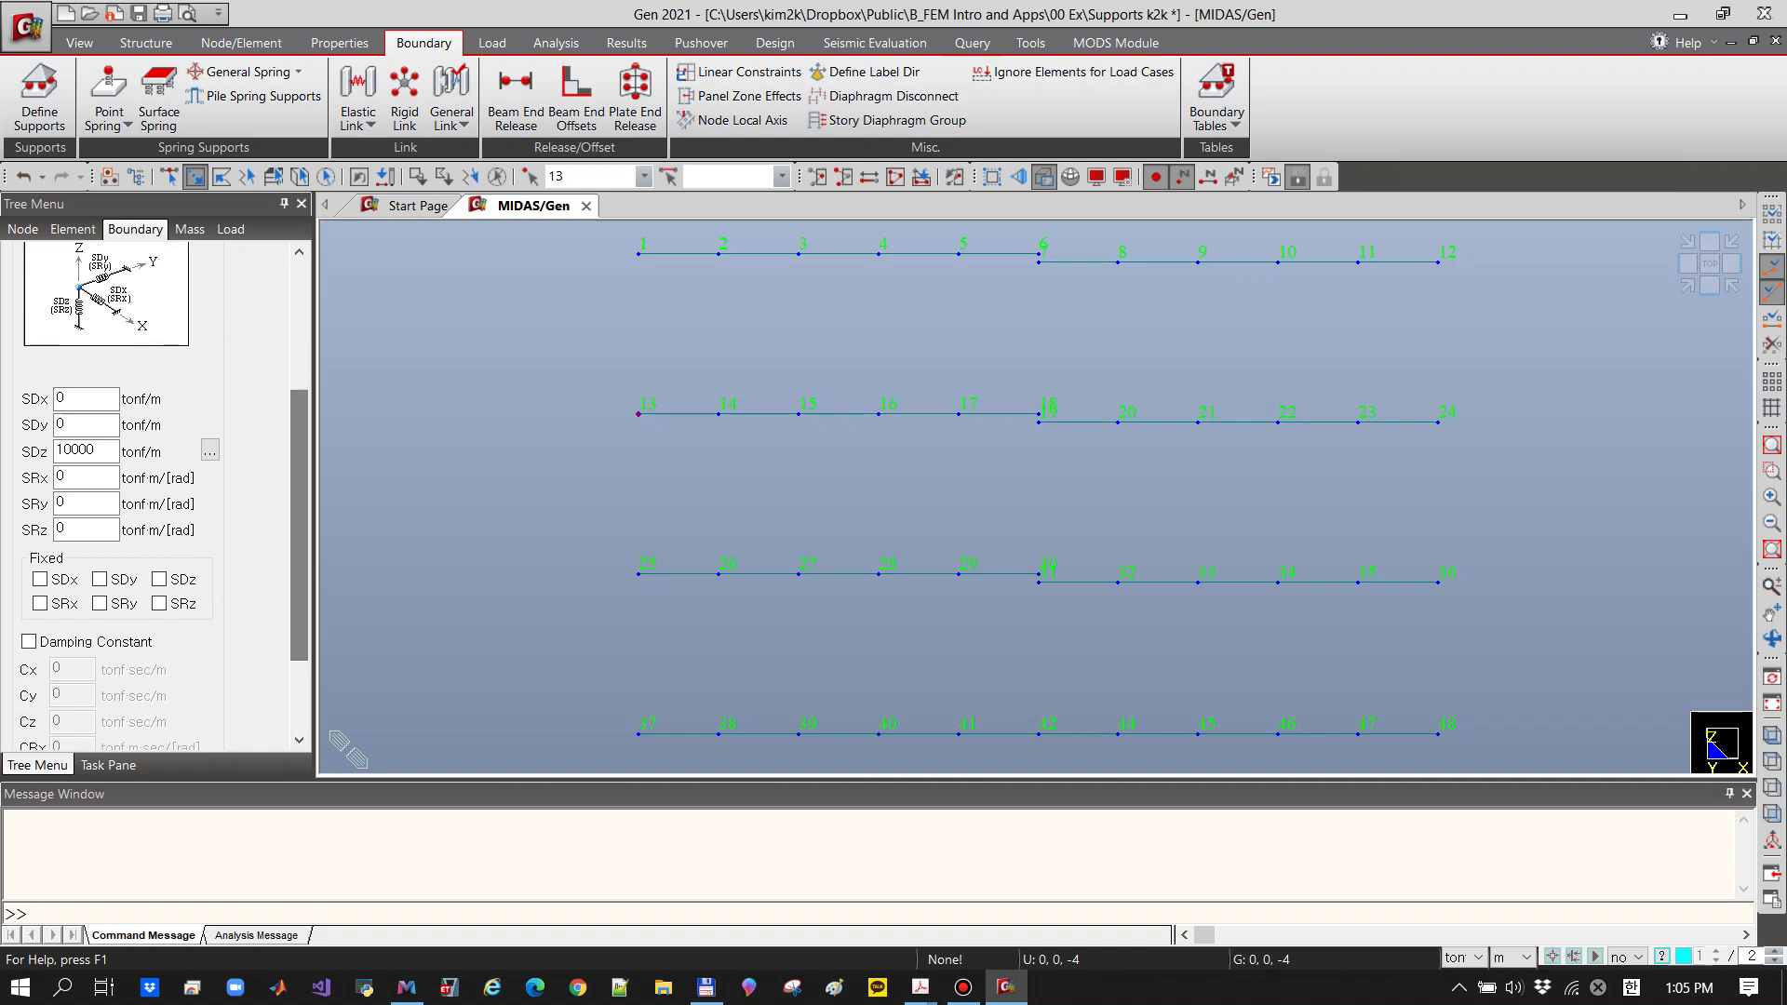
pyautogui.doubleClick(82, 451)
pyautogui.write('0')
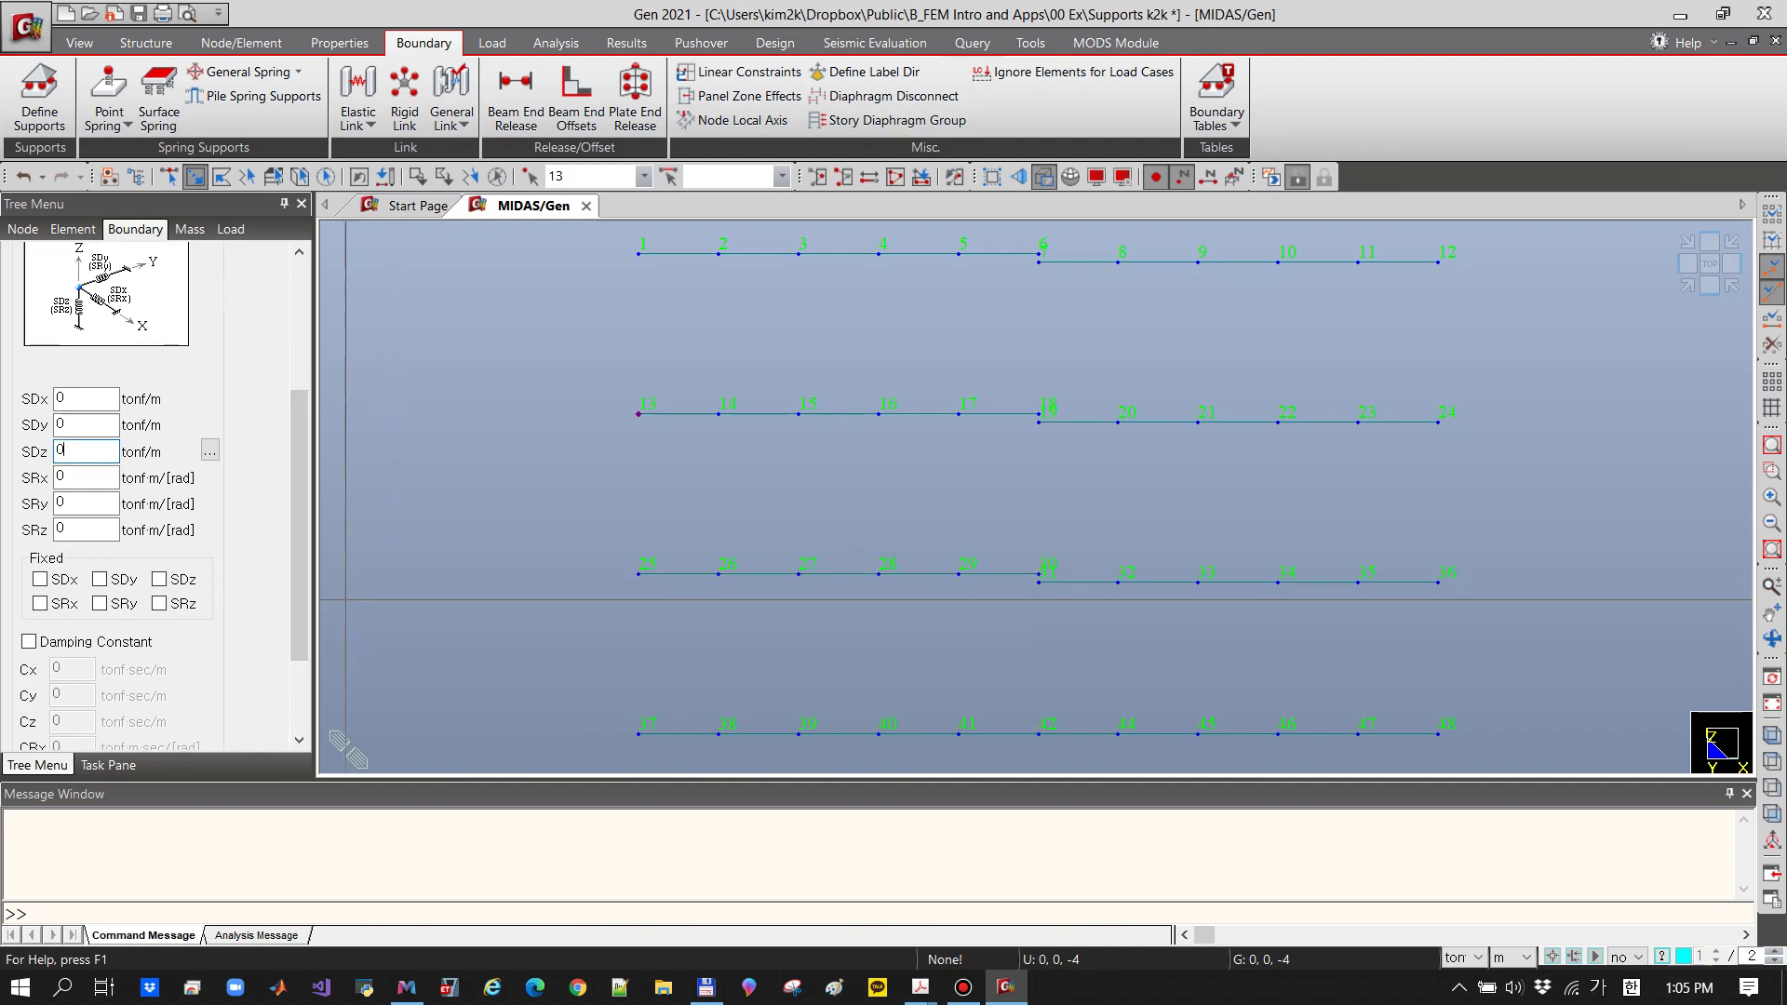
pyautogui.press('Tab')
pyautogui.press('Tab')
pyautogui.press('Tab')
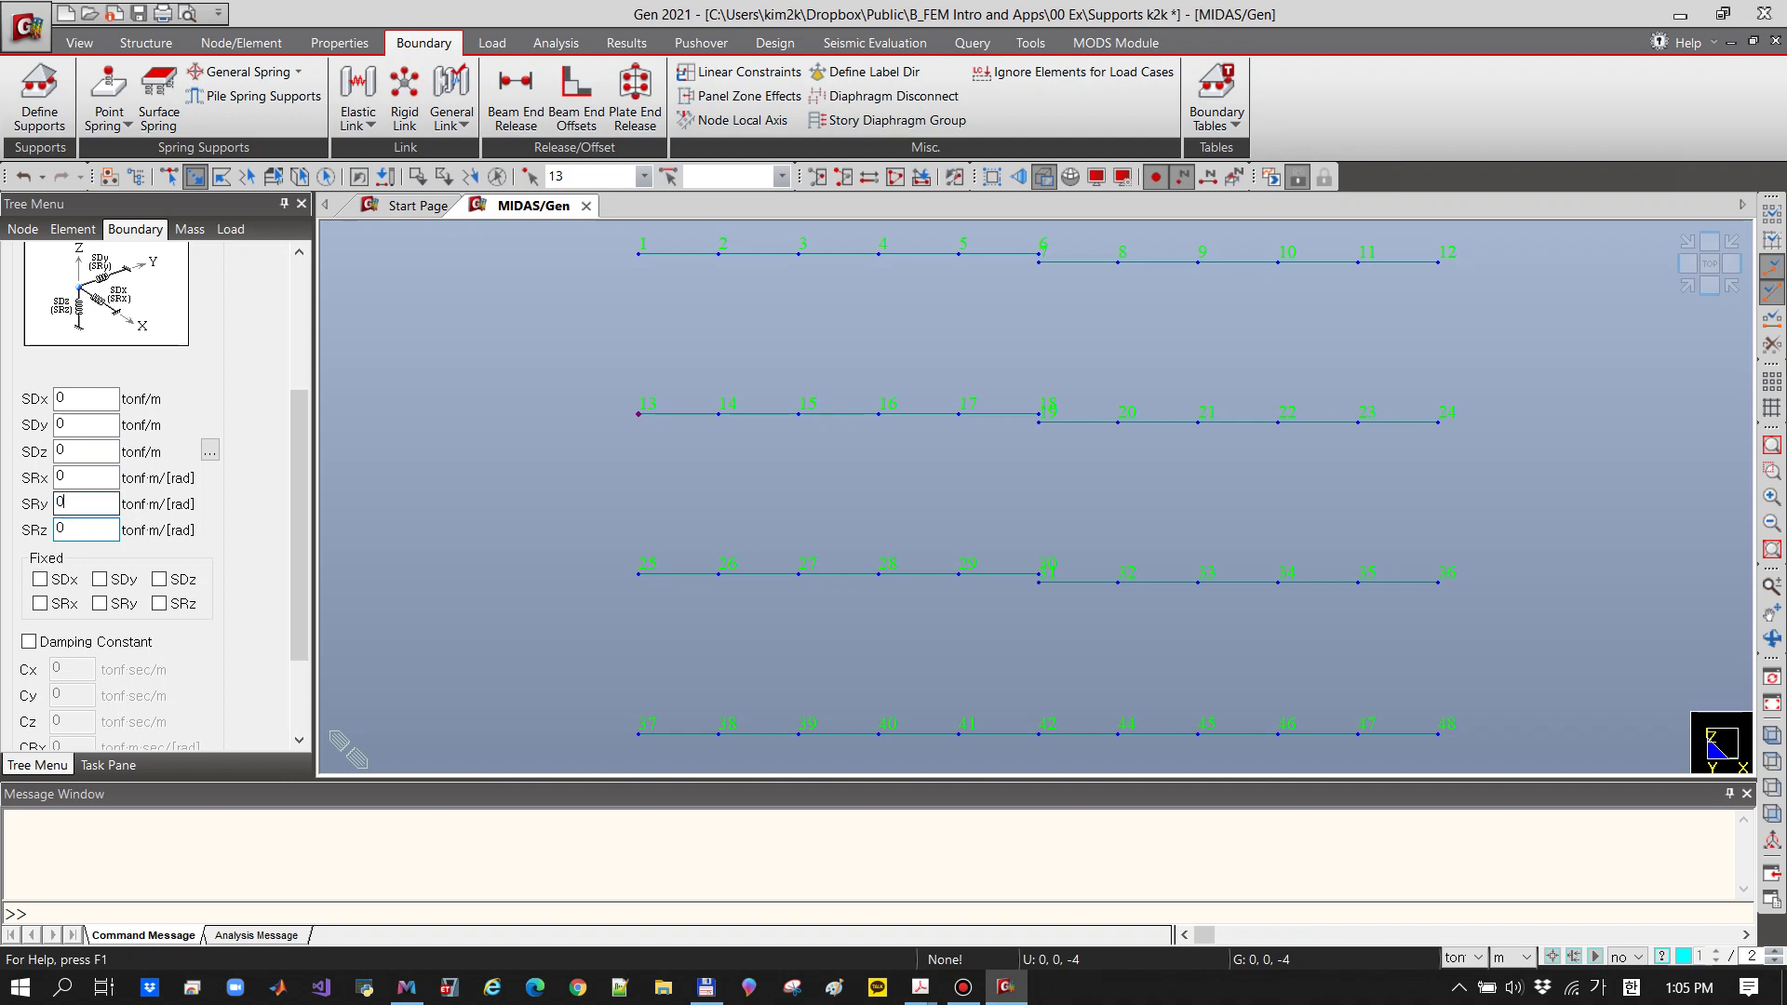
pyautogui.hotkey('shift', 'Tab')
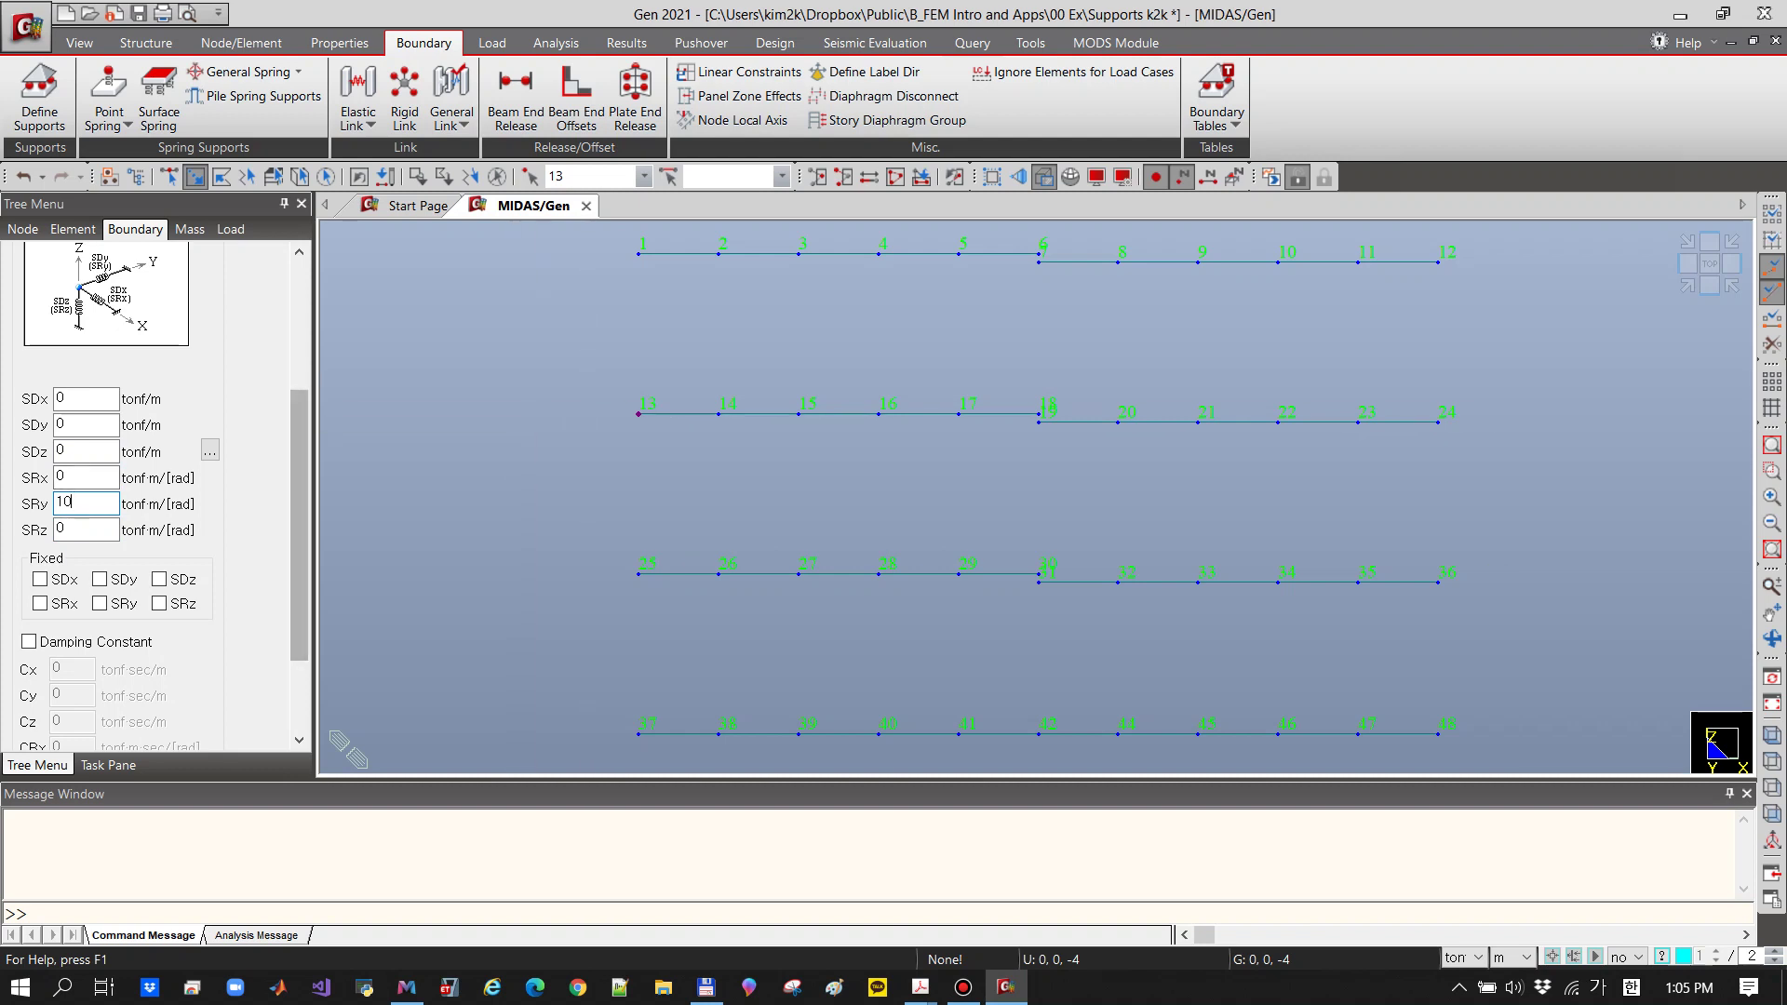
pyautogui.moveTo(299, 523); pyautogui.dragTo(299, 594)
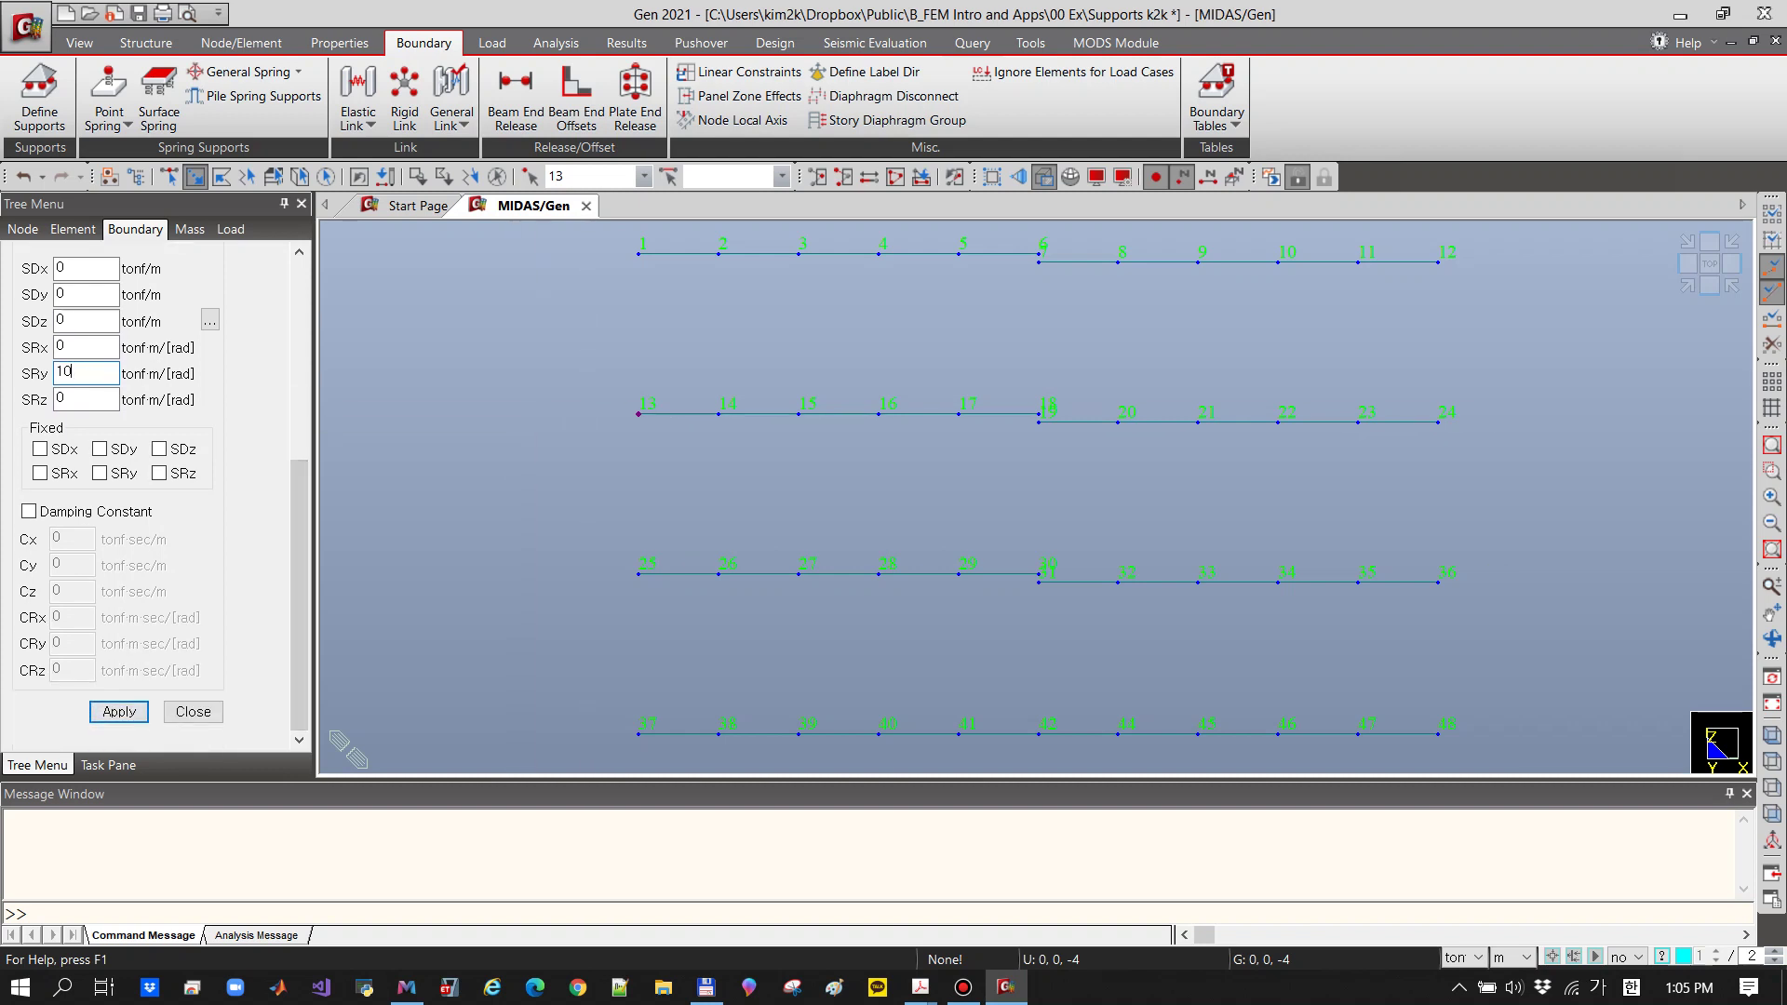
pyautogui.click(638, 415)
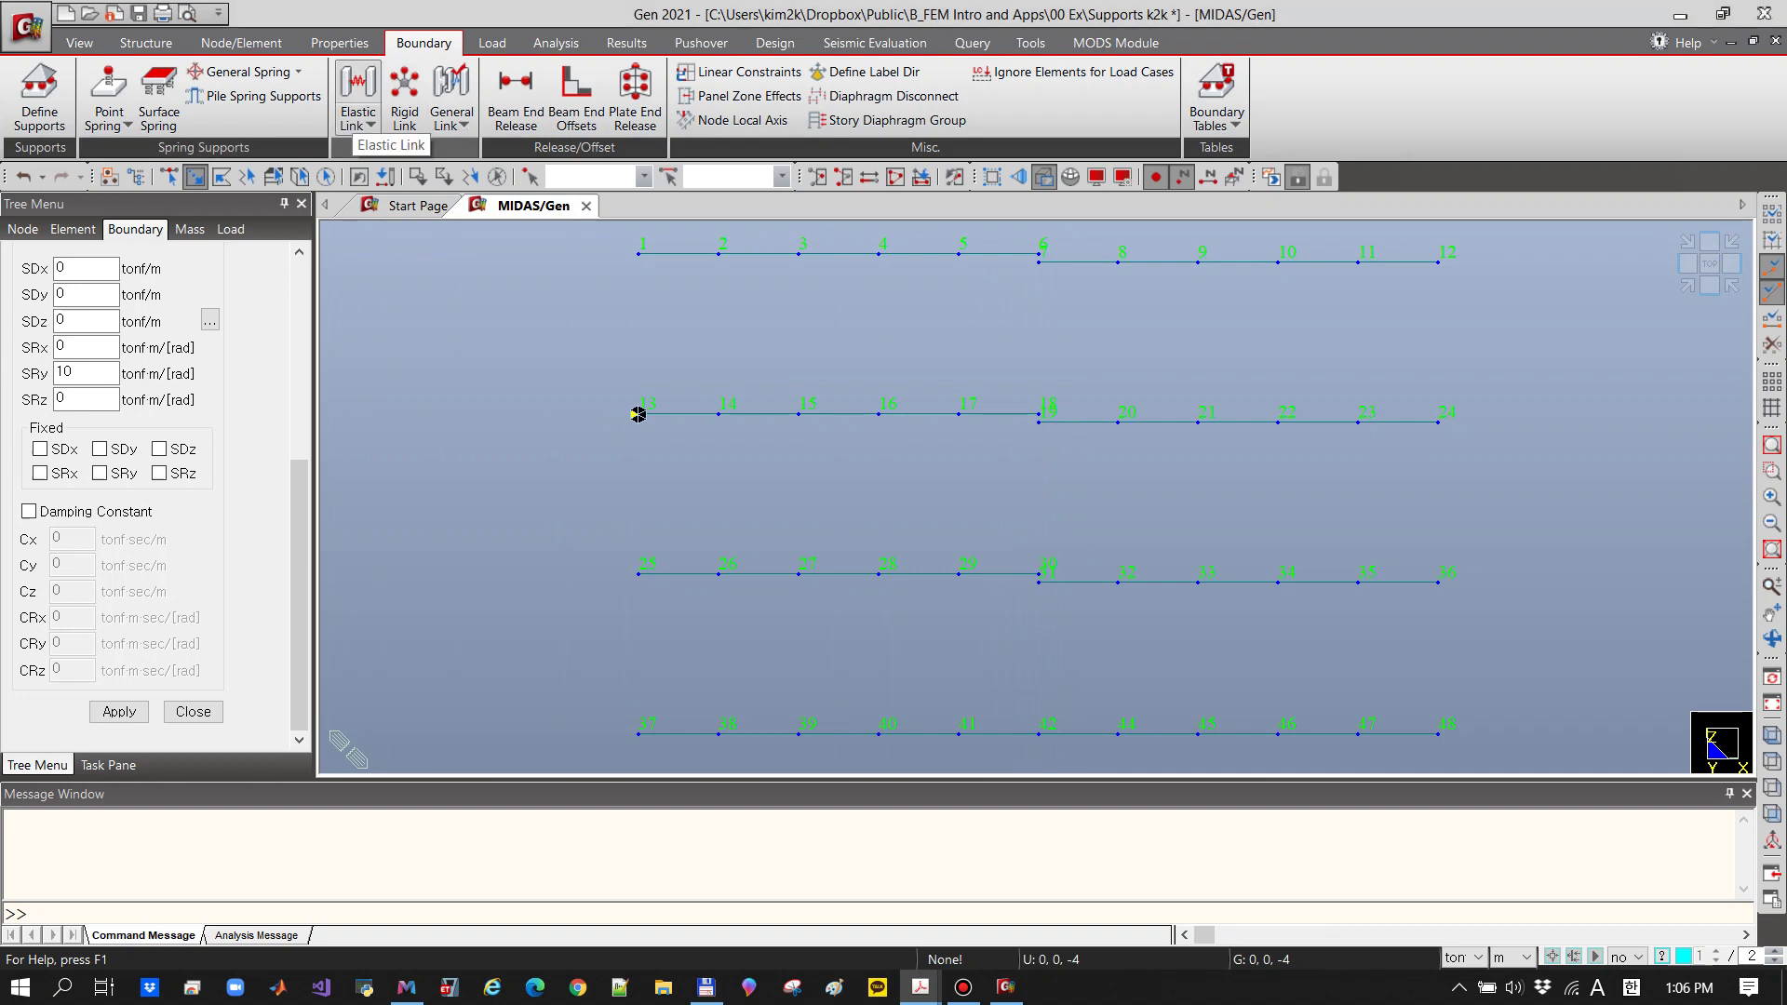
# Add a General elastic link with SDx 1 tonf/m between node 6 and the node just beneath it on the uppermost beam
pyautogui.click(358, 124)
pyautogui.click(395, 150)
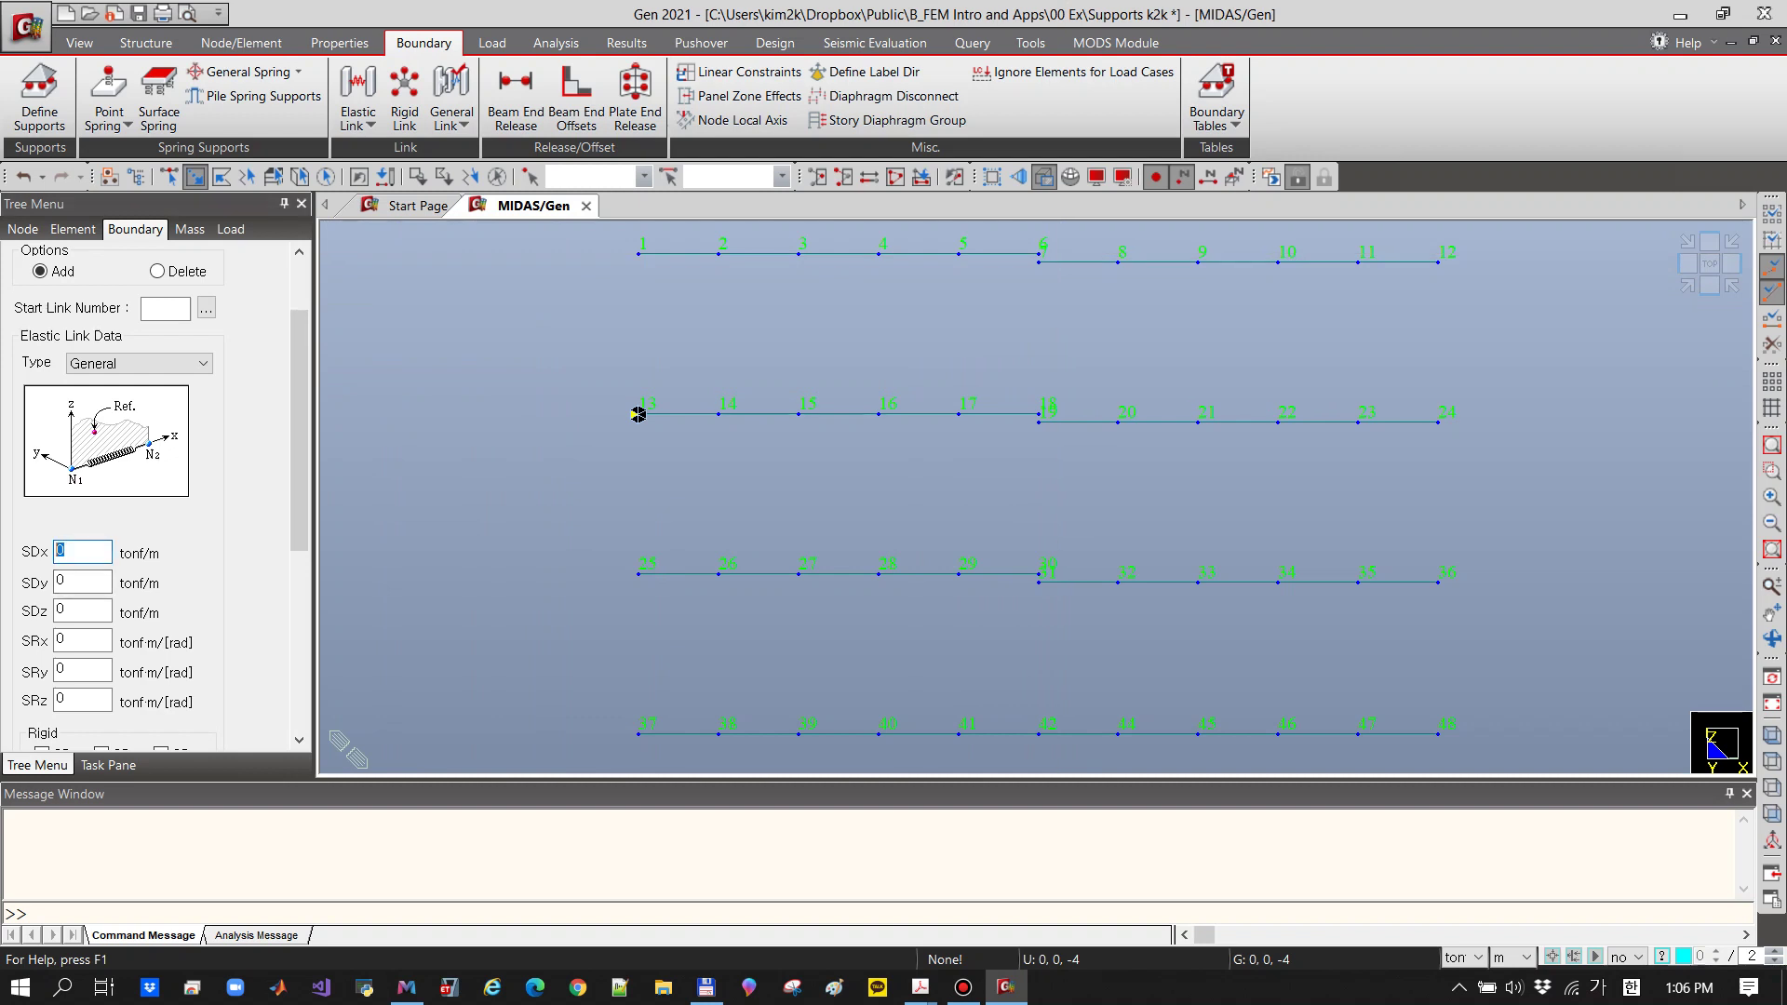
pyautogui.write('1')
pyautogui.scroll(-3, 300, 429)
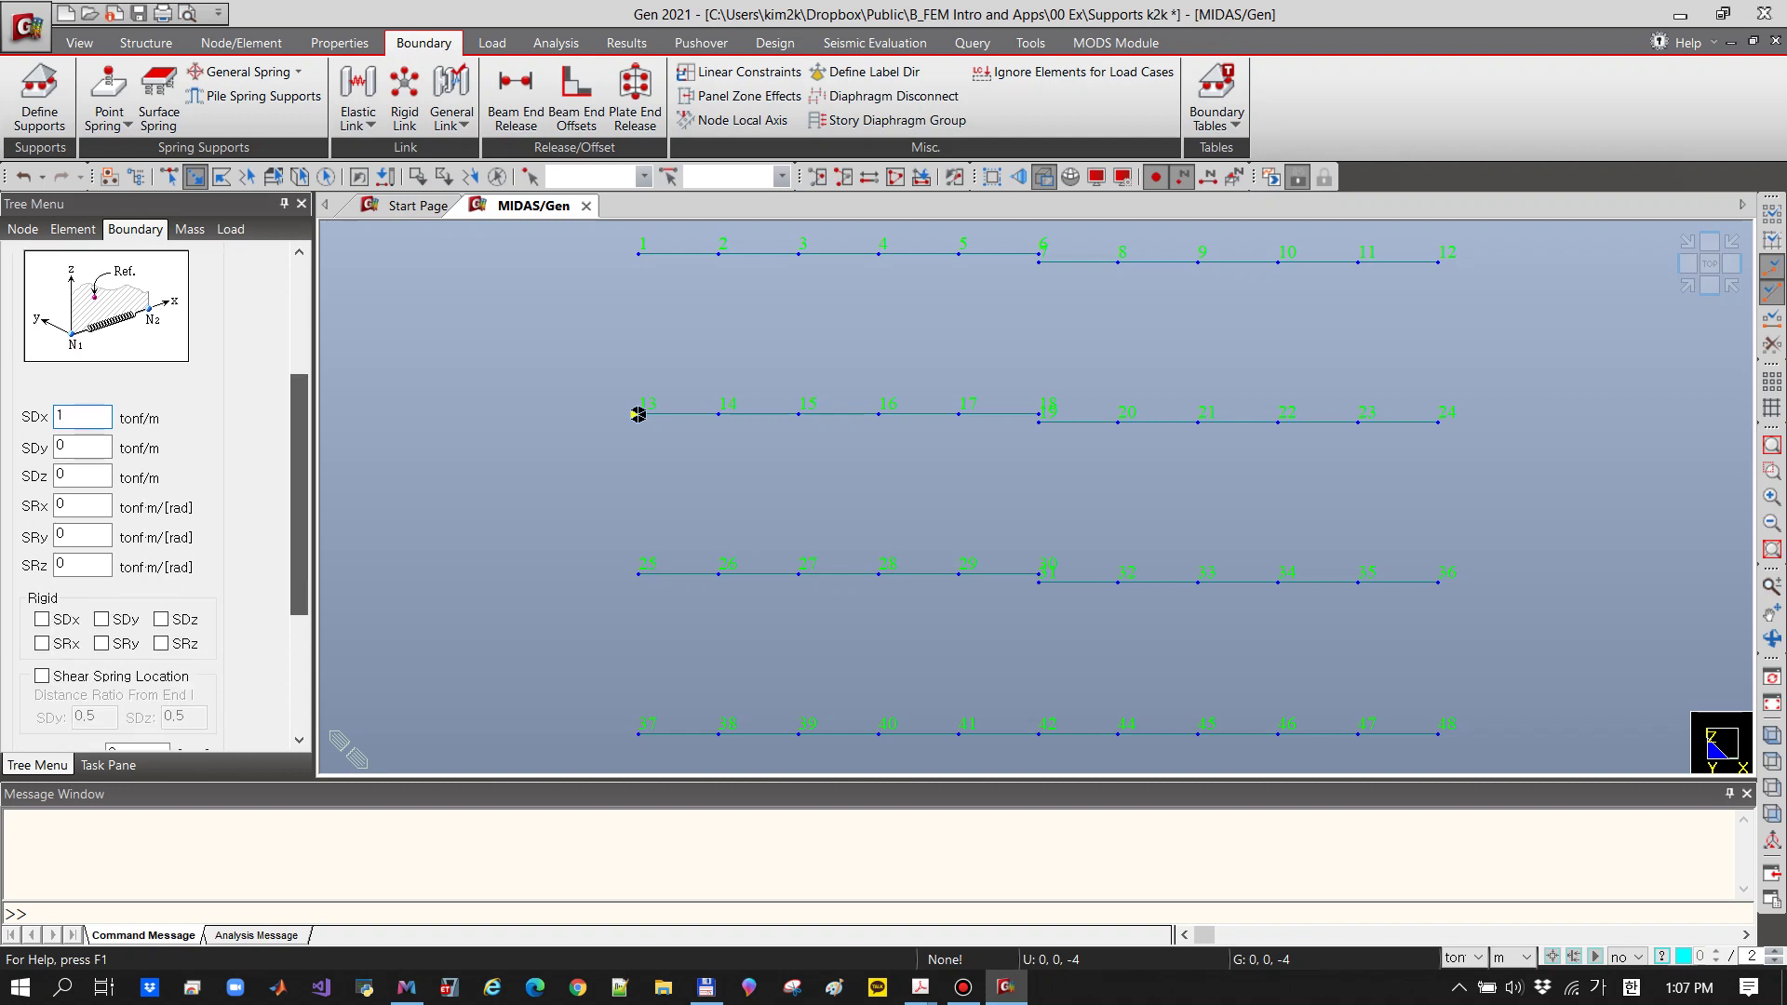
pyautogui.scroll(-5, 158, 493)
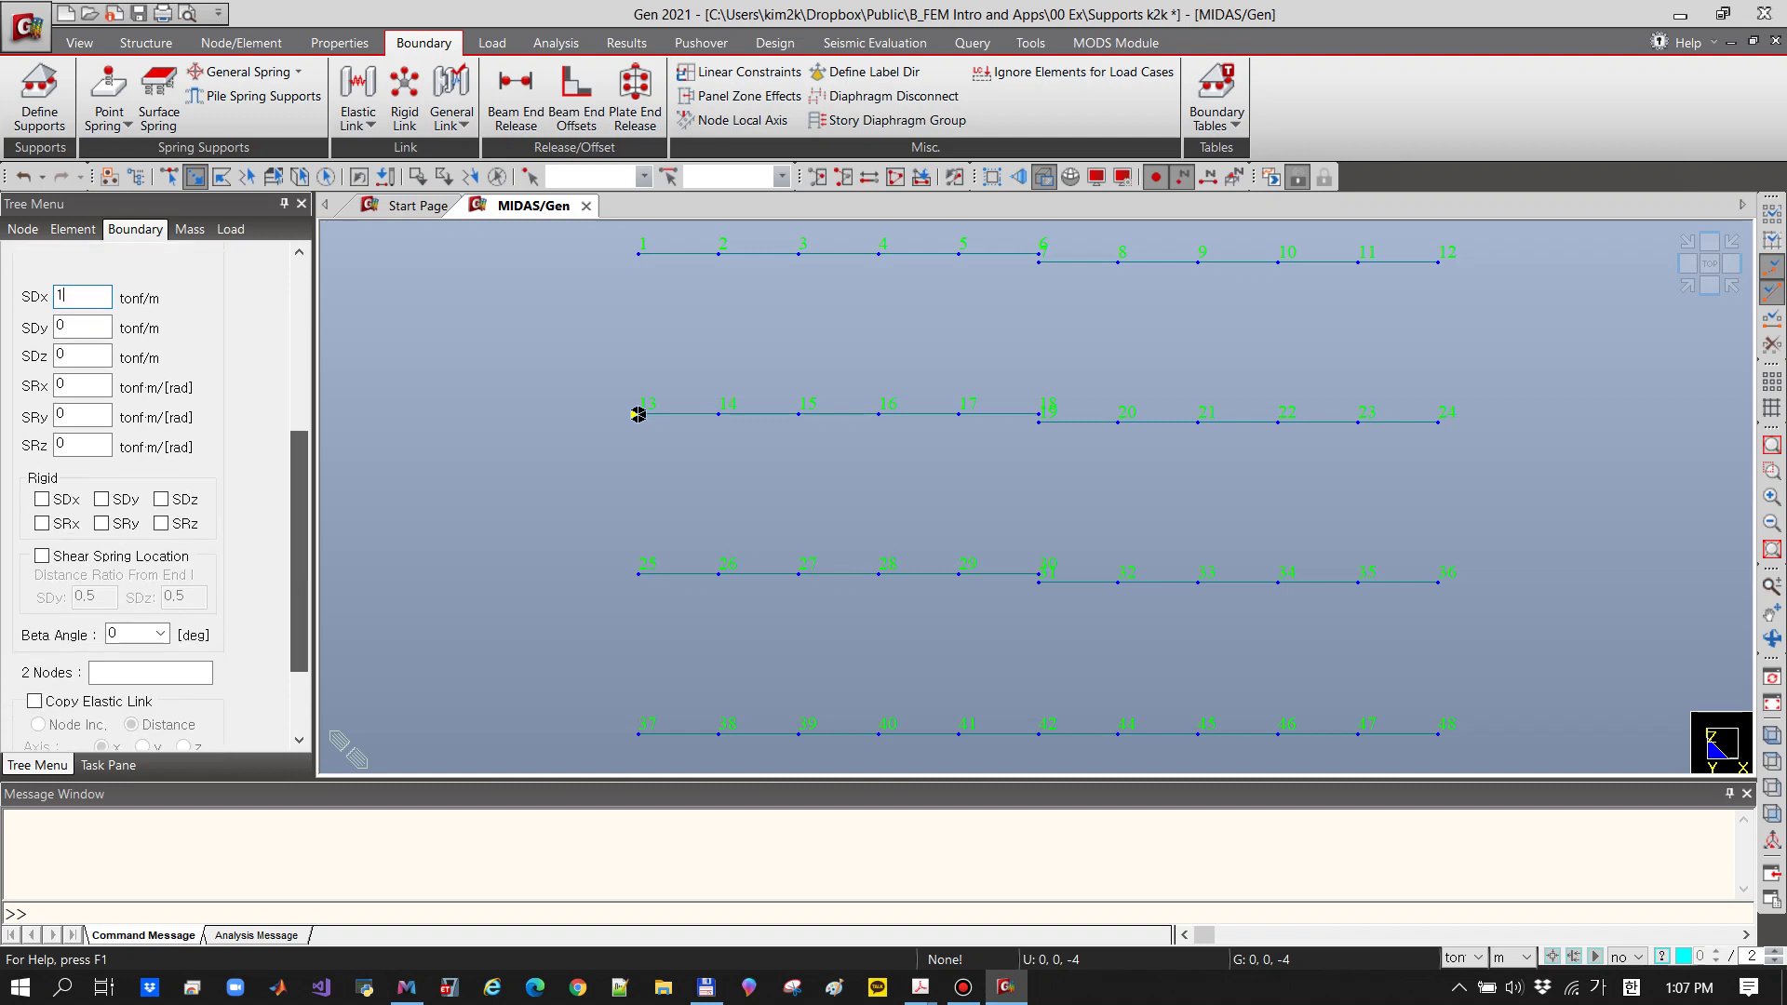
pyautogui.scroll(-1, 159, 494)
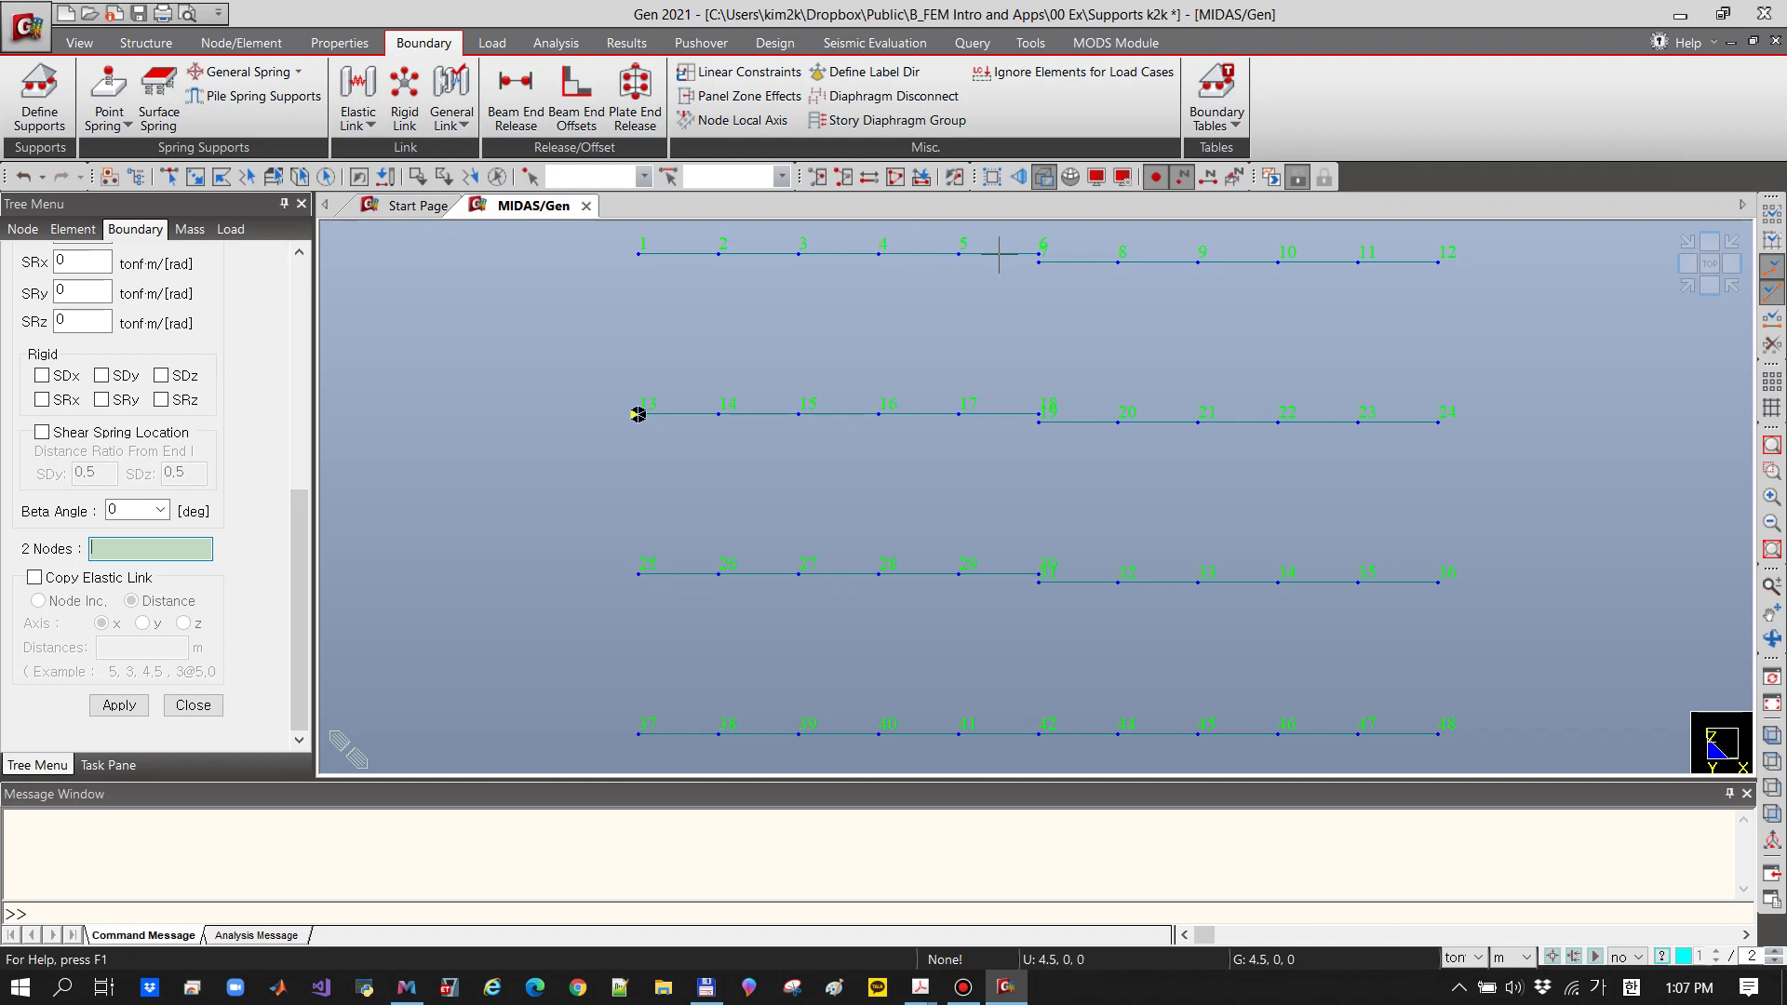
pyautogui.click(1038, 253)
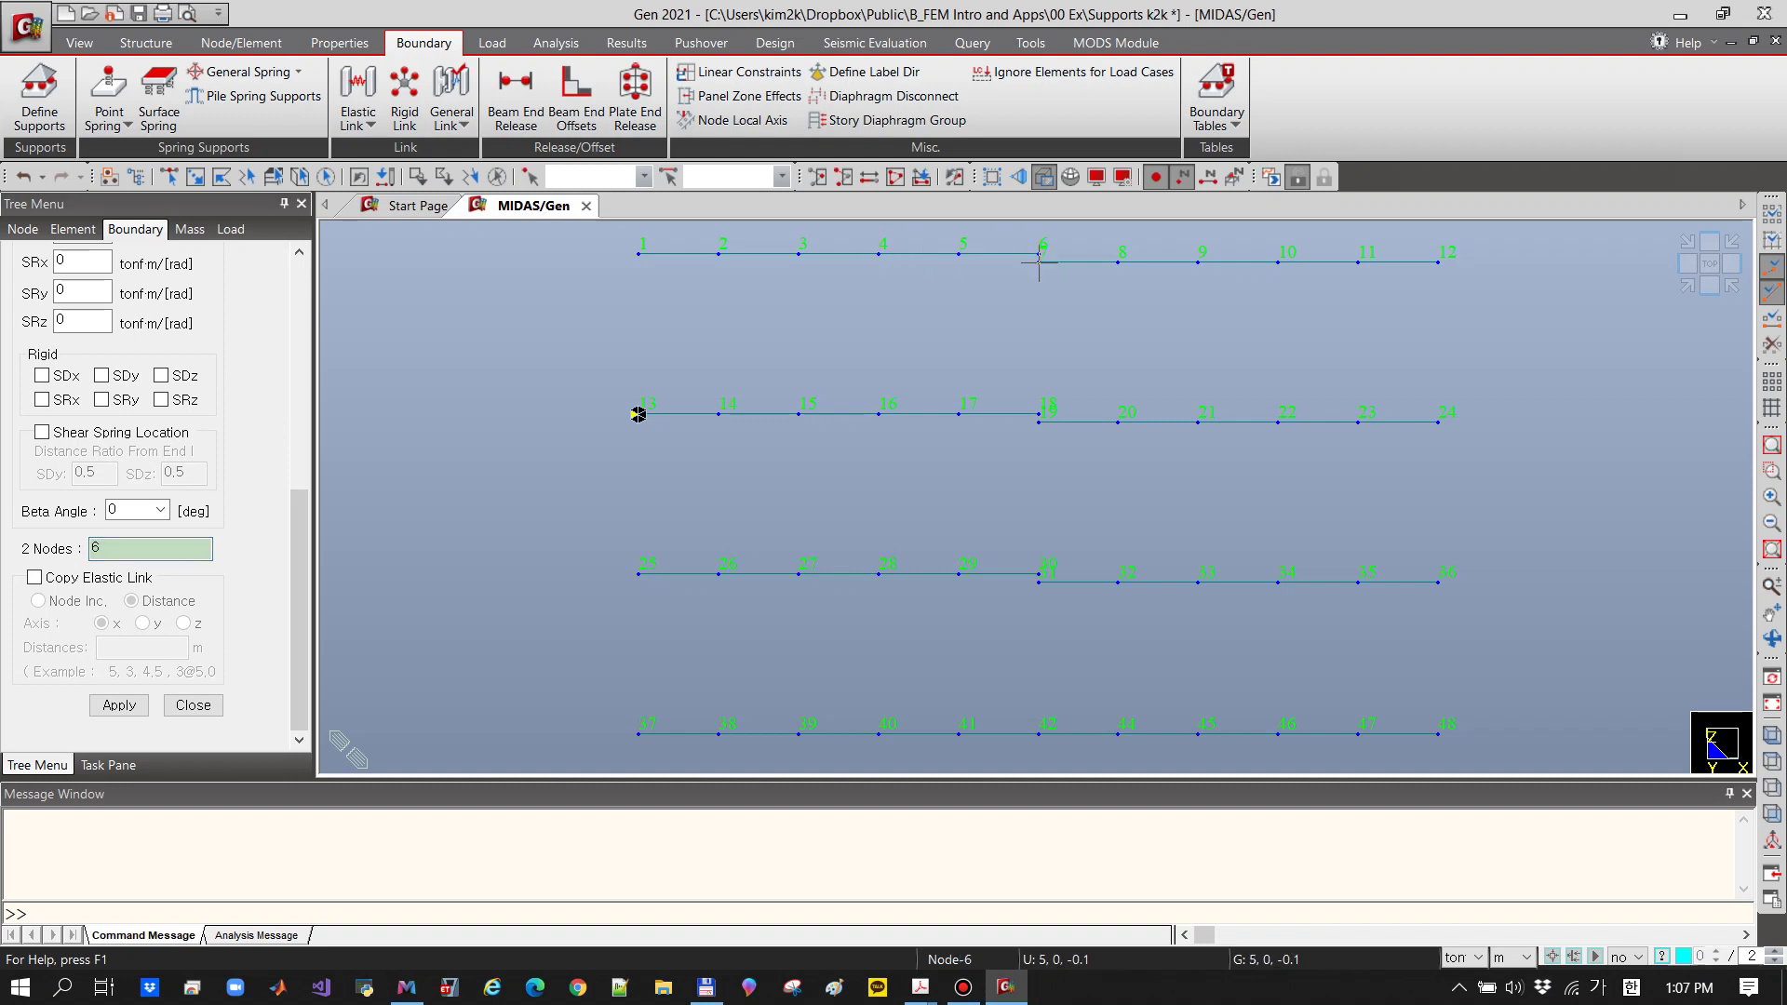
pyautogui.click(1038, 261)
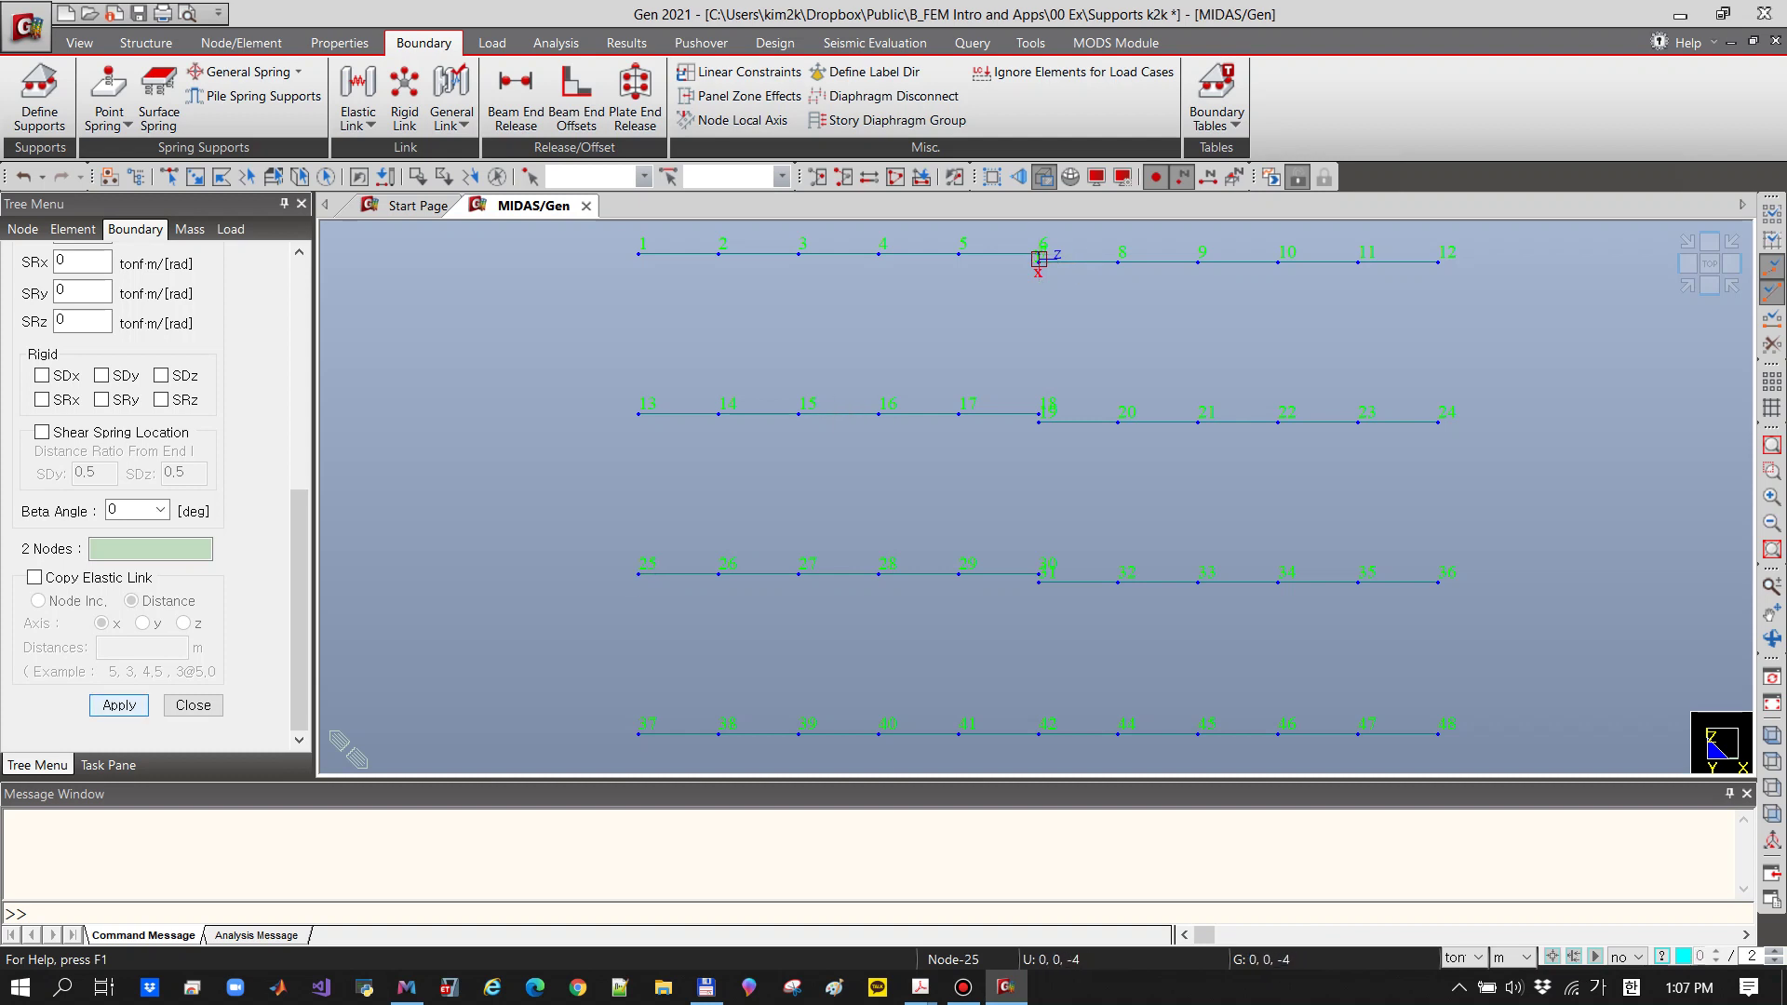
pyautogui.click(119, 705)
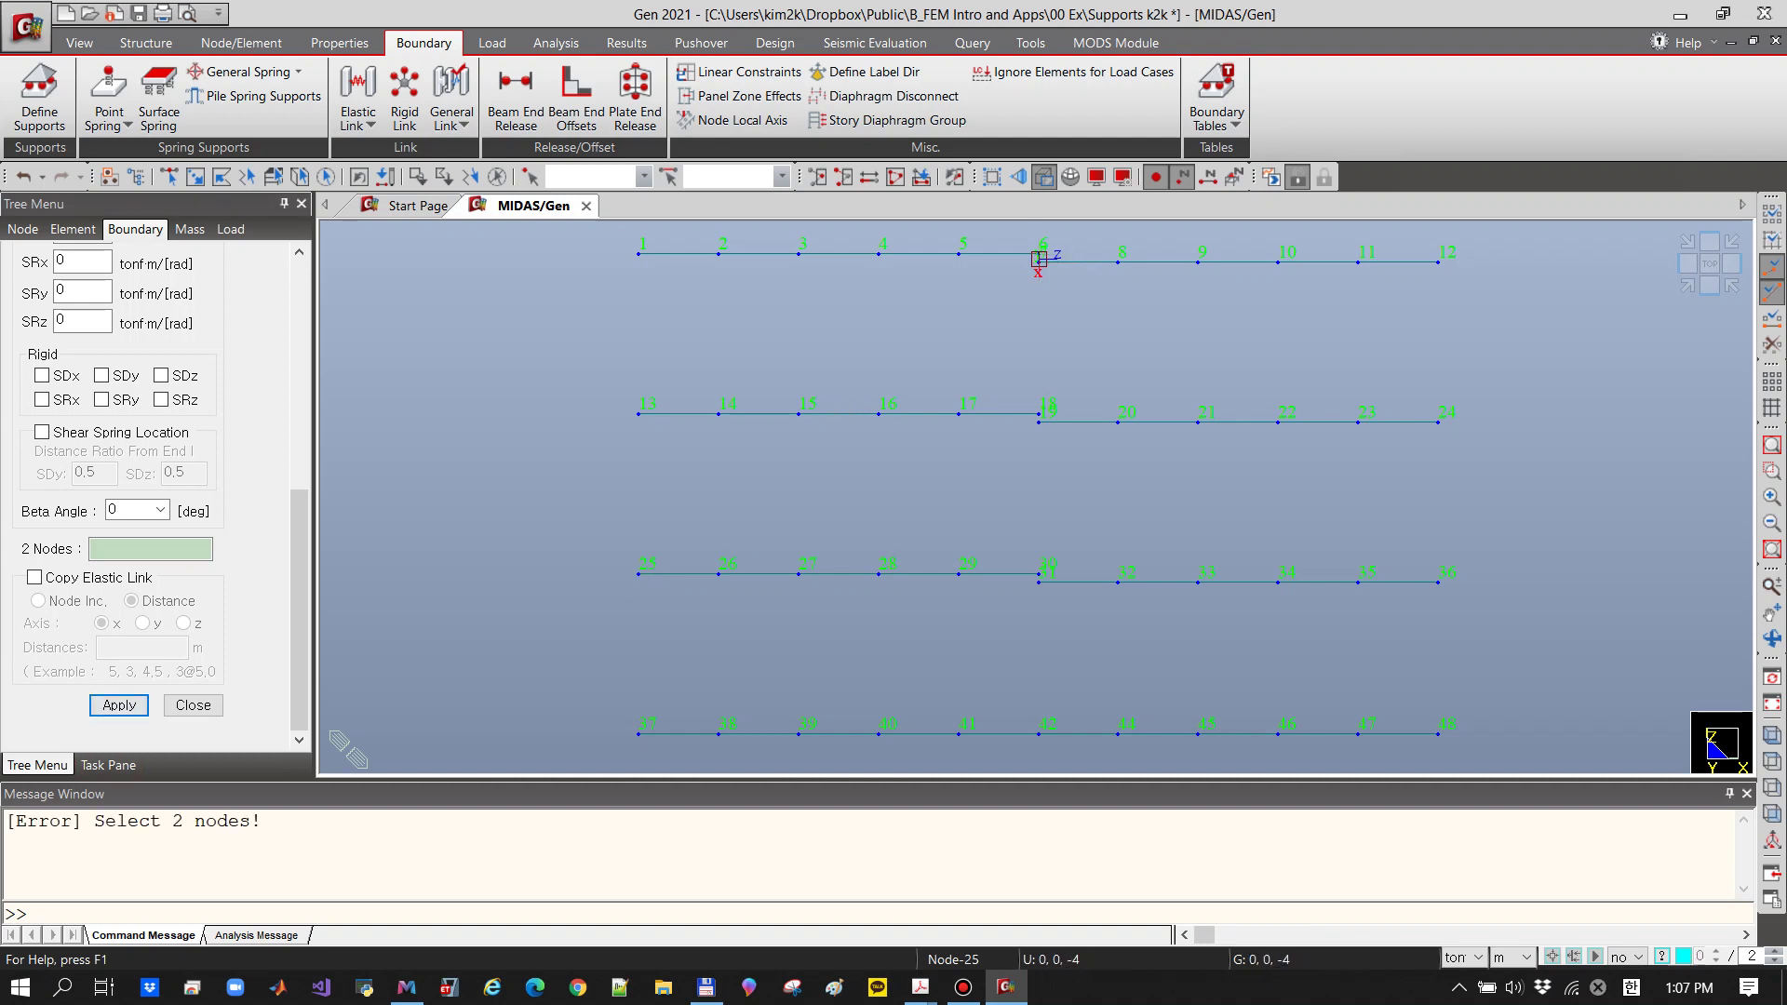
# Add a General elastic link with SDx 10000 tonf/m between nodes 18 and 19 at the middle of the second beam
pyautogui.moveTo(299, 609); pyautogui.dragTo(299, 385)
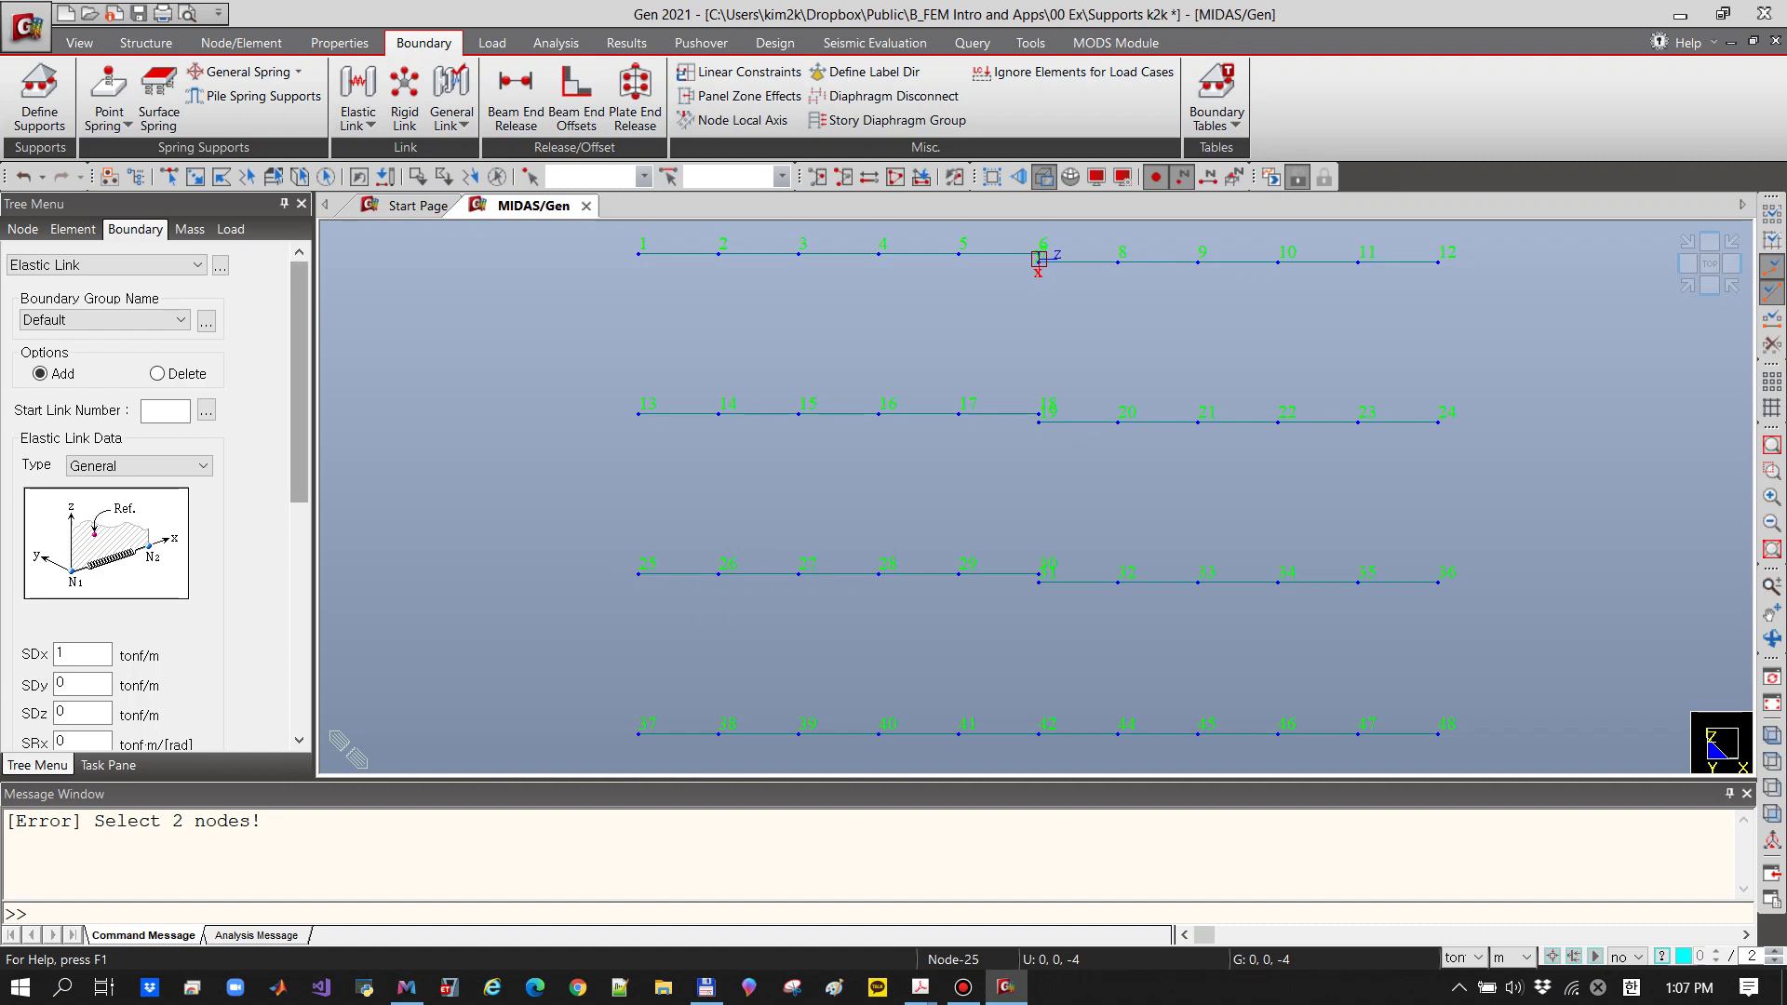
pyautogui.scroll(-3, 299, 419)
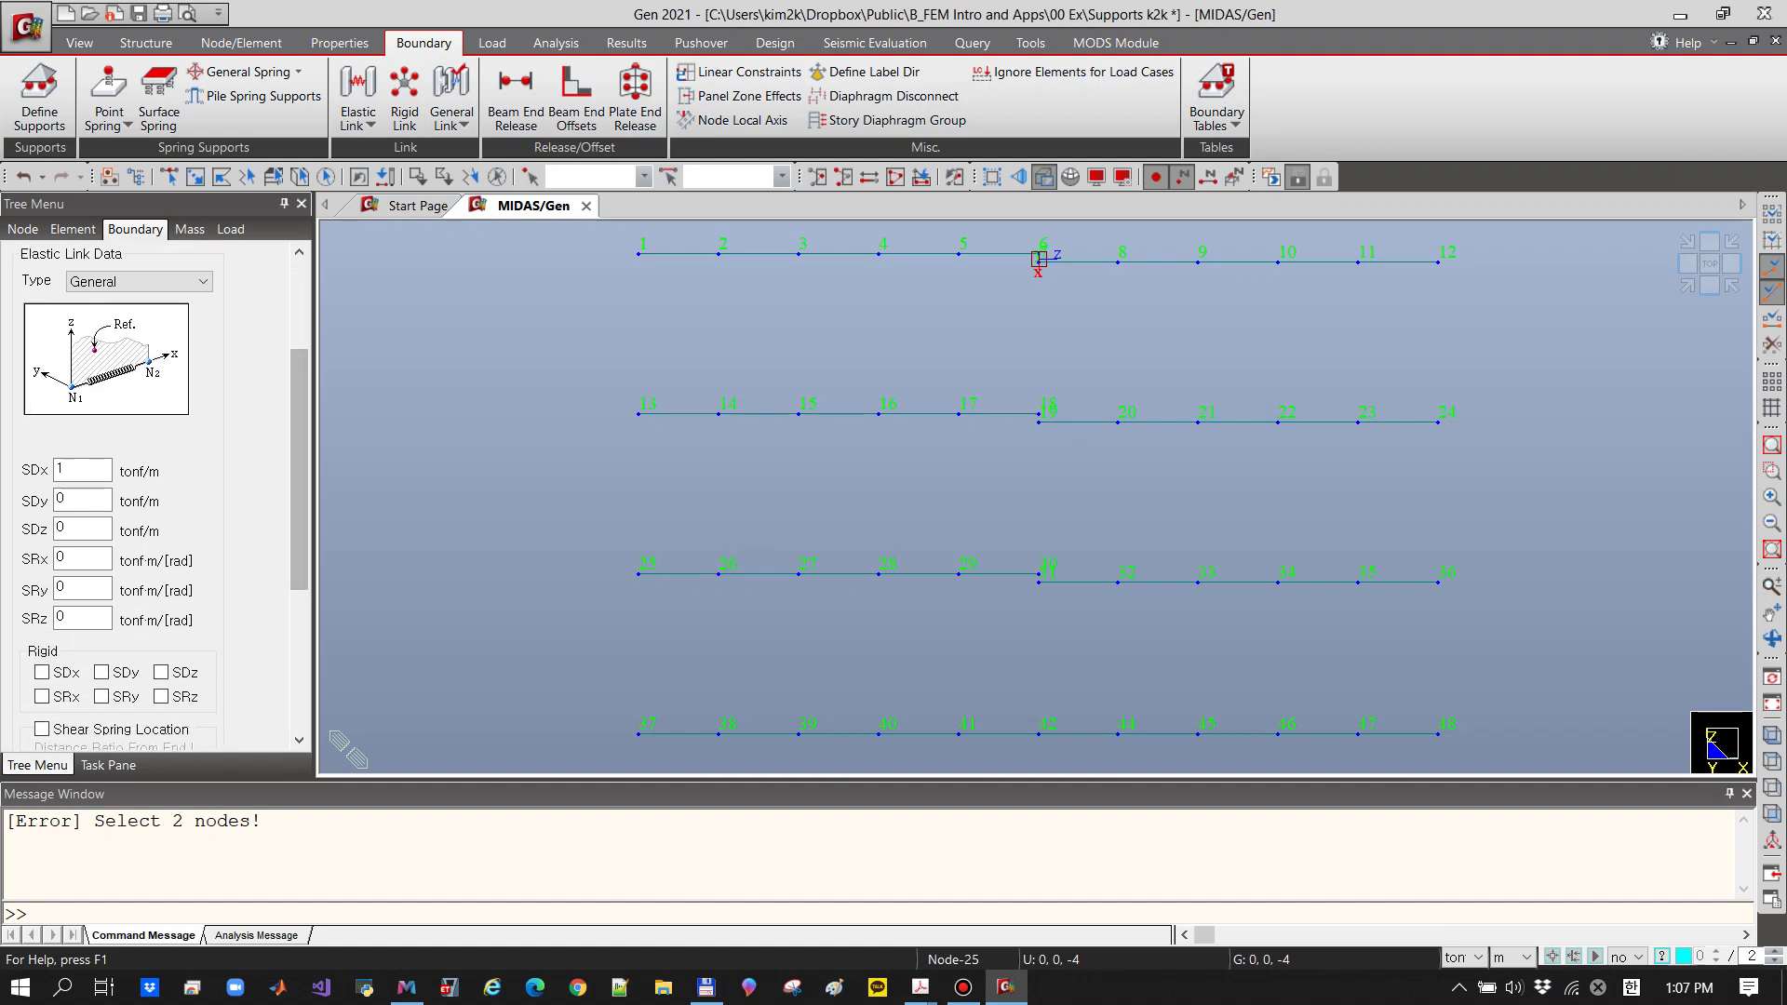
pyautogui.click(86, 470)
pyautogui.write('0')
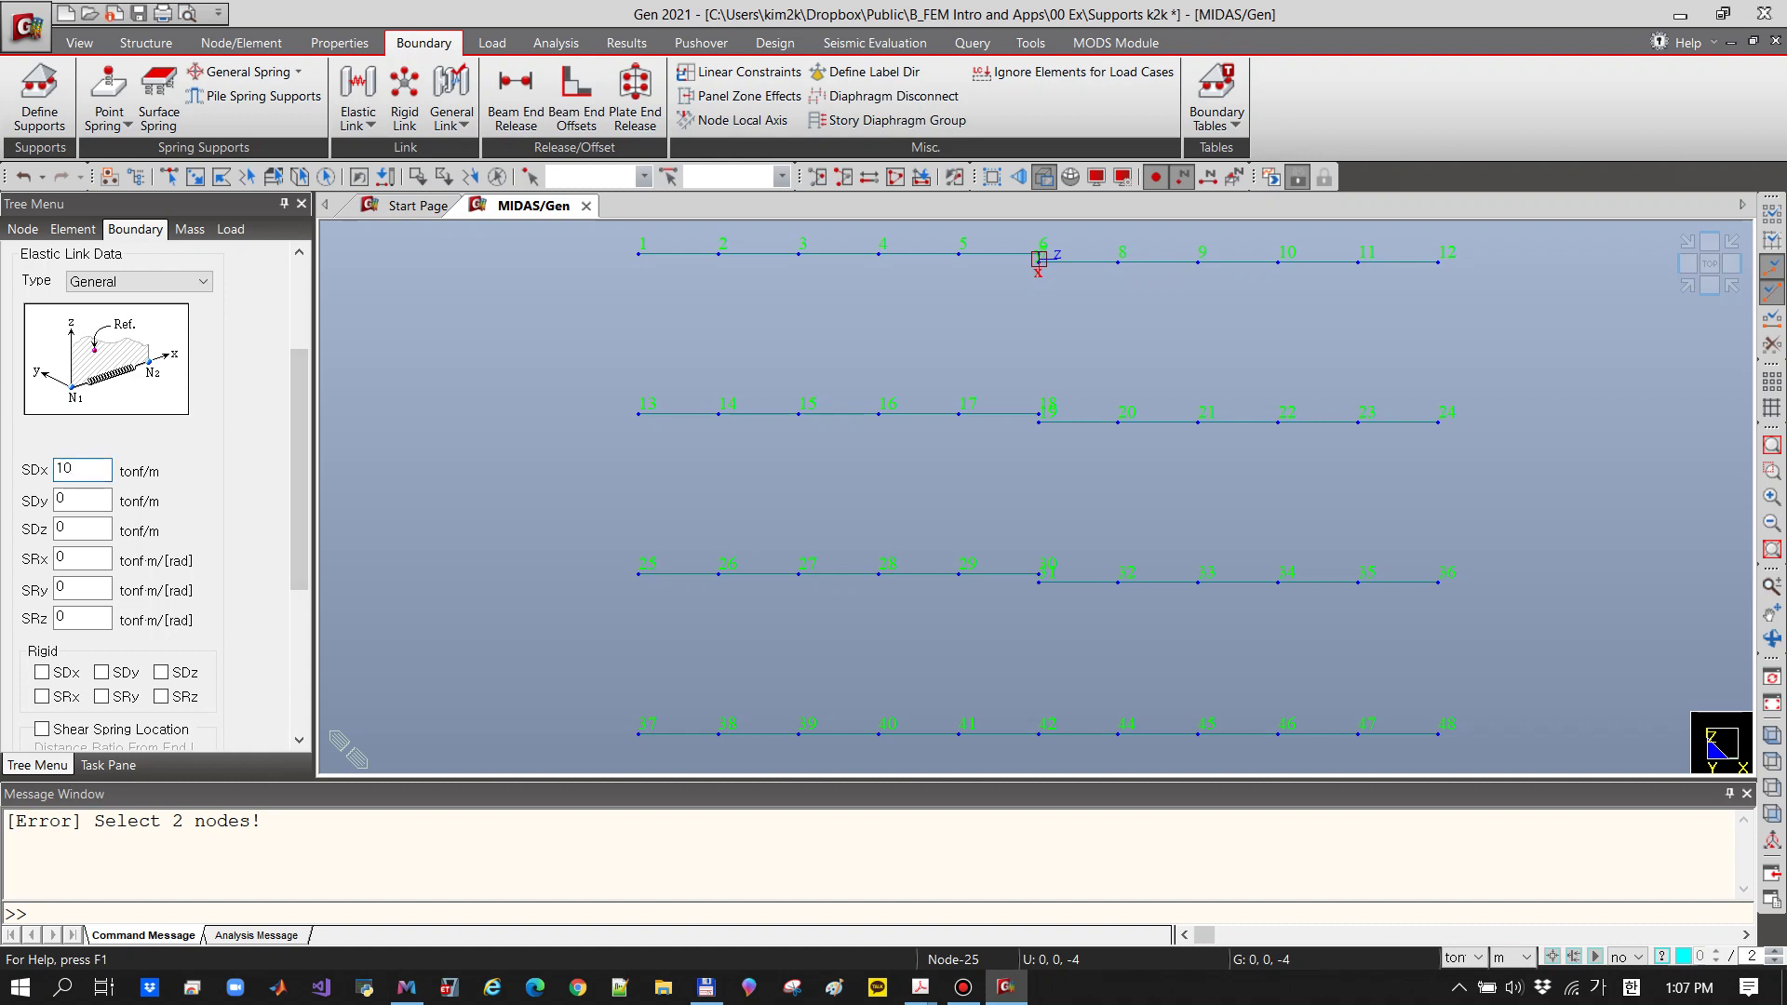
pyautogui.write('000')
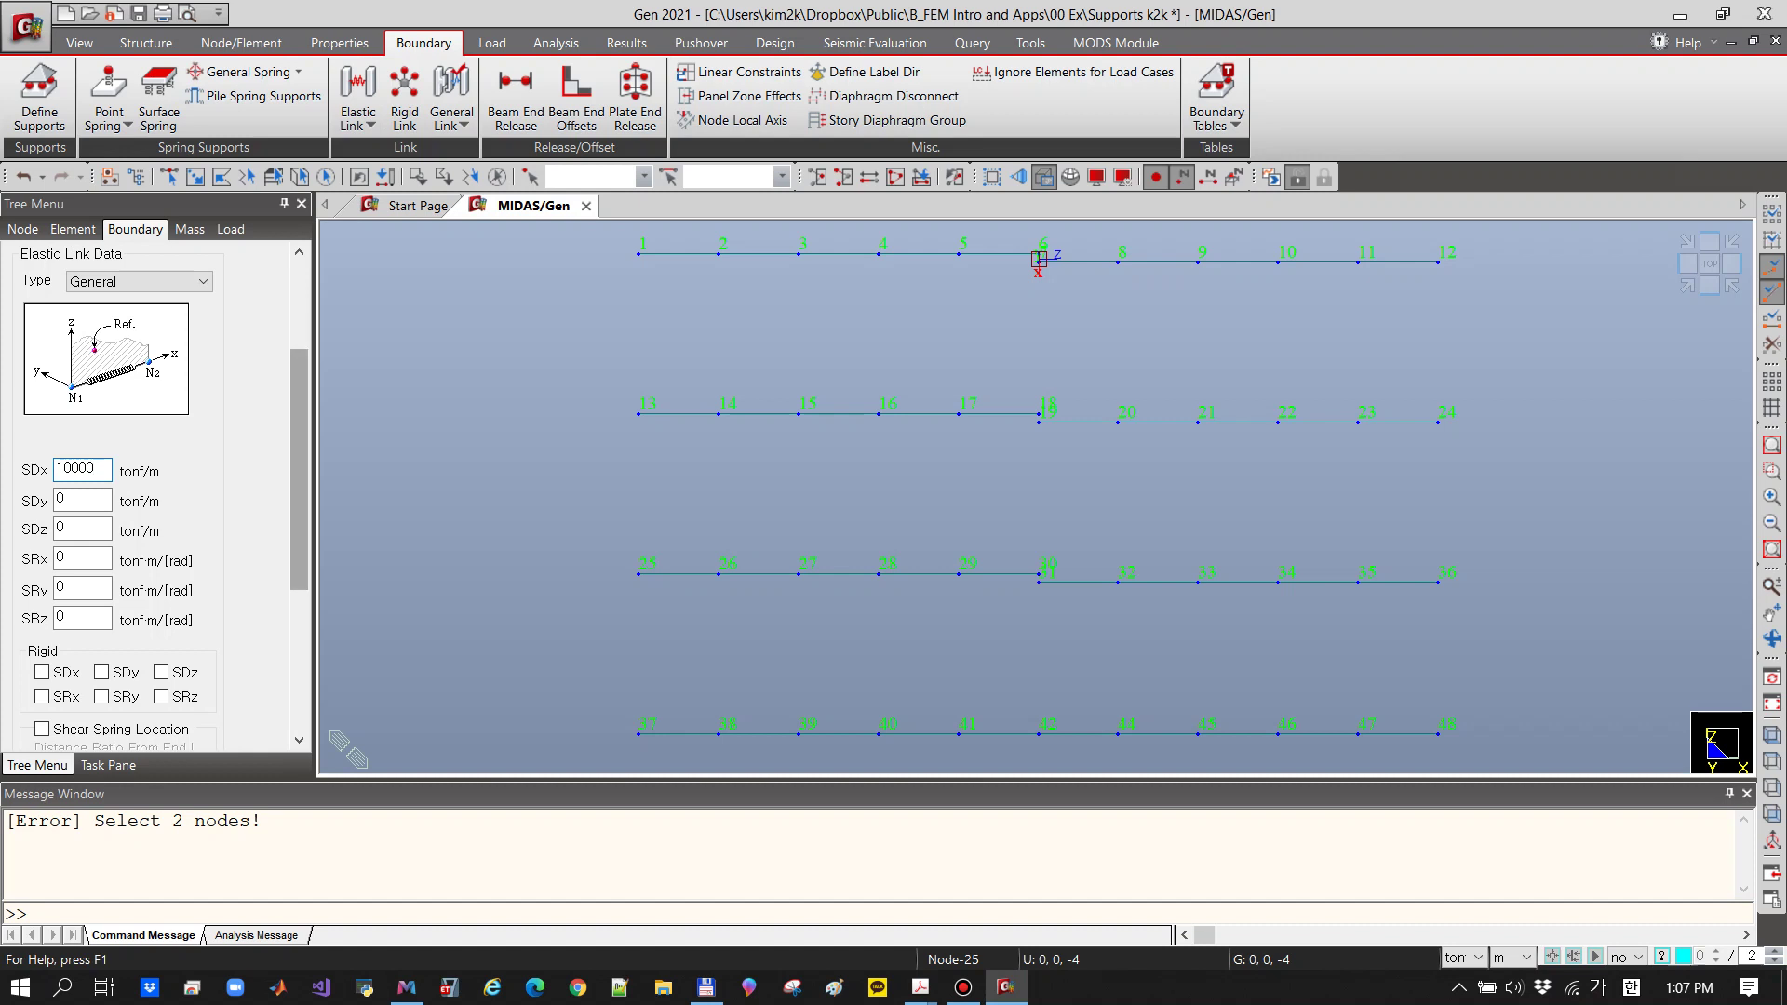
pyautogui.moveTo(298, 470); pyautogui.dragTo(299, 607)
pyautogui.click(150, 559)
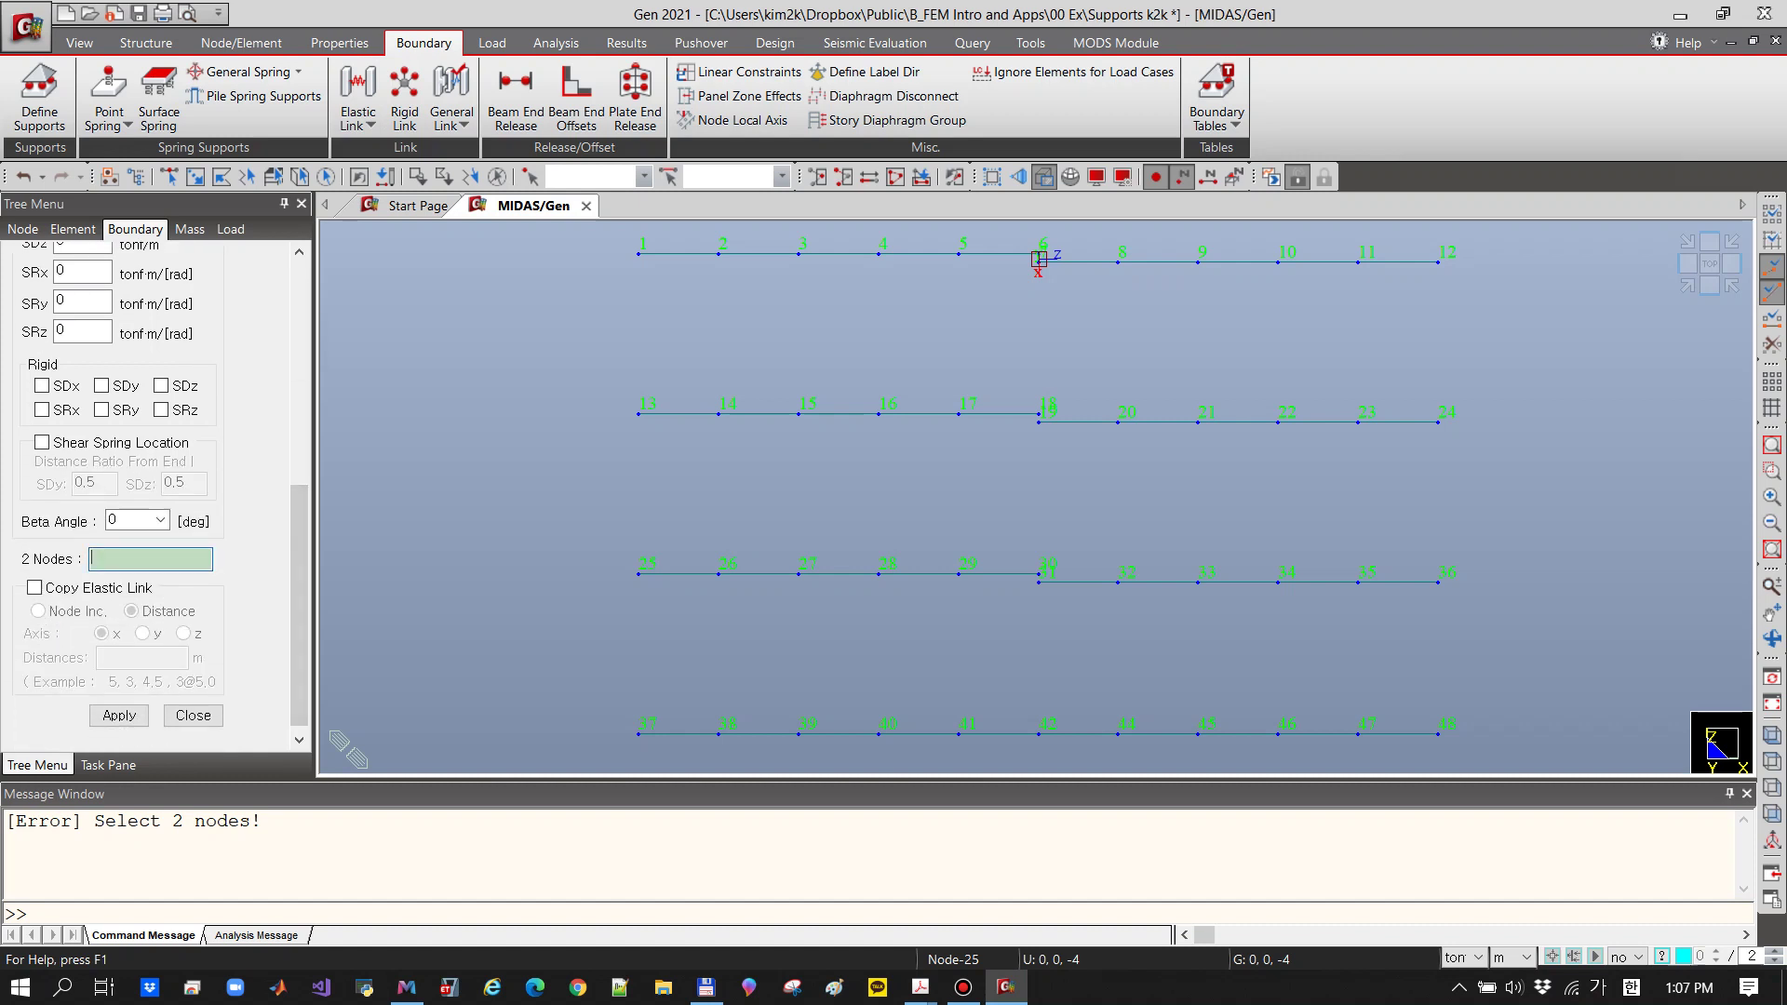
pyautogui.click(1039, 419)
pyautogui.click(1039, 419)
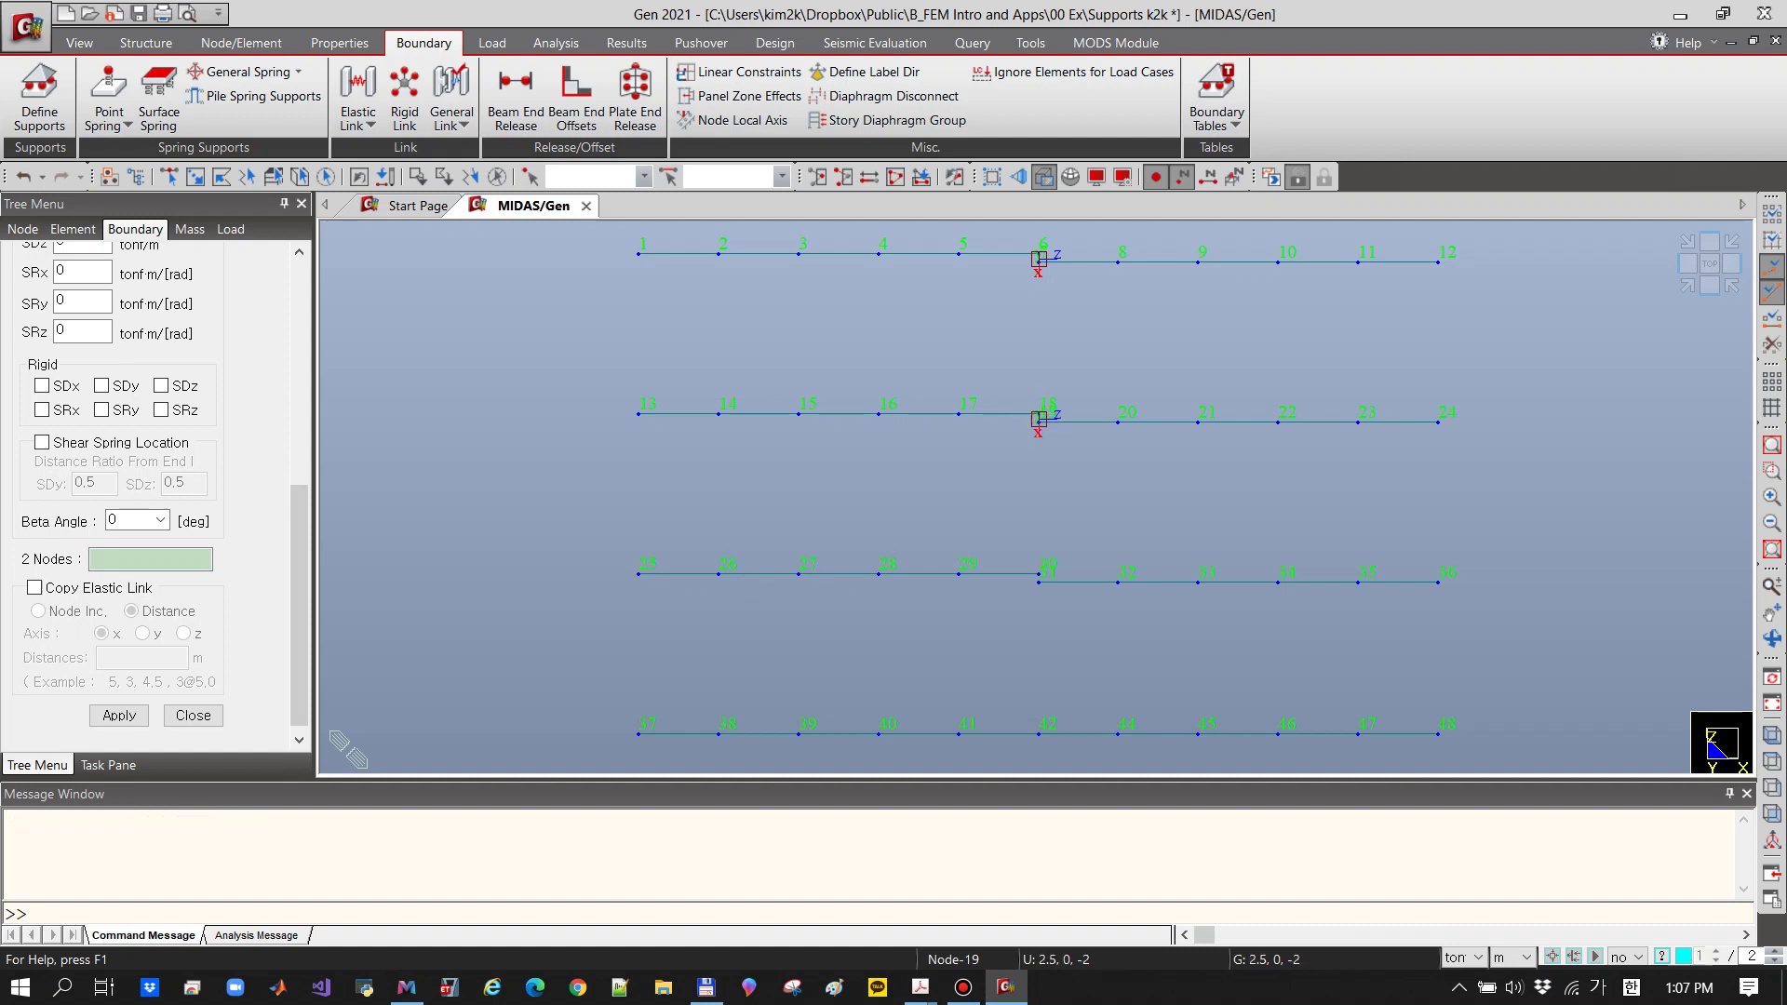
pyautogui.click(120, 715)
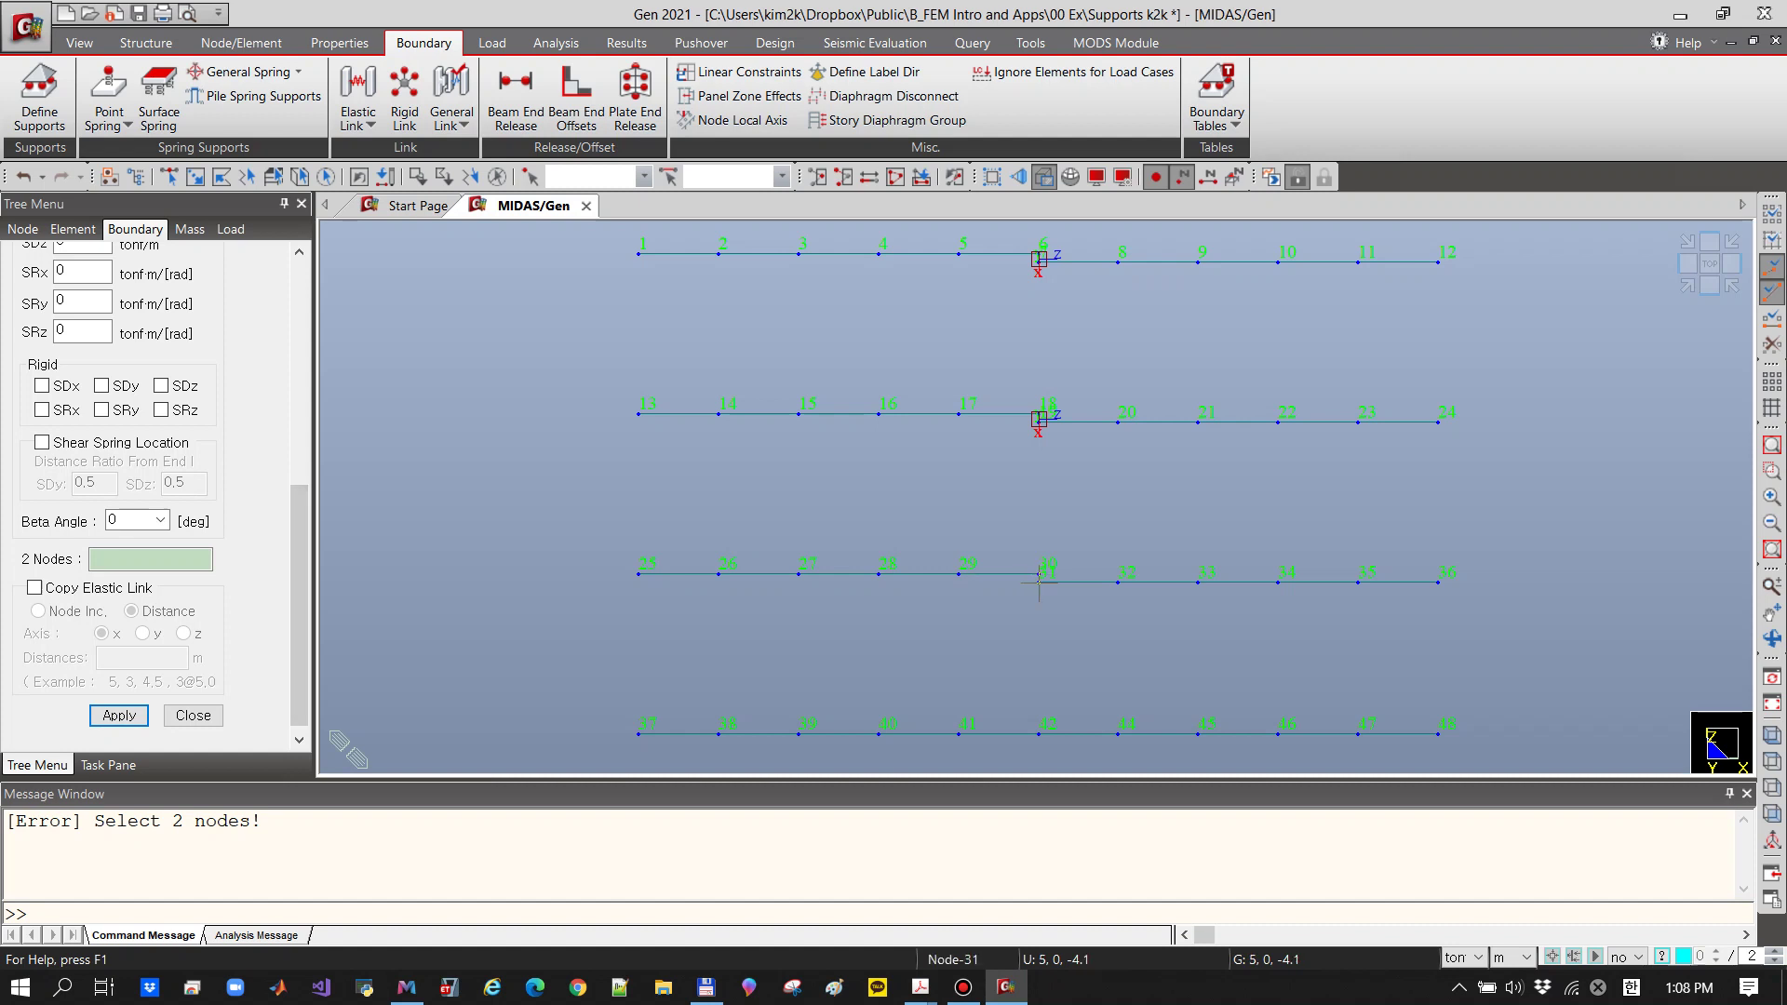
# Add an elastic link with the same settings between the two middle nodes of the third beam and finish the link definition
pyautogui.click(151, 560)
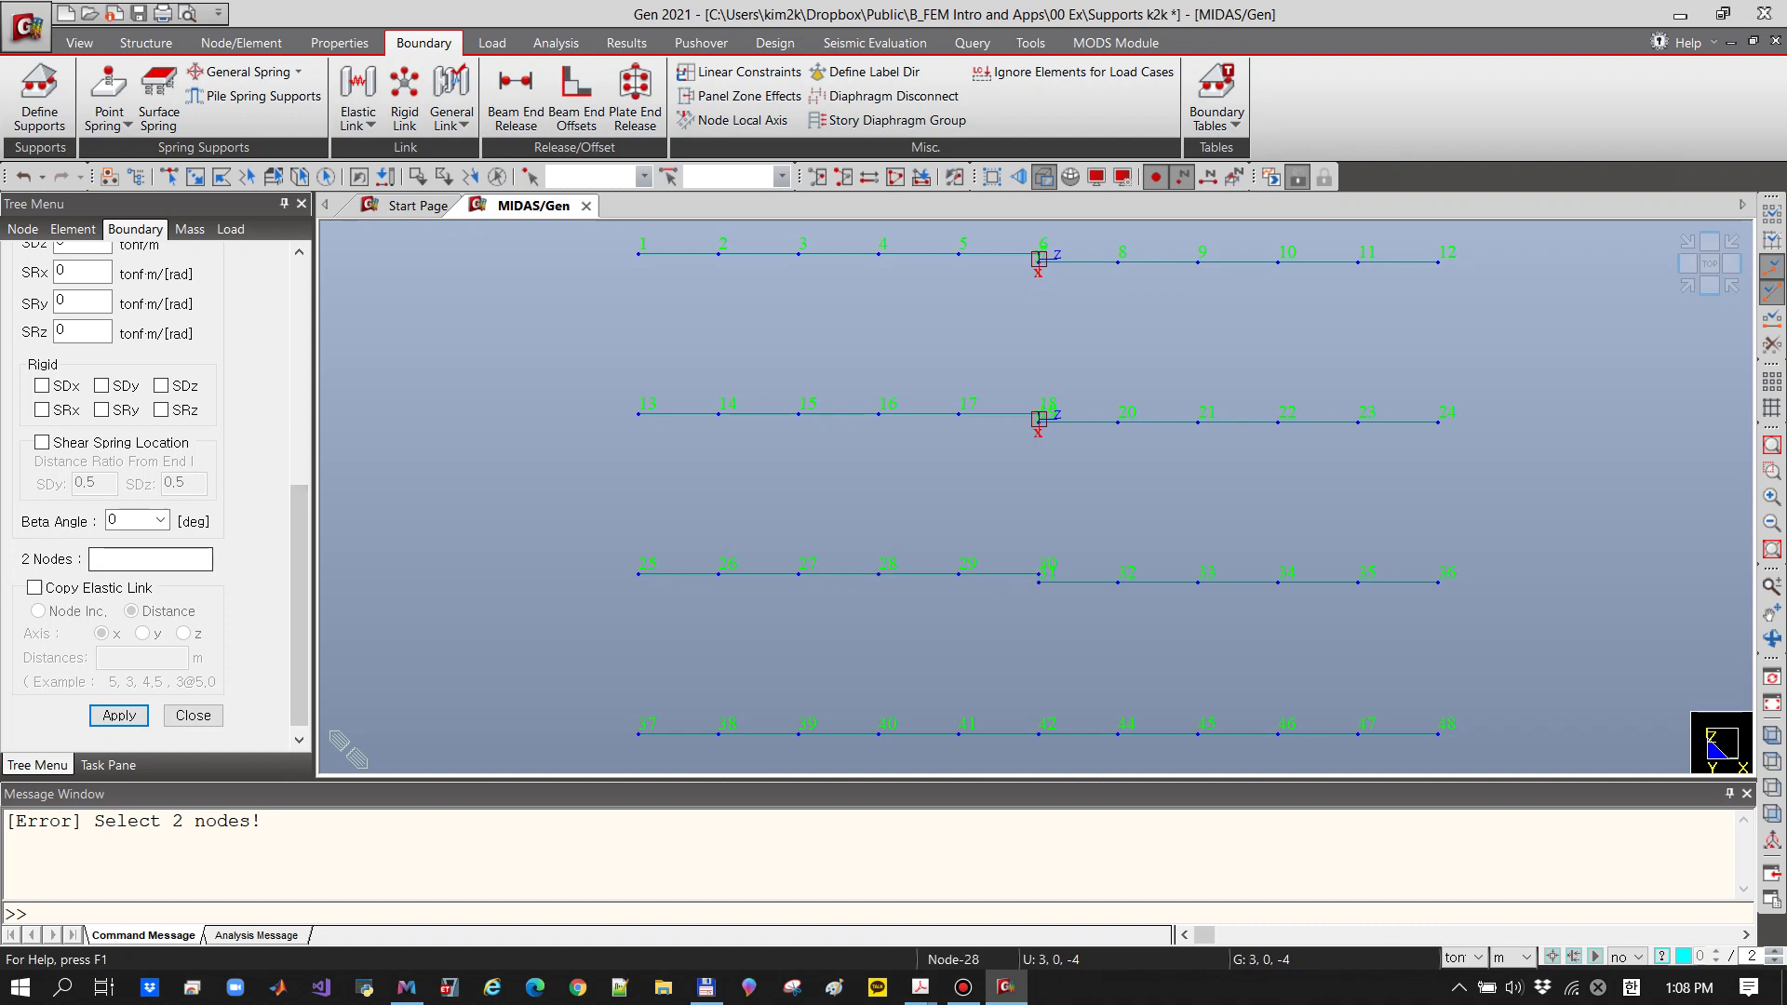
pyautogui.click(1039, 574)
pyautogui.click(1038, 582)
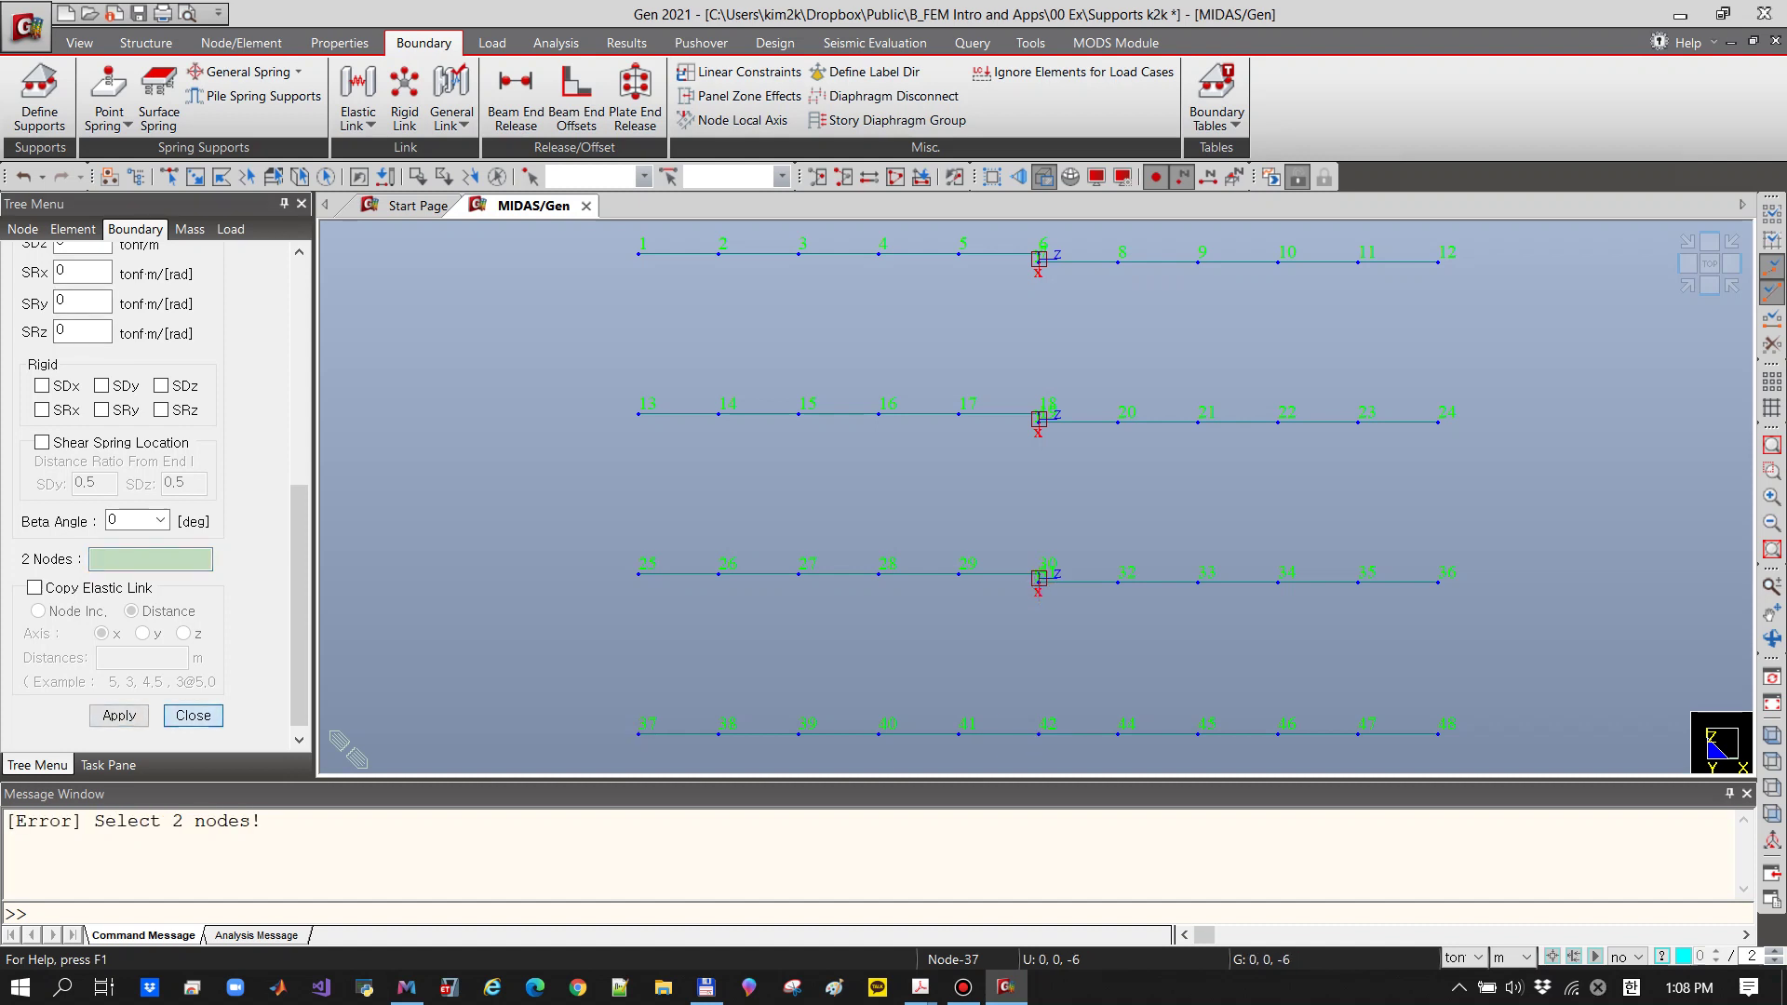
pyautogui.click(193, 715)
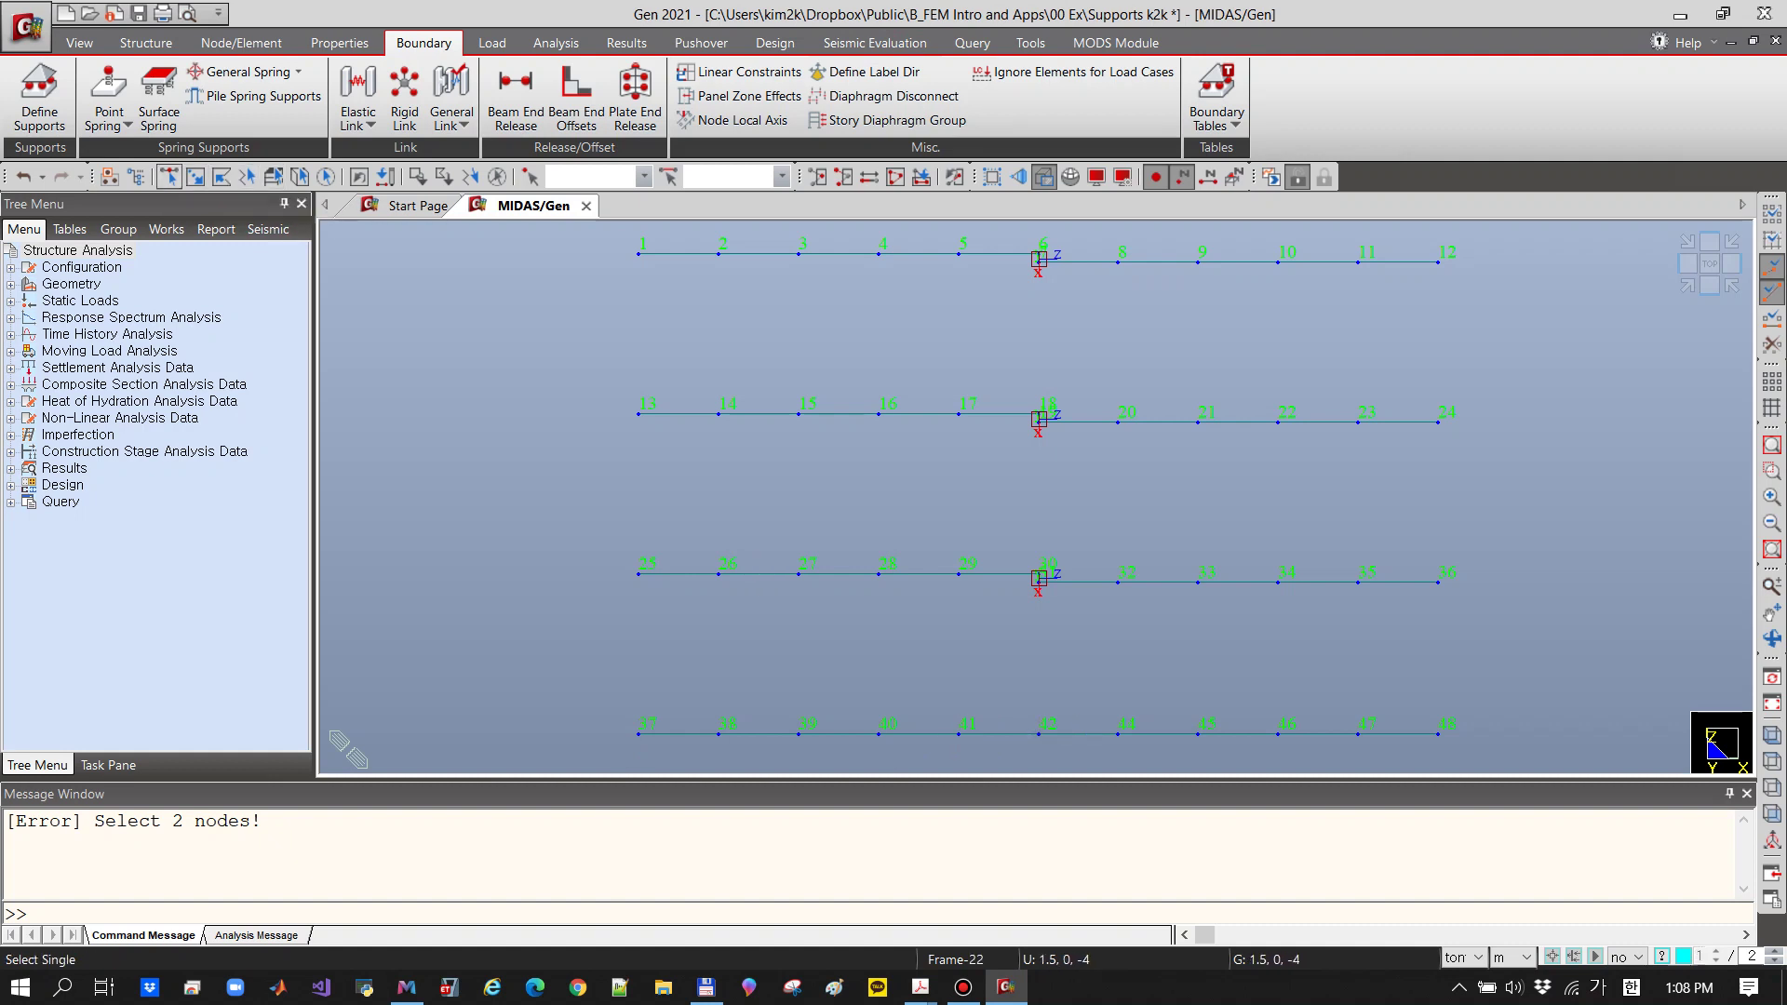
# Release My and Mz only at the j-node of the lowest beam's element just left of midspan
pyautogui.click(168, 176)
pyautogui.click(993, 733)
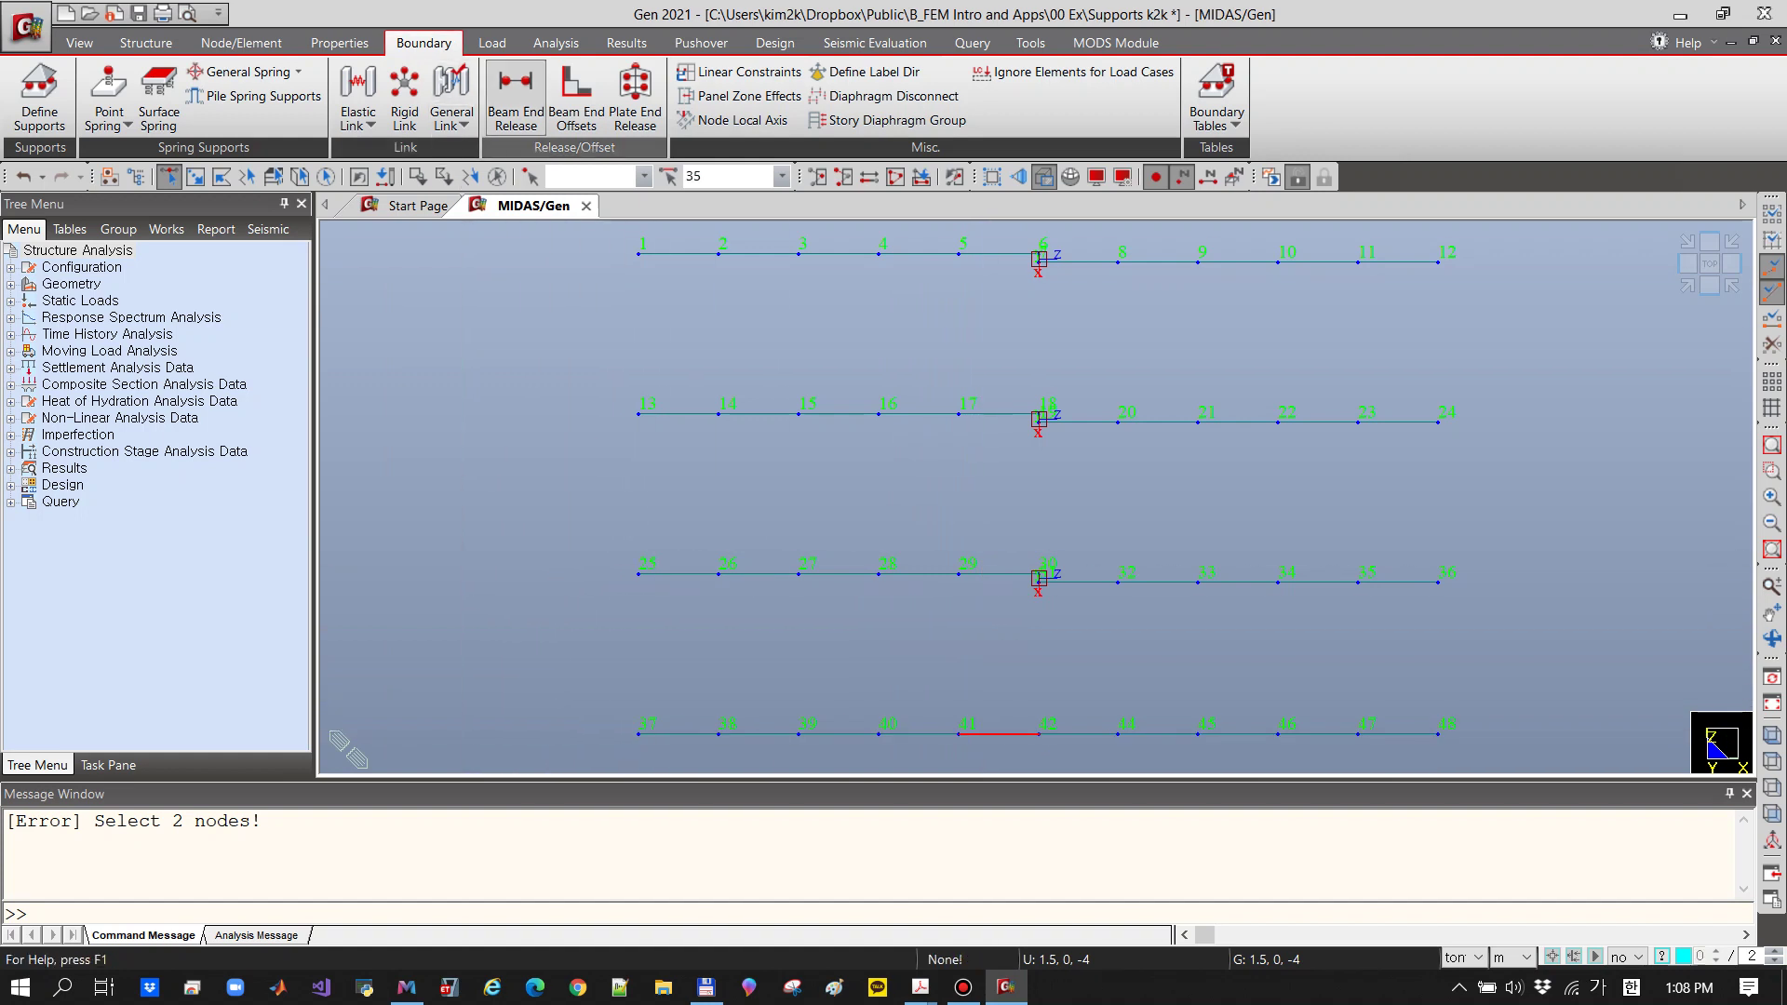
pyautogui.click(516, 98)
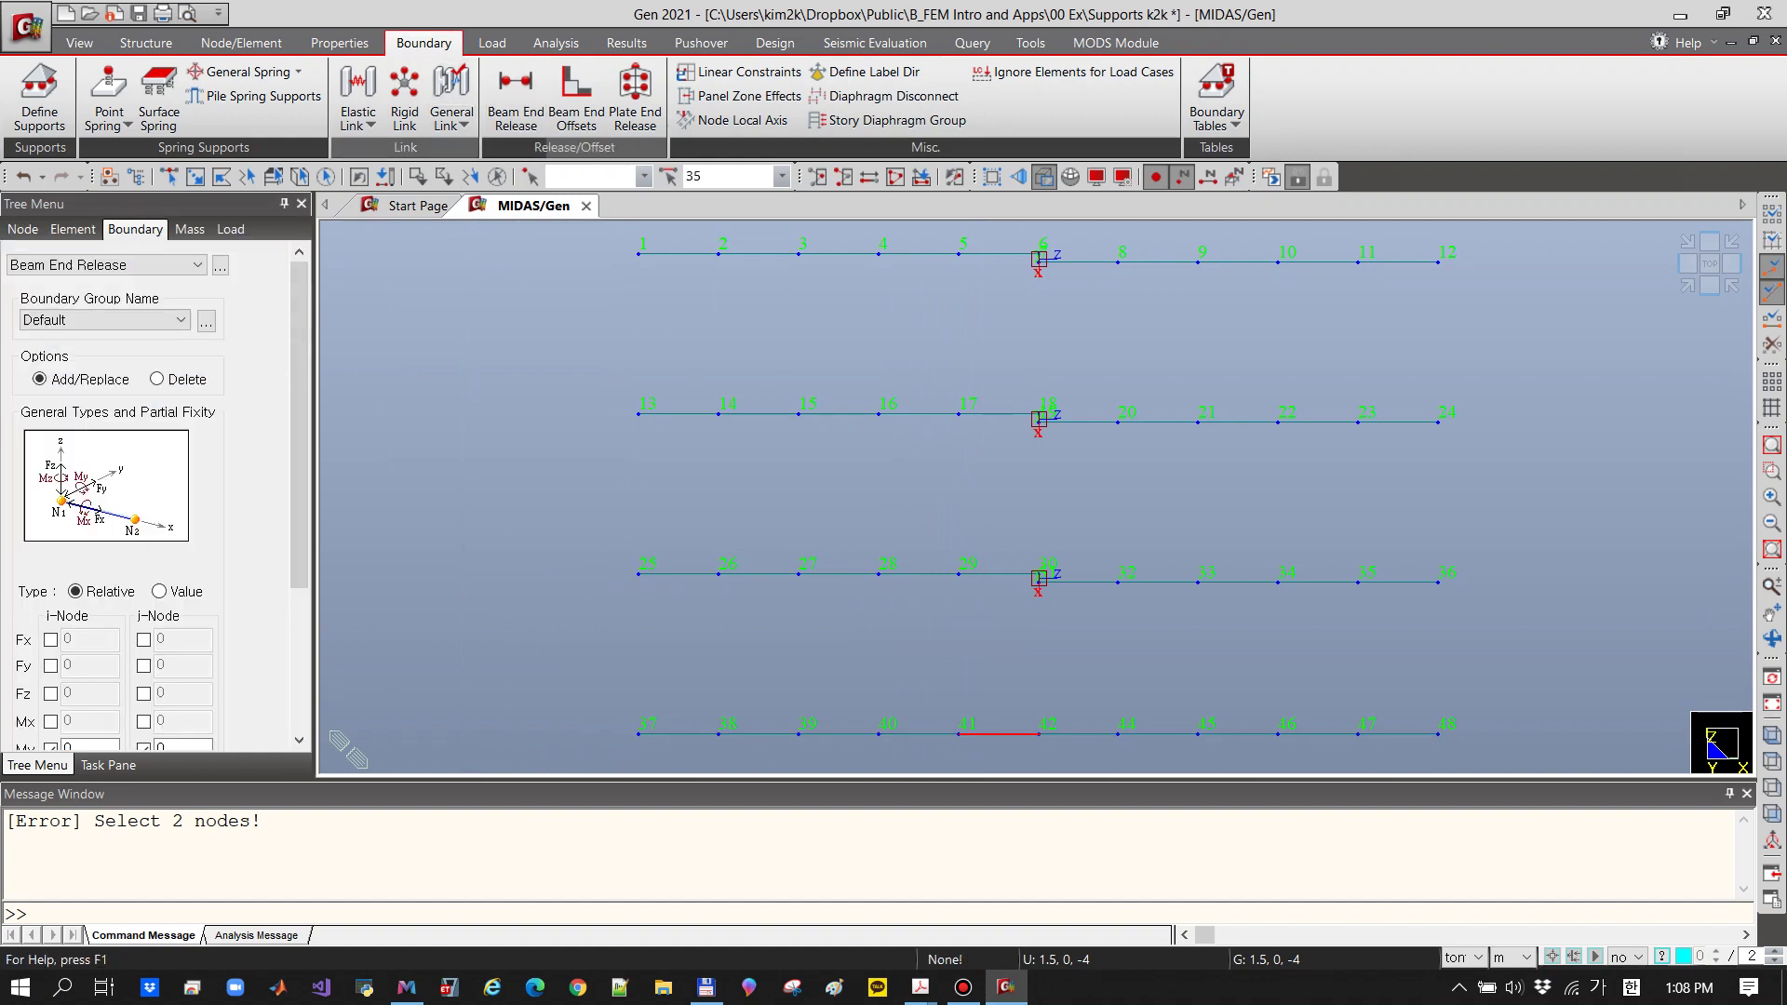
pyautogui.scroll(-3, 149, 494)
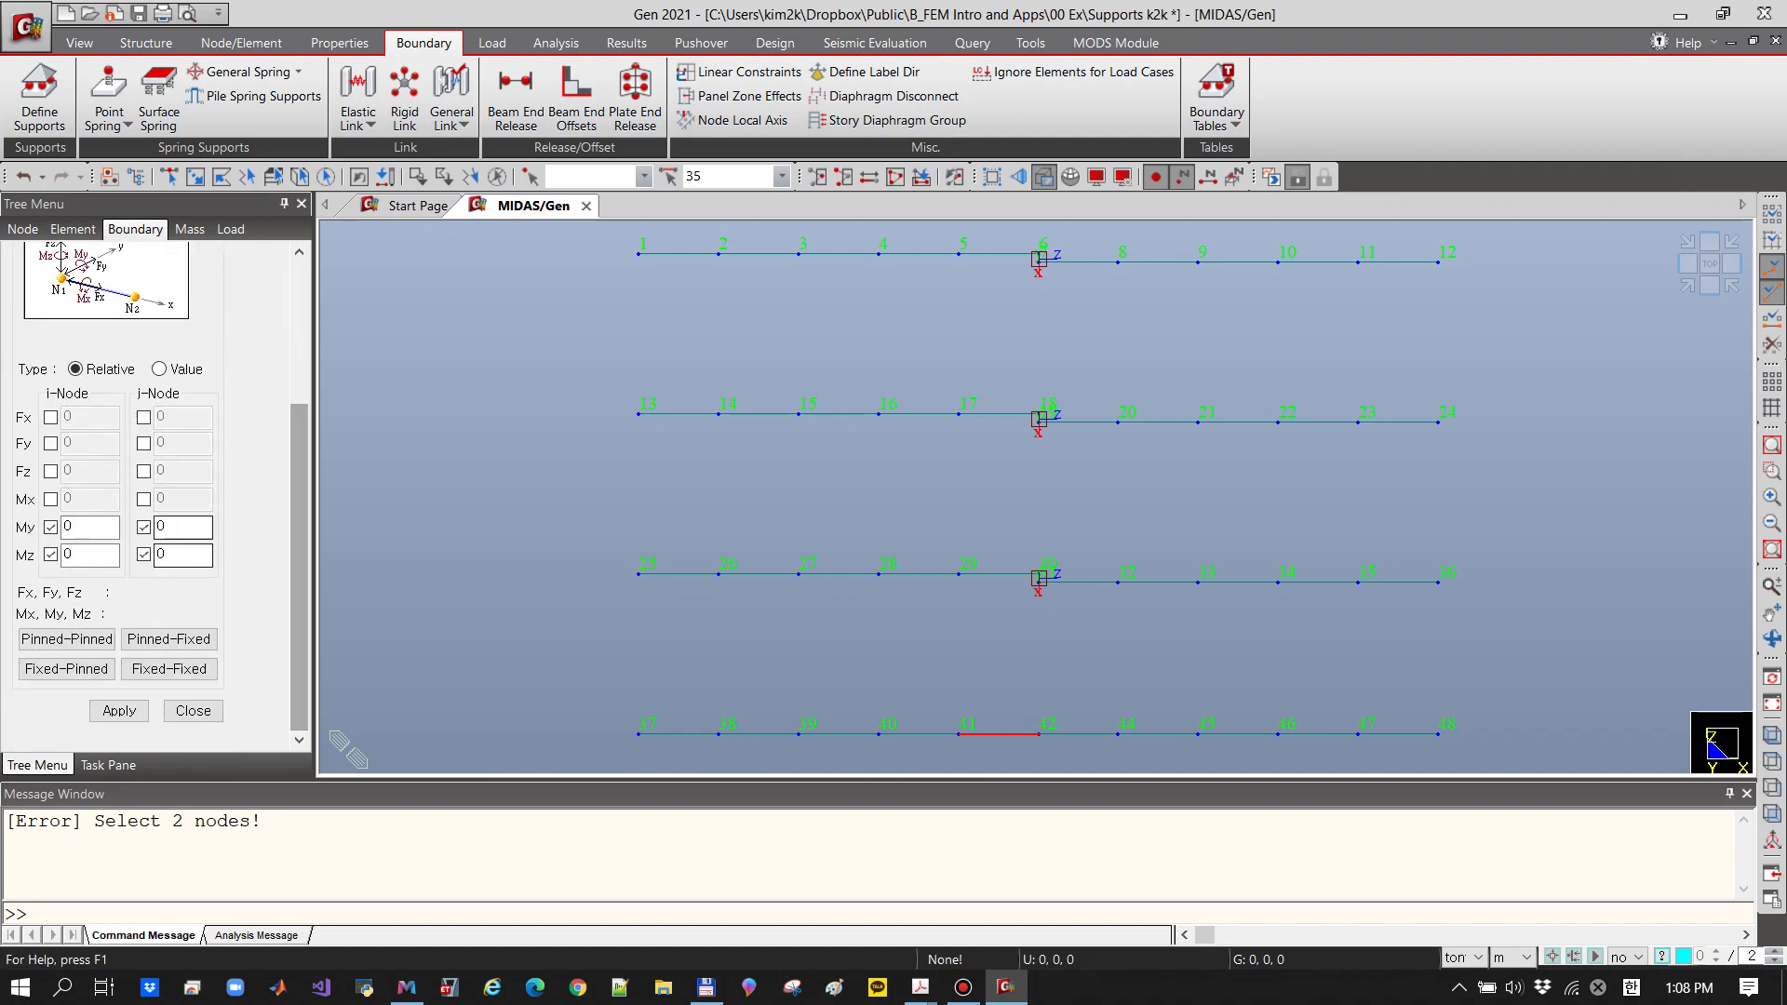
pyautogui.click(51, 526)
pyautogui.click(51, 555)
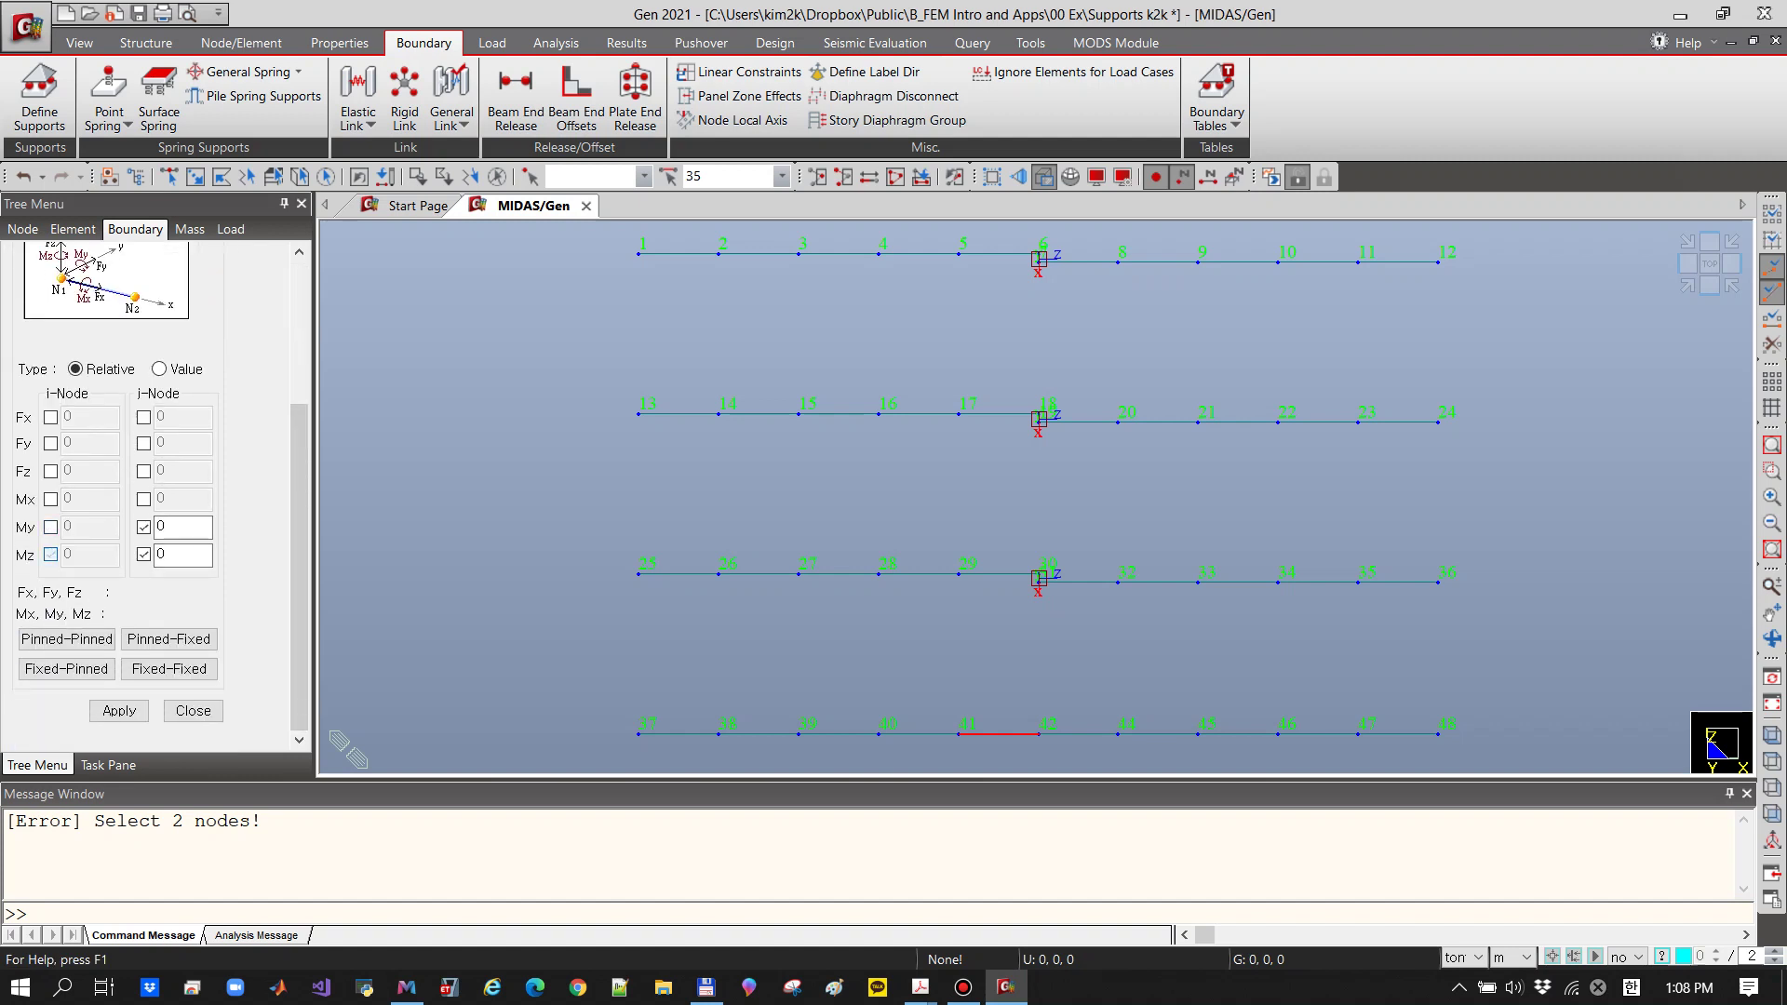
pyautogui.click(119, 710)
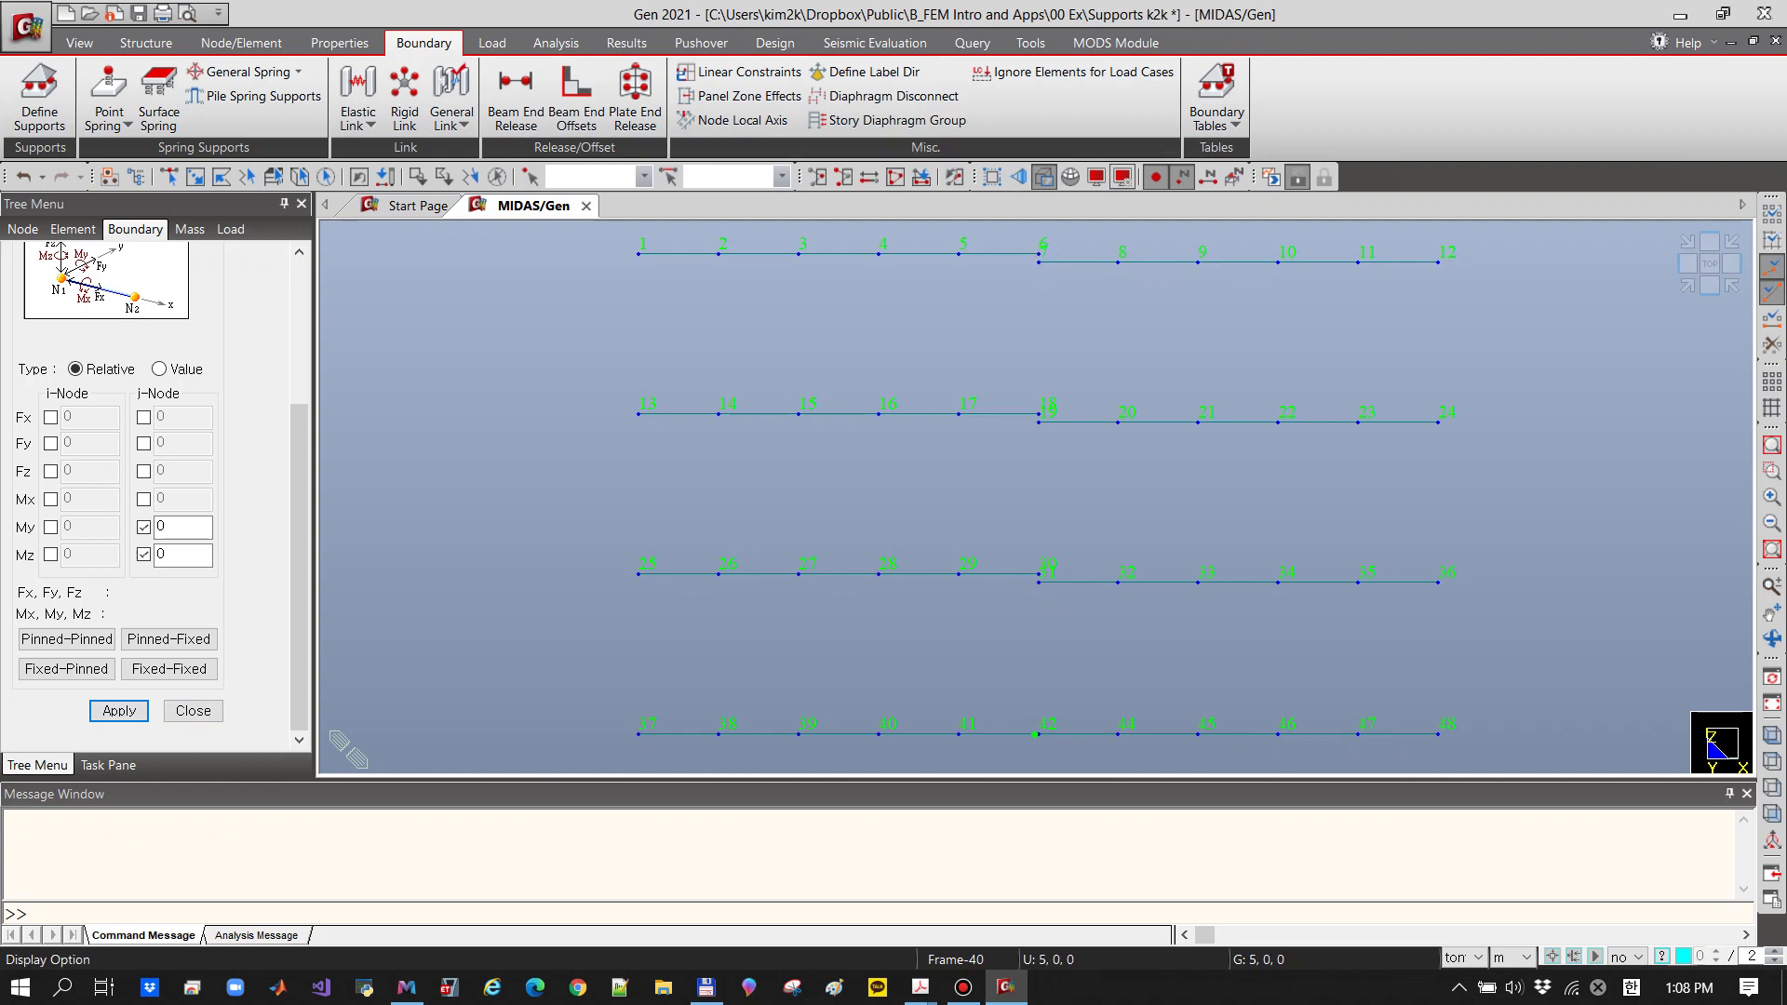
# Display the point spring supports on the model
pyautogui.click(1098, 177)
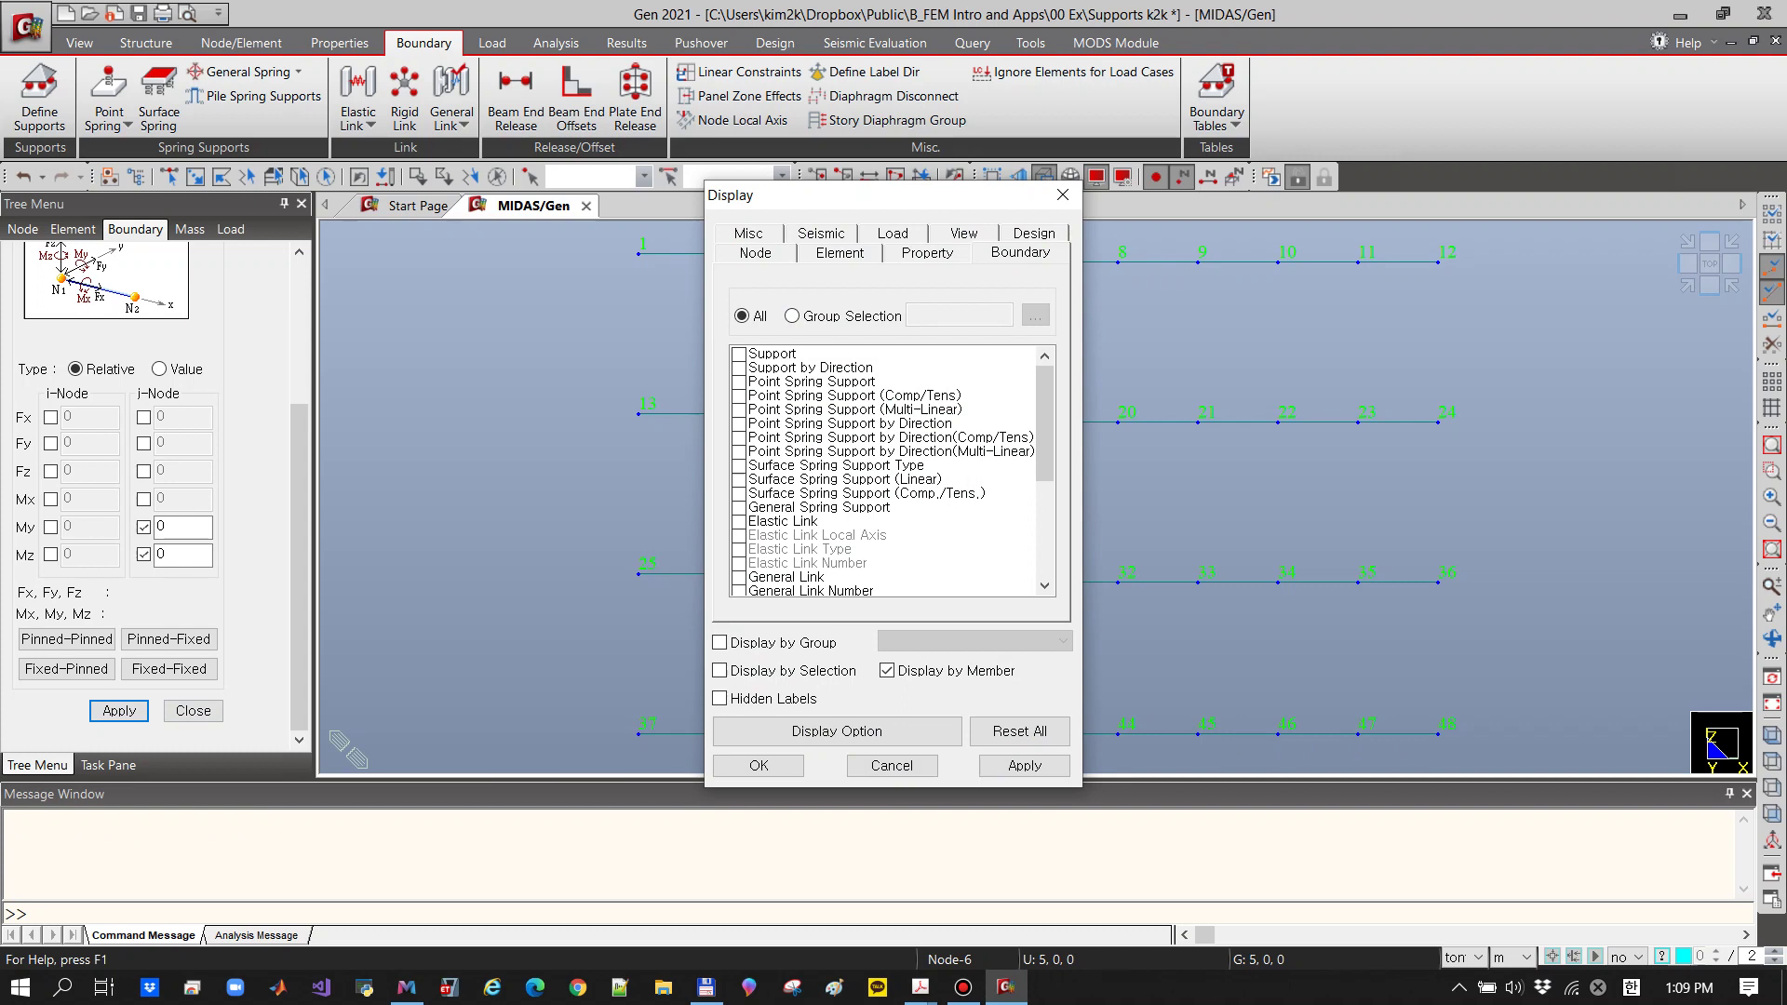
pyautogui.click(811, 381)
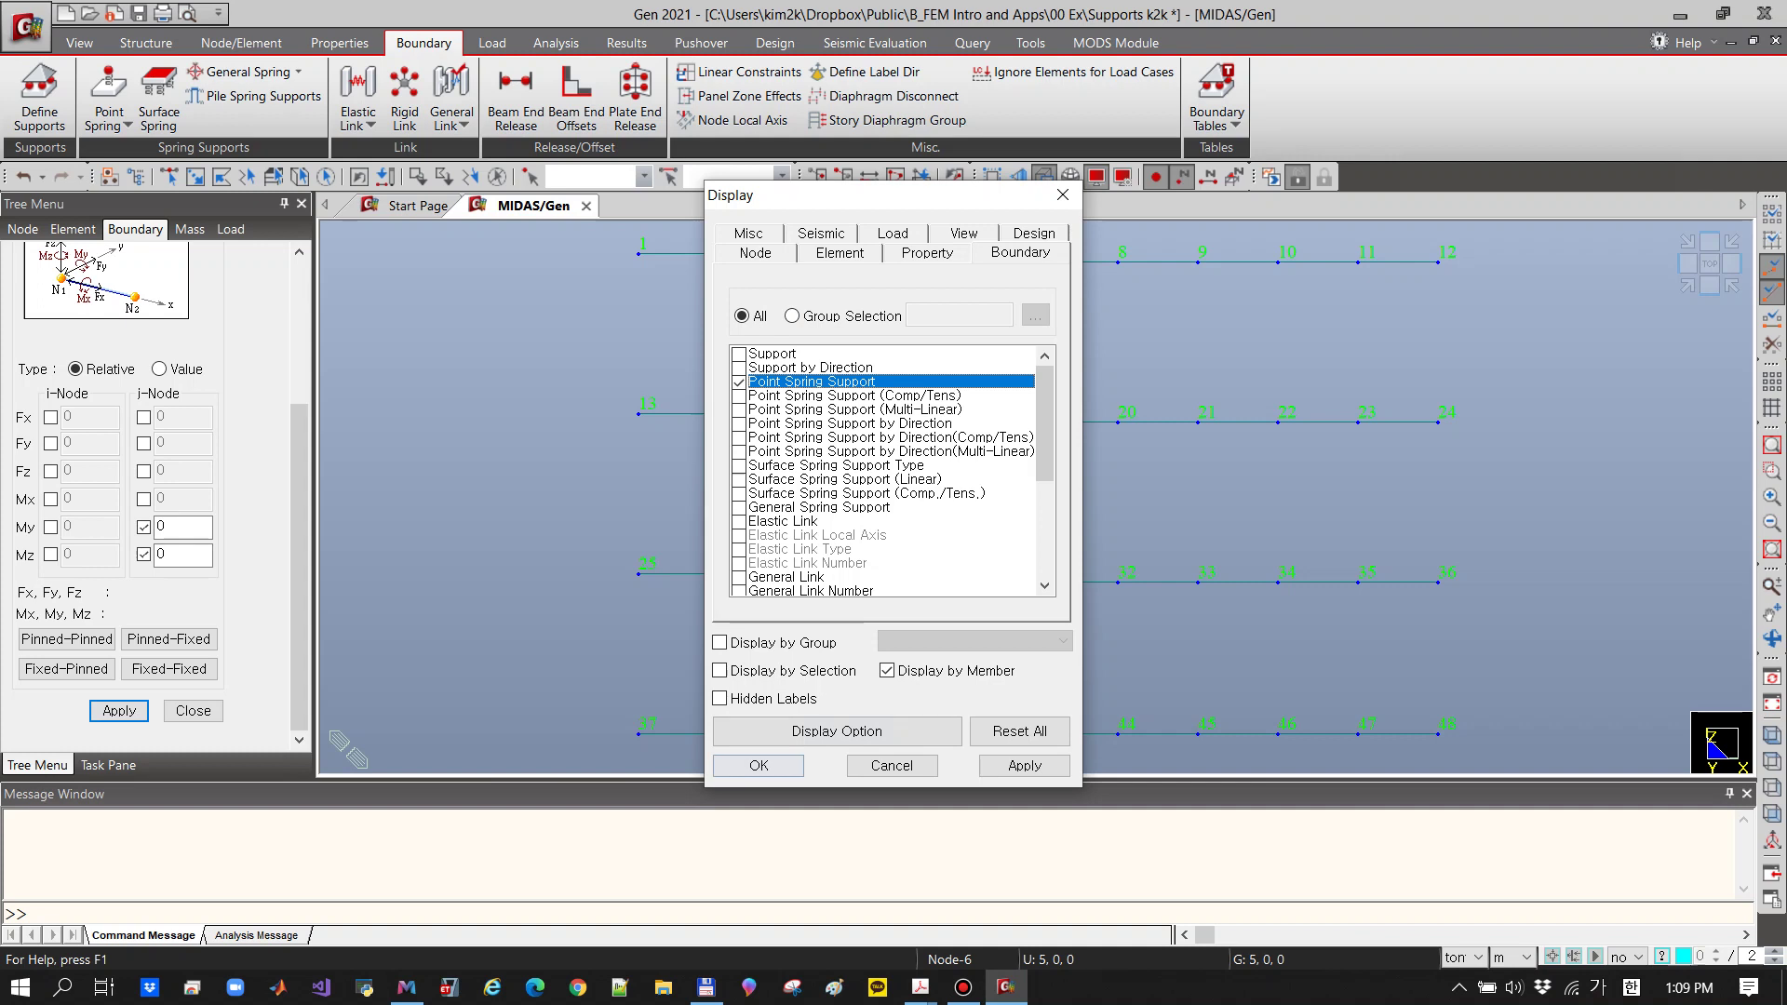
pyautogui.click(758, 765)
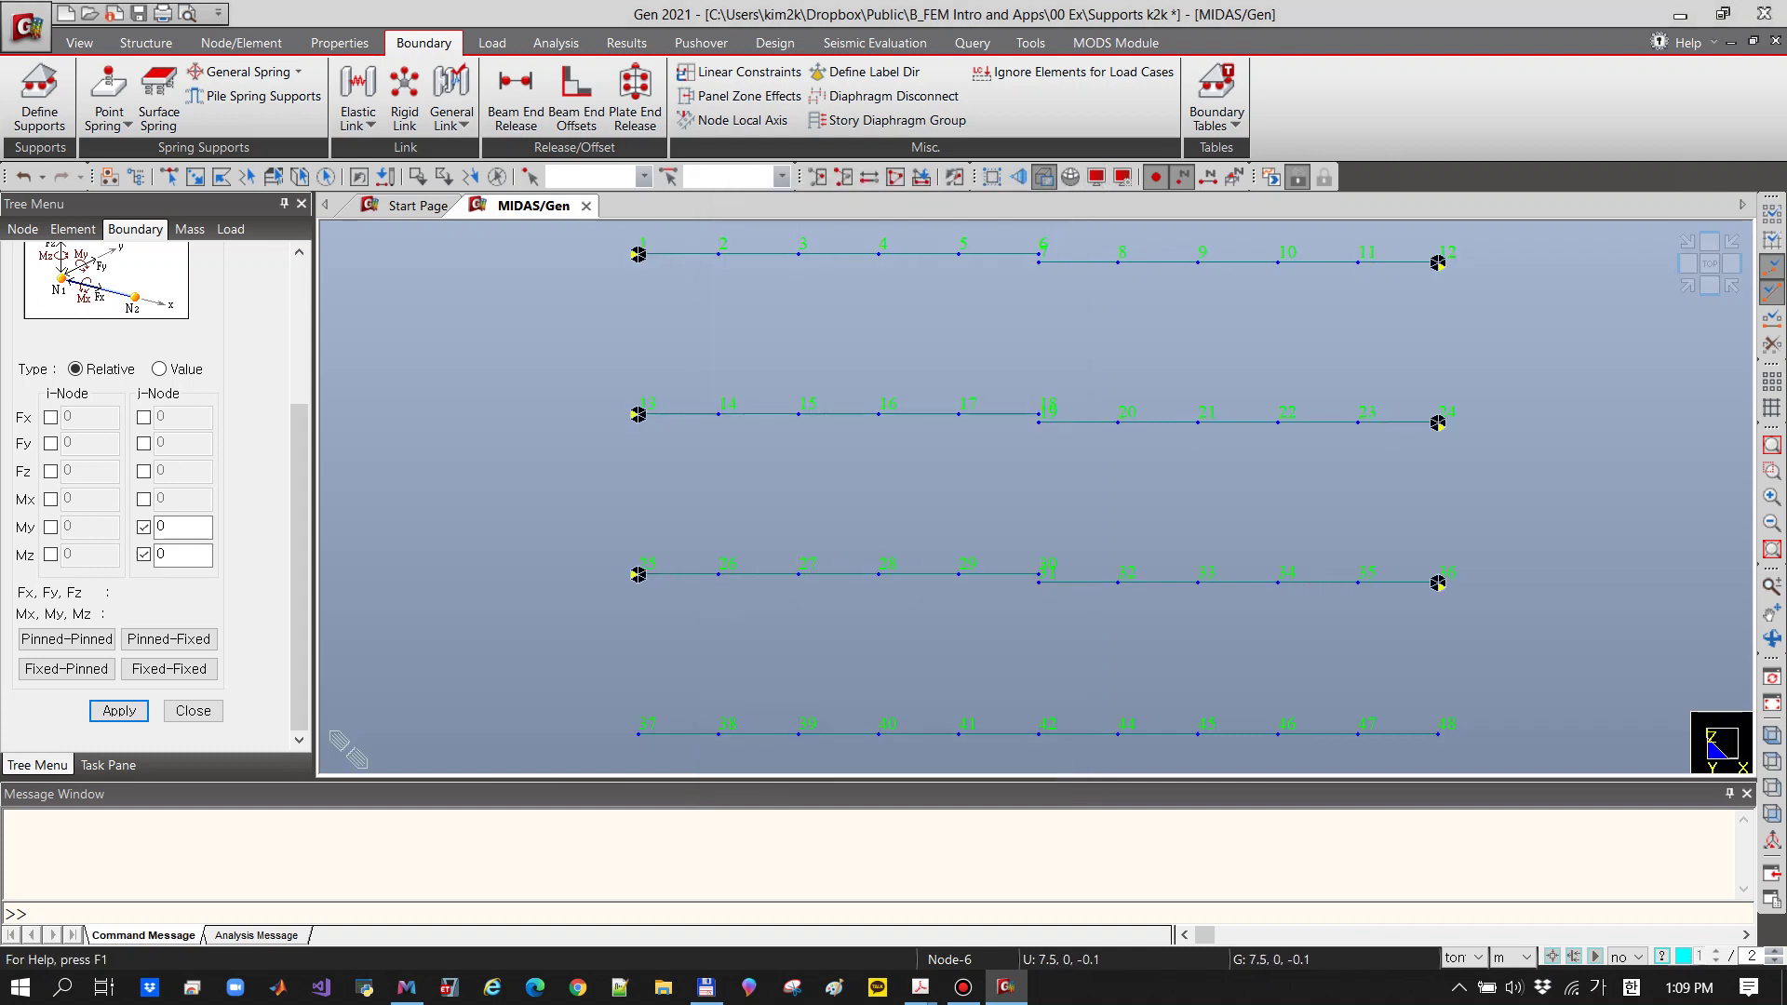
# Display the supports on the model instead of the point spring supports
pyautogui.click(1096, 177)
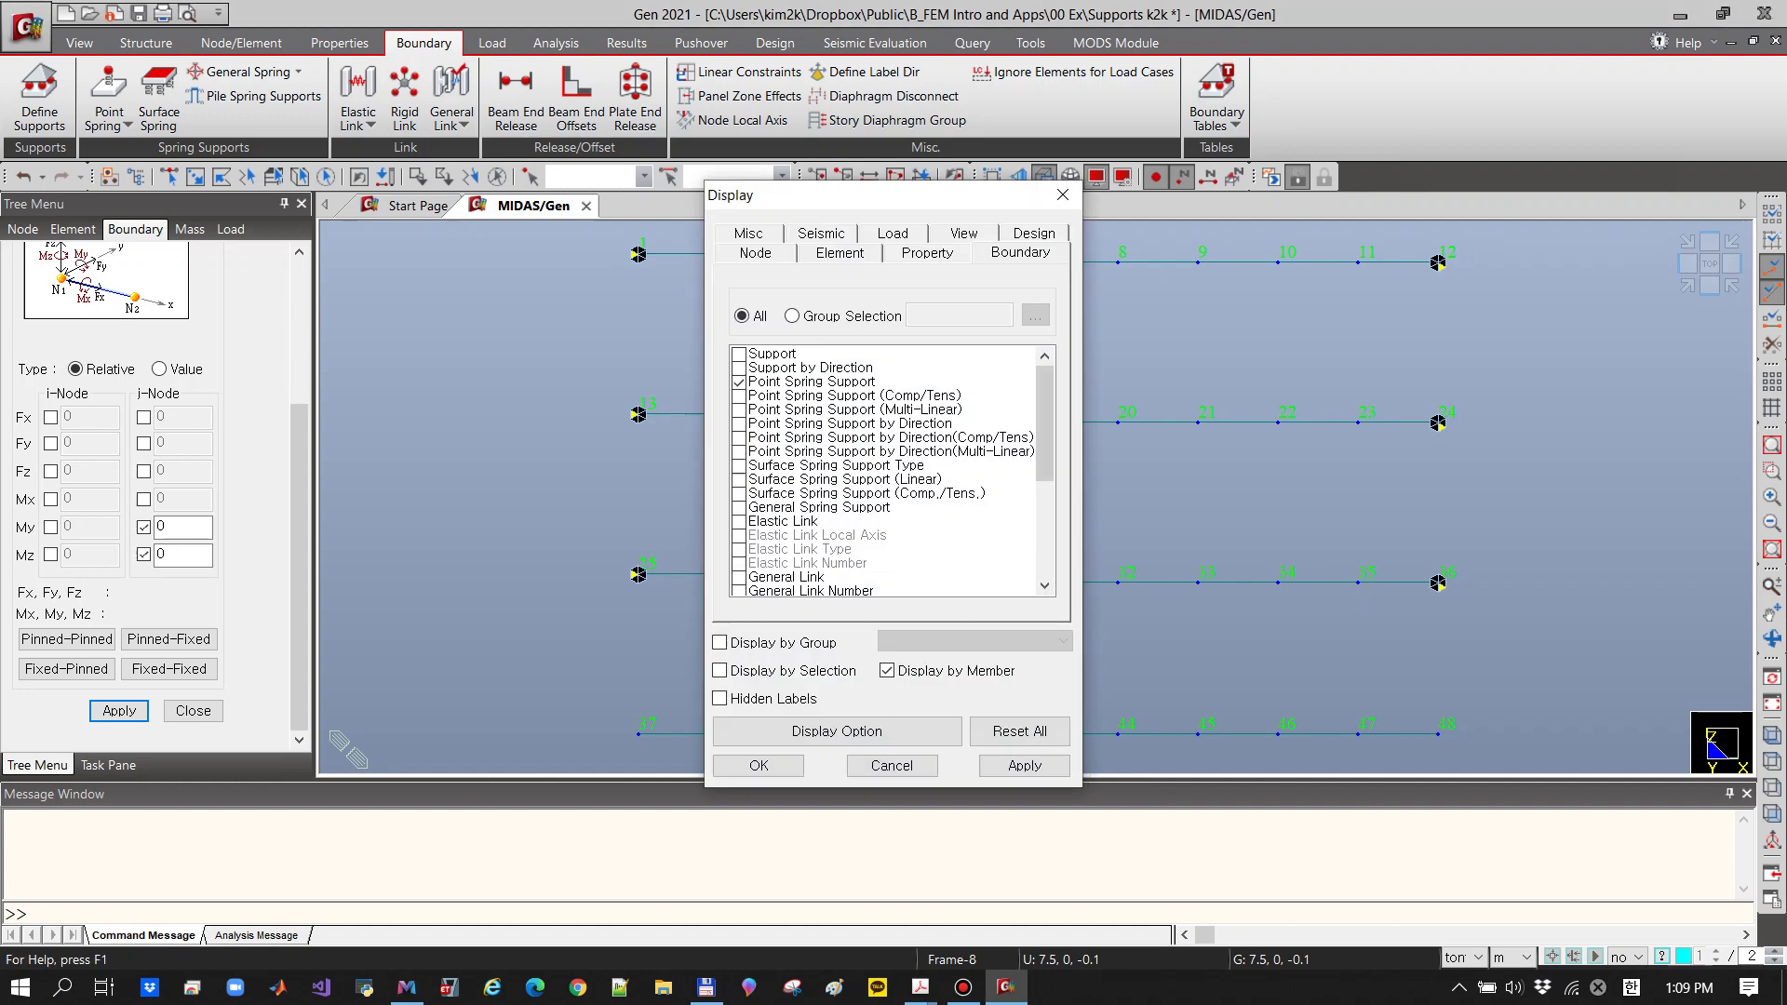
pyautogui.click(739, 381)
pyautogui.click(739, 353)
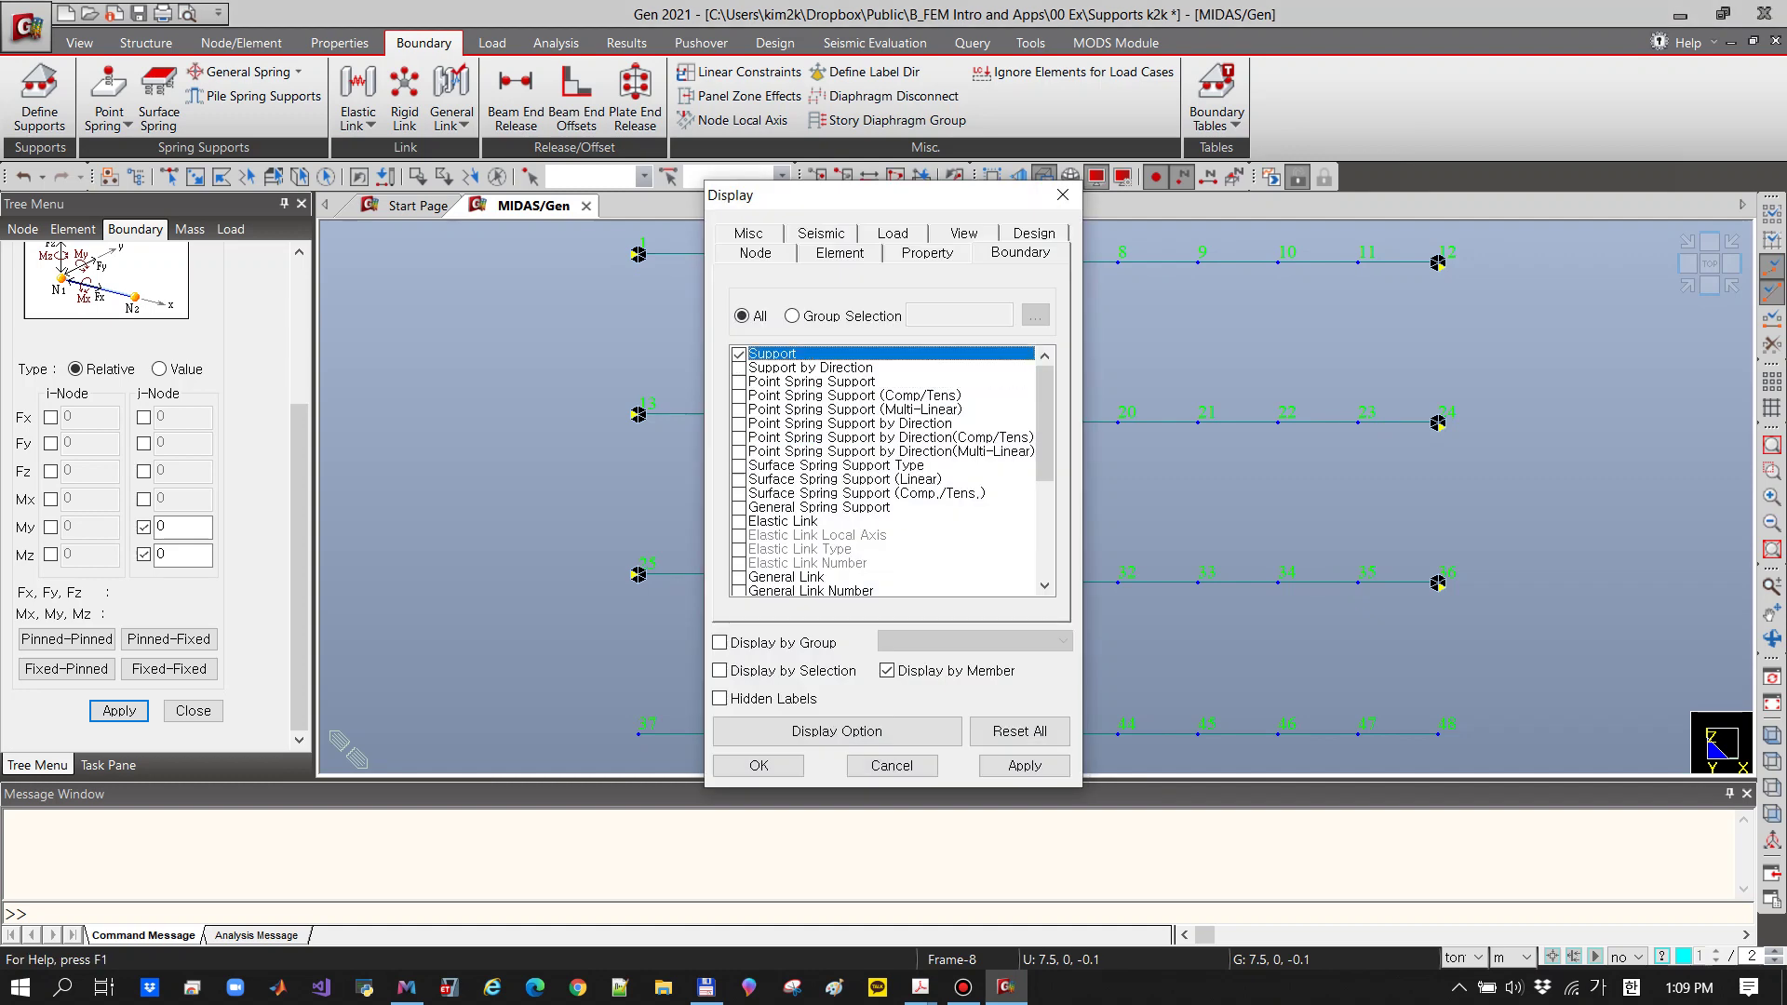
pyautogui.click(758, 765)
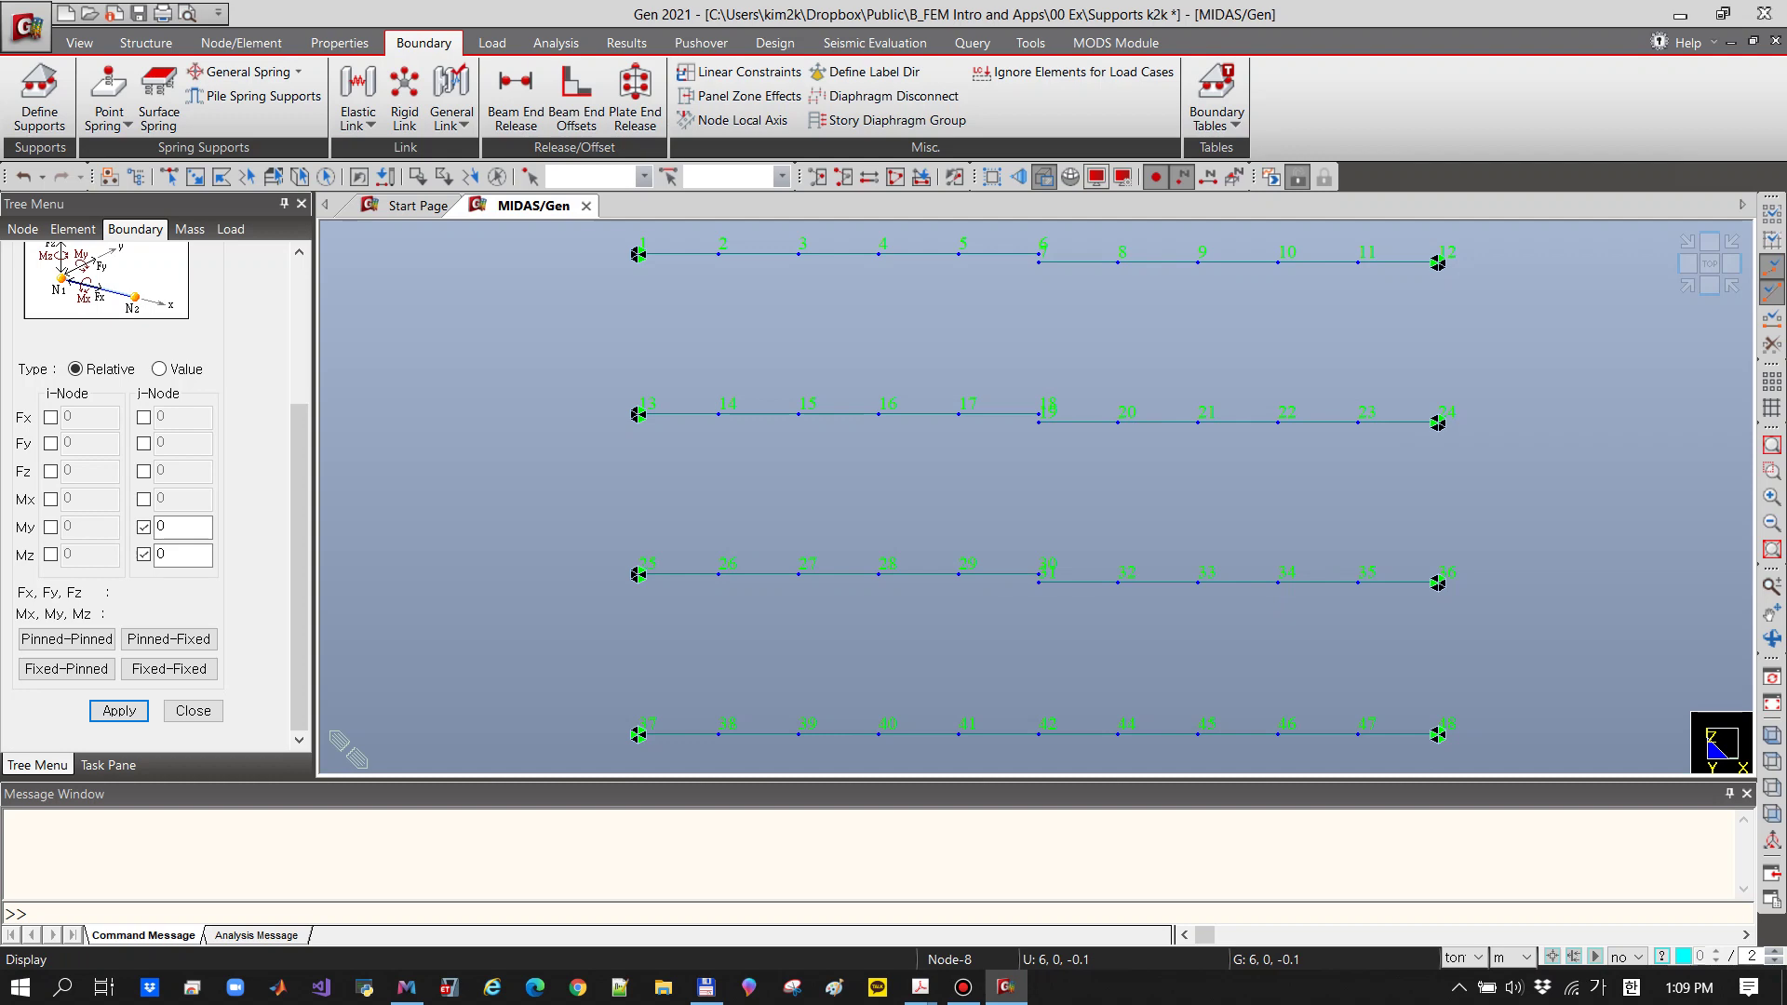
# Display the elastic links on the model instead of the supports, and leave the beam end release command
pyautogui.click(1097, 177)
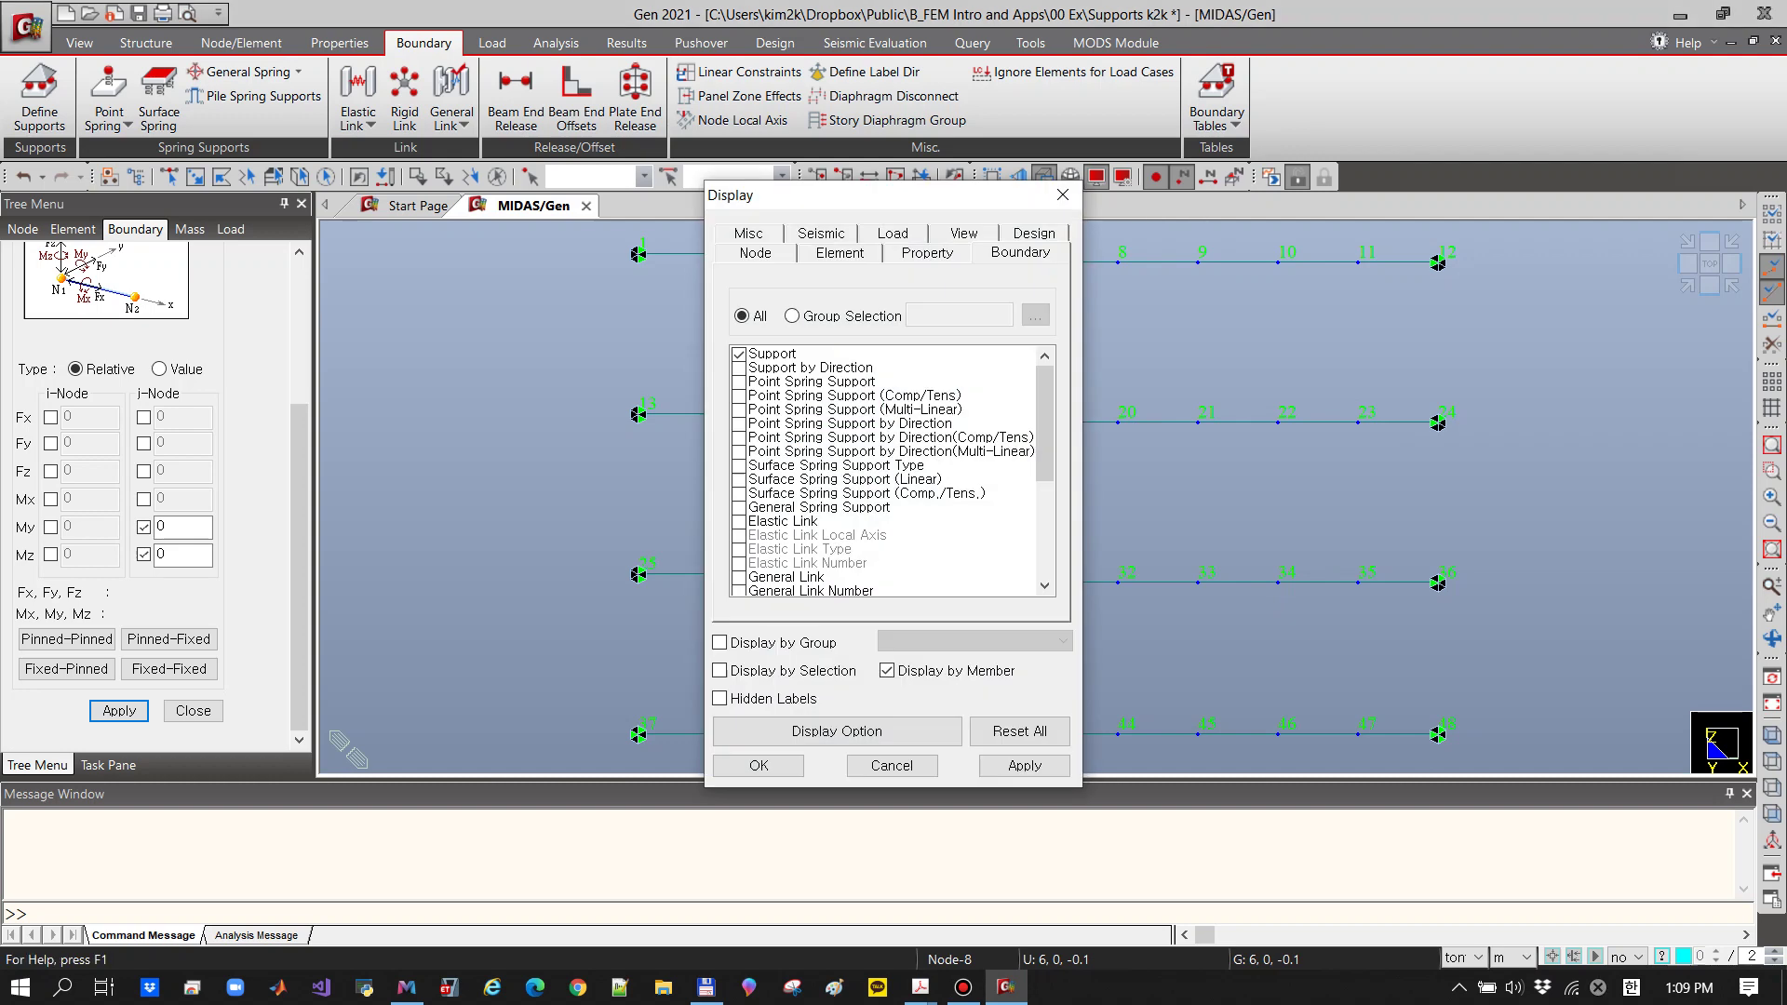
pyautogui.click(739, 355)
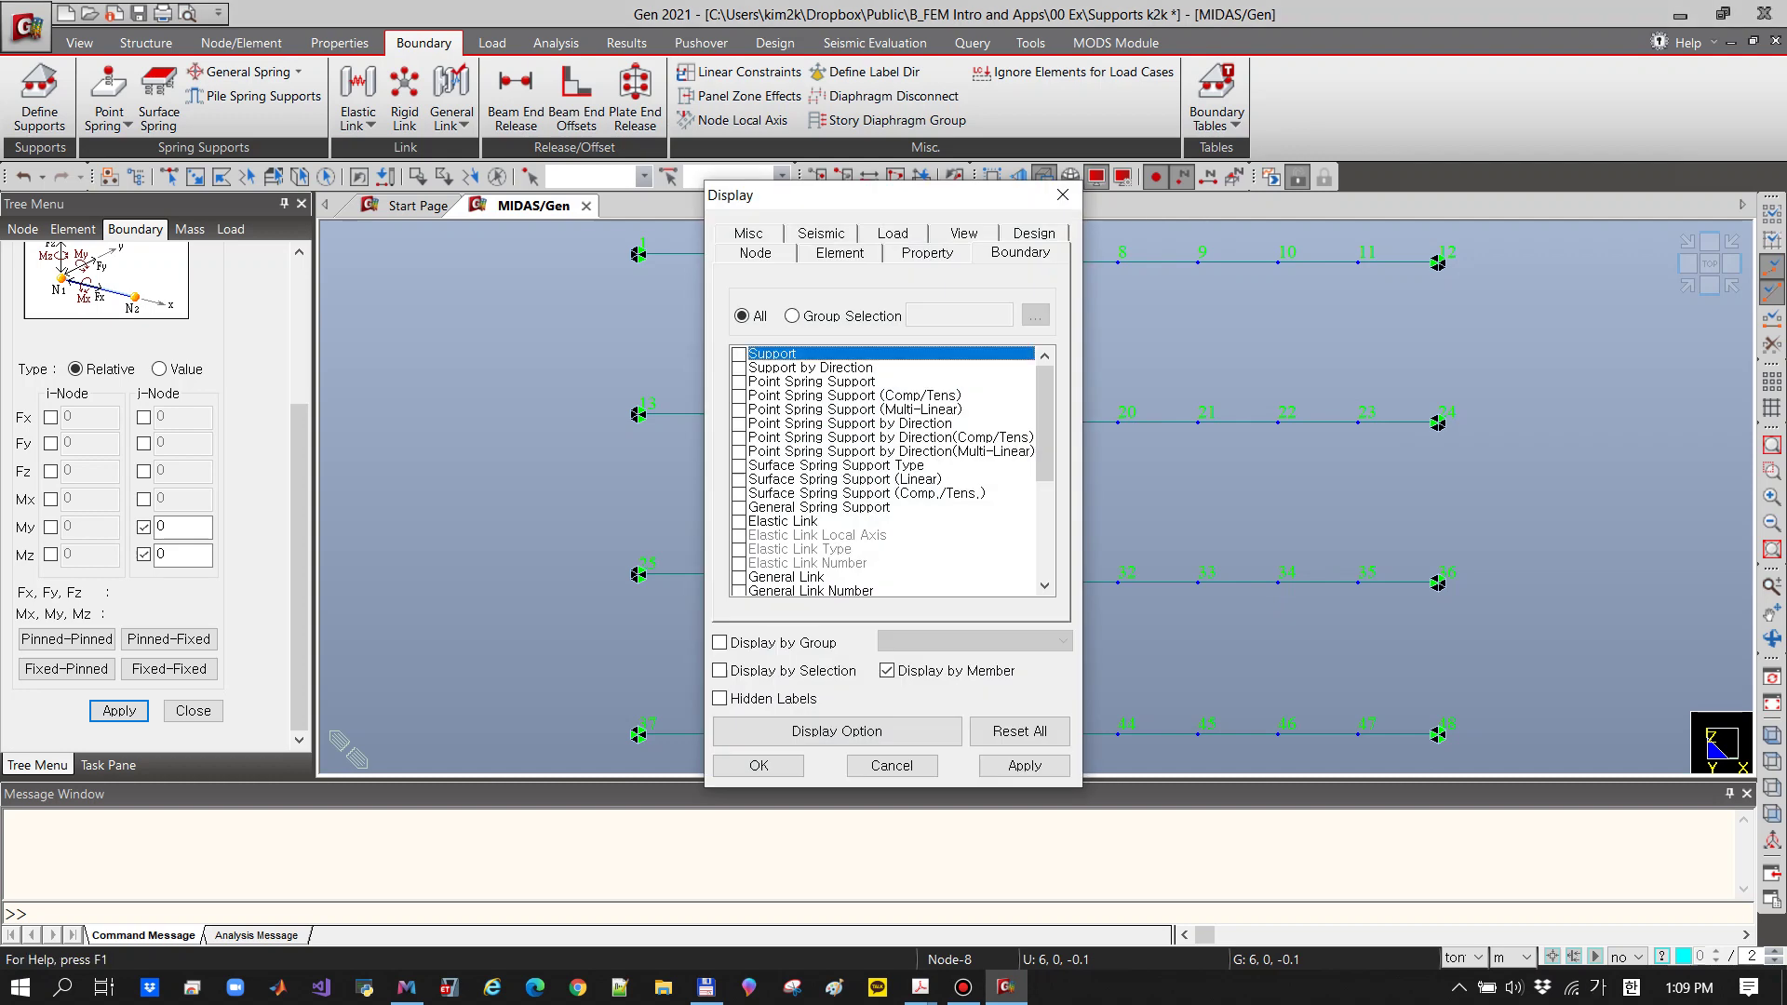
pyautogui.click(739, 521)
pyautogui.click(772, 765)
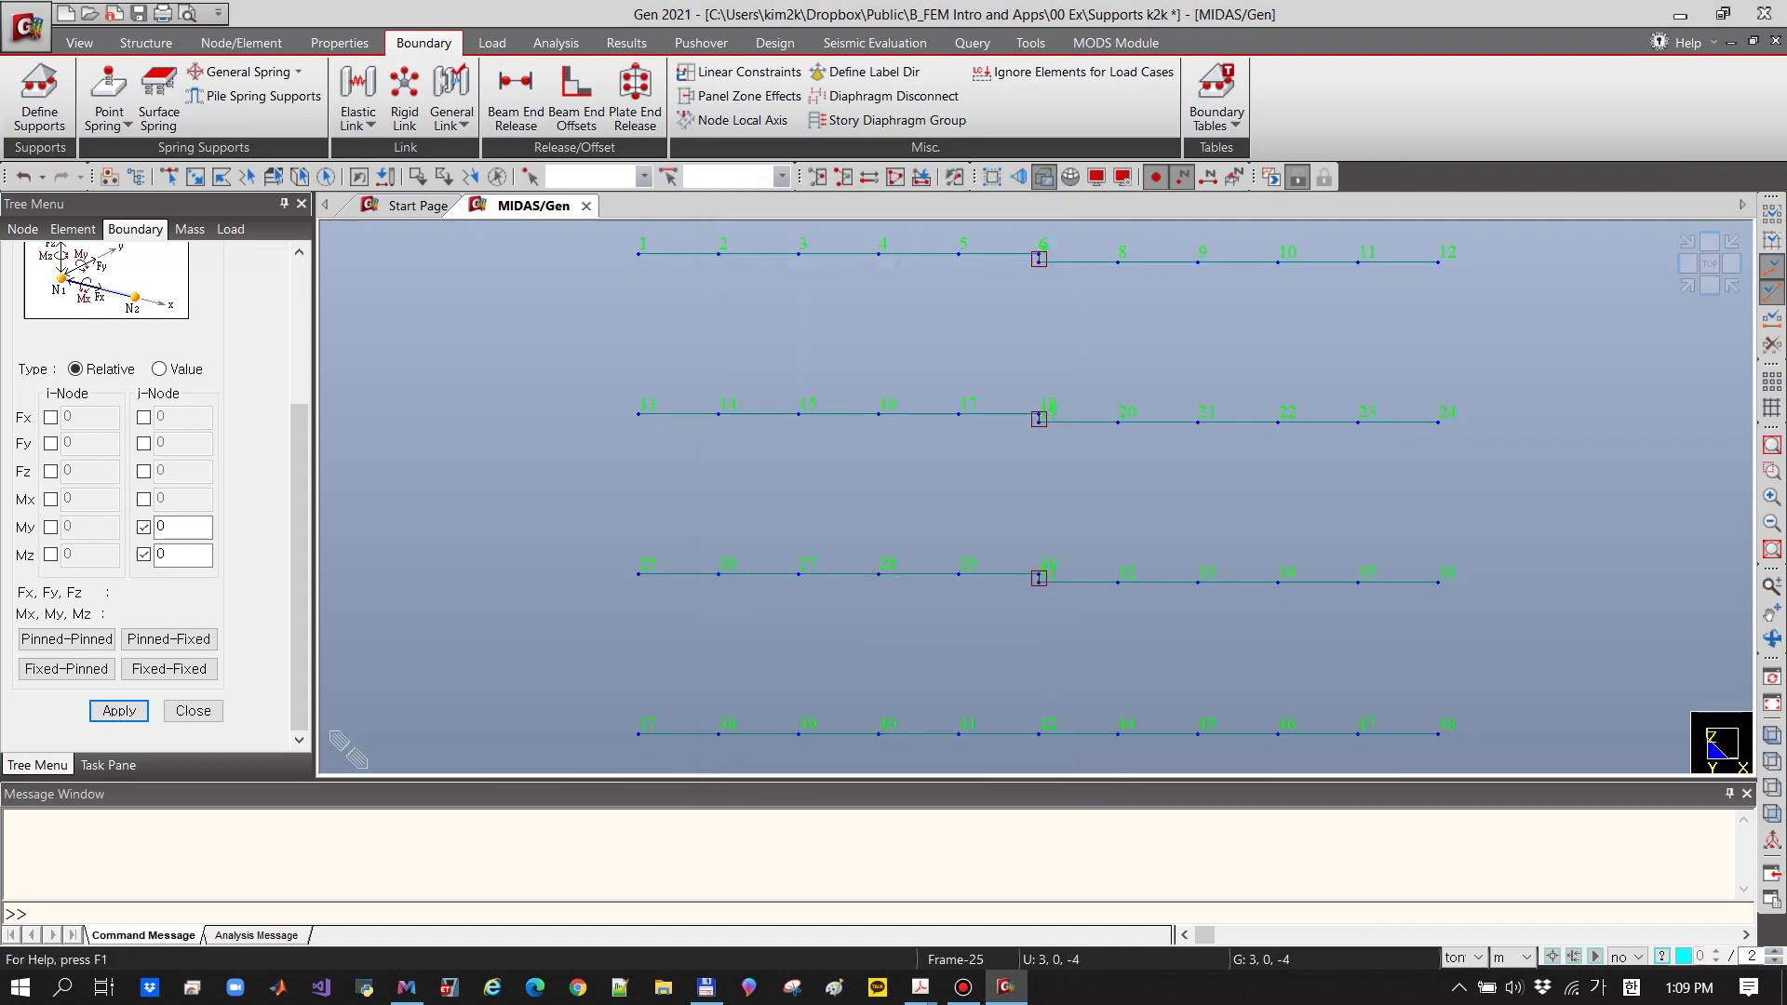
pyautogui.click(193, 710)
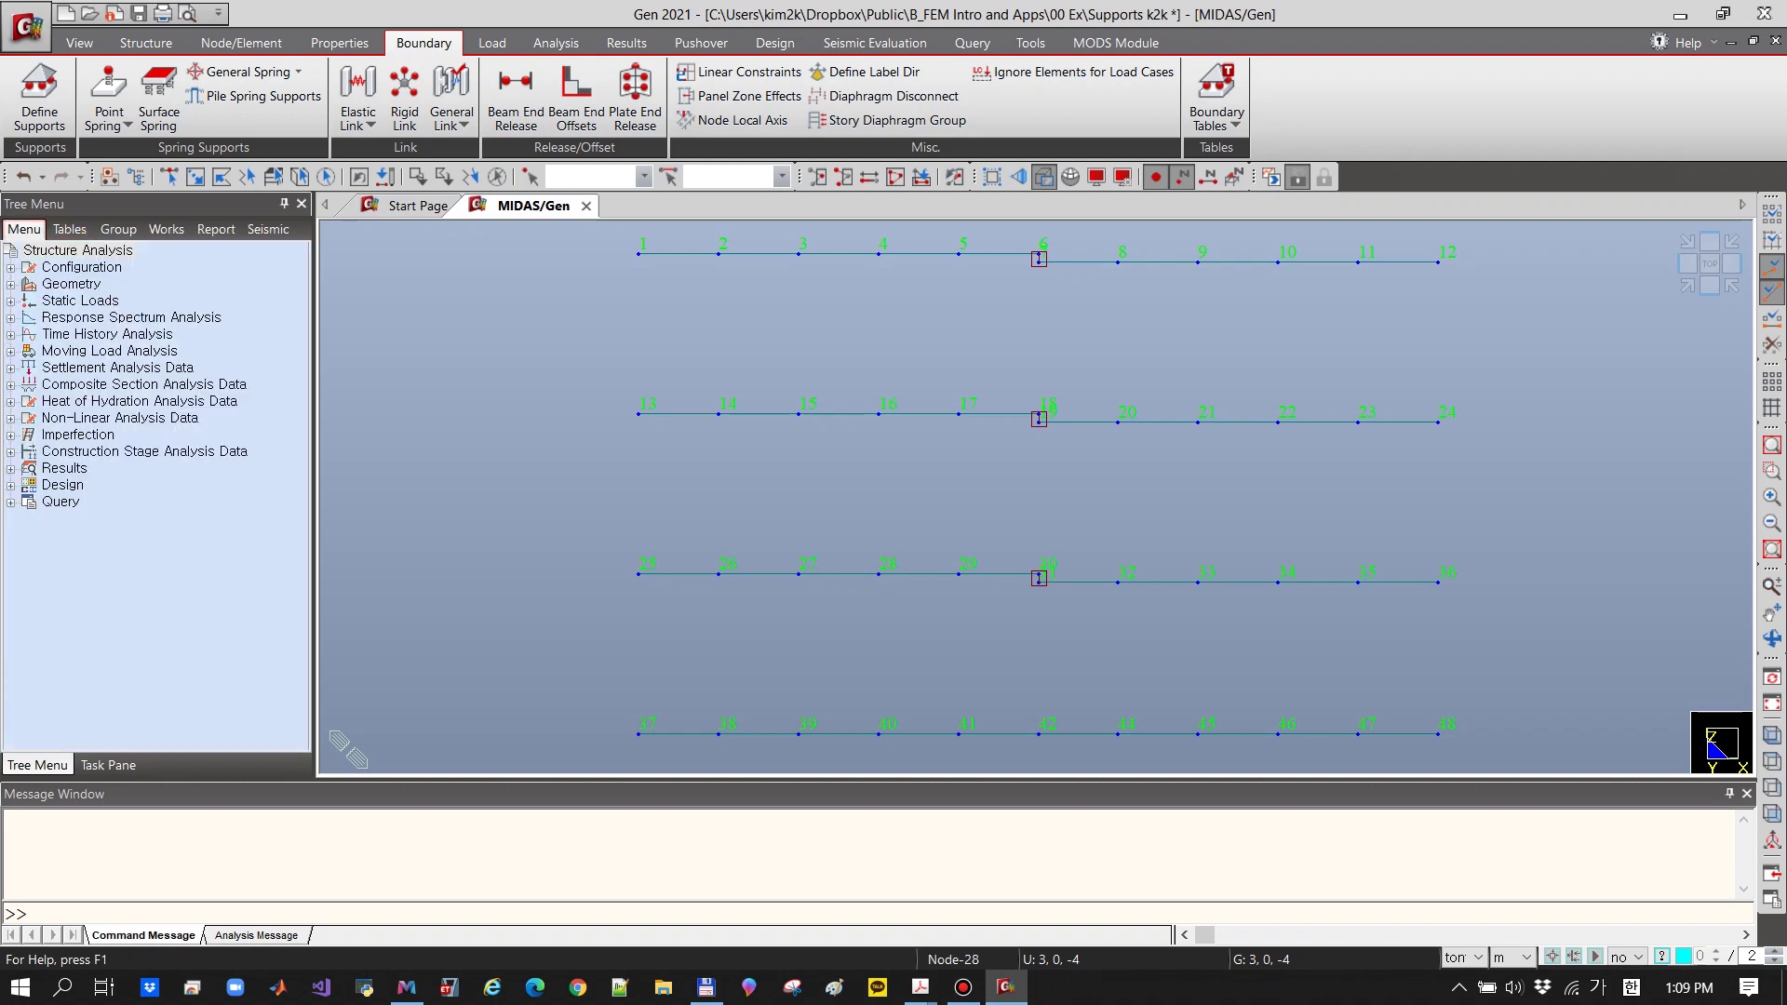
# Review the model data by category, selecting all beam elements and checking the material and the defined supports
pyautogui.click(167, 229)
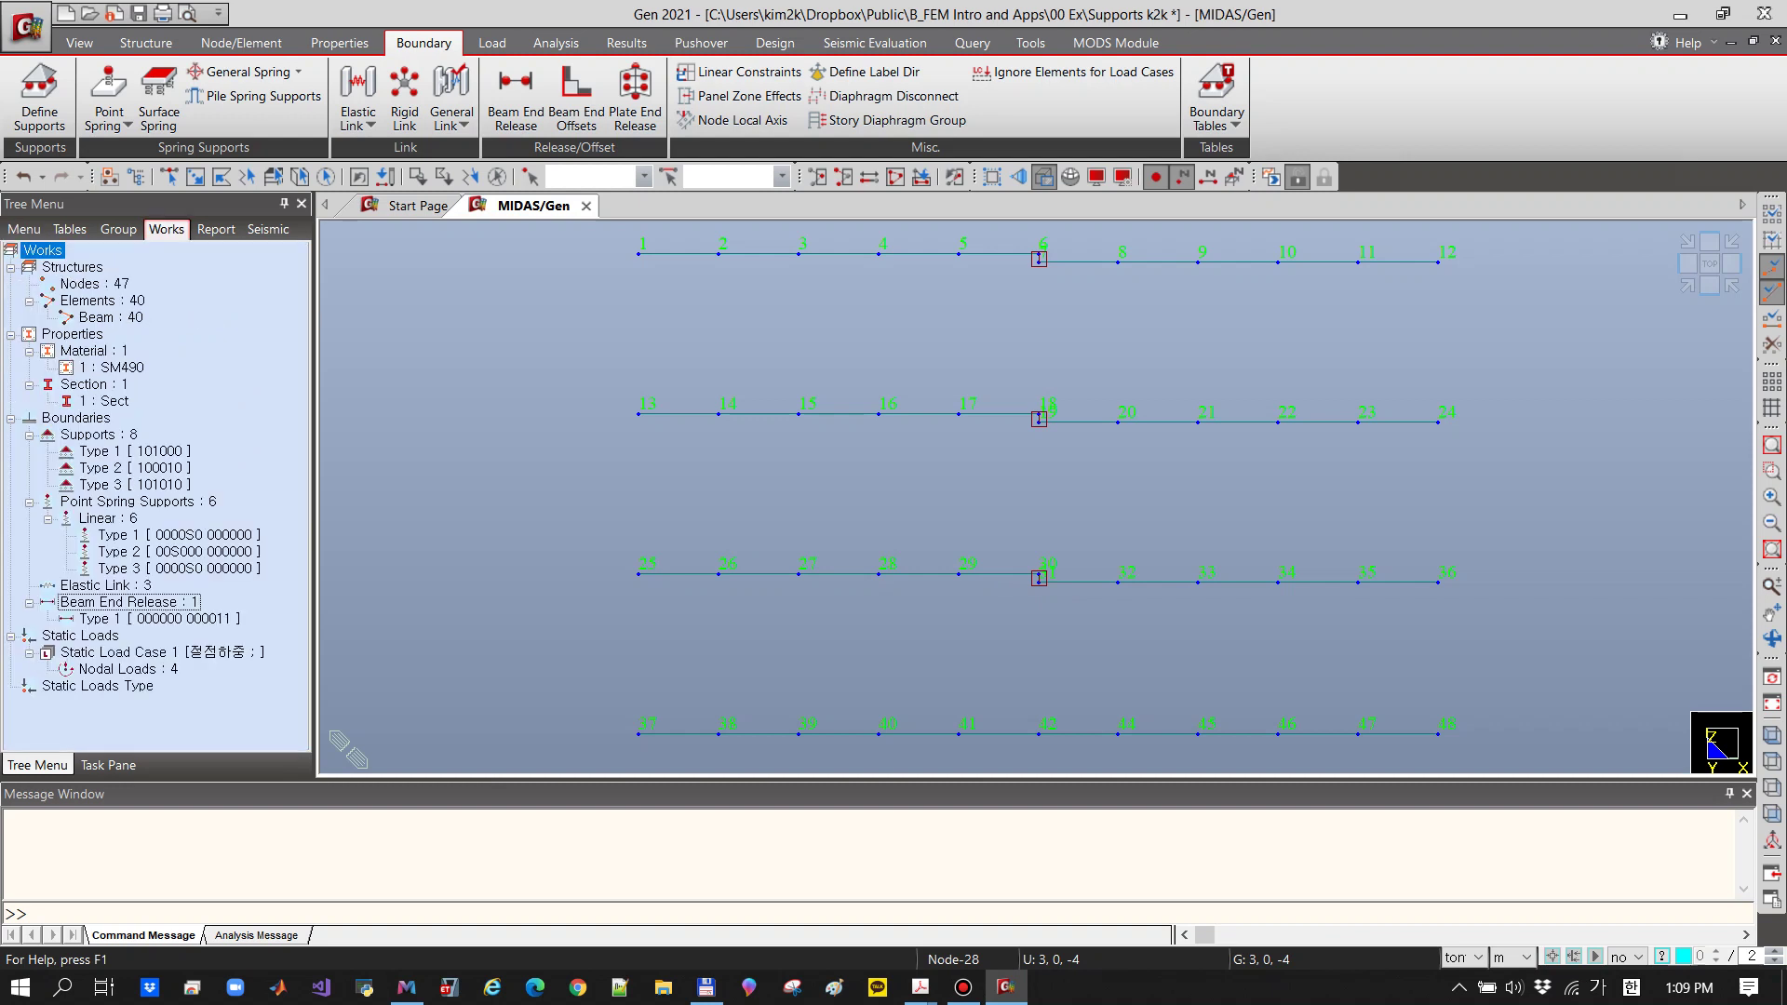
pyautogui.click(110, 317)
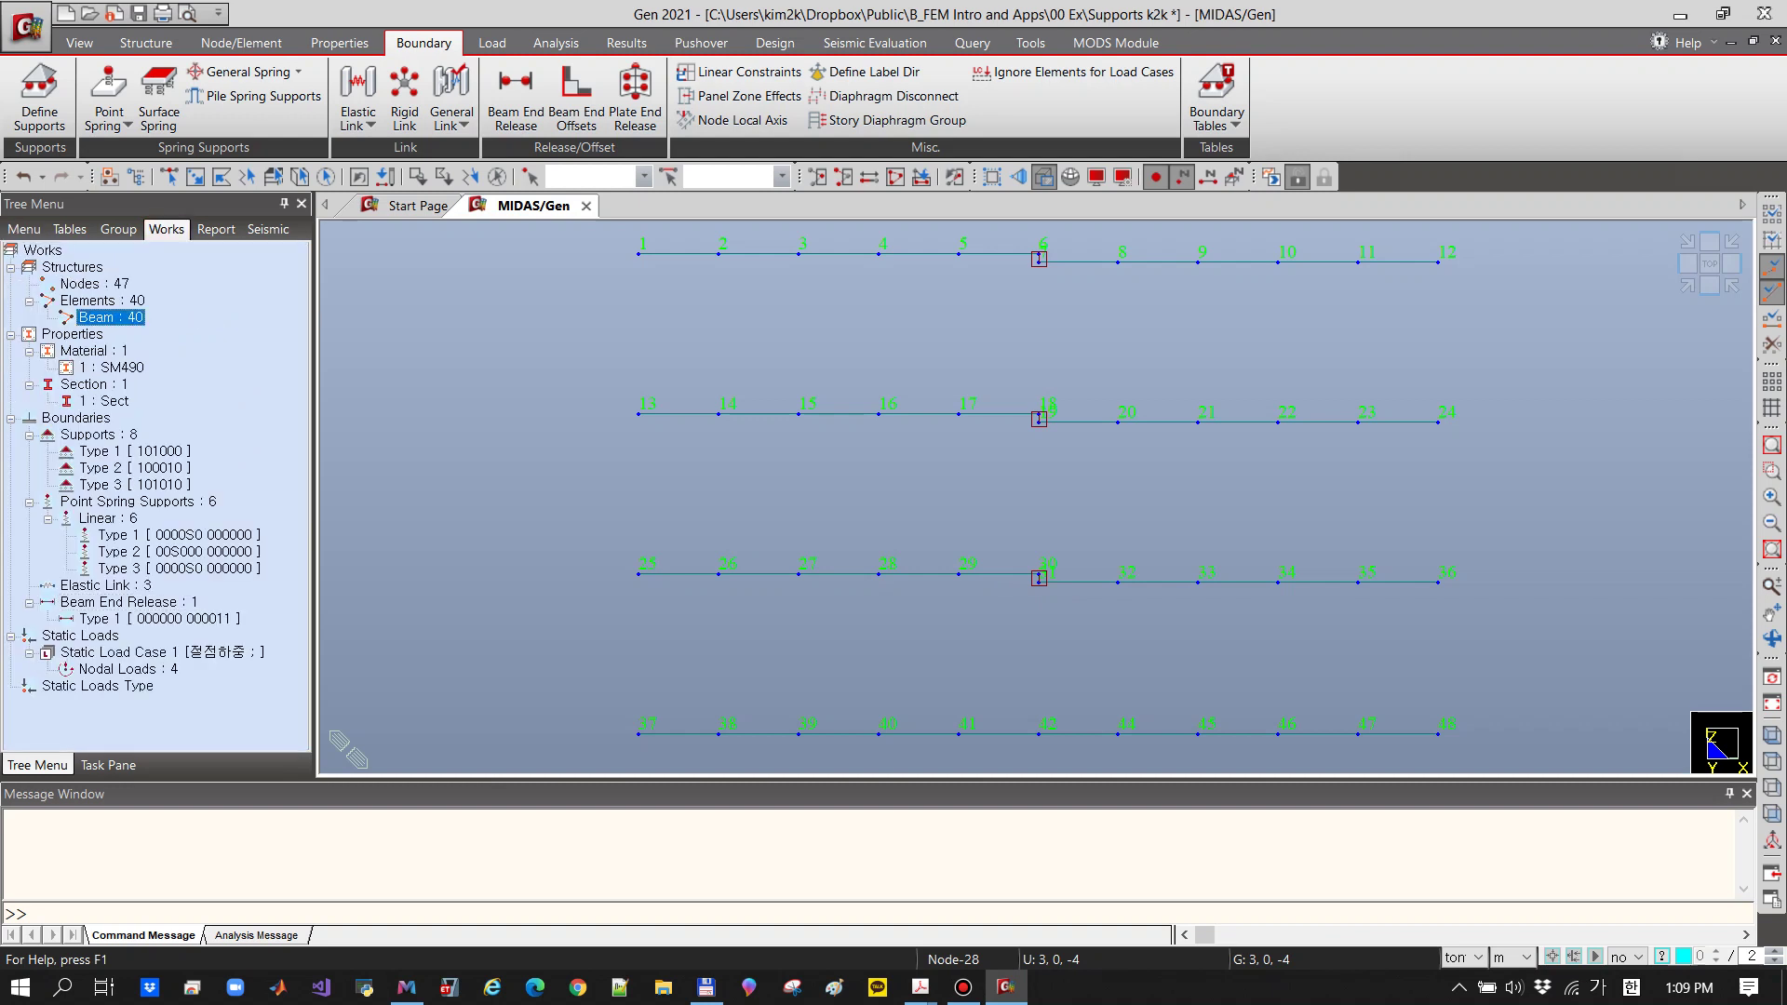
pyautogui.doubleClick(110, 318)
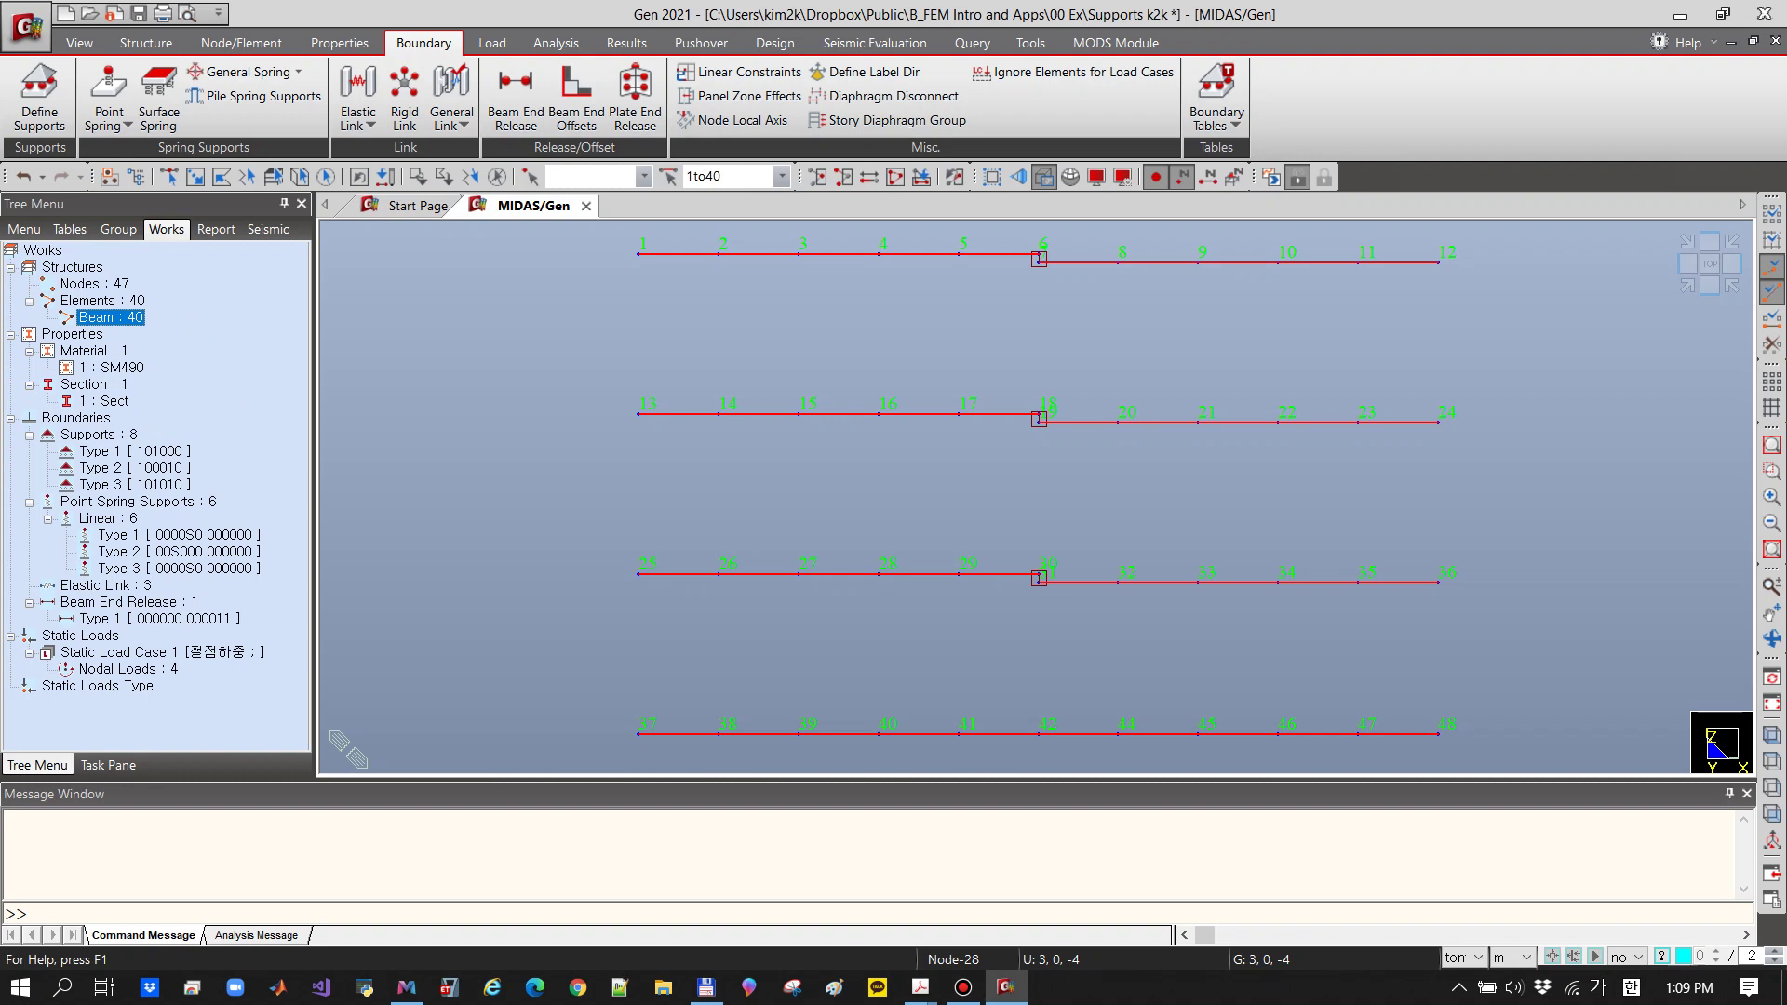
pyautogui.click(135, 450)
pyautogui.rightClick(108, 452)
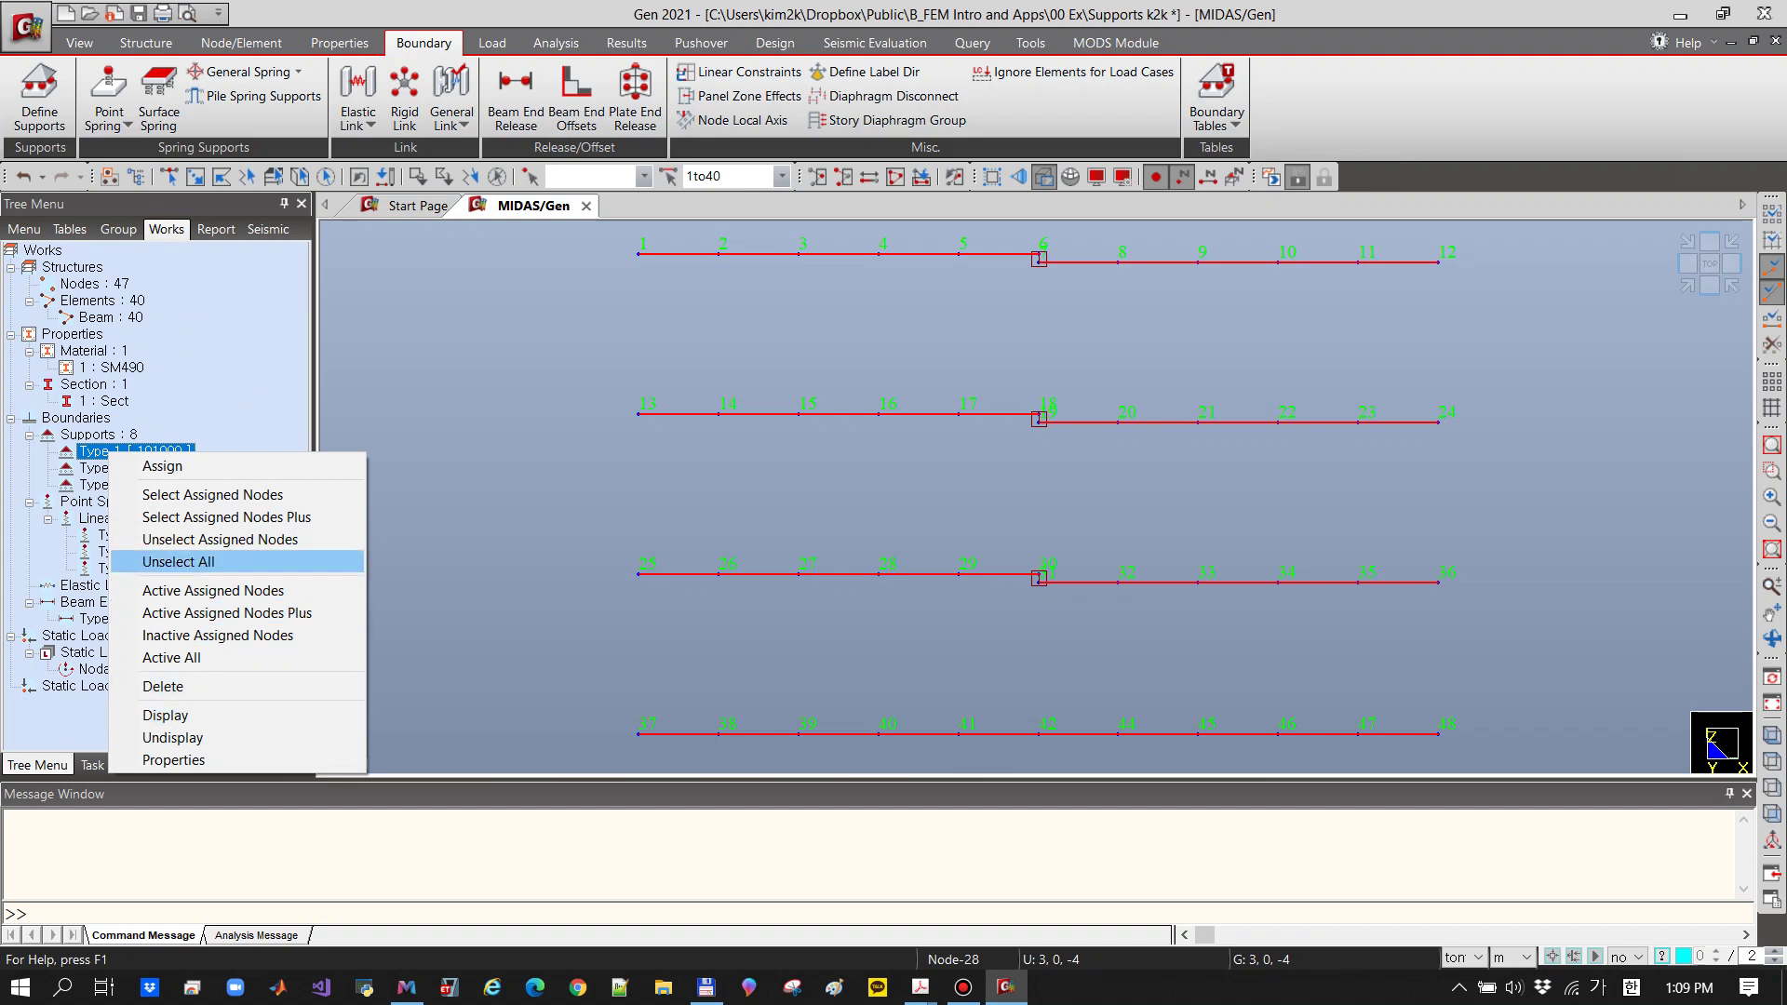
pyautogui.click(111, 367)
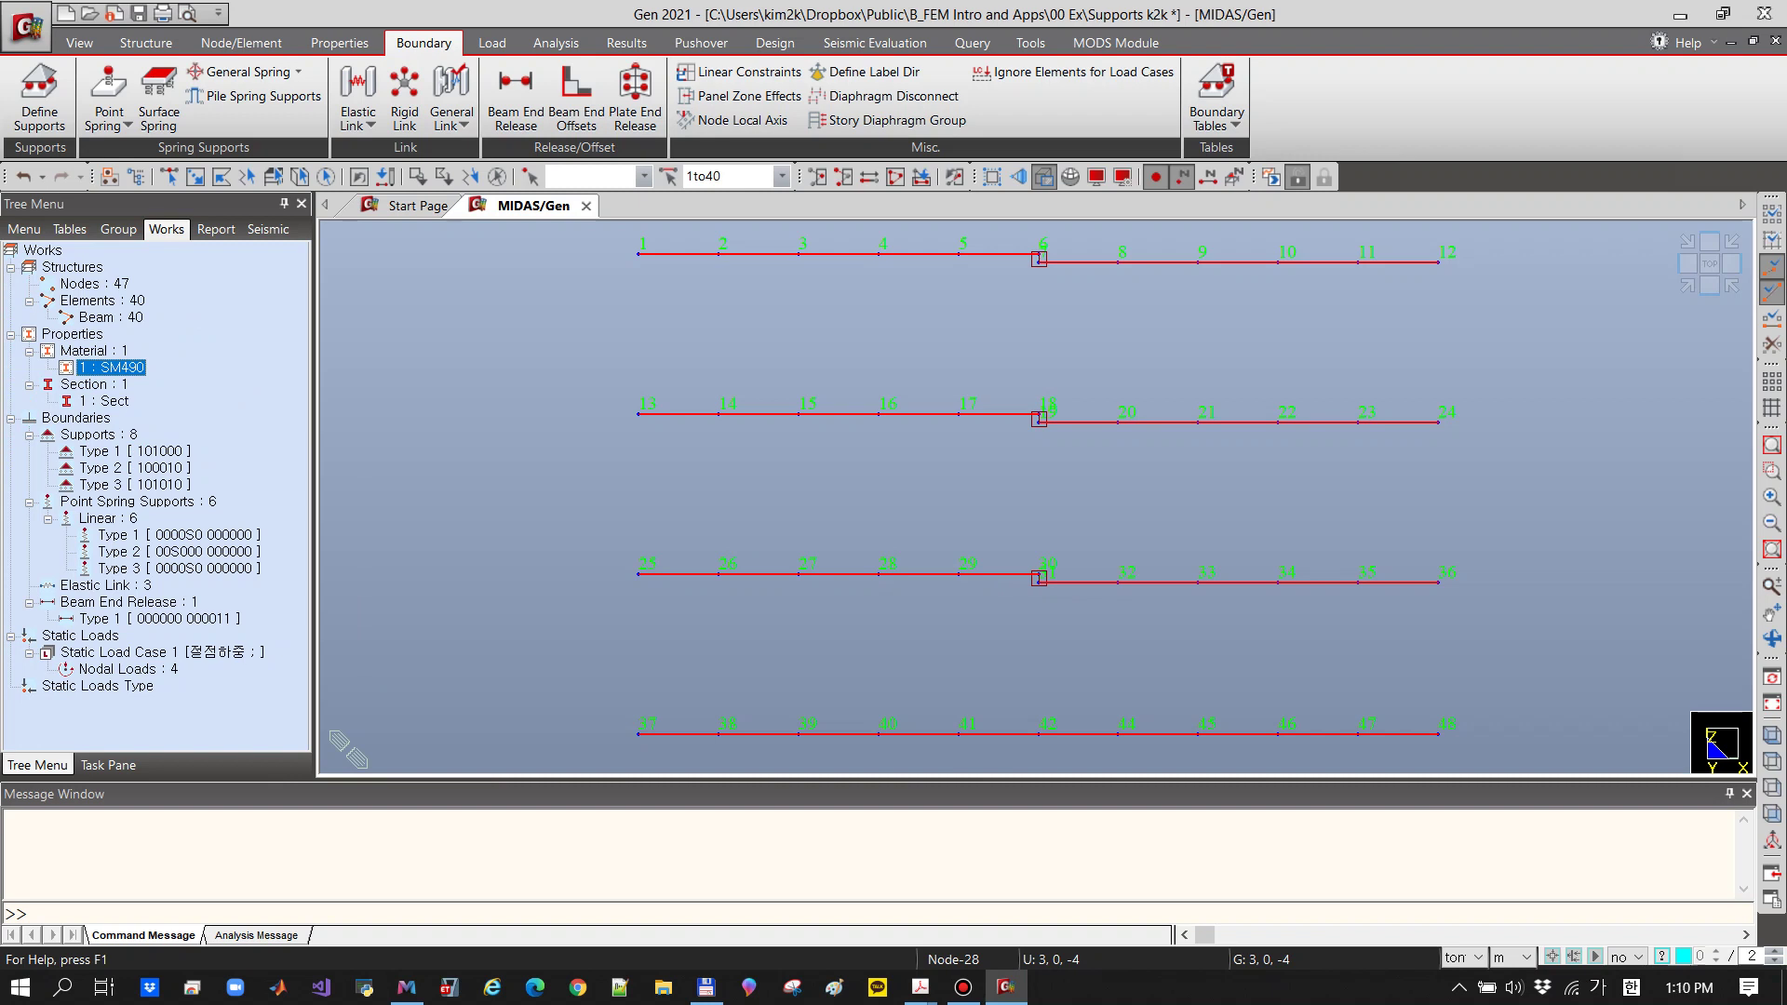
pyautogui.rightClick(100, 436)
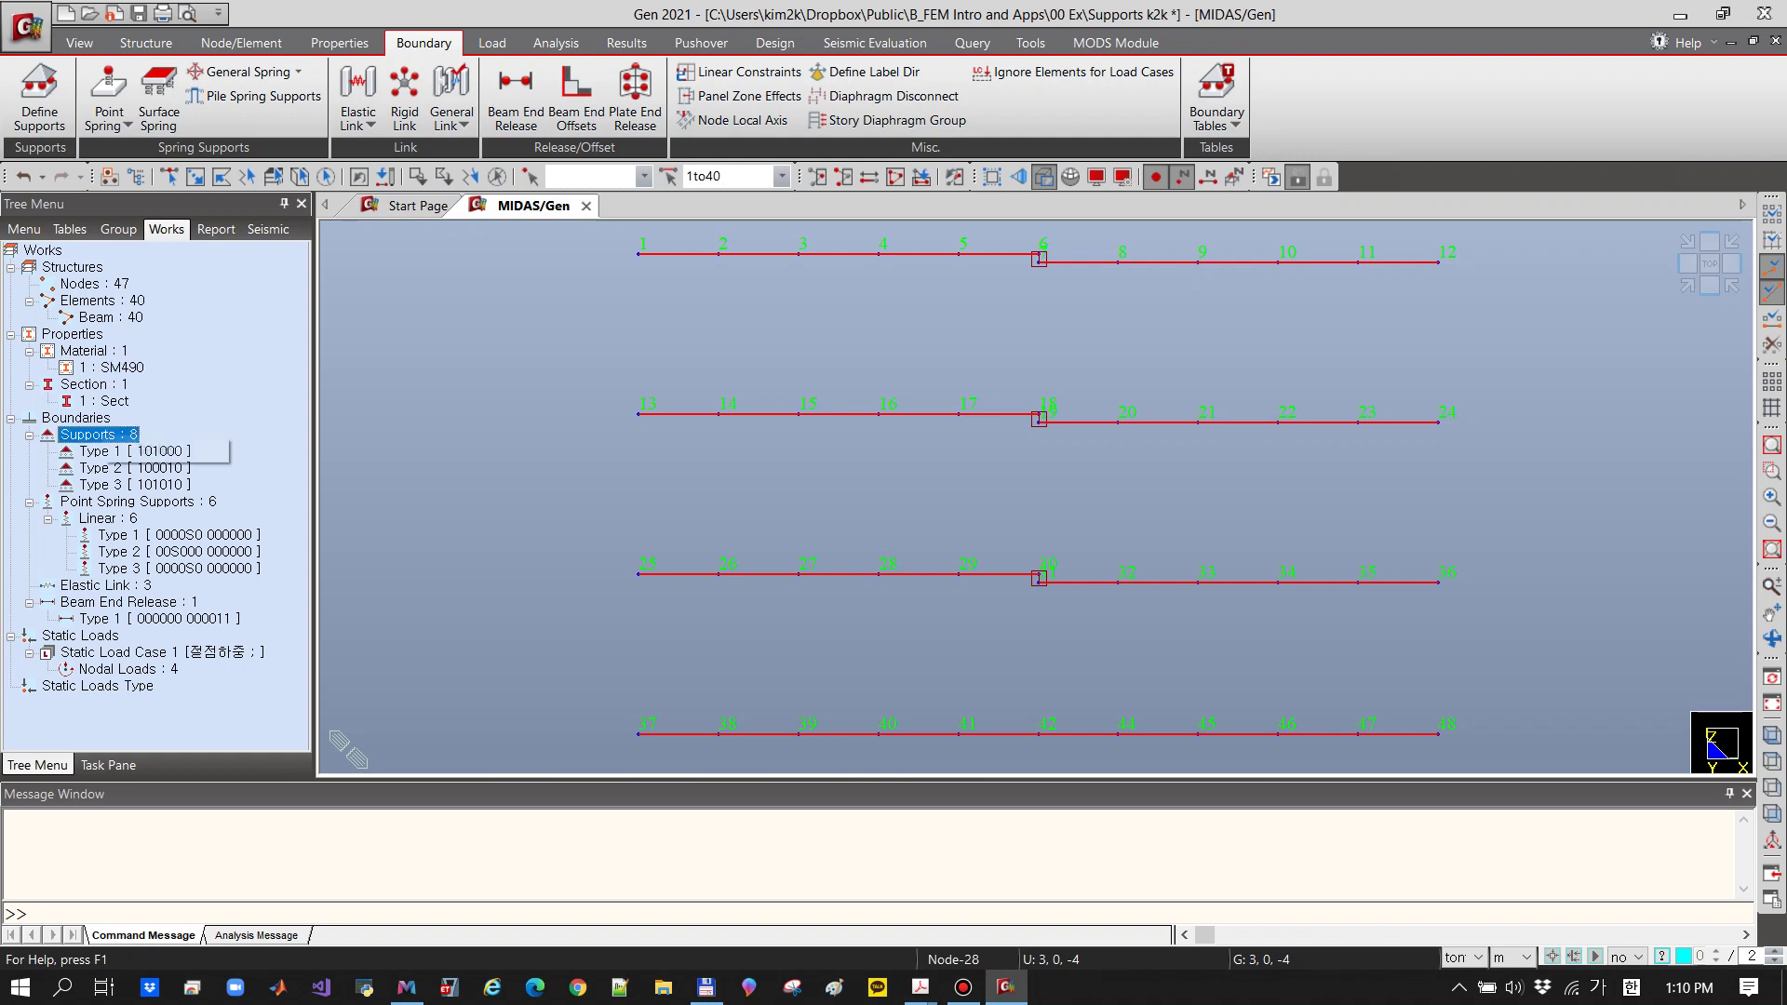
pyautogui.click(155, 450)
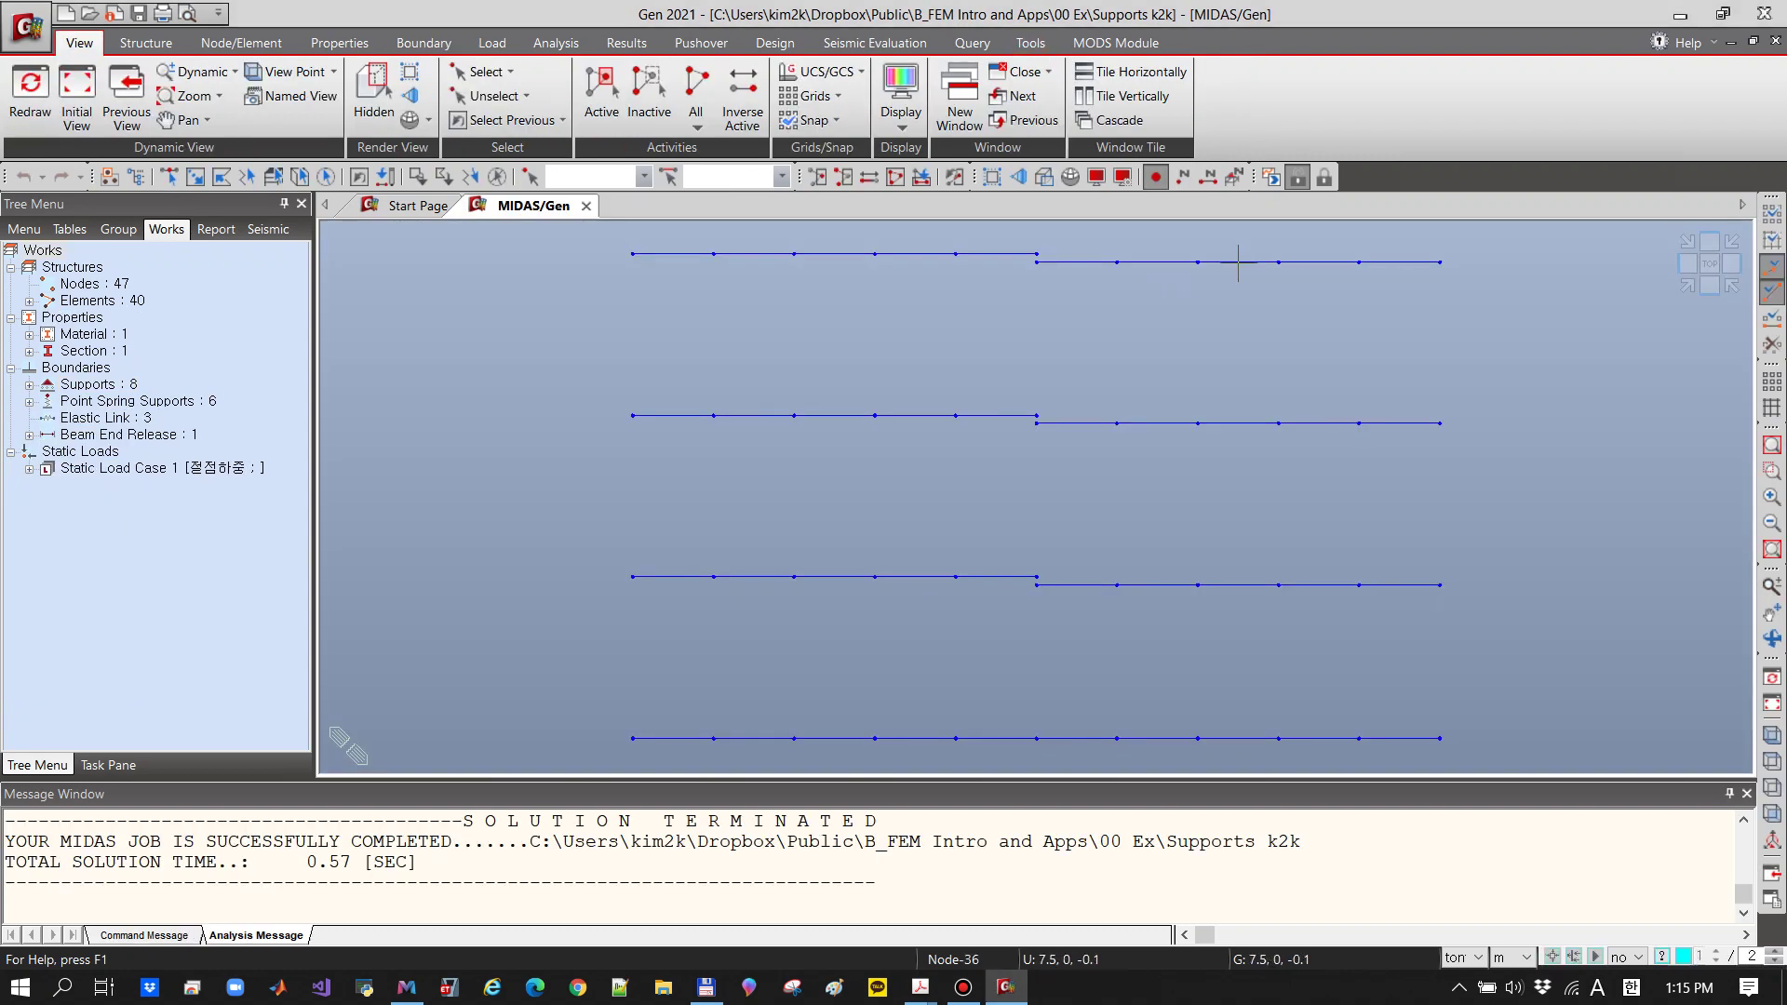
# Perform the analysis and display the FXYZ reaction forces with their values
pyautogui.click(1271, 177)
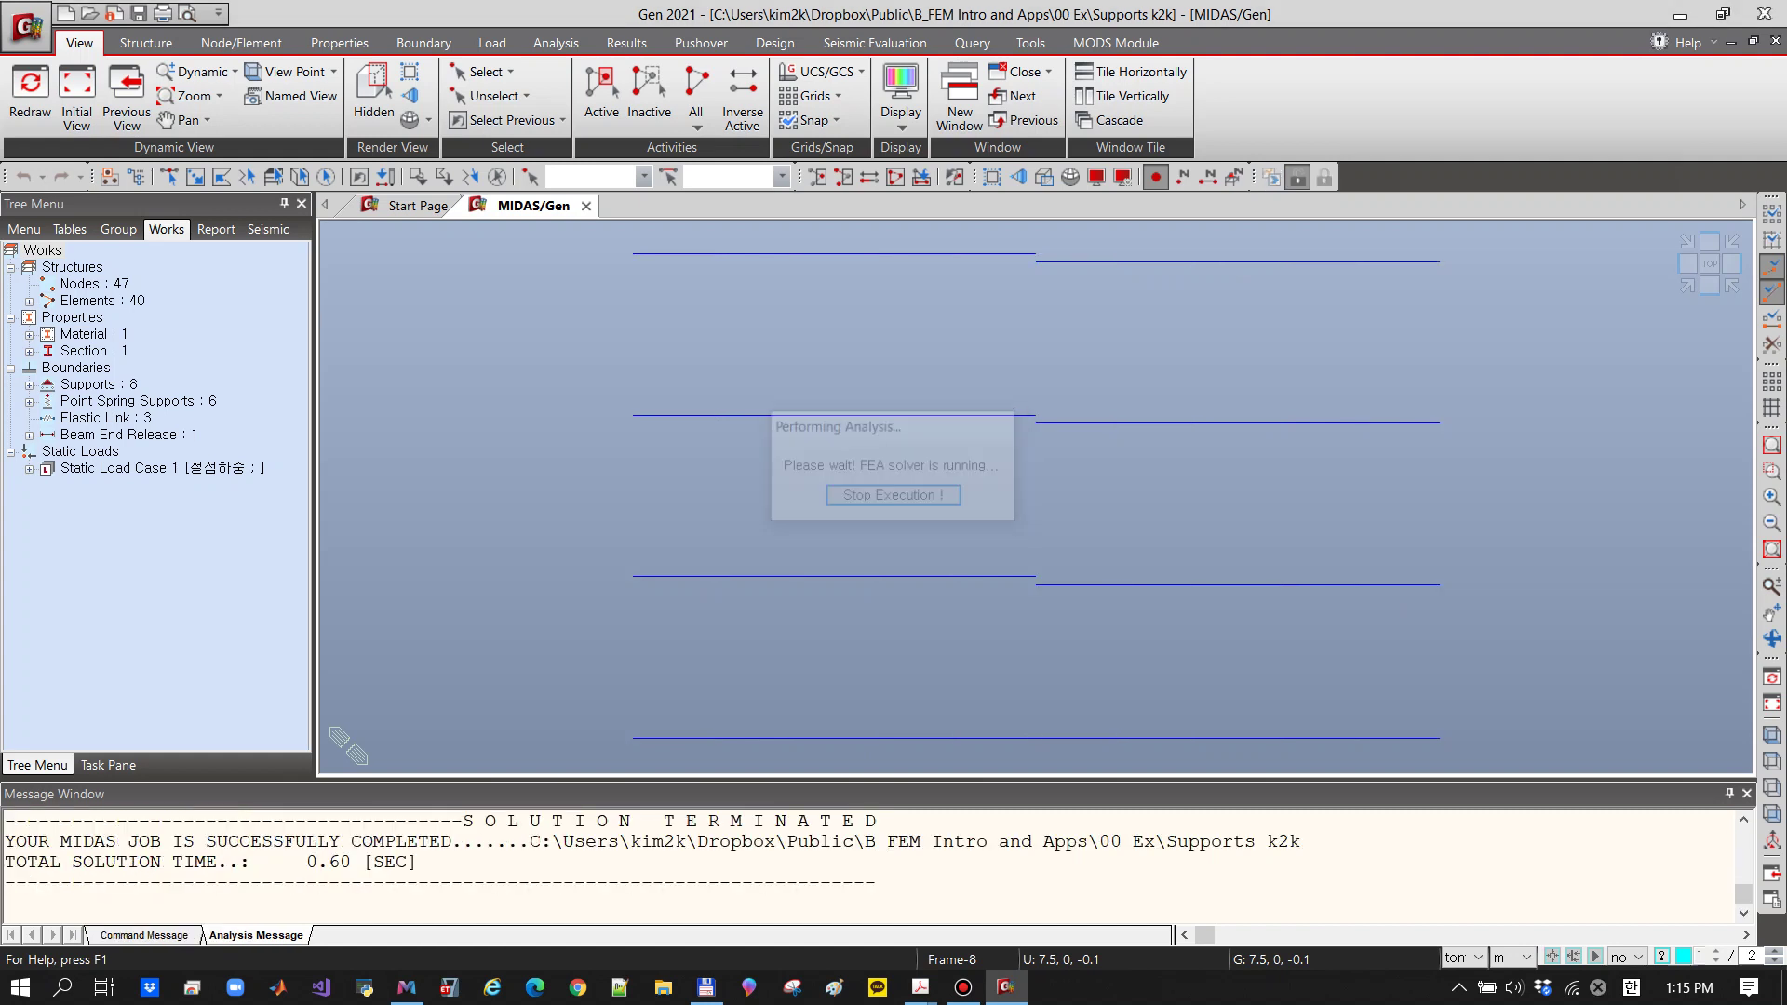
pyautogui.moveTo(684, 254)
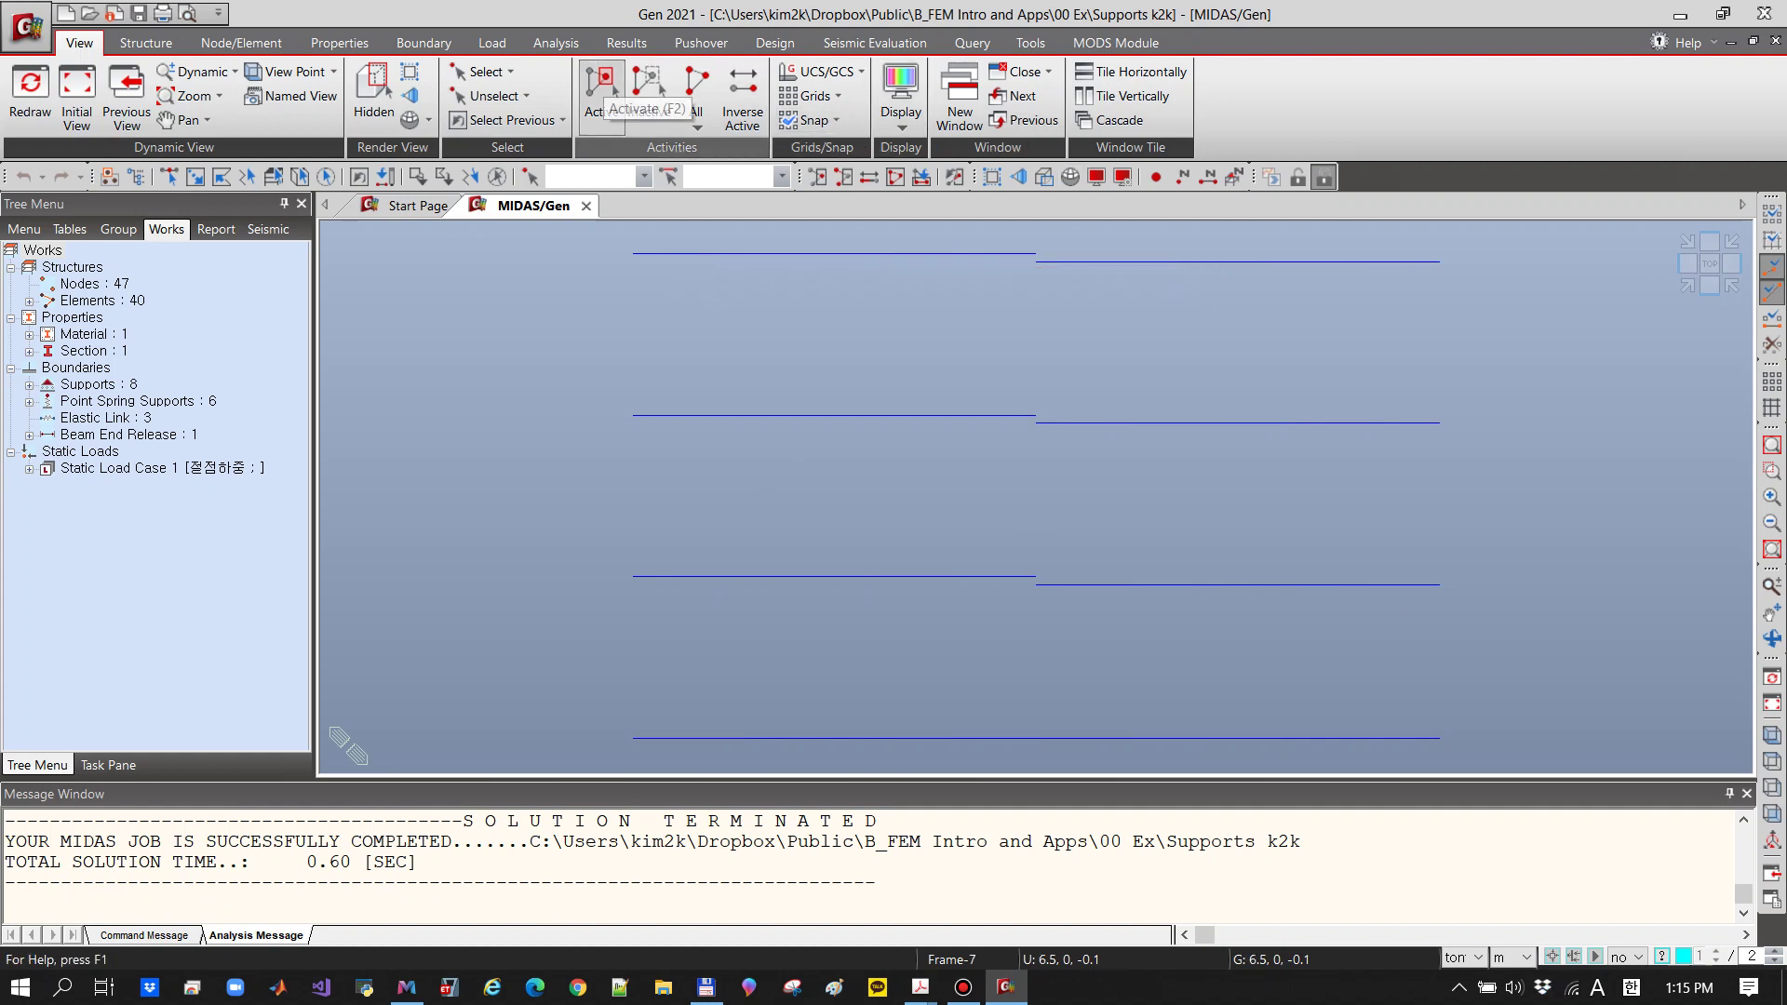
pyautogui.click(626, 43)
pyautogui.click(149, 72)
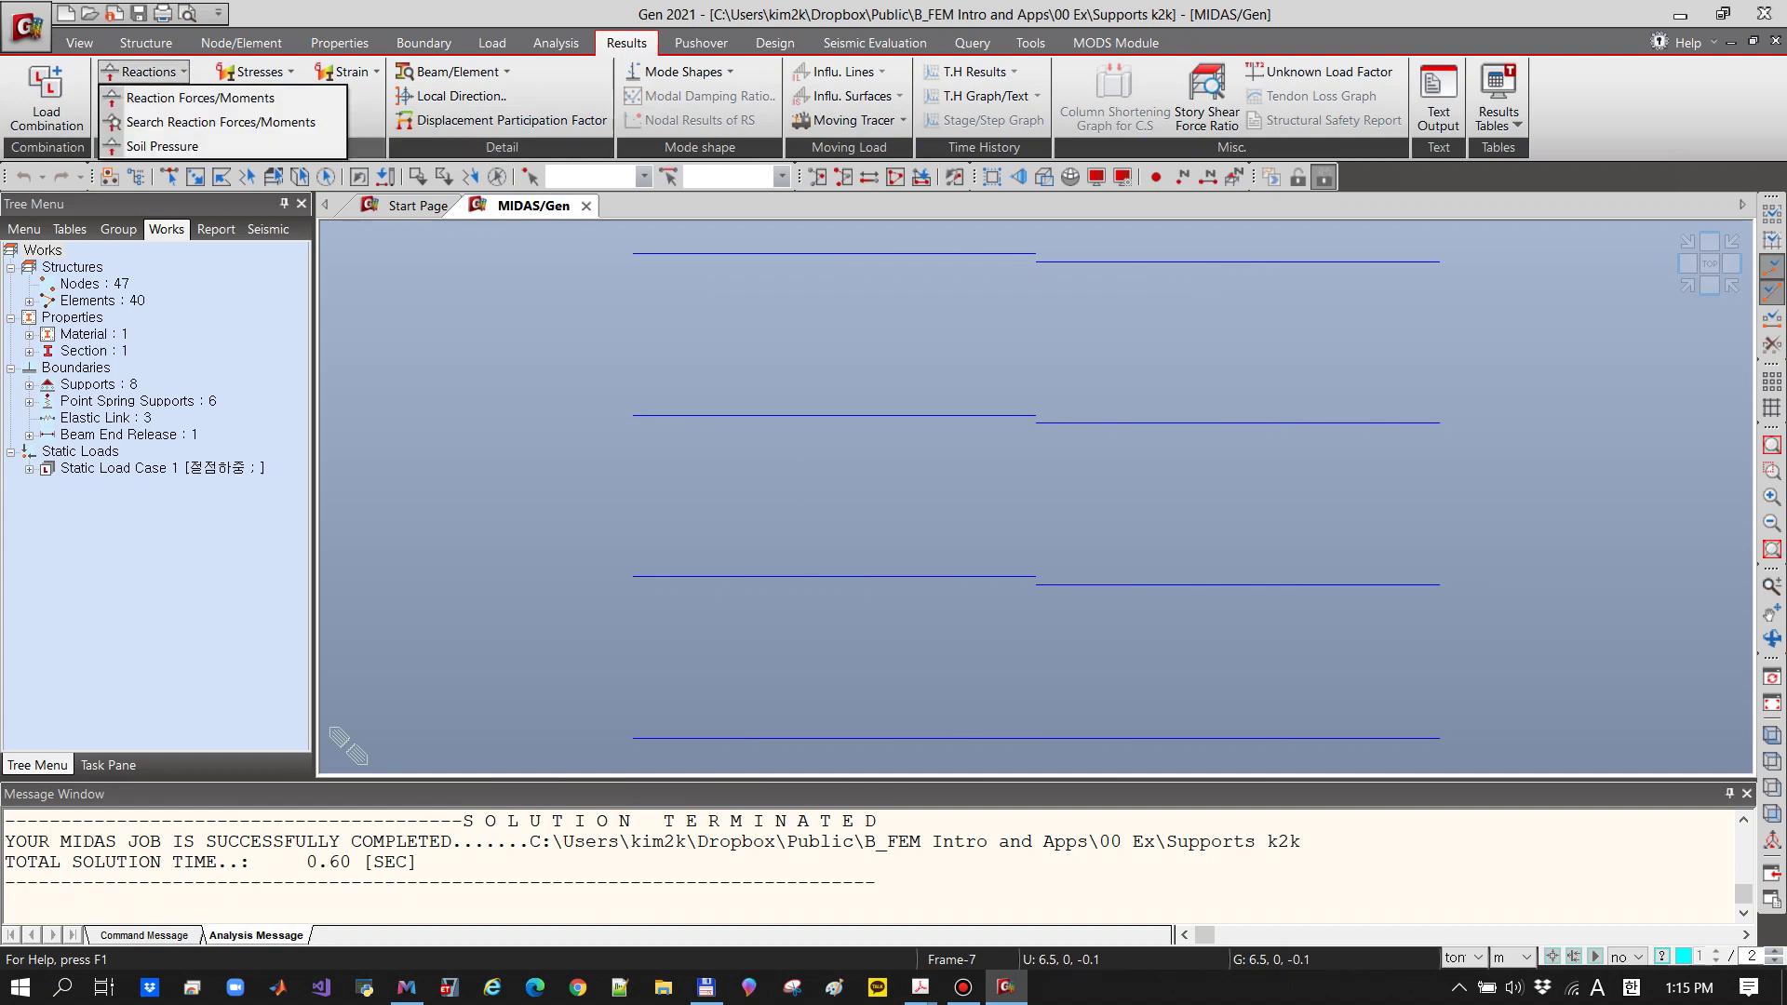
pyautogui.click(154, 98)
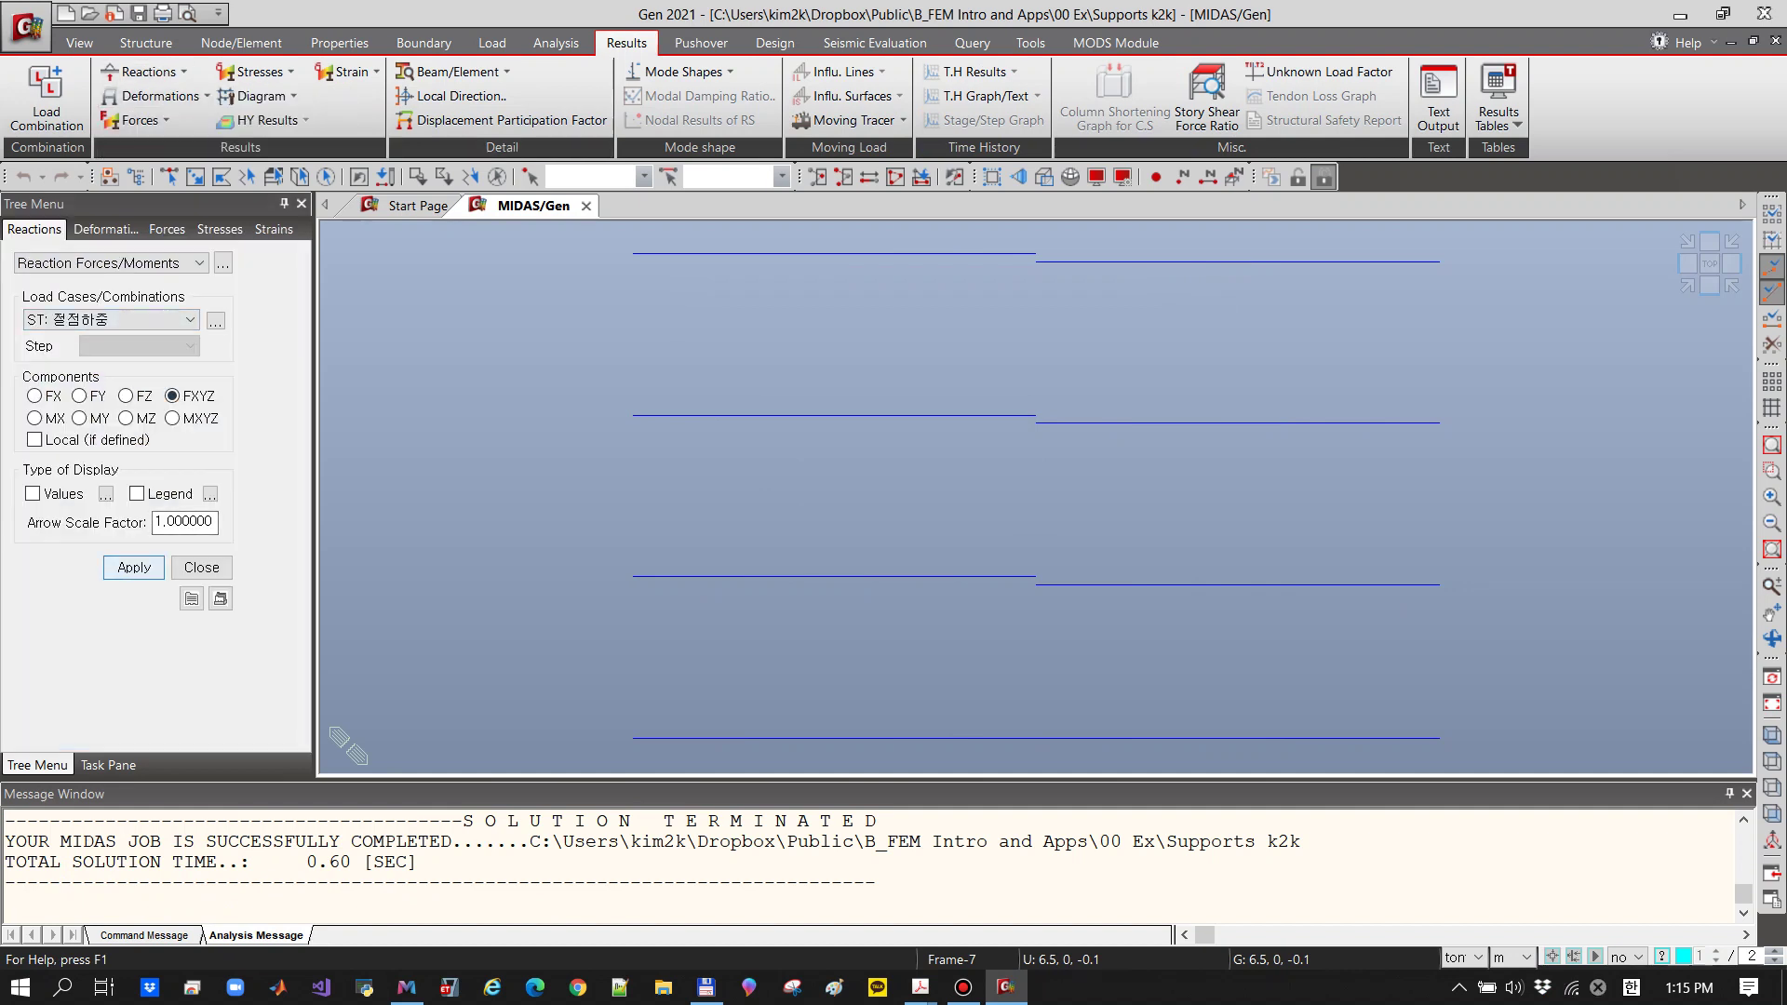
pyautogui.click(33, 494)
pyautogui.click(134, 568)
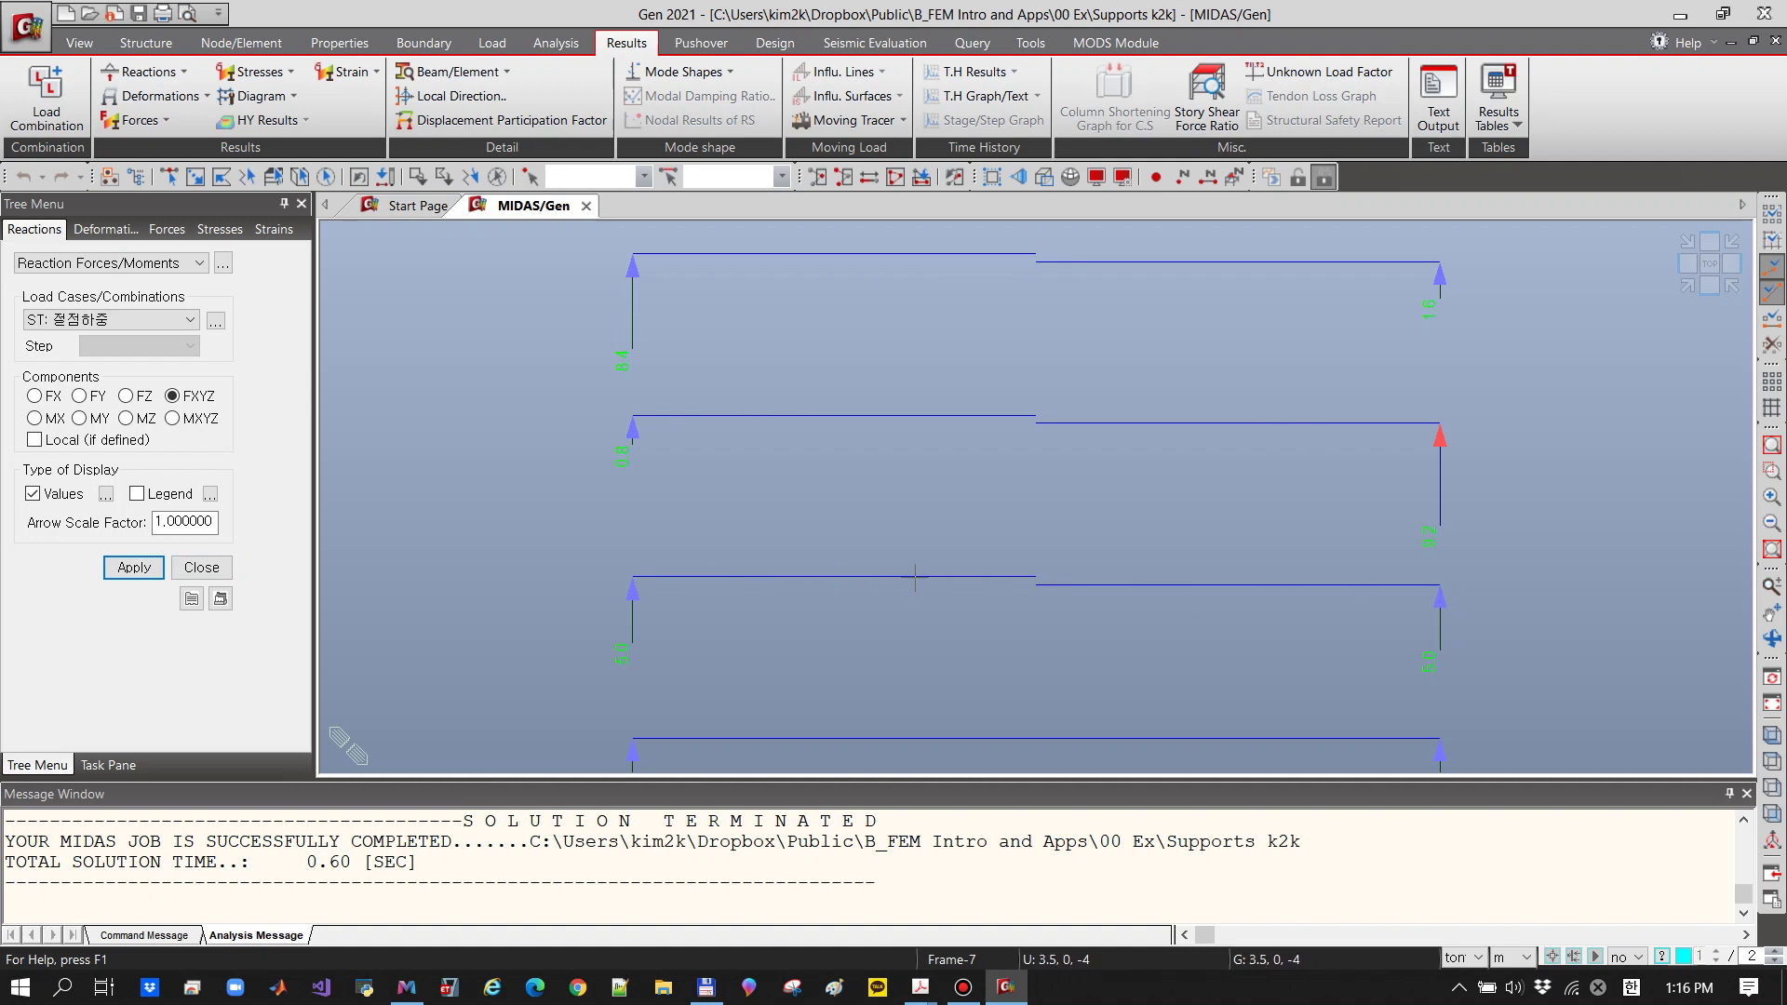
# Examine the support reactions of all four beams in front view and enlarge the model area by shrinking the message area
pyautogui.scroll(-1, 991, 544)
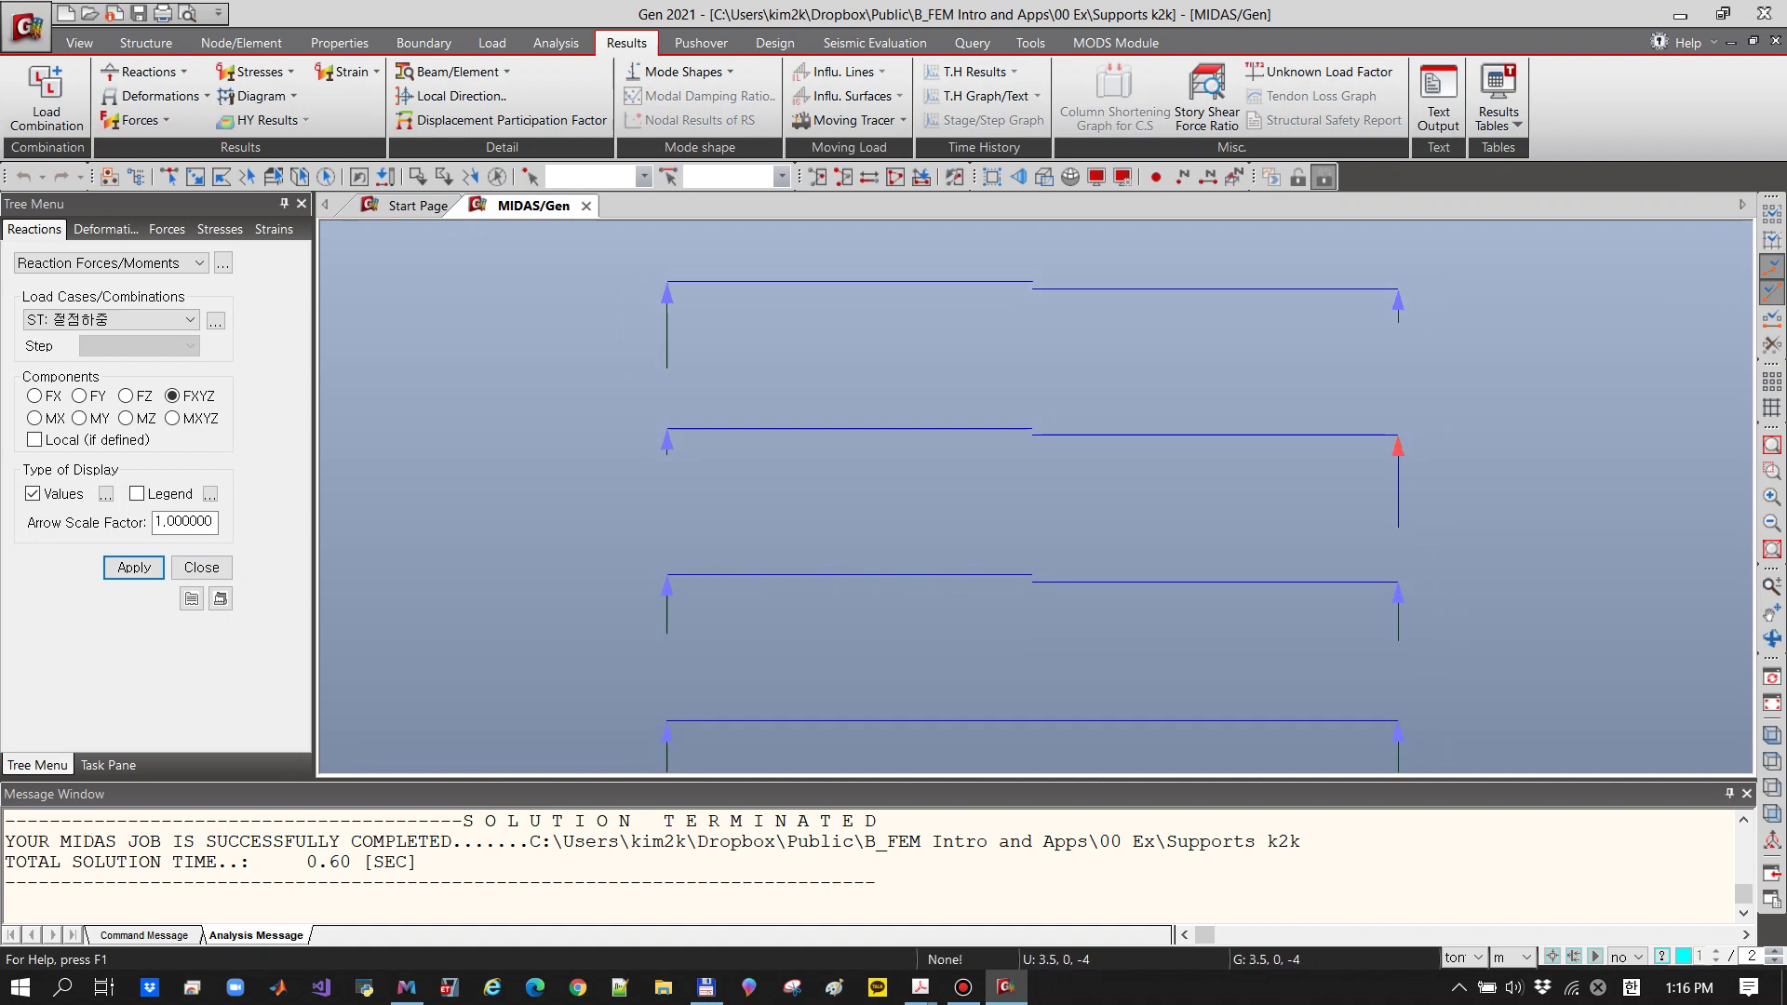
pyautogui.scroll(1, 1010, 544)
pyautogui.moveTo(1010, 605); pyautogui.dragTo(1010, 484, button='middle')
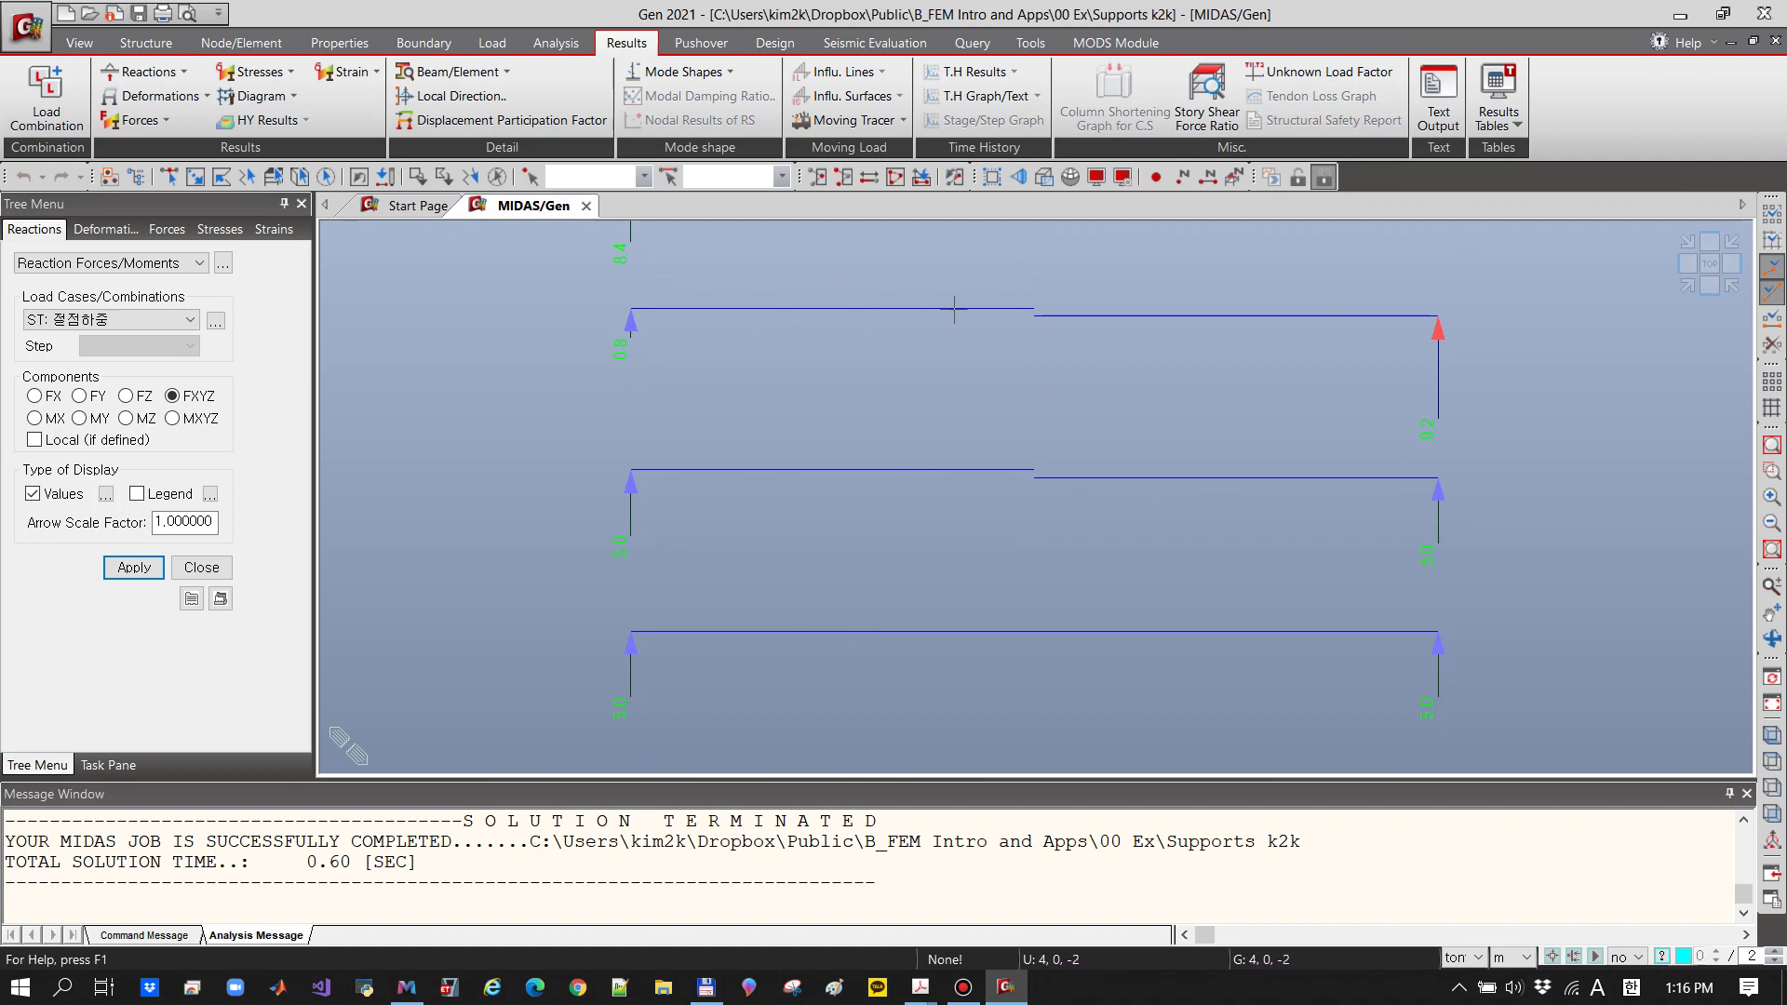
pyautogui.moveTo(954, 309); pyautogui.dragTo(949, 399, button='middle')
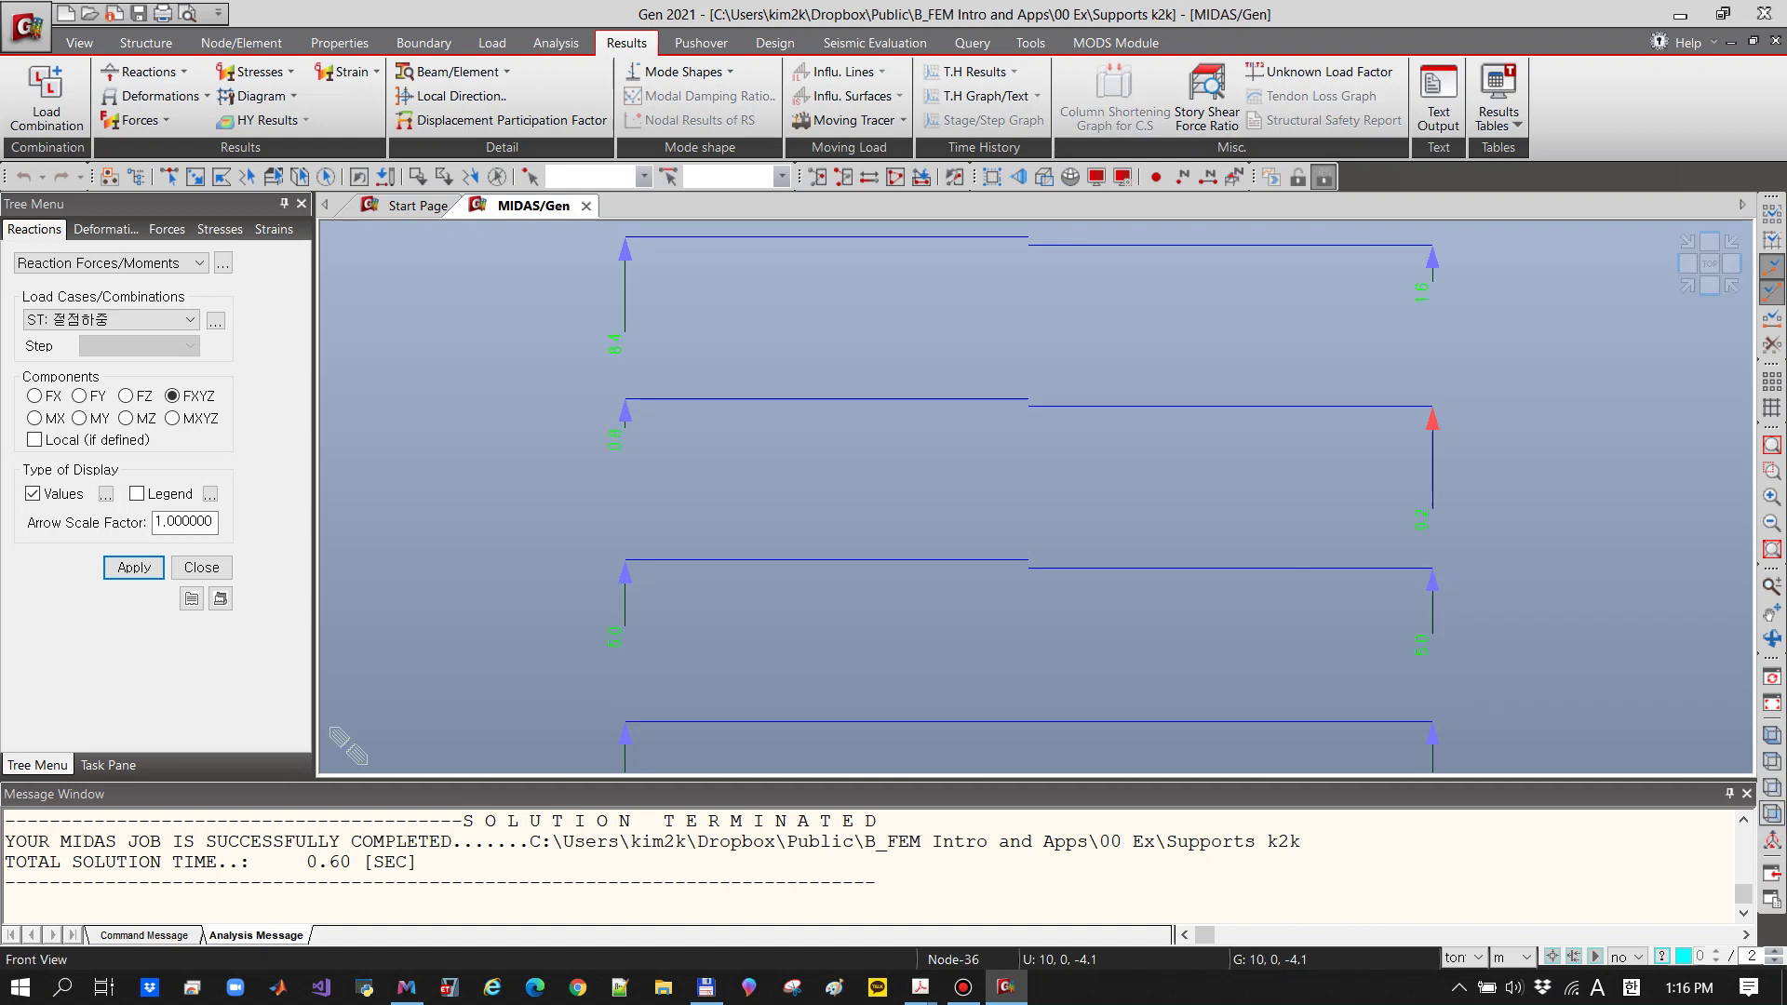
pyautogui.click(1772, 813)
pyautogui.moveTo(1157, 779); pyautogui.dragTo(1159, 828)
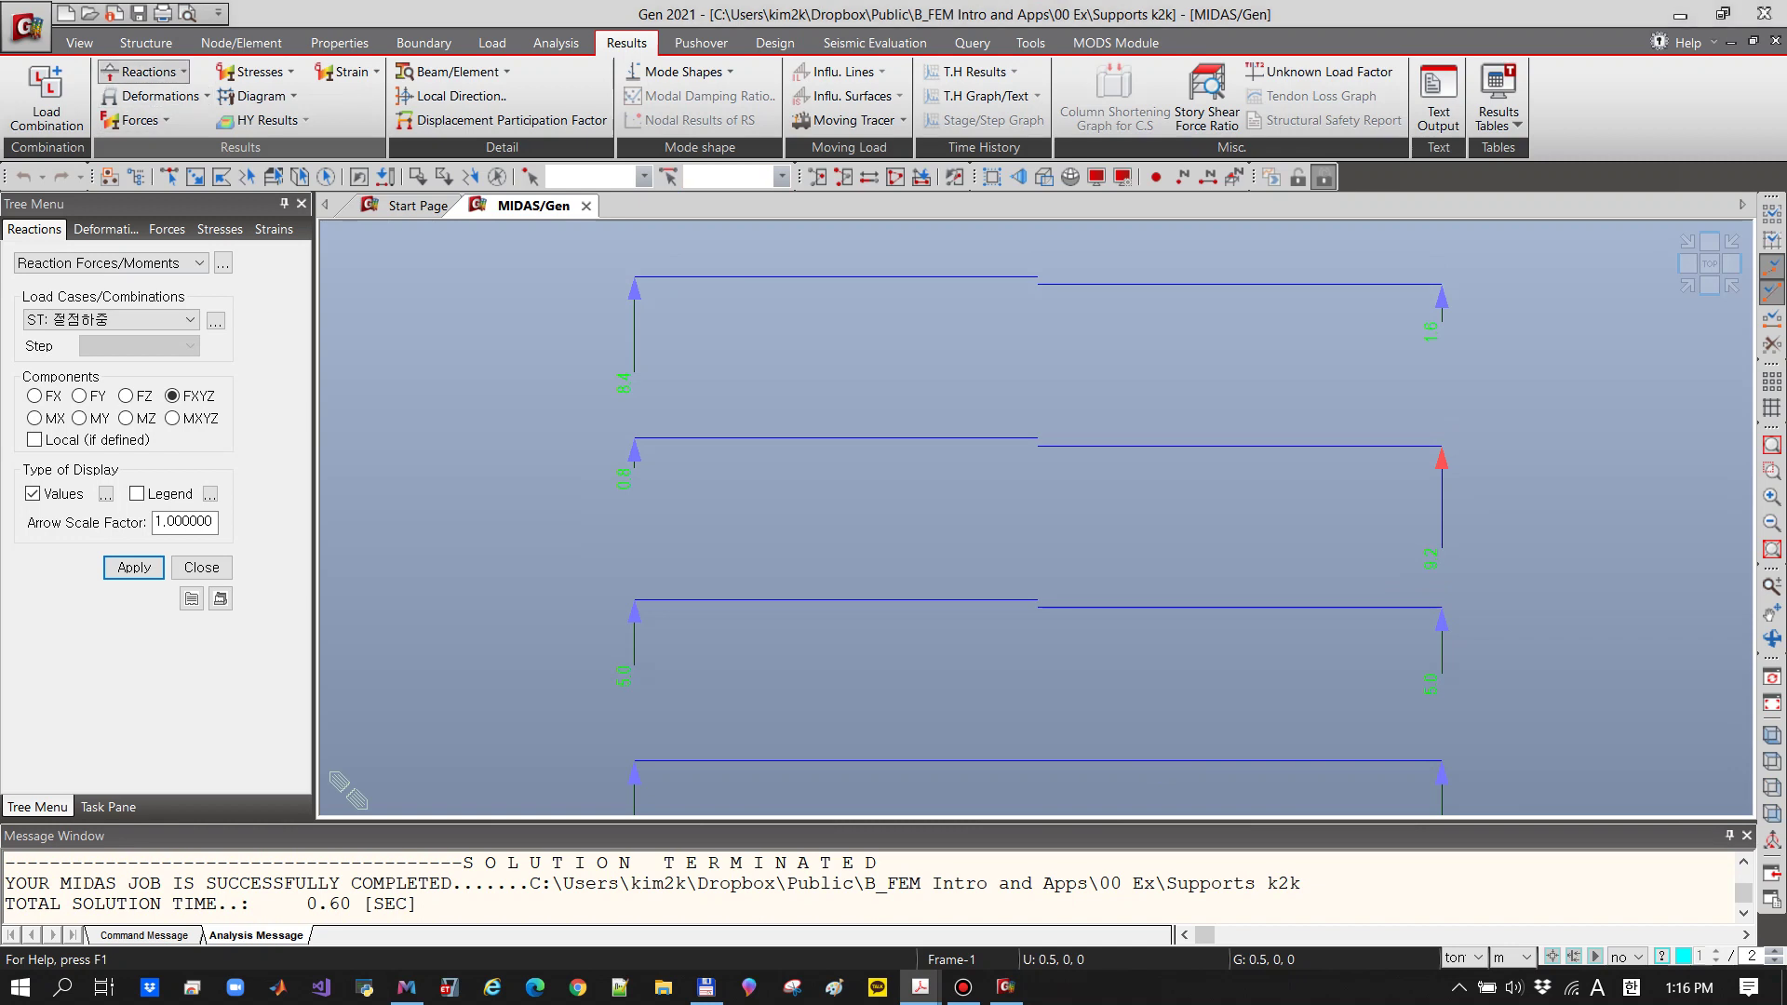
# Display the DXYZ displacement contour with the deformed and undeformed shapes and without values
pyautogui.click(147, 71)
pyautogui.click(160, 96)
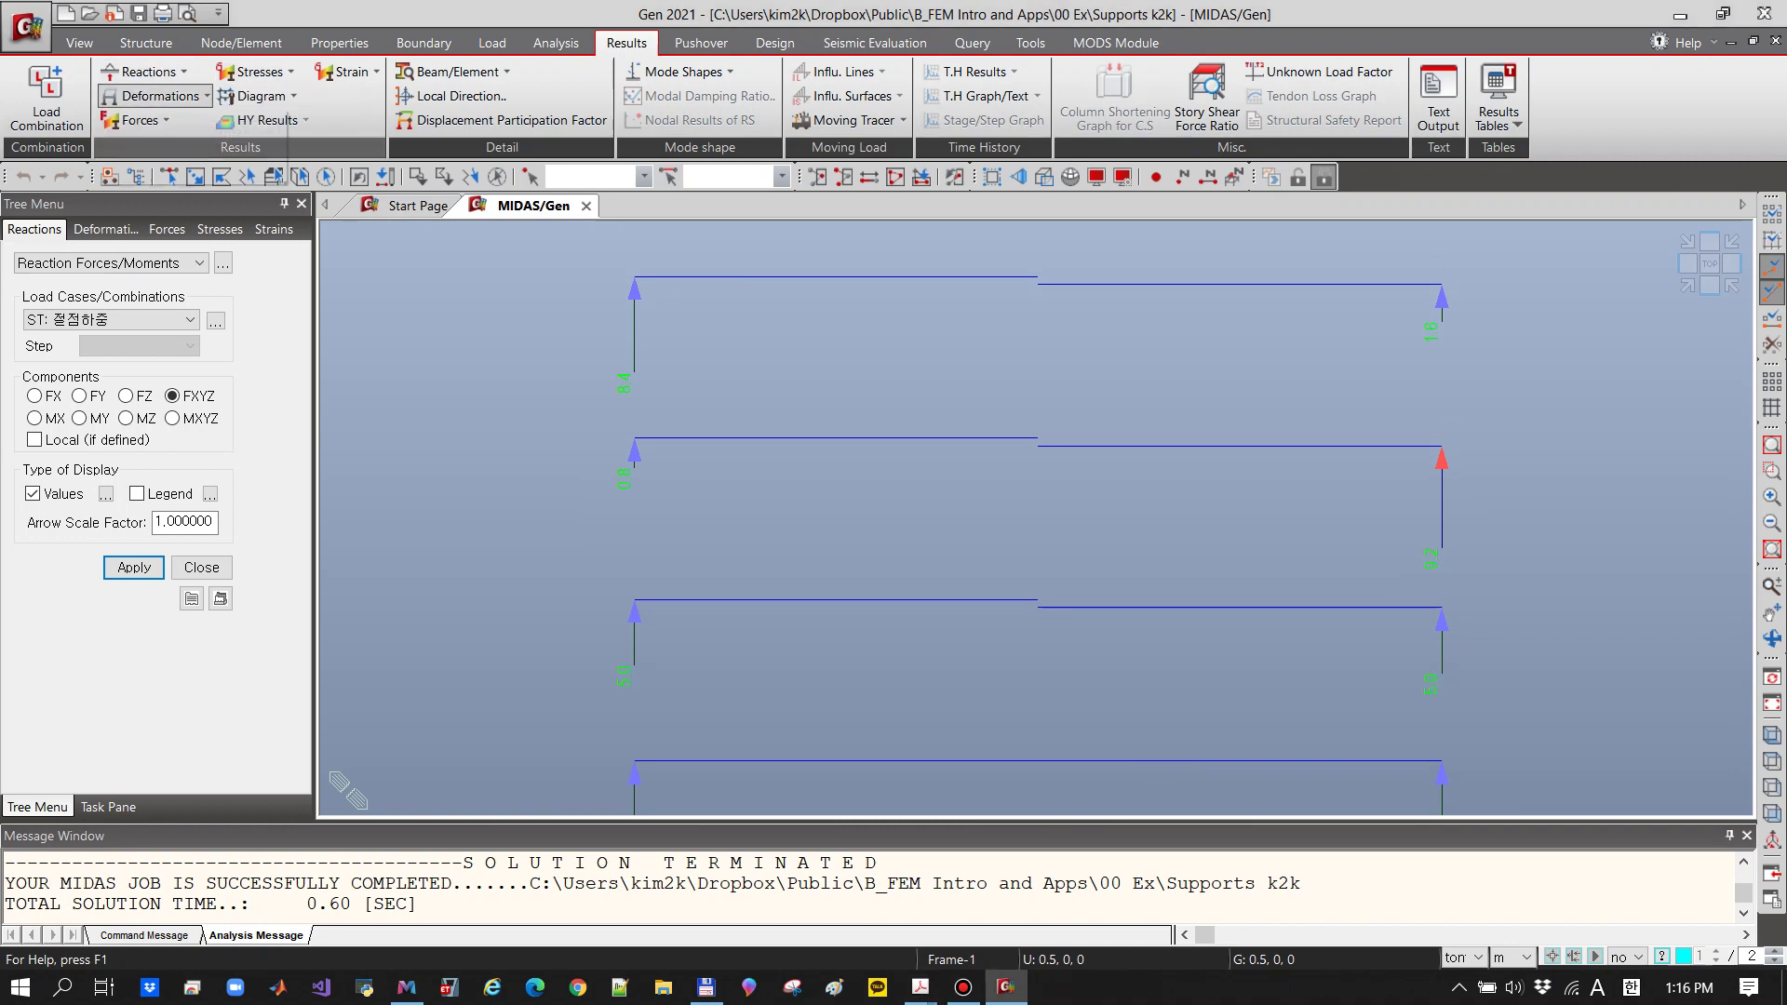
pyautogui.click(158, 140)
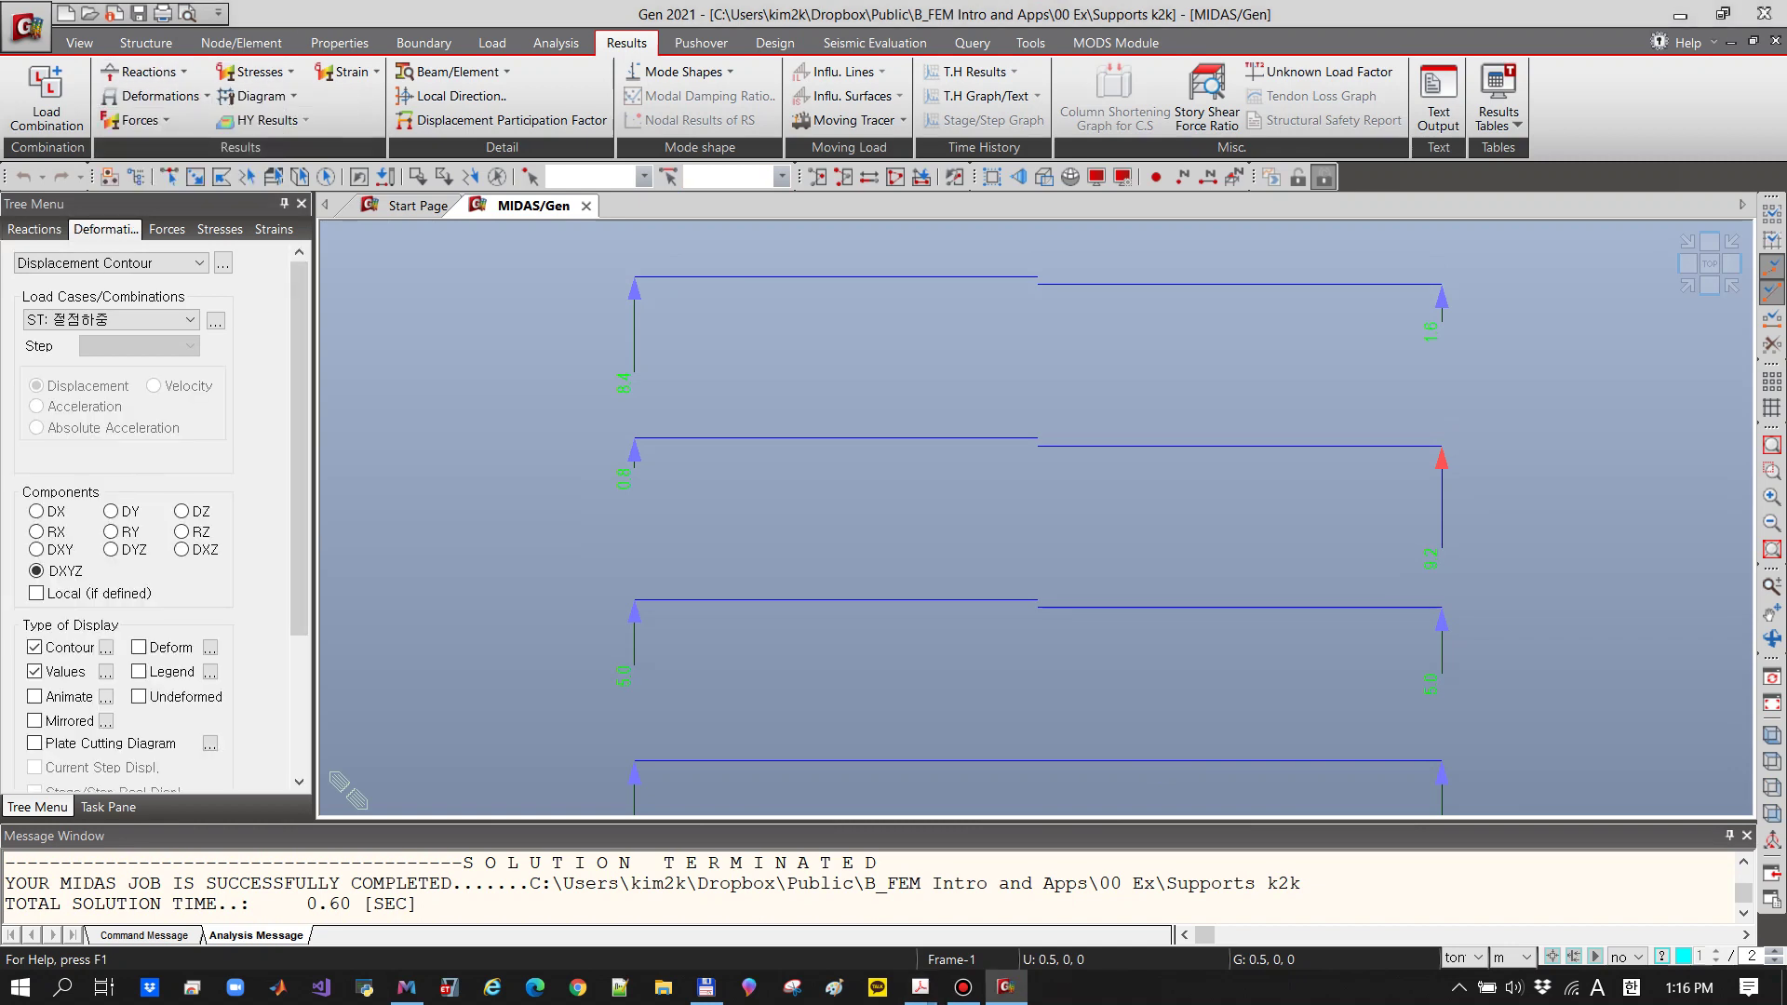
pyautogui.moveTo(300, 446); pyautogui.dragTo(299, 544)
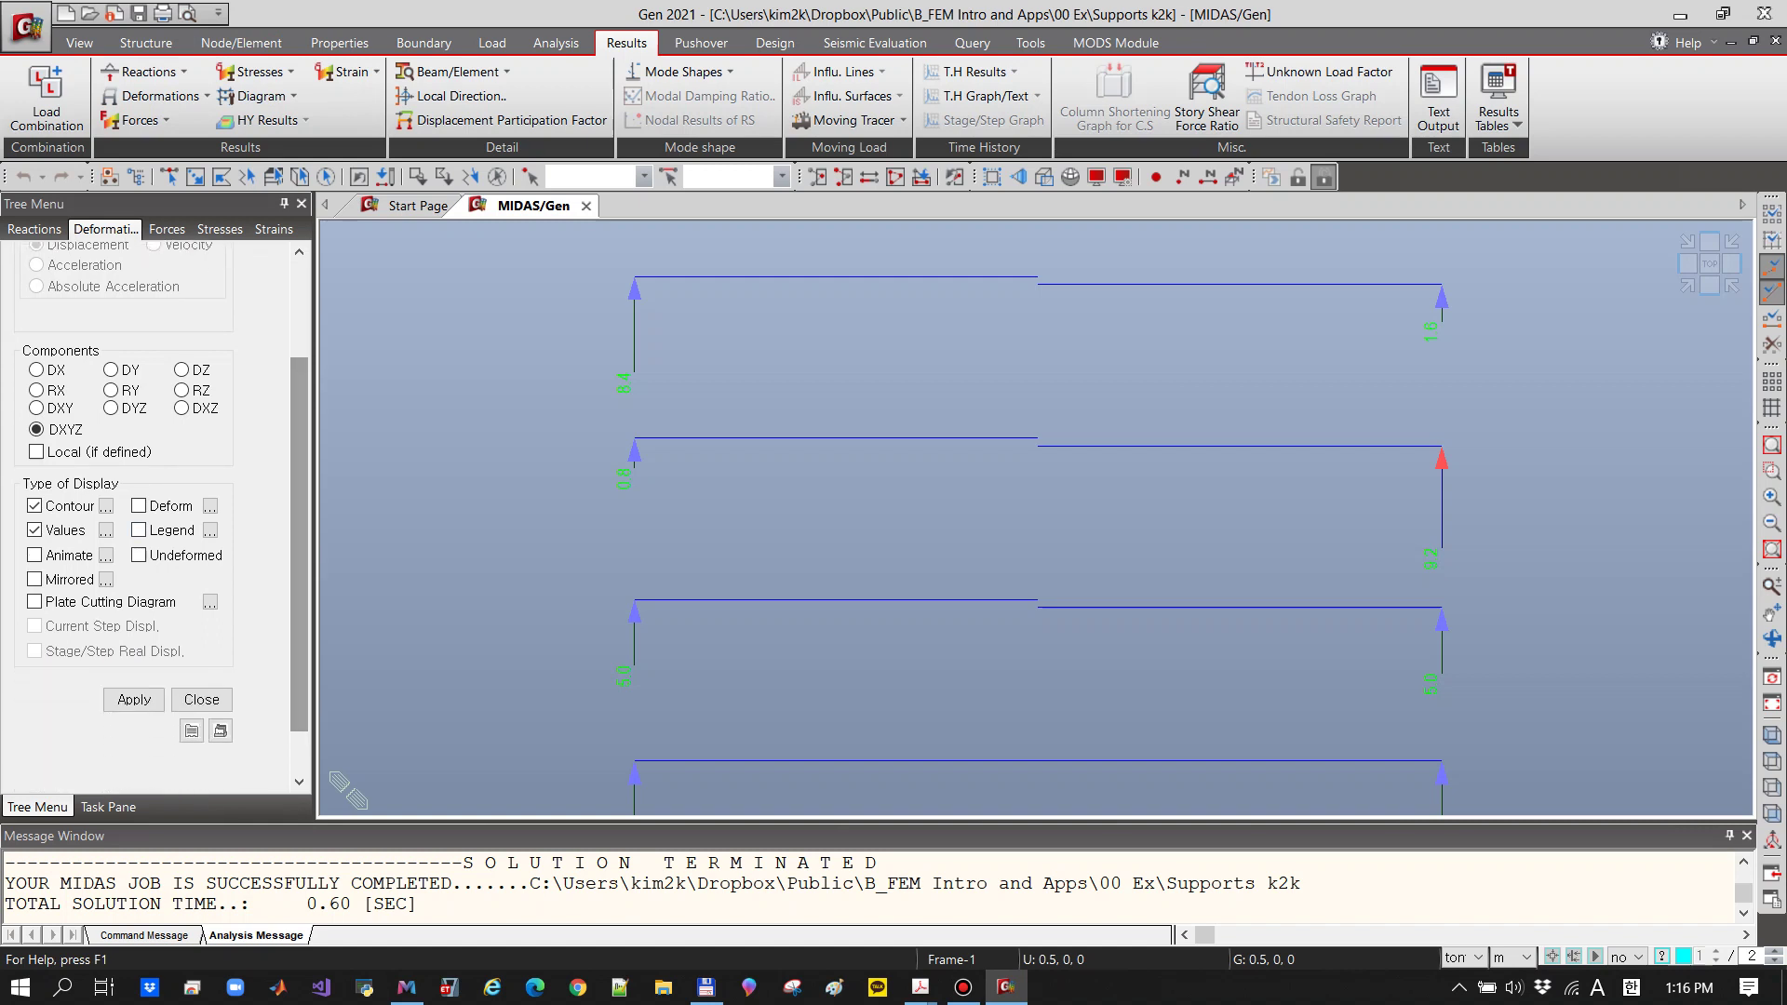
pyautogui.click(137, 505)
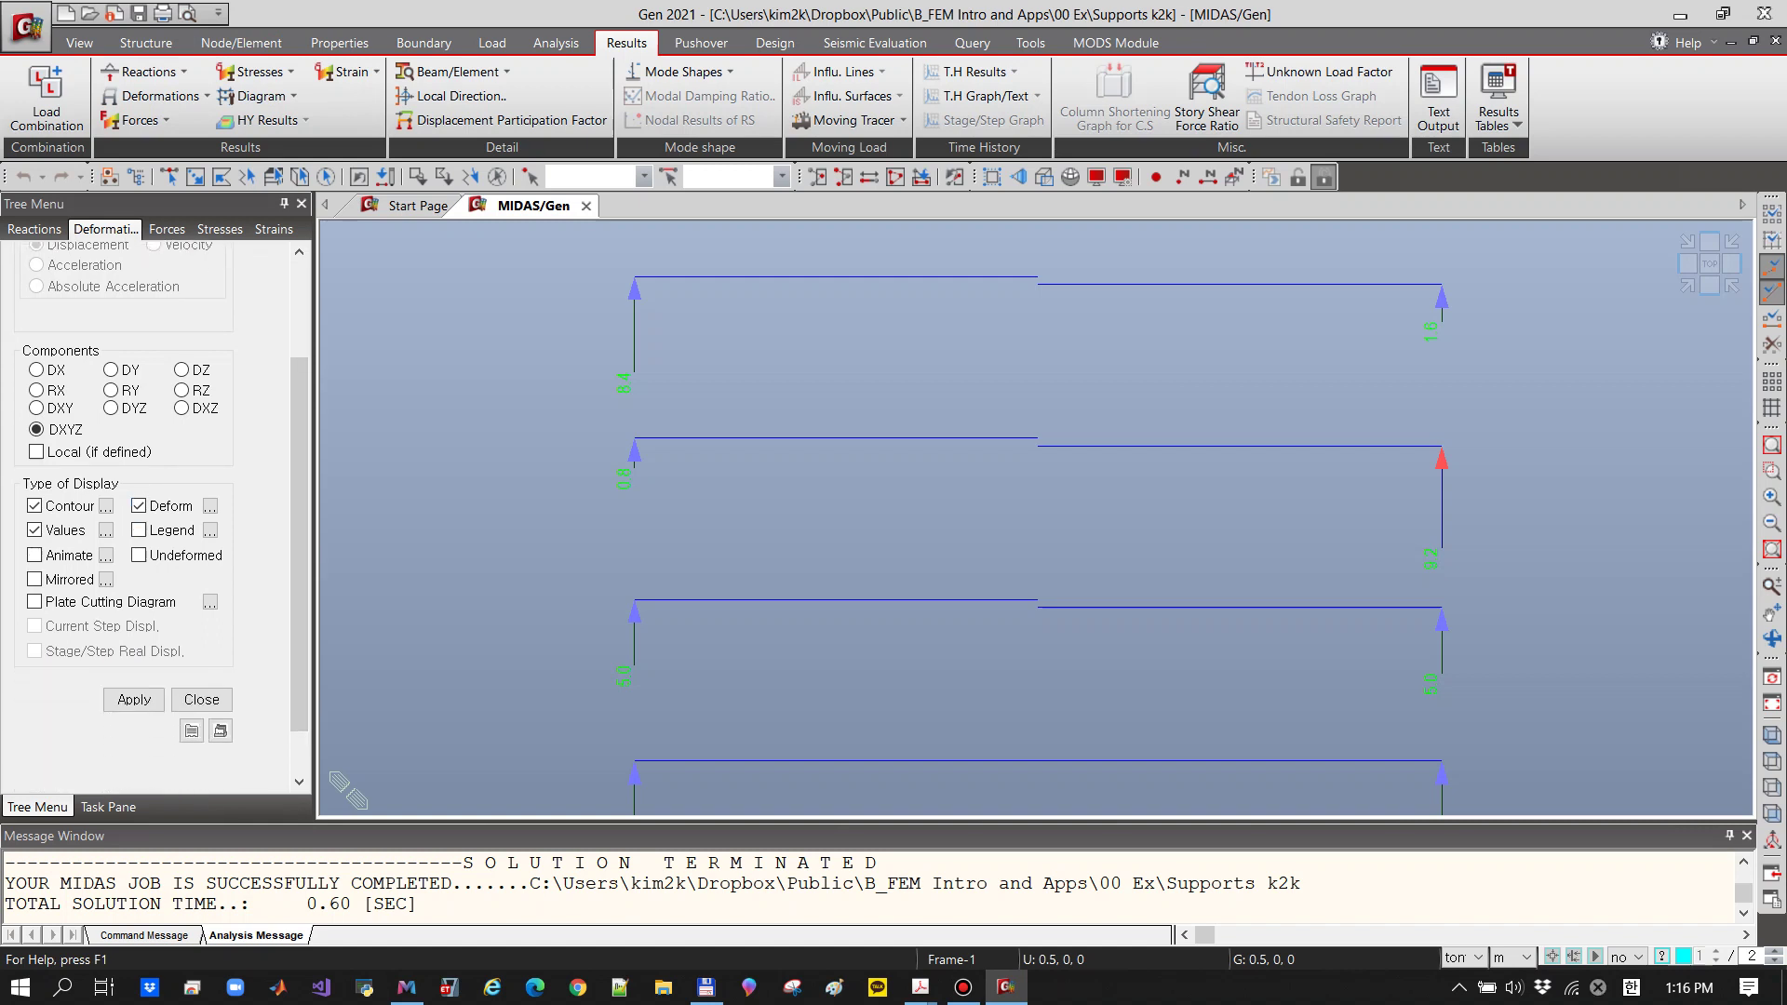
pyautogui.click(34, 529)
pyautogui.click(138, 555)
pyautogui.click(134, 699)
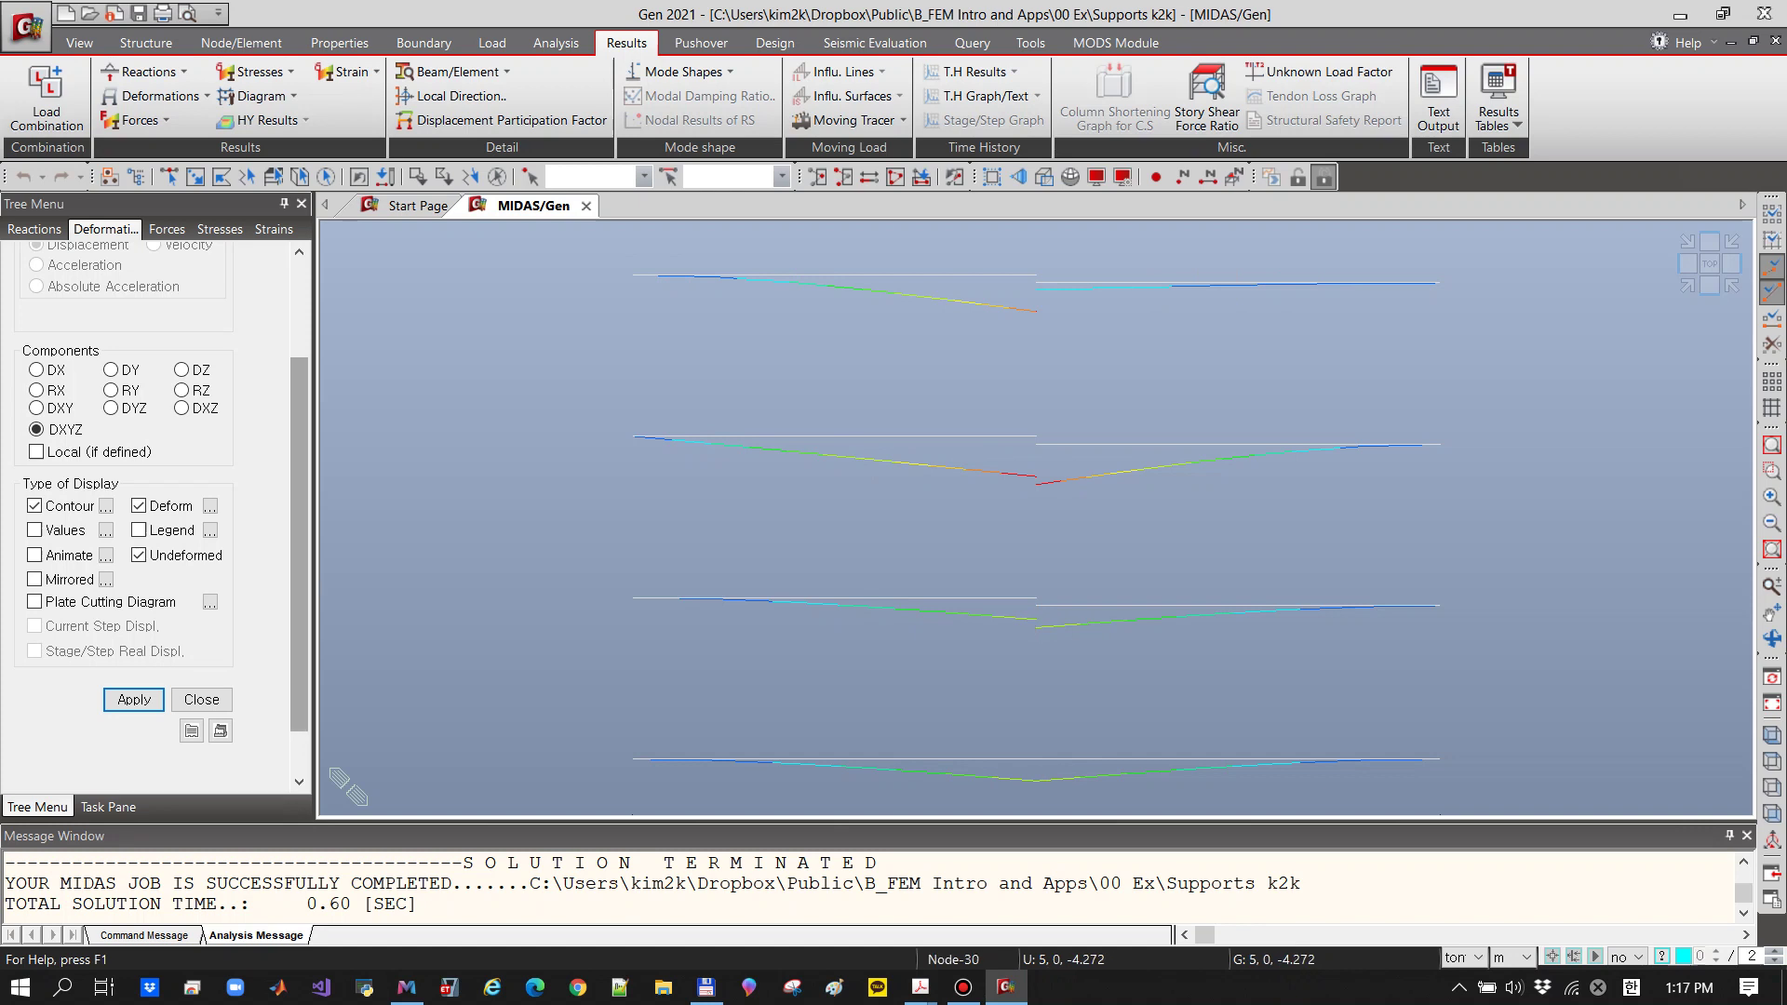
# Open the Beam Diagrams force results and bring their display options into view
pyautogui.scroll(3, 299, 540)
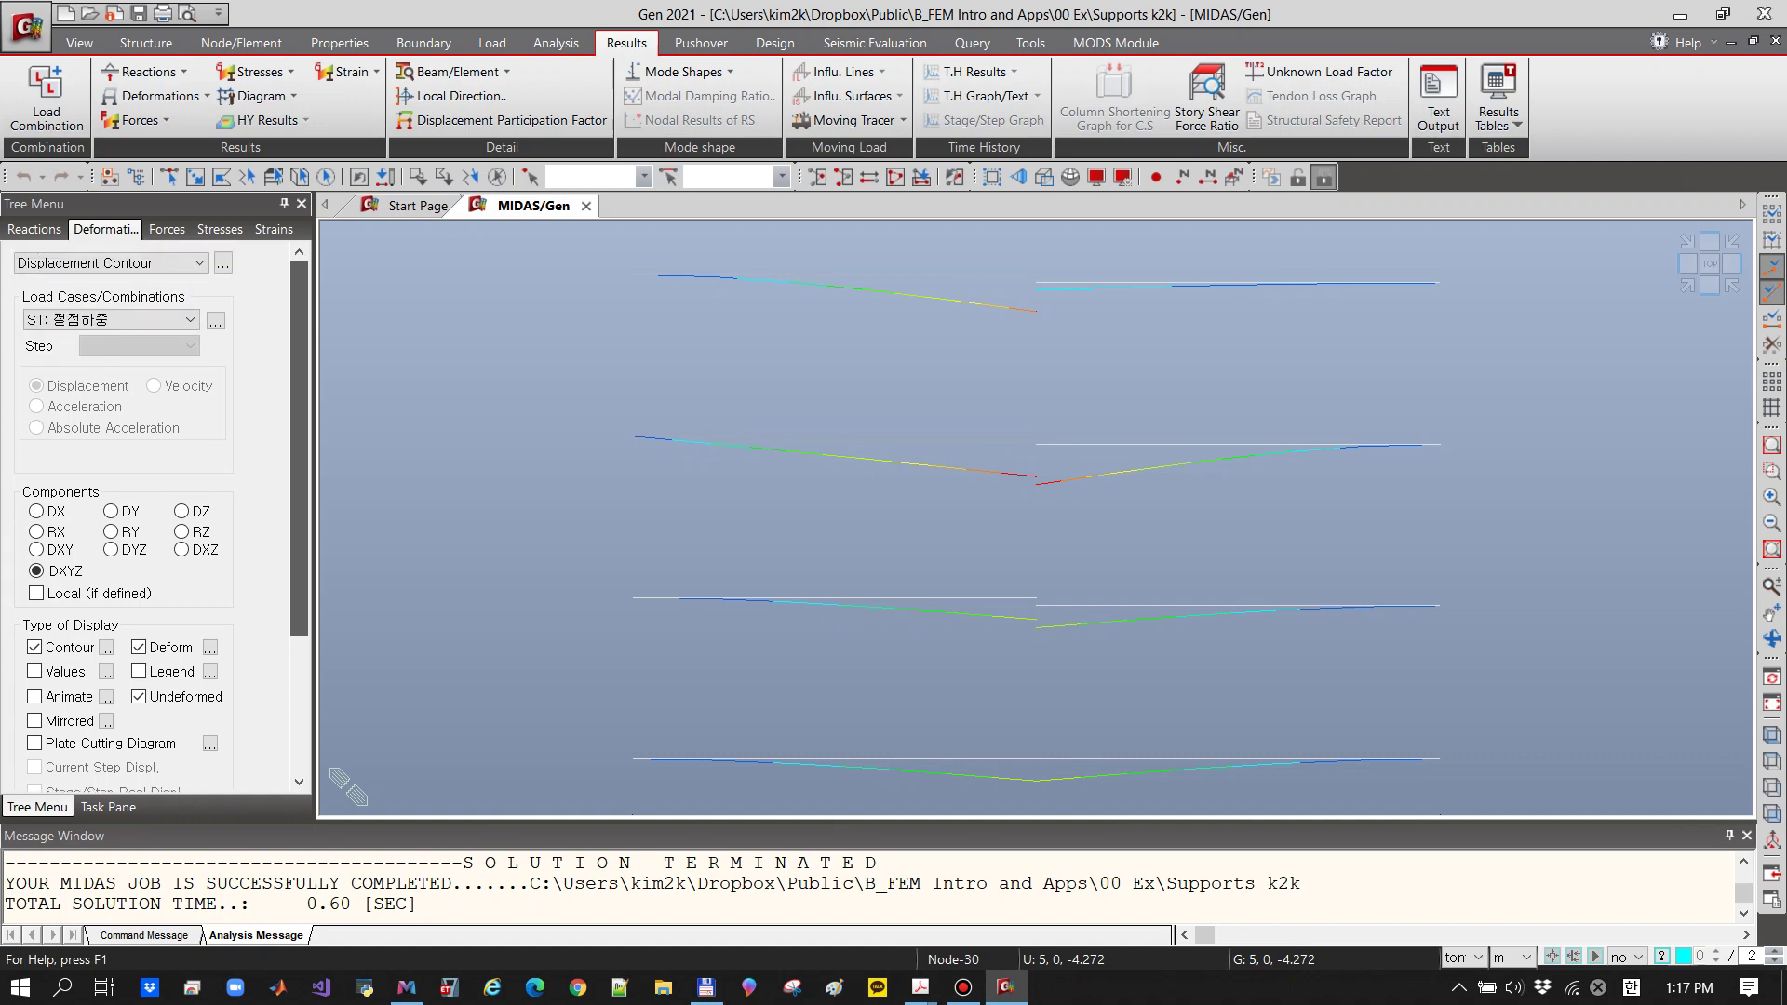
pyautogui.click(134, 120)
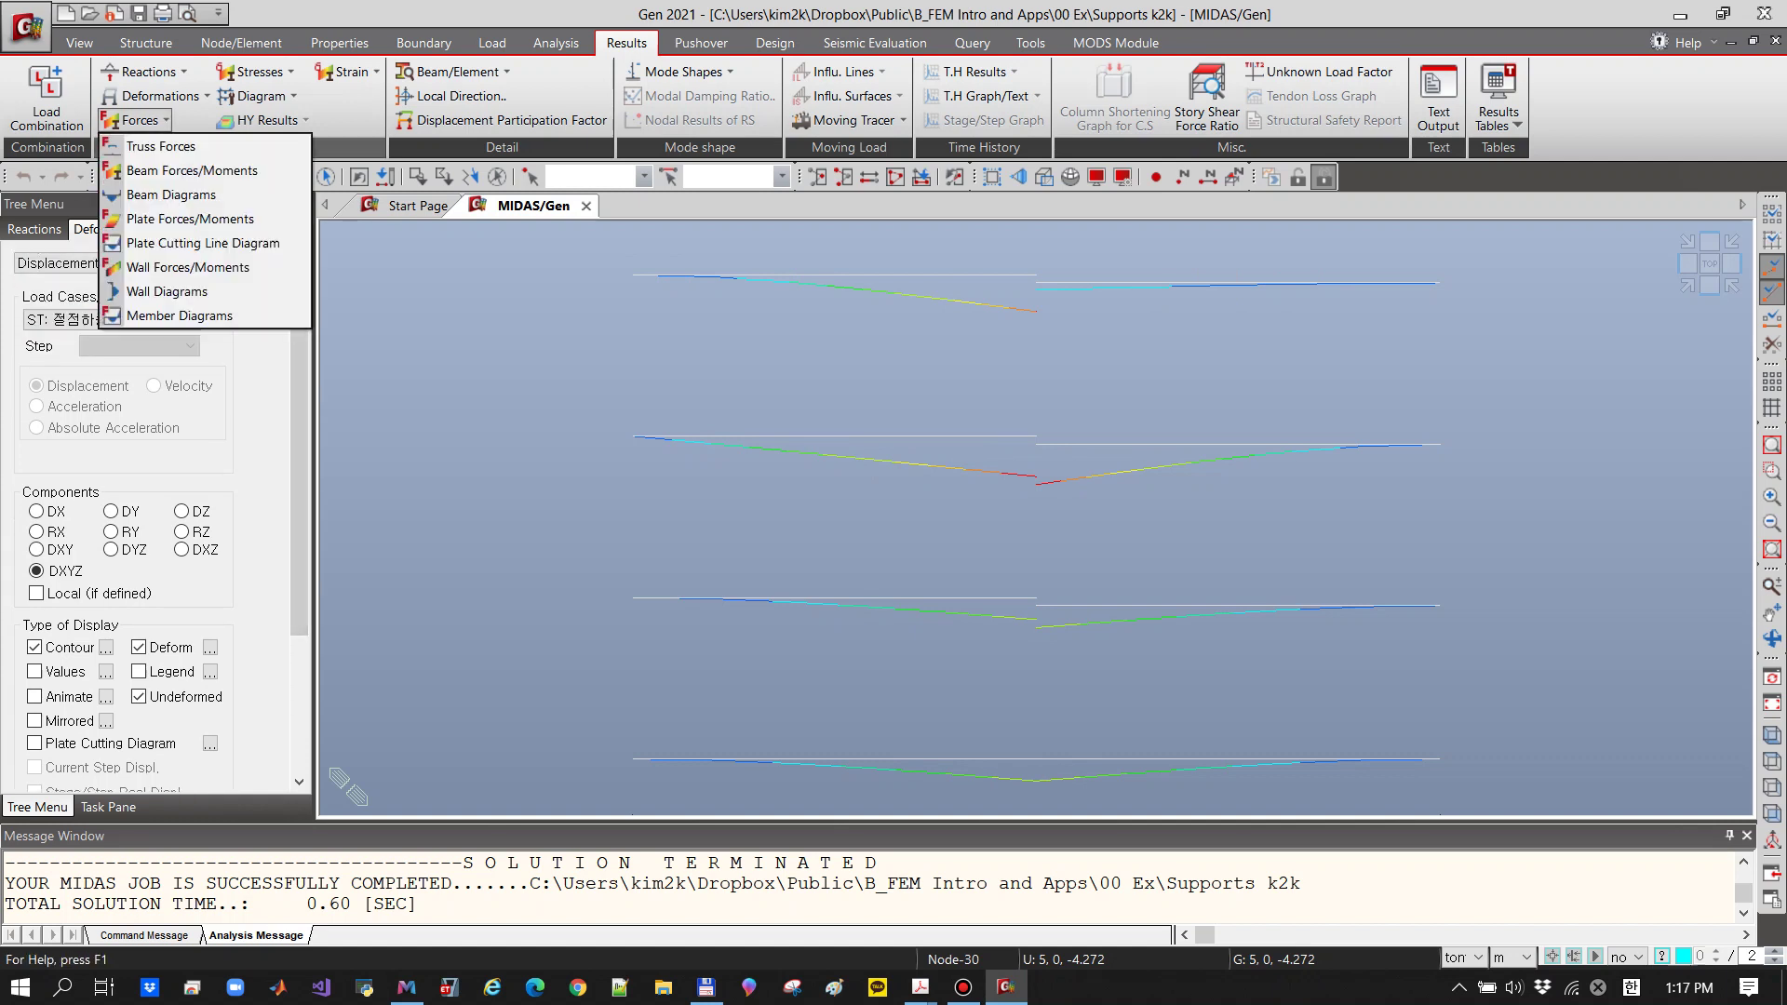
pyautogui.click(168, 195)
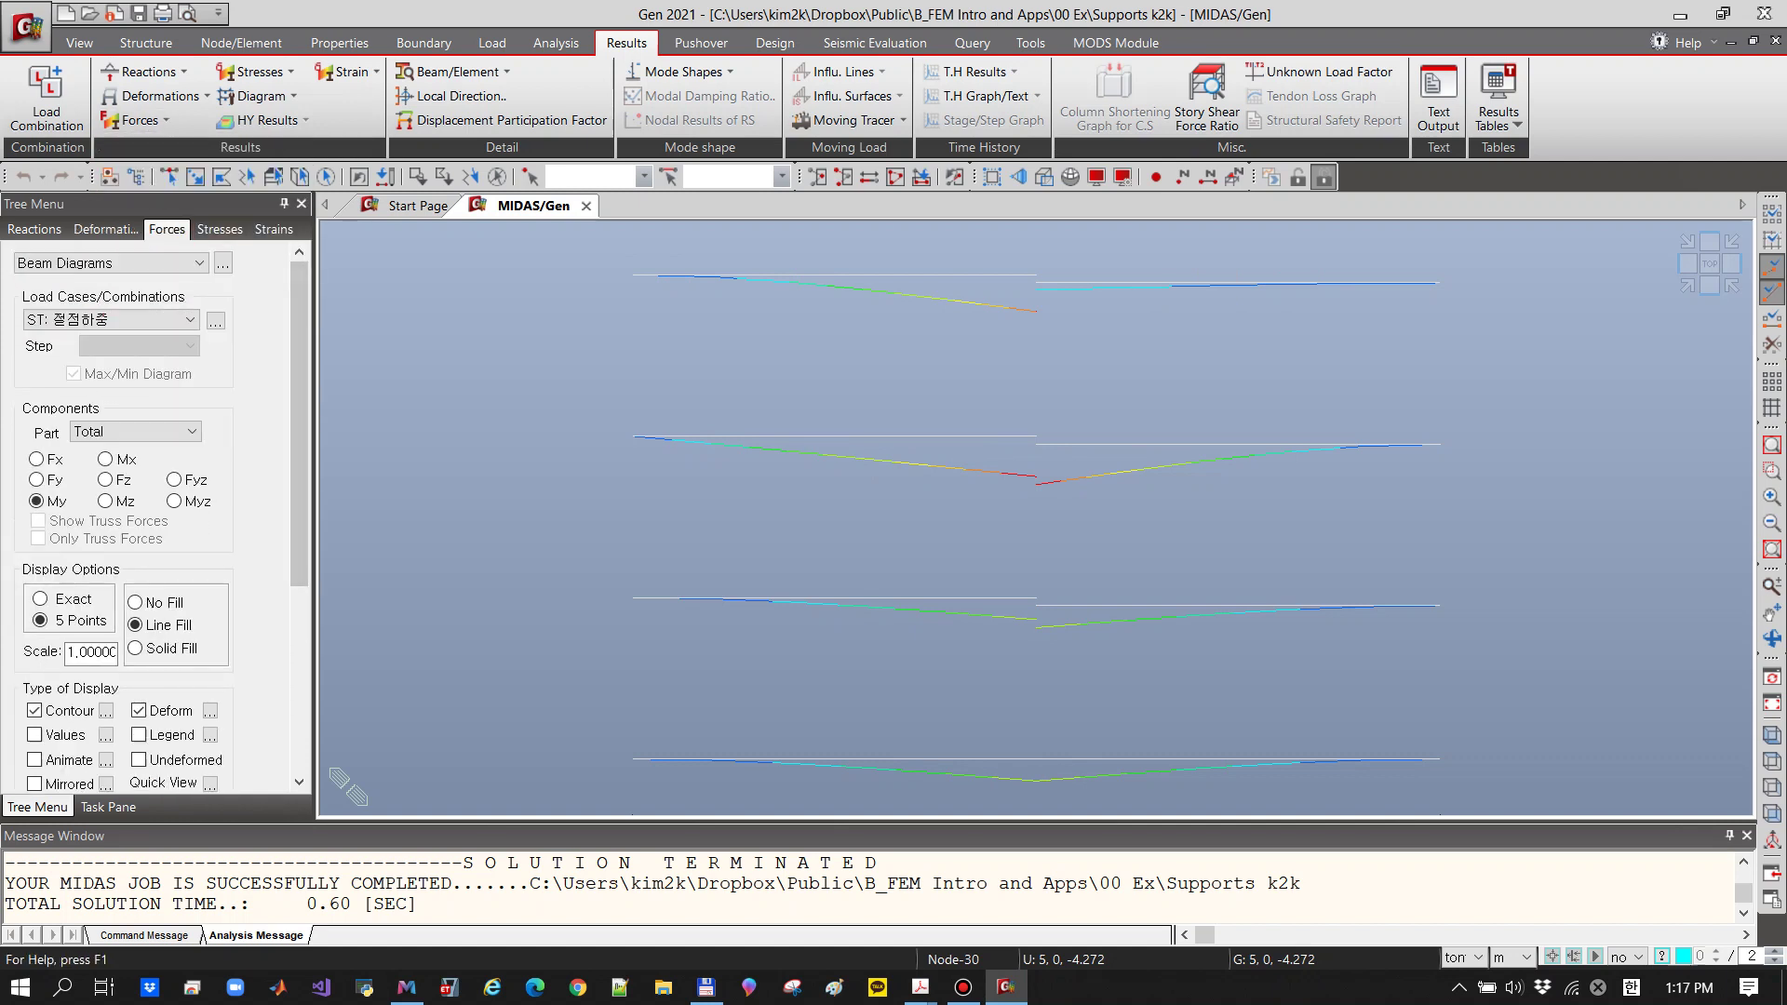
pyautogui.scroll(-2, 299, 540)
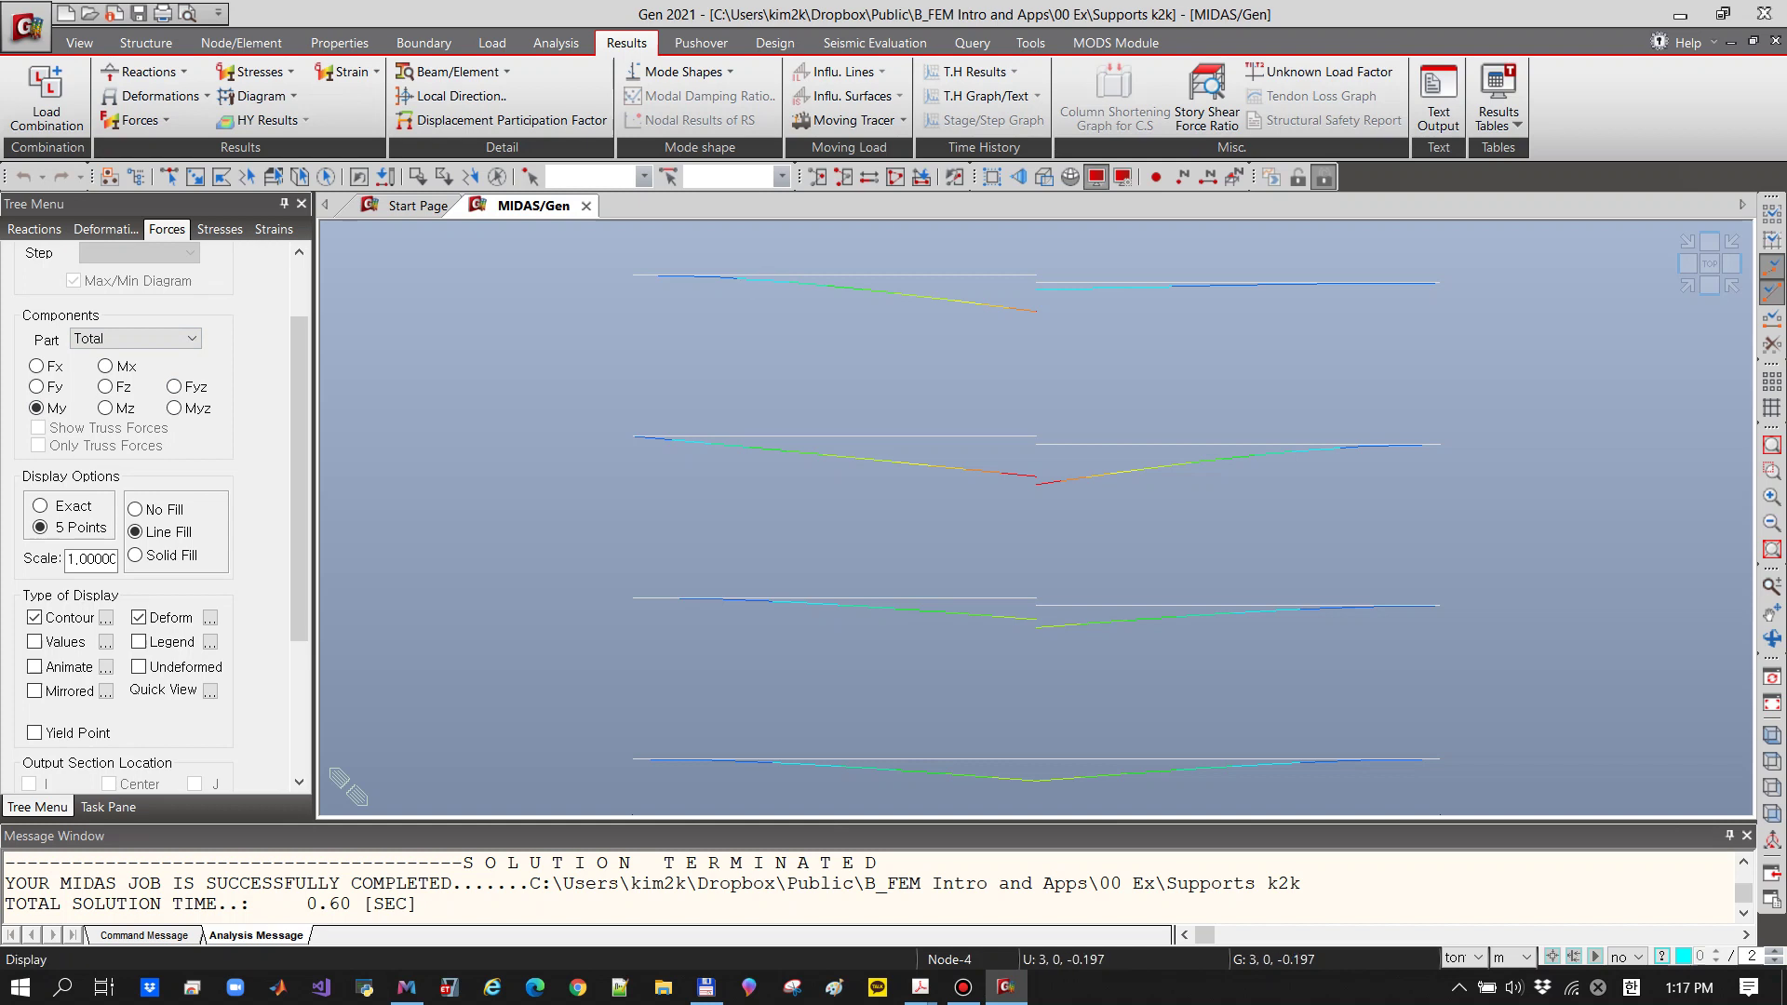
# Display the local axes of the elements on the model
pyautogui.click(1097, 177)
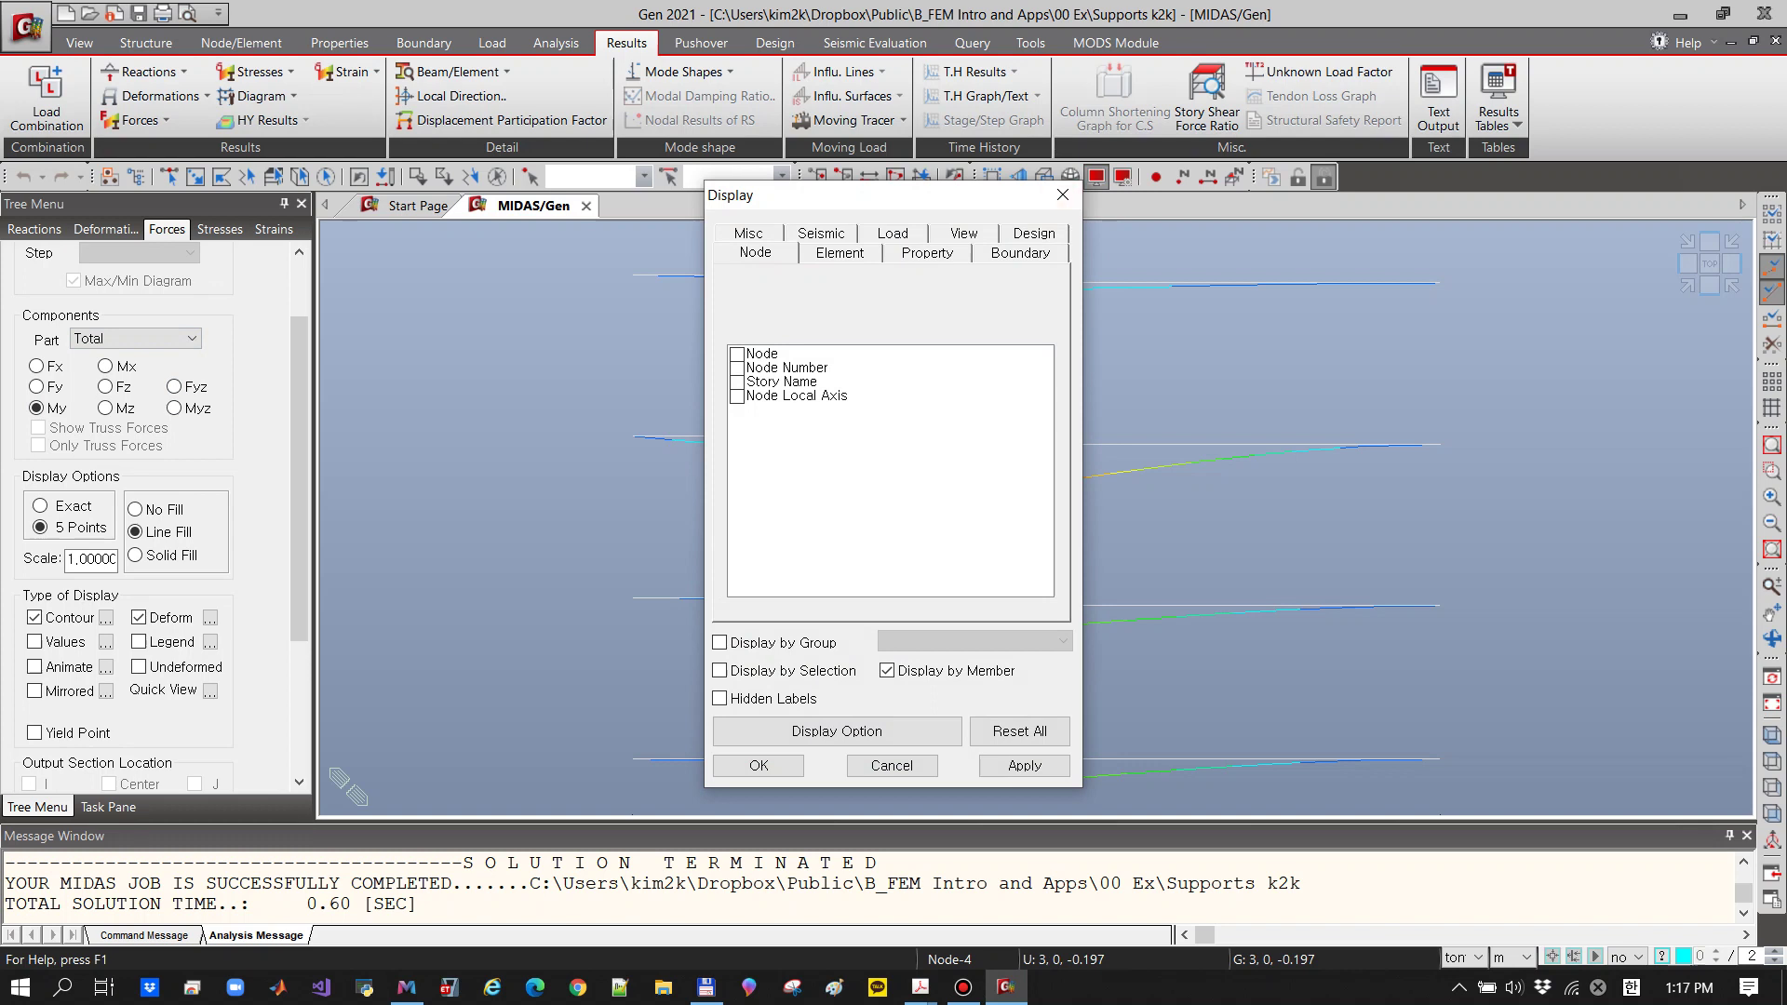
pyautogui.click(840, 253)
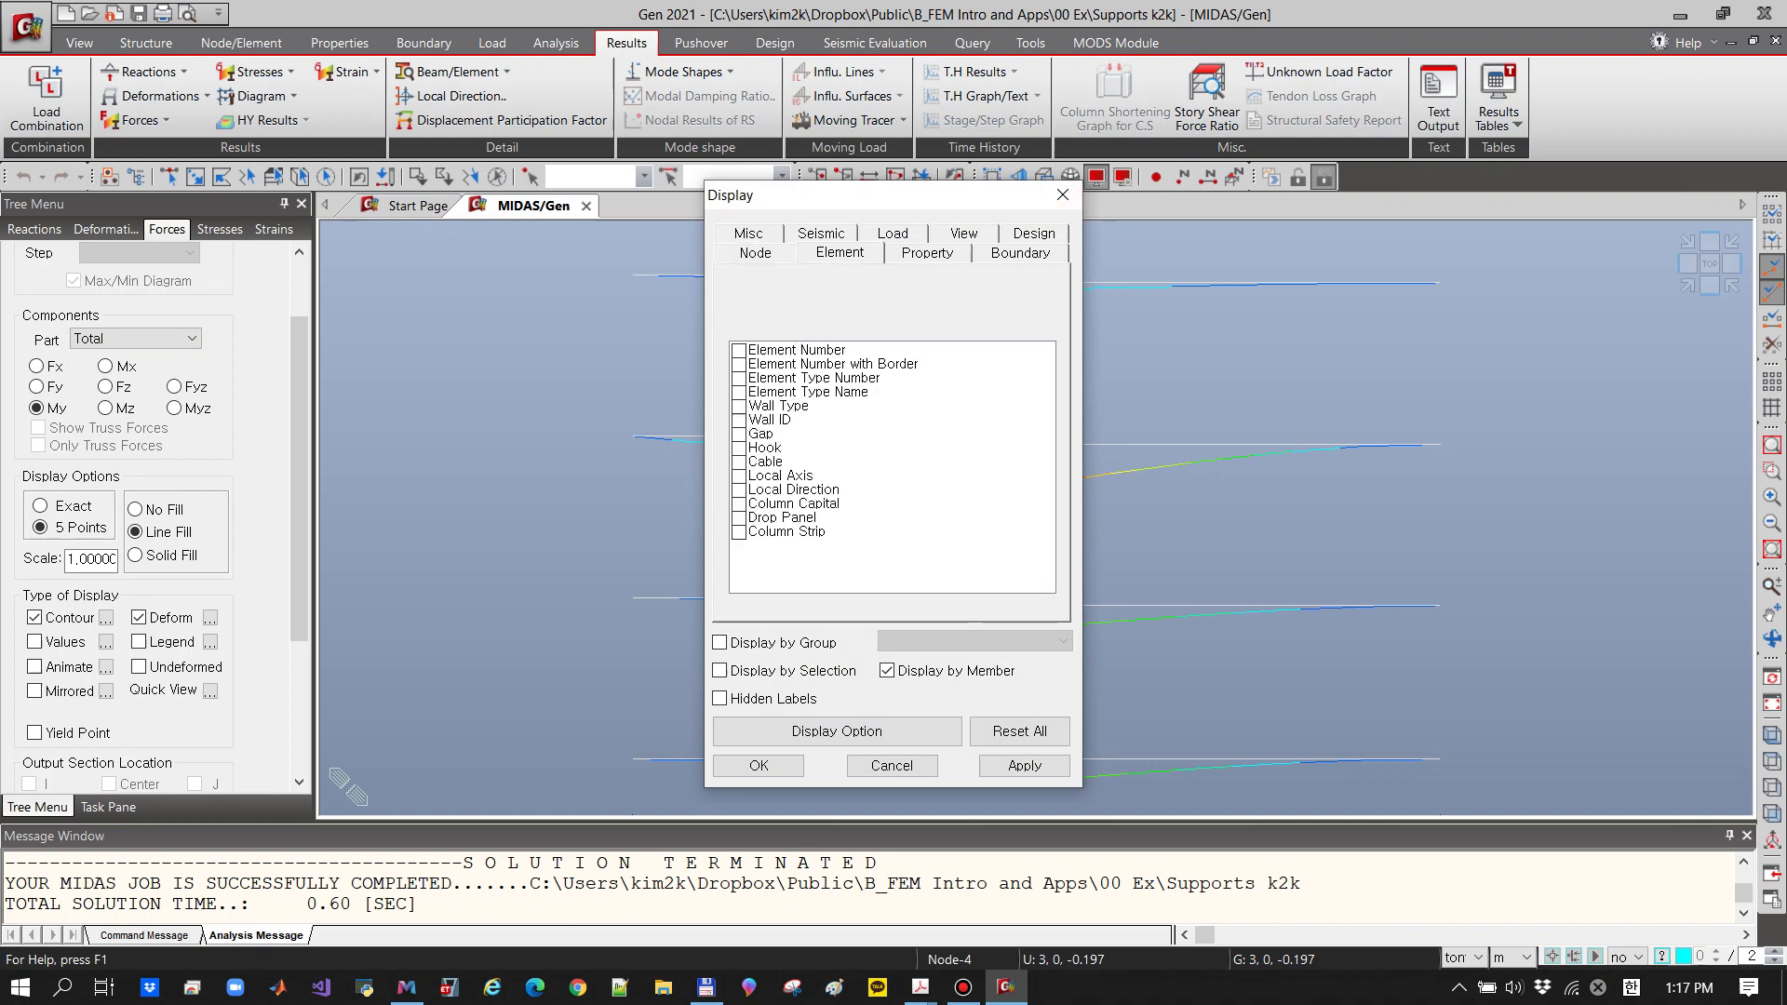
pyautogui.click(739, 475)
pyautogui.click(759, 765)
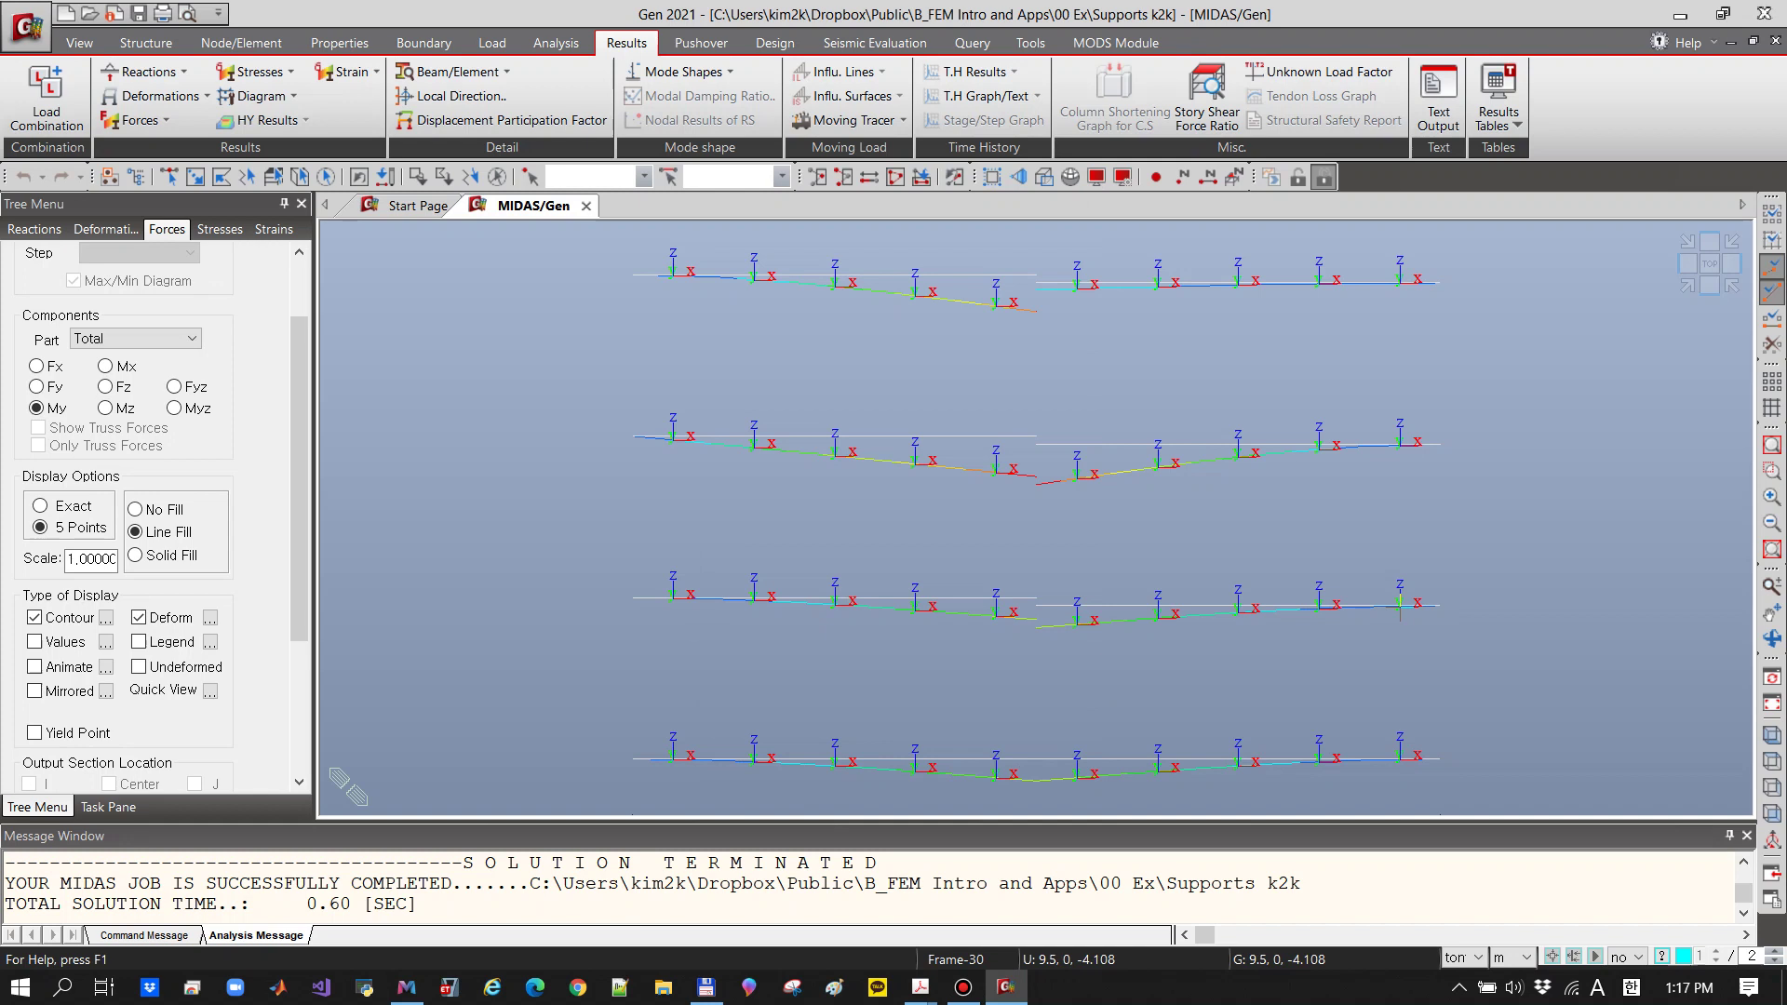
pyautogui.moveTo(1399, 605)
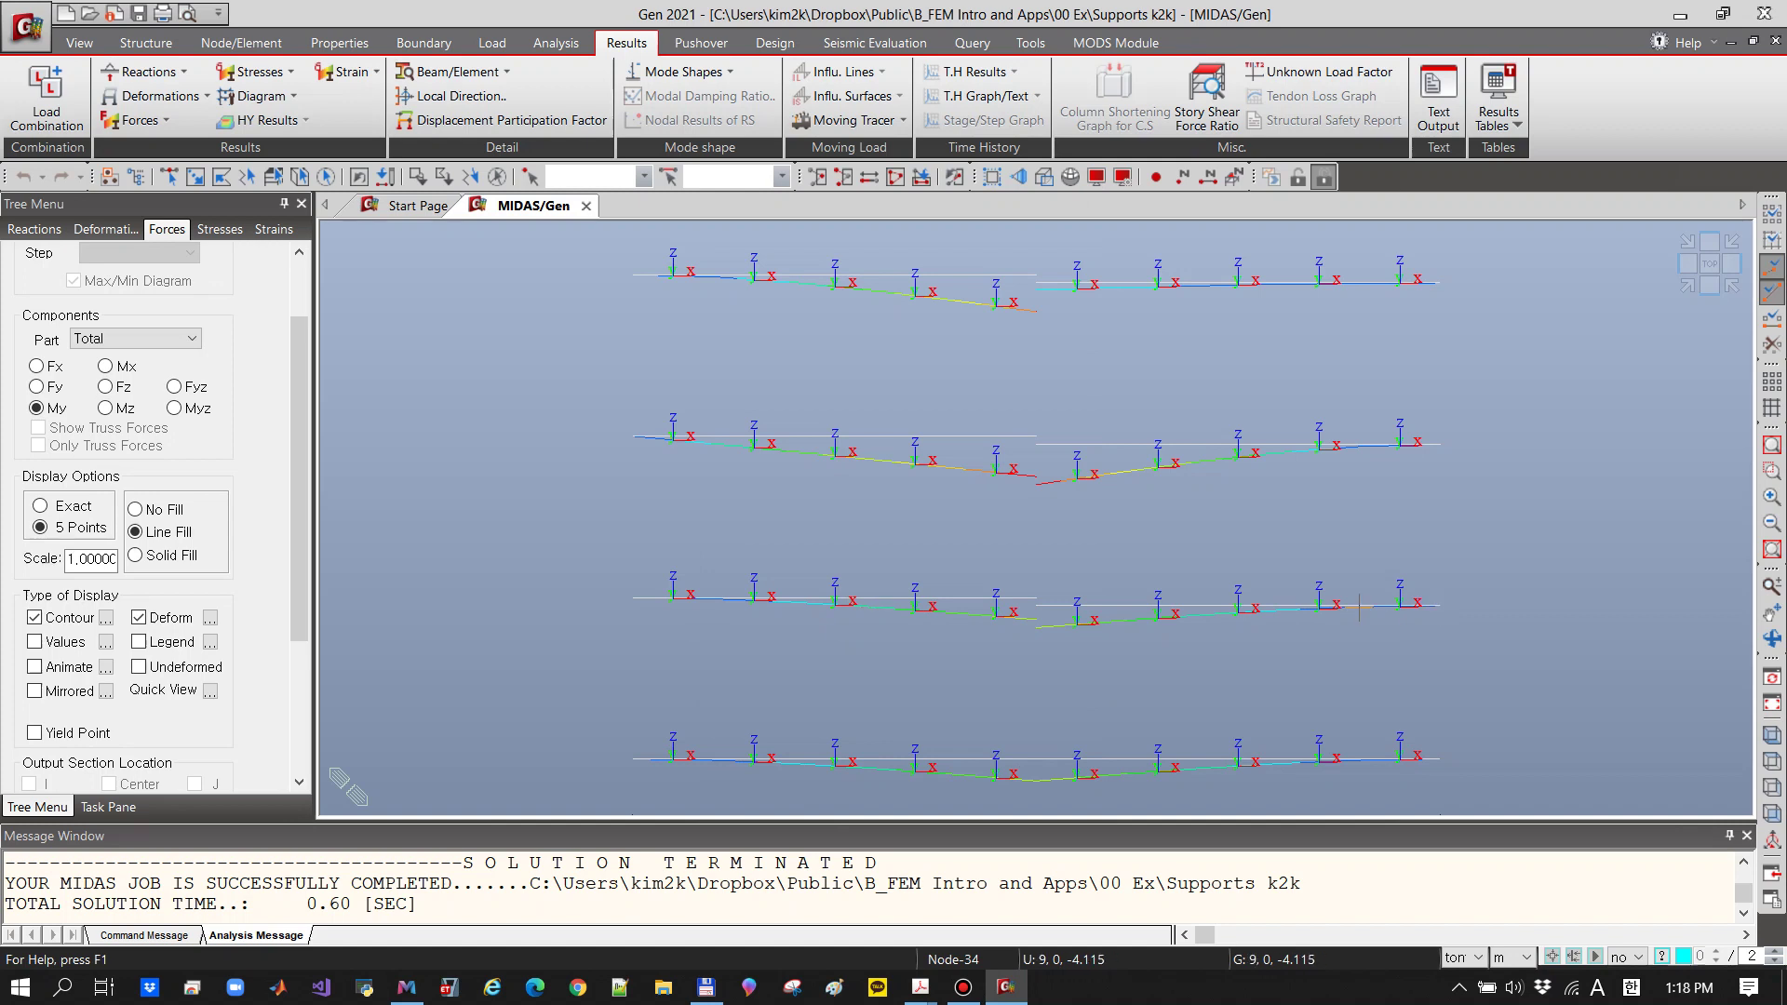
# Display the Fz beam diagrams with values and the undeformed shape, without deformation
pyautogui.scroll(1, 112, 403)
pyautogui.scroll(3, 111, 403)
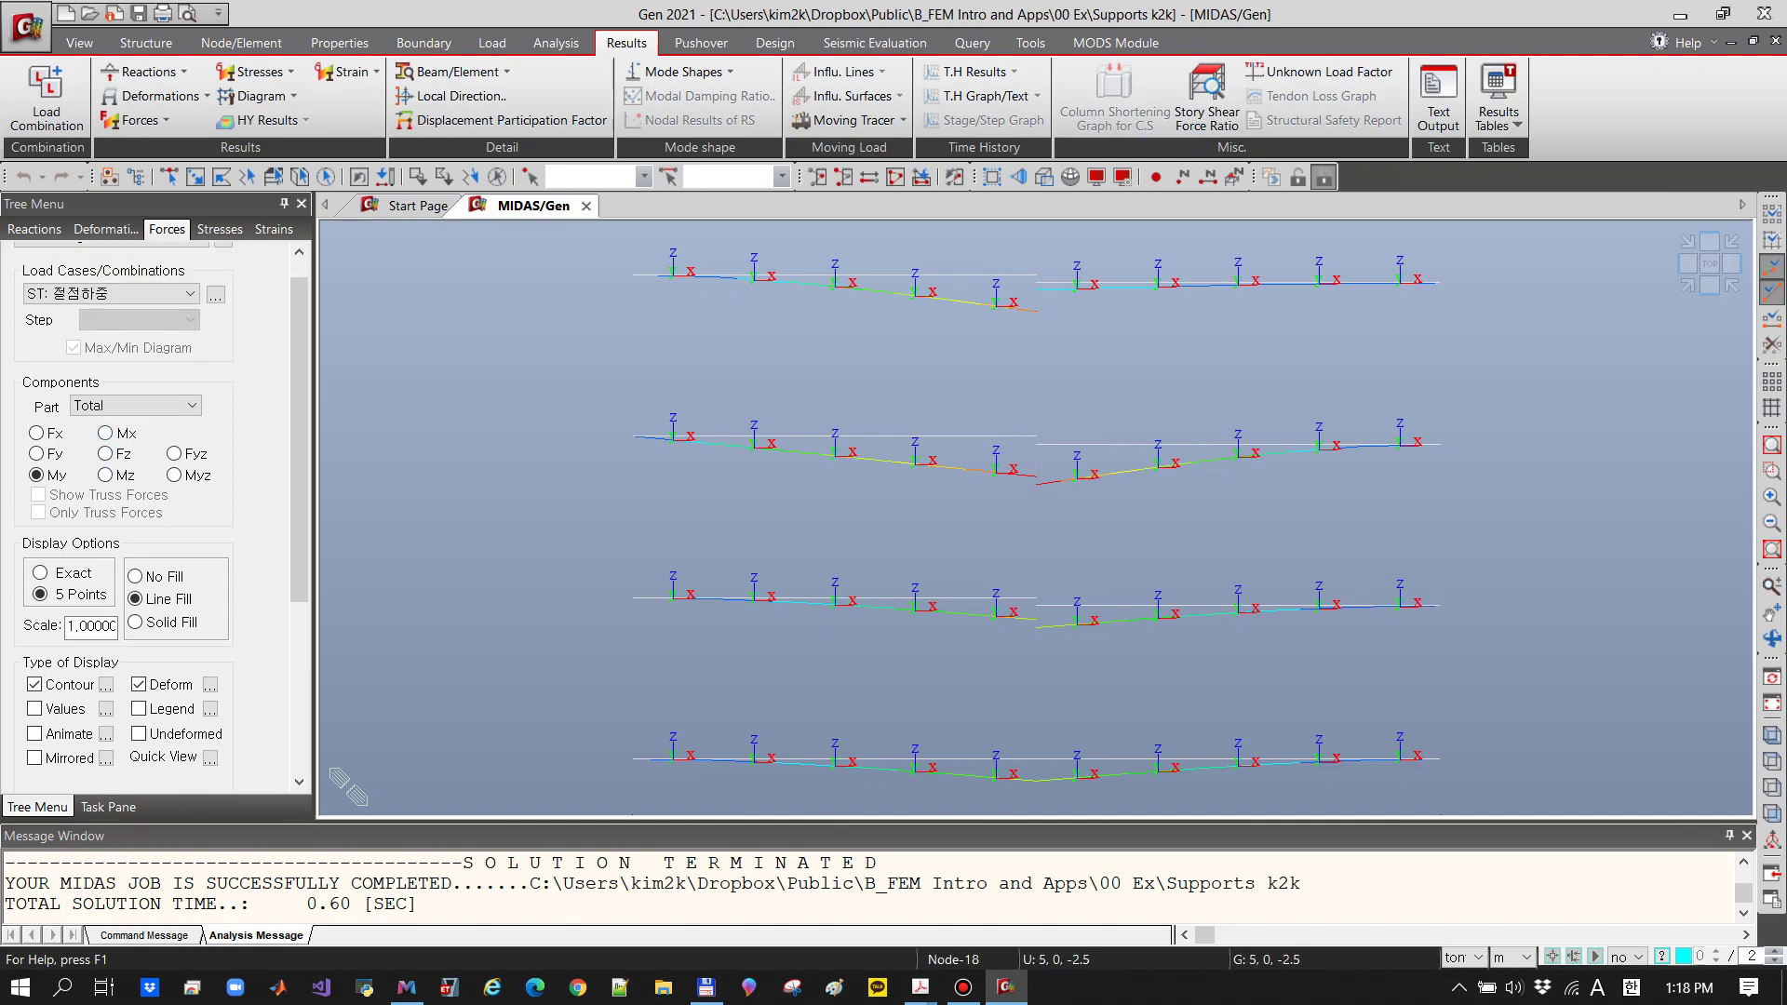
pyautogui.click(105, 453)
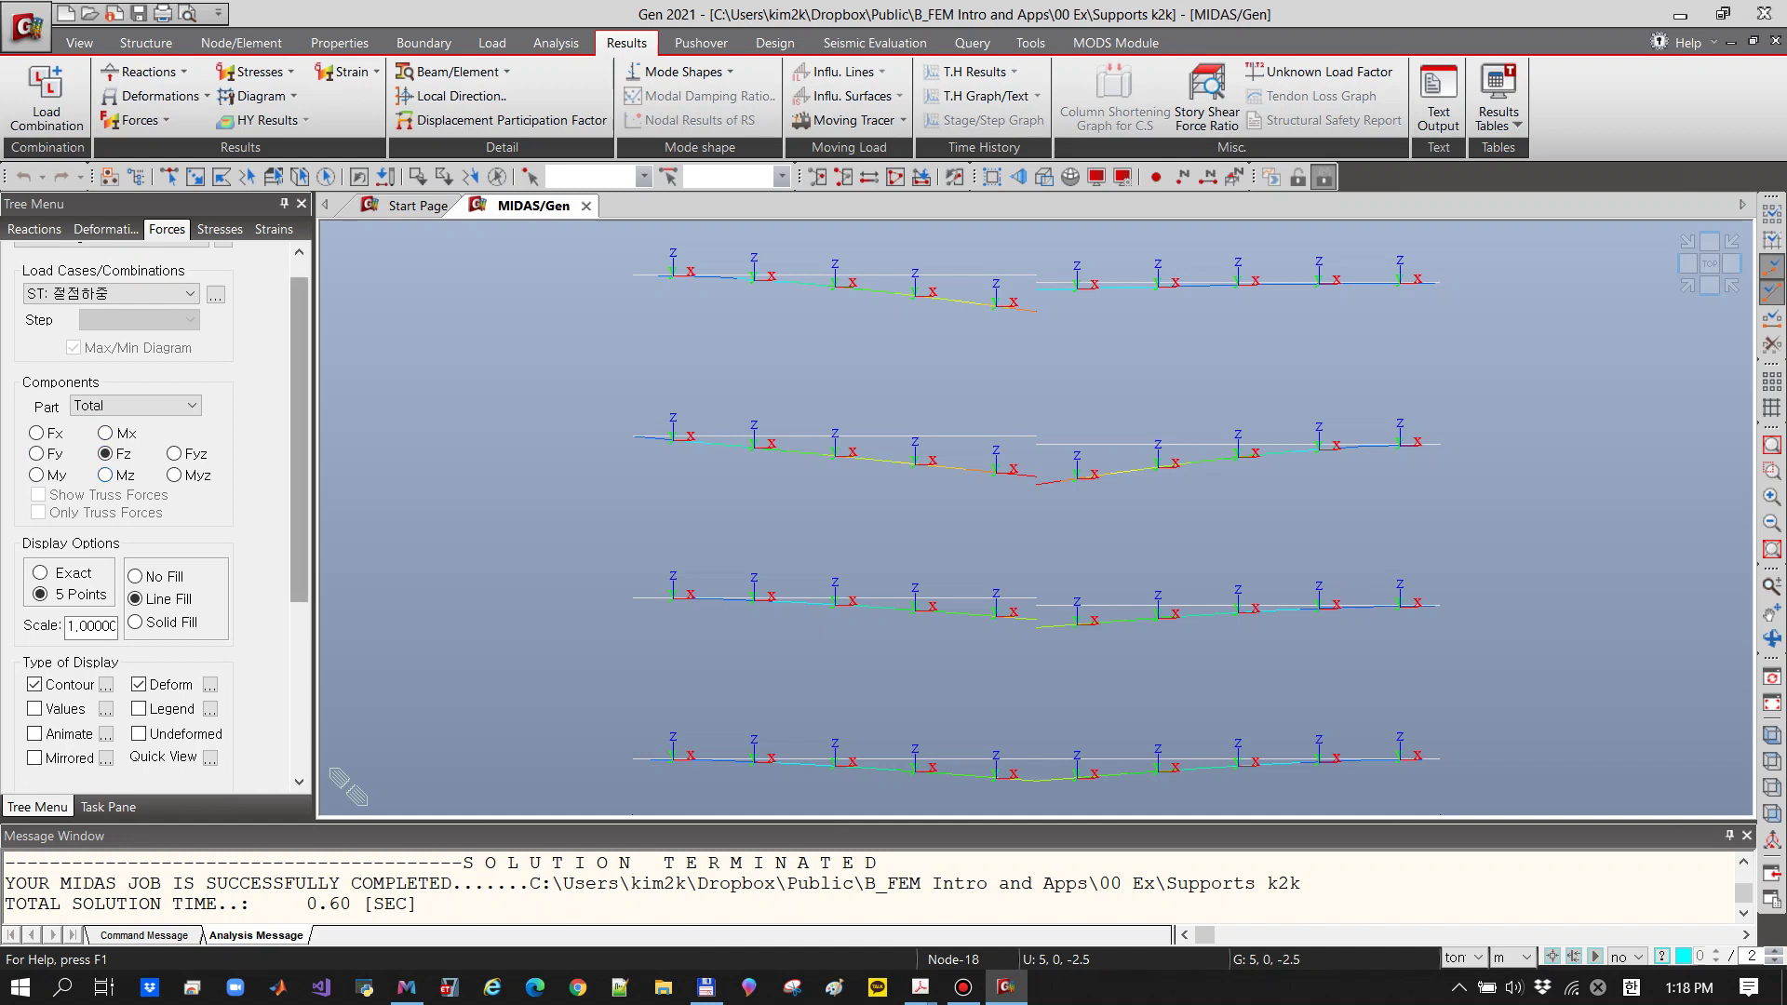
pyautogui.moveTo(299, 461); pyautogui.dragTo(299, 587)
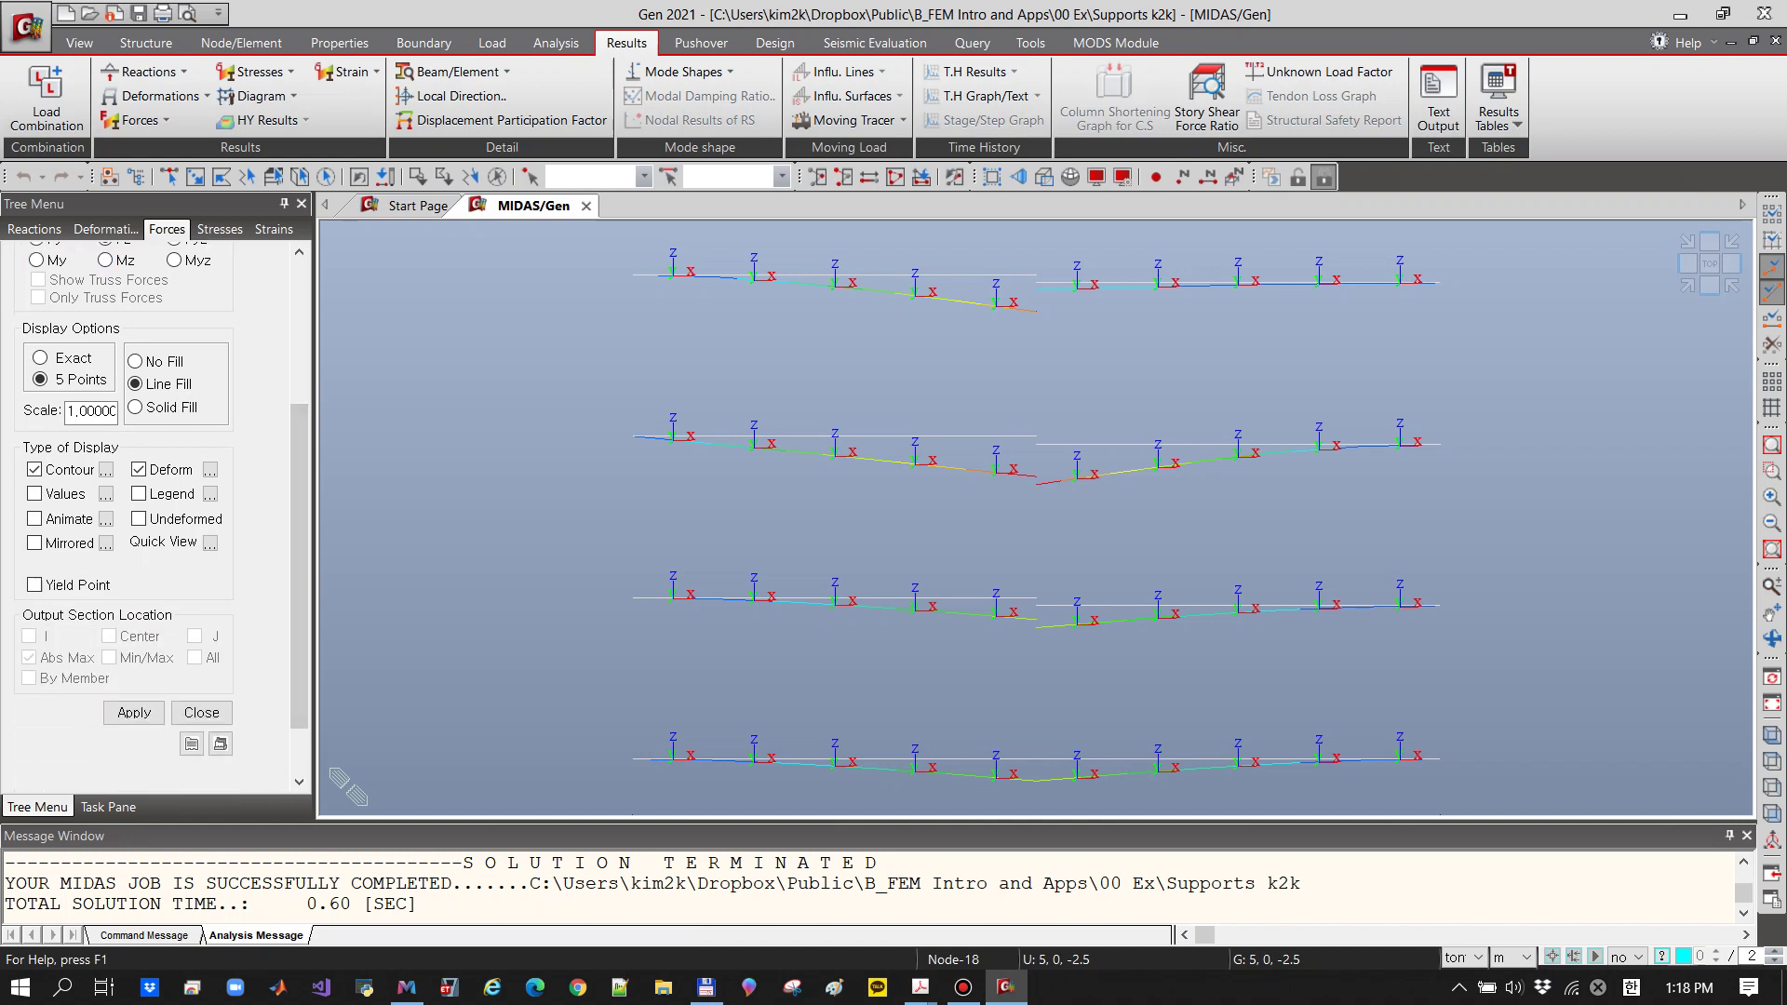
pyautogui.click(35, 494)
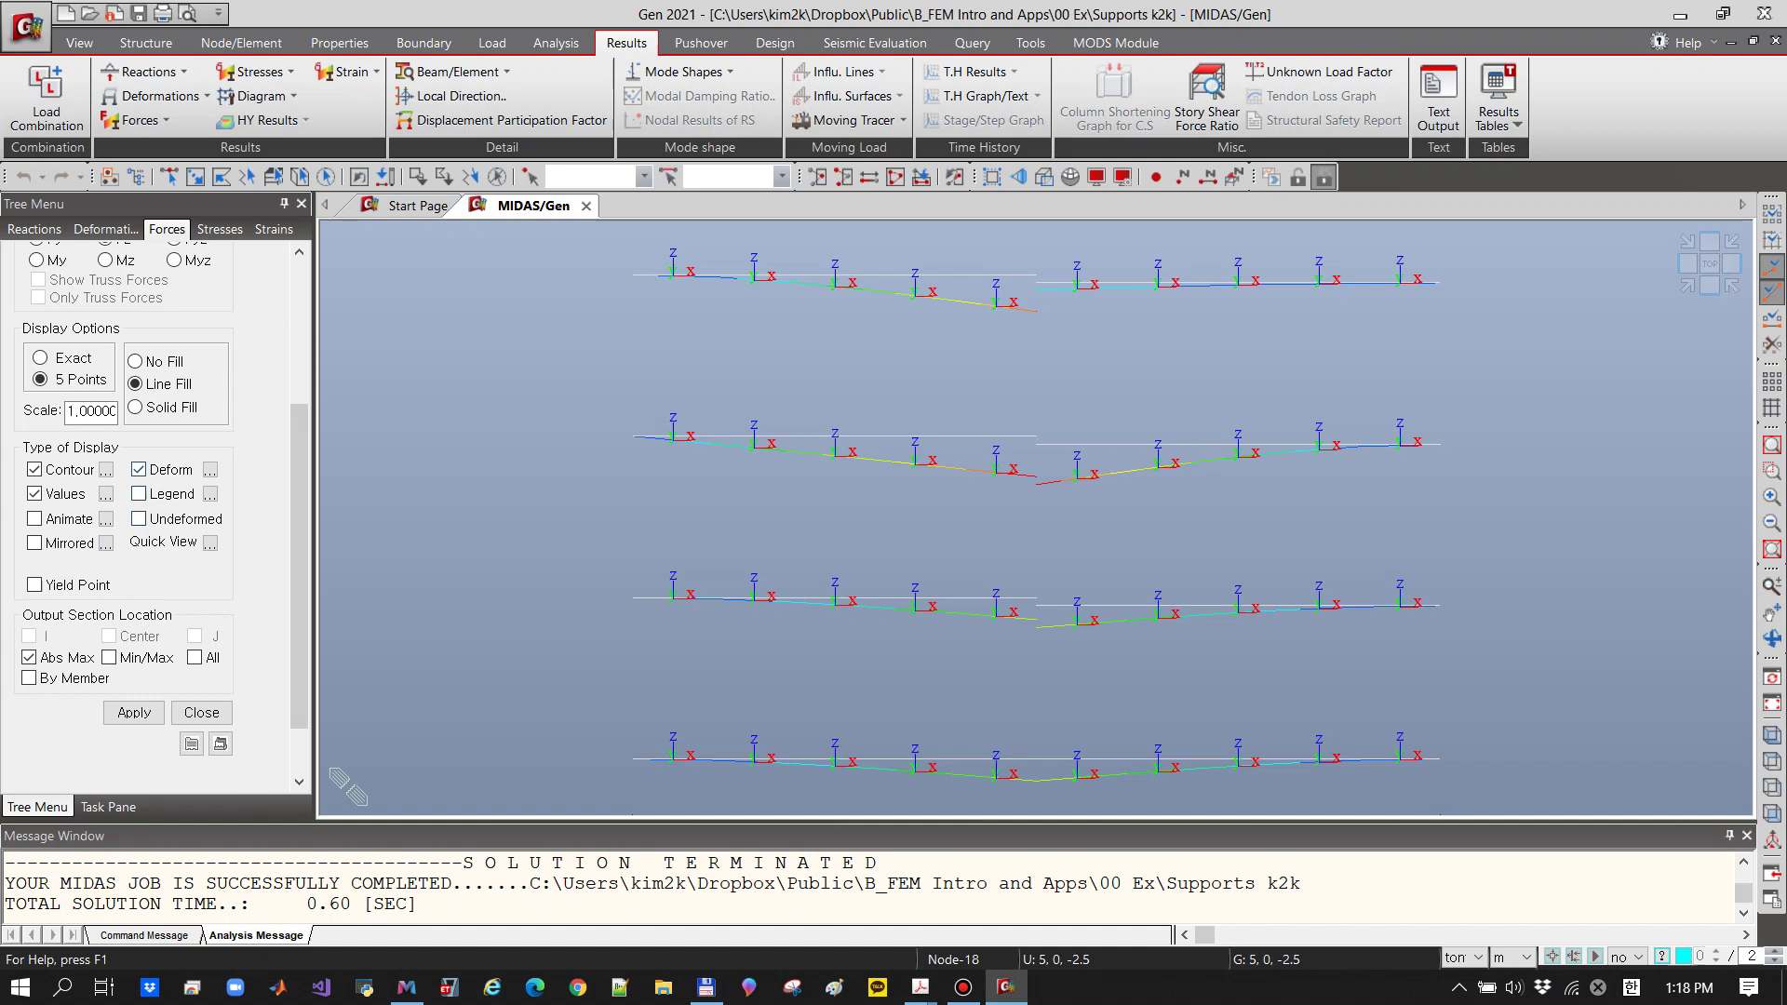
pyautogui.click(139, 469)
pyautogui.click(139, 518)
pyautogui.click(134, 712)
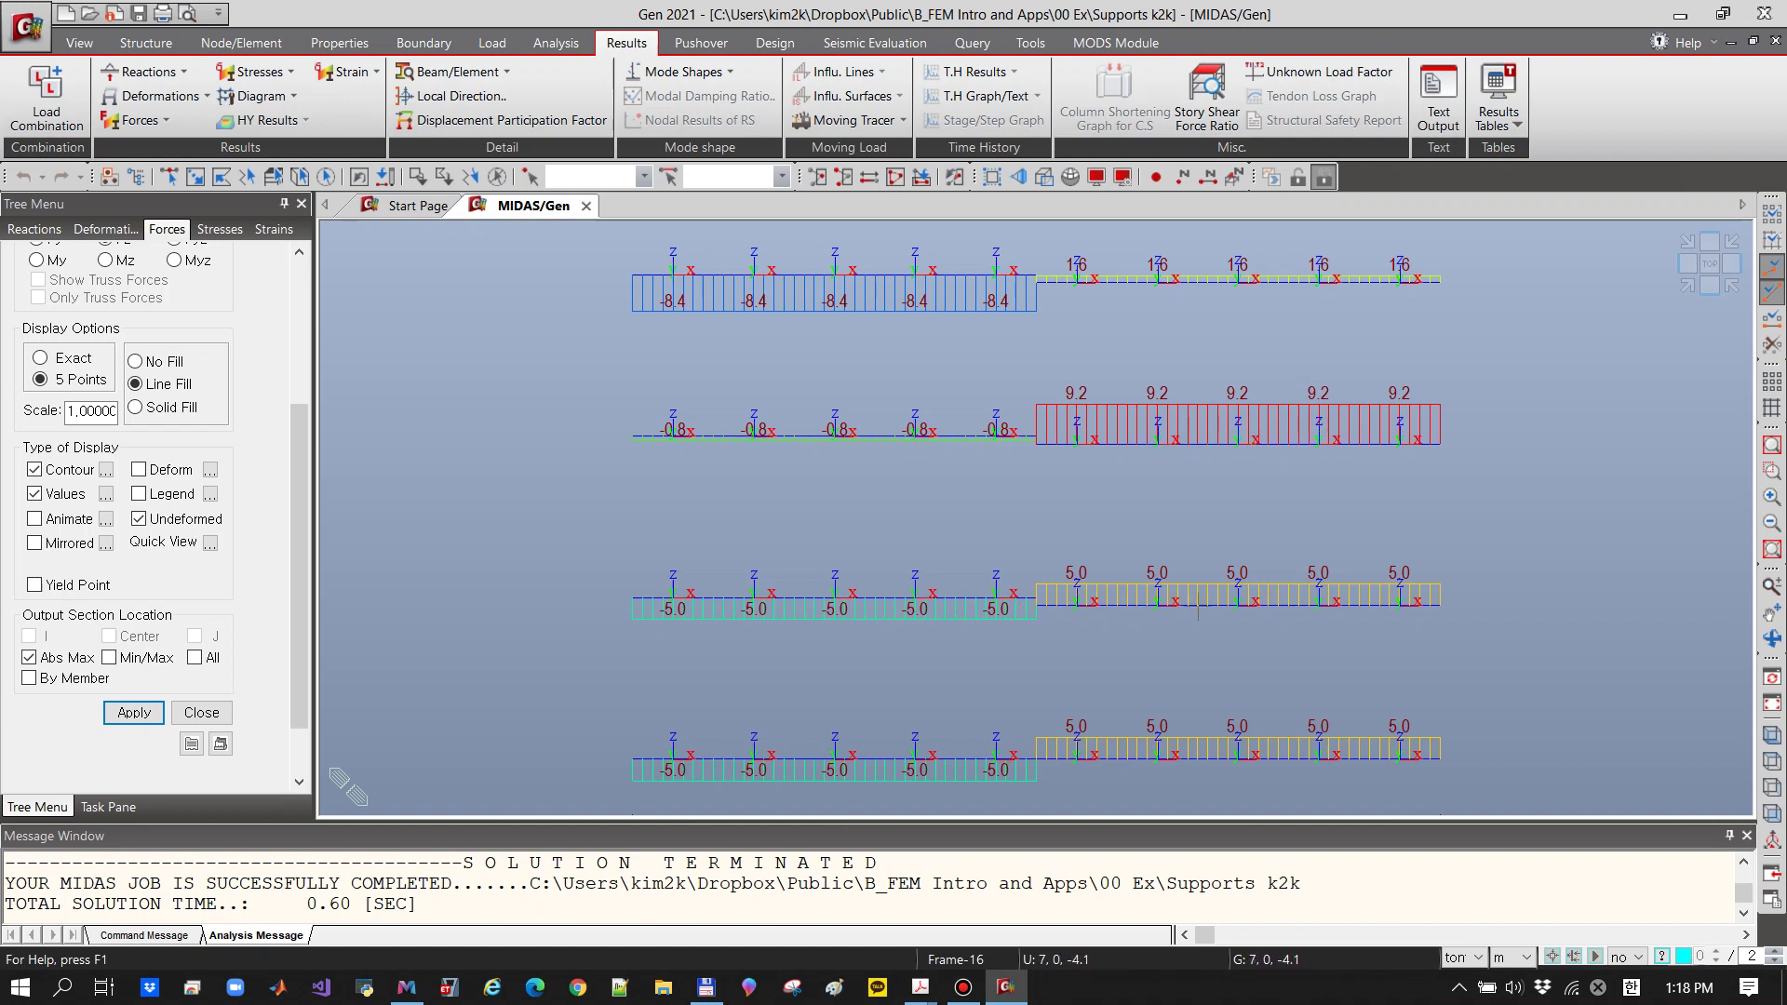
pyautogui.moveTo(298, 579); pyautogui.dragTo(298, 483)
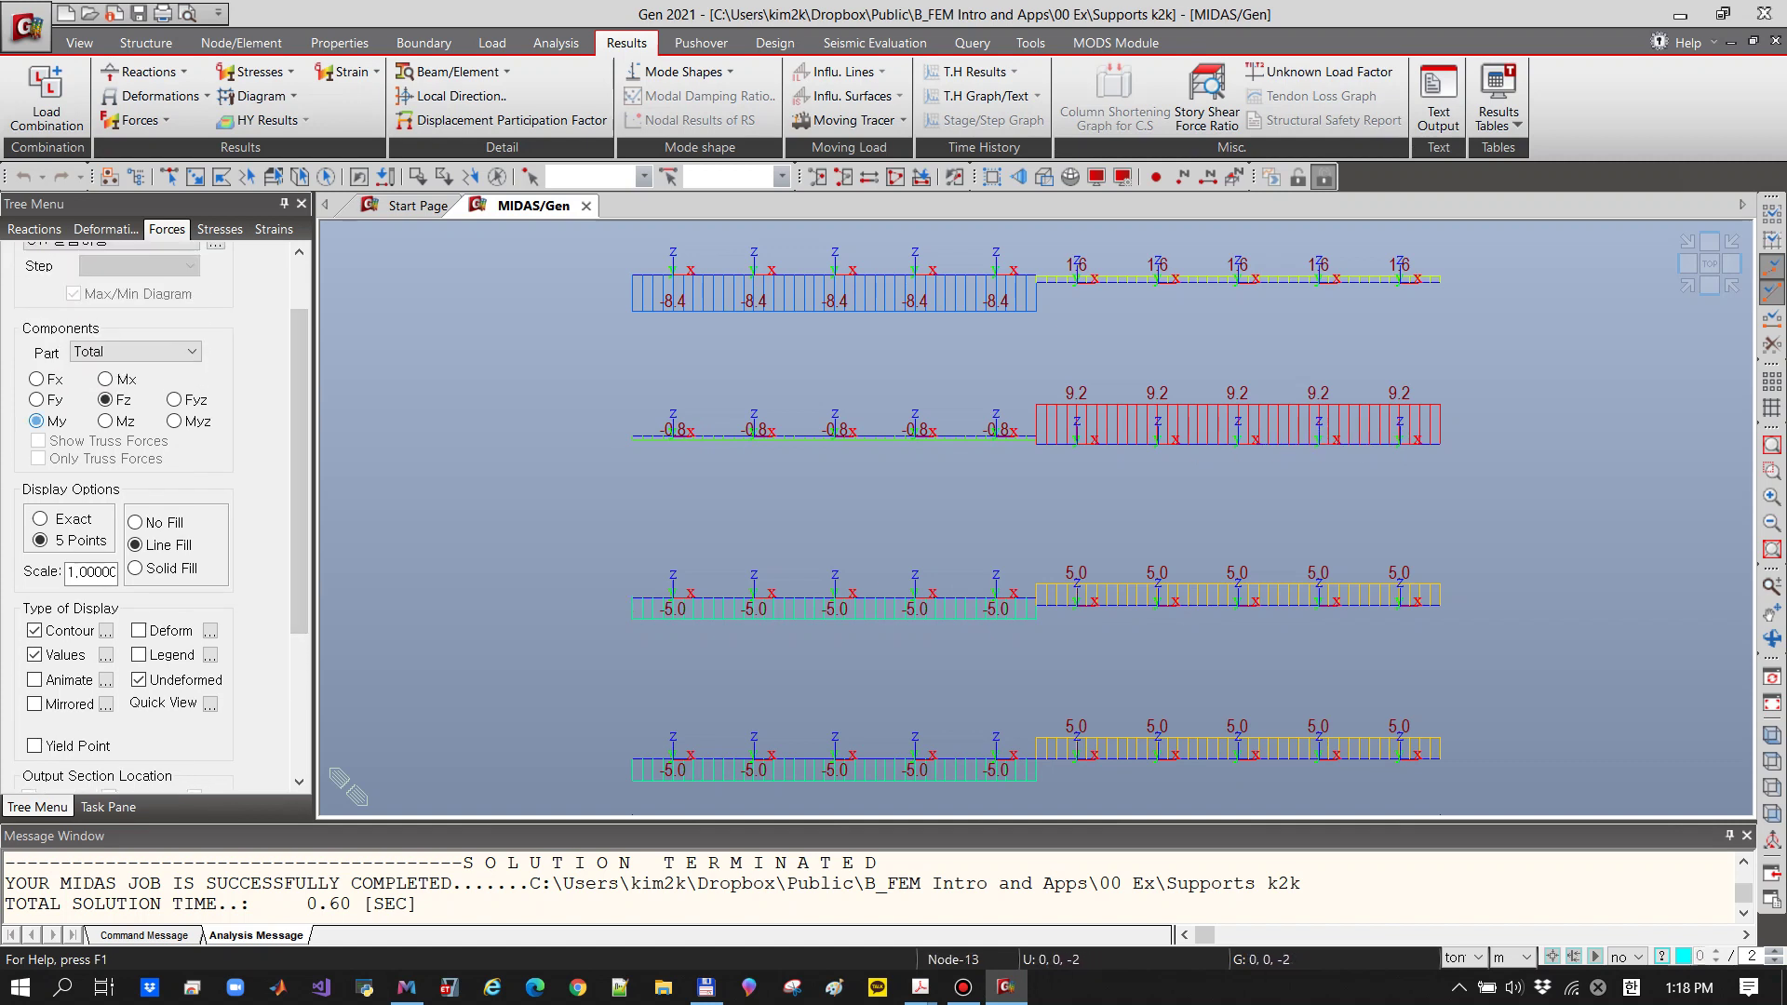
# Display the My beam diagrams for the four beams and add the deformed shape to them
pyautogui.click(37, 421)
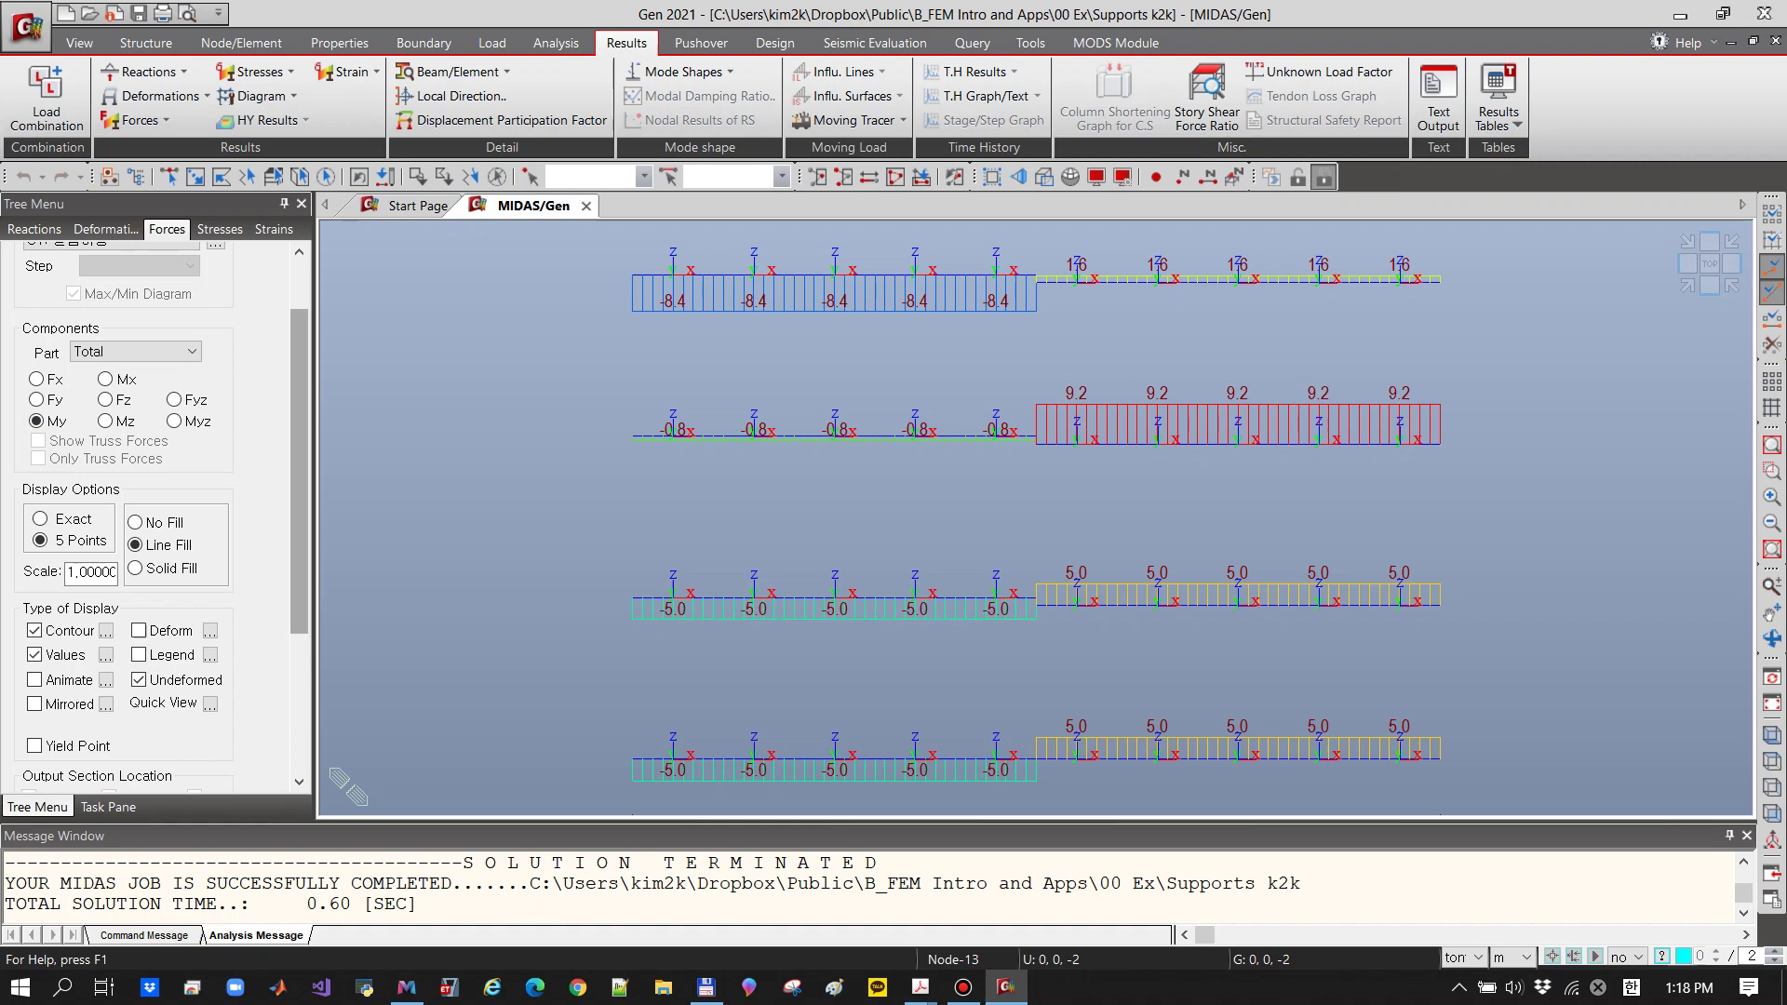
pyautogui.moveTo(299, 470); pyautogui.dragTo(299, 551)
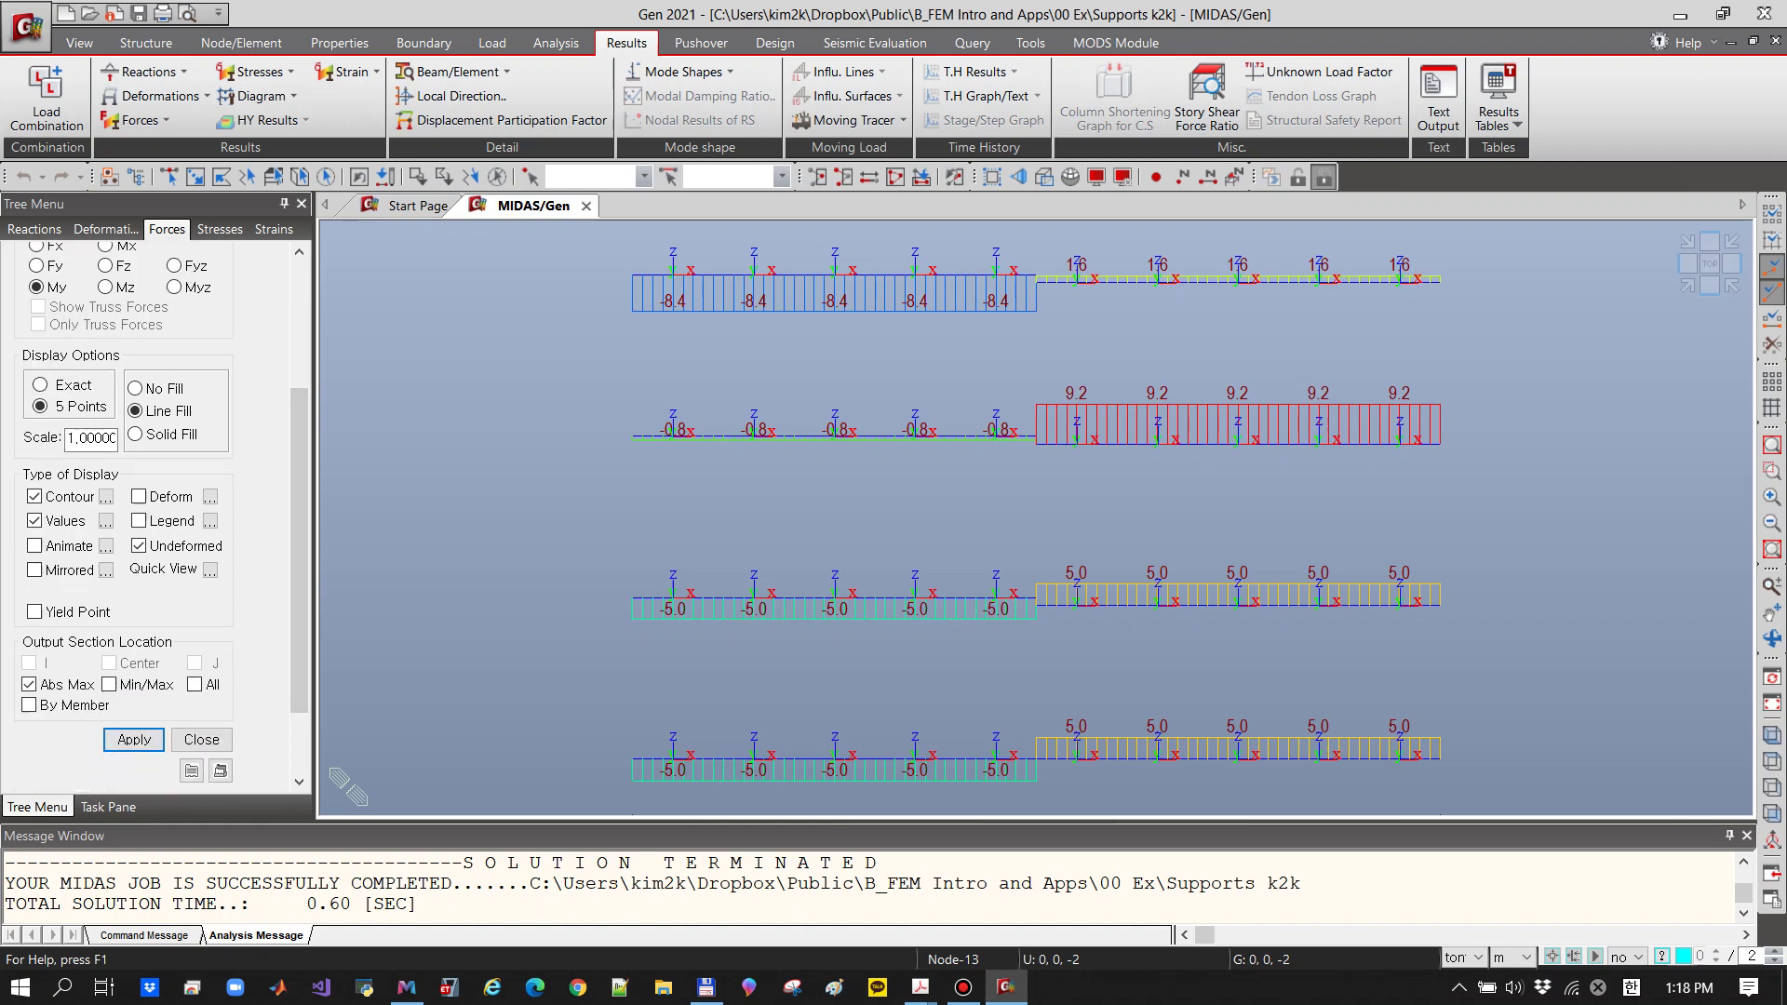
pyautogui.click(134, 739)
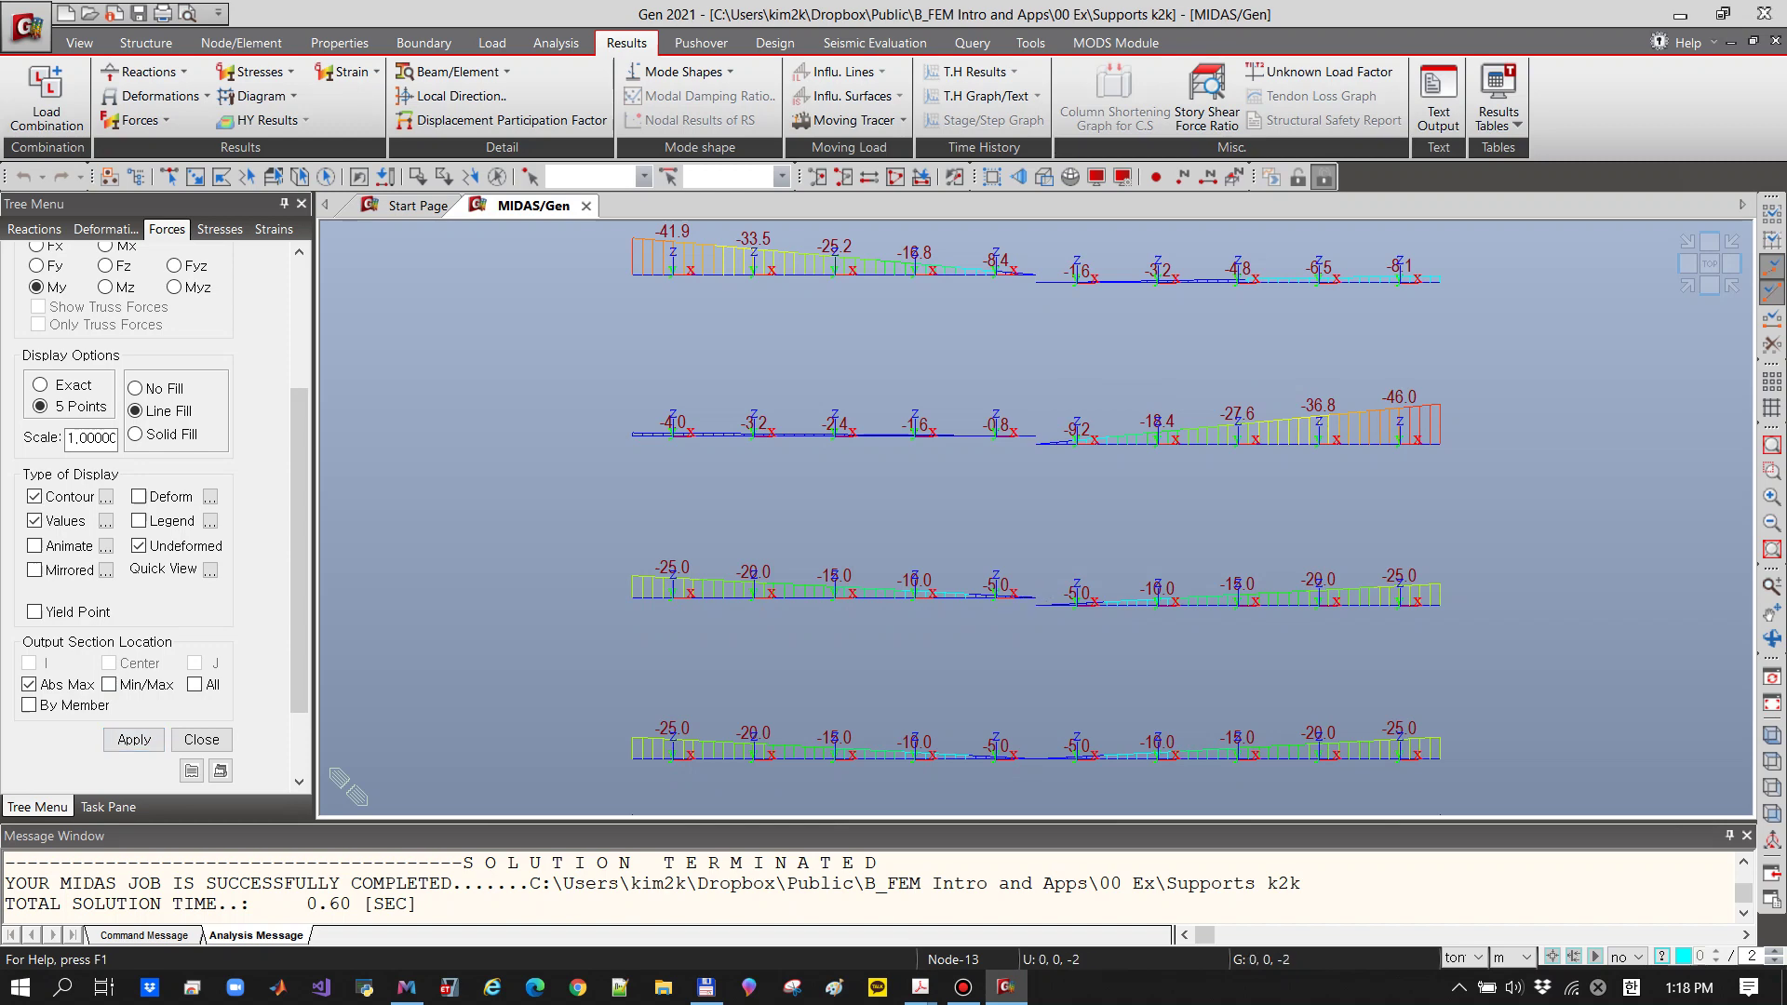
pyautogui.click(138, 496)
pyautogui.click(134, 739)
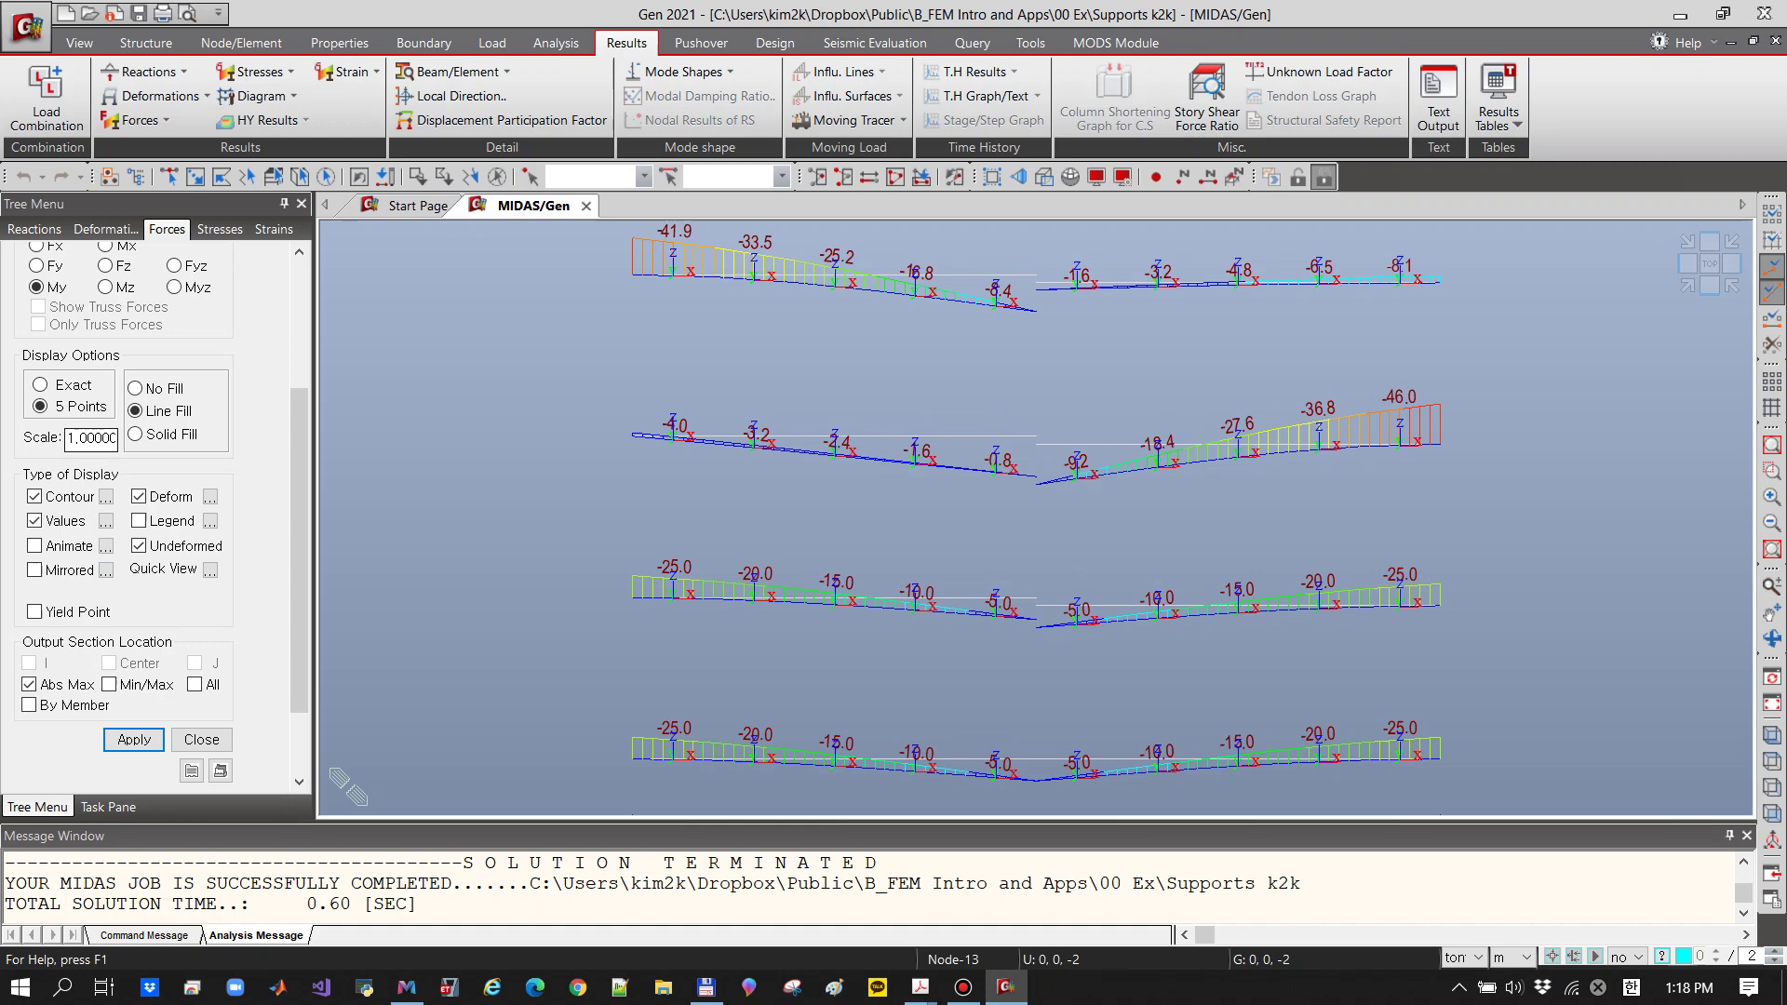
# Redraw the My beam diagrams with the Exact display option, and return them to 5 Points
pyautogui.click(40, 385)
pyautogui.click(134, 739)
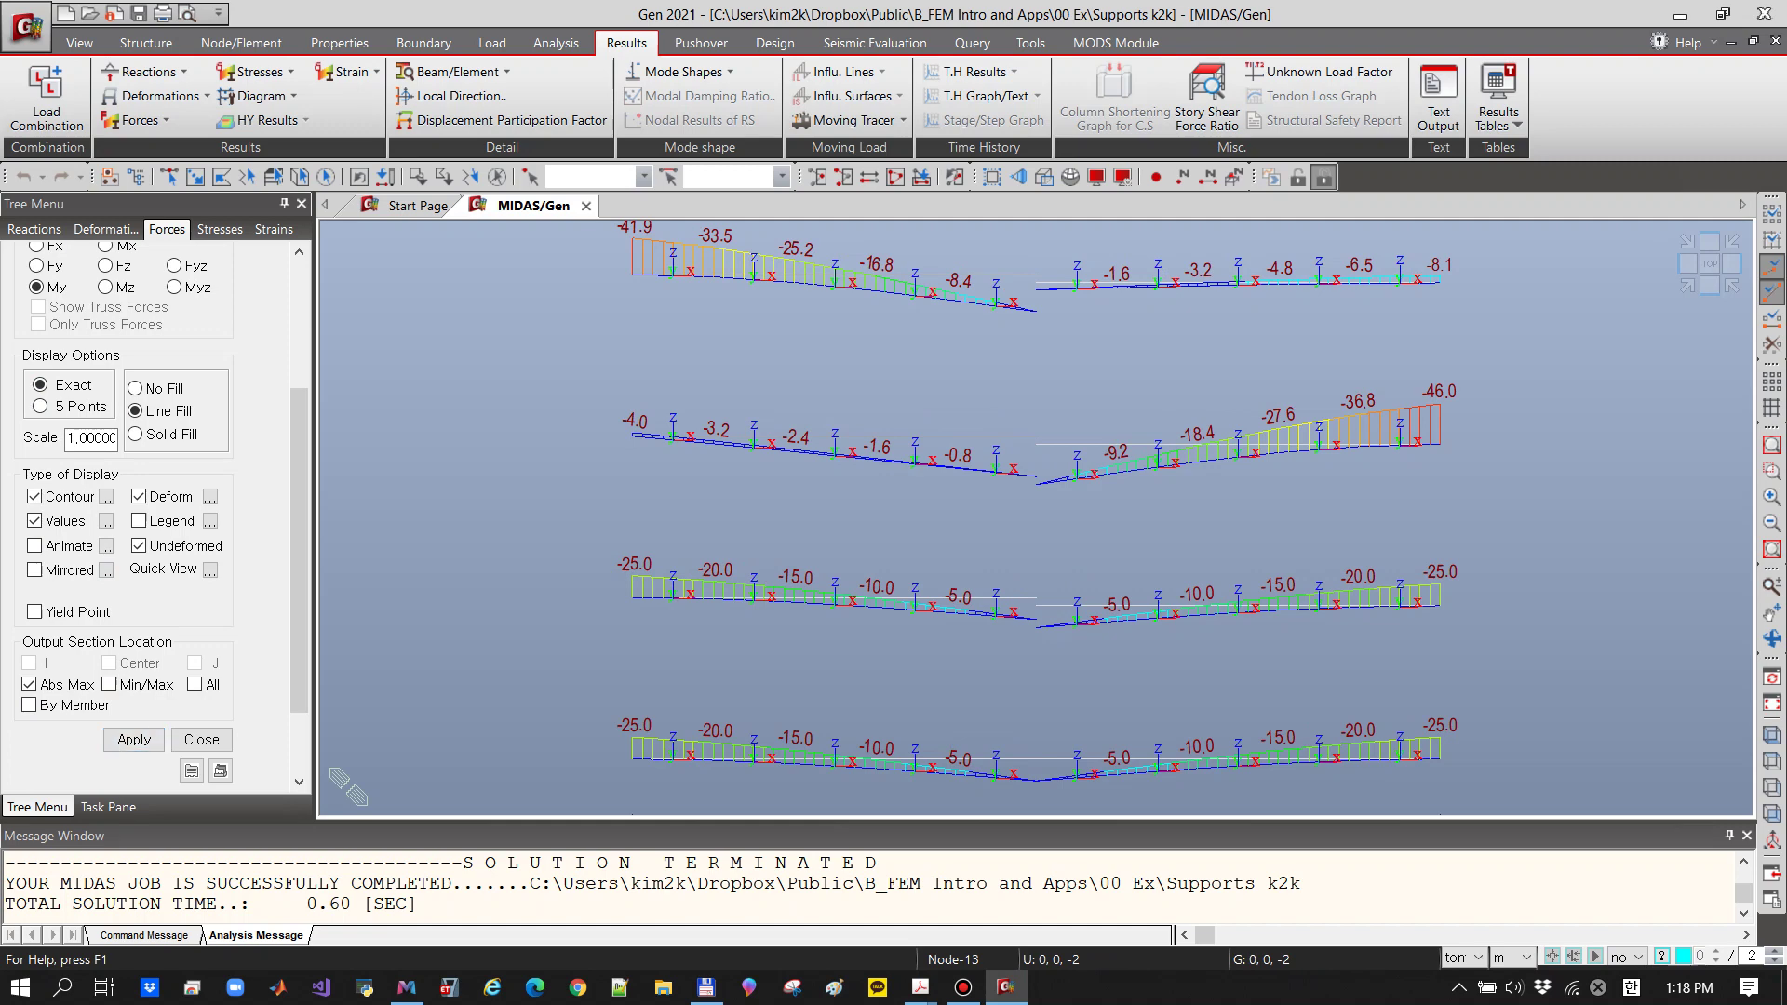
pyautogui.click(40, 406)
pyautogui.click(134, 739)
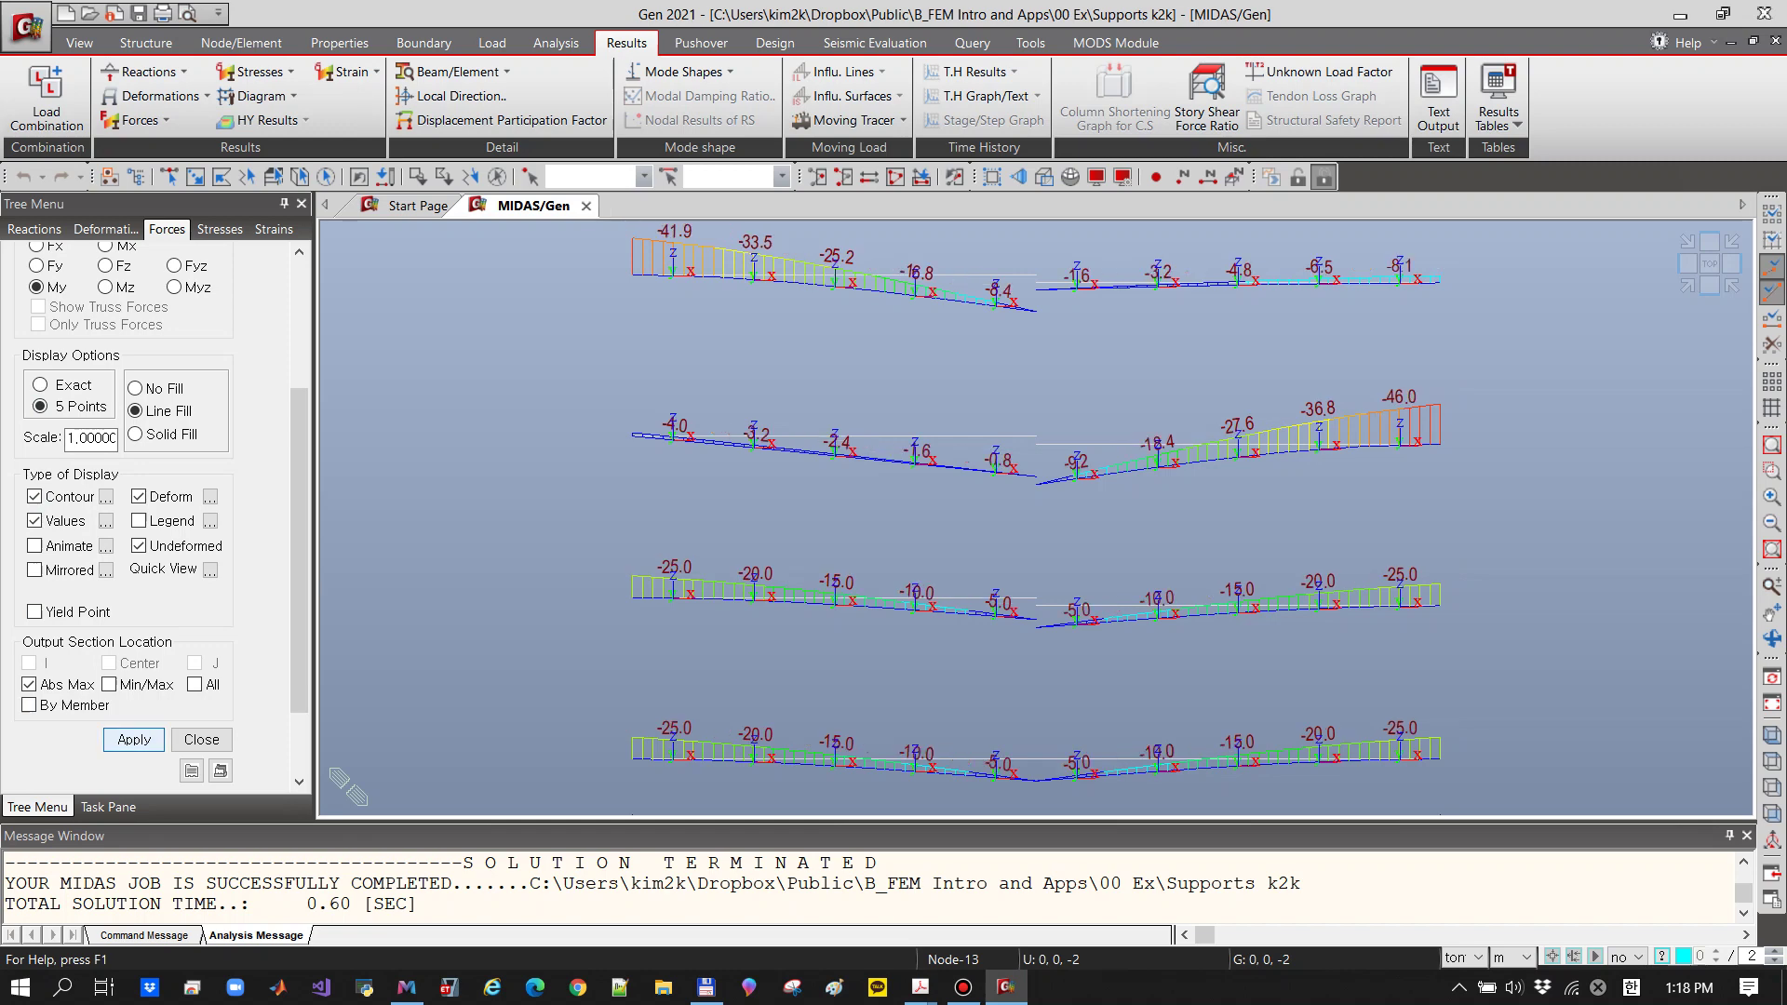